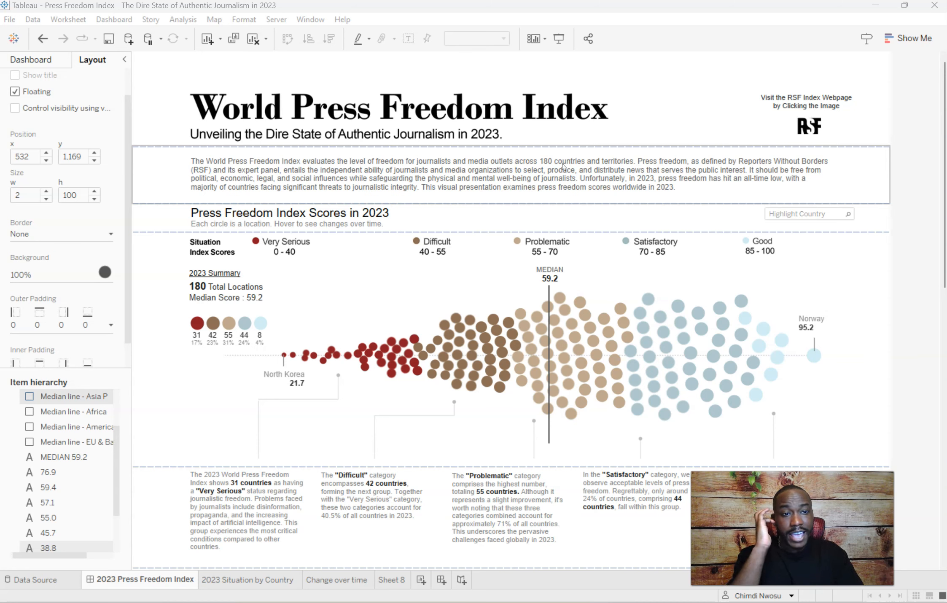
pyautogui.click(544, 143)
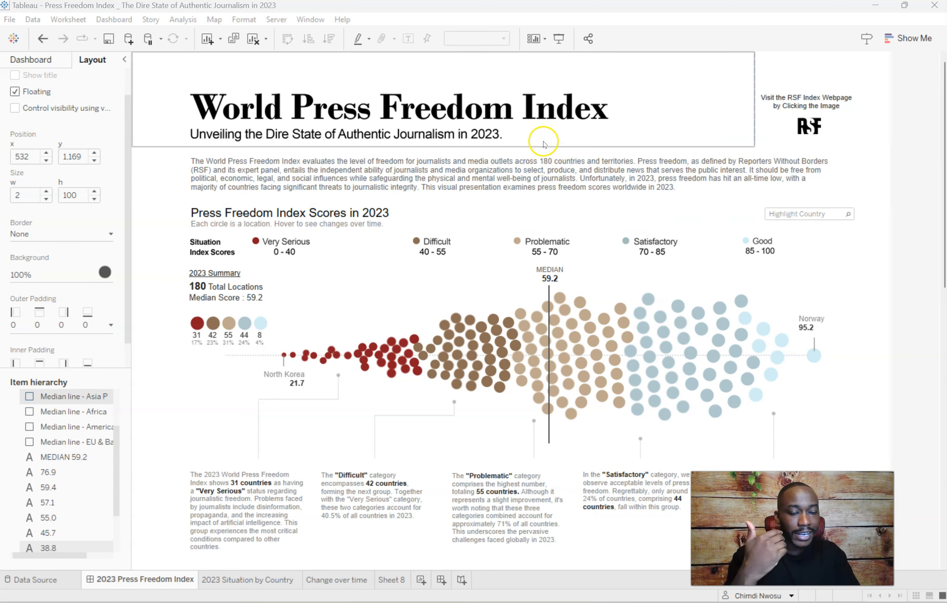
pyautogui.click(814, 127)
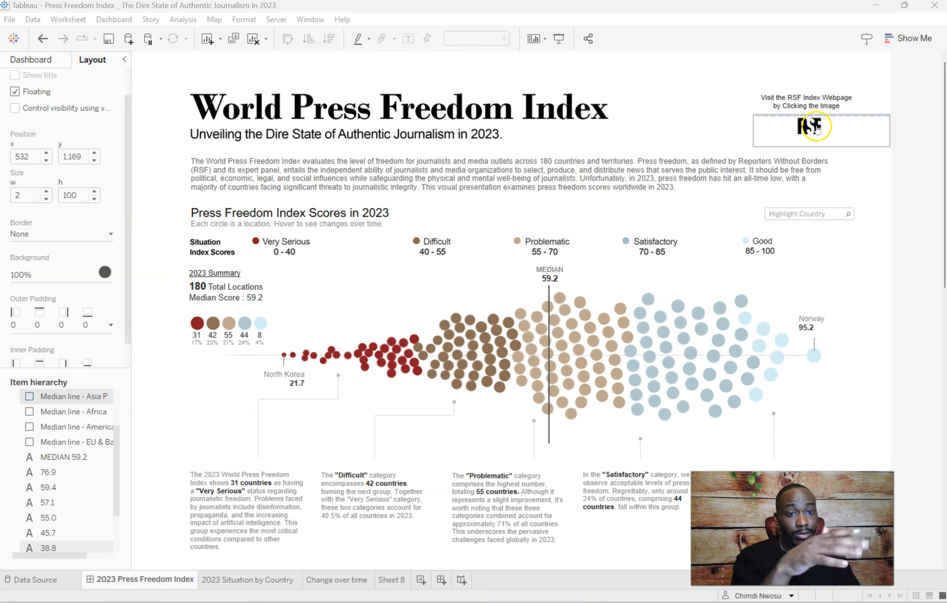
pyautogui.click(755, 167)
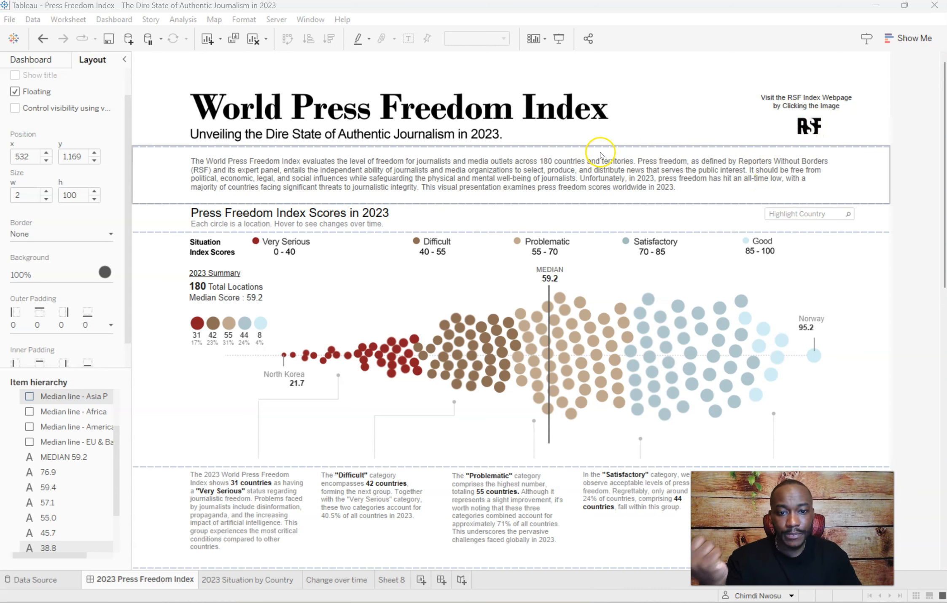
pyautogui.click(599, 211)
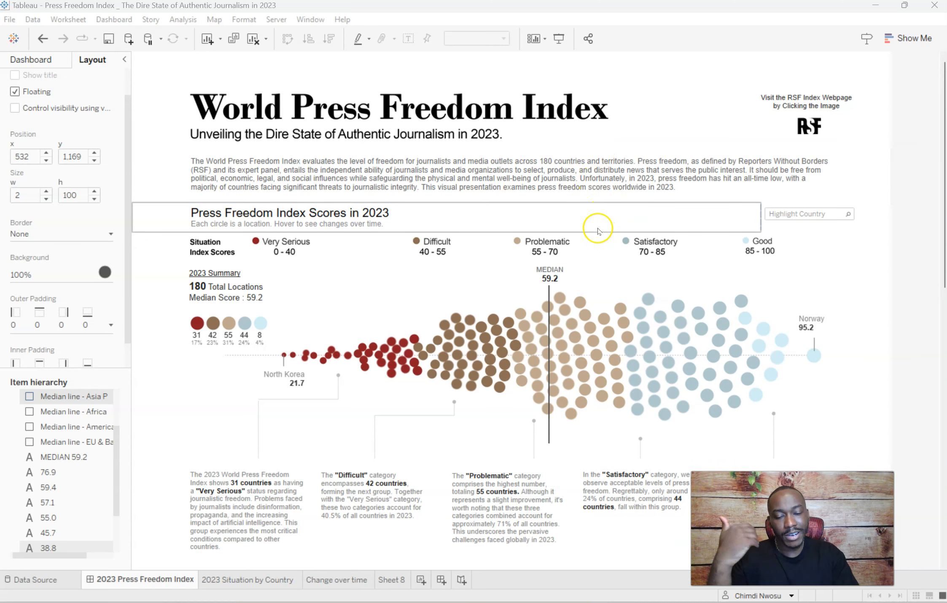
pyautogui.click(600, 548)
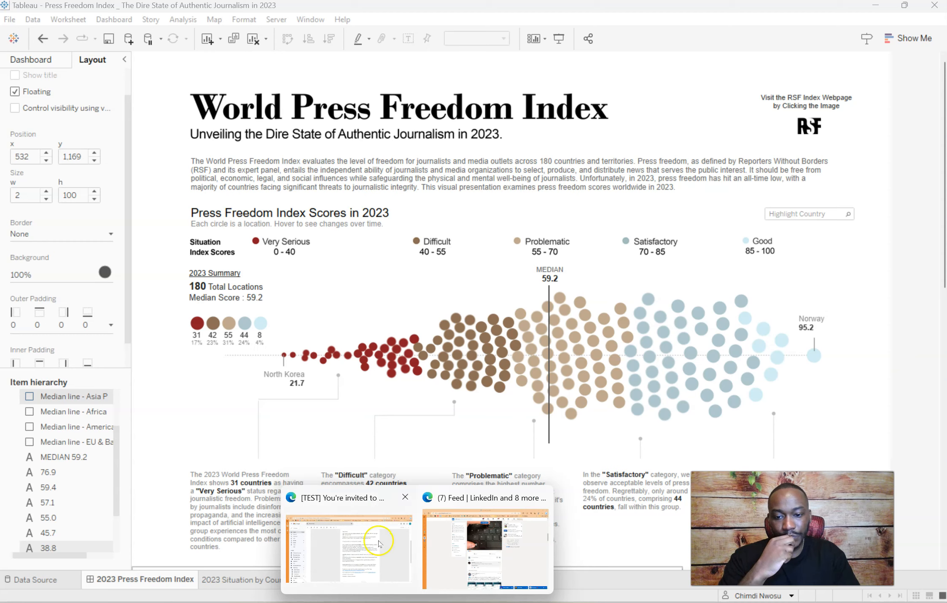
# - Switch to the Edge browser window and show the data.world page of the Global Media Freedom dataset
pyautogui.click(379, 539)
pyautogui.moveTo(946, 116); pyautogui.dragTo(509, 111)
pyautogui.click(777, 115)
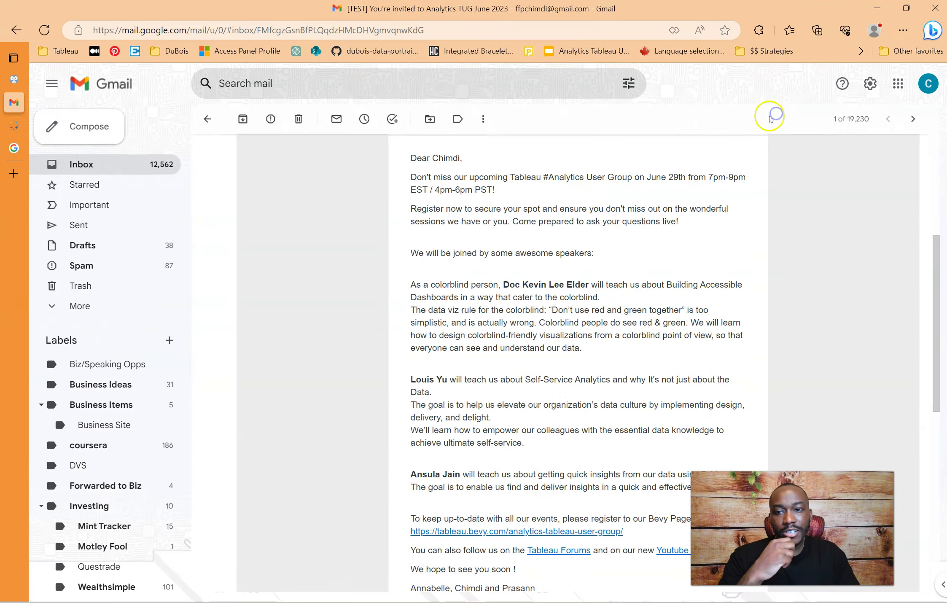
pyautogui.click(12, 80)
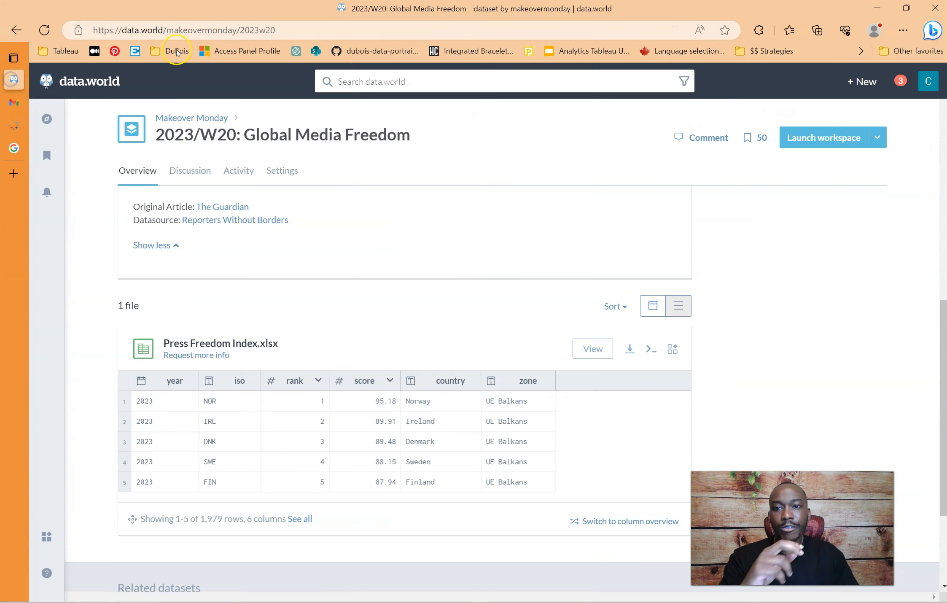
# - Load the Makeover Monday data sets page at makeovermonday.co.uk/data/
pyautogui.click(197, 29)
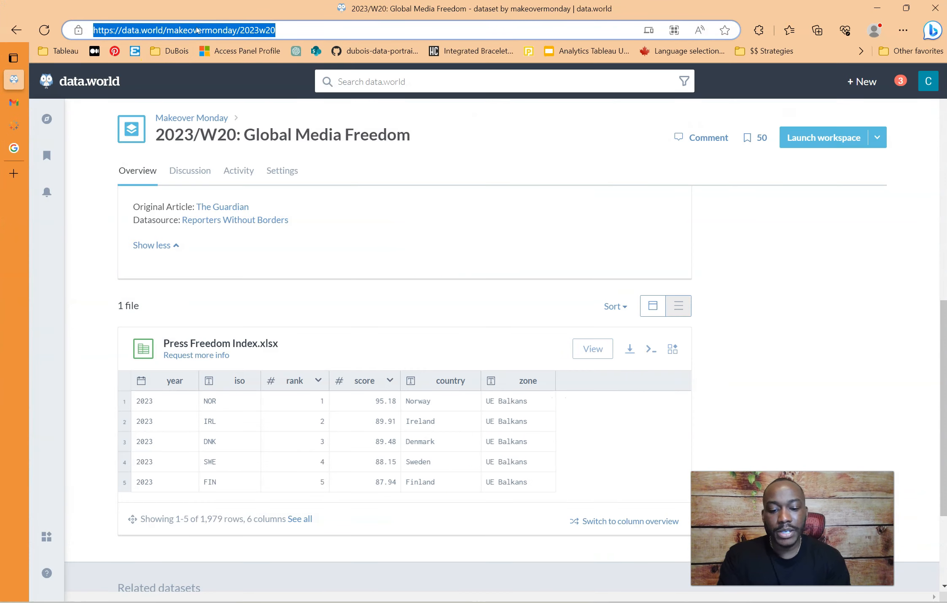
pyautogui.write('makeover')
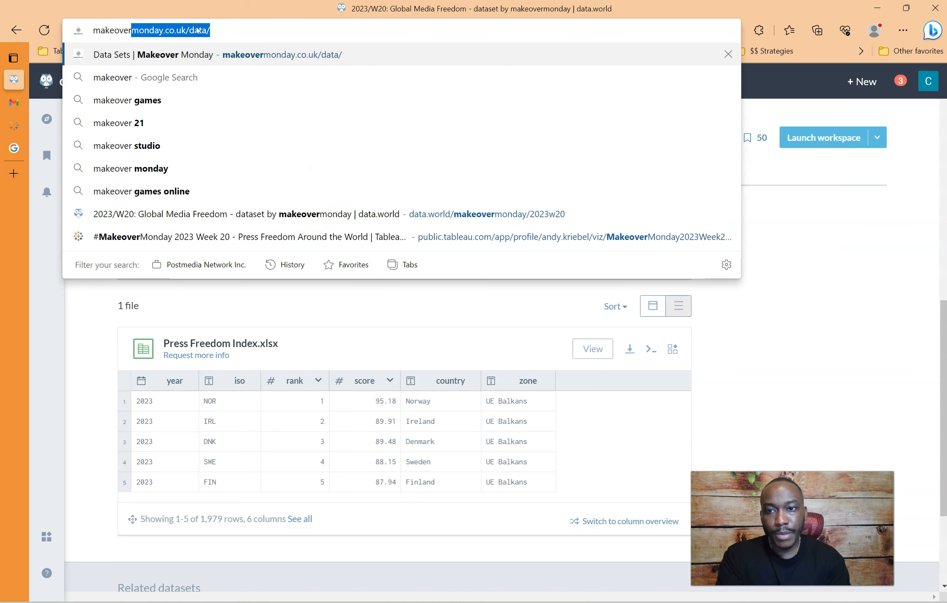
pyautogui.press('End')
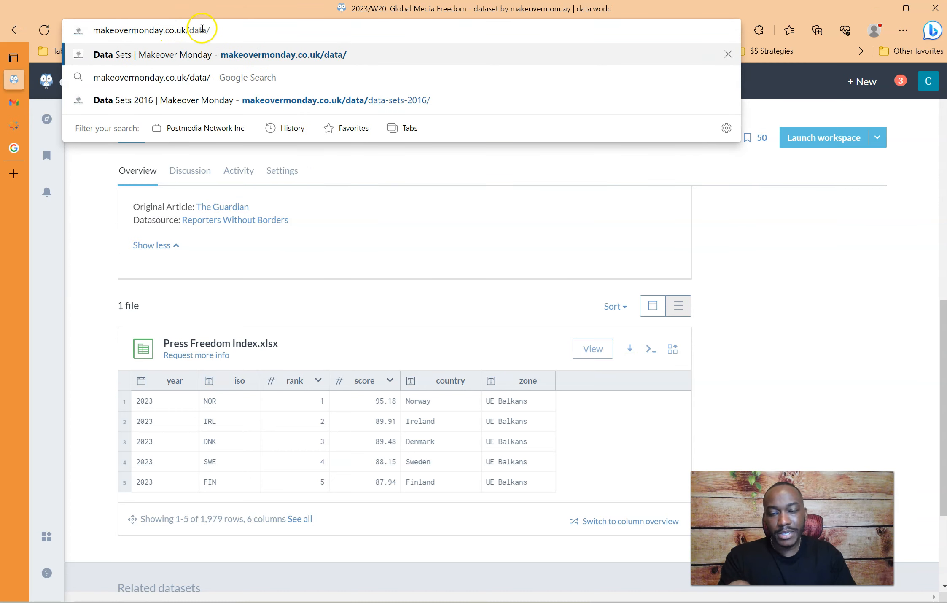
pyautogui.press('Return')
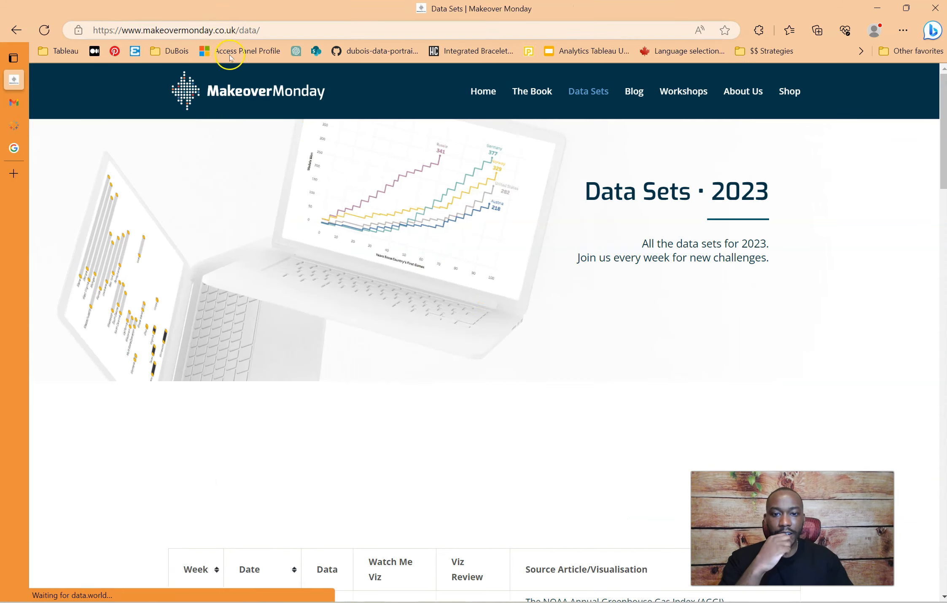
# - Open the data link for week 20 of 2023, Media freedom, from the data sets table
pyautogui.scroll(-4, 782, 228)
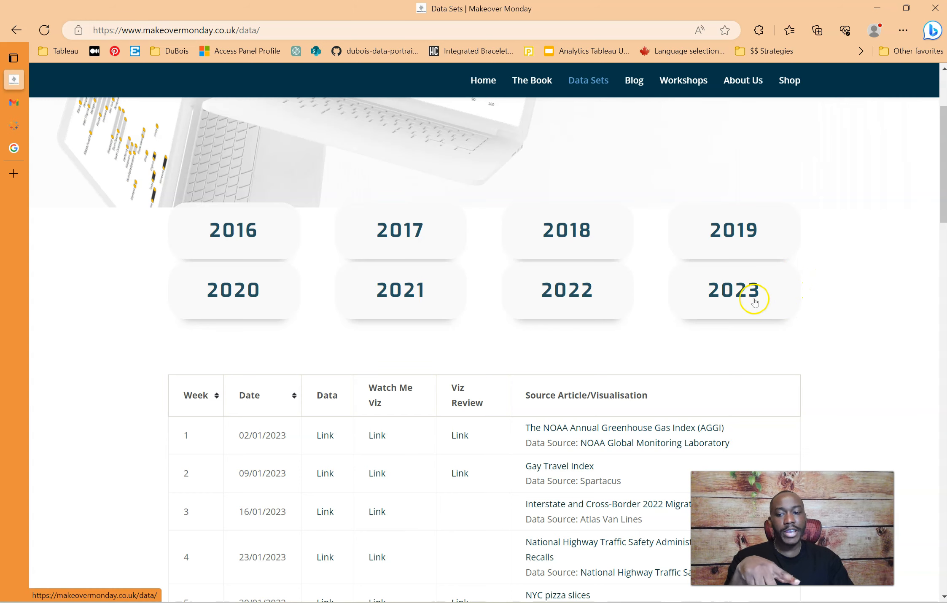
pyautogui.scroll(-20, 362, 297)
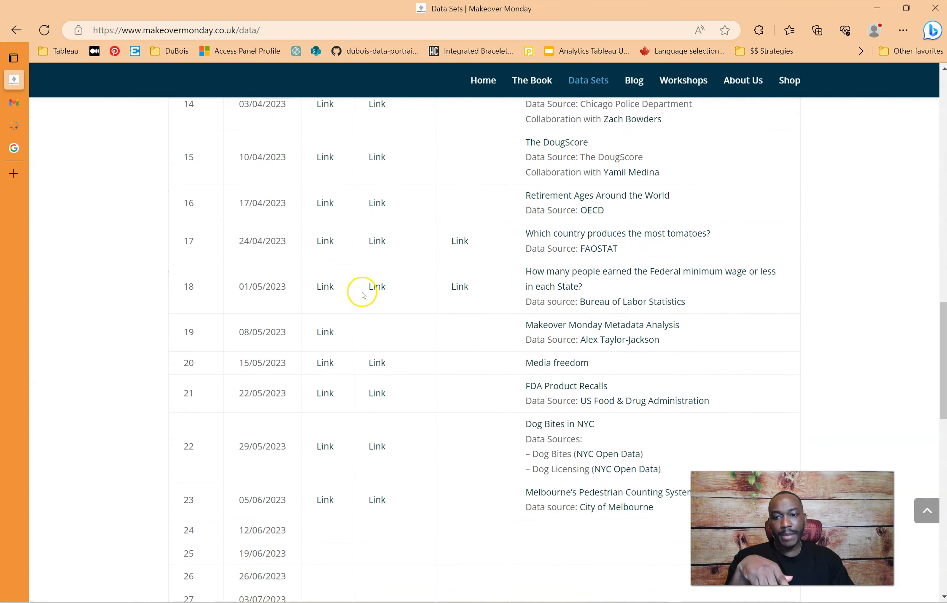
pyautogui.scroll(-2, 362, 293)
pyautogui.click(319, 283)
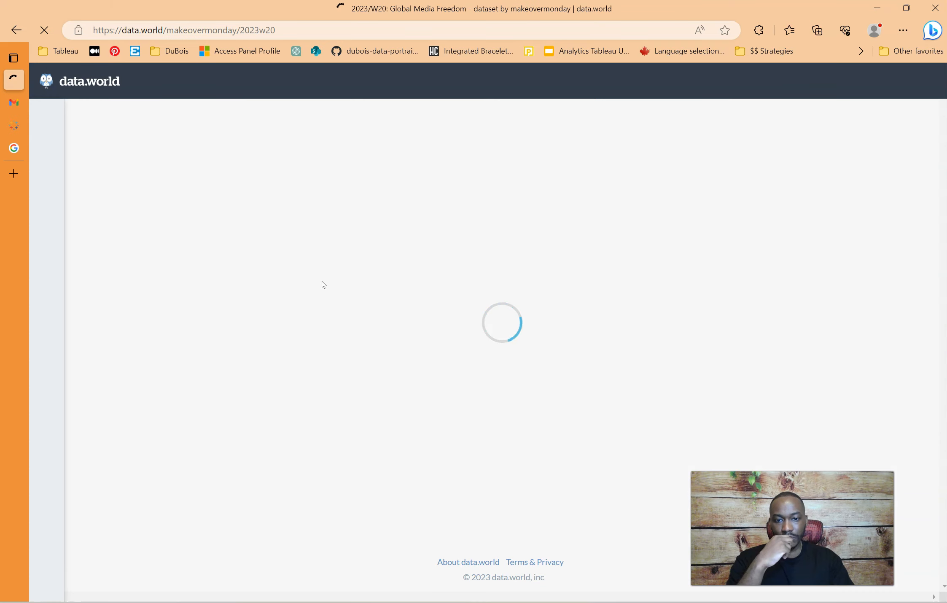
# - Expand the dataset summary and examine the original Guardian chart of press freedom situations from 2021 to 2023
pyautogui.click(175, 463)
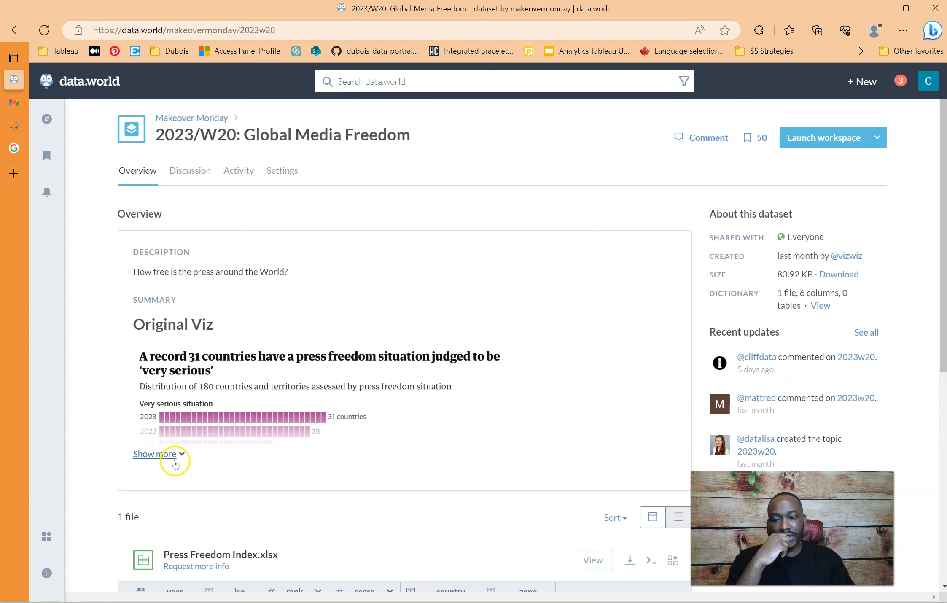
pyautogui.scroll(-3, 262, 382)
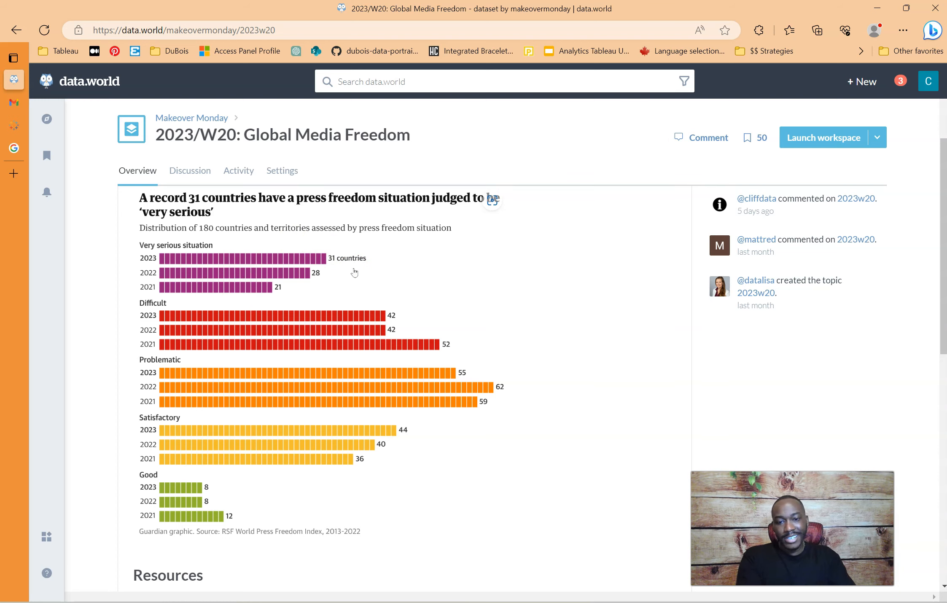
pyautogui.scroll(-4, 339, 392)
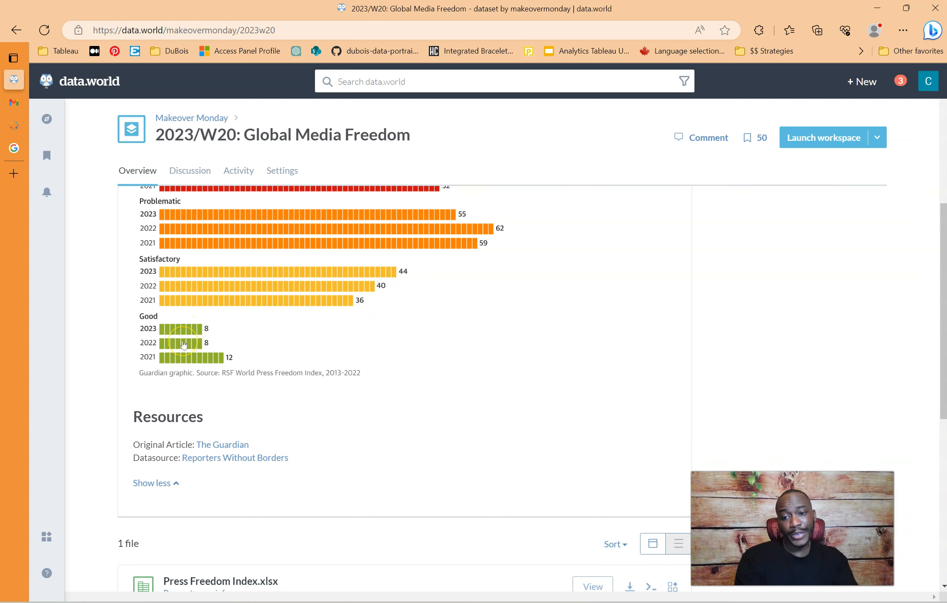
pyautogui.click(261, 315)
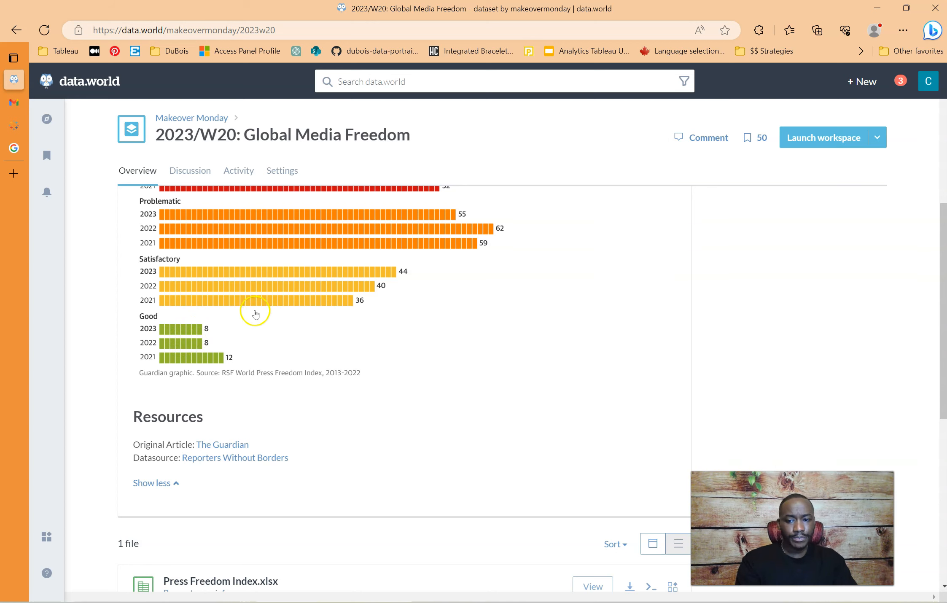
pyautogui.scroll(-2, 253, 317)
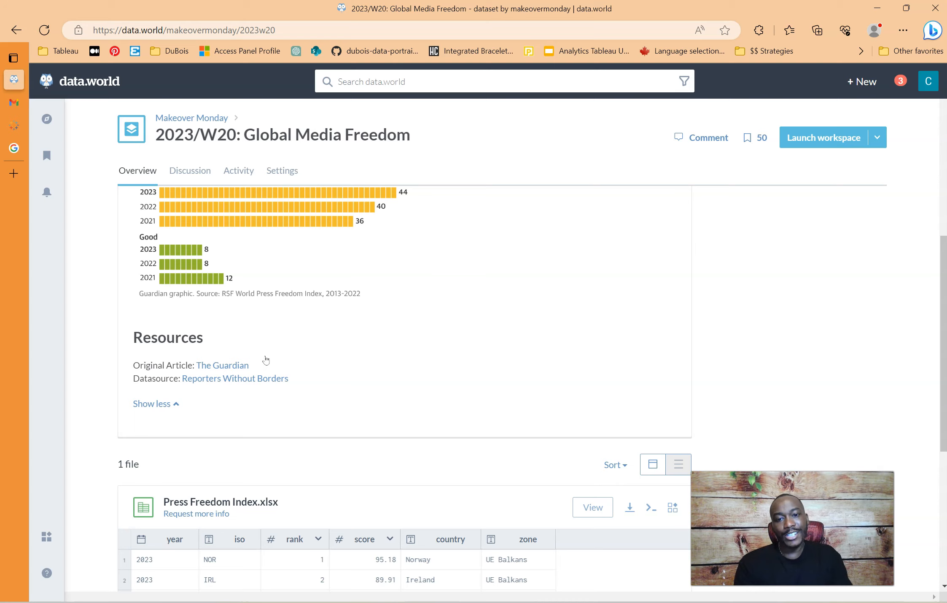
pyautogui.scroll(7, 397, 342)
pyautogui.scroll(-2, 400, 346)
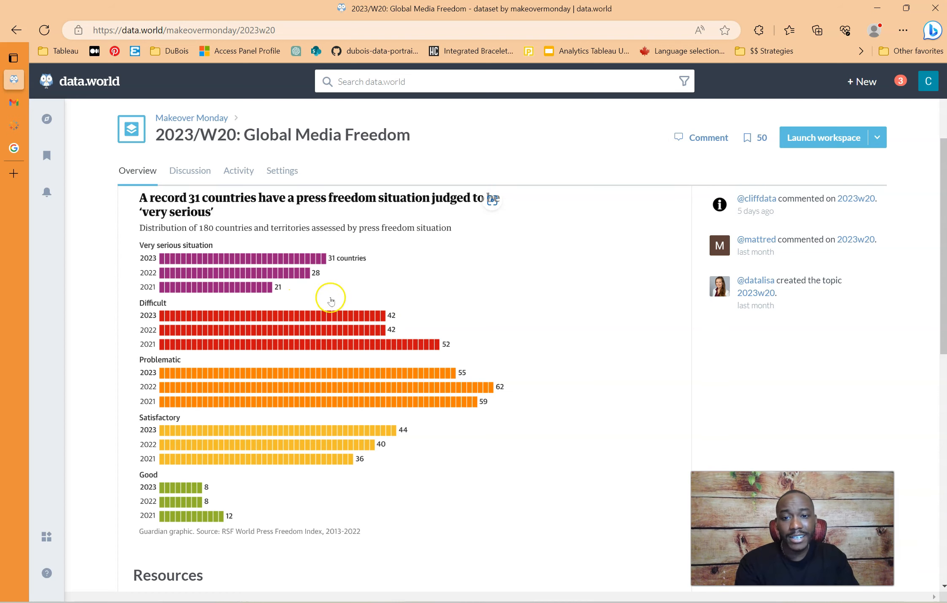
# - Download the Press Freedom Index.xlsx file from the dataset page and decline the offer to bookmark the dataset
pyautogui.scroll(-5, 556, 217)
pyautogui.scroll(-4, 557, 217)
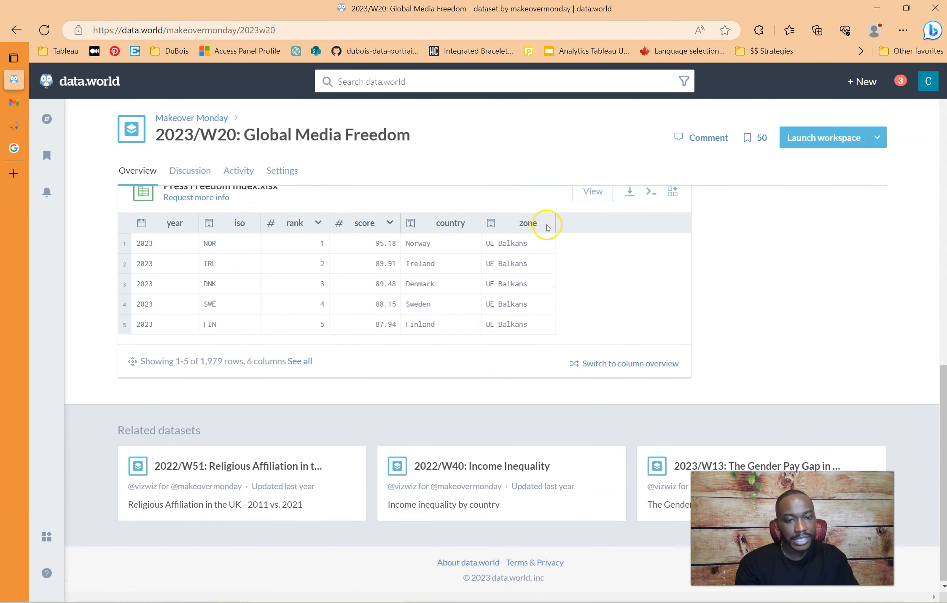
pyautogui.scroll(1, 642, 294)
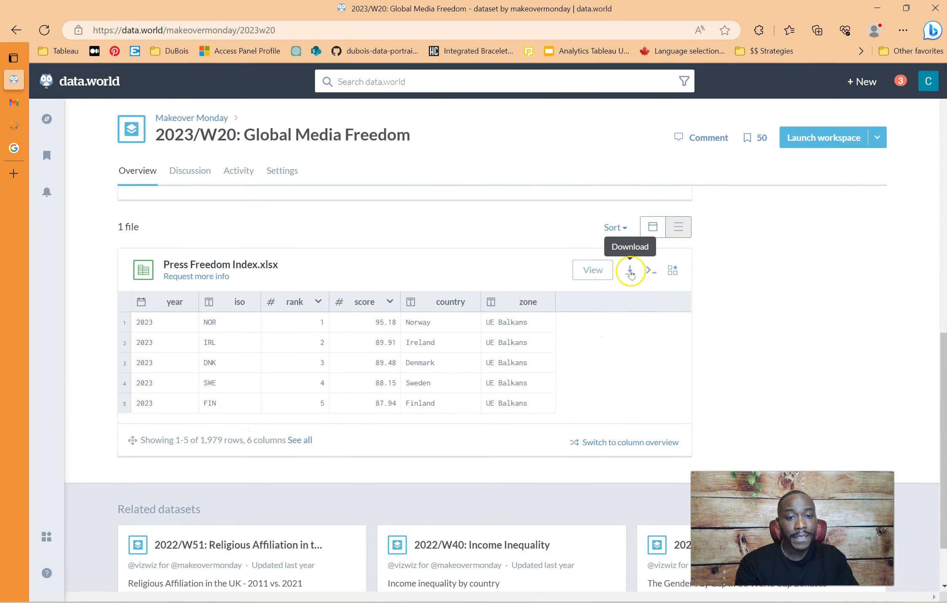
pyautogui.click(630, 271)
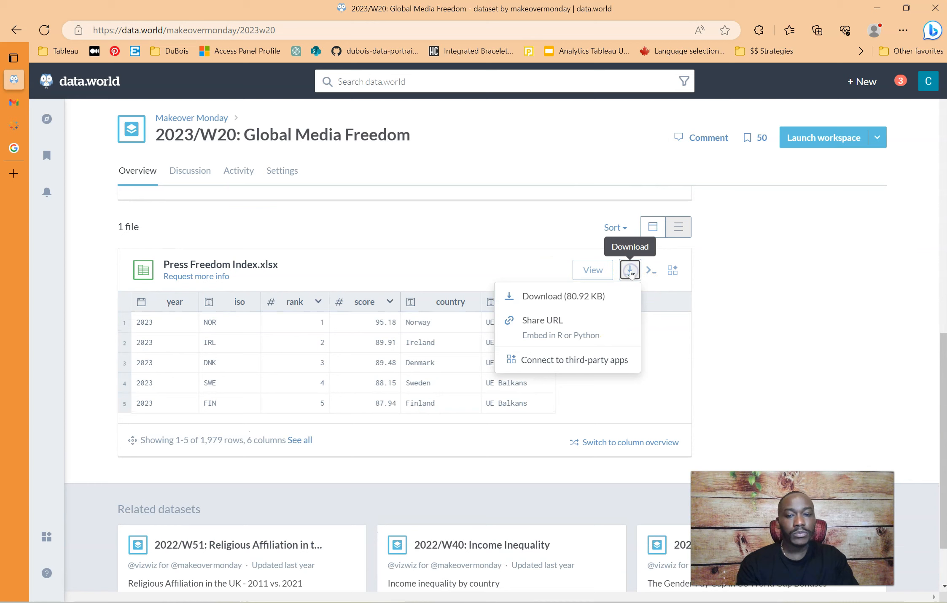
pyautogui.click(587, 297)
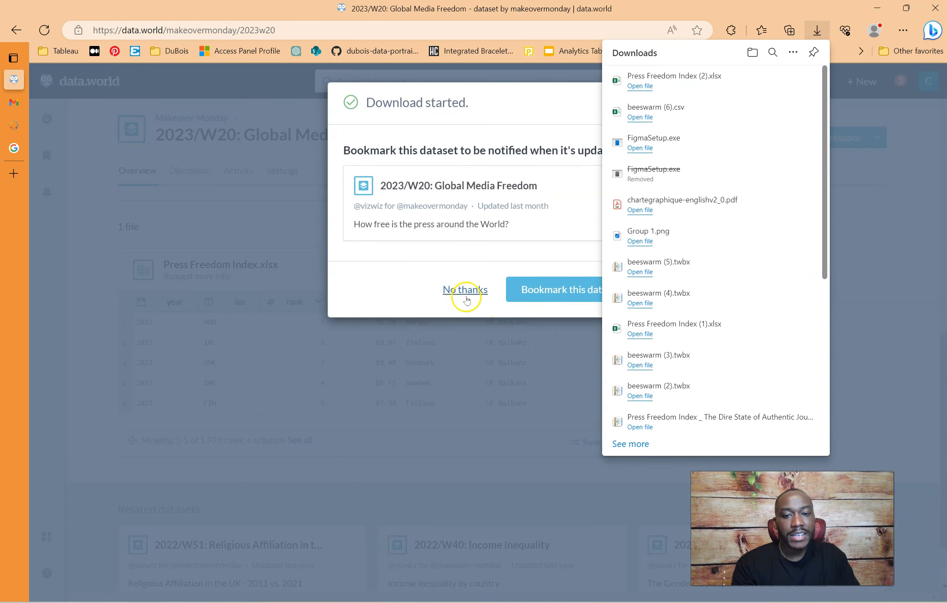
pyautogui.click(463, 290)
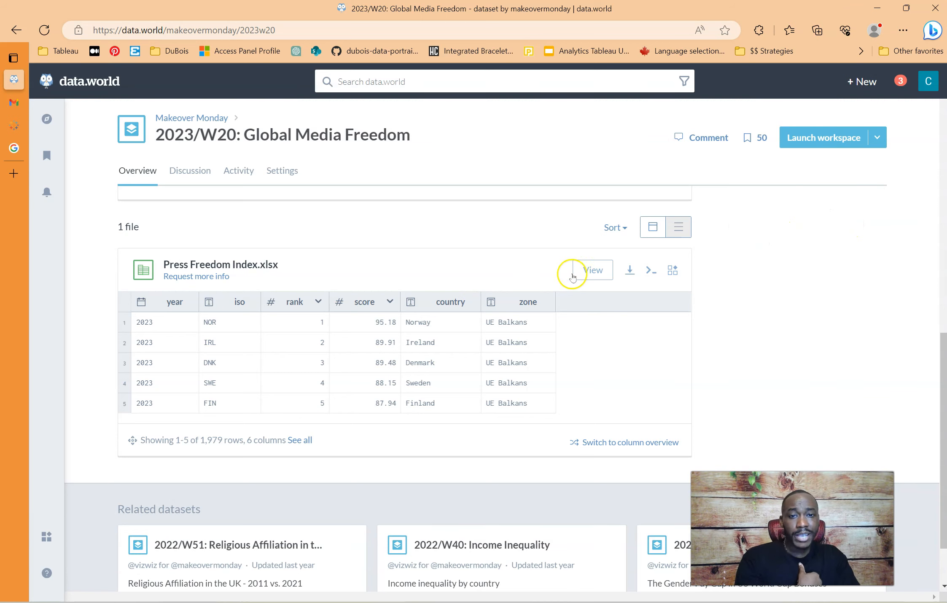
# - Switch to Tableau and create a new workbook
pyautogui.moveTo(473, 601)
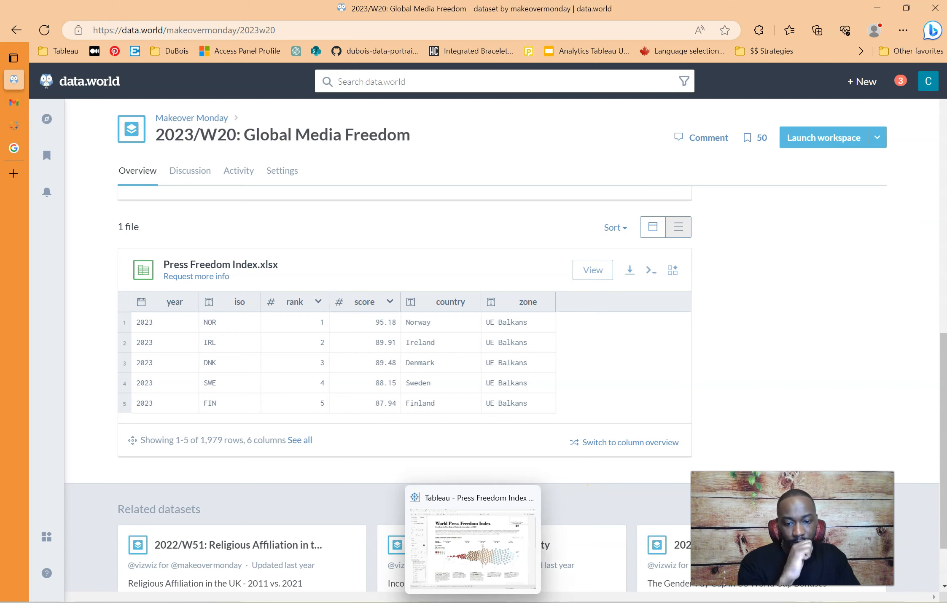
pyautogui.click(483, 561)
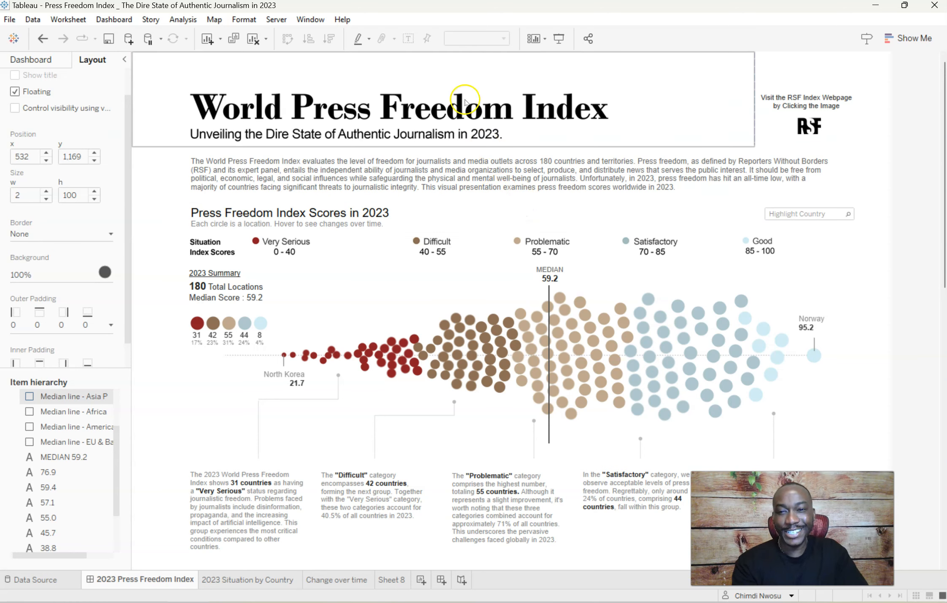
pyautogui.click(7, 26)
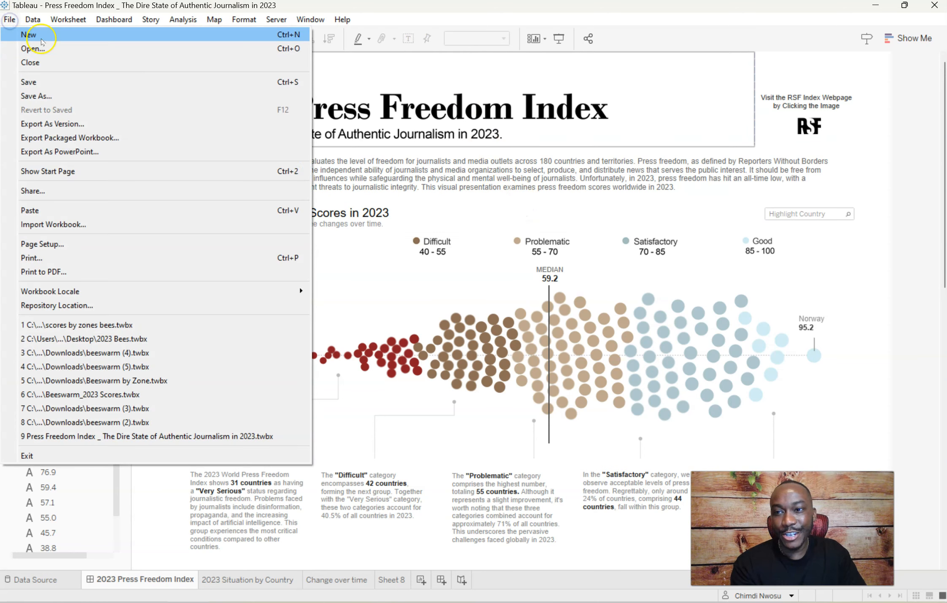
pyautogui.click(29, 33)
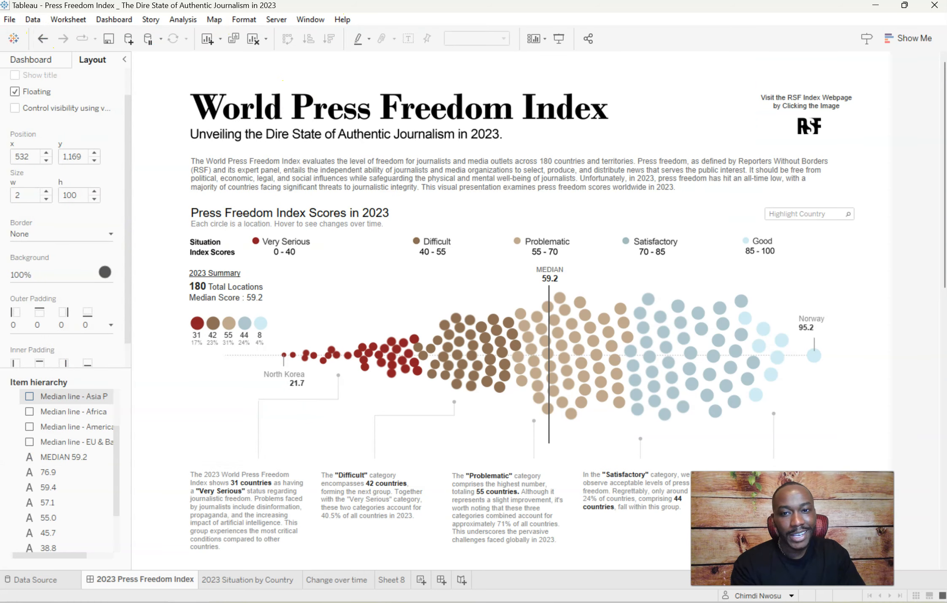
# - Move the existing dashboard's window out of the way and bring the new blank Tableau workbook onto the screen
pyautogui.moveTo(353, 7); pyautogui.dragTo(946, 74)
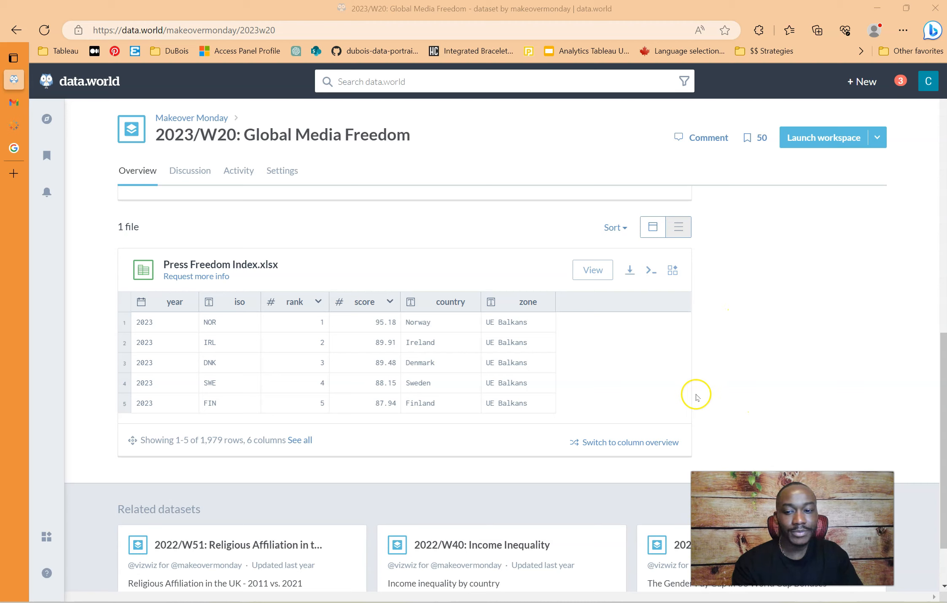
pyautogui.moveTo(695, 602)
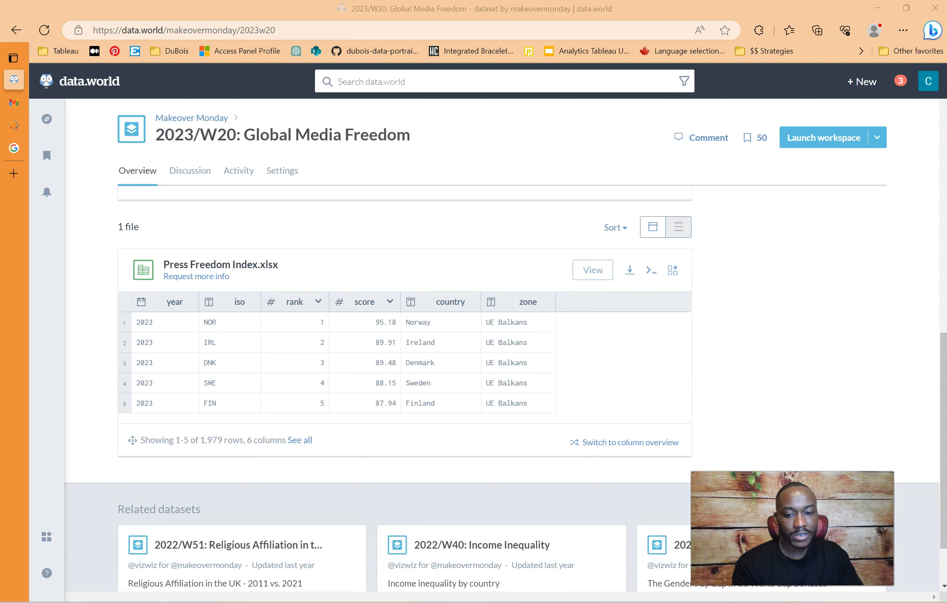
pyautogui.moveTo(473, 602)
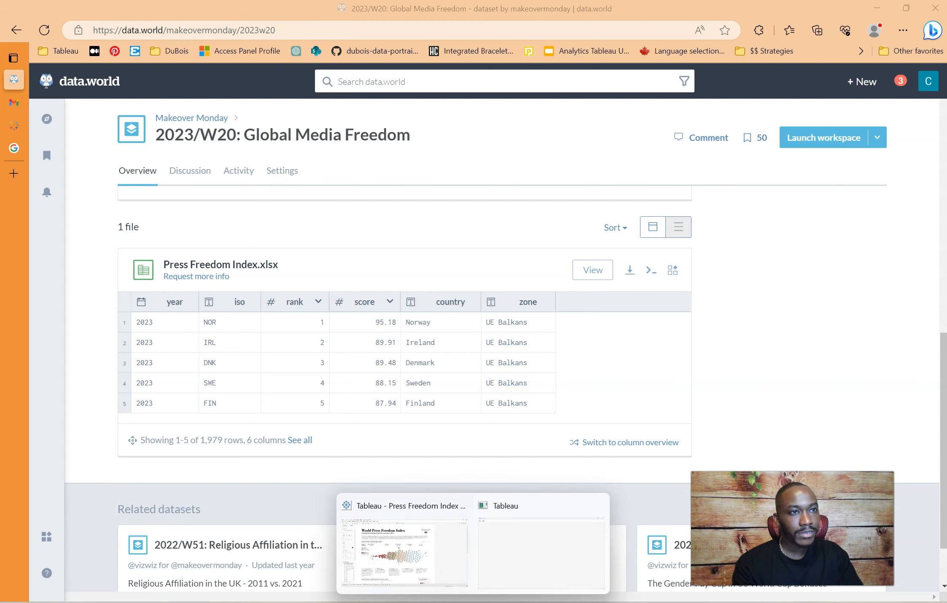
pyautogui.click(560, 555)
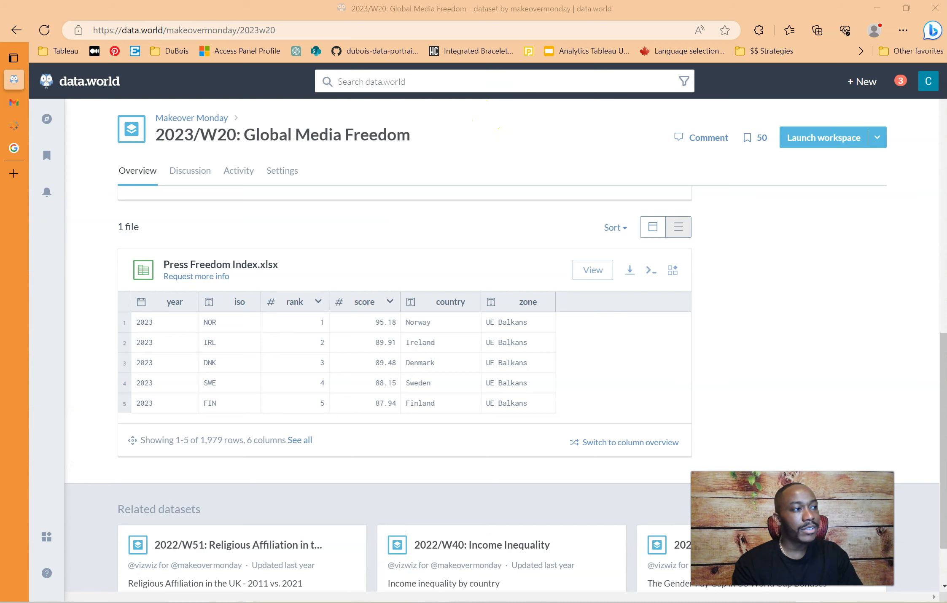
pyautogui.moveTo(944, 95); pyautogui.dragTo(391, 88)
pyautogui.click(829, 89)
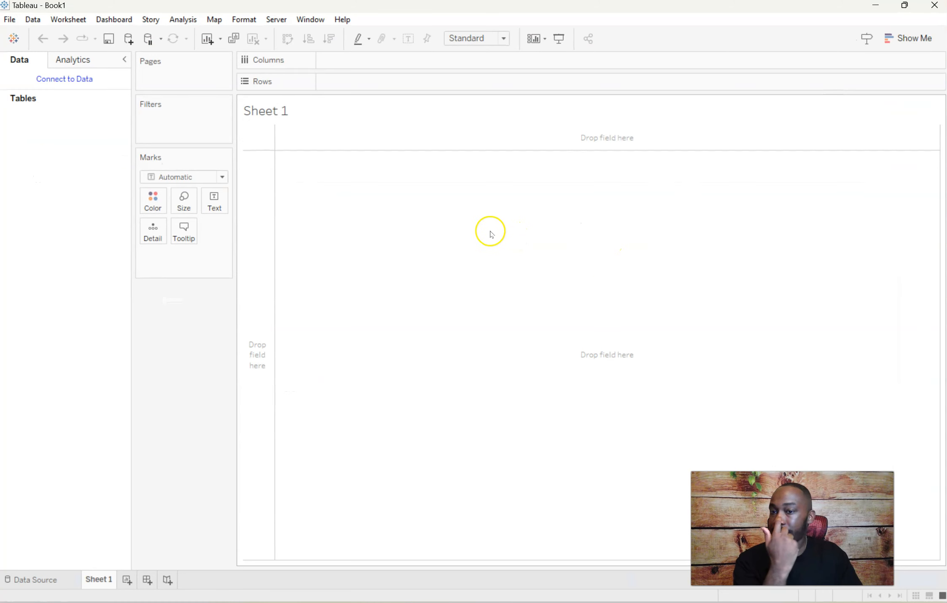
# - Connect the workbook to the Press Freedom Index (2) Excel file in the Downloads folder
pyautogui.click(78, 80)
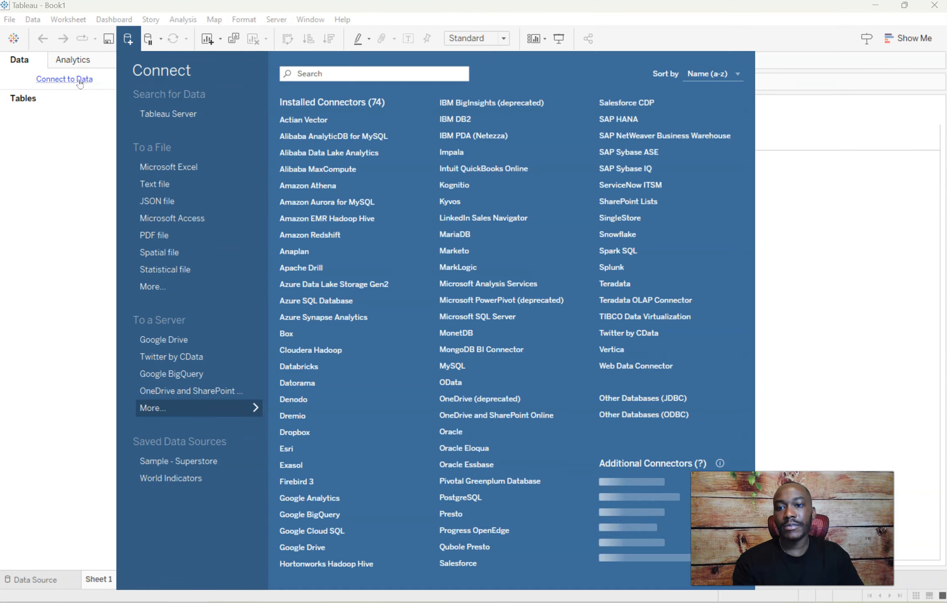
pyautogui.click(189, 168)
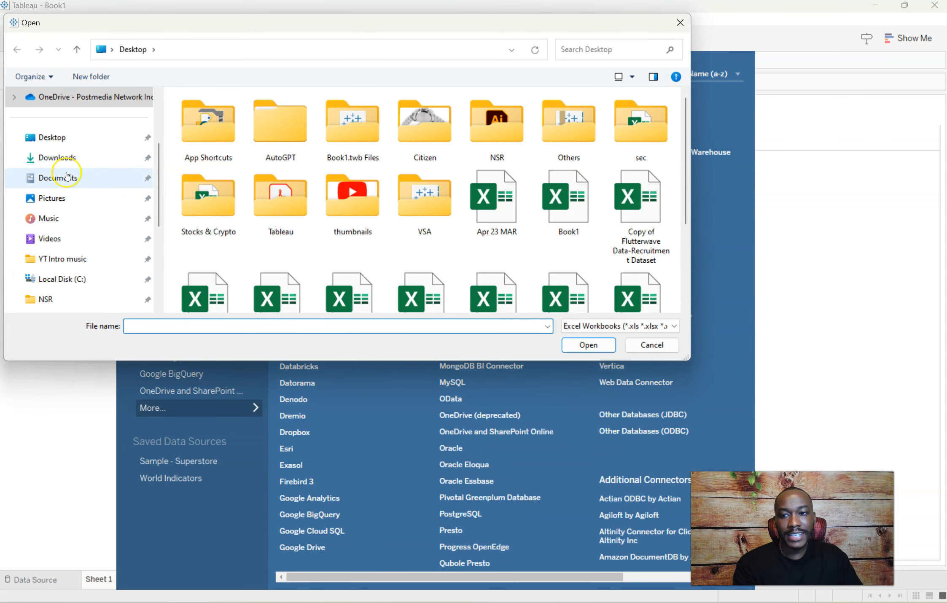
pyautogui.click(71, 157)
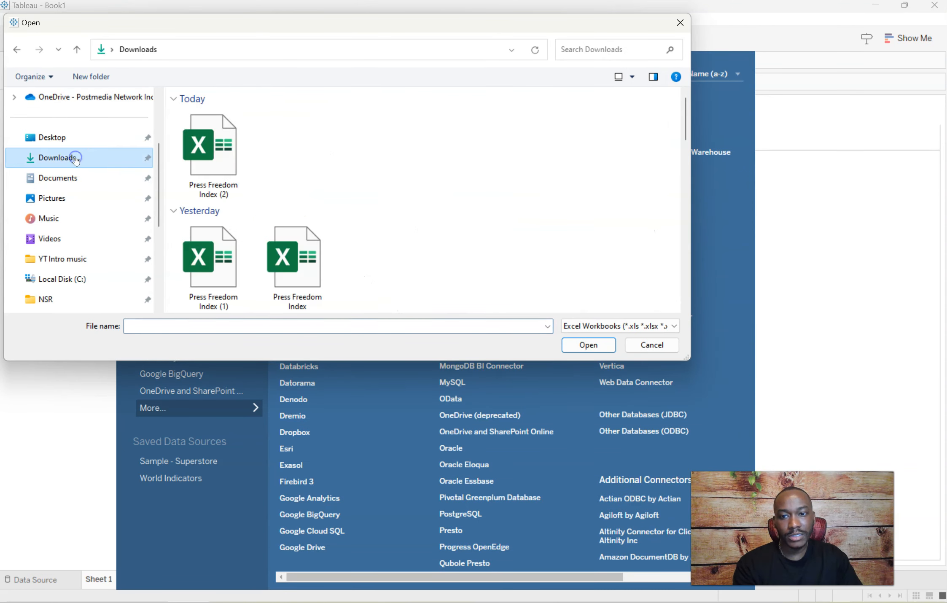
pyautogui.click(213, 146)
pyautogui.click(586, 346)
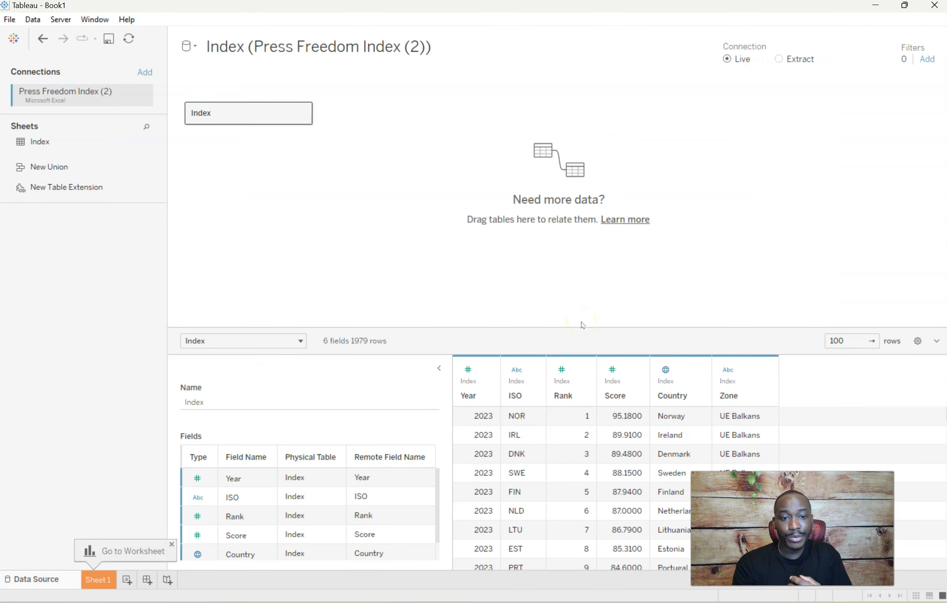
# - Collapse the table details and enlarge the data preview of the Index table
pyautogui.click(437, 368)
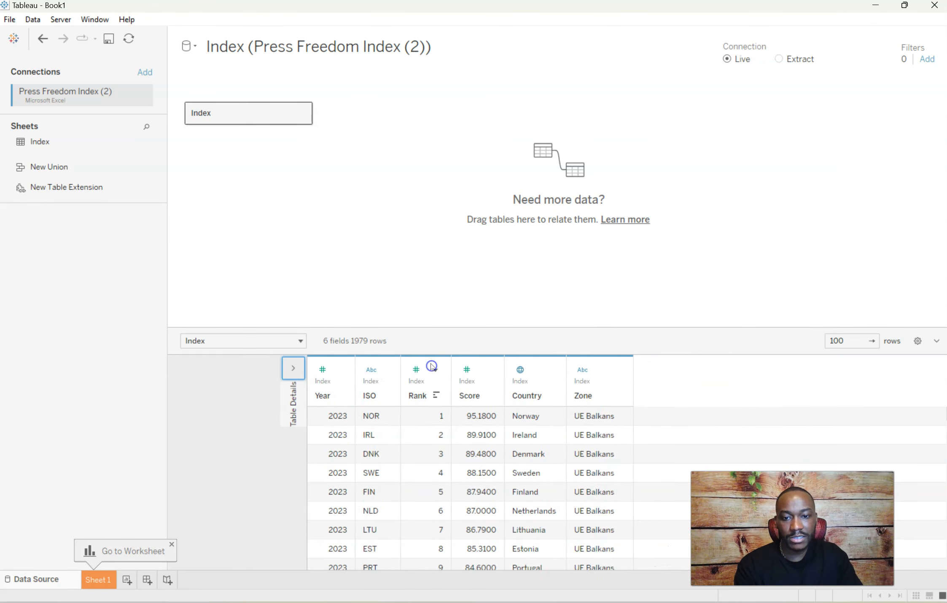
pyautogui.moveTo(423, 328); pyautogui.dragTo(421, 195)
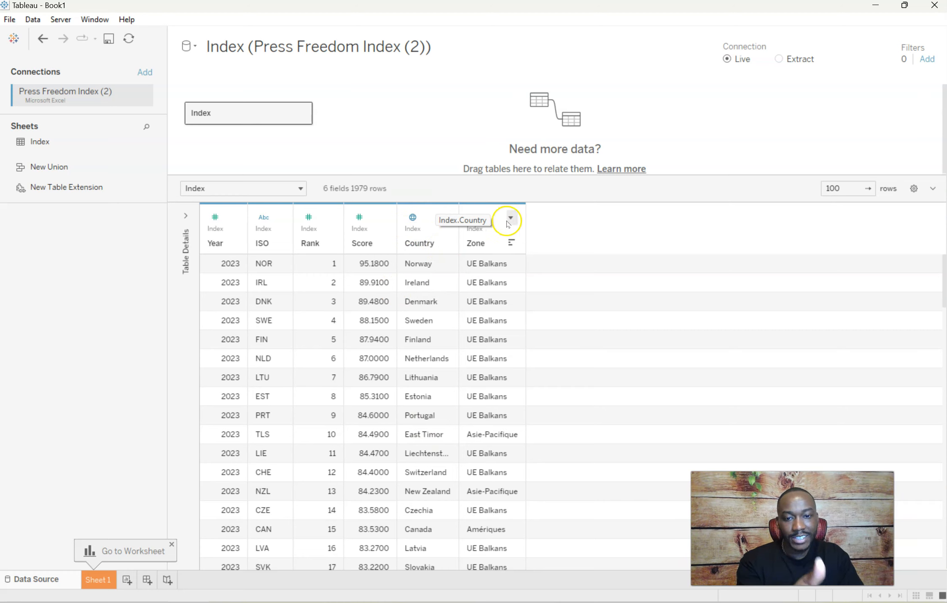
# - On Sheet 1, place Country on Rows and Year on Columns
pyautogui.click(94, 580)
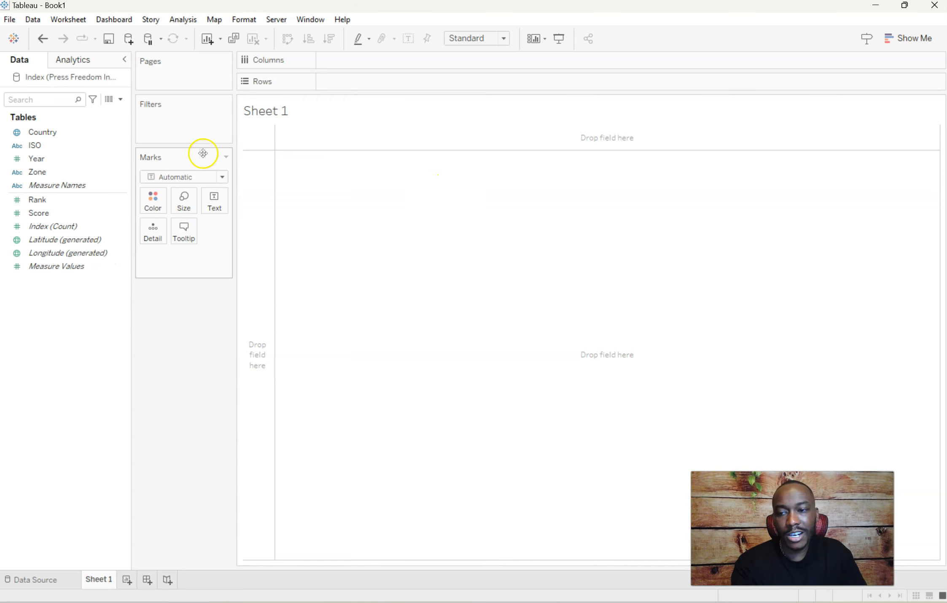
pyautogui.moveTo(48, 131); pyautogui.dragTo(381, 84)
pyautogui.click(33, 158)
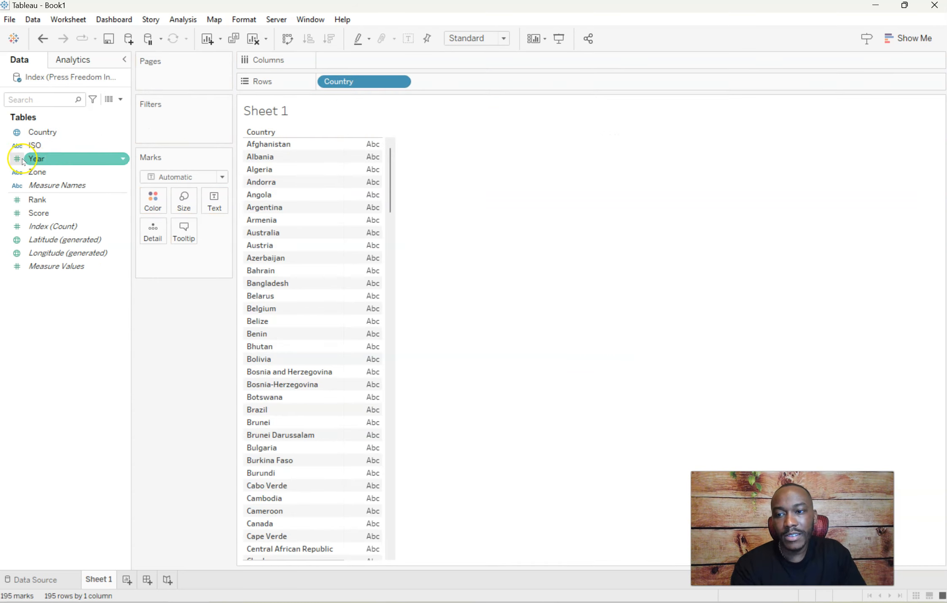
pyautogui.moveTo(33, 164); pyautogui.dragTo(348, 63)
# - Add Score to the view, set the mark type to Text, and show Score as the text label
pyautogui.click(66, 229)
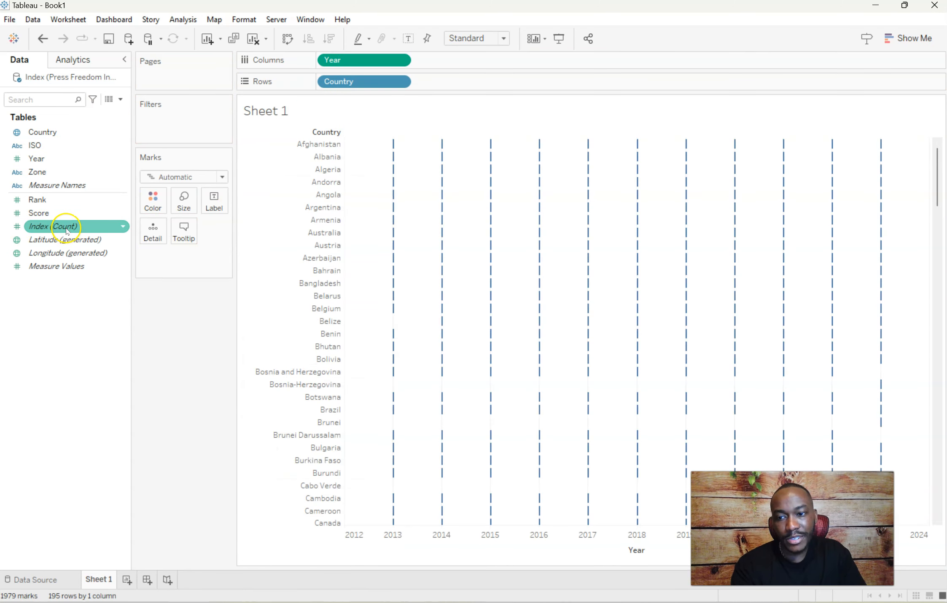
pyautogui.moveTo(39, 213); pyautogui.dragTo(509, 238)
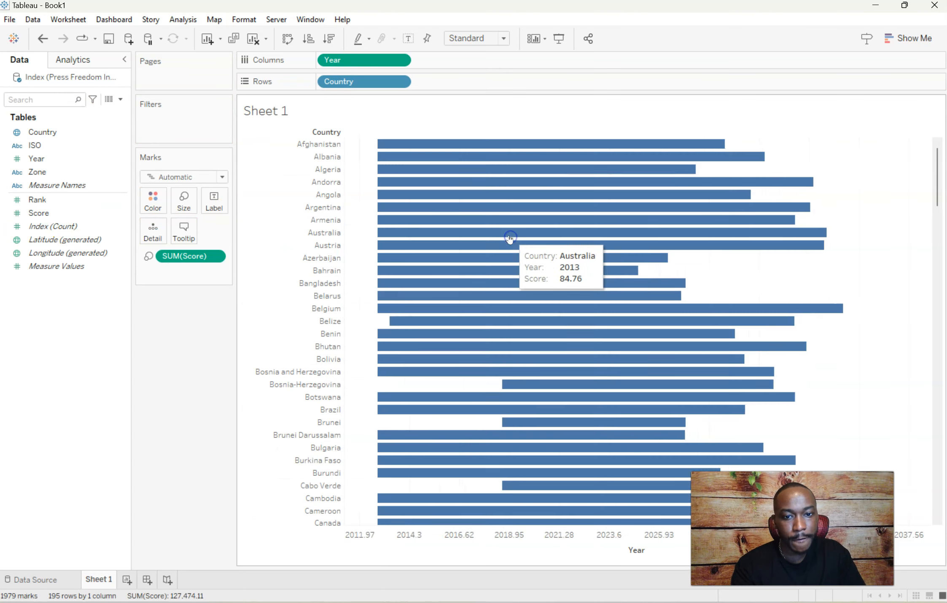
pyautogui.click(188, 177)
pyautogui.click(190, 291)
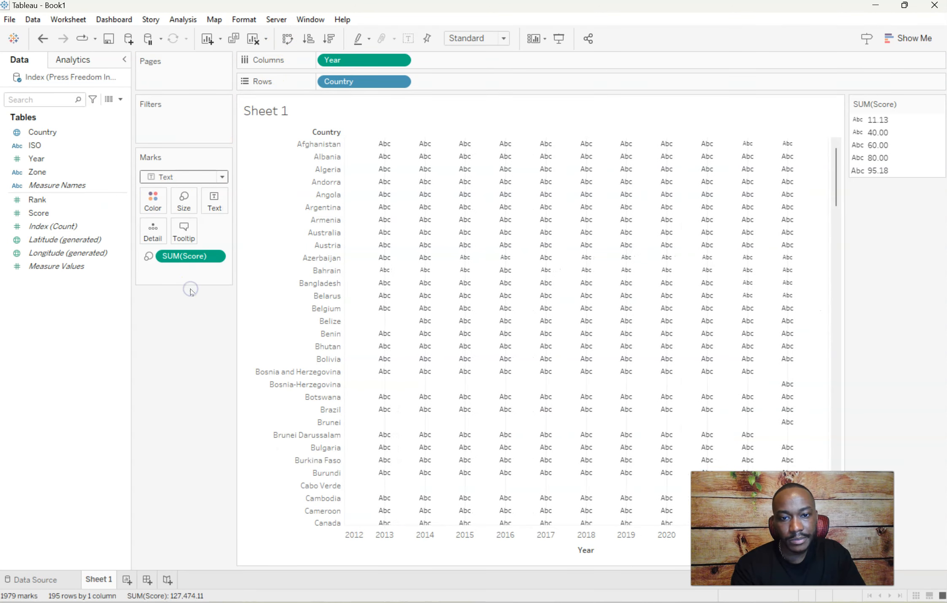
pyautogui.moveTo(181, 256); pyautogui.dragTo(214, 201)
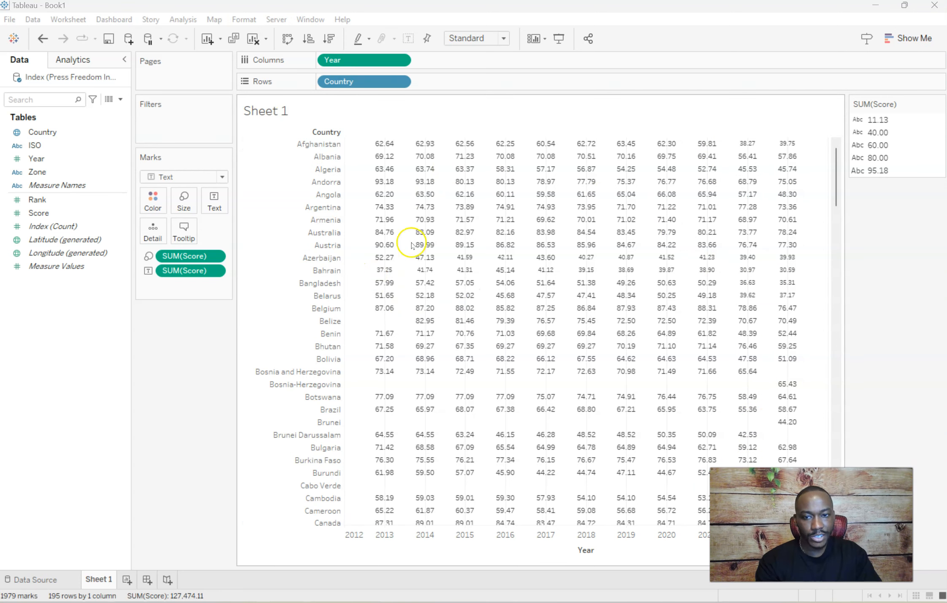
# - Examine the score table for countries with missing years and duplicate name spellings, such as Bosnia, Brunei and Cape Verde
pyautogui.scroll(-2, 597, 268)
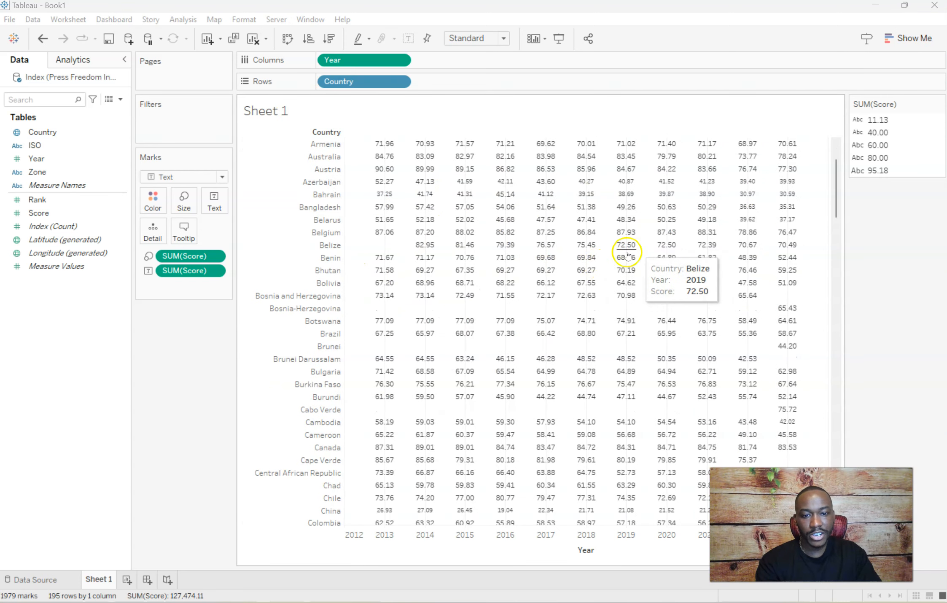
pyautogui.scroll(-1, 624, 255)
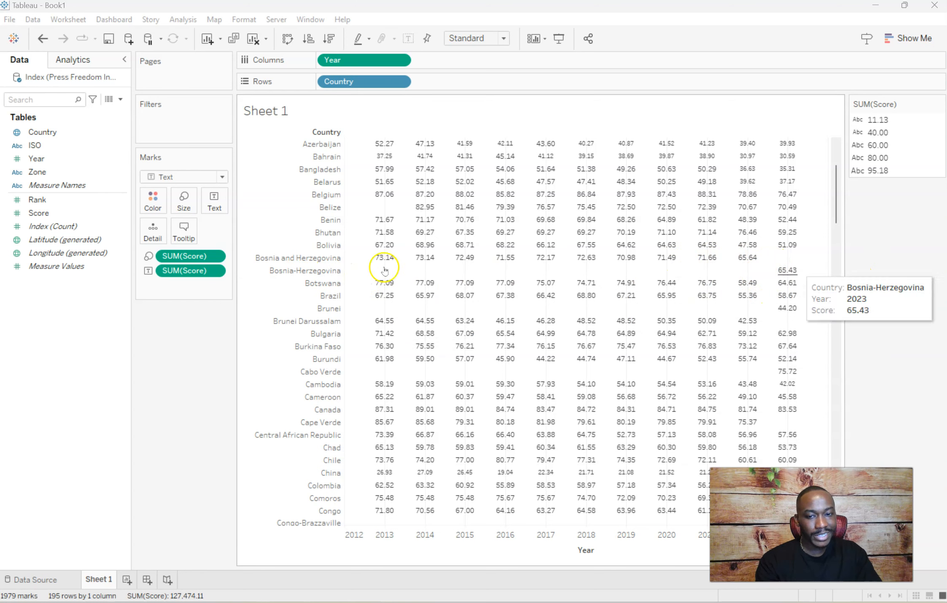
pyautogui.scroll(-1, 463, 263)
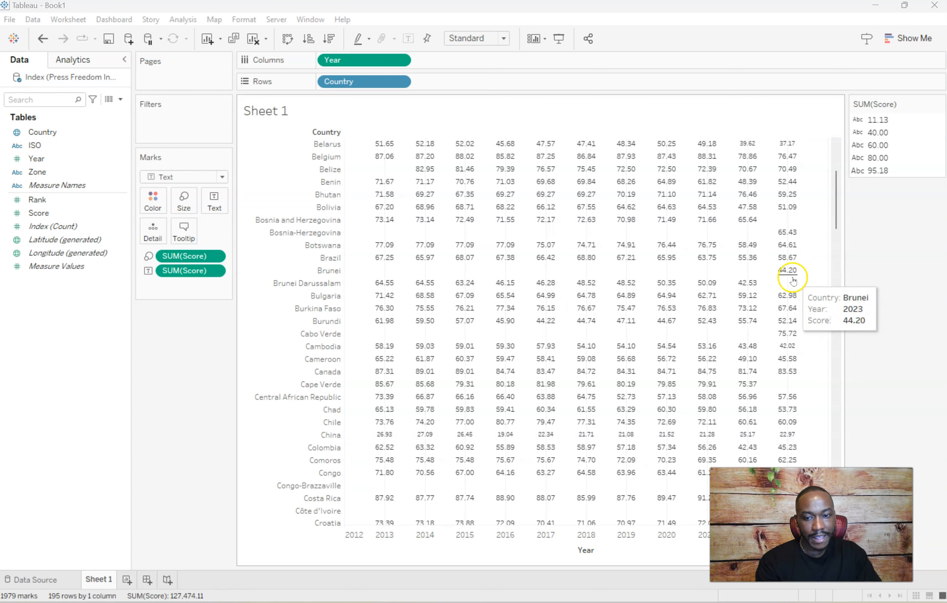
pyautogui.scroll(-1, 791, 278)
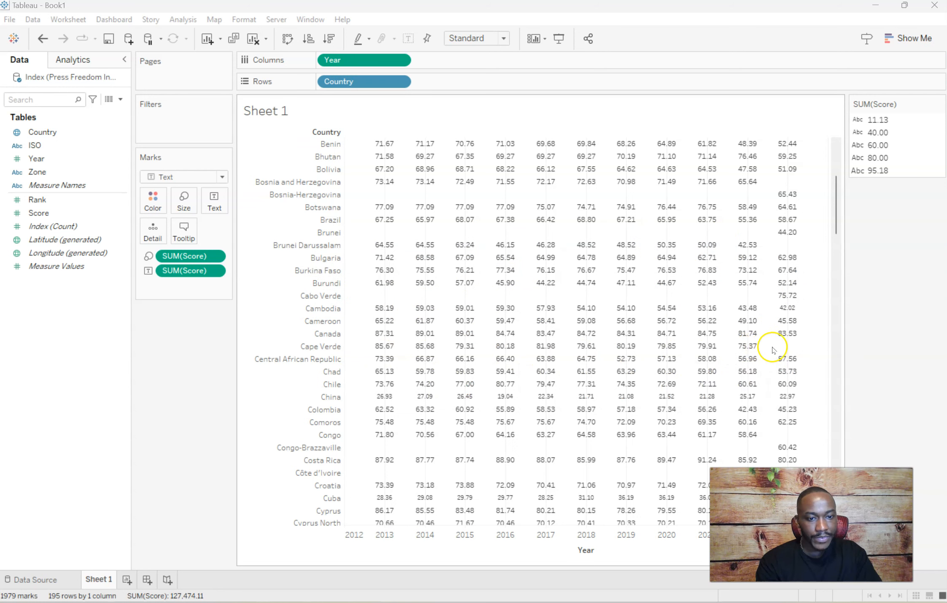
pyautogui.scroll(-2, 786, 344)
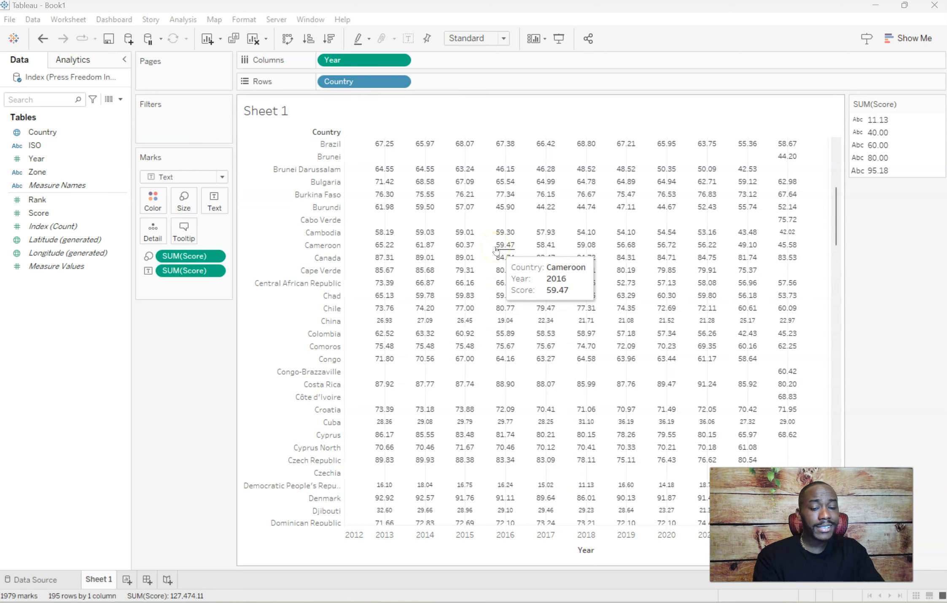
# - Edit the Press Freedom Index (2) connection of the data source and browse to the Desktop folder
pyautogui.click(48, 580)
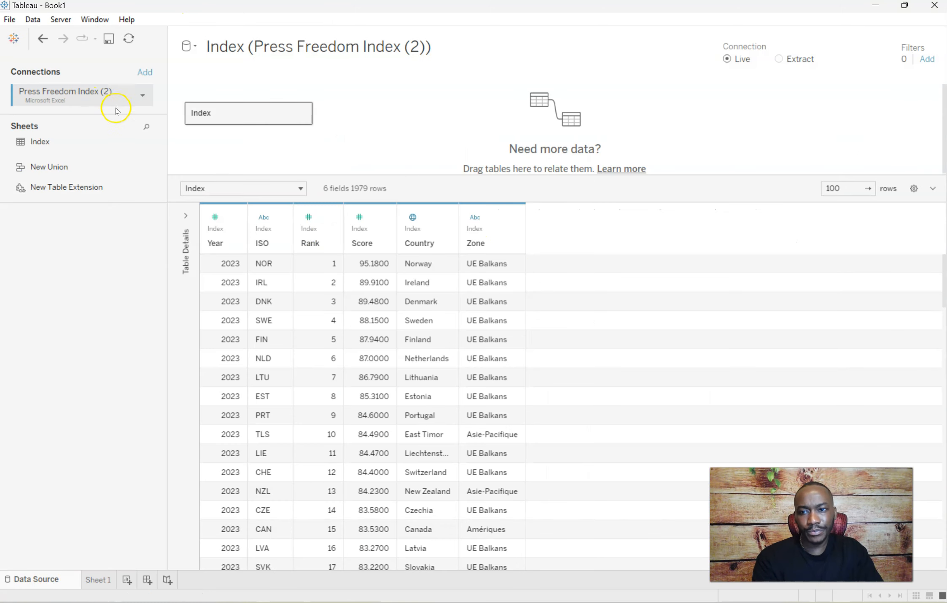
pyautogui.click(143, 97)
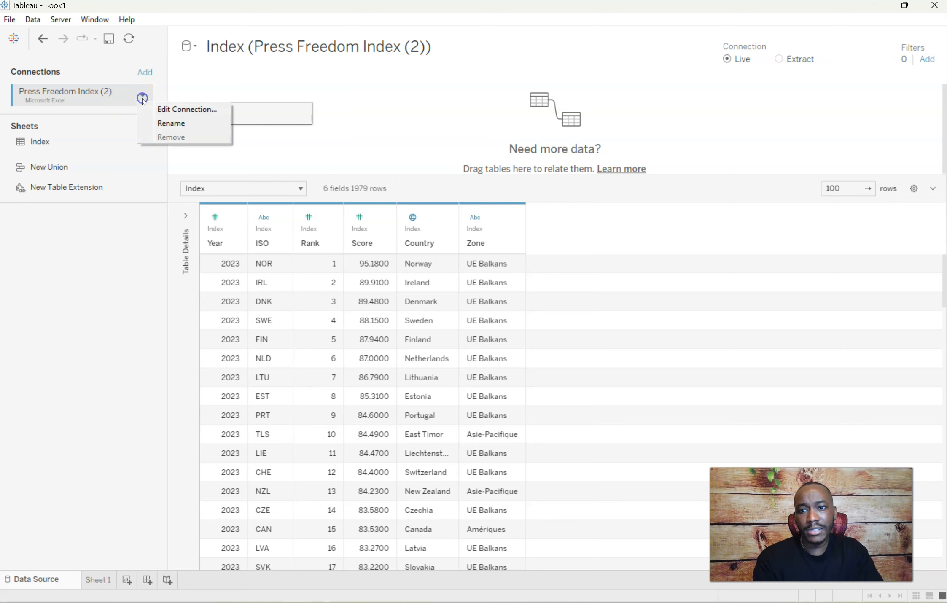
pyautogui.click(159, 109)
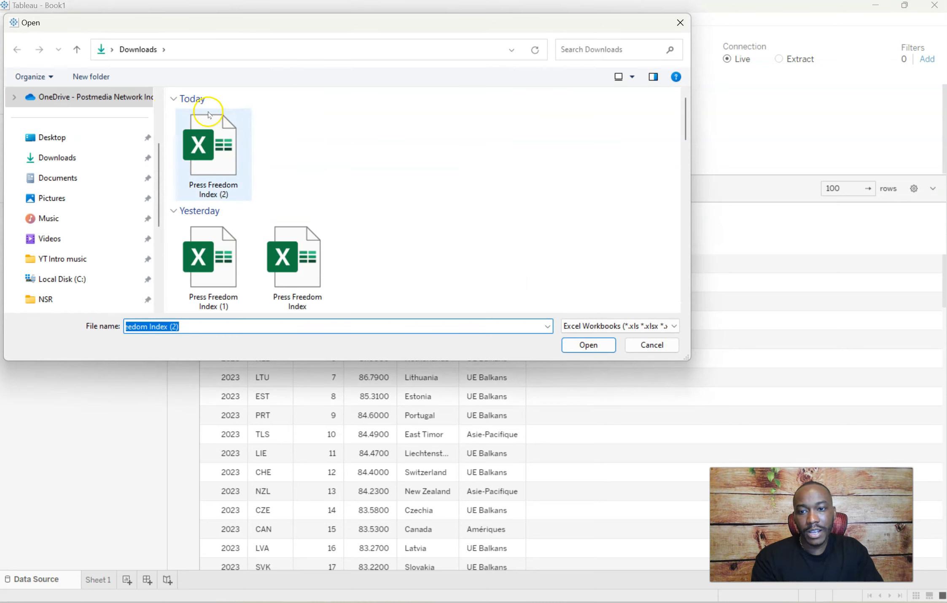
pyautogui.click(60, 138)
# - Try to locate the cleaned workbook on the Desktop using the file names "cleaned" and "pres"
pyautogui.click(321, 327)
pyautogui.write('cleaned')
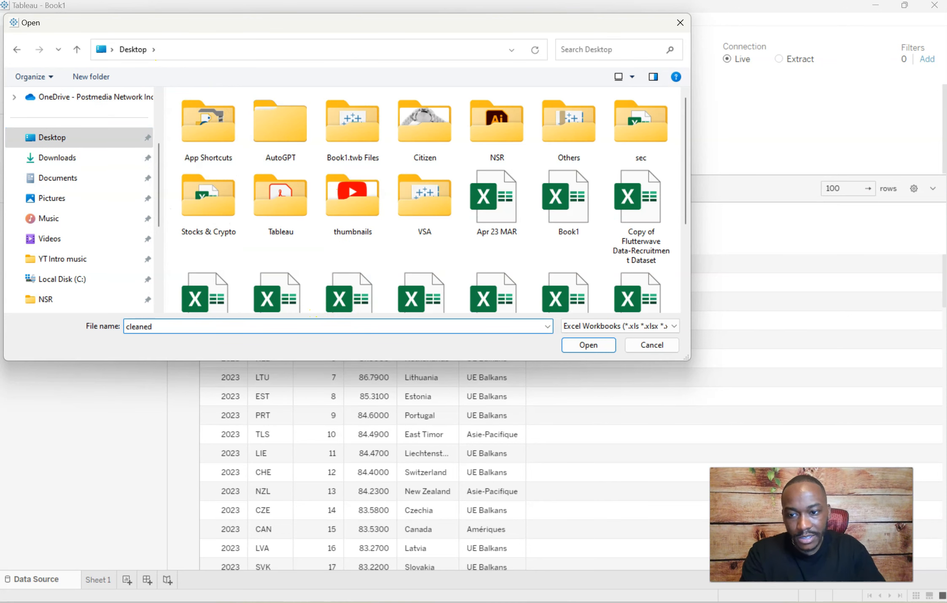
pyautogui.press('BackSpace')
pyautogui.press('BackSpace')
pyautogui.press('BackSpace')
pyautogui.press('BackSpace')
pyautogui.press('BackSpace')
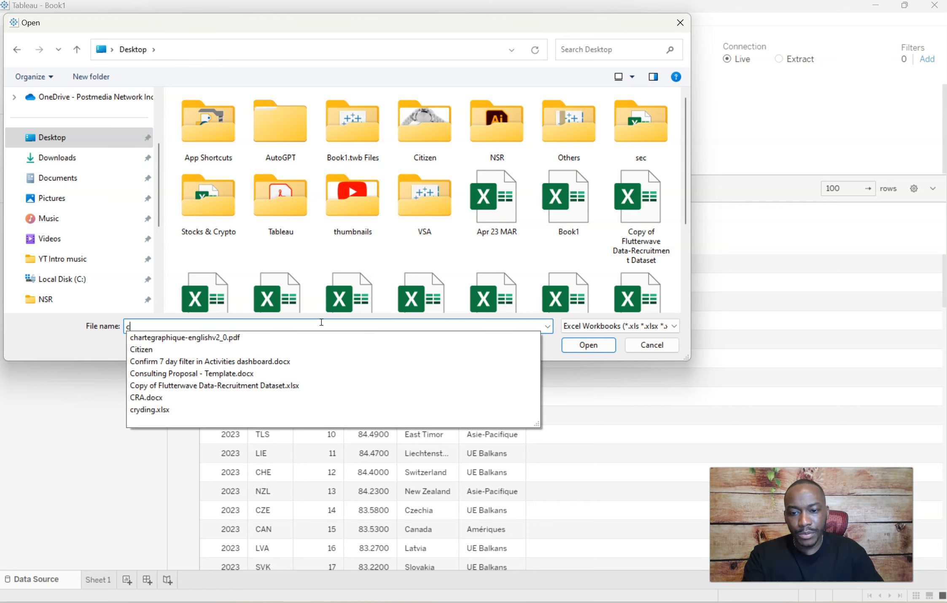
pyautogui.write('pre')
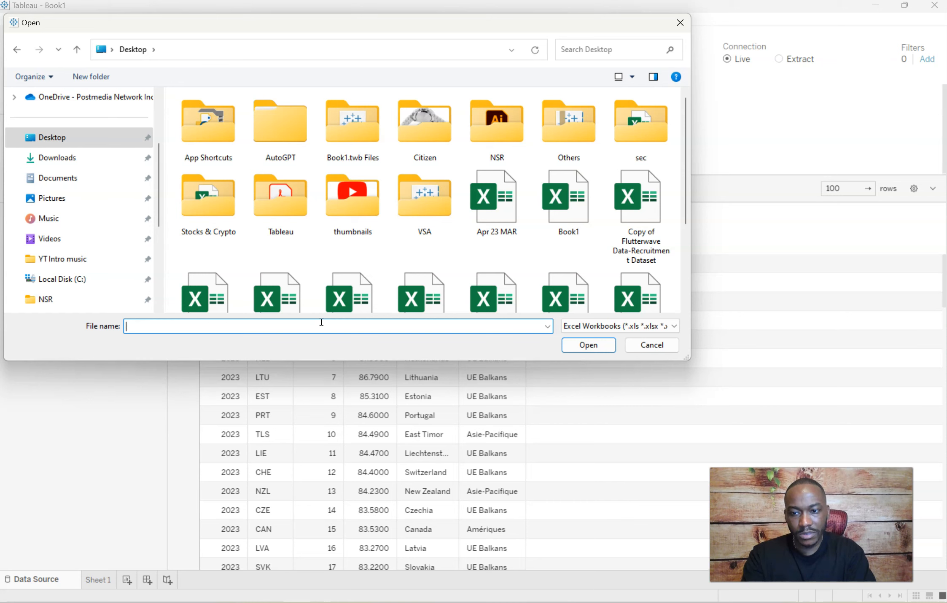
pyautogui.write('pre')
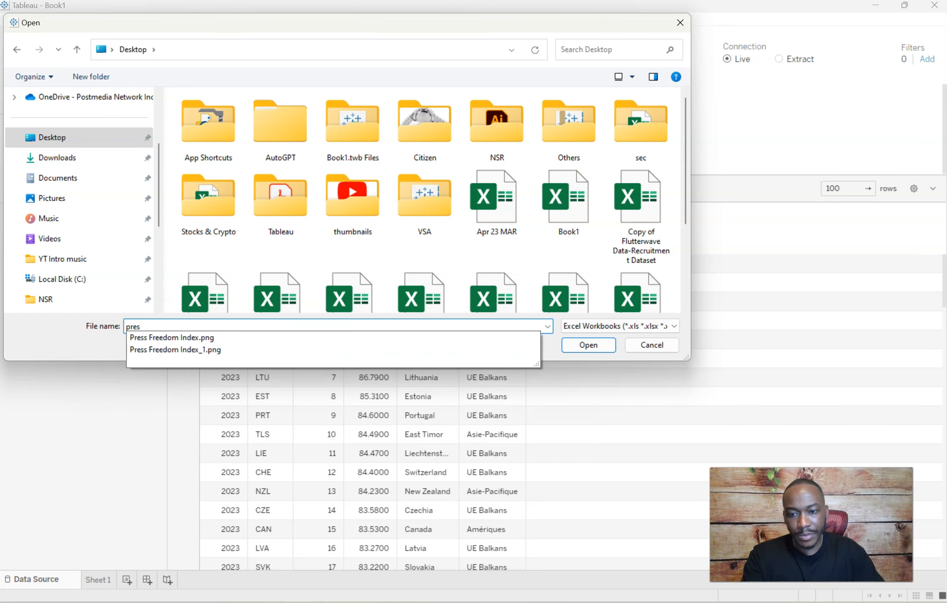
pyautogui.write('s')
# - Find the Freedom Press Index Cleaned workbook on the Desktop and open it in Excel
pyautogui.scroll(-3, 594, 211)
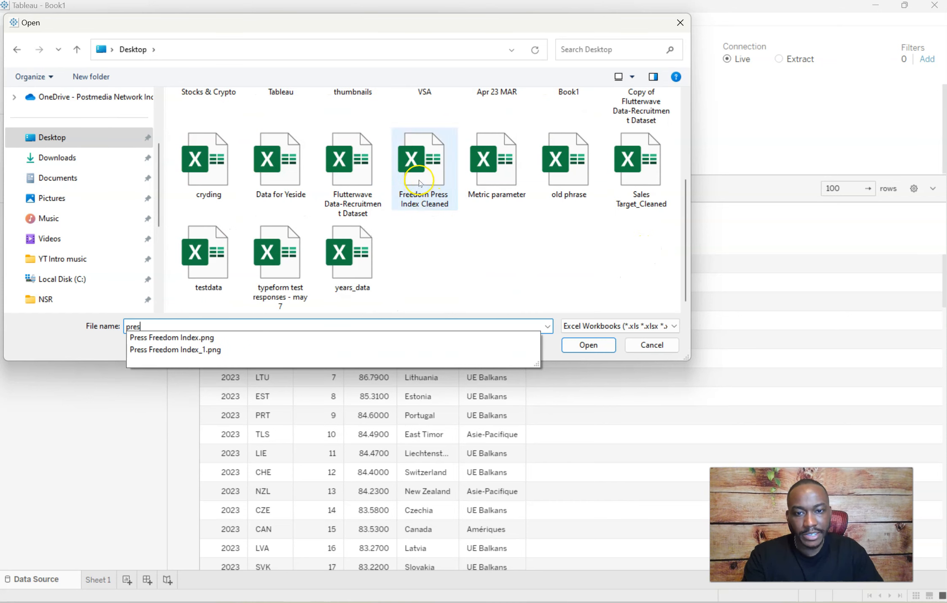
pyautogui.click(419, 182)
pyautogui.rightClick(429, 182)
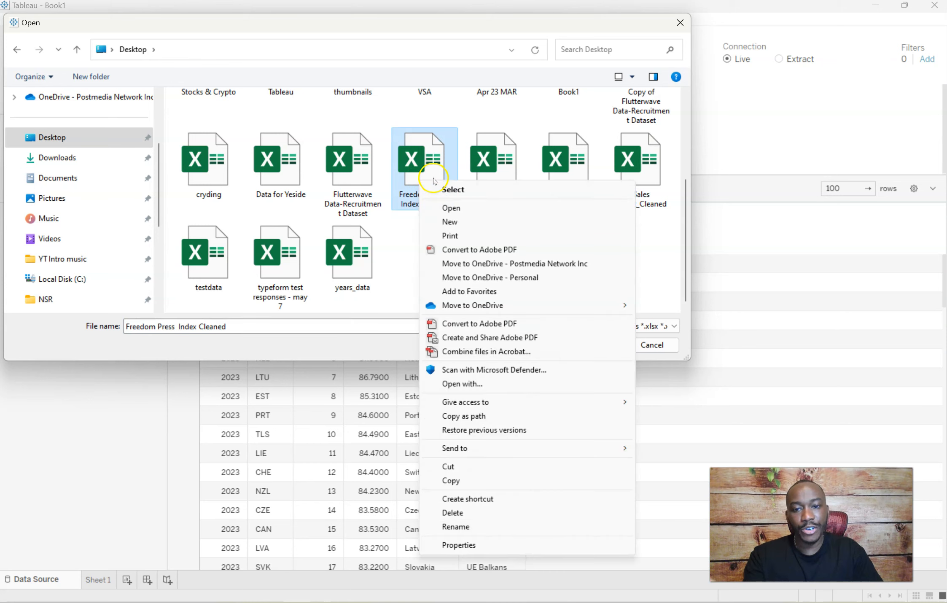
pyautogui.click(464, 207)
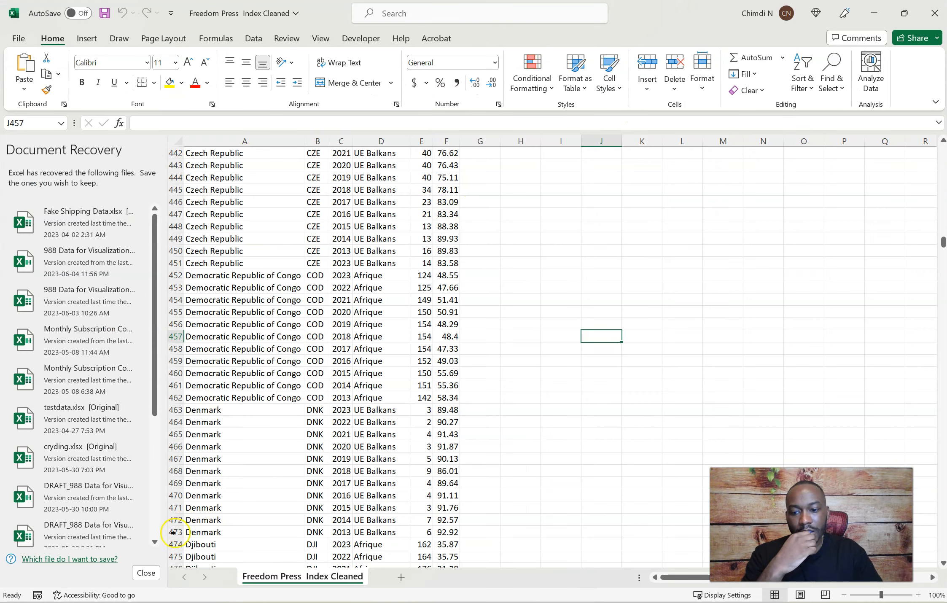
# - Close the Document Recovery pane beside the cleaned workbook
pyautogui.click(154, 573)
pyautogui.click(222, 174)
pyautogui.click(286, 209)
# - Examine the cleaned rows for Congo-Brazzaville, Cape Verde, Brunei, and Bosnia and Herzegovina for consistent country names across all years
pyautogui.scroll(19, 92, 239)
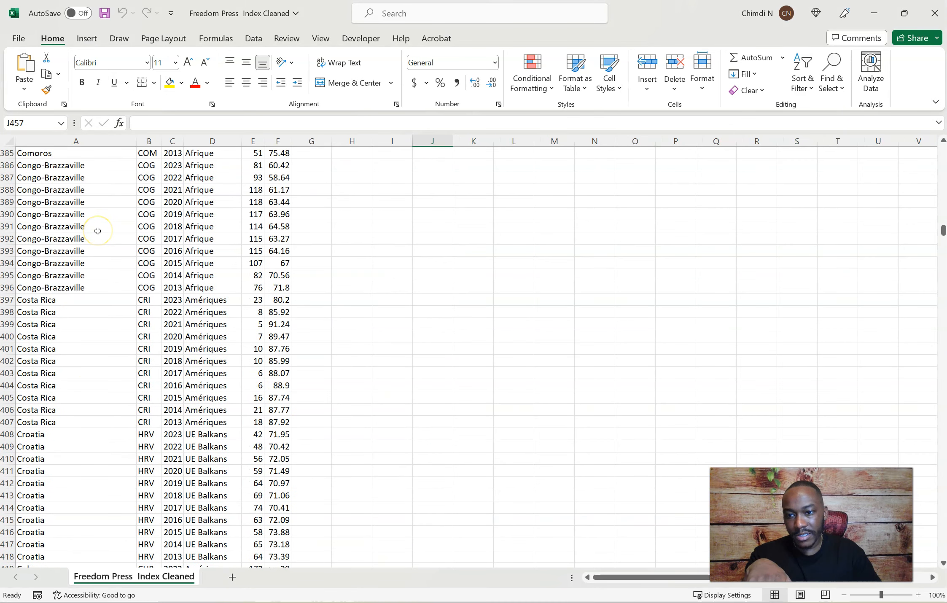
pyautogui.scroll(3, 97, 231)
pyautogui.moveTo(7, 275); pyautogui.dragTo(211, 398)
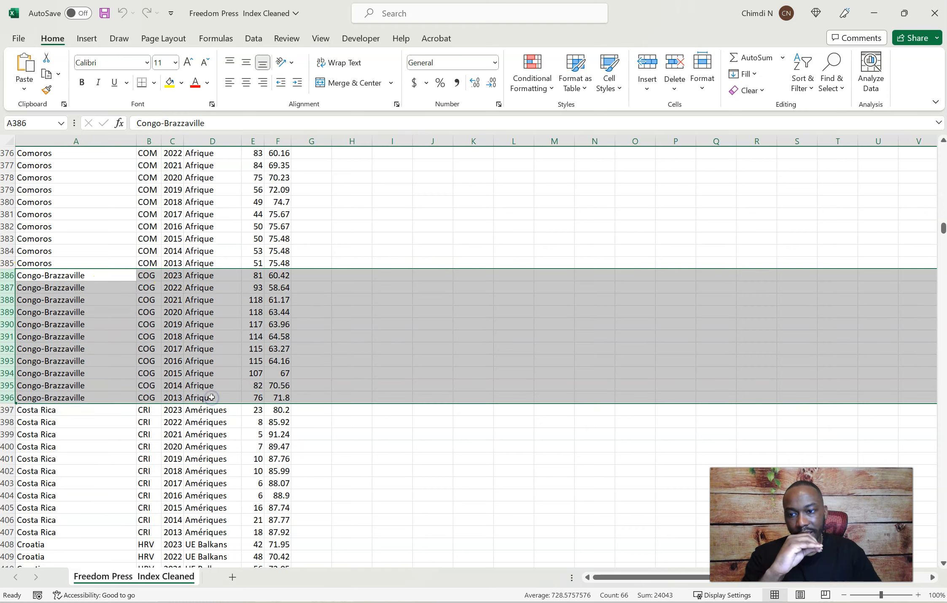
pyautogui.scroll(17, 212, 397)
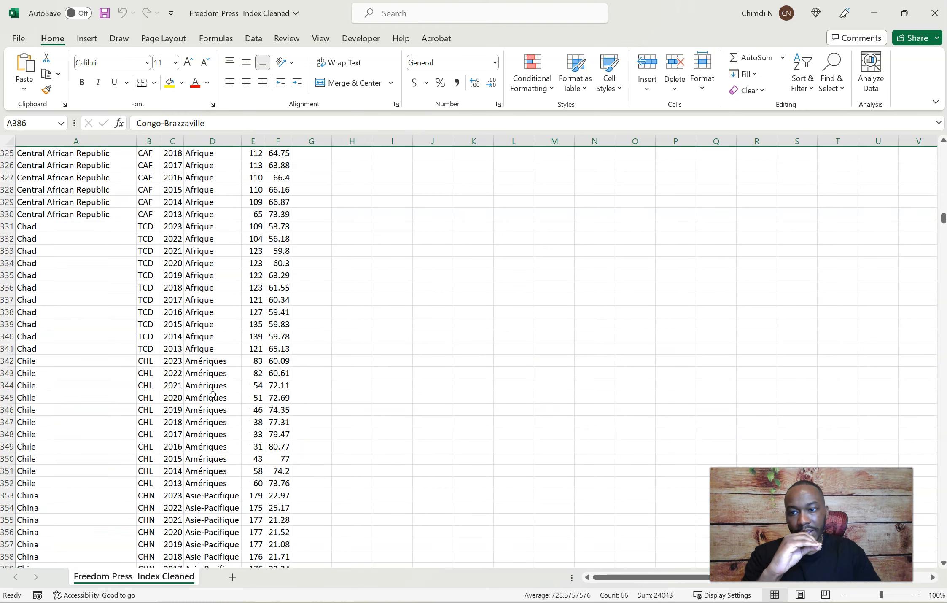
pyautogui.scroll(8, 213, 395)
pyautogui.moveTo(9, 373); pyautogui.dragTo(16, 246)
pyautogui.scroll(17, 255, 310)
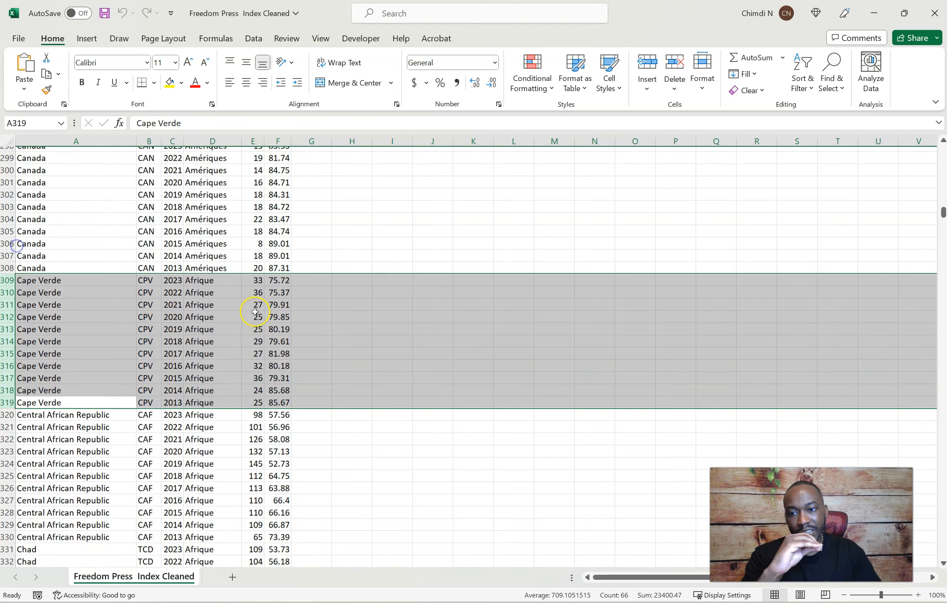
pyautogui.scroll(15, 255, 313)
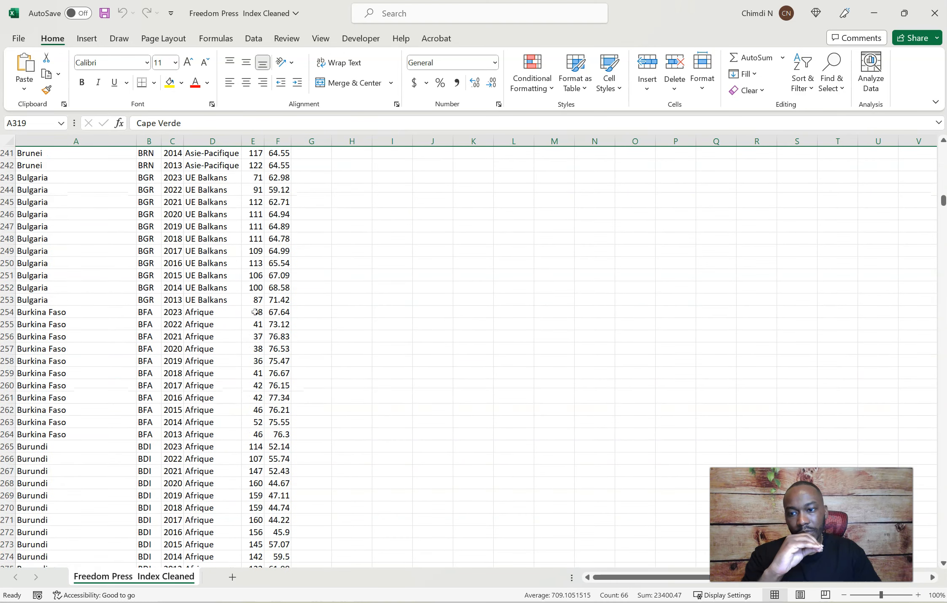
pyautogui.scroll(6, 255, 312)
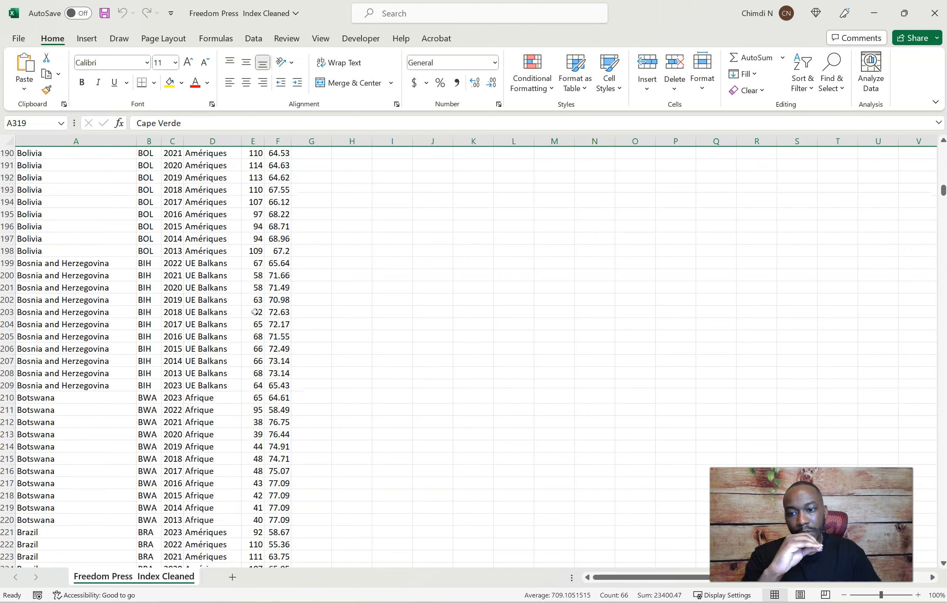
# - Undo the accidental change to the country rows and clear the Cape Verde row selection
pyautogui.moveTo(3, 413); pyautogui.dragTo(9, 320)
pyautogui.hotkey('ctrl', 'z')
pyautogui.hotkey('ctrl', 'z')
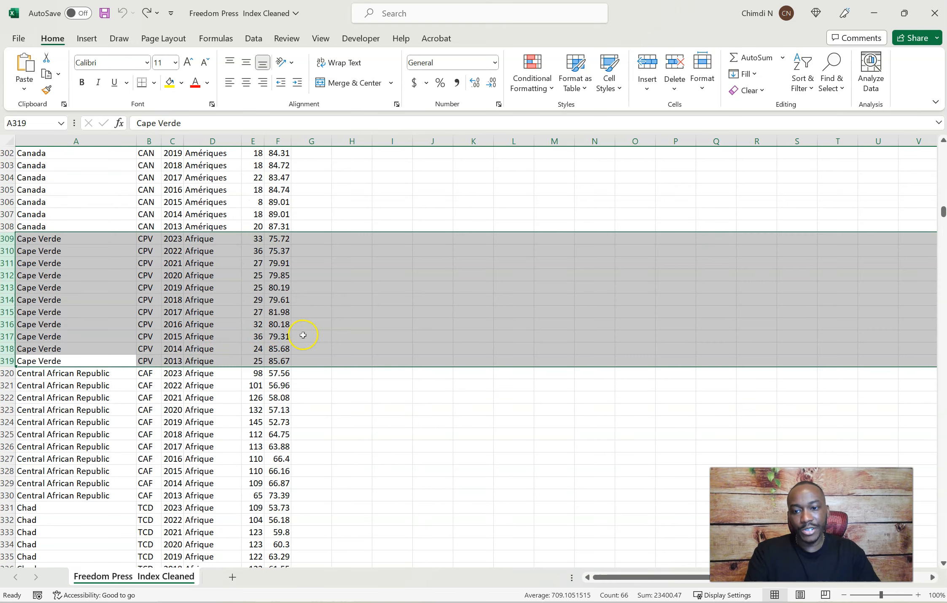
pyautogui.click(402, 388)
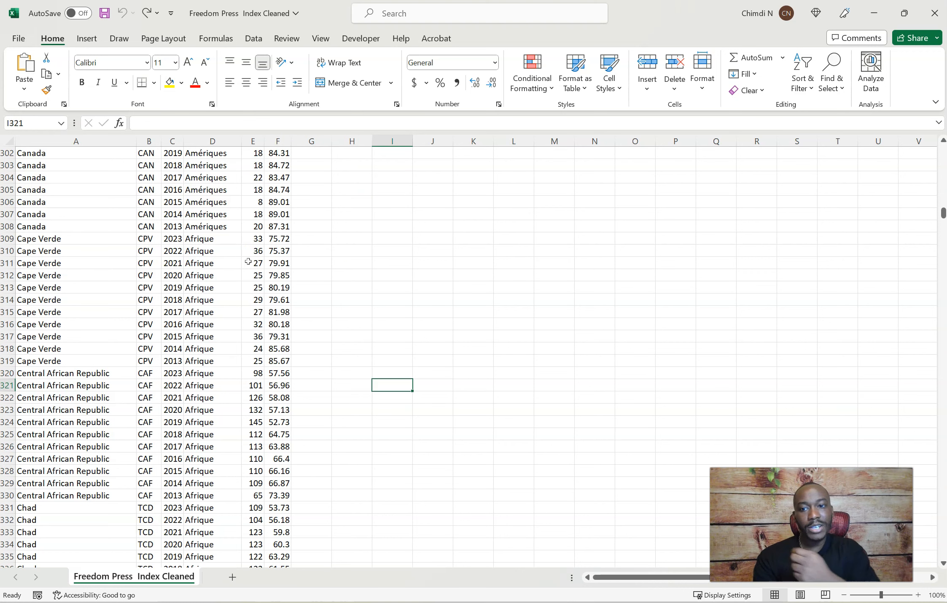
# - Close the cleaned workbook in Excel and point Tableau's connection to the Freedom Press Index Cleaned file on the Desktop
pyautogui.click(934, 13)
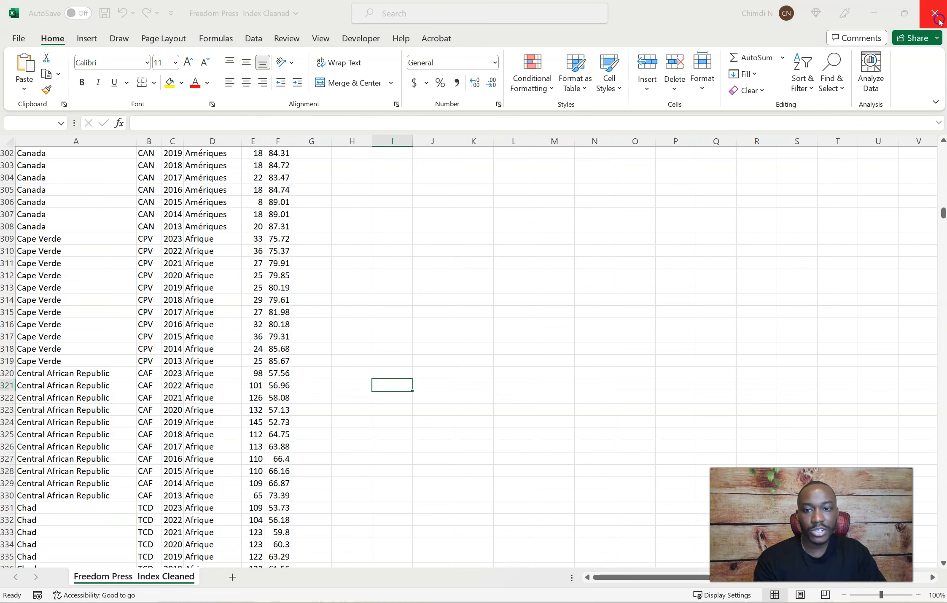
pyautogui.click(491, 323)
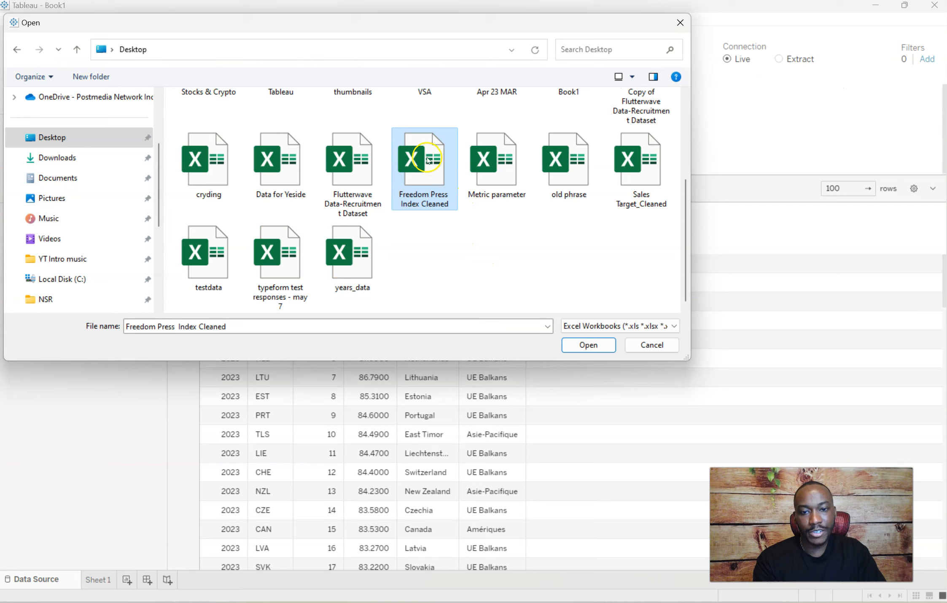
pyautogui.click(588, 345)
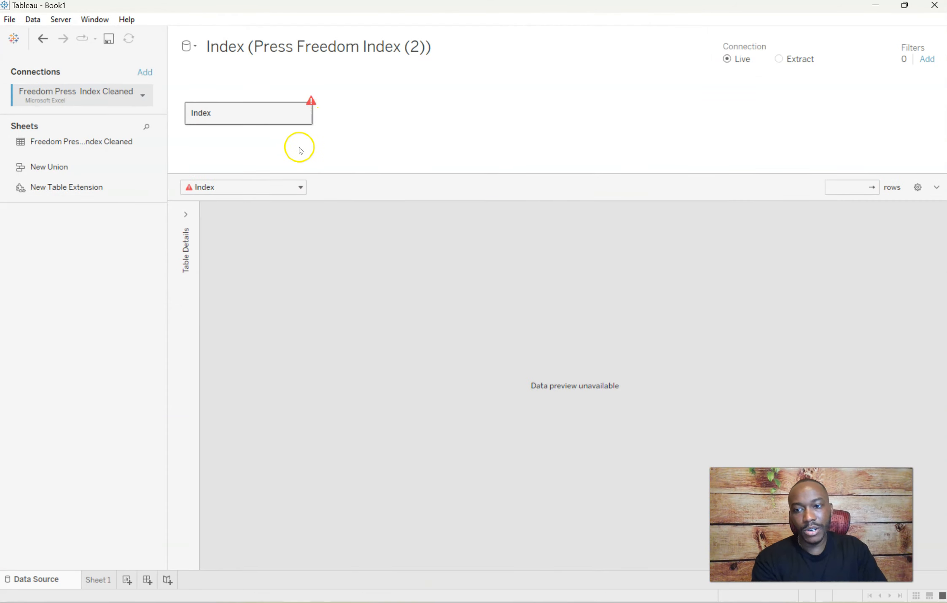
# - Replace the Index table in the data source with the Freedom Press Index Cleaned sheet and go to Sheet 1
pyautogui.click(302, 114)
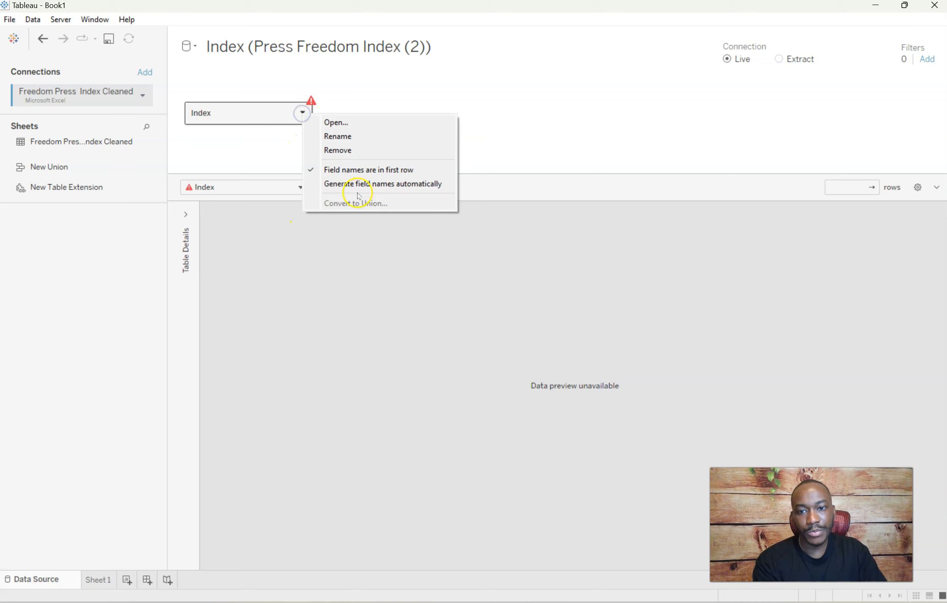
pyautogui.click(334, 150)
pyautogui.moveTo(46, 141); pyautogui.dragTo(213, 119)
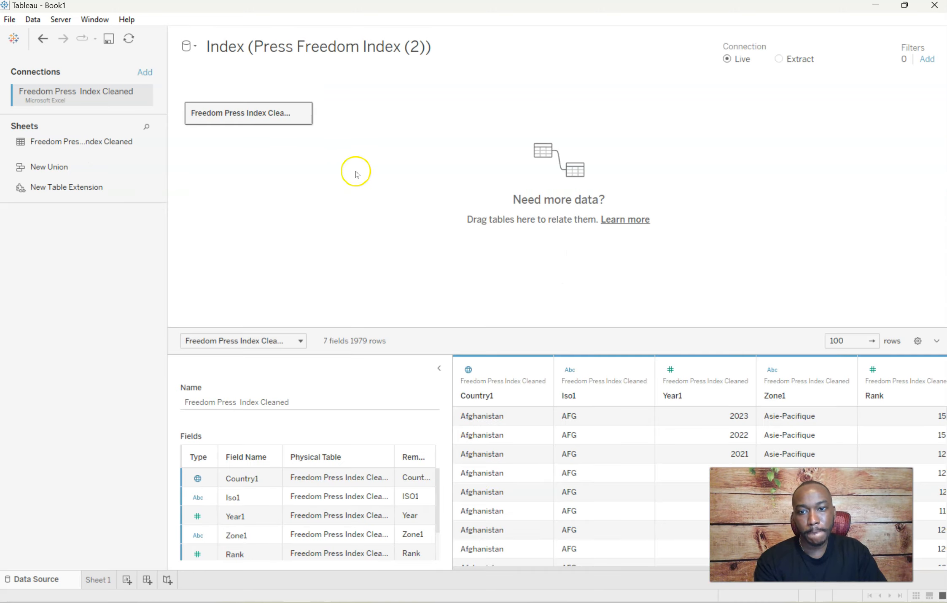
pyautogui.click(99, 580)
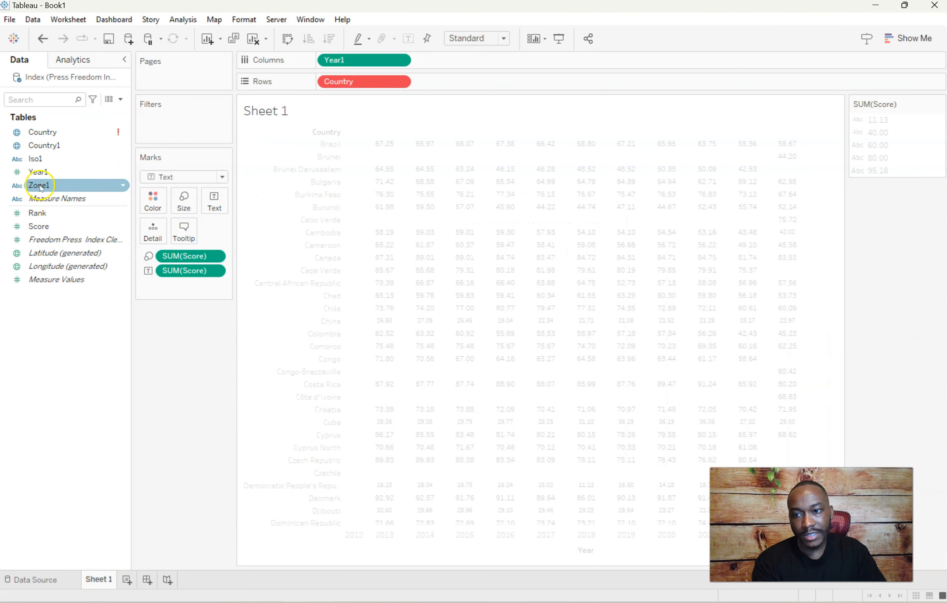
pyautogui.rightClick(44, 148)
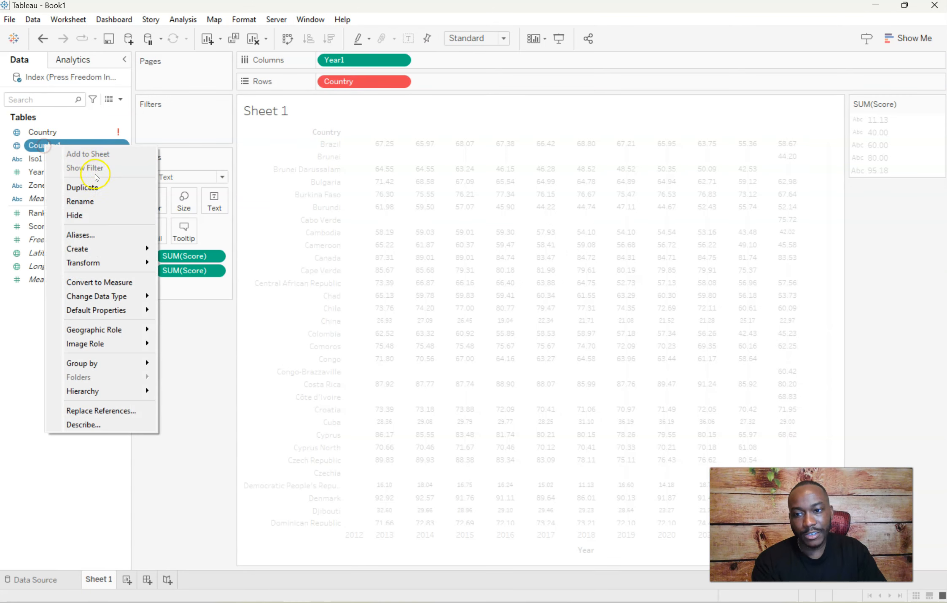
pyautogui.click(118, 409)
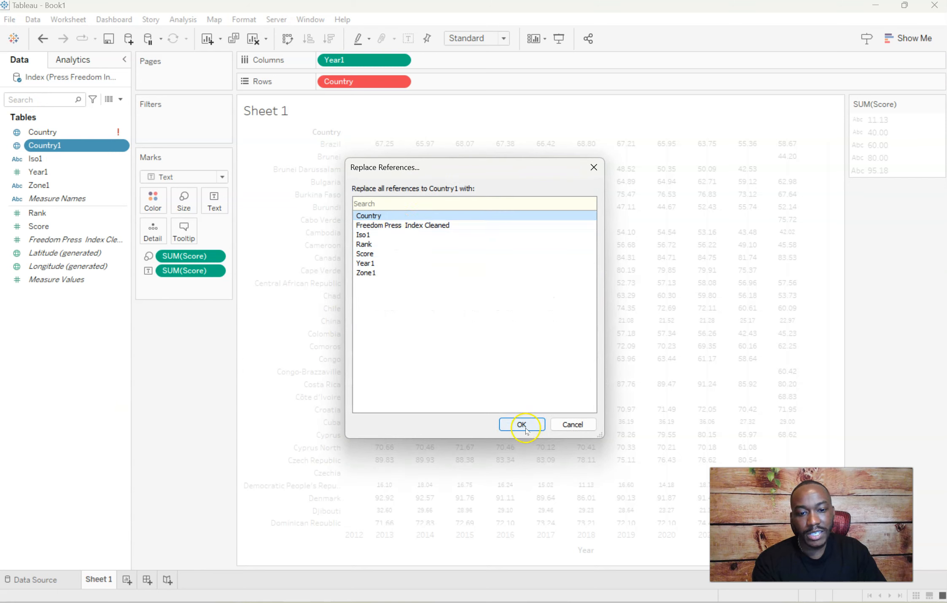
pyautogui.click(574, 424)
# - Replace all references to the broken Country field with Country1
pyautogui.click(82, 132)
pyautogui.rightClick(81, 132)
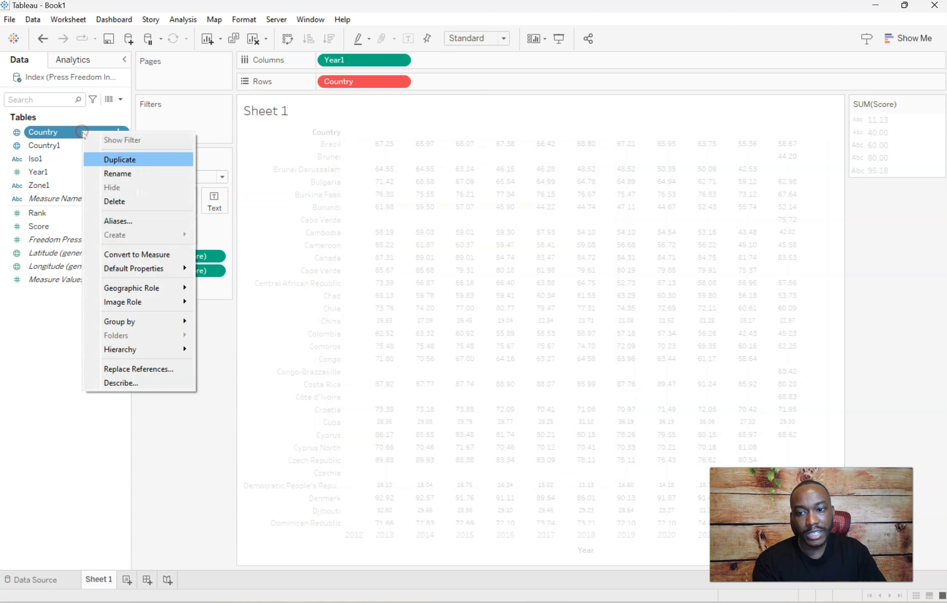
pyautogui.click(168, 372)
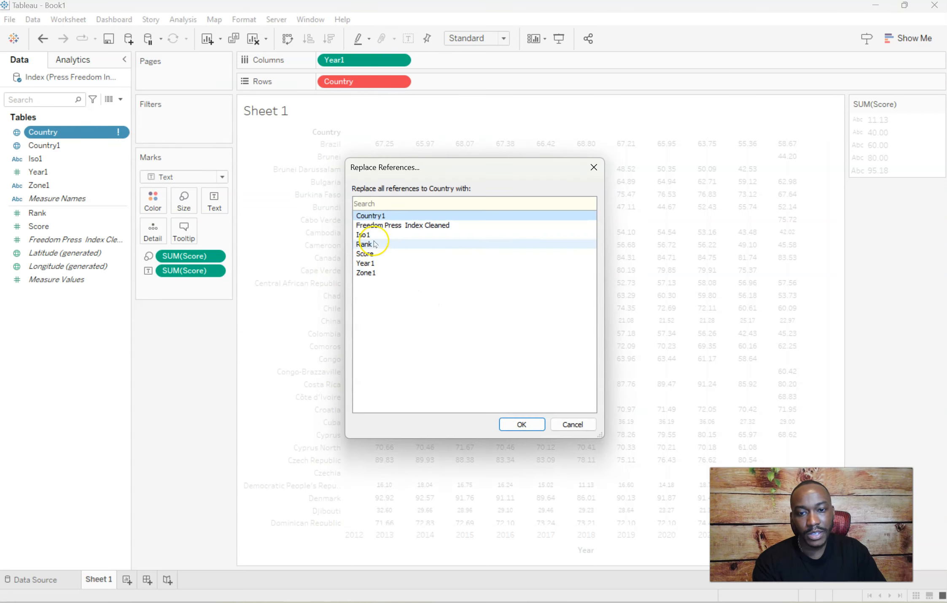
pyautogui.click(523, 425)
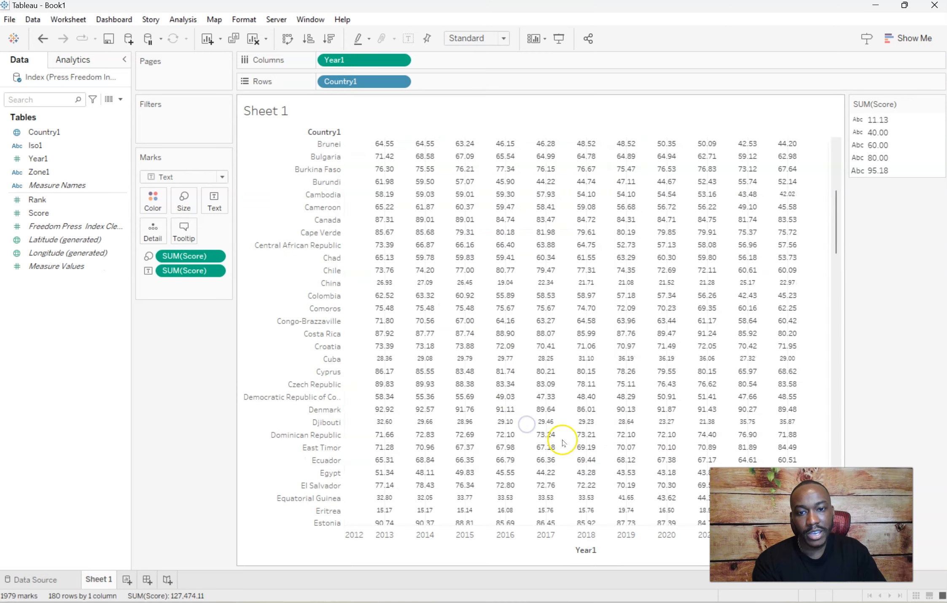
# - Examine the country rows of the score table for consistent names and gaps, including Belize's 2013 score
pyautogui.scroll(-10, 501, 205)
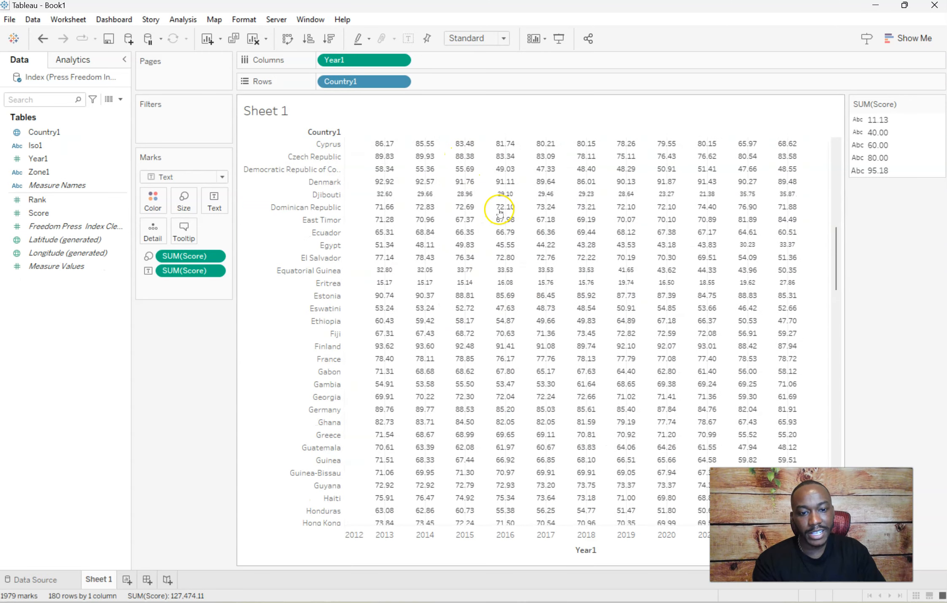
pyautogui.scroll(5, 577, 247)
pyautogui.scroll(8, 577, 247)
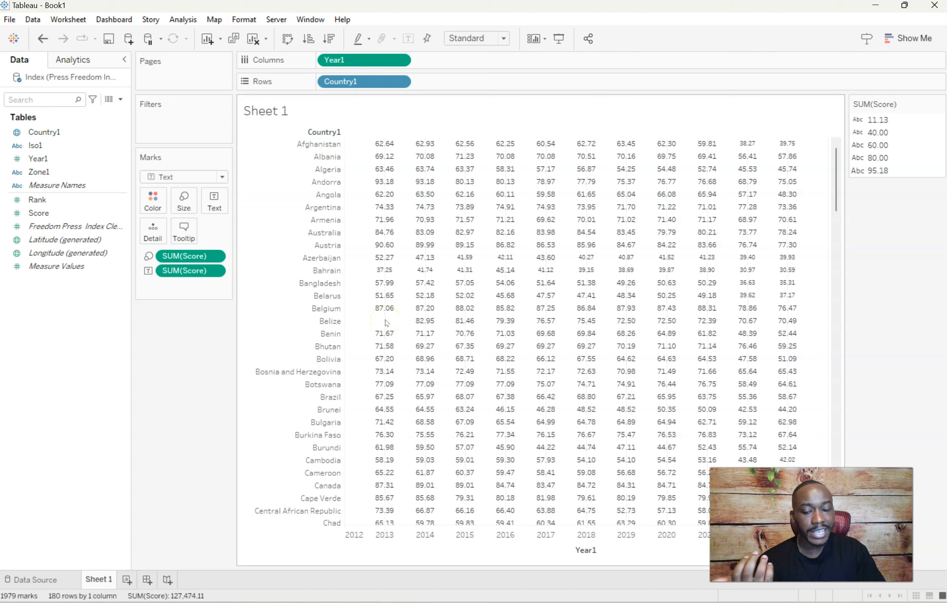
pyautogui.moveTo(390, 321)
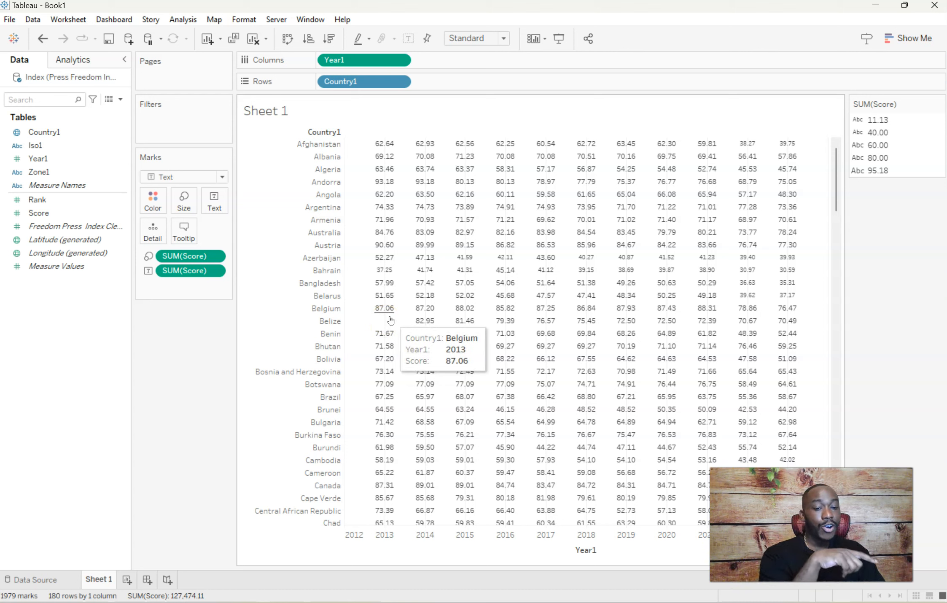
pyautogui.click(384, 319)
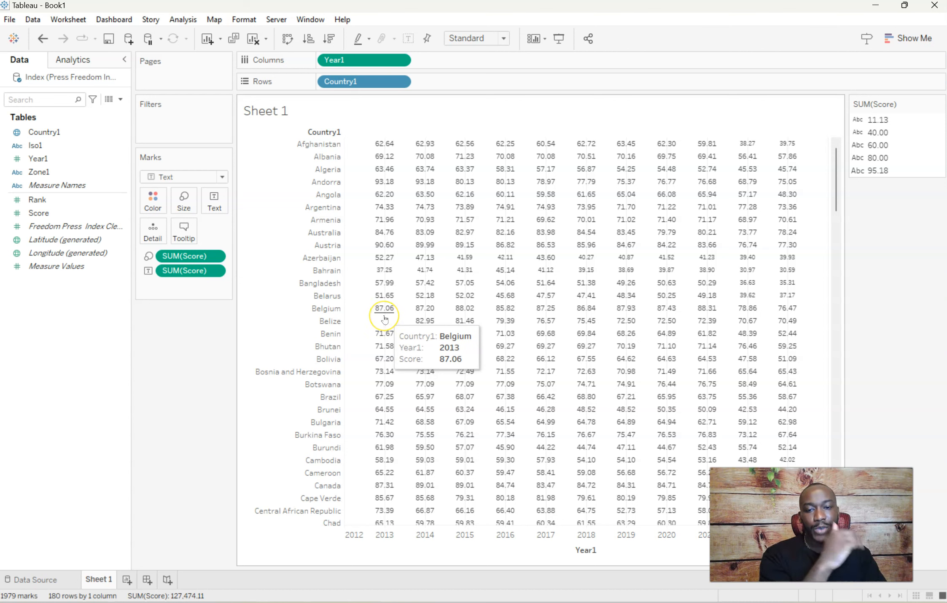
# - Rename the Country1 field as Country
pyautogui.click(42, 146)
pyautogui.rightClick(69, 133)
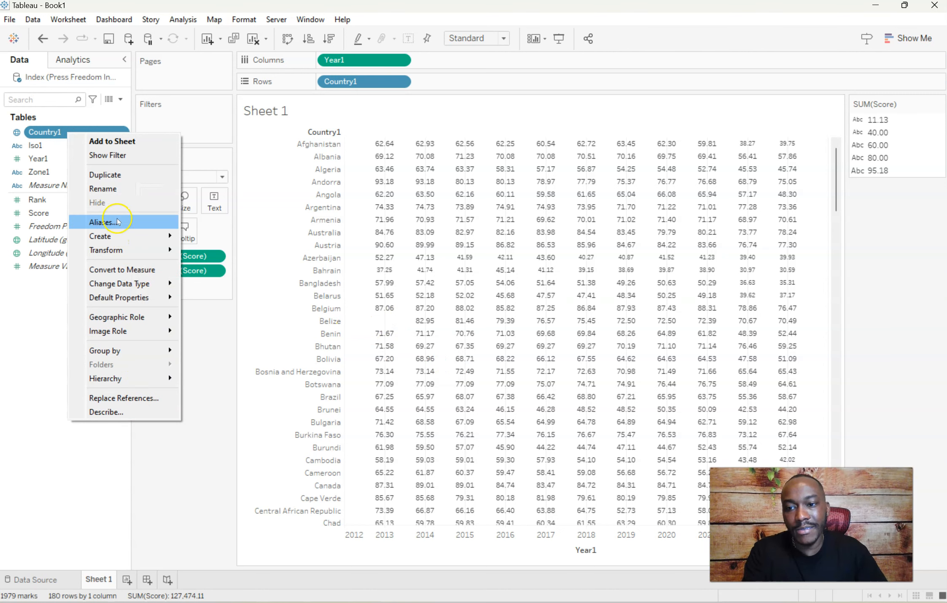
pyautogui.click(113, 189)
pyautogui.click(79, 131)
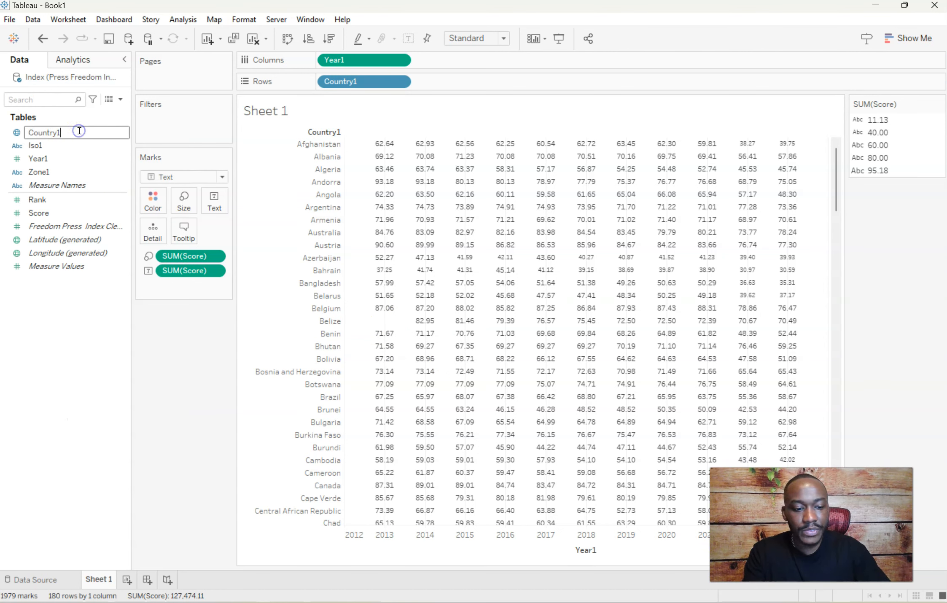
pyautogui.press('BackSpace')
pyautogui.press('Return')
# - Rename the Year1 field as Year
pyautogui.click(62, 160)
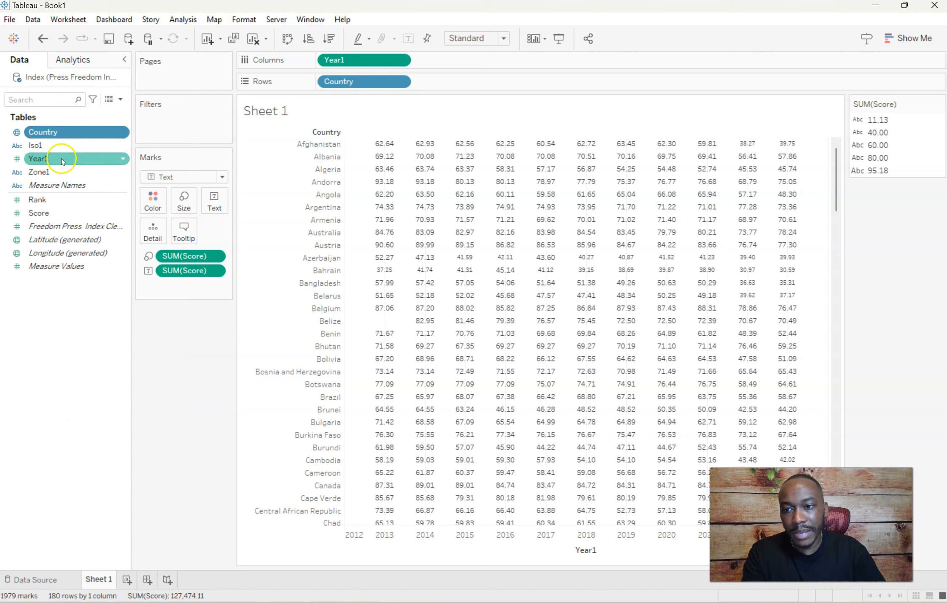
pyautogui.rightClick(79, 156)
pyautogui.click(126, 212)
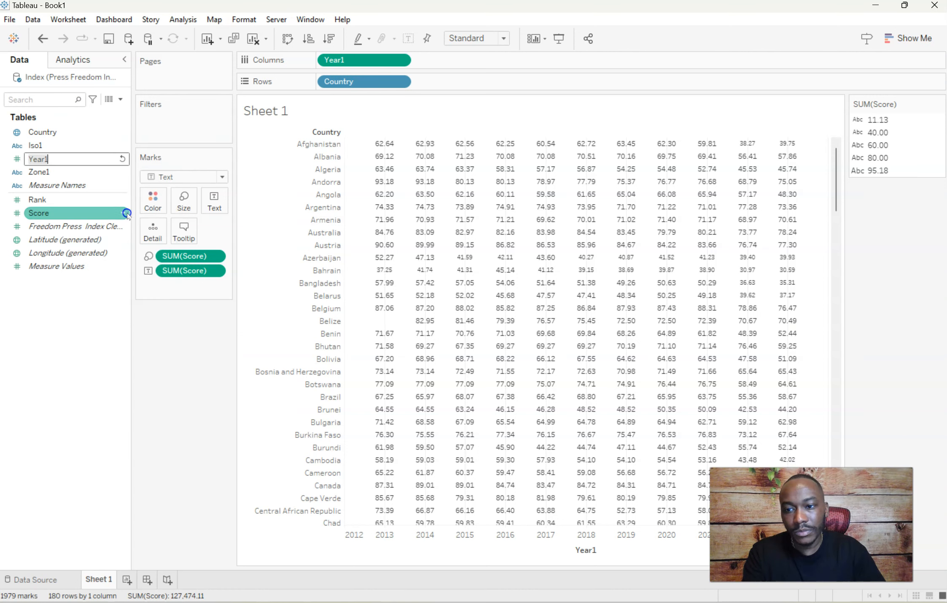
pyautogui.click(80, 157)
pyautogui.press('BackSpace')
pyautogui.press('Return')
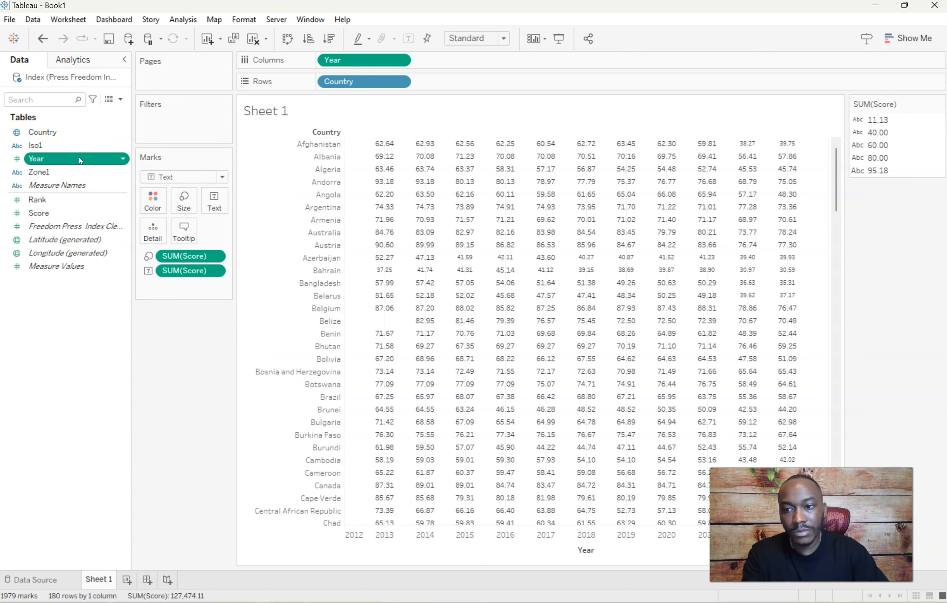
# - Rename the Zone1 field as Zone
pyautogui.rightClick(64, 175)
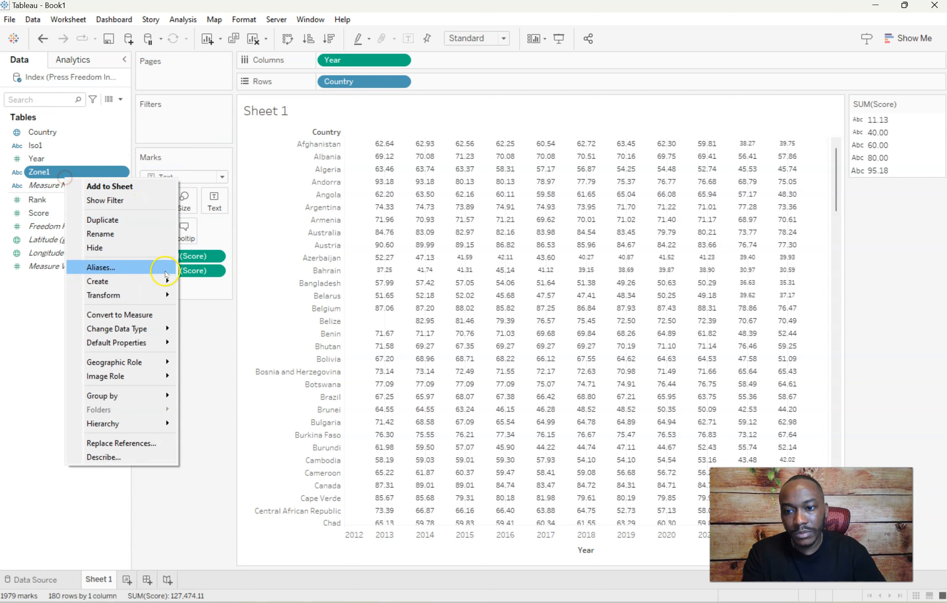
pyautogui.click(135, 234)
pyautogui.click(88, 173)
pyautogui.press('BackSpace')
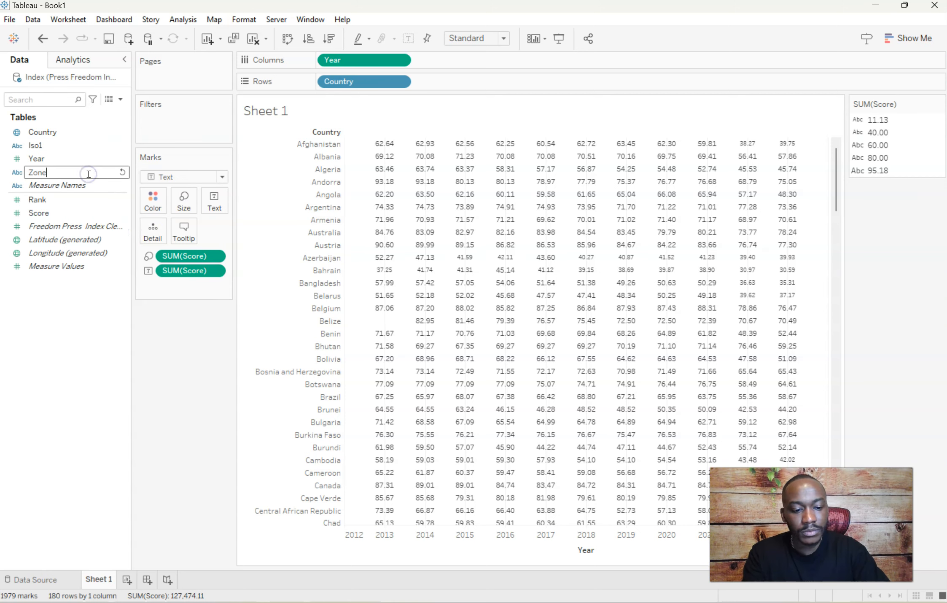
pyautogui.press('Return')
# - Rename the Iso1 field as Iso
pyautogui.rightClick(70, 143)
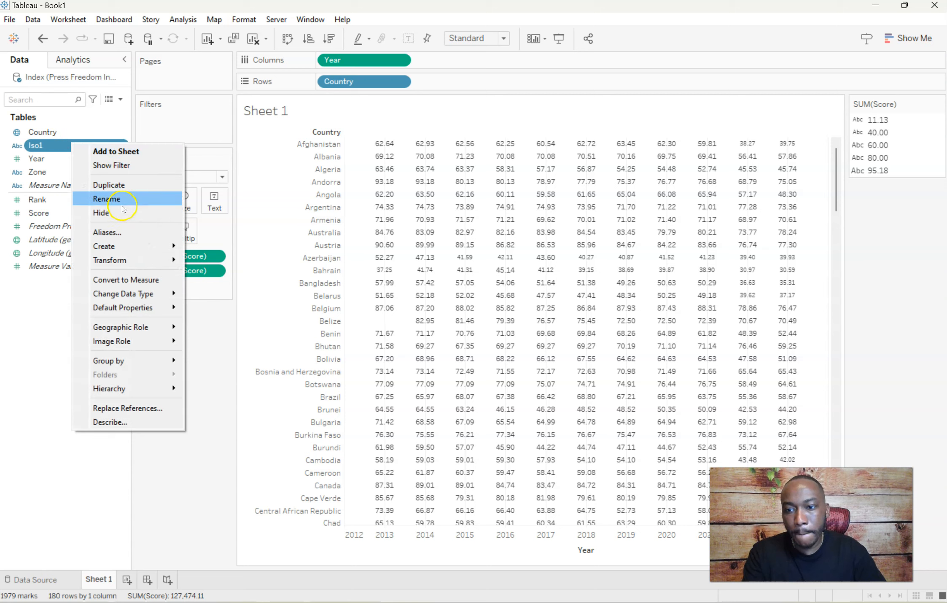
pyautogui.click(110, 199)
pyautogui.click(80, 146)
pyautogui.press('BackSpace')
pyautogui.press('Return')
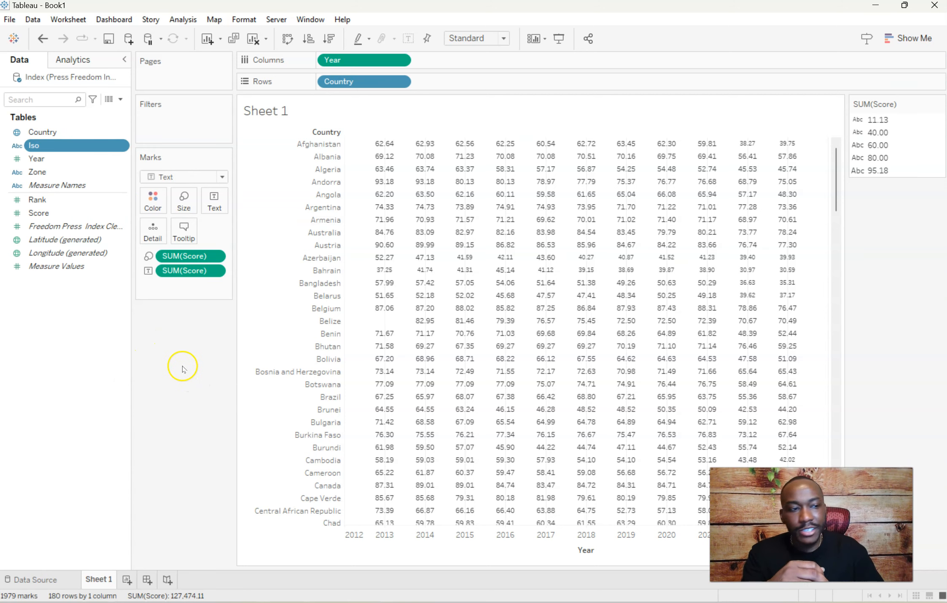
# - Switch to the finished Press Freedom Index workbook, maximize it, and open the dashboard's 2023 Situation by Country worksheet with a narrower Marks card
pyautogui.moveTo(946, 59); pyautogui.dragTo(424, 58)
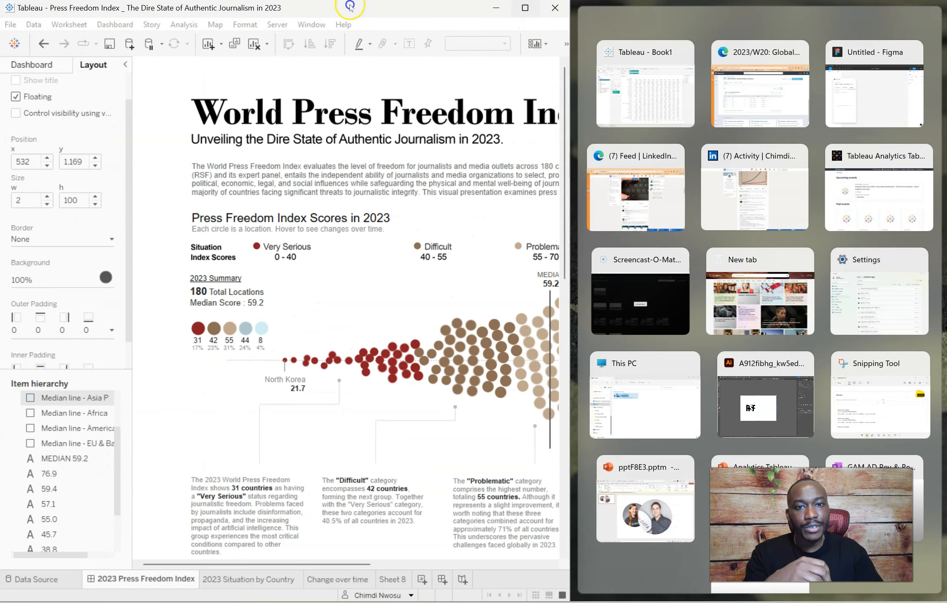
pyautogui.doubleClick(350, 5)
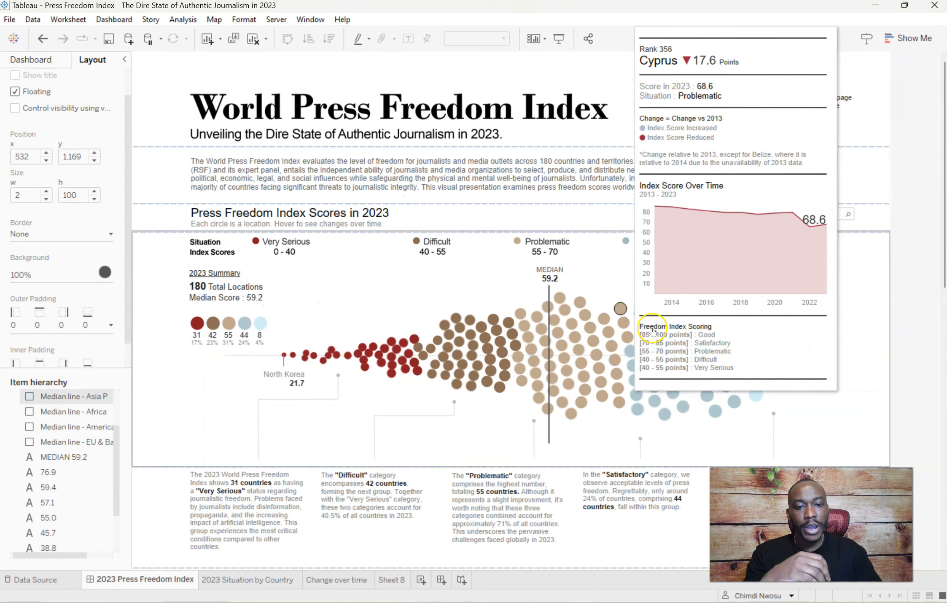
pyautogui.click(405, 290)
pyautogui.click(896, 249)
pyautogui.click(897, 249)
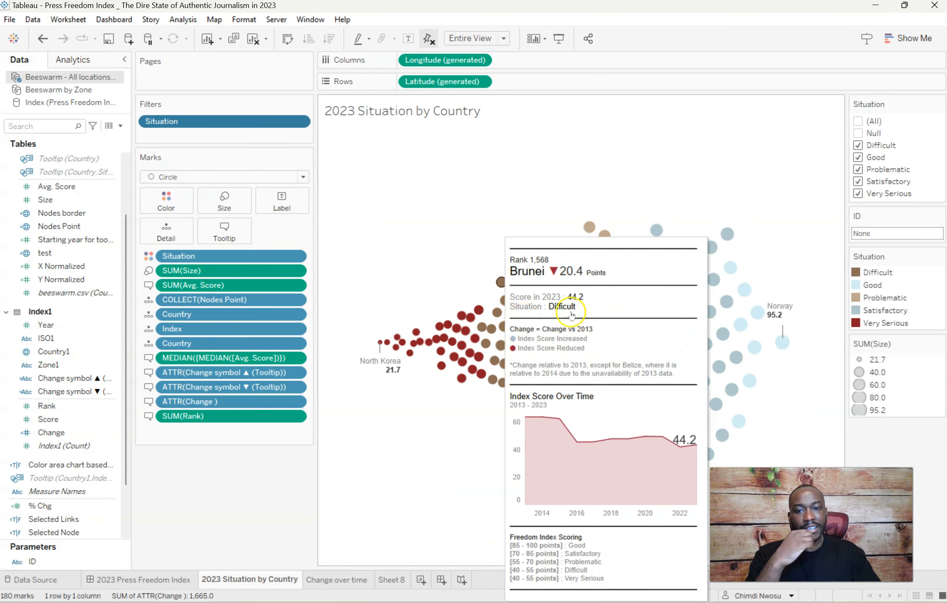
pyautogui.click(316, 196)
pyautogui.moveTo(316, 195); pyautogui.dragTo(237, 195)
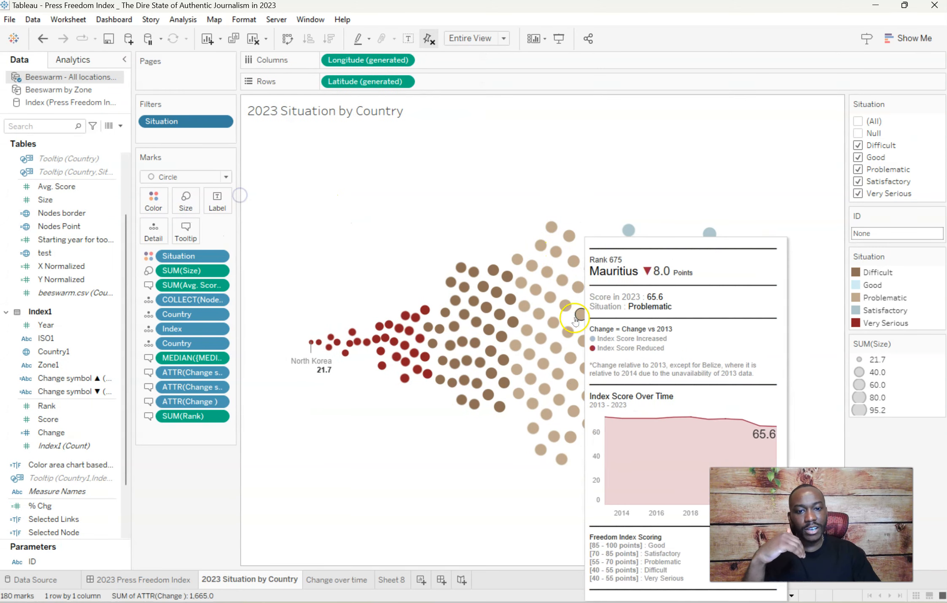
# - Examine the beeswarm chart of country scores and its source fields, and return to the 2023 Press Freedom Index dashboard
pyautogui.moveTo(537, 245)
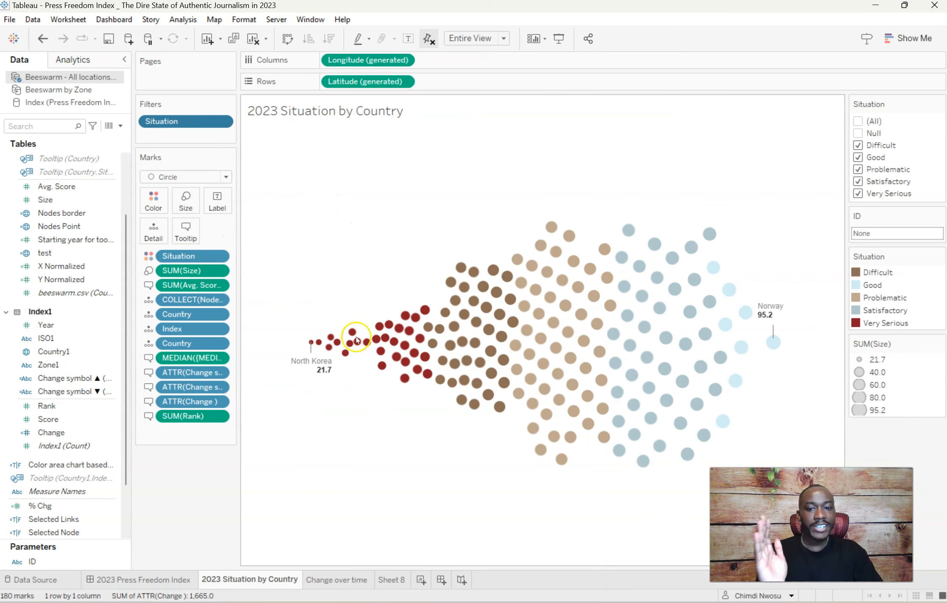
pyautogui.moveTo(720, 357)
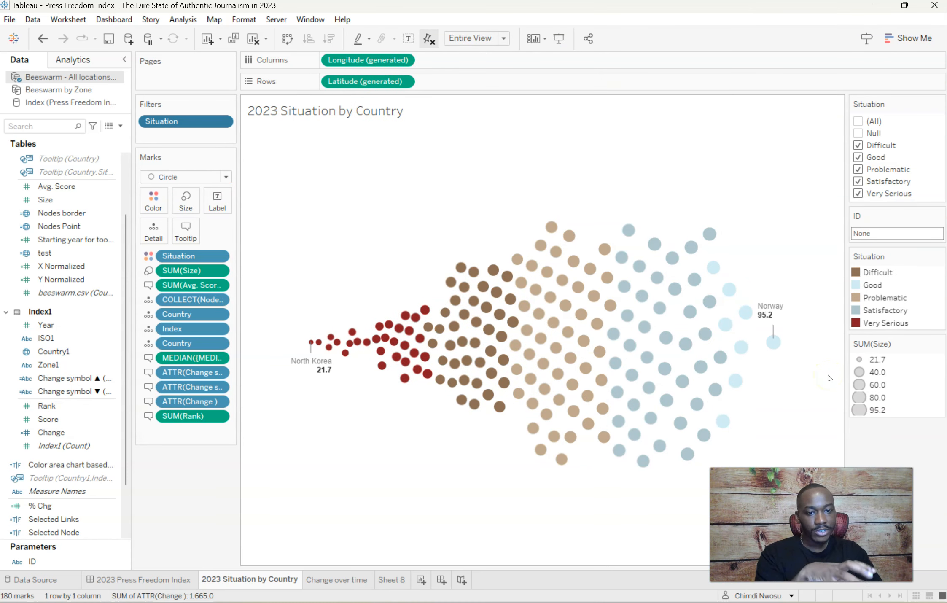
pyautogui.moveTo(482, 284)
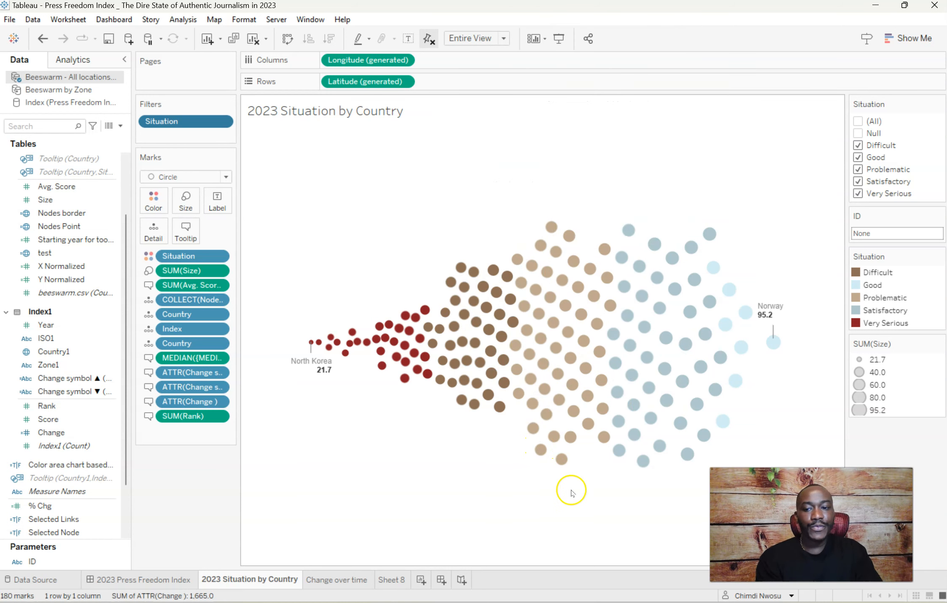
pyautogui.click(46, 267)
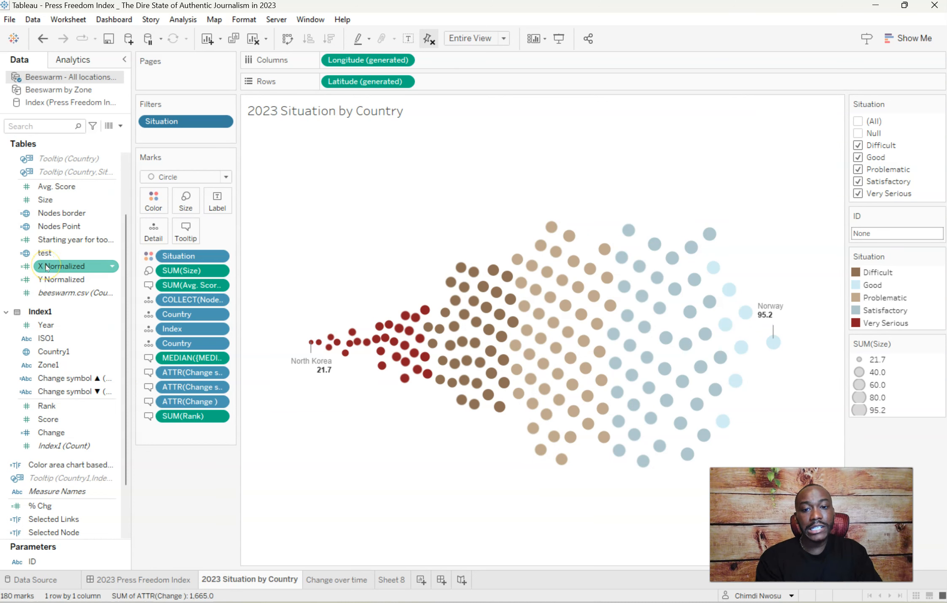
pyautogui.click(46, 253)
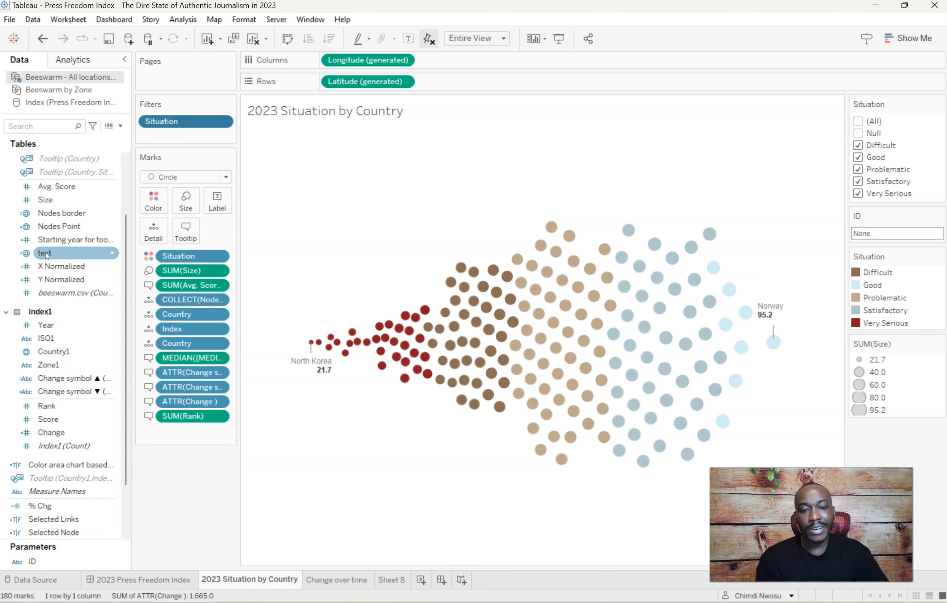
pyautogui.moveTo(511, 399)
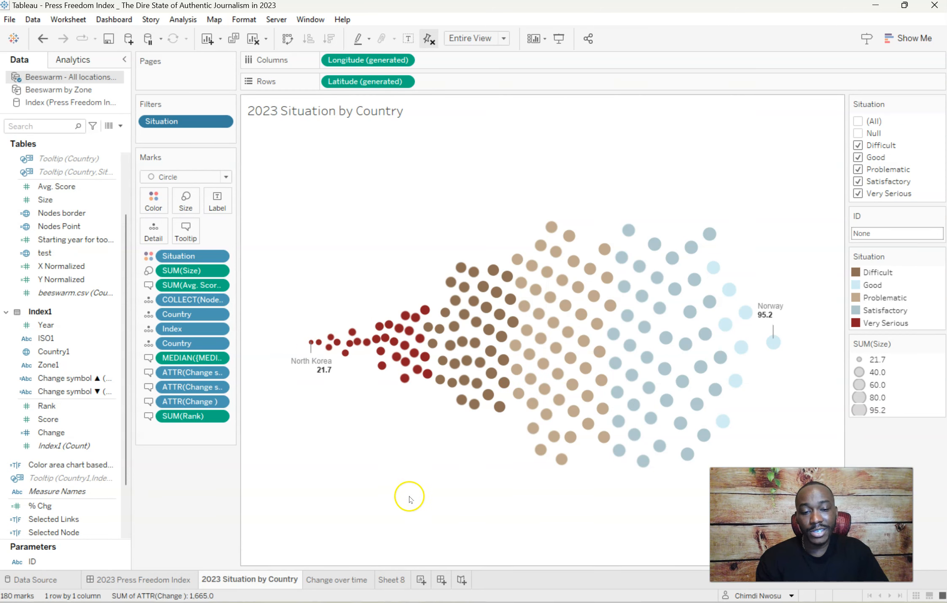
pyautogui.click(164, 575)
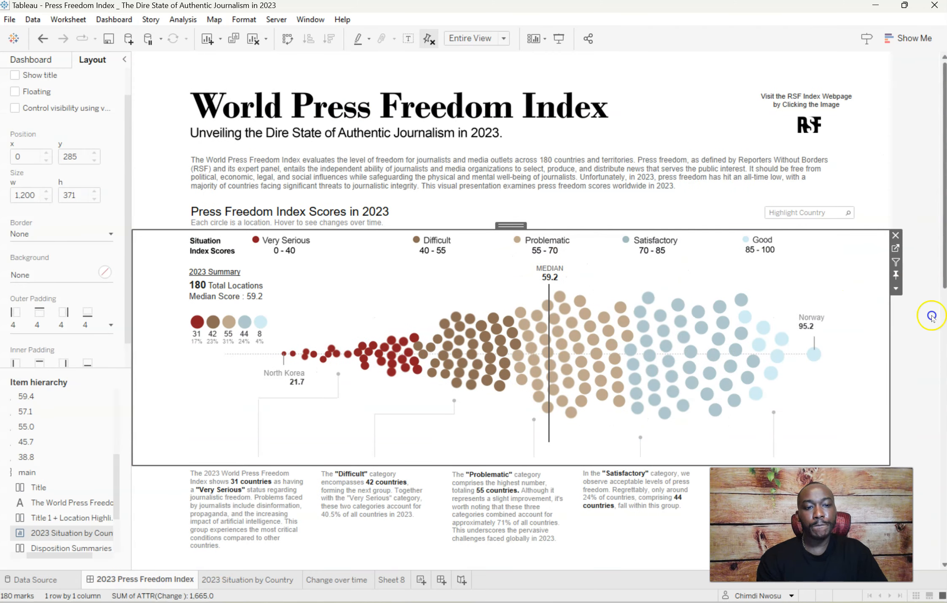
# - Examine the dashboard's country zone charts and the 2023 scores beeswarm, and return to the Book1 workbook
pyautogui.scroll(-15, 932, 316)
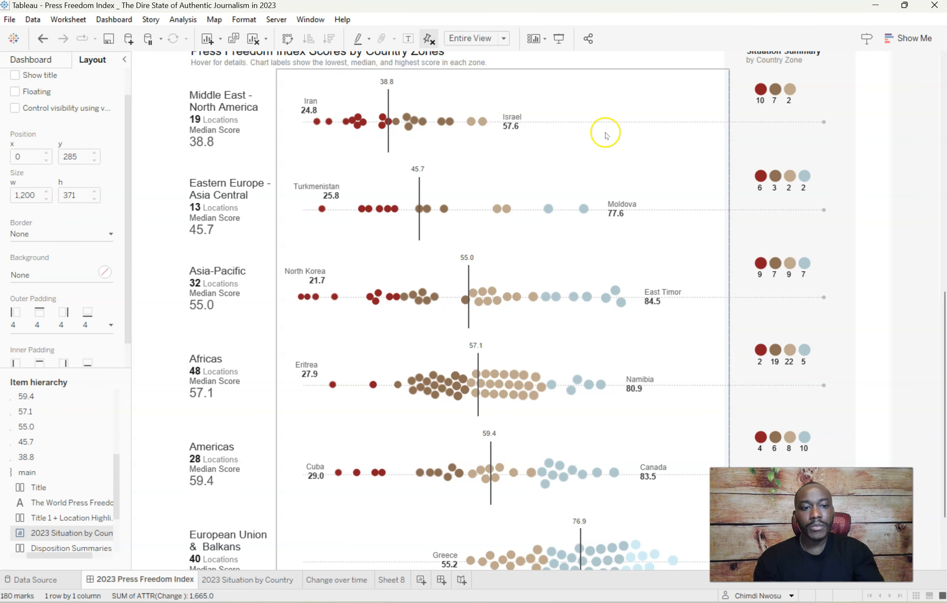
pyautogui.scroll(1, 714, 205)
pyautogui.moveTo(937, 313); pyautogui.dragTo(938, 148)
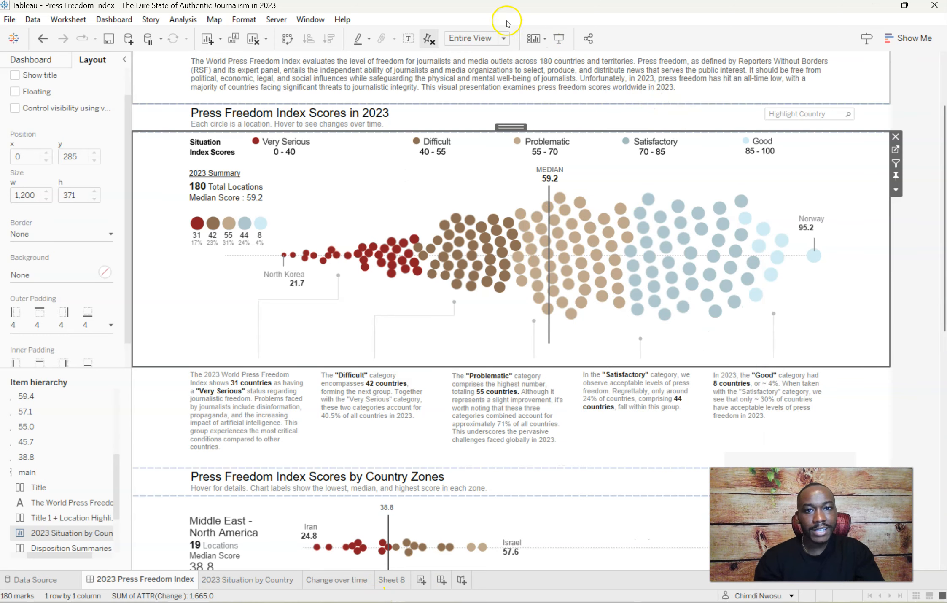
pyautogui.moveTo(499, 9); pyautogui.dragTo(946, 52)
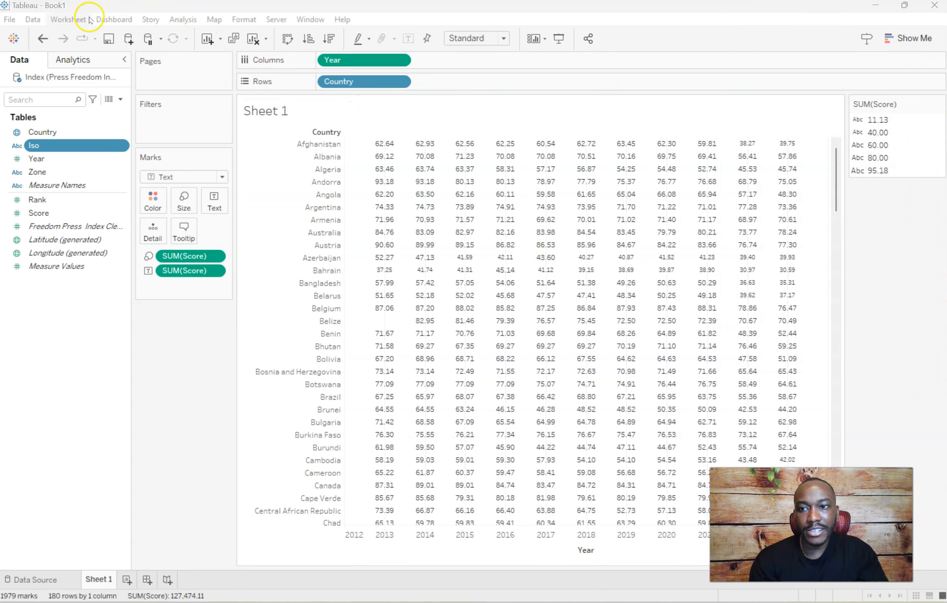
pyautogui.click(68, 19)
pyautogui.moveTo(114, 20)
pyautogui.click(508, 81)
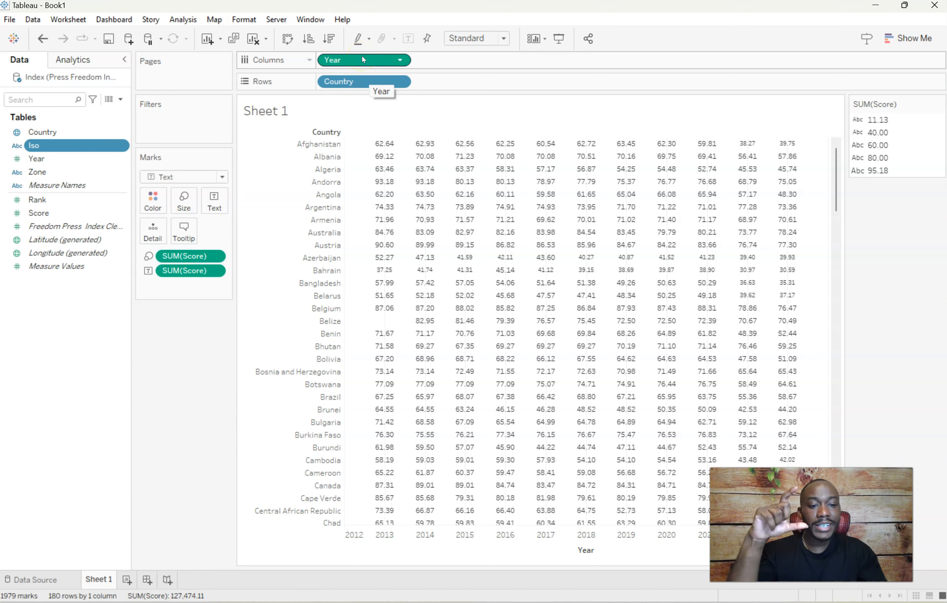
# - Move Year from the columns to a filter limited to 2023, and remove Score from the size encoding
pyautogui.moveTo(361, 59); pyautogui.dragTo(192, 130)
pyautogui.moveTo(335, 318); pyautogui.dragTo(614, 329)
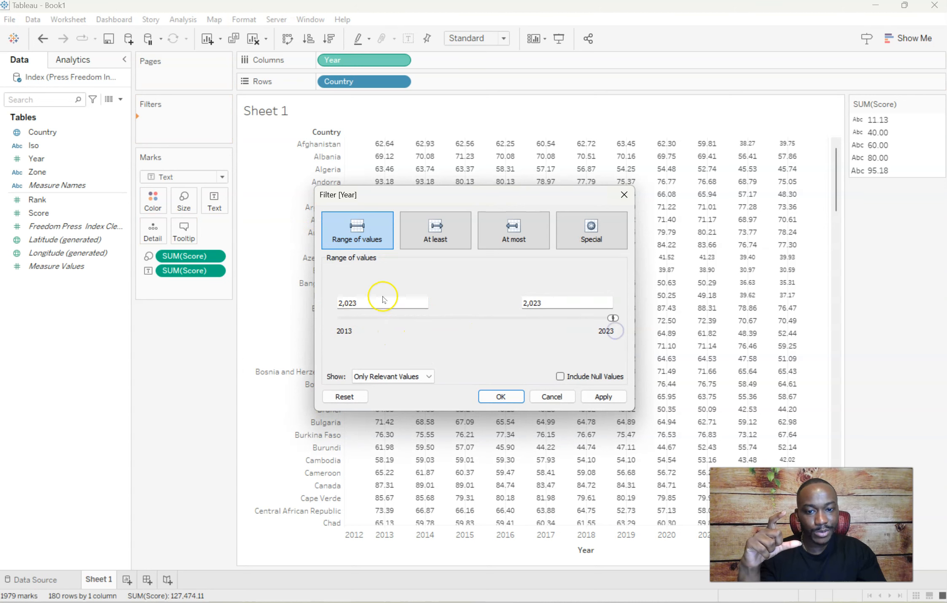
pyautogui.click(603, 397)
pyautogui.click(523, 398)
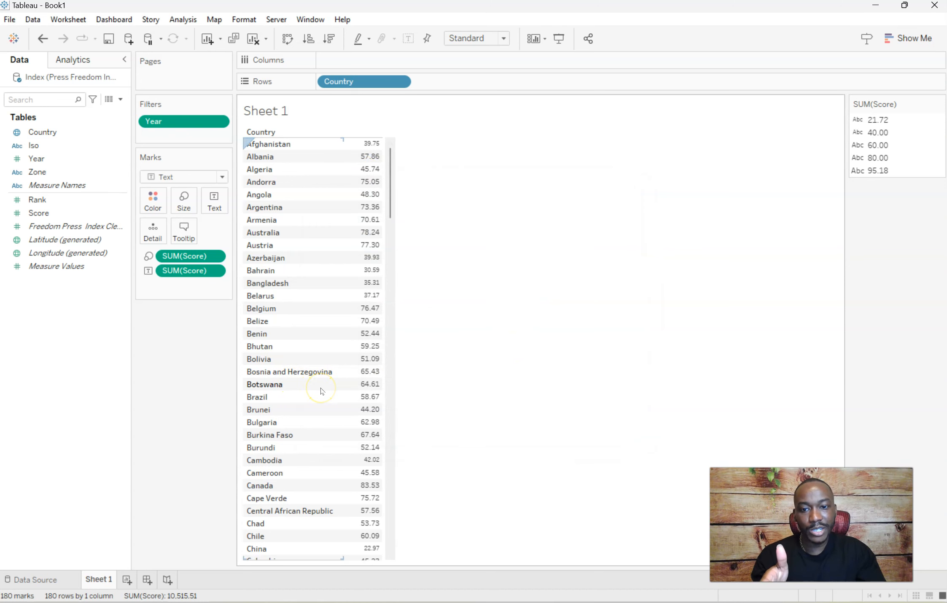
pyautogui.rightClick(215, 256)
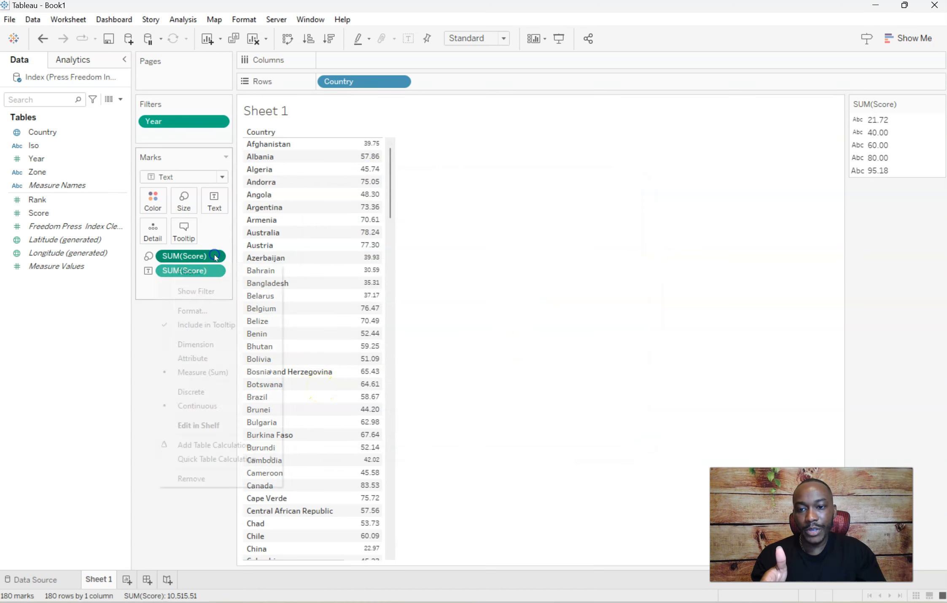
pyautogui.click(184, 479)
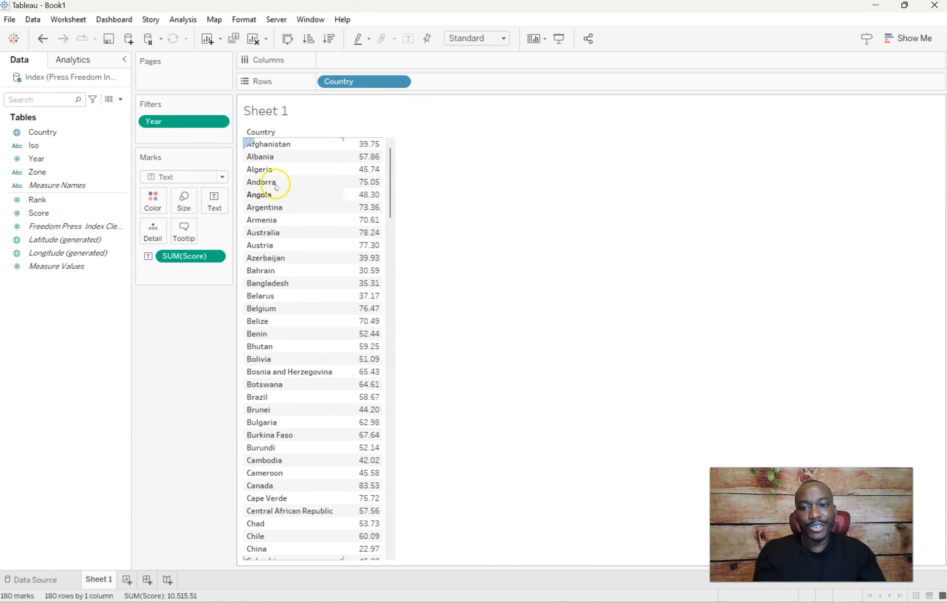
pyautogui.click(91, 146)
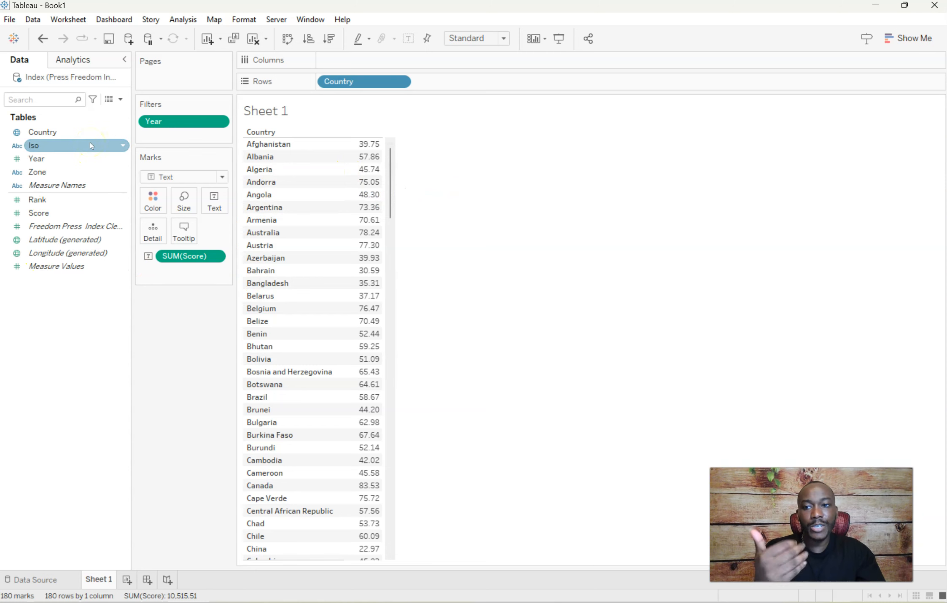
pyautogui.click(89, 134)
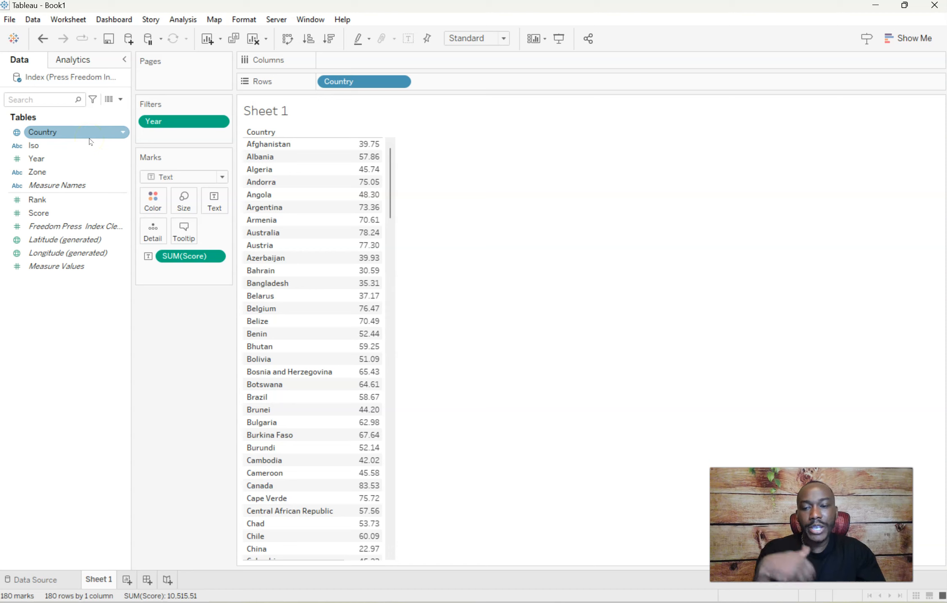
pyautogui.click(90, 145)
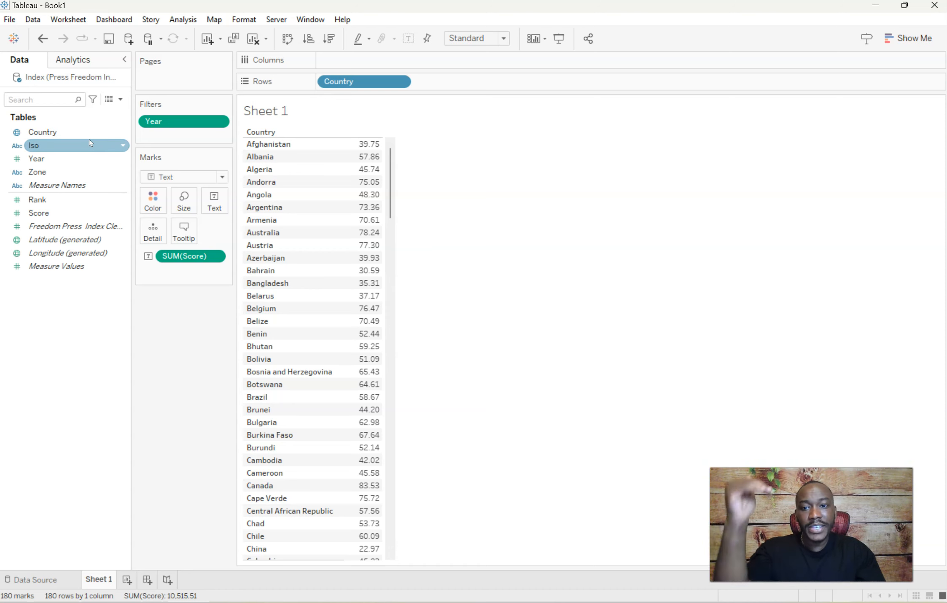
pyautogui.click(598, 235)
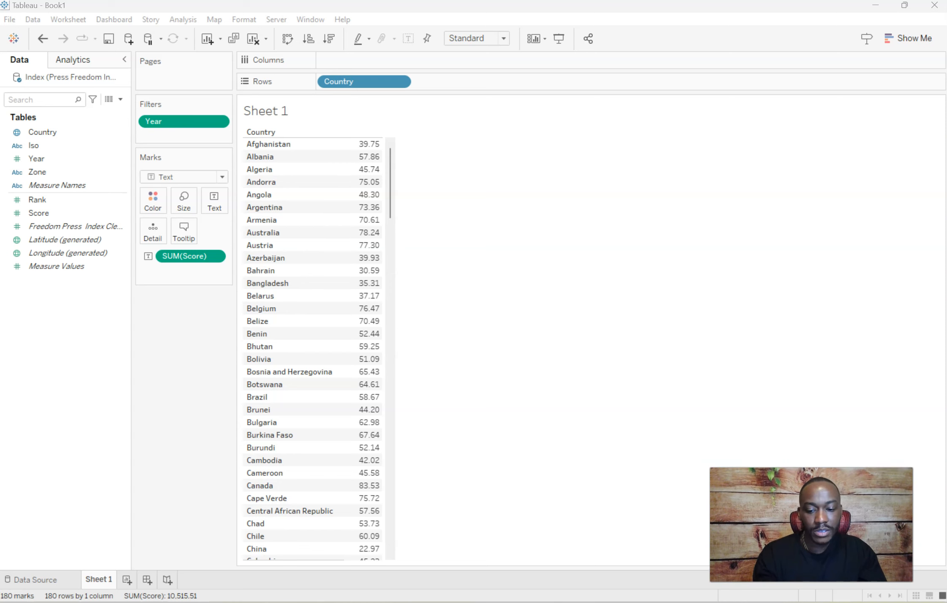
# - Create a calculated field classing Score from 85 as 'Good', 70 as 'Satisfactory', 55 as 'Problematic', 40 as 'Difficult', otherwise 'Very Serious'
pyautogui.click(121, 100)
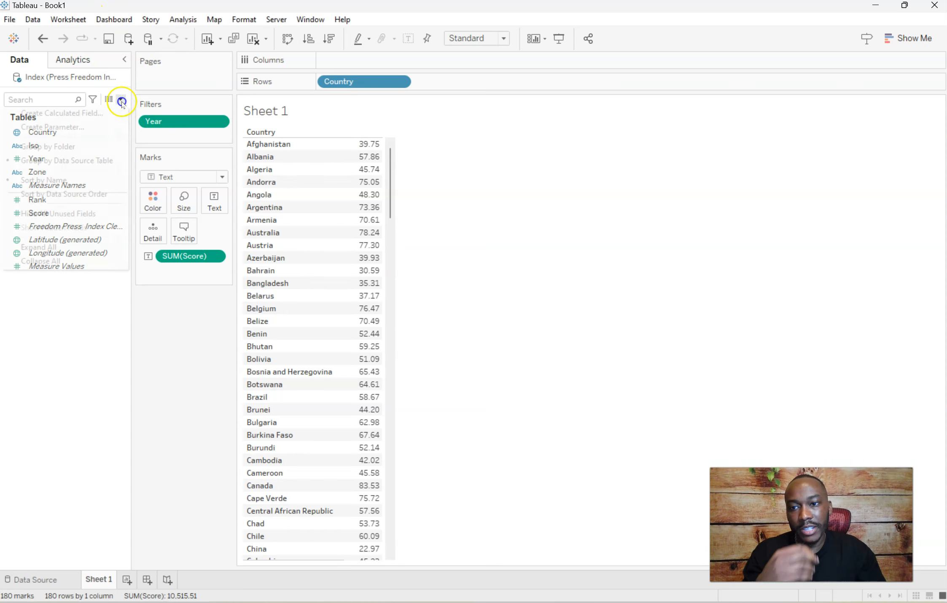
pyautogui.press('Escape')
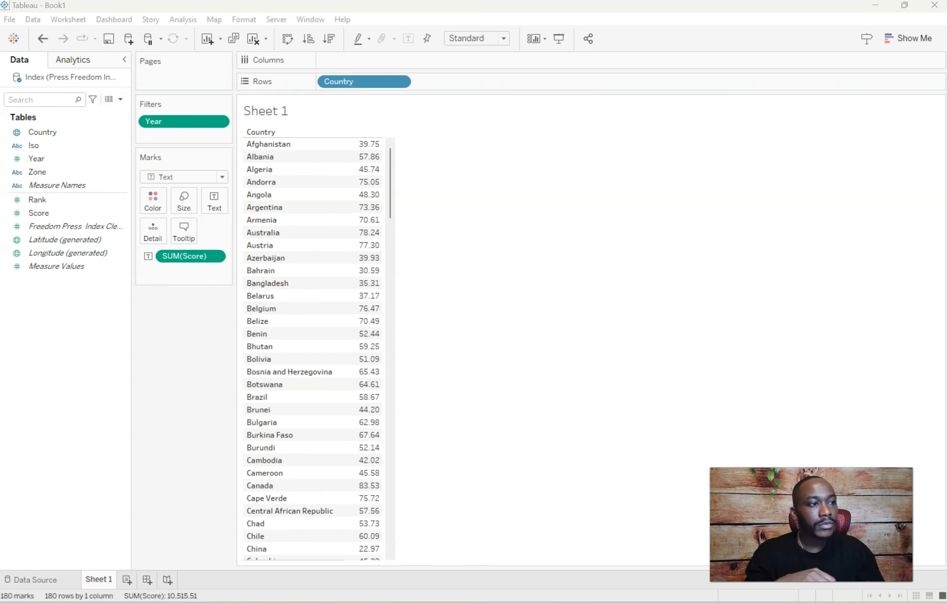
pyautogui.click(361, 209)
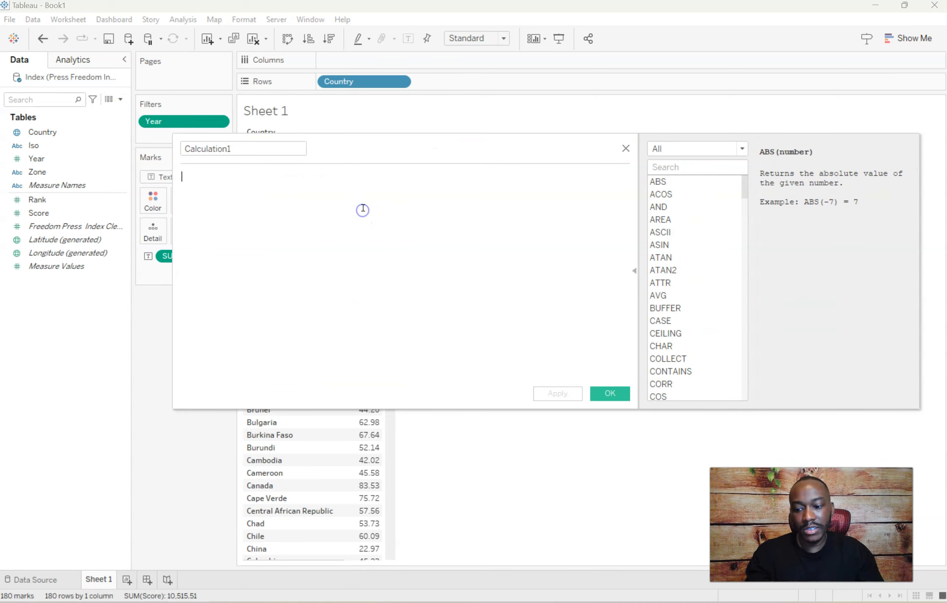
pyautogui.write("IF [Score] >= 85 THEN 'Good' ELSEIF [Score] >= 70 THEN 'Satisfactory' ELSEIF [Score] >= 55 THEN 'Problematic' ELSEIF [Score] >= 40 THEN 'Difficult' ELSE 'Very Serious' END")
pyautogui.click(442, 204)
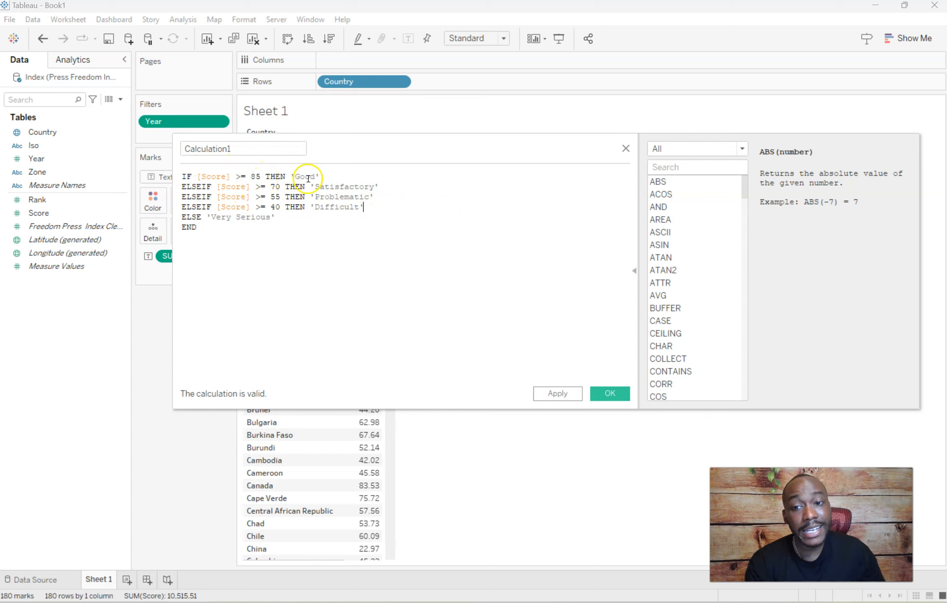
pyautogui.click(333, 177)
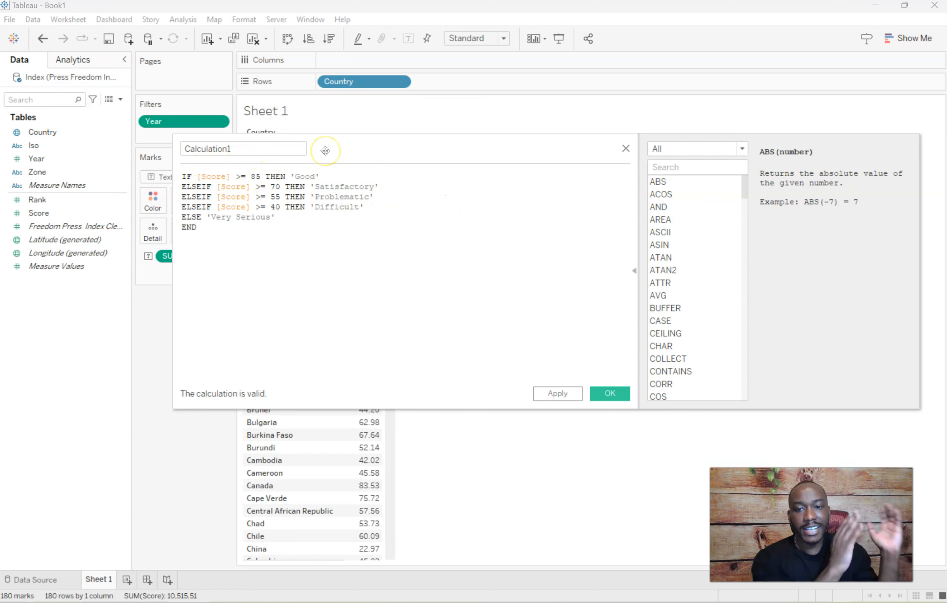
pyautogui.click(231, 247)
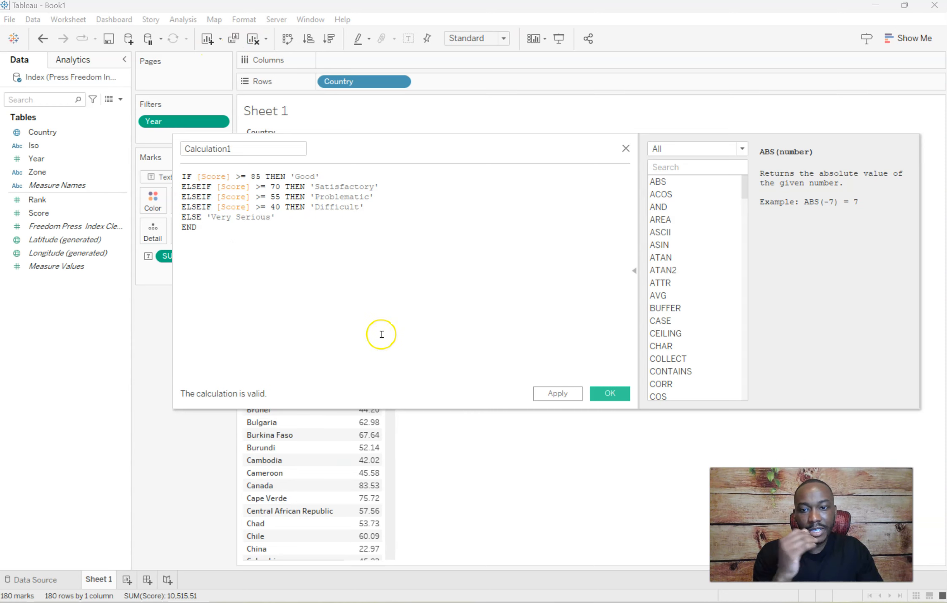
pyautogui.doubleClick(272, 207)
pyautogui.click(381, 212)
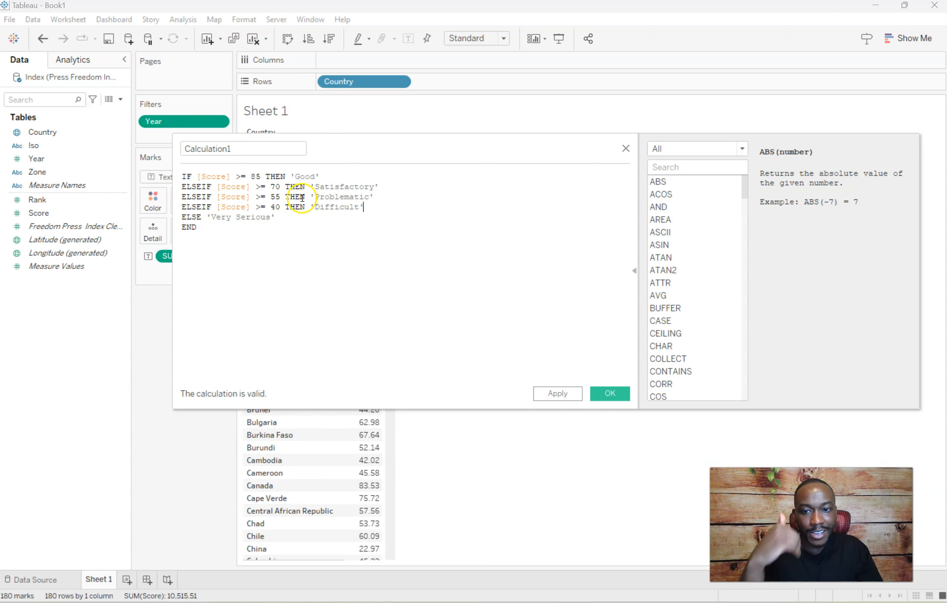
pyautogui.moveTo(384, 197); pyautogui.dragTo(333, 197)
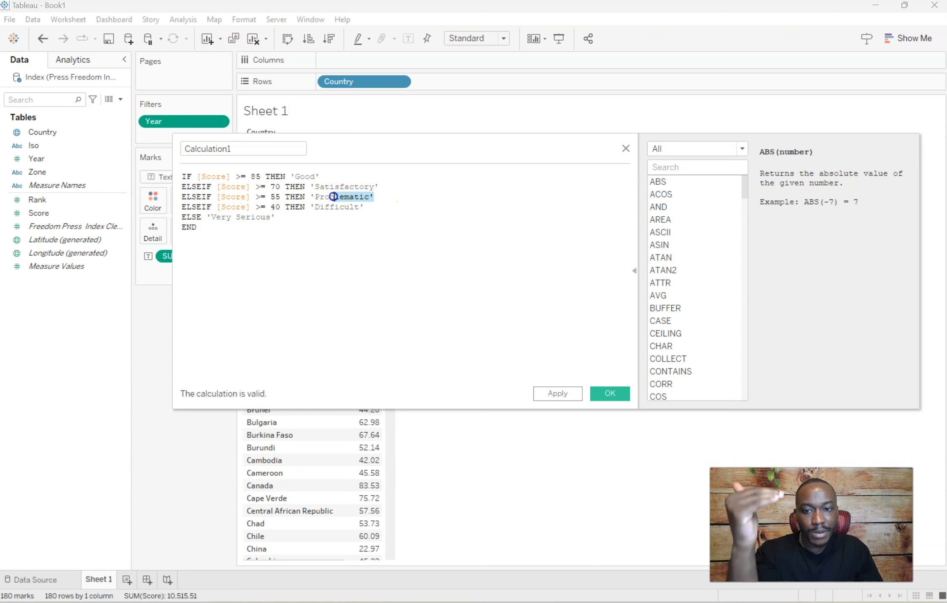
# - Save the calculated field under the name Situation and add it to the rows after Country
pyautogui.doubleClick(265, 142)
pyautogui.write('Slta')
pyautogui.press('BackSpace')
pyautogui.write('ituation')
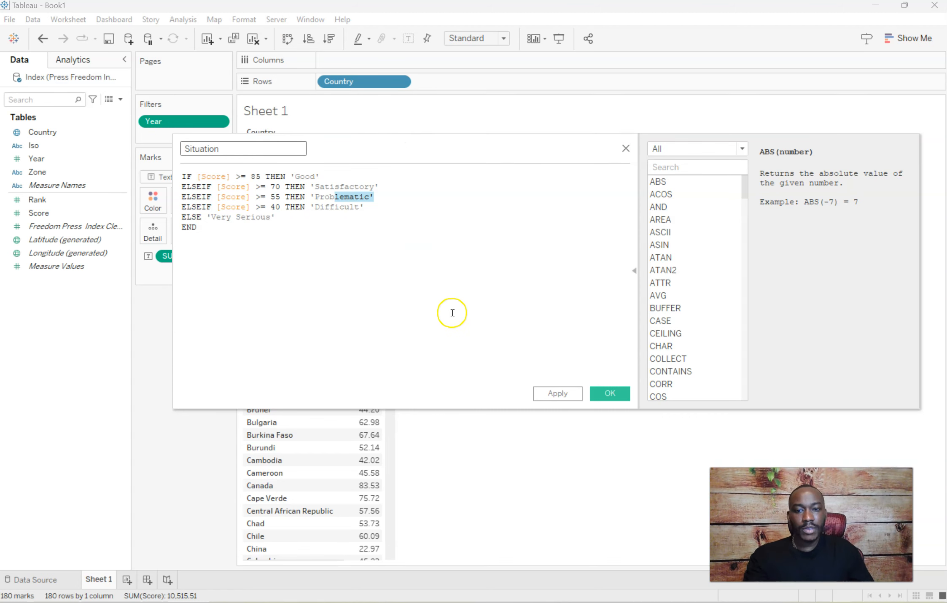
pyautogui.click(610, 393)
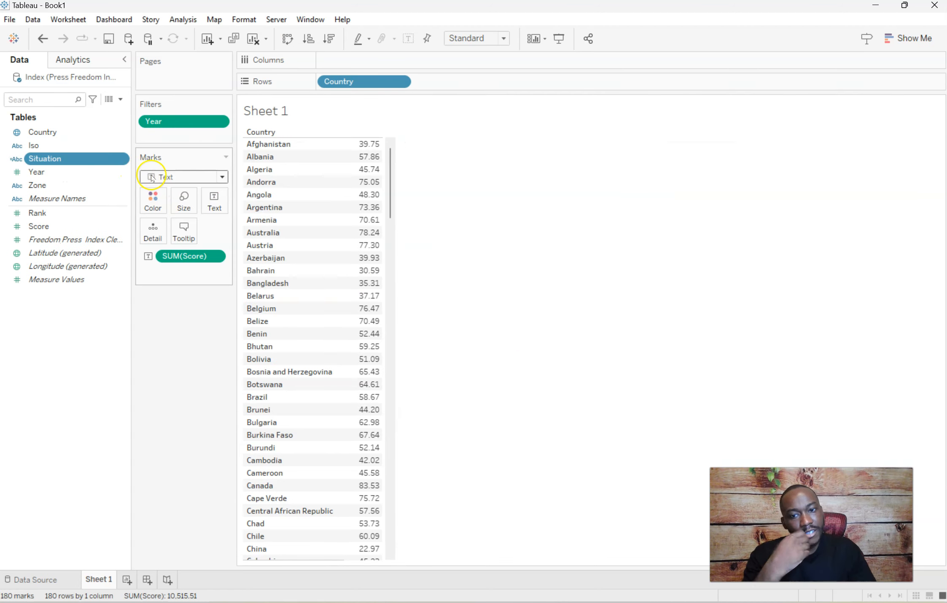
pyautogui.moveTo(59, 158); pyautogui.dragTo(445, 86)
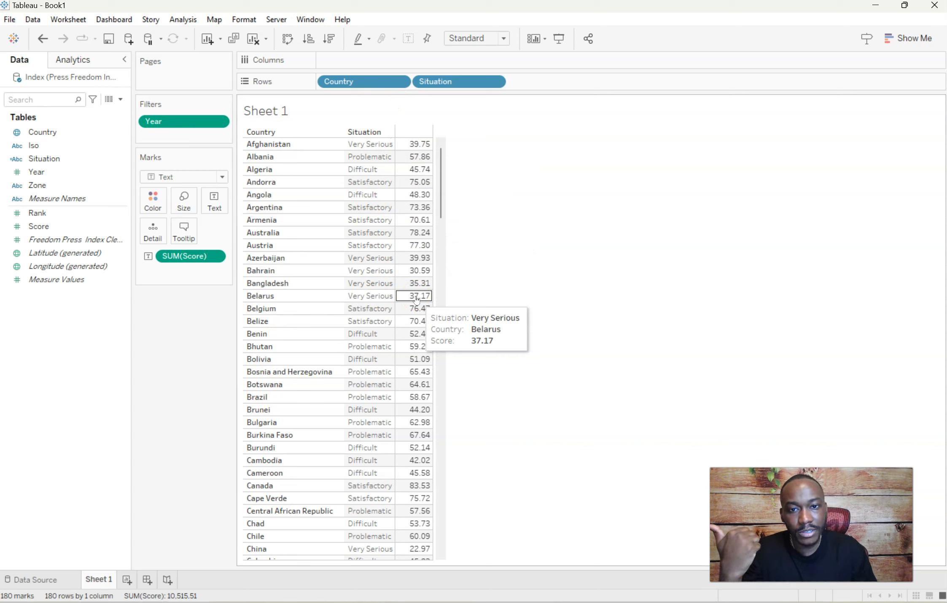
# - Select all countries from Afghanistan to Zimbabwe in the table and open the data view for the selected marks
pyautogui.click(262, 140)
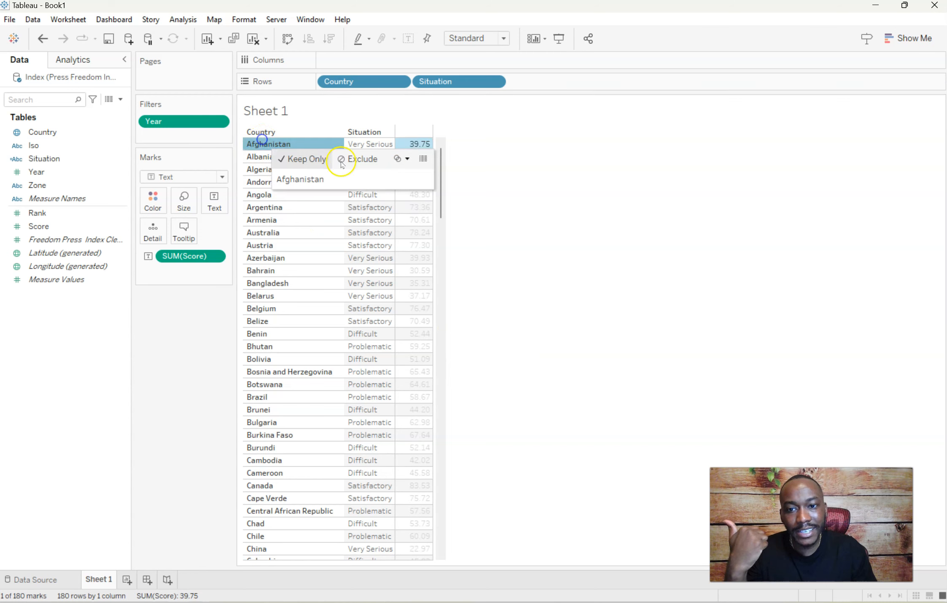
pyautogui.click(442, 401)
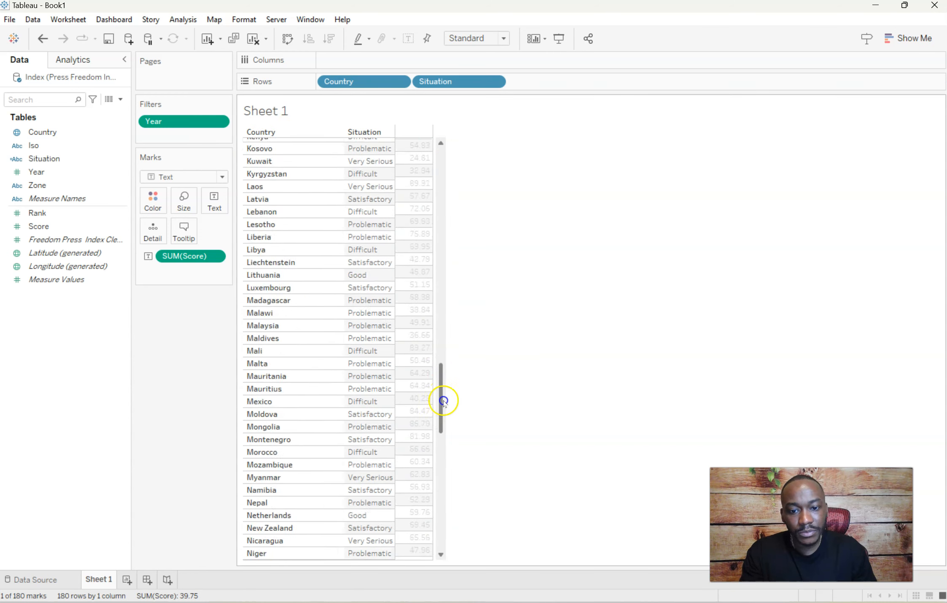
pyautogui.moveTo(442, 400); pyautogui.dragTo(421, 571)
pyautogui.keyDown('shift'); pyautogui.click(275, 554); pyautogui.keyUp('shift')
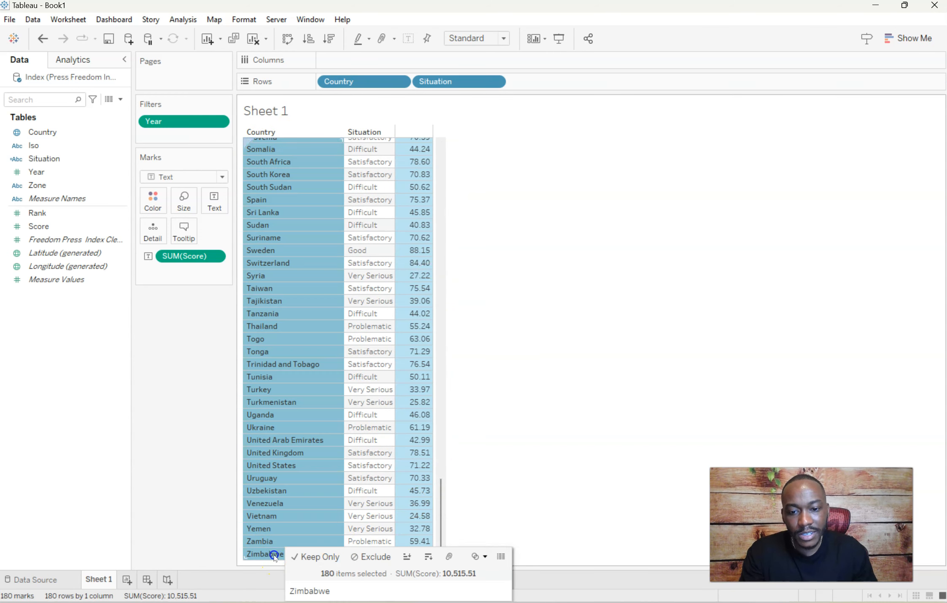
pyautogui.rightClick(414, 187)
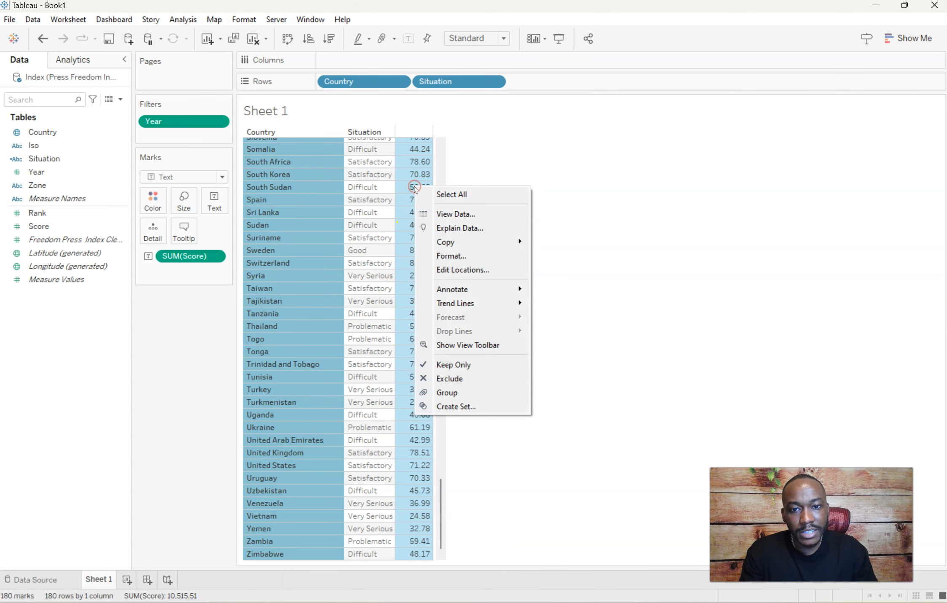
pyautogui.click(468, 214)
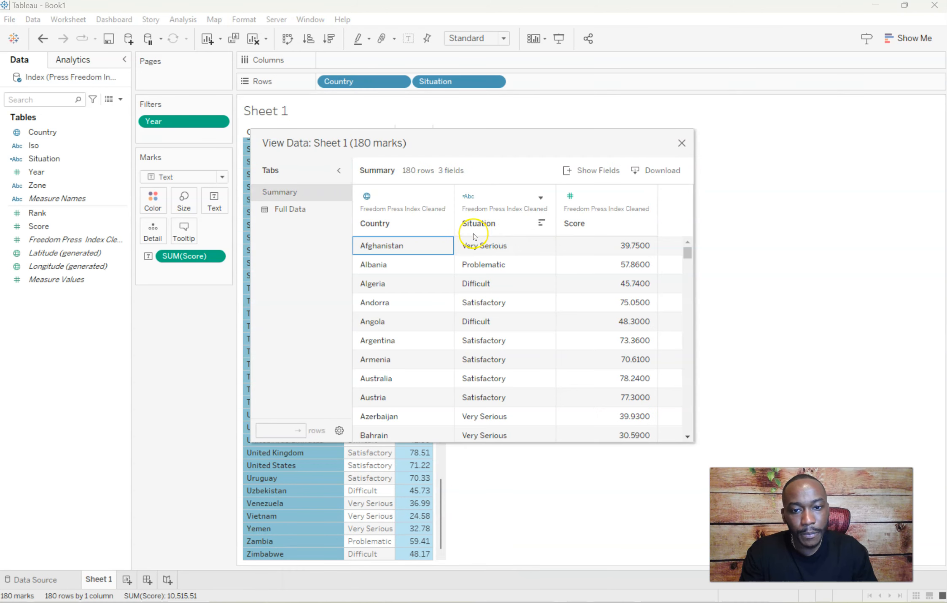
# - Export the summary data to the Desktop as a CSV file named Besswarm 2023
pyautogui.click(661, 172)
pyautogui.moveTo(461, 142); pyautogui.dragTo(401, 104)
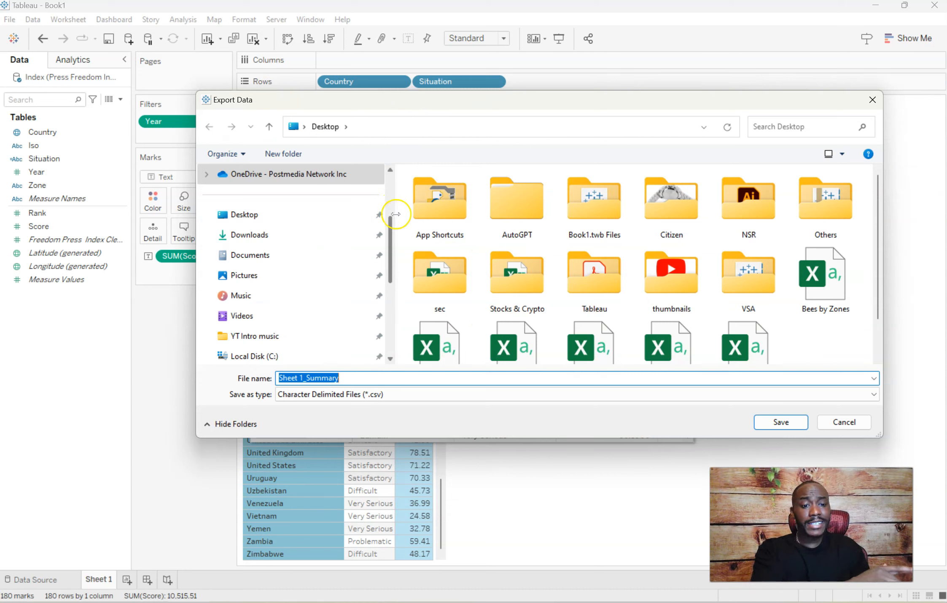
pyautogui.write('Bes')
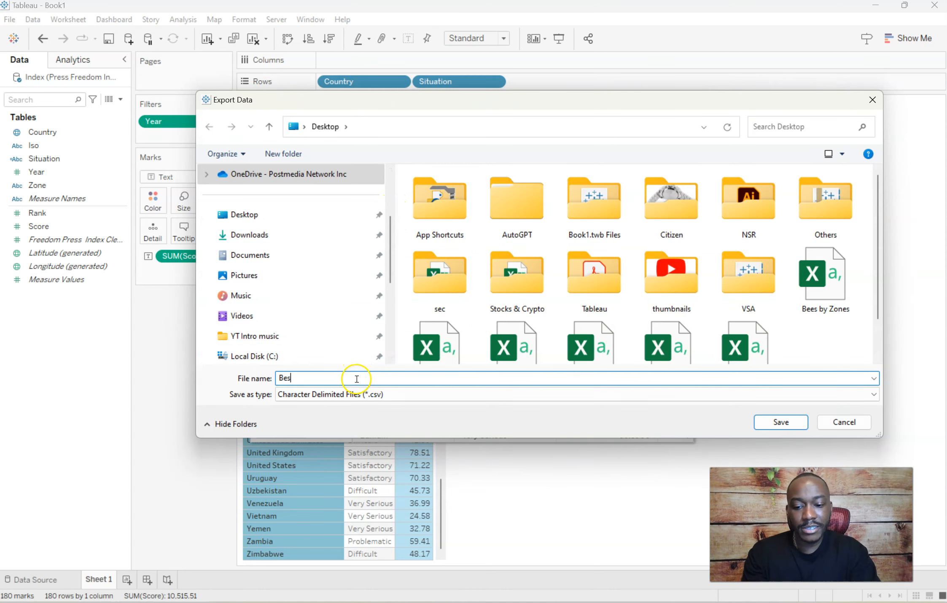
pyautogui.write('swarm 2023')
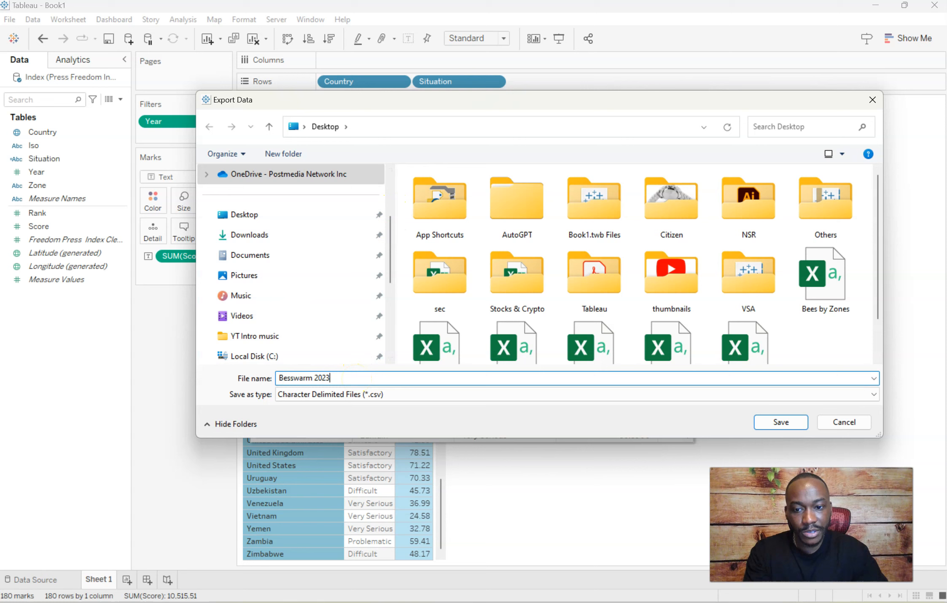
pyautogui.click(778, 422)
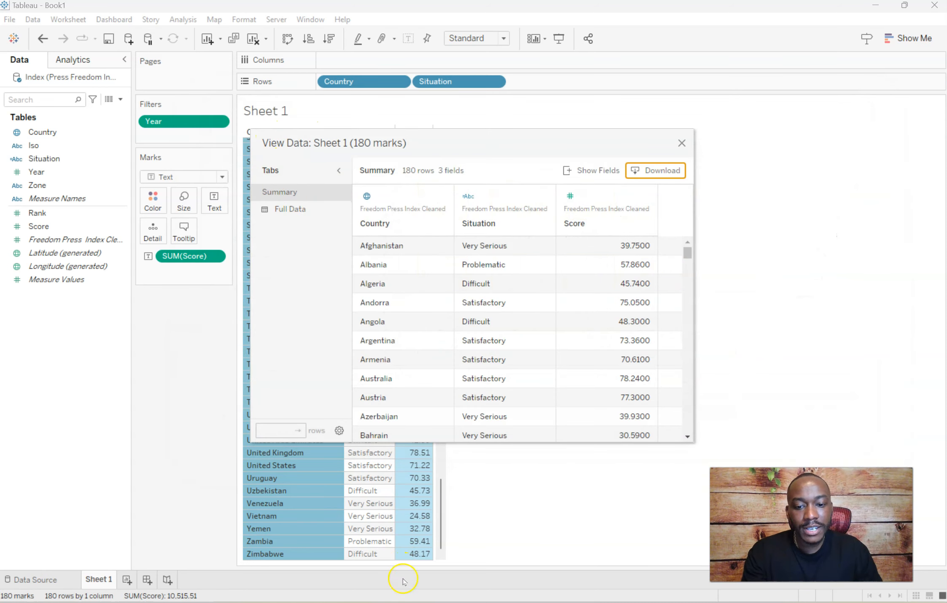
# - Switch to Microsoft Edge, go to tools.ladataviz.com and open the Beeswarm generator
pyautogui.click(417, 602)
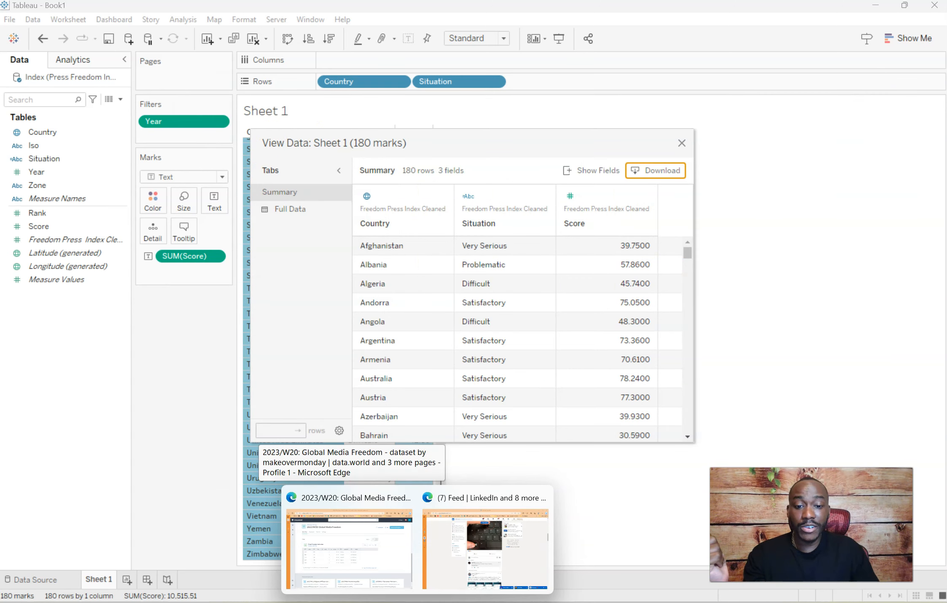
pyautogui.click(386, 564)
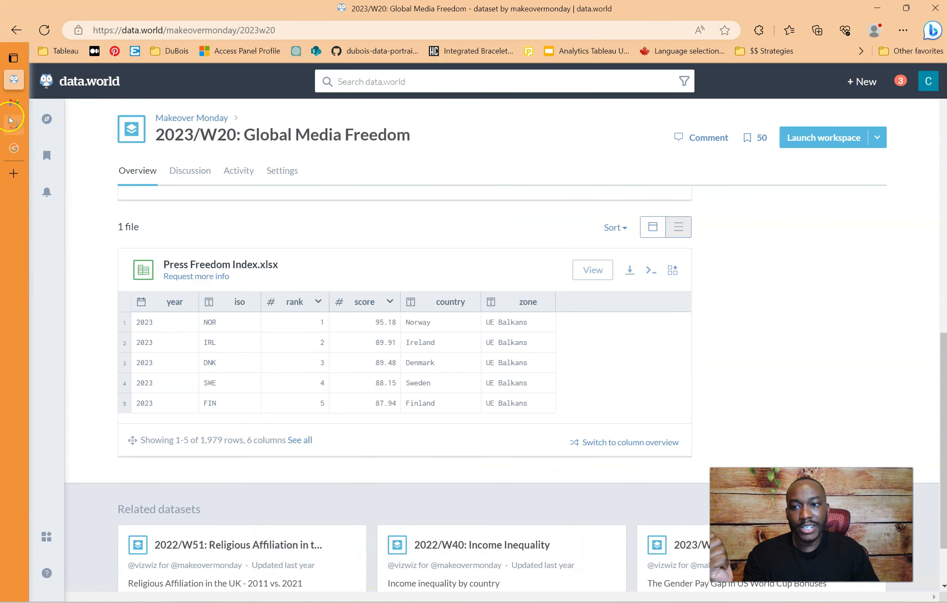
pyautogui.click(13, 102)
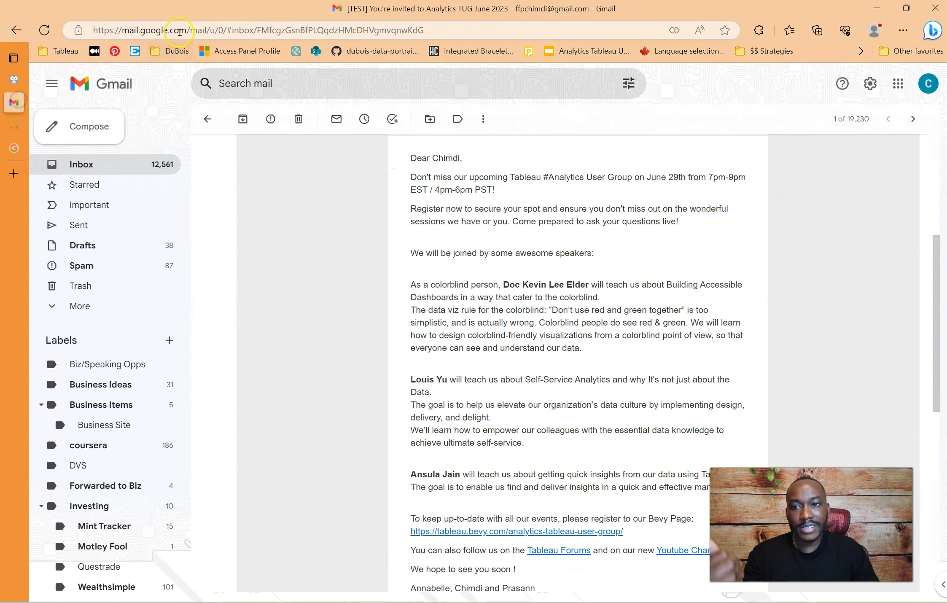
pyautogui.click(180, 31)
pyautogui.write('tools.ladataviz.com')
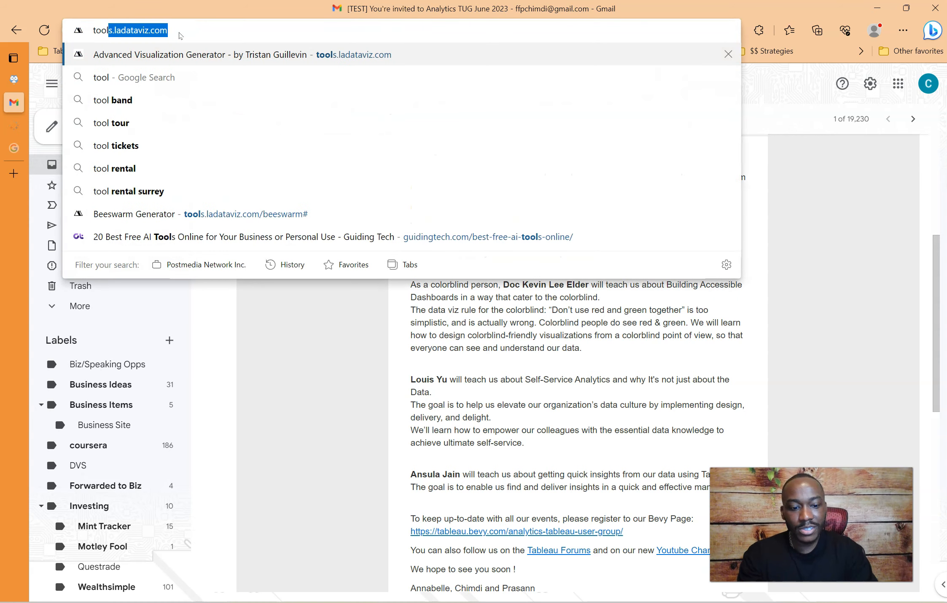
pyautogui.press('Return')
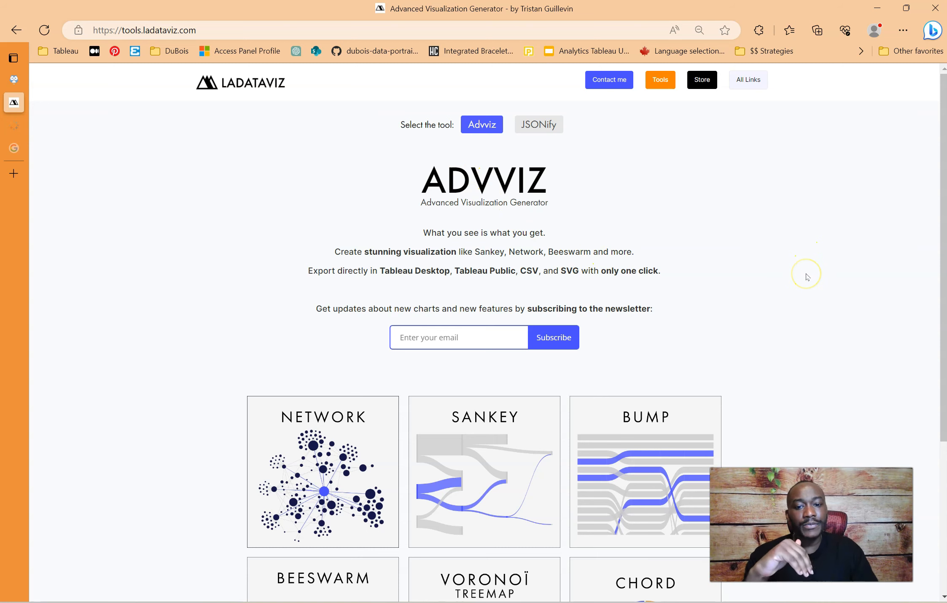
pyautogui.scroll(-5, 799, 258)
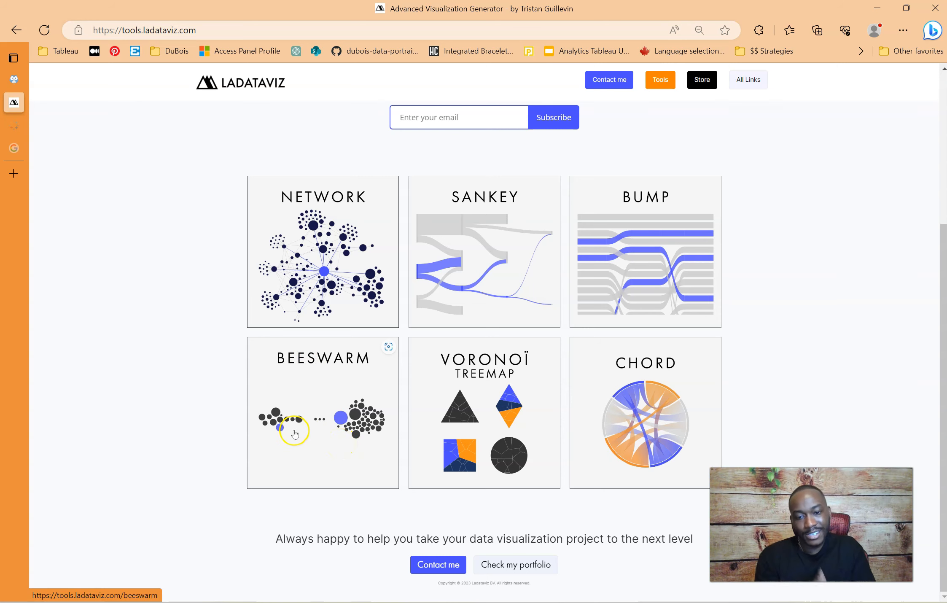
pyautogui.click(314, 359)
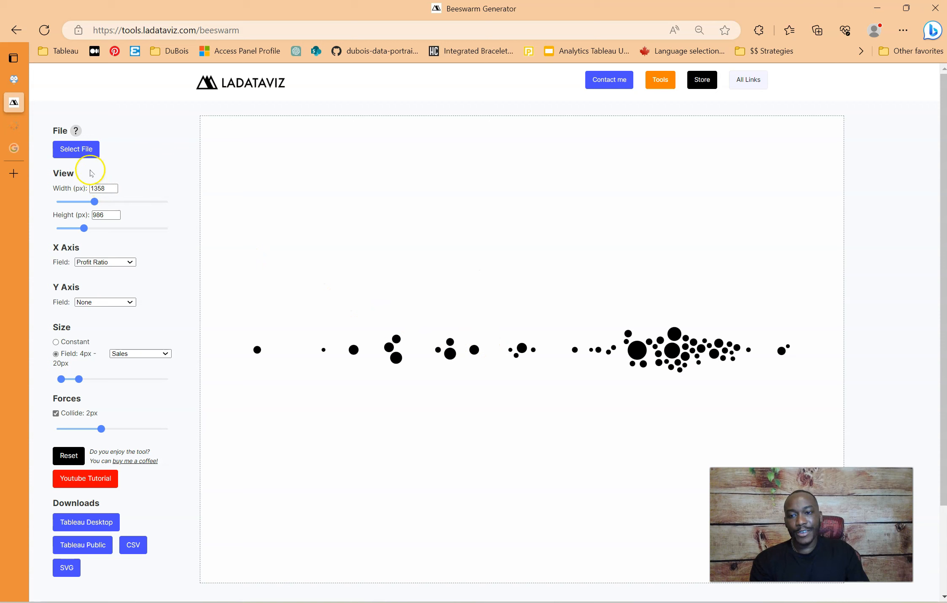
# - Load the Besswarm 2023.csv file from the Desktop into the beeswarm generator
pyautogui.click(77, 150)
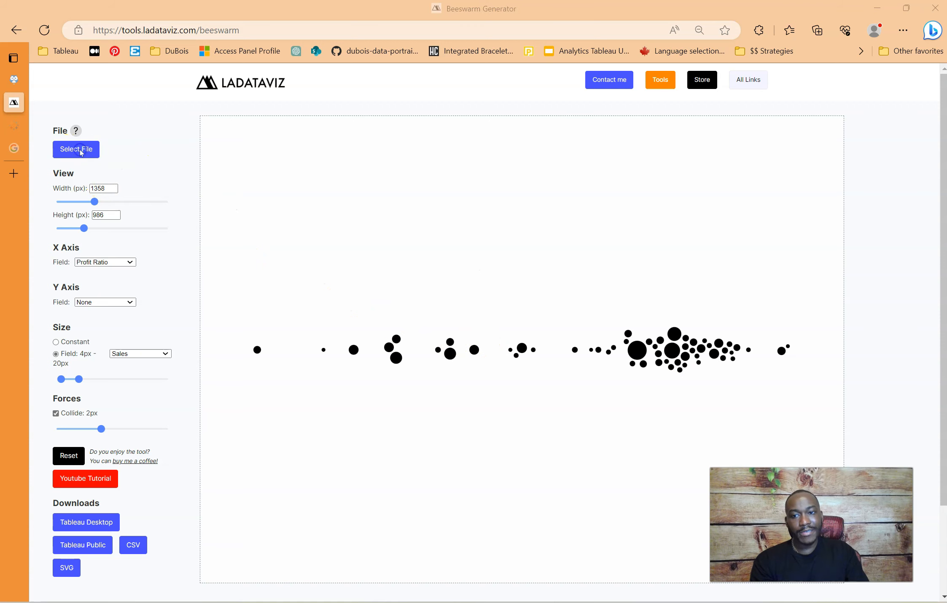
pyautogui.click(382, 228)
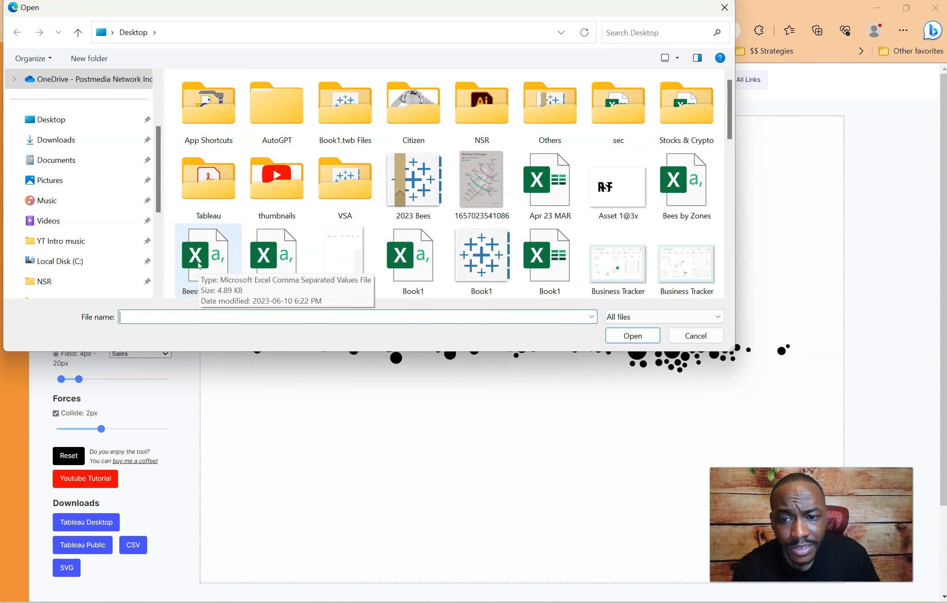
pyautogui.click(273, 255)
pyautogui.click(628, 336)
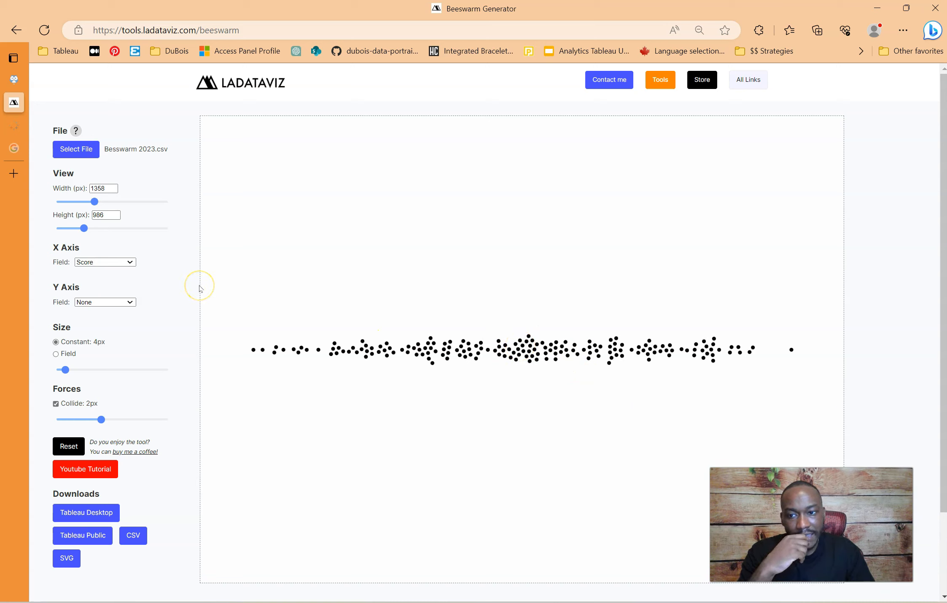
# - Set the width of the beeswarm view to 1200 px
pyautogui.moveTo(109, 188); pyautogui.dragTo(80, 183)
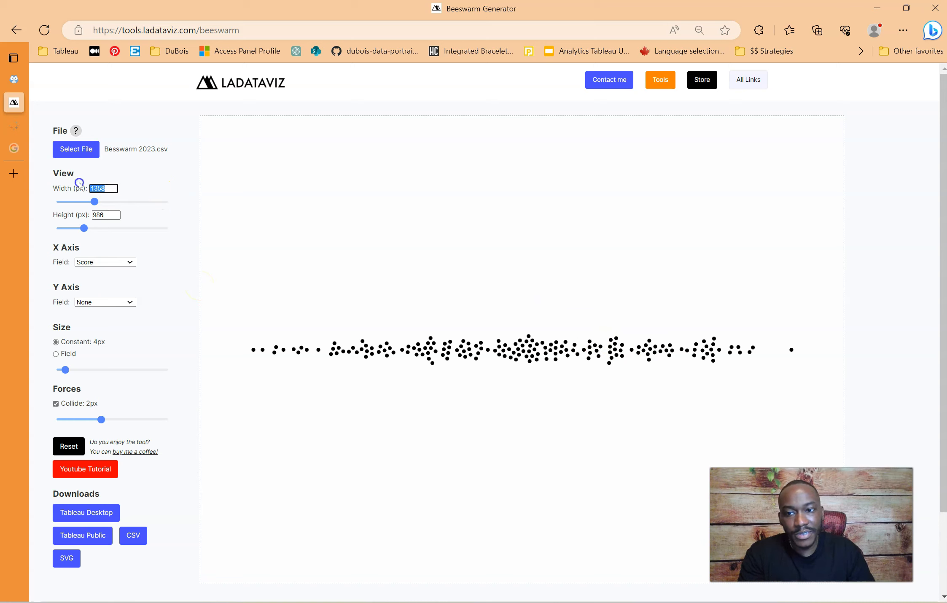
pyautogui.write('12')
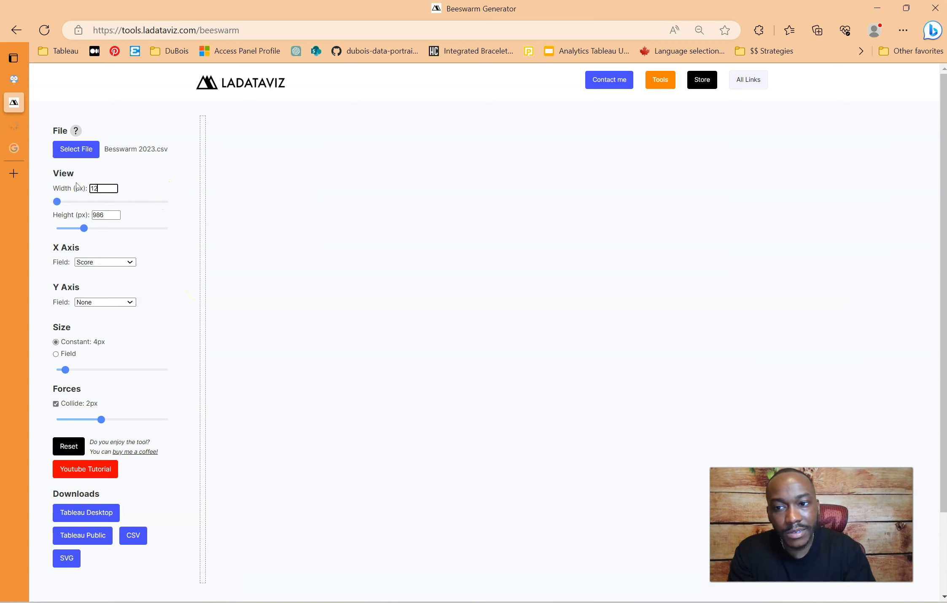
pyautogui.write('00')
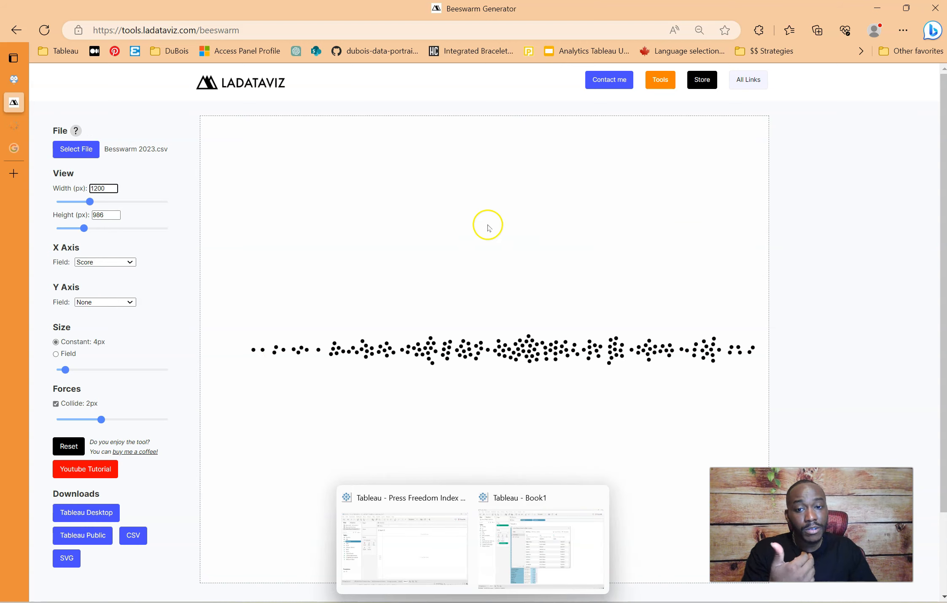
pyautogui.scroll(-3, 835, 245)
pyautogui.scroll(3, 839, 249)
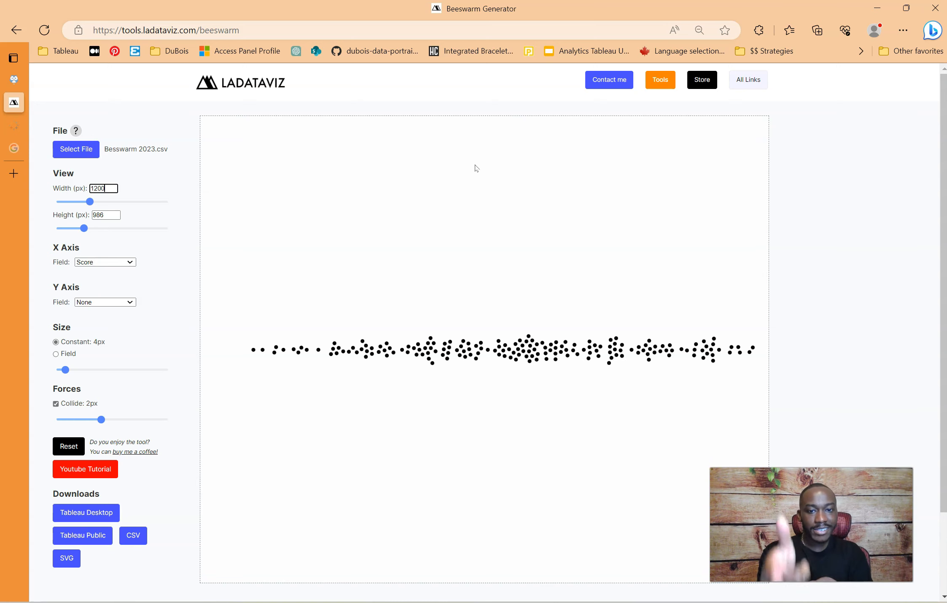
# - Set the height of the beeswarm view to 250 px and then change it to 300 px
pyautogui.doubleClick(112, 217)
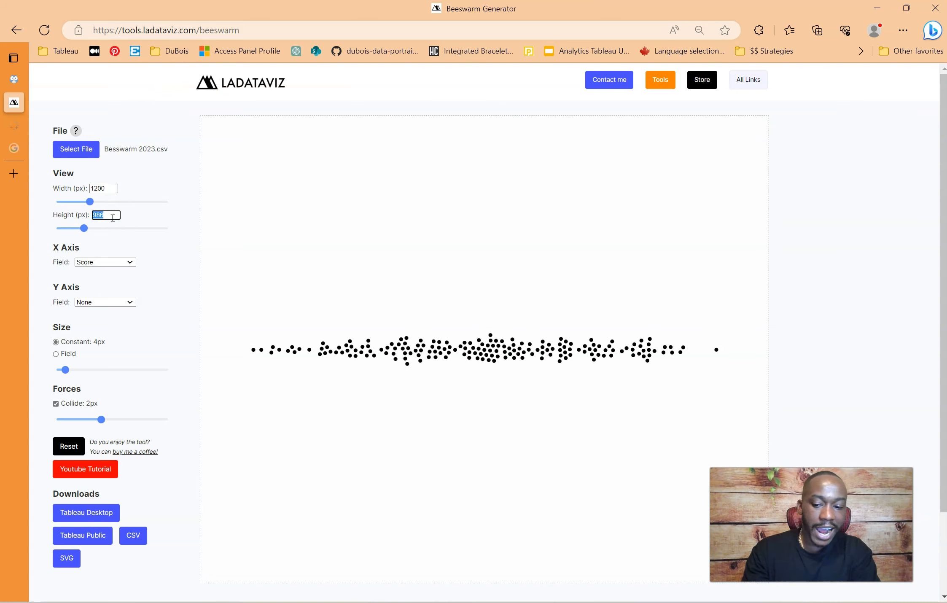
pyautogui.write('250')
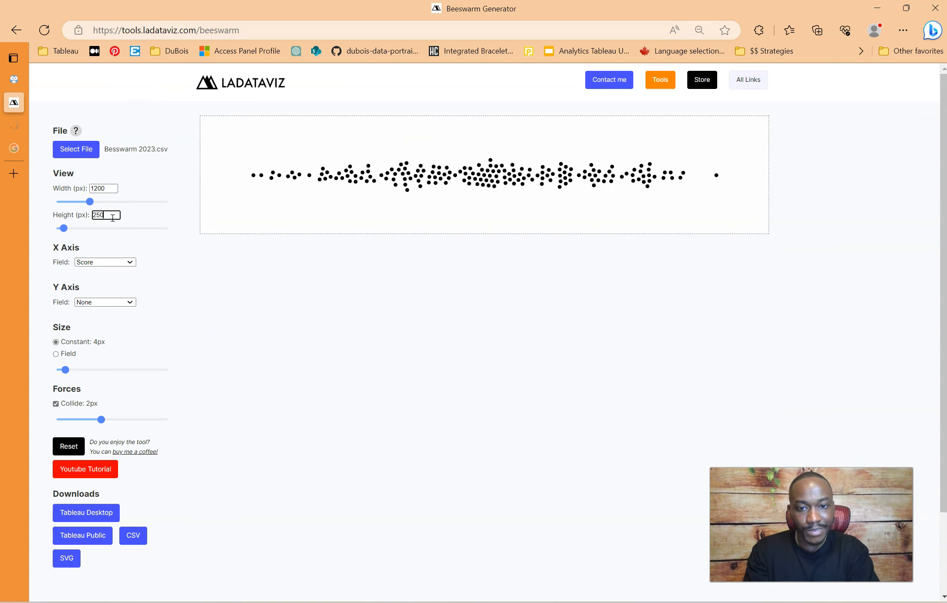
pyautogui.press('BackSpace')
pyautogui.press('BackSpace')
pyautogui.press('BackSpace')
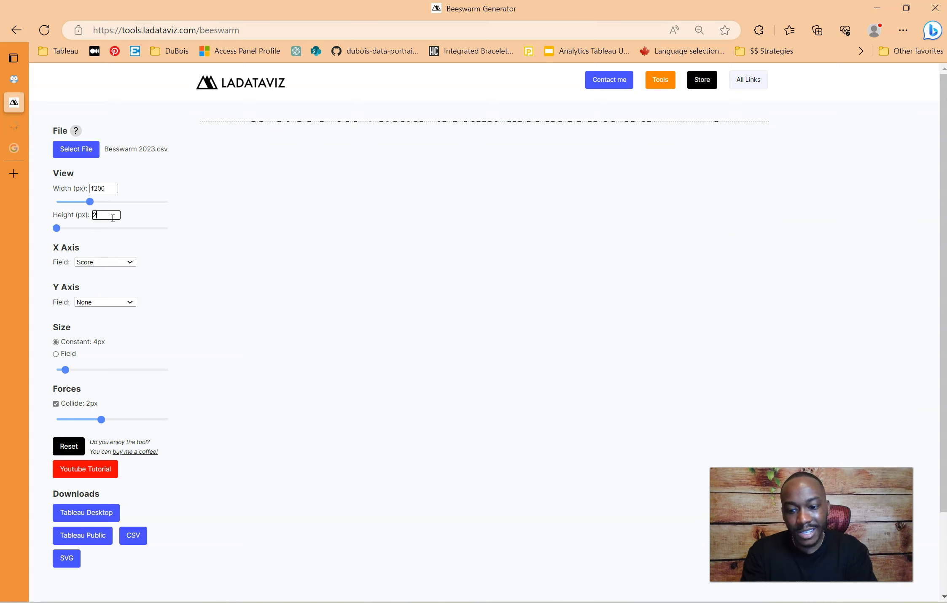
pyautogui.write('300')
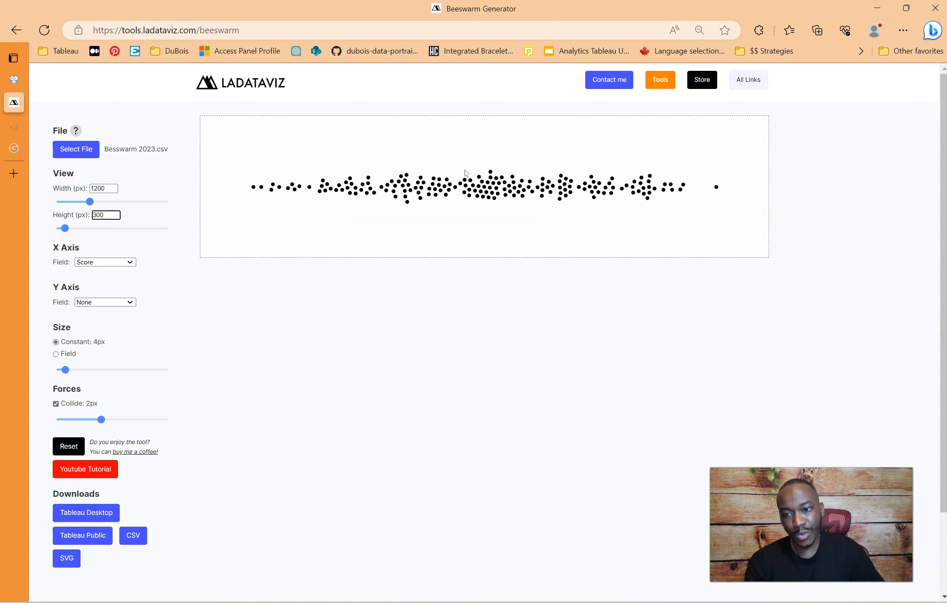
# - Size the beeswarm circles by a field instead of a constant, using the Score field
pyautogui.scroll(-2, 152, 344)
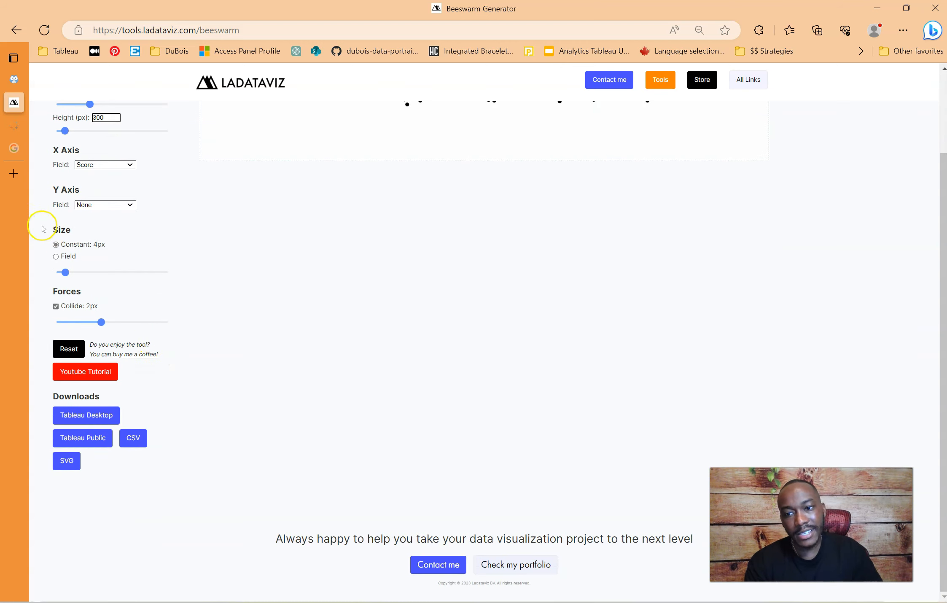
pyautogui.click(56, 257)
pyautogui.scroll(2, 328, 211)
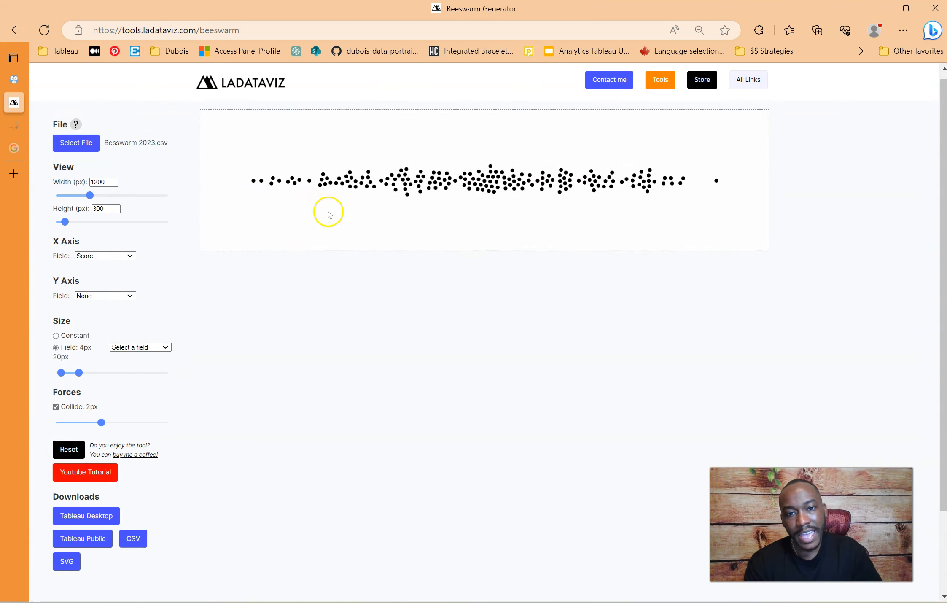
pyautogui.click(139, 354)
pyautogui.click(152, 373)
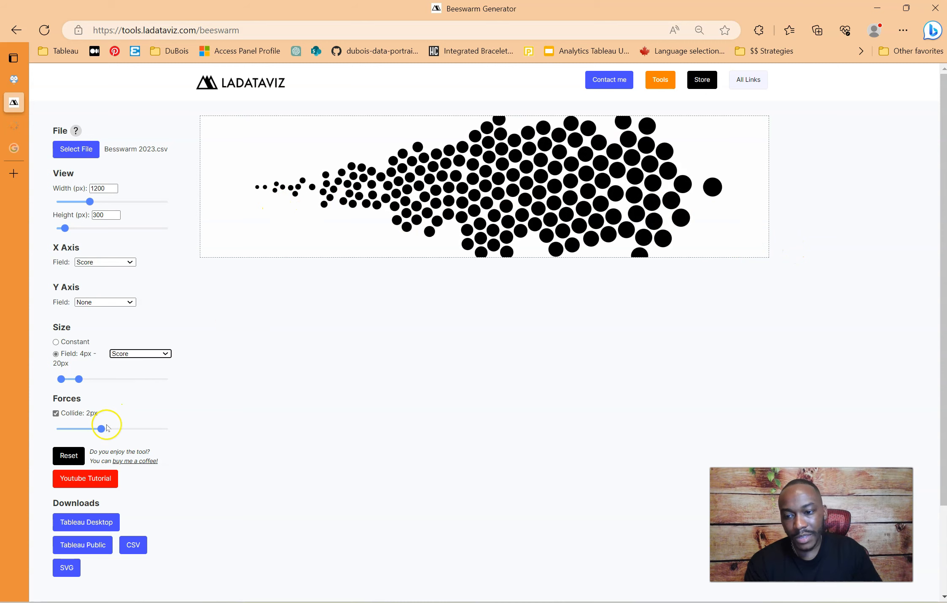
pyautogui.moveTo(503, 214)
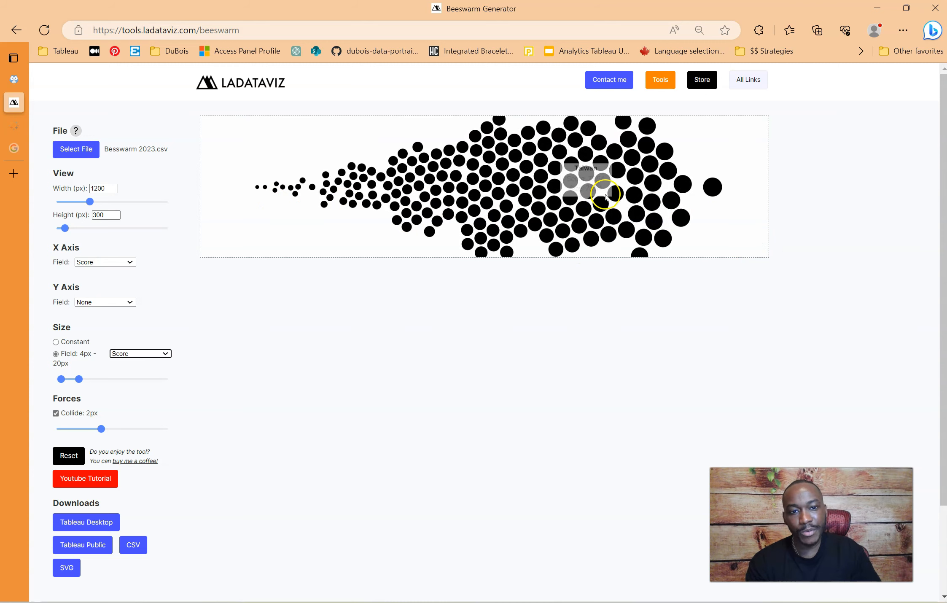
# - Try to reduce the Collide force so the circles sit closer together
pyautogui.click(95, 429)
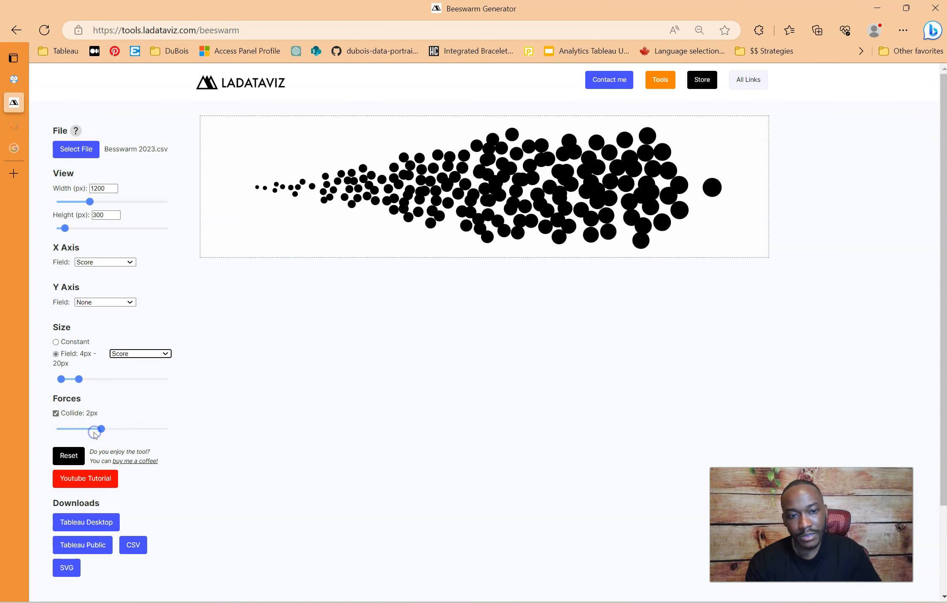
pyautogui.click(95, 434)
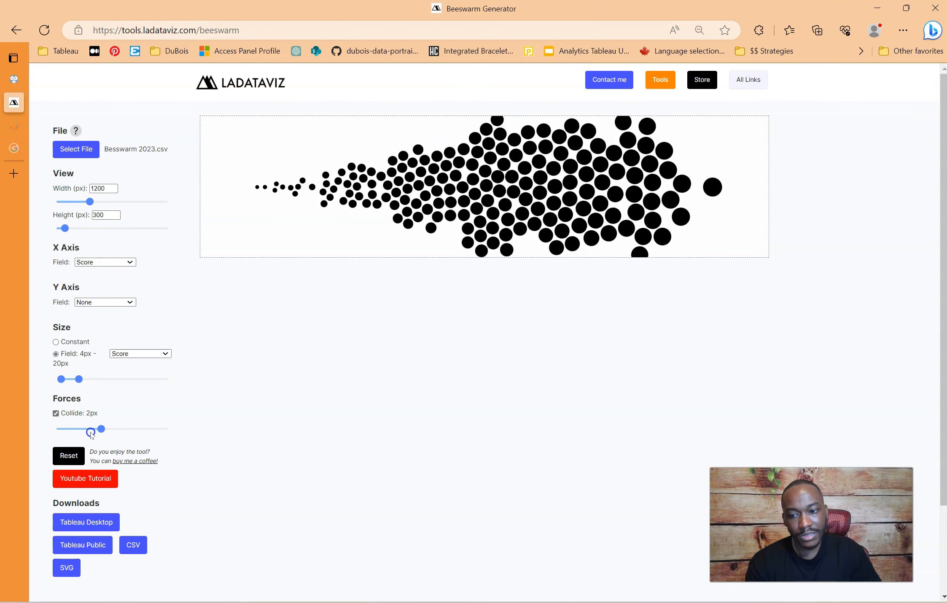
pyautogui.click(93, 431)
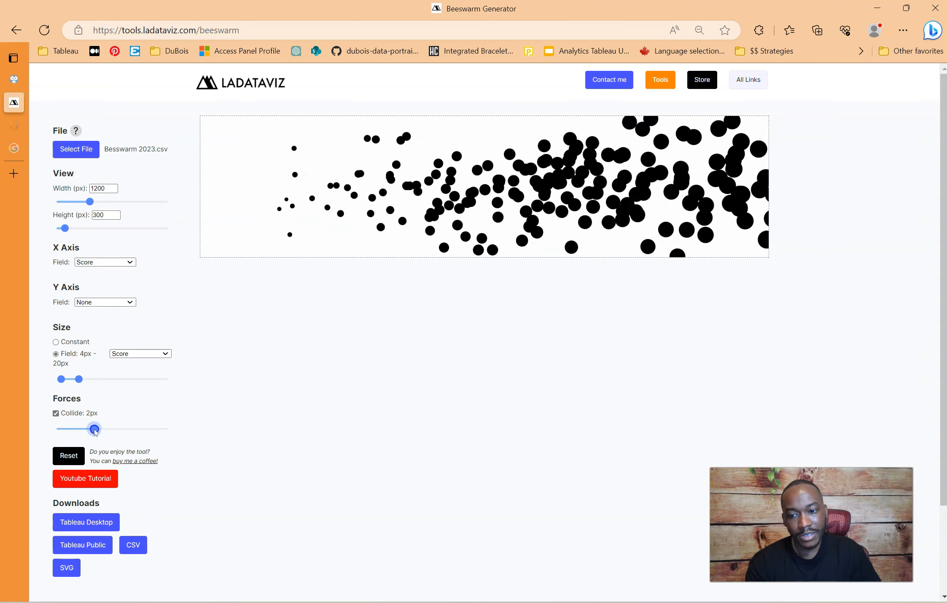
pyautogui.click(89, 428)
pyautogui.click(88, 428)
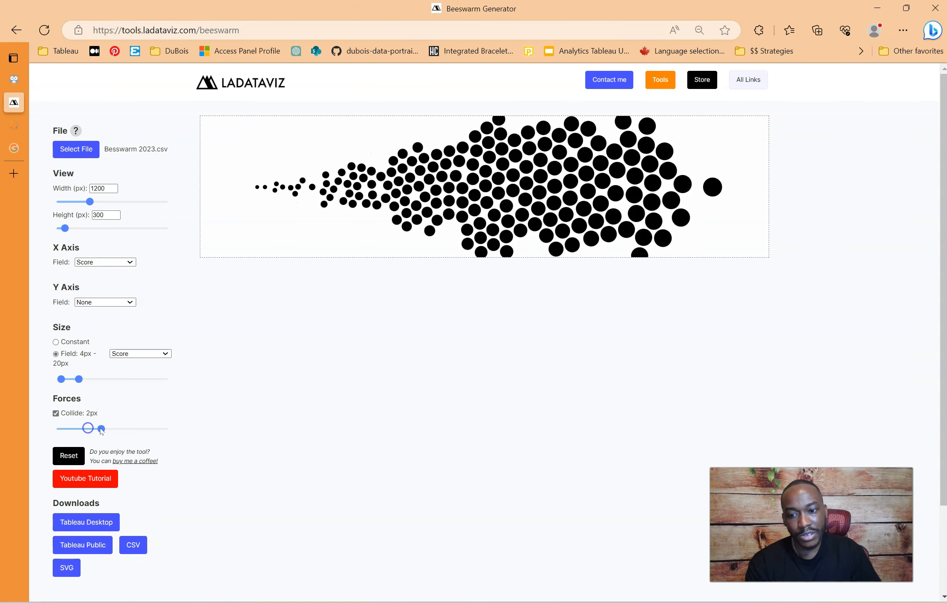
pyautogui.click(91, 428)
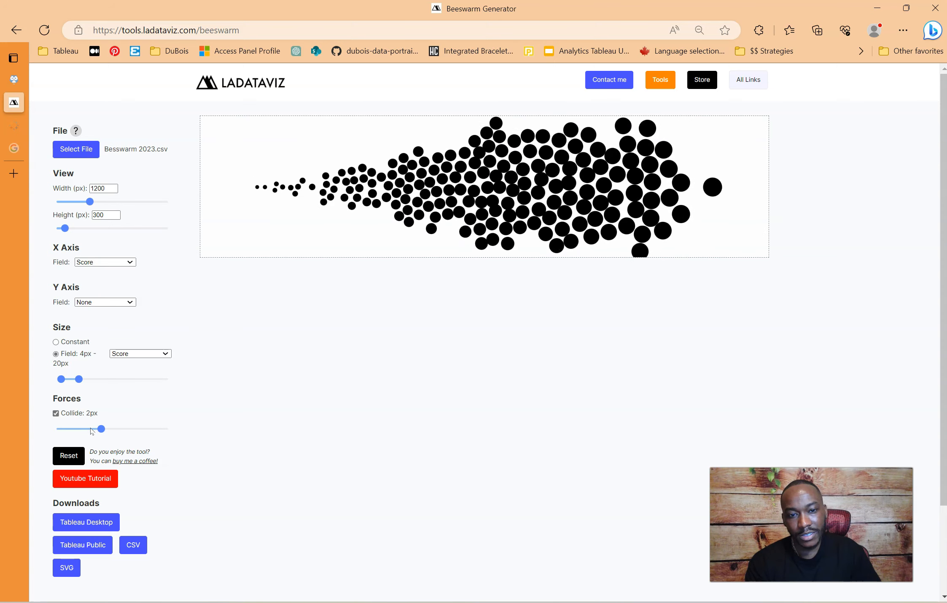
# - Increase the height of the beeswarm view to 350 px so all the circles fit
pyautogui.doubleClick(99, 215)
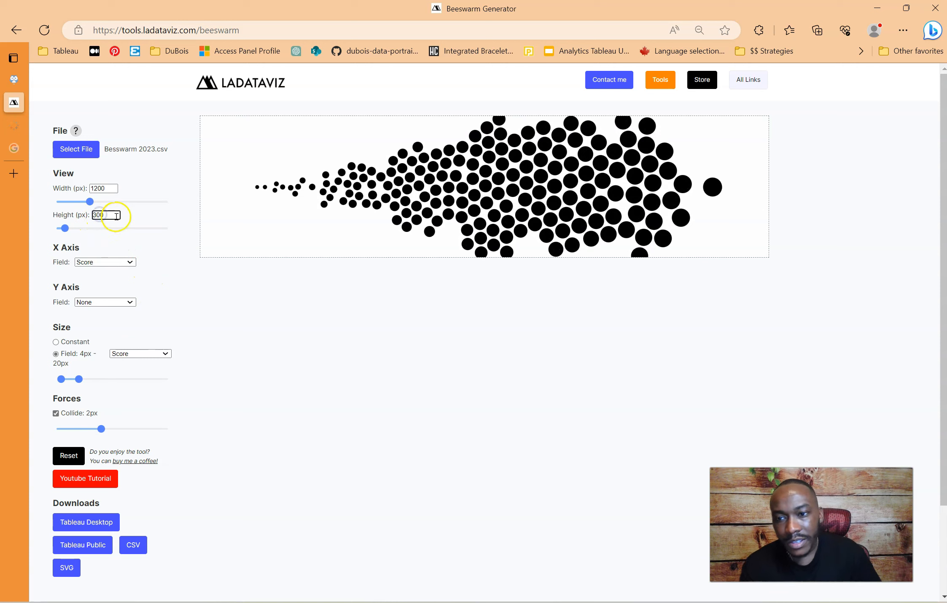
pyautogui.write('30')
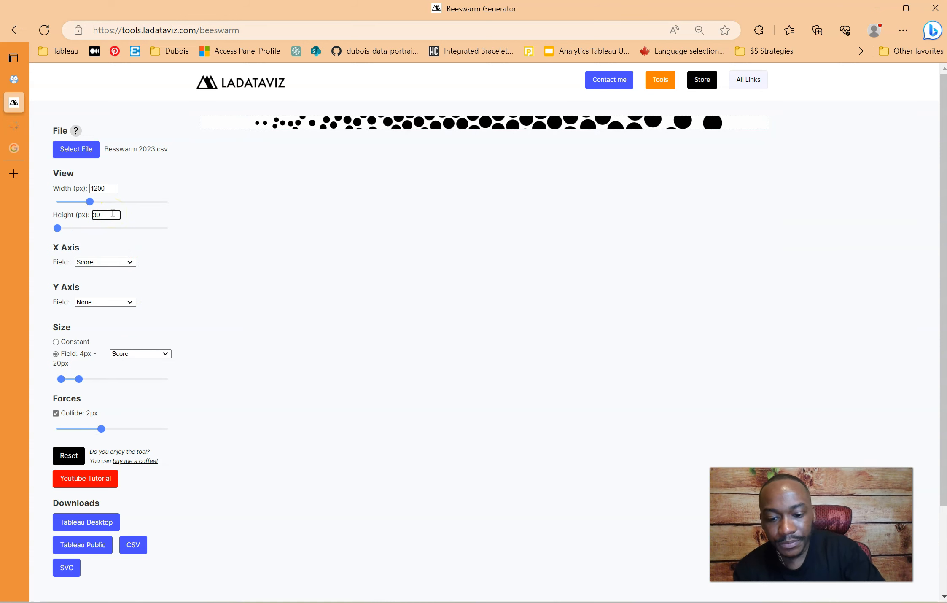
pyautogui.write('3')
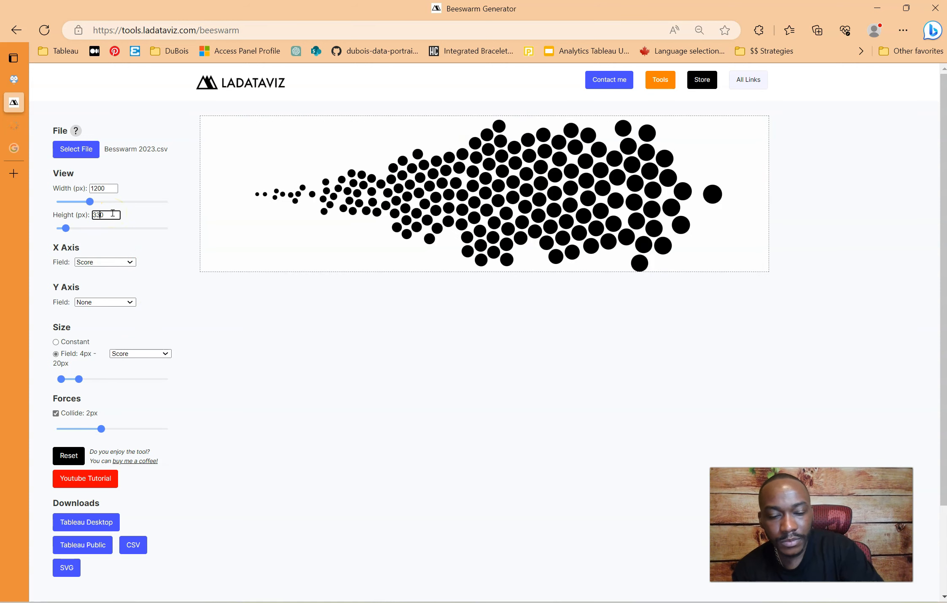
pyautogui.press('BackSpace')
pyautogui.write('5')
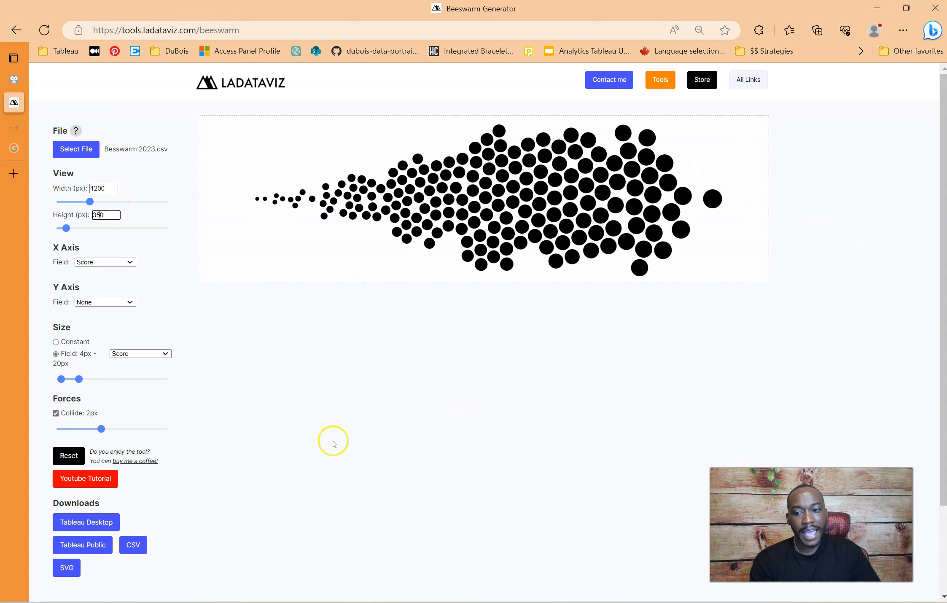
# - Download the beeswarm as a Tableau Desktop workbook and open the downloaded file beeswarm (6).twbx
pyautogui.moveTo(577, 216)
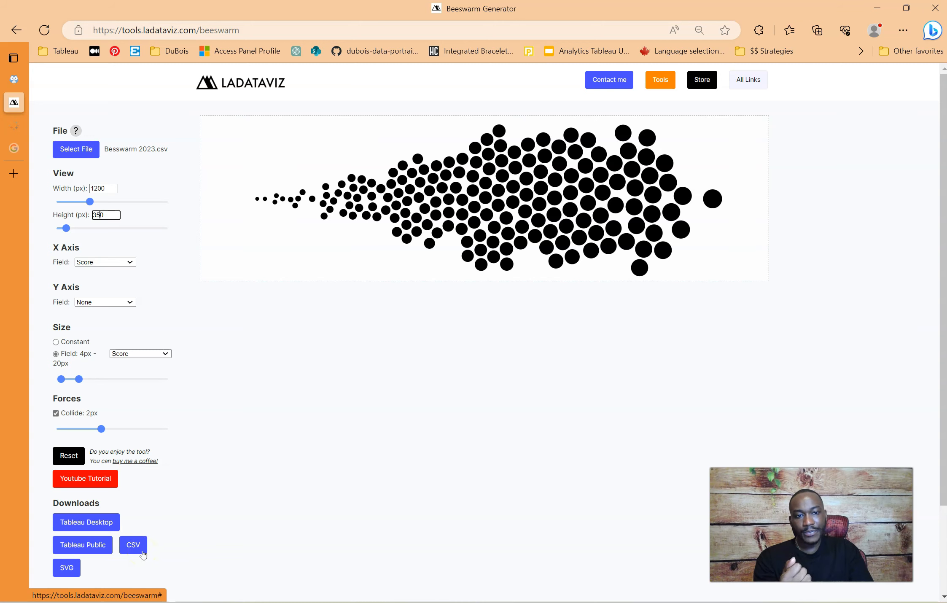
pyautogui.click(83, 523)
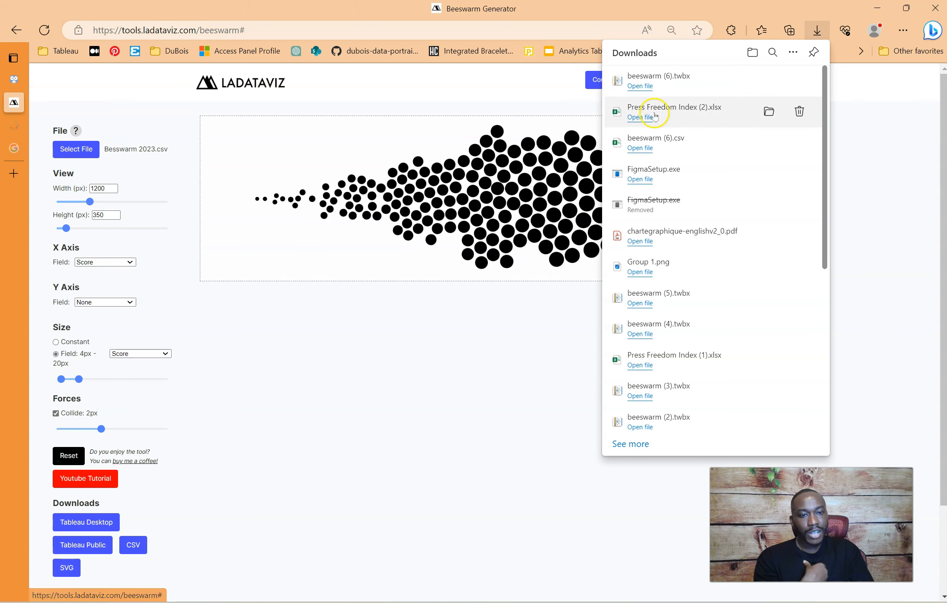
pyautogui.click(641, 86)
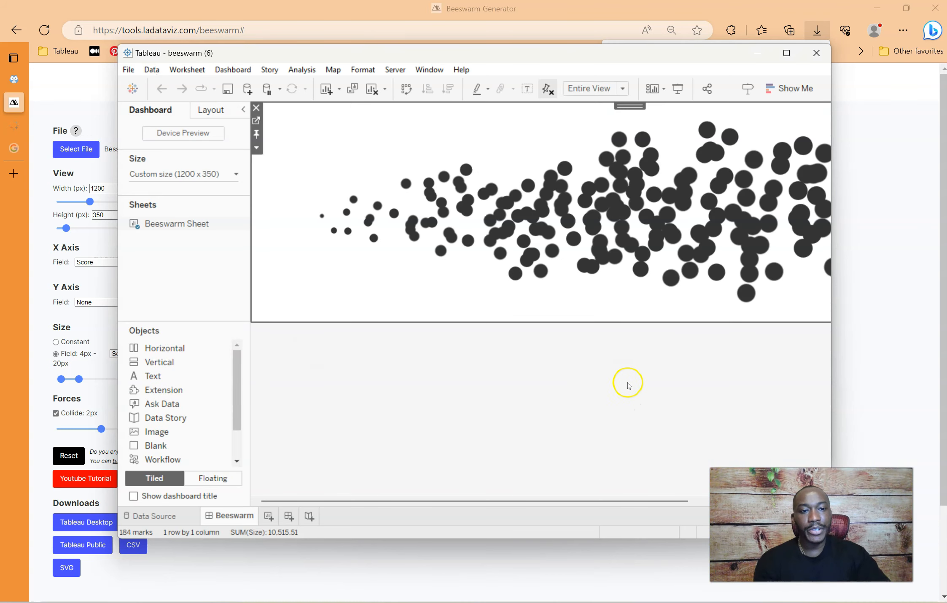
pyautogui.moveTo(471, 167)
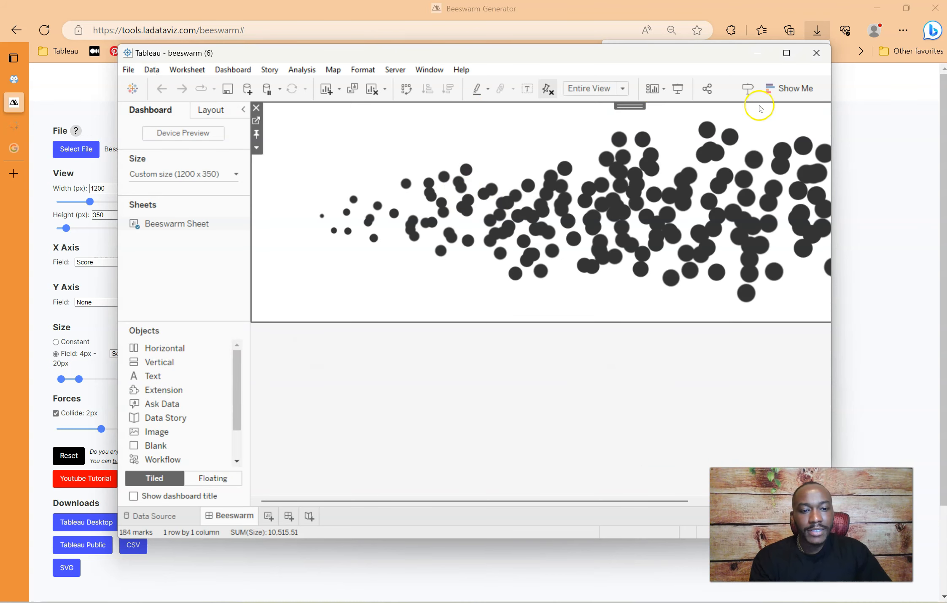
# - Open the Beeswarm Sheet from the dashboard and remove its Nodes border marks layer
pyautogui.click(787, 53)
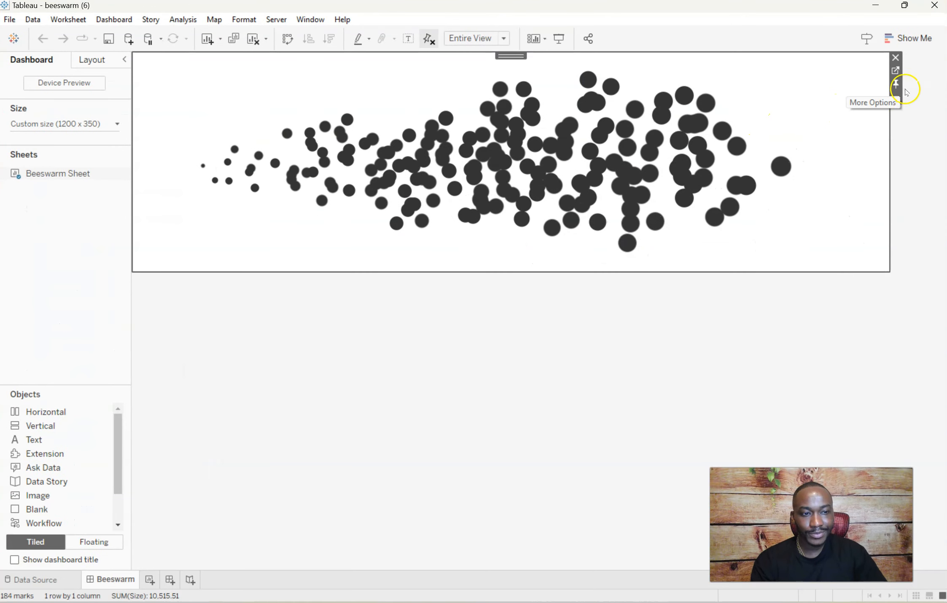
pyautogui.click(896, 71)
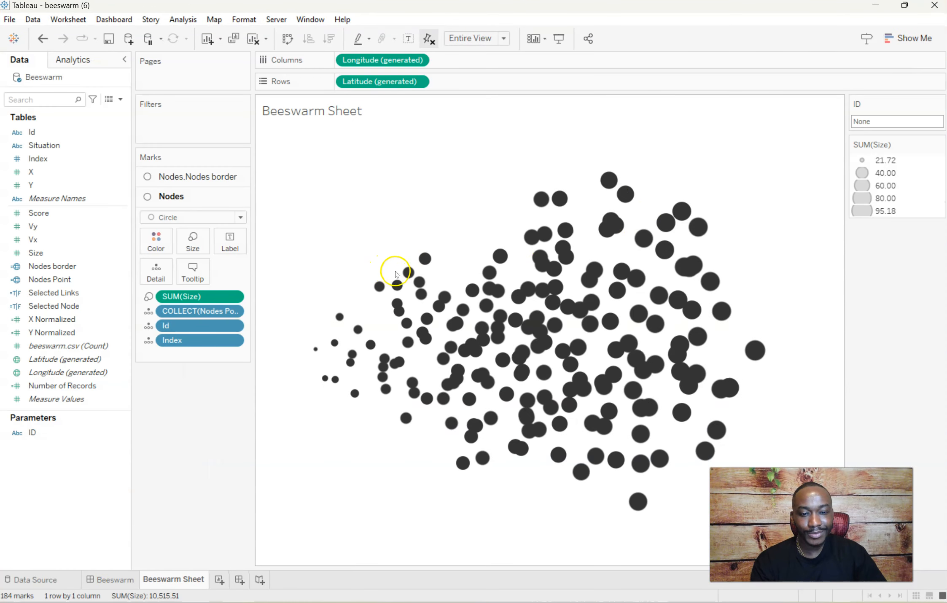
pyautogui.click(240, 177)
pyautogui.click(201, 294)
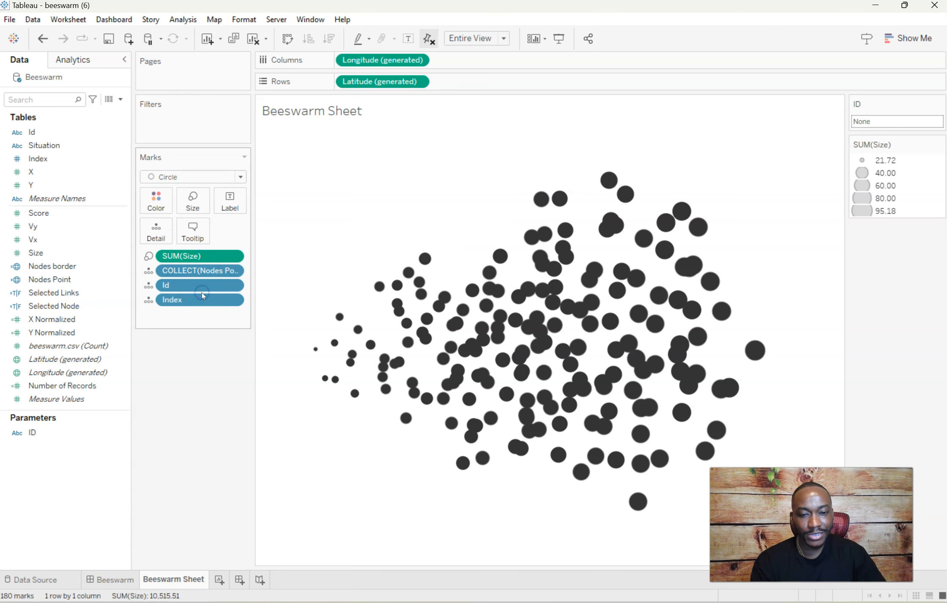
# - Try a smaller mark size for the beeswarm circles, and close the workbook without saving
pyautogui.click(192, 200)
pyautogui.moveTo(232, 231); pyautogui.dragTo(218, 231)
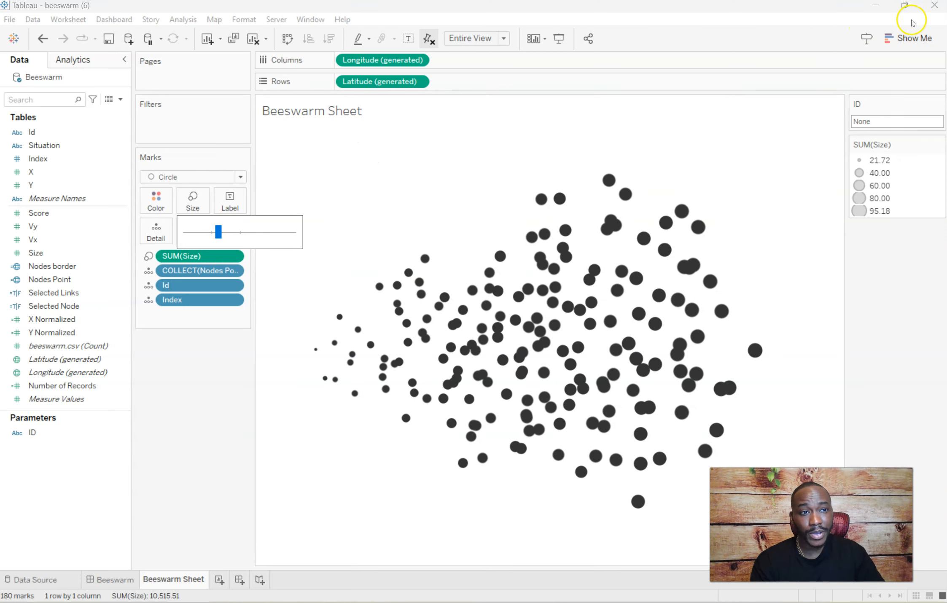
pyautogui.click(935, 5)
pyautogui.click(498, 331)
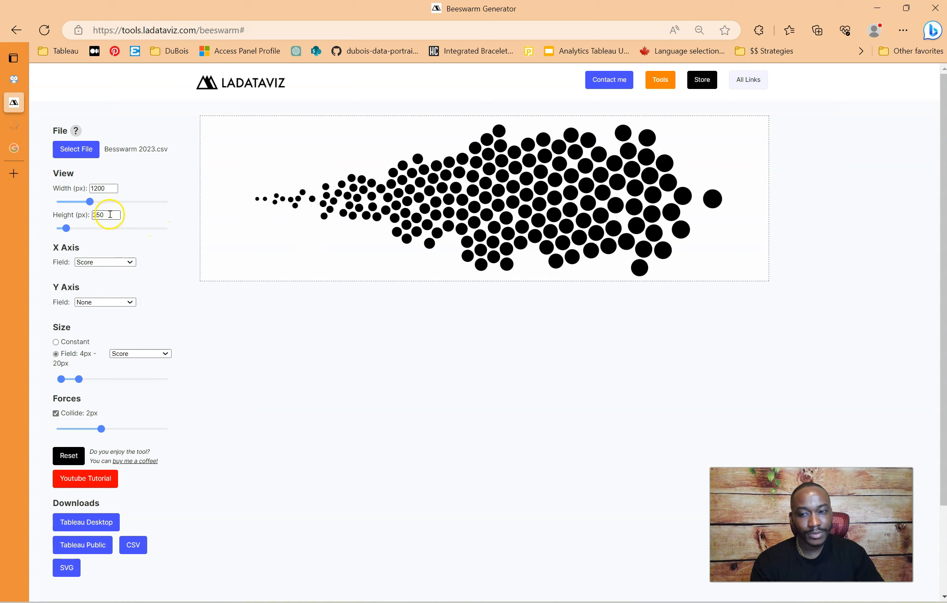
# - Set the beeswarm view to a width of 1100 px and a height of 400 px
pyautogui.click(99, 189)
pyautogui.press('BackSpace')
pyautogui.write('1')
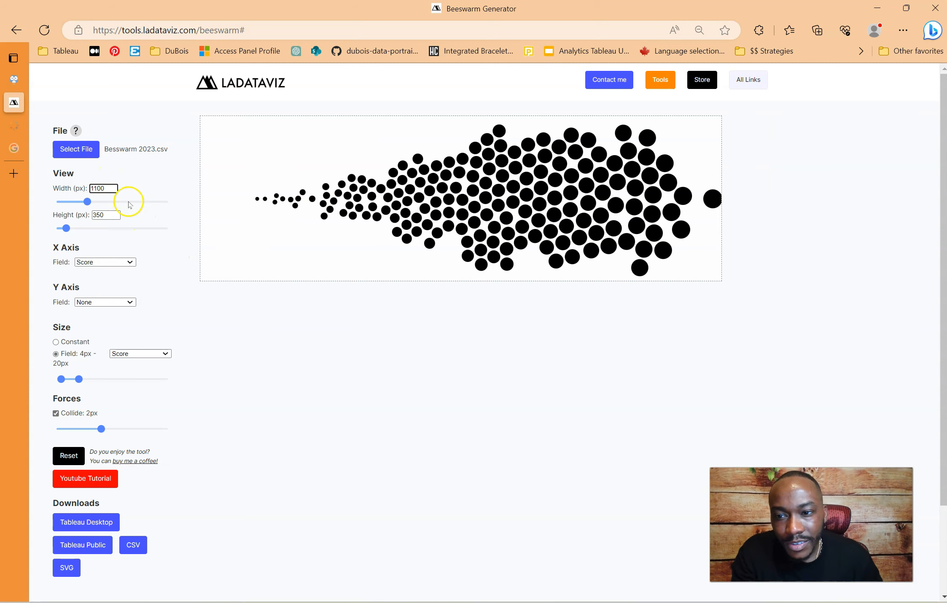
pyautogui.moveTo(107, 215); pyautogui.dragTo(90, 214)
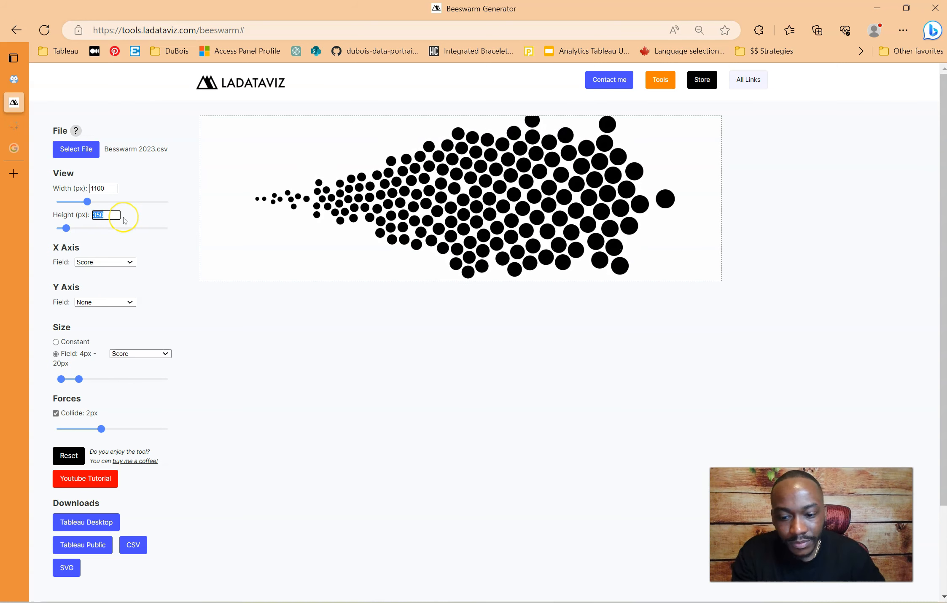
pyautogui.write('400')
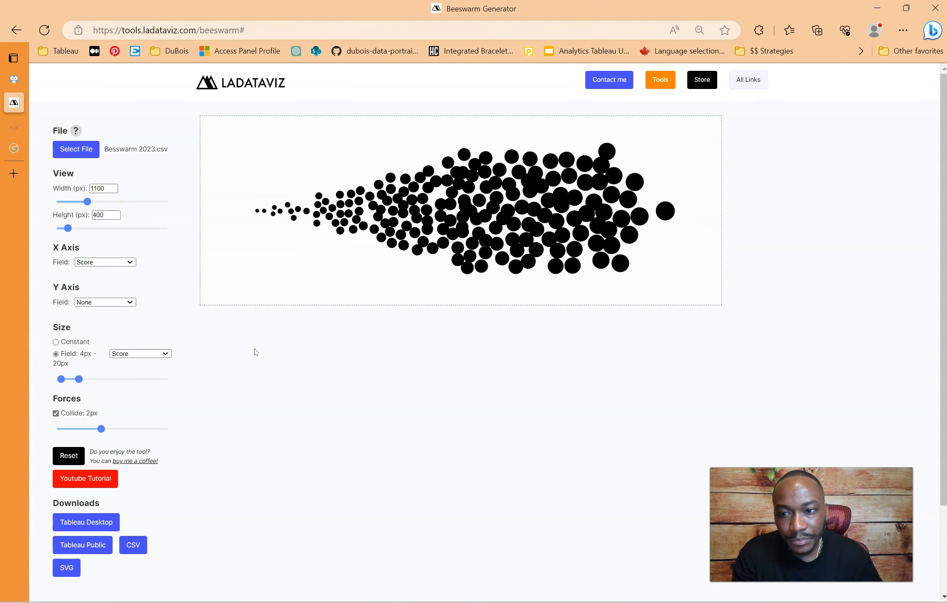
pyautogui.click(106, 189)
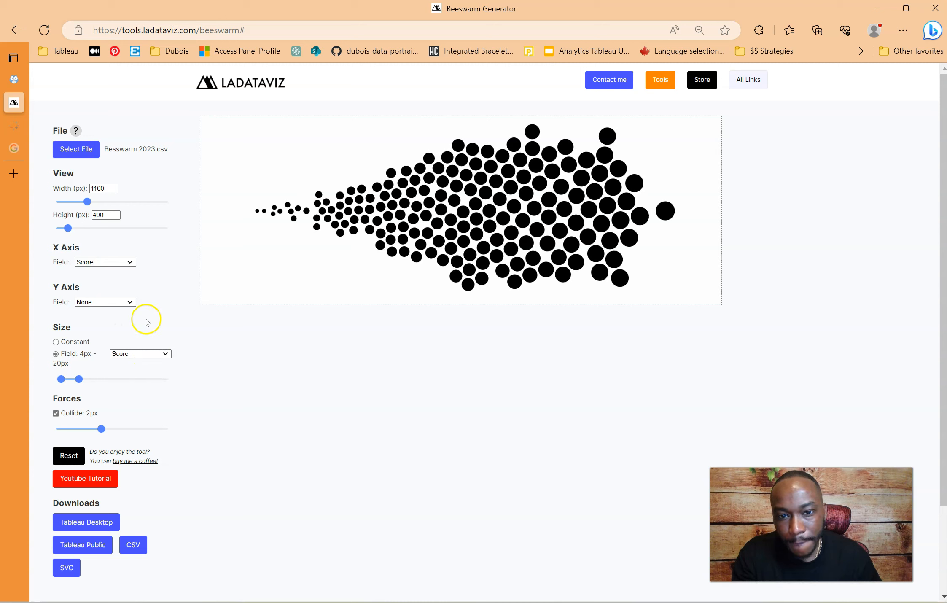
# - Download the resized beeswarm as a Tableau Desktop workbook and open beeswarm (7).twbx at its Beeswarm Sheet
pyautogui.scroll(-2, 164, 324)
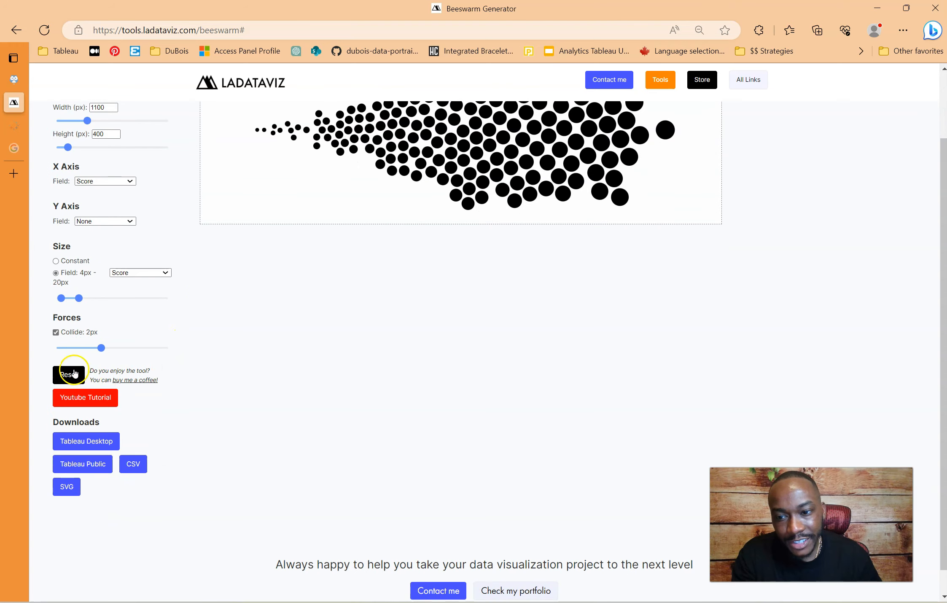
pyautogui.click(95, 438)
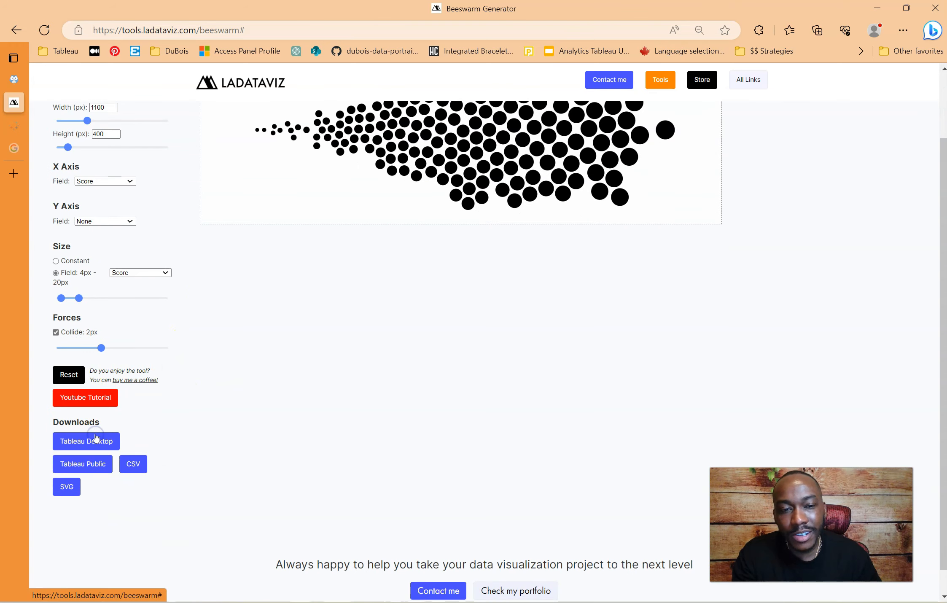
pyautogui.scroll(2, 327, 437)
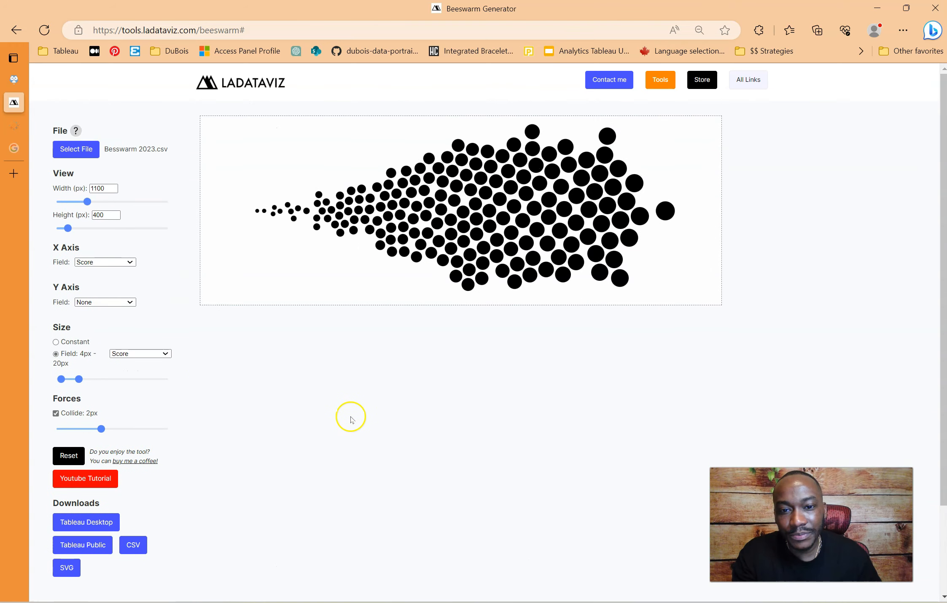
pyautogui.click(88, 523)
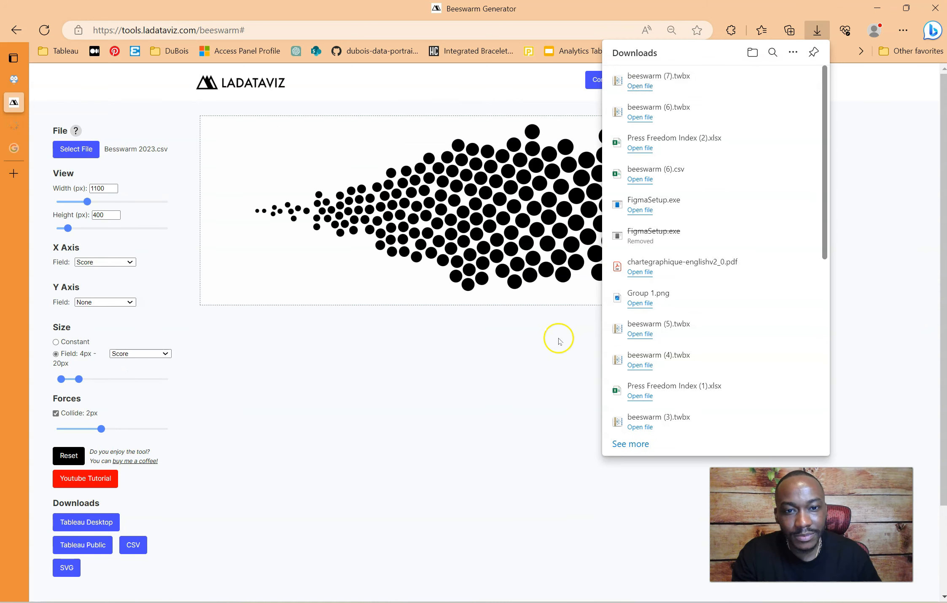
pyautogui.click(645, 85)
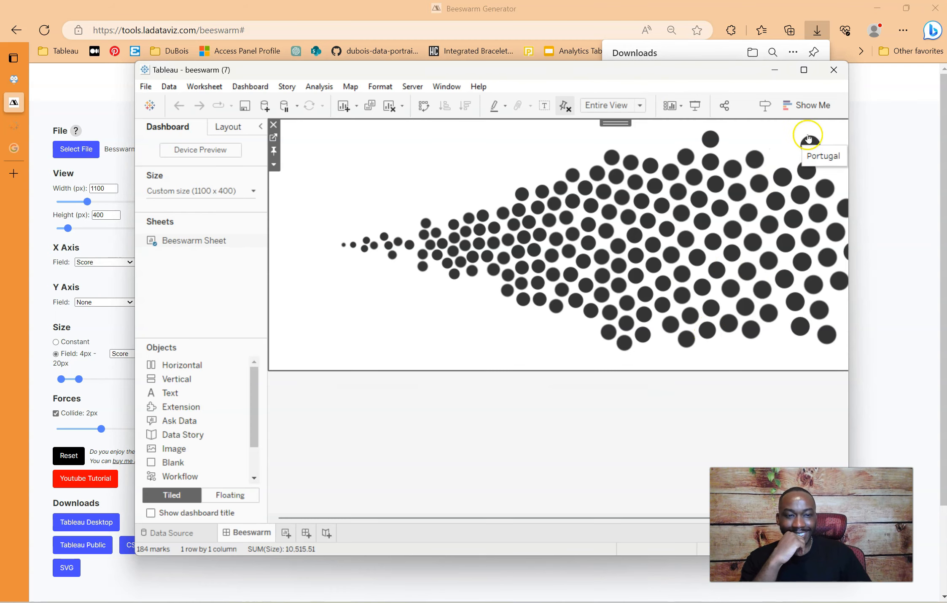
pyautogui.click(804, 69)
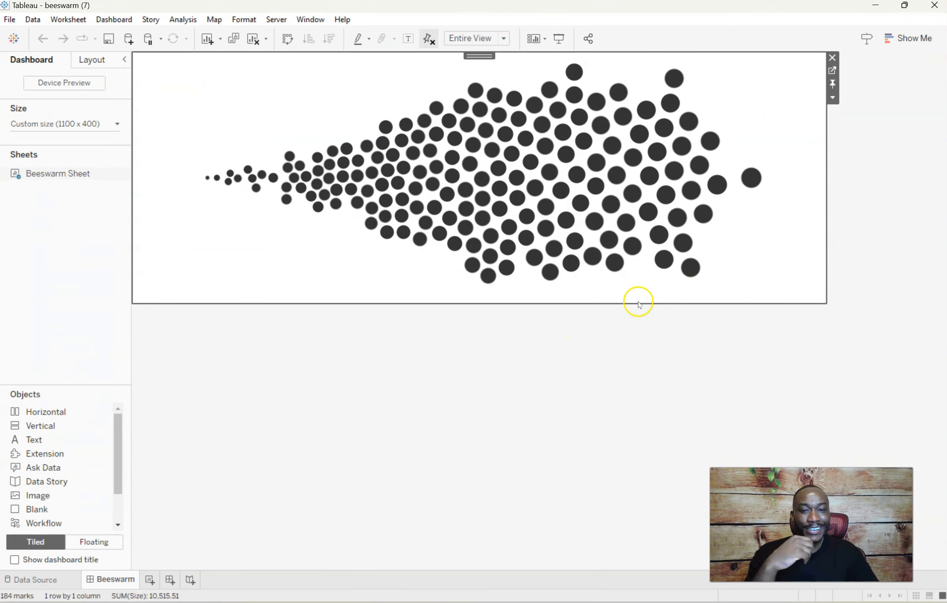
pyautogui.click(834, 73)
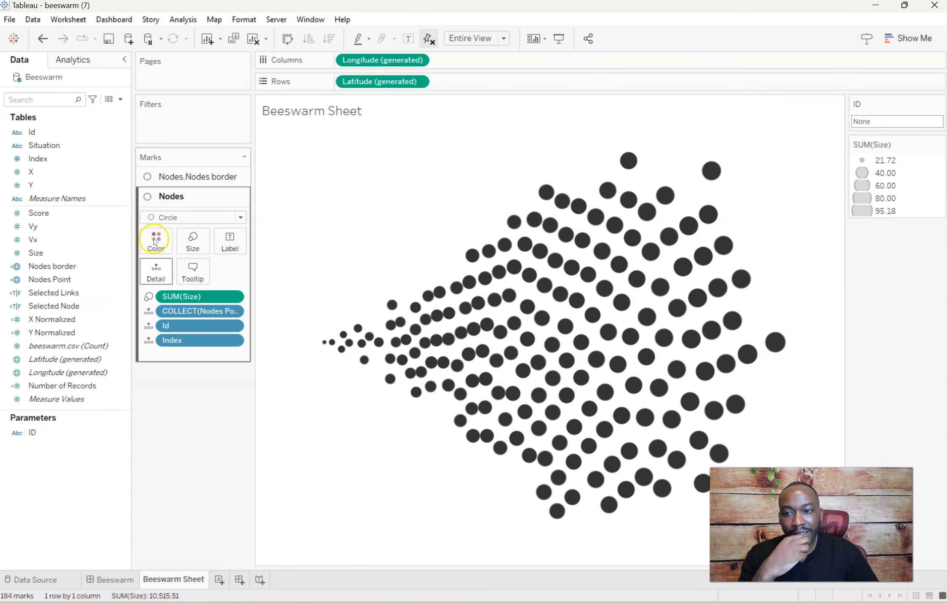
# - Save a copy of the workbook to the Desktop as a packaged workbook named Beeswarm 2023 raw
pyautogui.click(9, 19)
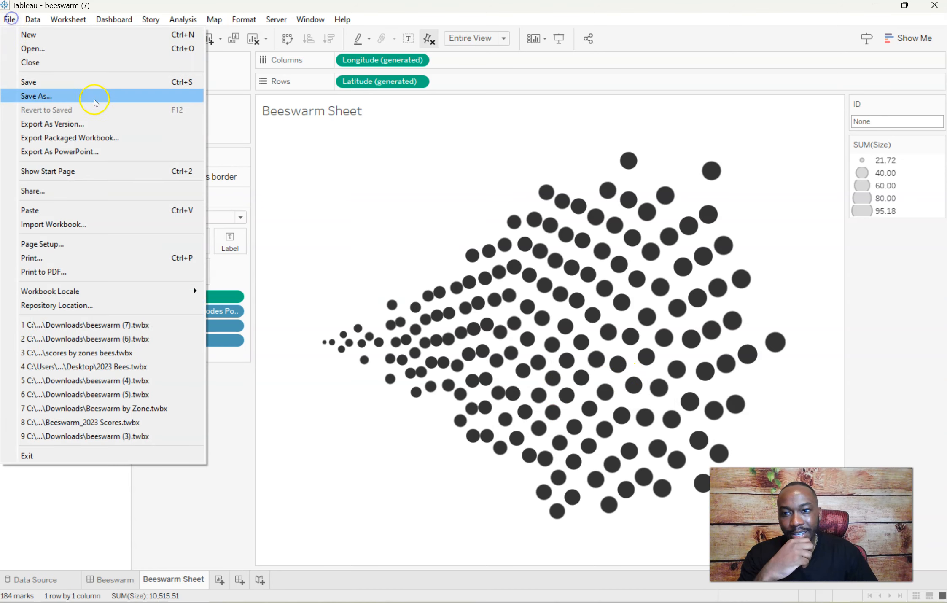
pyautogui.click(88, 96)
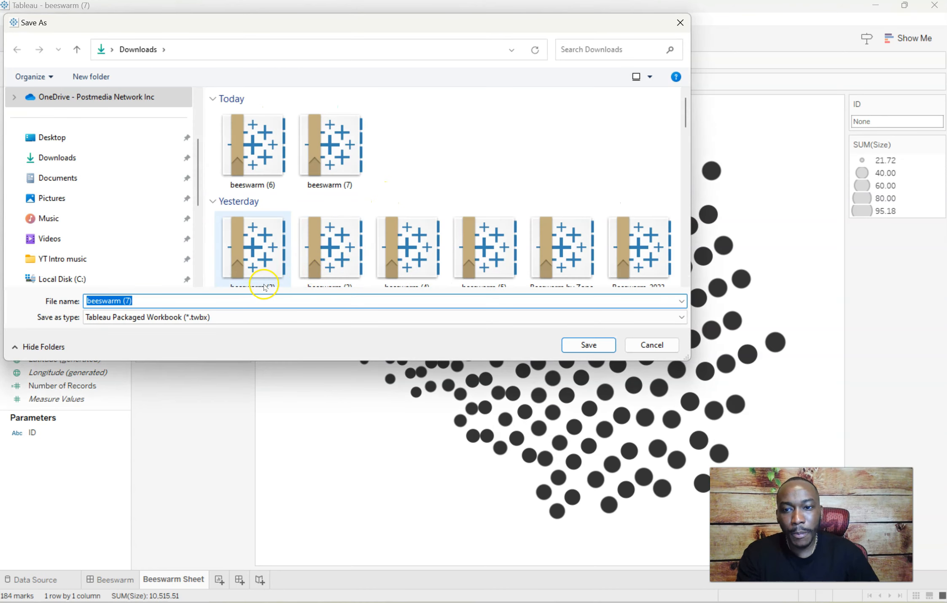
pyautogui.click(92, 137)
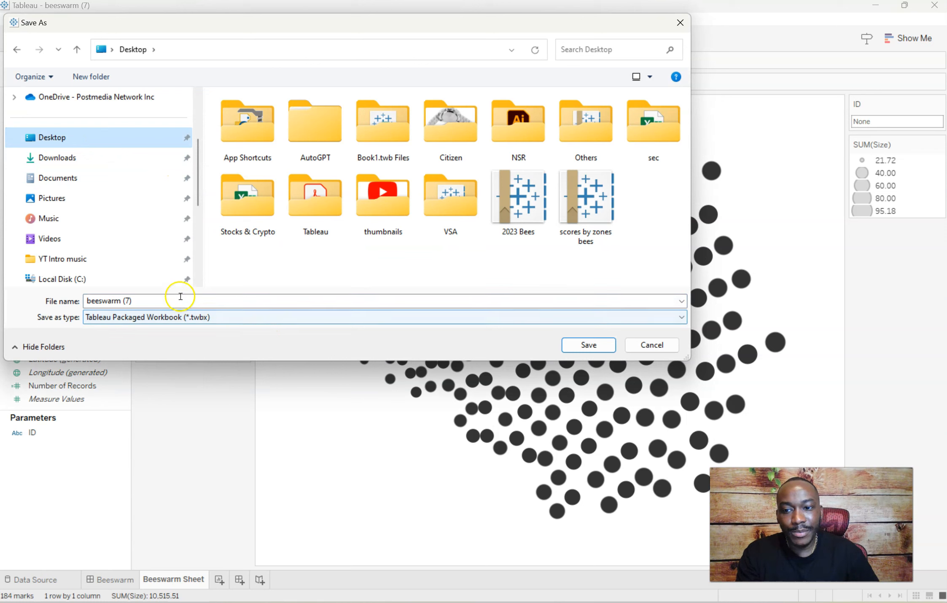
pyautogui.write('BEe')
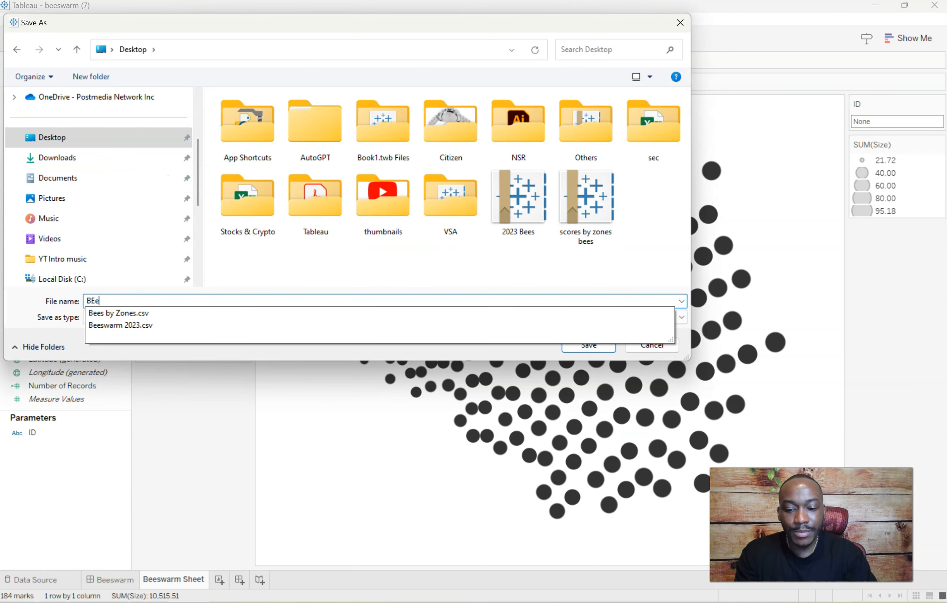
pyautogui.write('swarm 20')
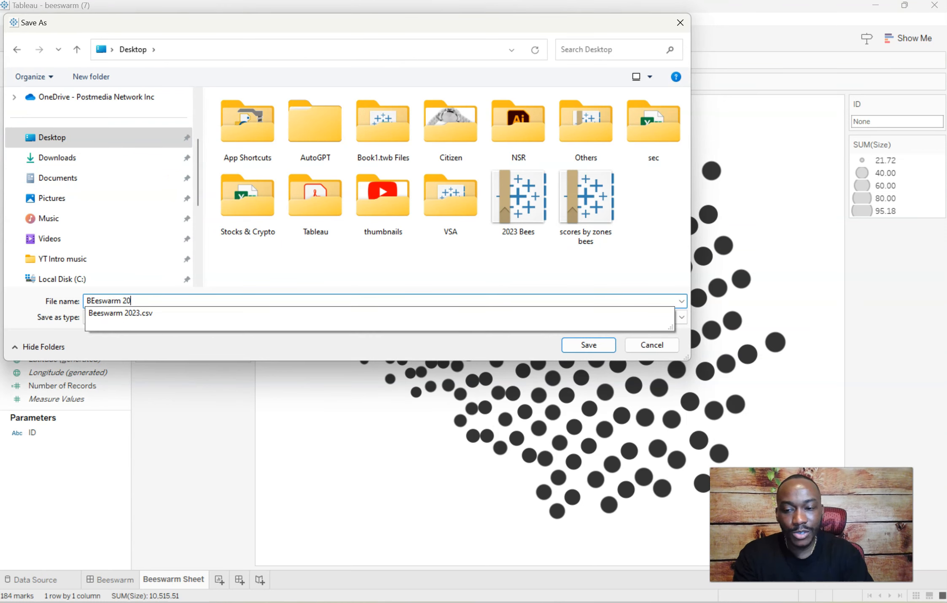
pyautogui.write('23')
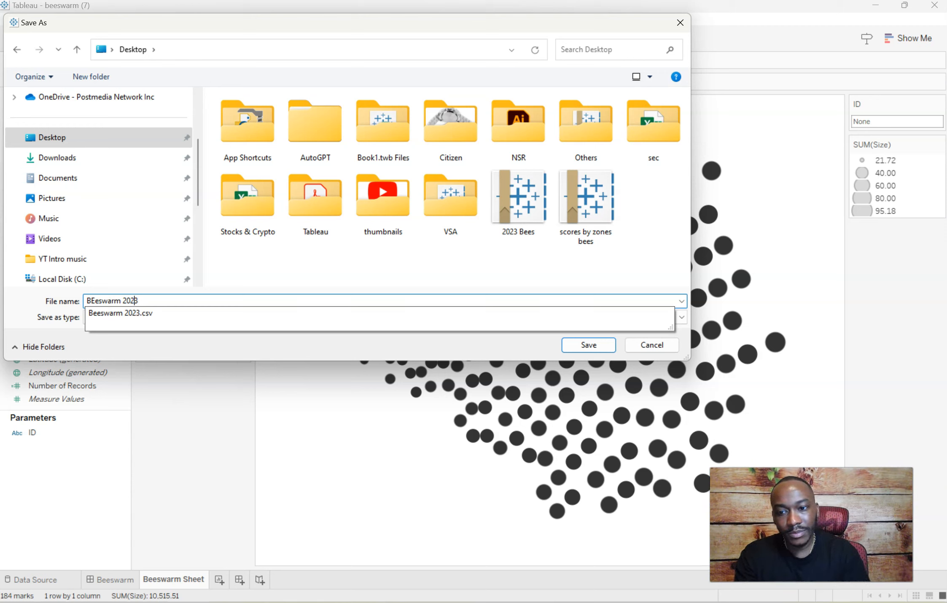
pyautogui.press('BackSpace')
pyautogui.write('e')
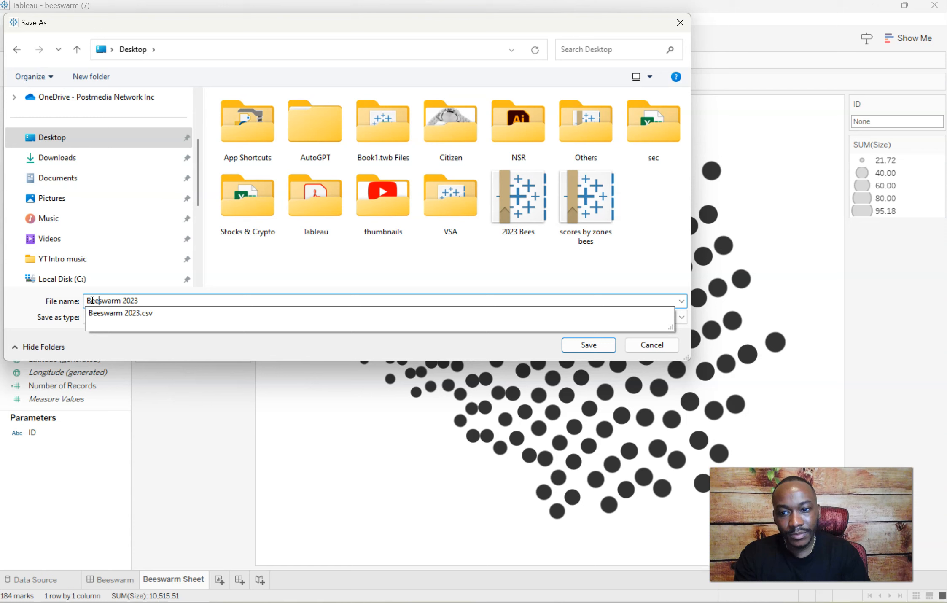
pyautogui.press('End')
pyautogui.write('r')
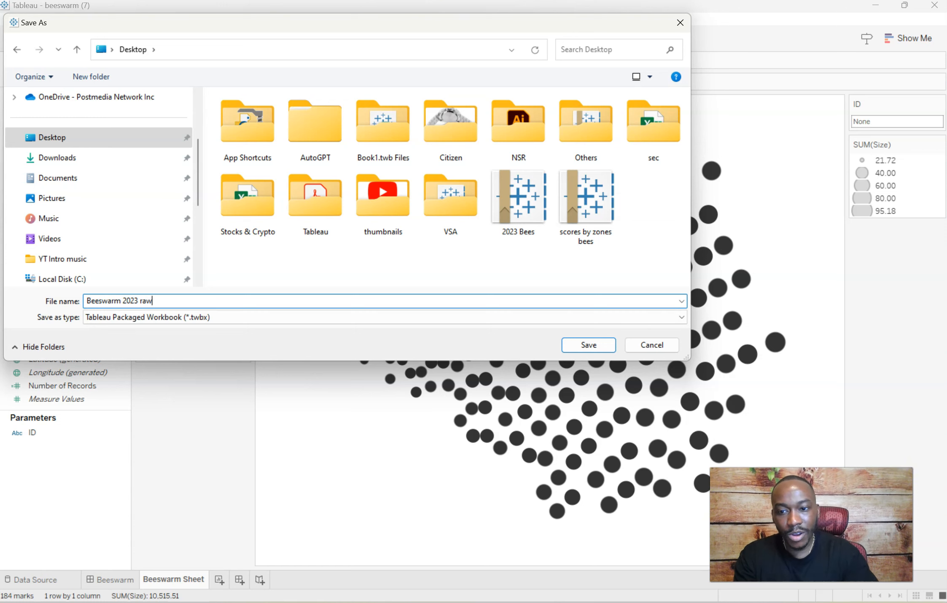
pyautogui.click(572, 353)
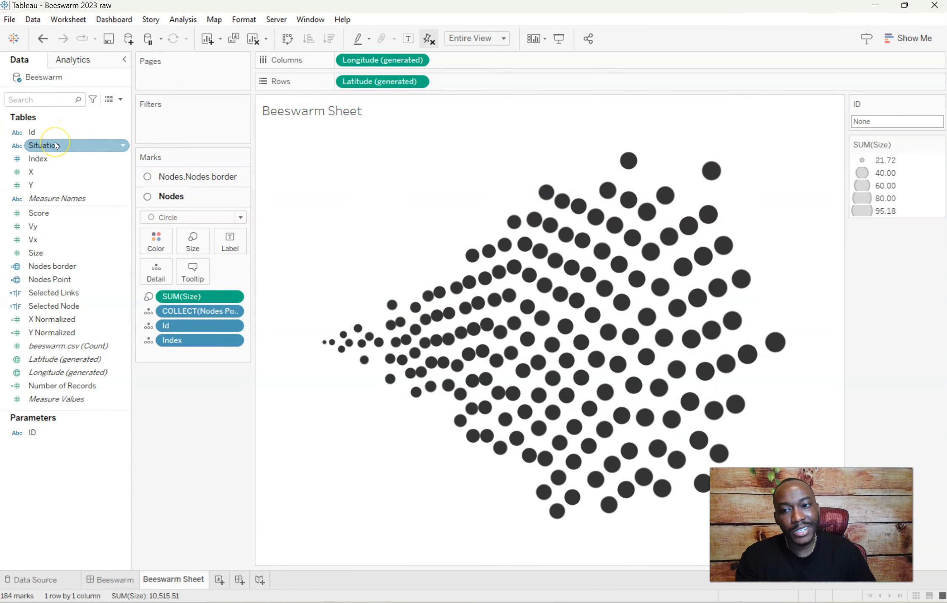
# - Color the beeswarm nodes by Situation and remove the Nodes border marks layer
pyautogui.moveTo(105, 145); pyautogui.dragTo(162, 234)
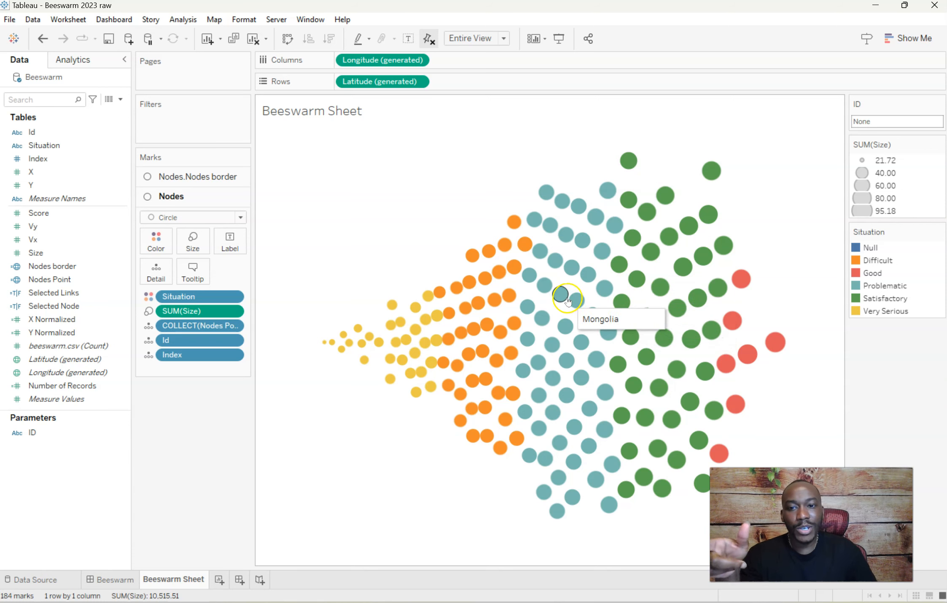
pyautogui.click(238, 177)
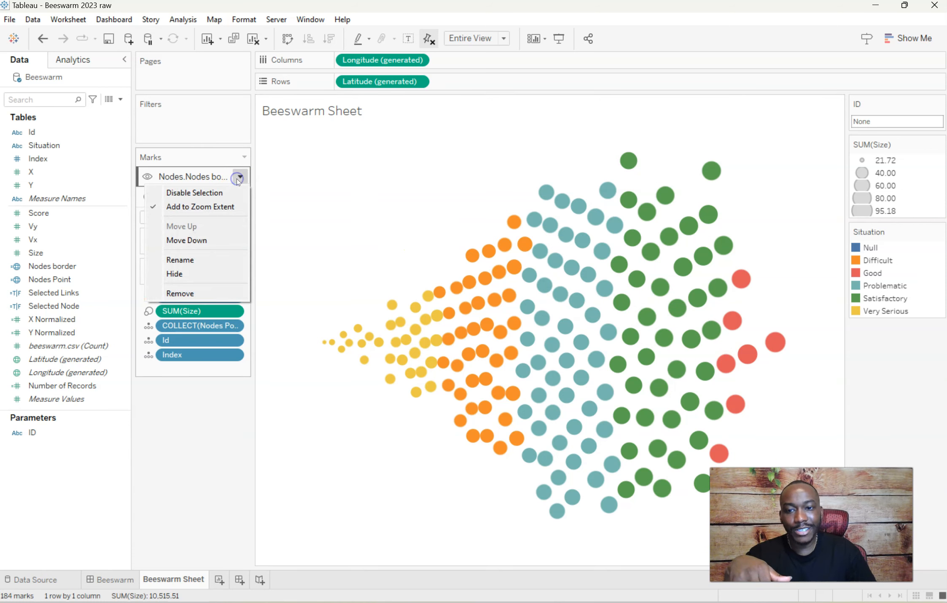
pyautogui.click(213, 291)
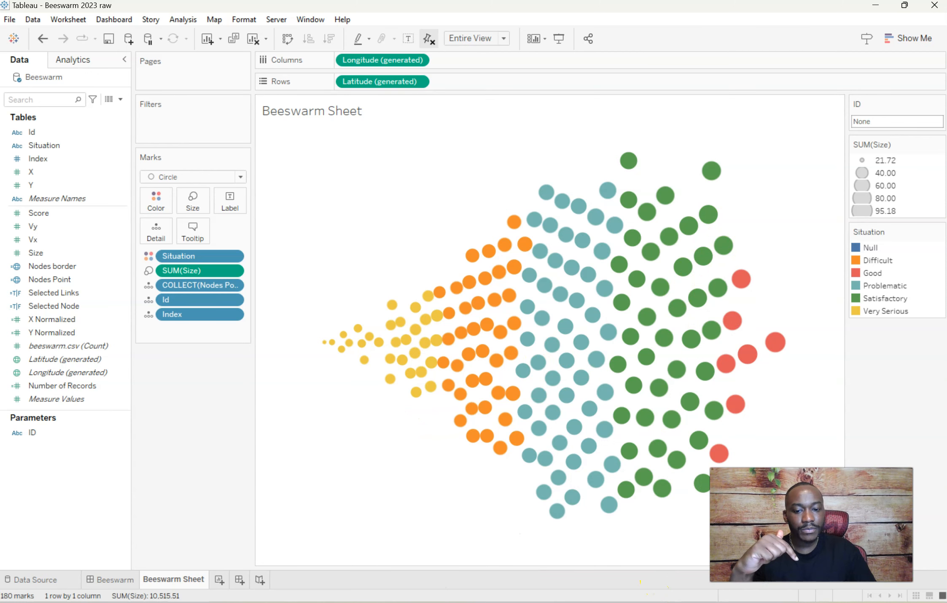
# - In the Book1 workbook, close the View Data window and add Zone to the rows ahead of Country
pyautogui.click(515, 567)
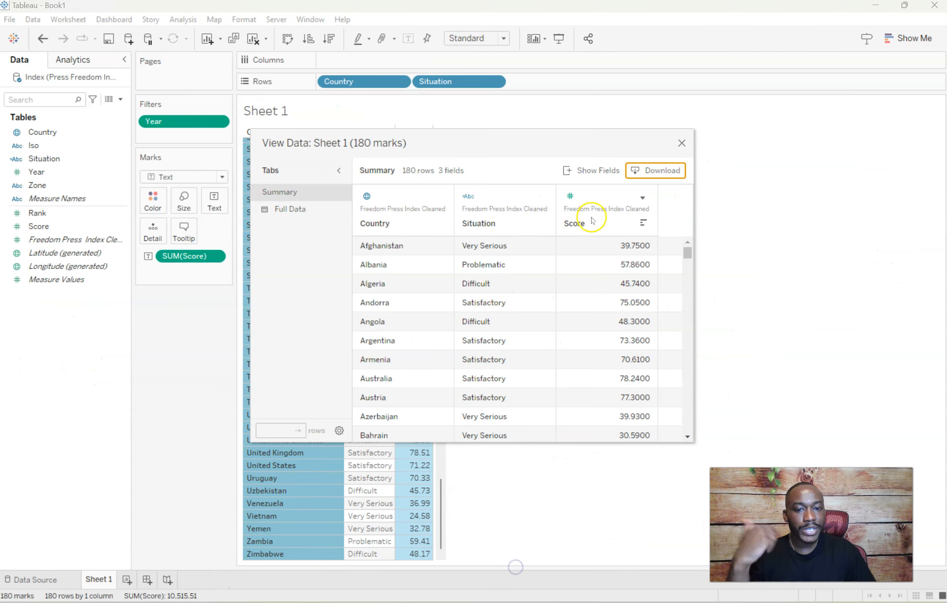
pyautogui.click(681, 144)
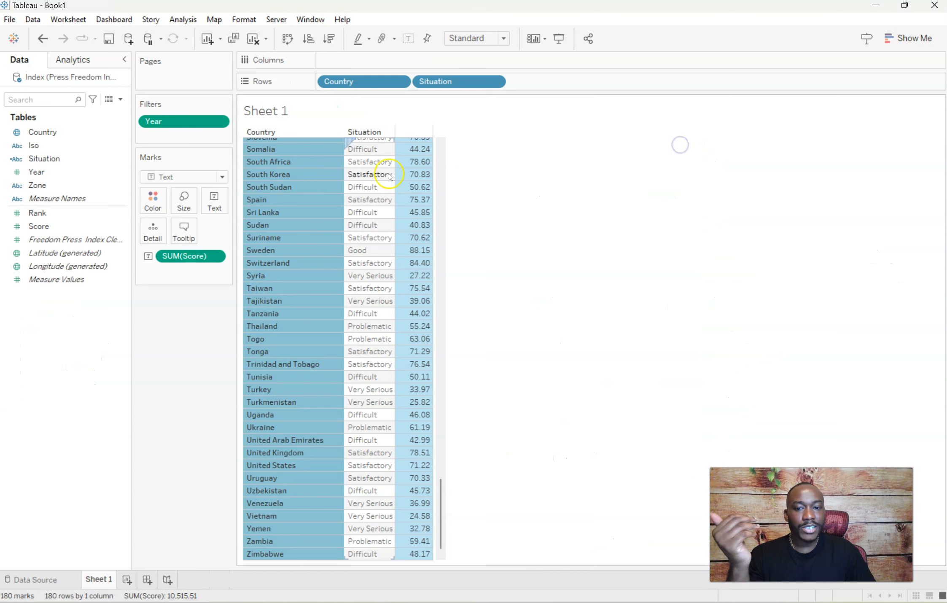
pyautogui.click(495, 164)
pyautogui.scroll(20, 498, 169)
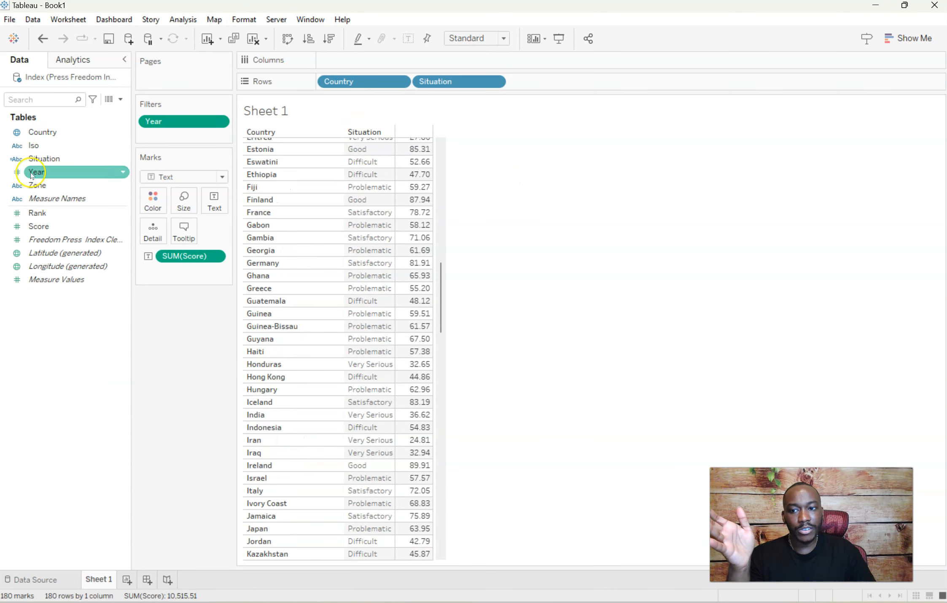
pyautogui.moveTo(37, 186); pyautogui.dragTo(319, 80)
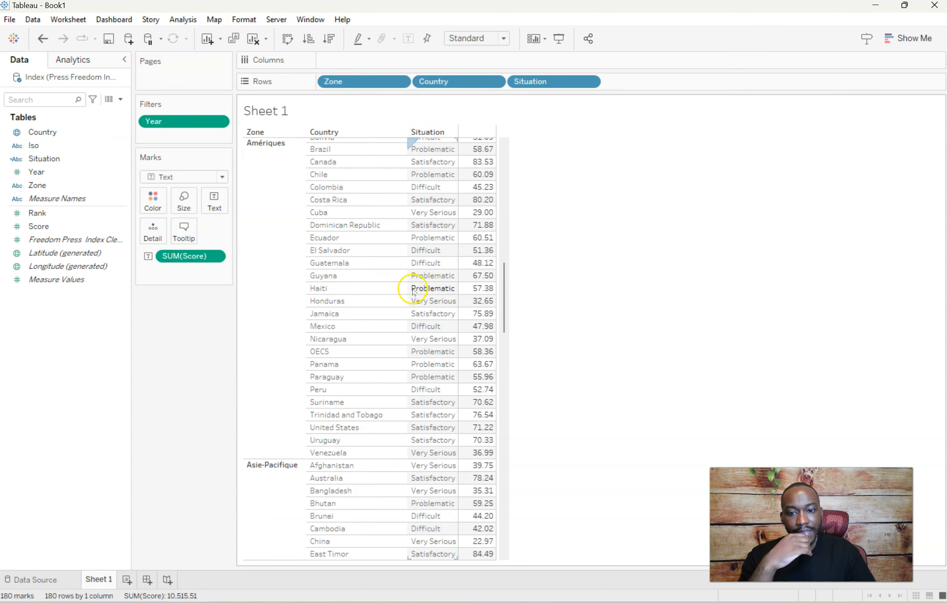
pyautogui.moveTo(503, 296); pyautogui.dragTo(522, 152)
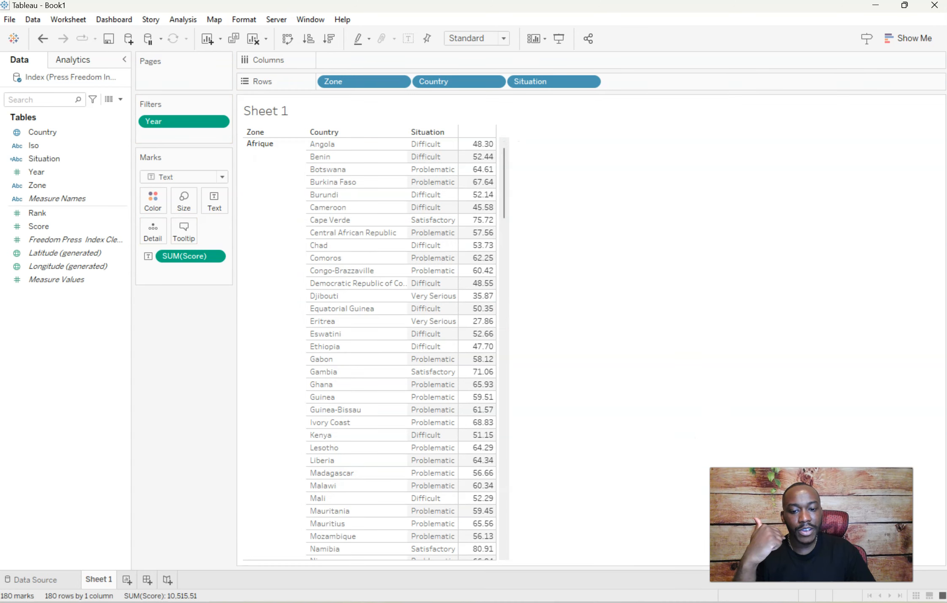
# - Switch back to the Beeswarm Generator page in the browser and look over its axis, size and force settings
pyautogui.moveTo(418, 602)
pyautogui.click(364, 560)
pyautogui.scroll(-3, 169, 328)
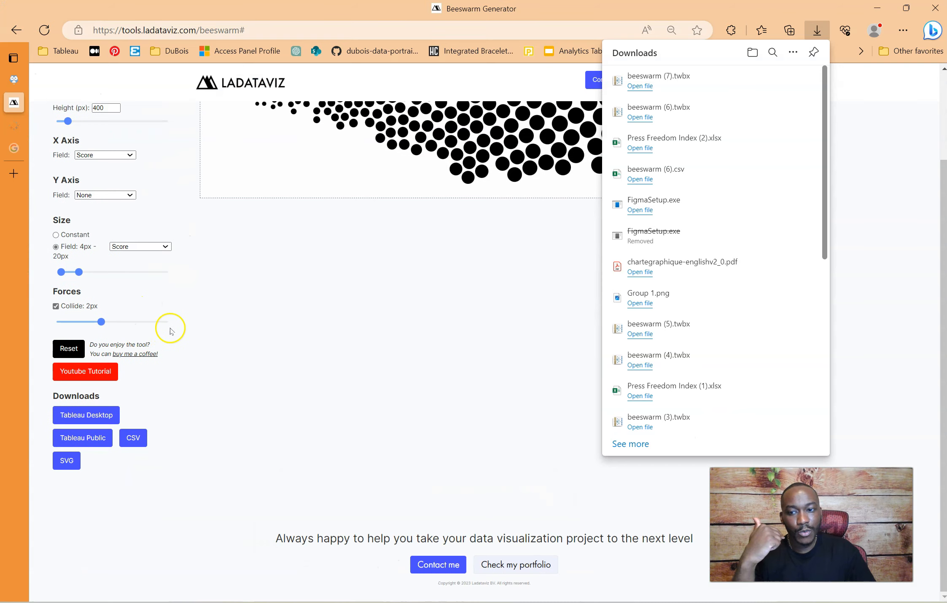
pyautogui.scroll(2, 169, 248)
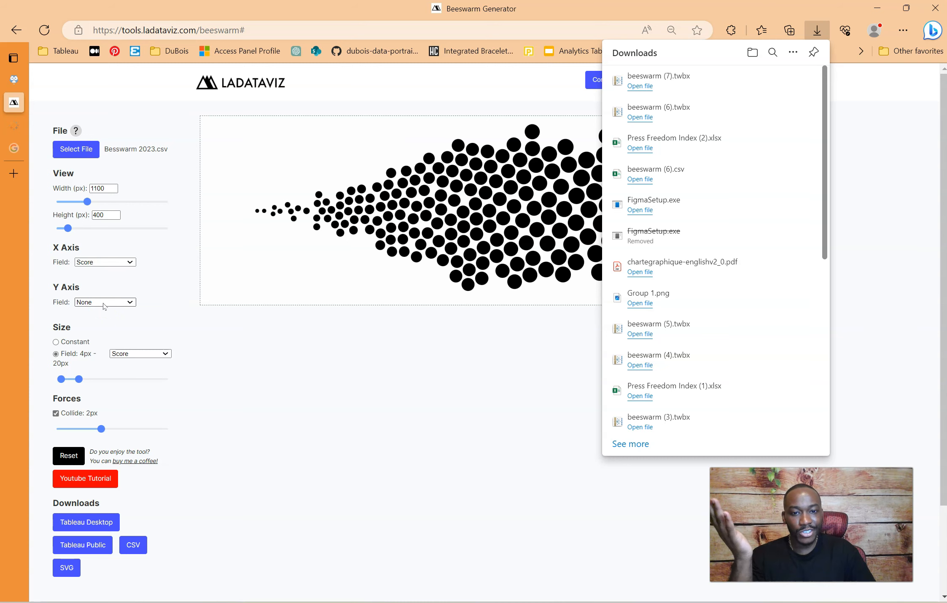
# - Switch to the Book1 workbook in Tableau, add an INDEX() calculation to the end of the rows and make it discrete
pyautogui.moveTo(474, 602)
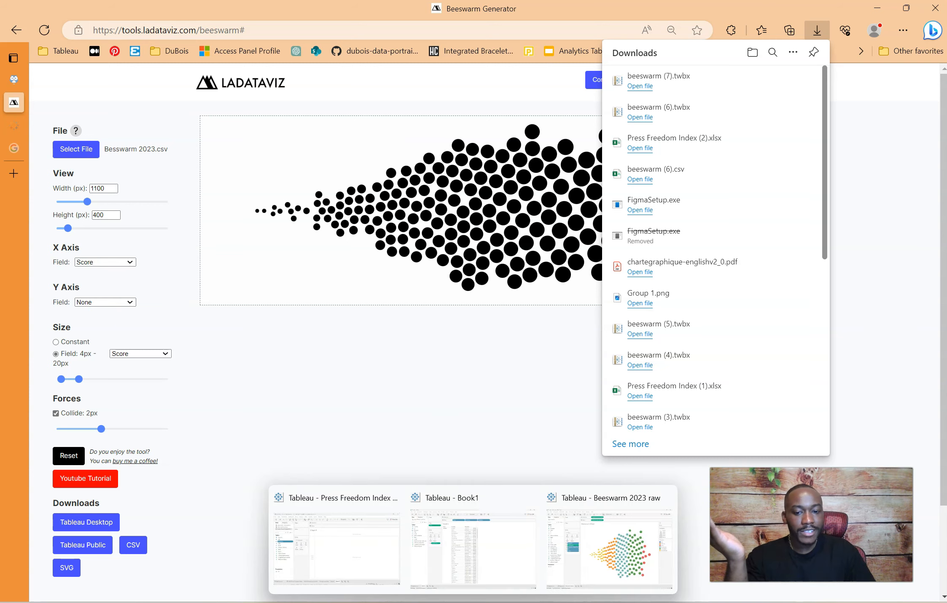
pyautogui.click(498, 541)
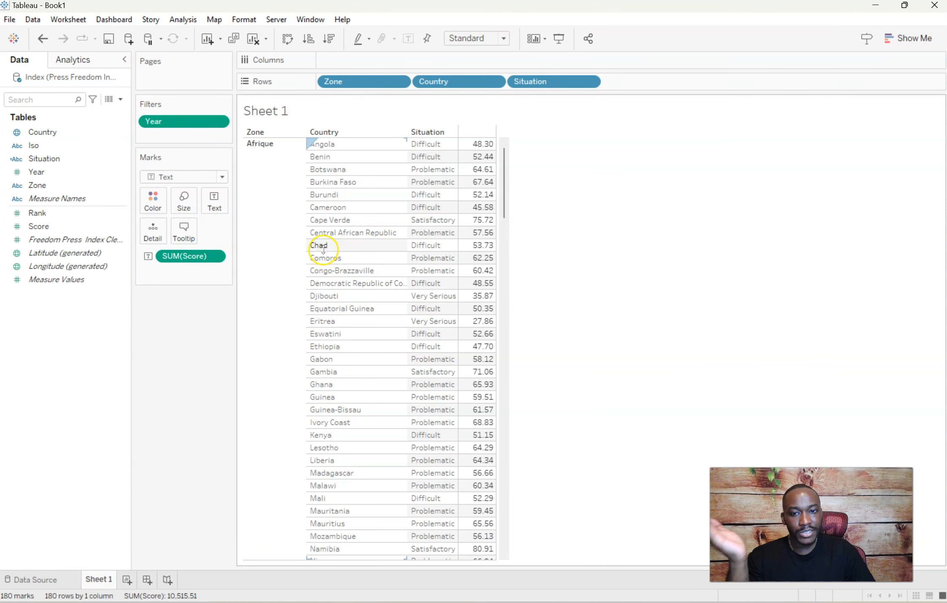
pyautogui.doubleClick(665, 80)
pyautogui.write('indec')
pyautogui.write('x')
pyautogui.press('Return')
pyautogui.press('Return')
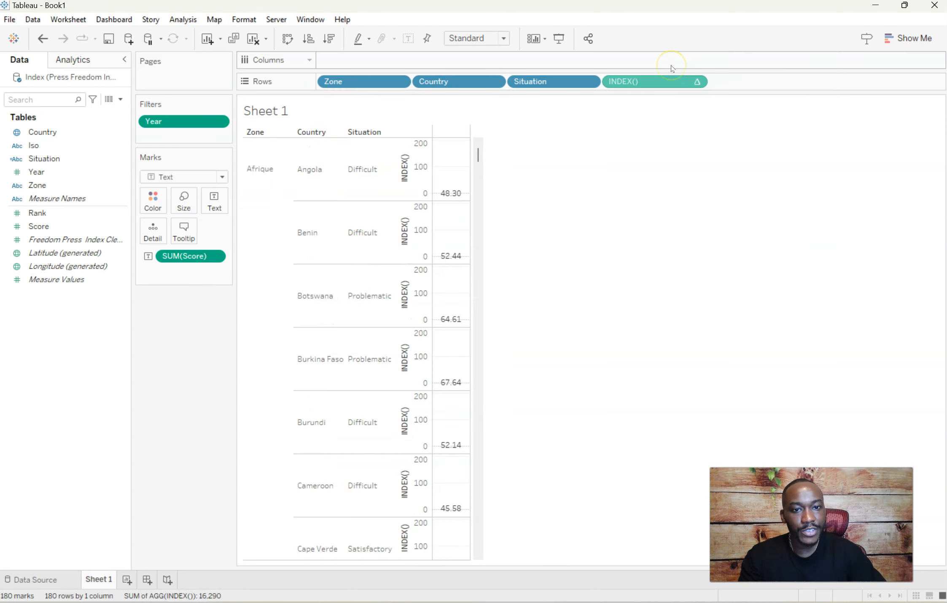
pyautogui.click(684, 82)
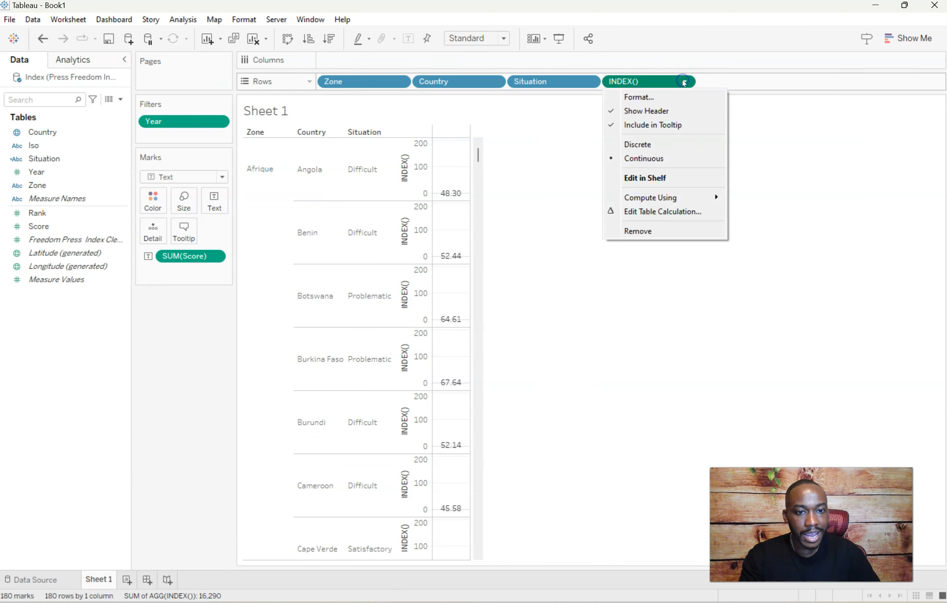
pyautogui.click(653, 143)
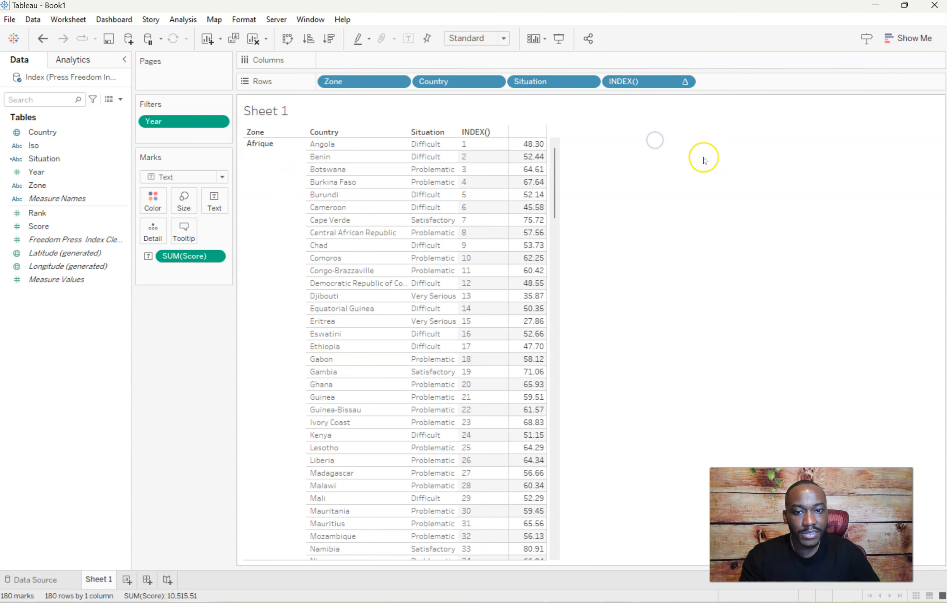
# - Compute INDEX() using specific dimensions Zone, Country and Situation at the Zone level, and place it directly after Zone in the rows
pyautogui.click(683, 83)
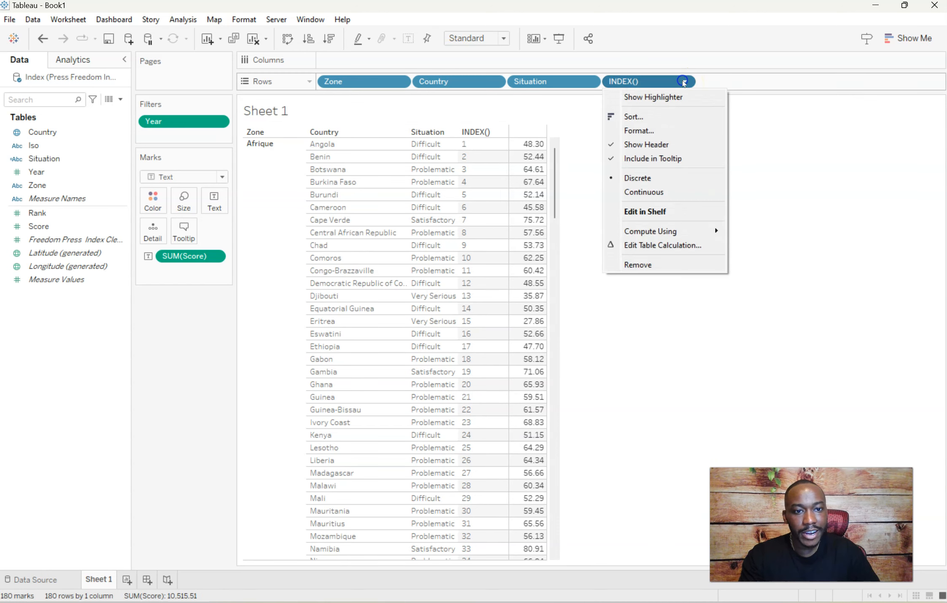
pyautogui.click(682, 242)
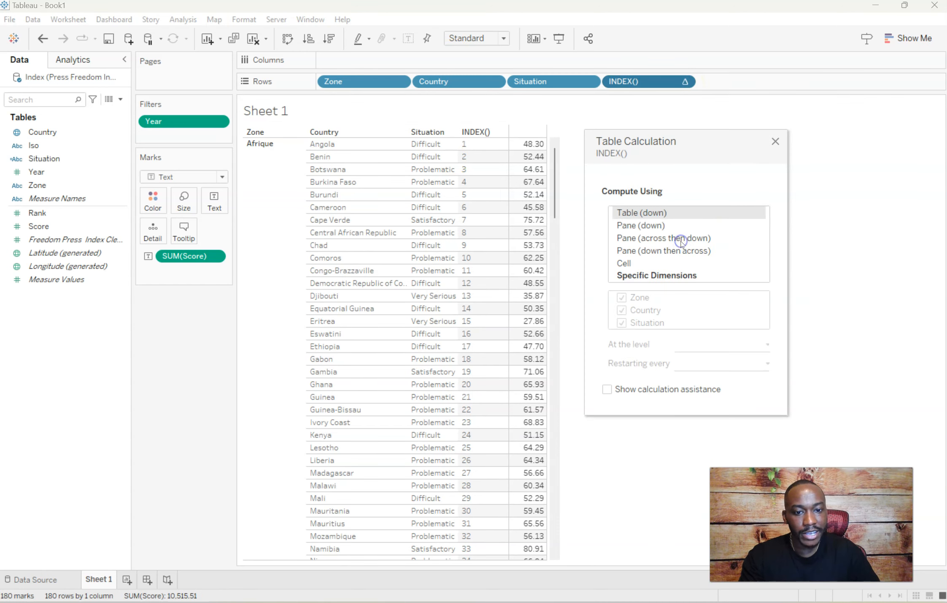
pyautogui.click(671, 275)
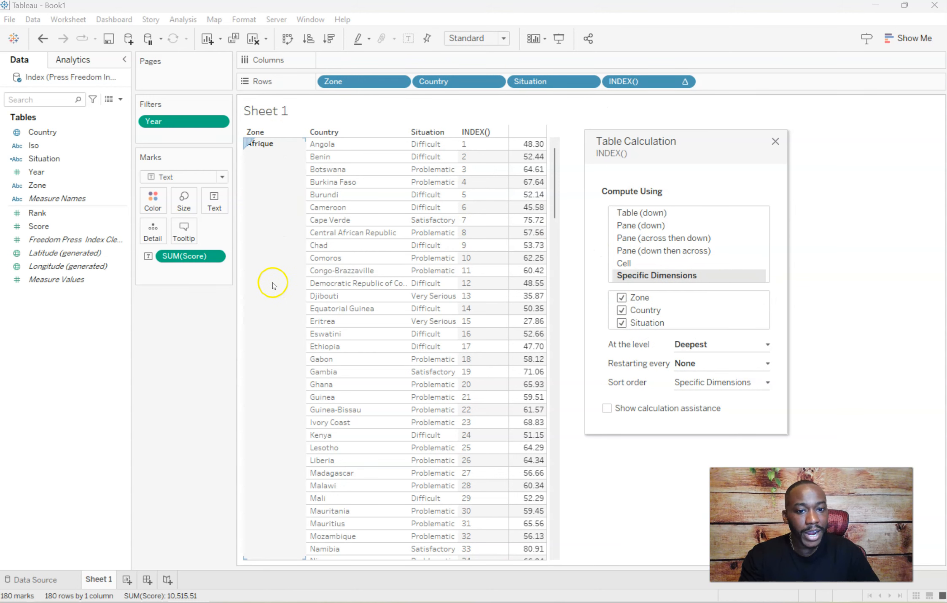
pyautogui.click(716, 345)
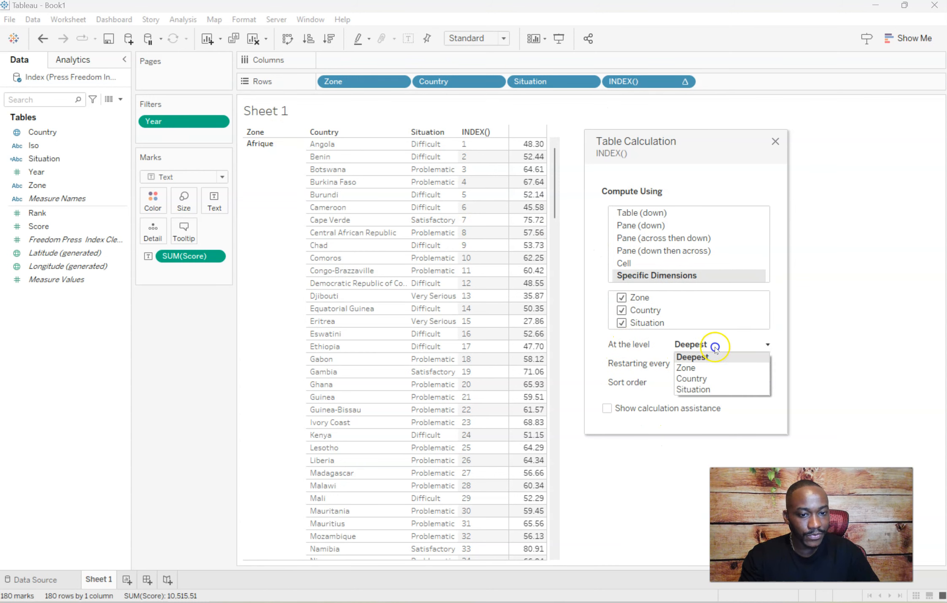
pyautogui.click(713, 367)
pyautogui.click(775, 142)
pyautogui.moveTo(624, 82); pyautogui.dragTo(418, 81)
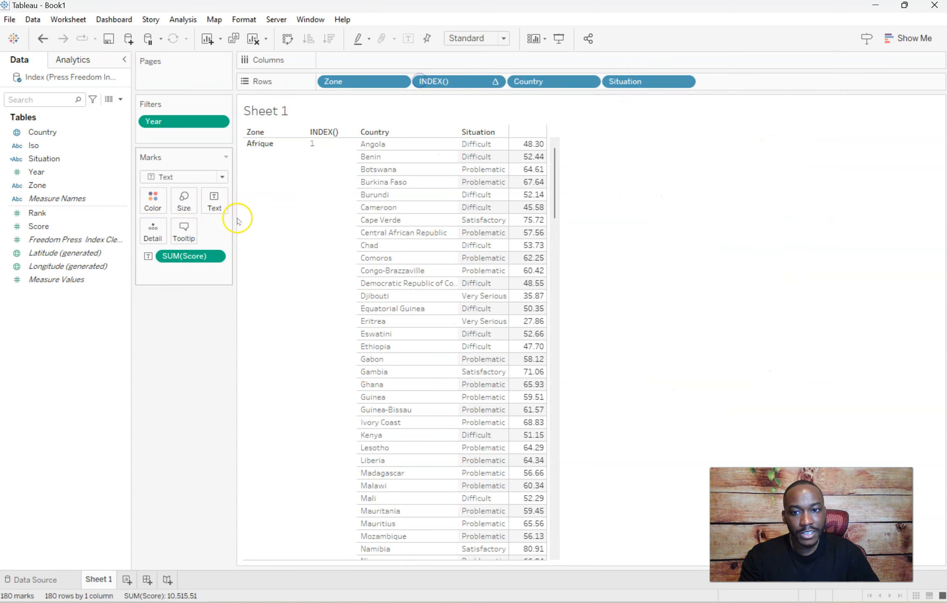
# - Look through the whole table to check which index number each zone has from Afrique to UE Balkans
pyautogui.click(909, 194)
pyautogui.scroll(-4, 899, 181)
pyautogui.scroll(-12, 899, 182)
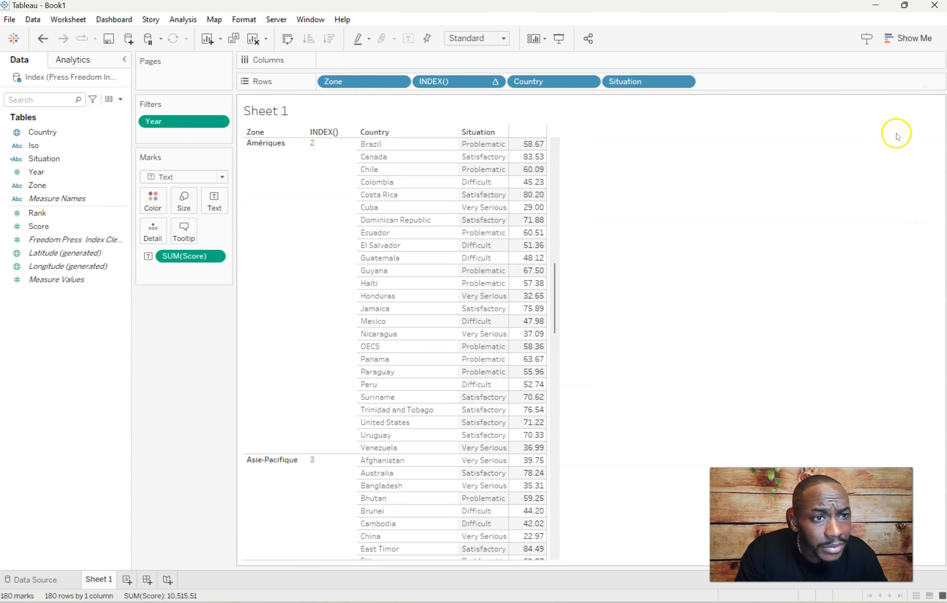
pyautogui.scroll(-10, 320, 253)
pyautogui.scroll(12, 299, 319)
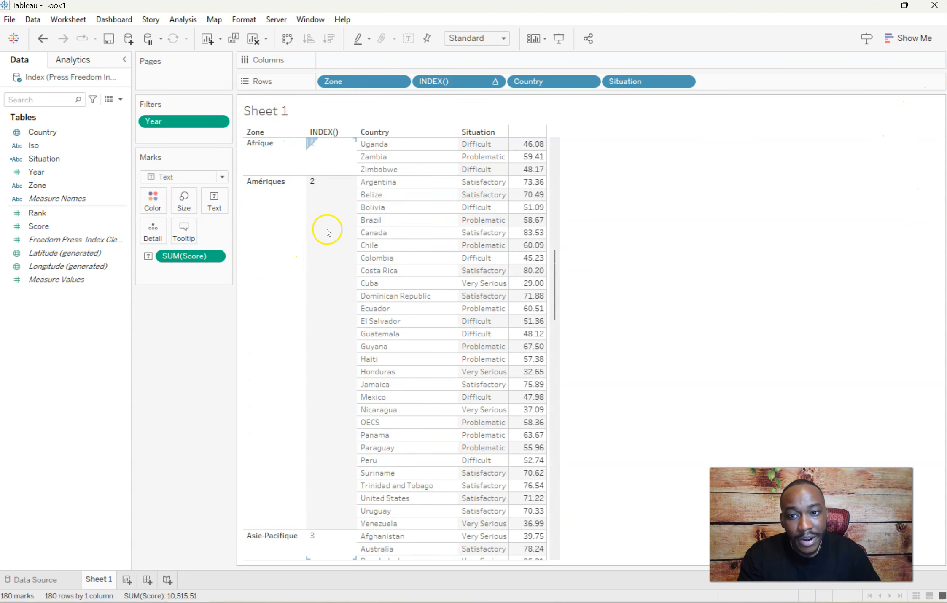
pyautogui.scroll(-15, 327, 233)
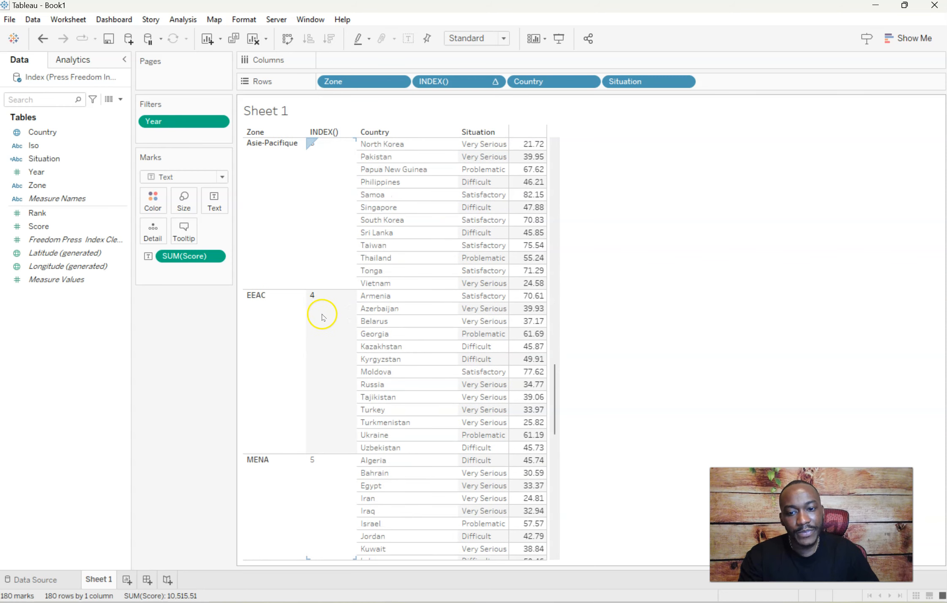
pyautogui.scroll(-6, 326, 318)
pyautogui.scroll(-5, 333, 305)
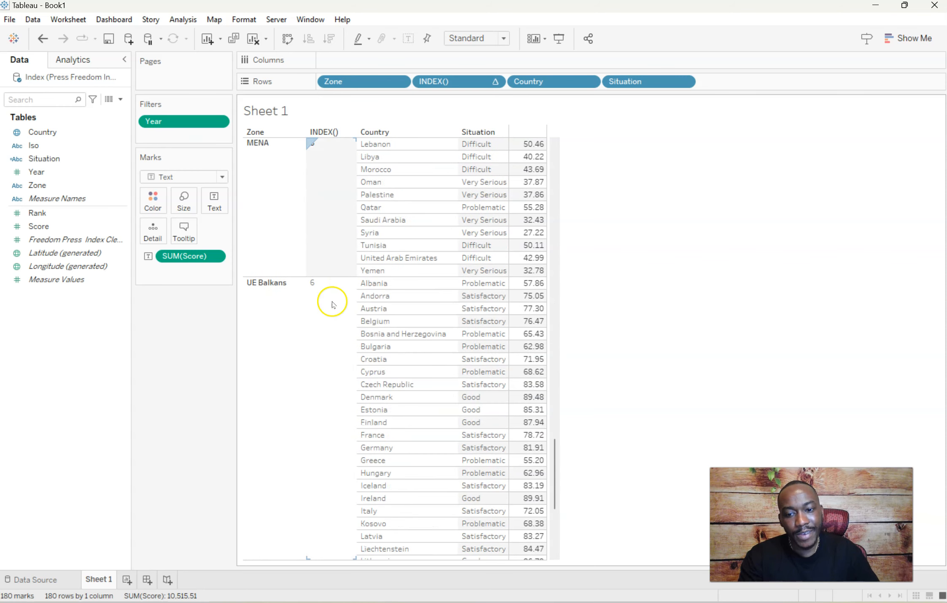
pyautogui.scroll(-6, 332, 356)
pyautogui.scroll(20, 339, 348)
pyautogui.scroll(20, 348, 345)
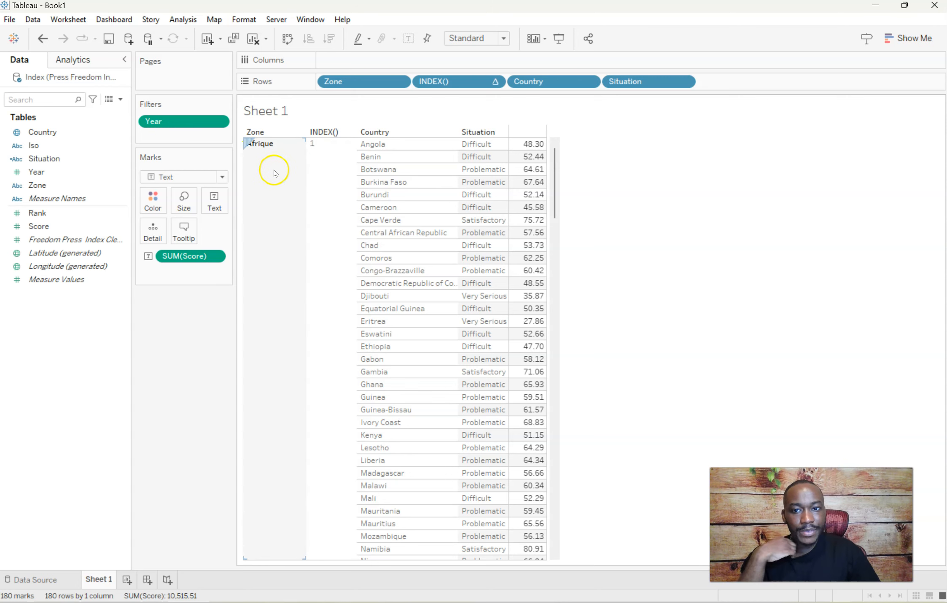
# - Select all zones from Afrique to UE Balkans and open the underlying summary data for the selected marks
pyautogui.click(271, 150)
pyautogui.moveTo(556, 159); pyautogui.dragTo(548, 584)
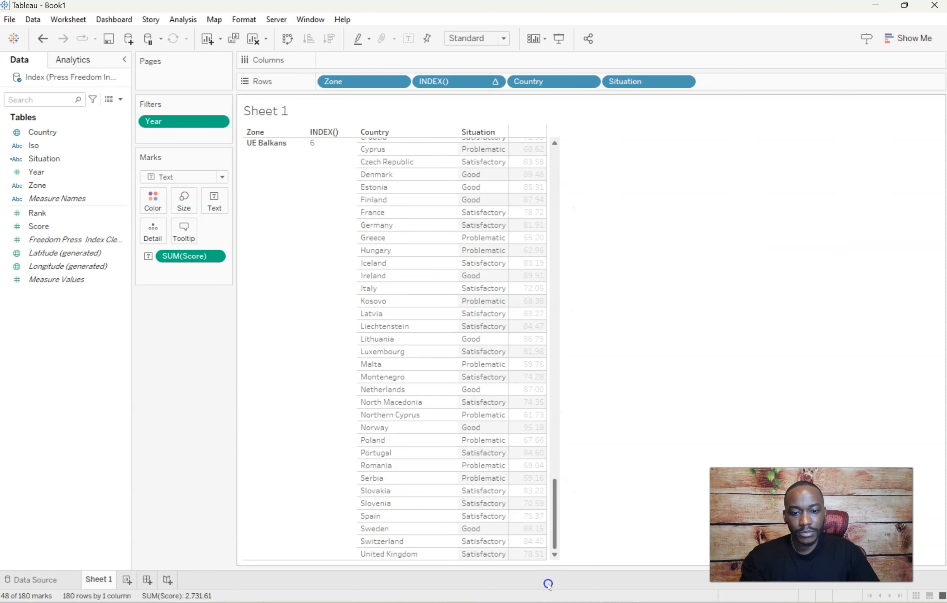
pyautogui.click(277, 478)
pyautogui.moveTo(556, 493); pyautogui.dragTo(584, 104)
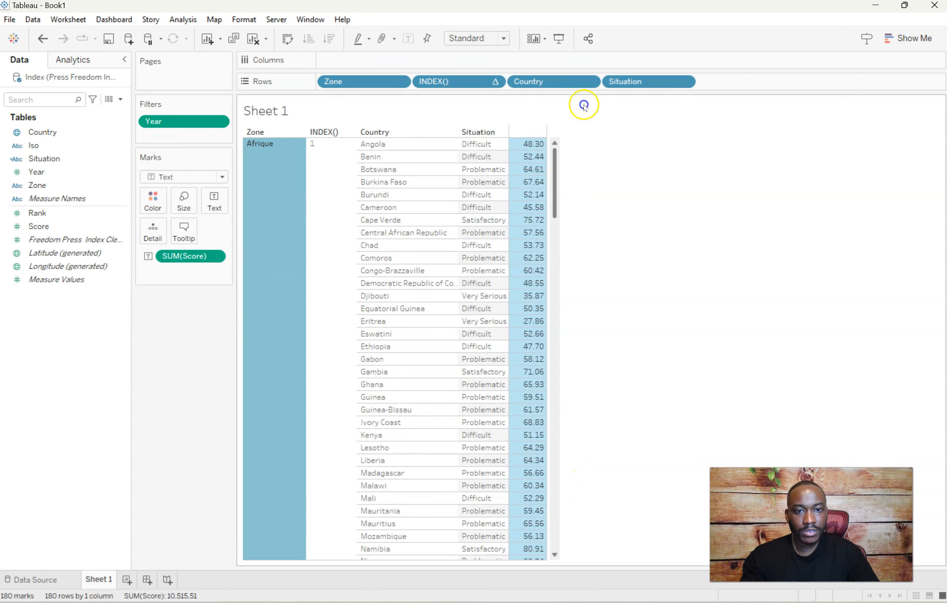
pyautogui.rightClick(526, 144)
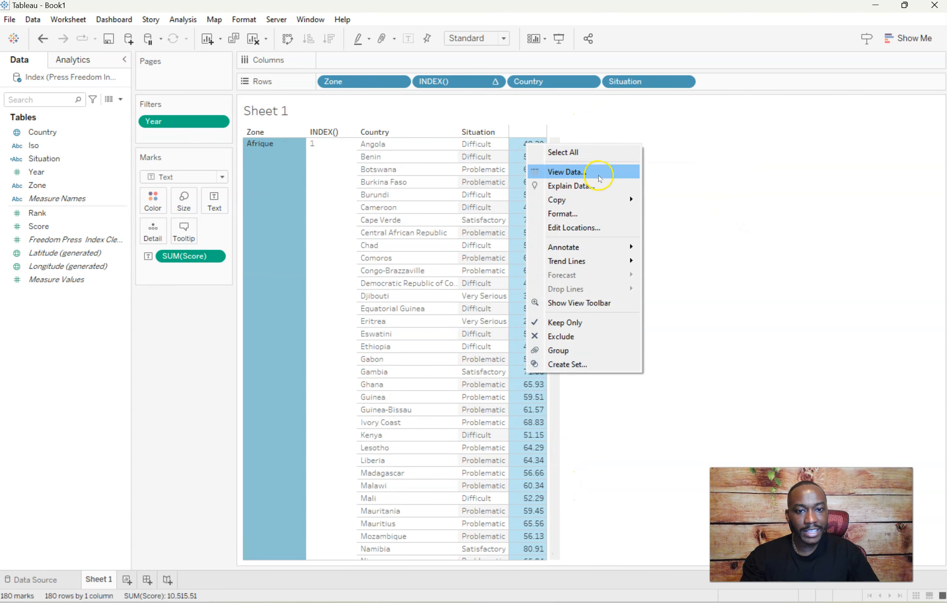
pyautogui.click(592, 172)
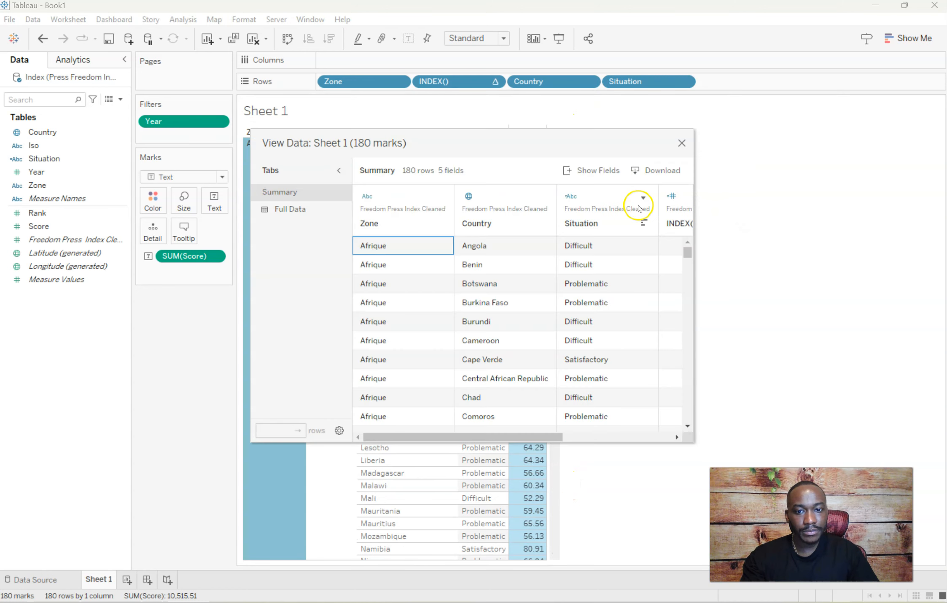
# - Export the summary data to the Desktop as a CSV file named bees zone 2023, and close the data window
pyautogui.click(657, 171)
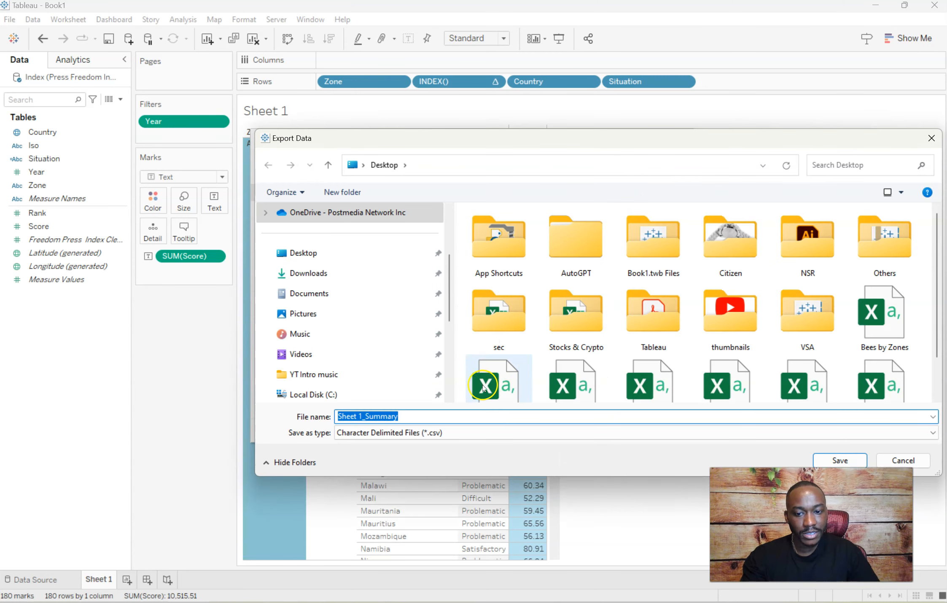
pyautogui.write('be')
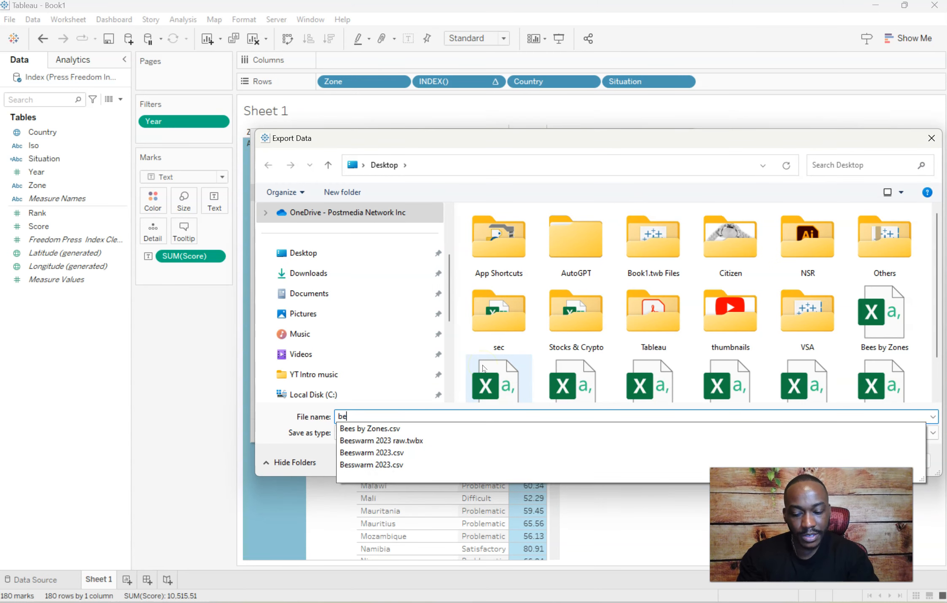
pyautogui.write('es zon')
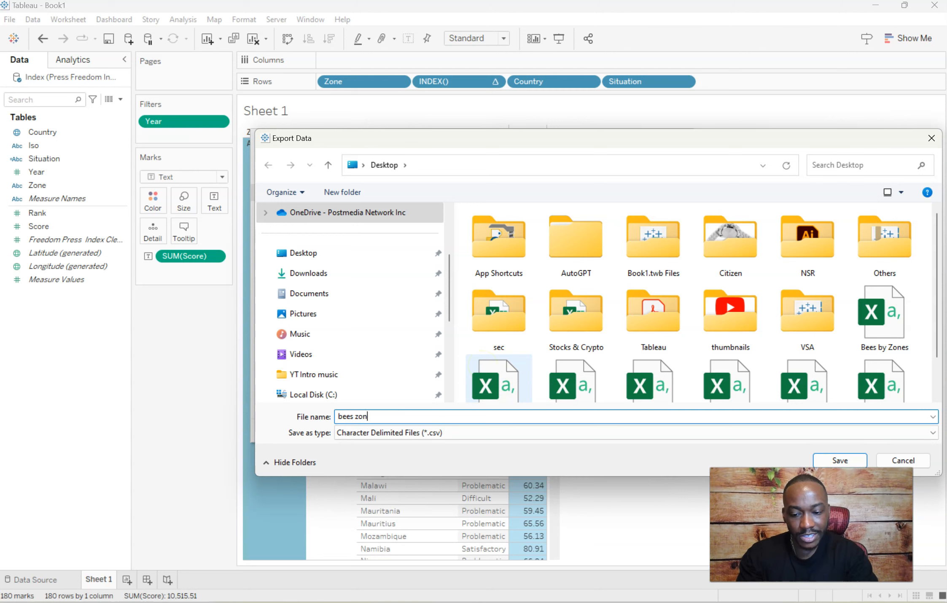
pyautogui.write('e 2023')
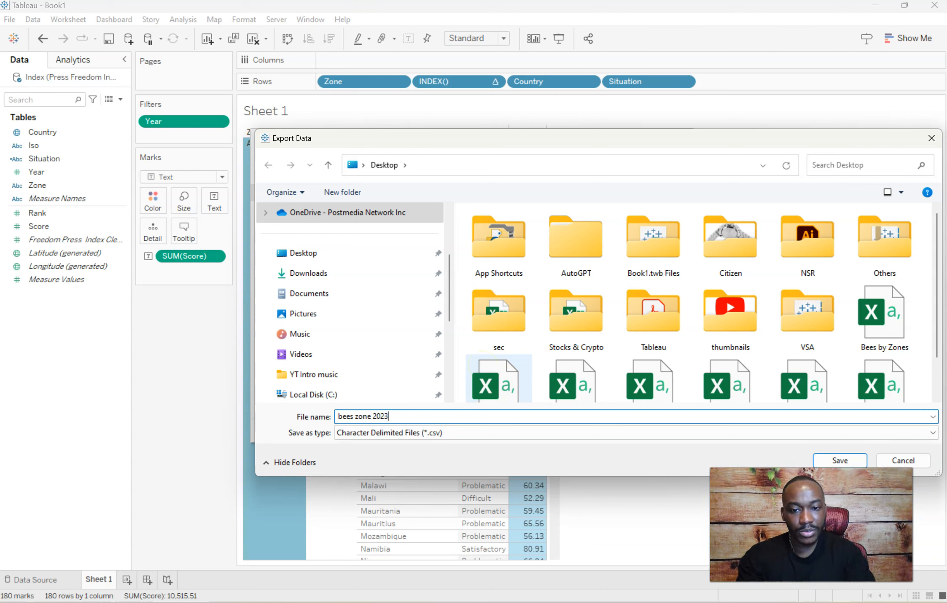
pyautogui.click(843, 464)
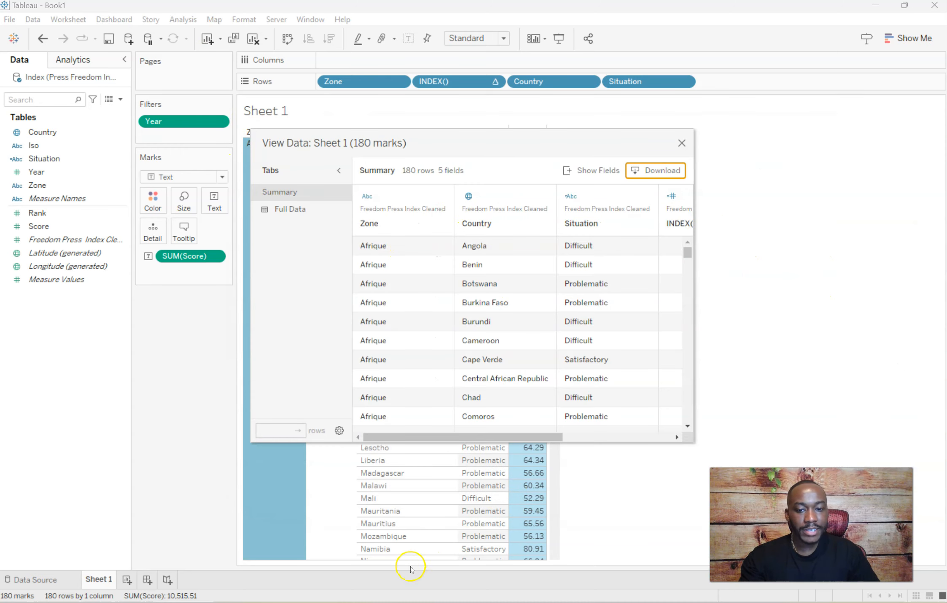
pyautogui.click(682, 144)
# - Switch to File Explorer and open the Desktop folder
pyautogui.moveTo(333, 601)
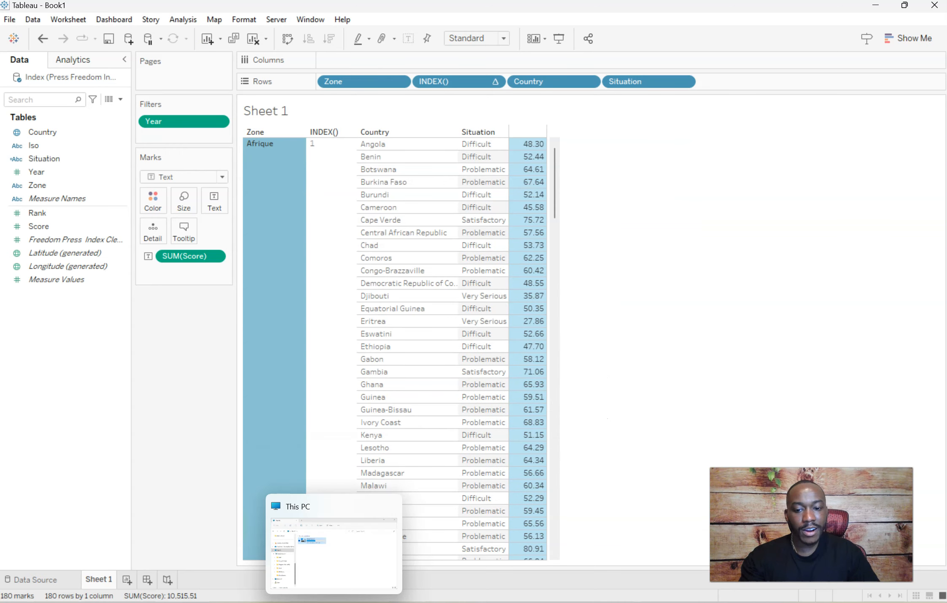
pyautogui.click(342, 561)
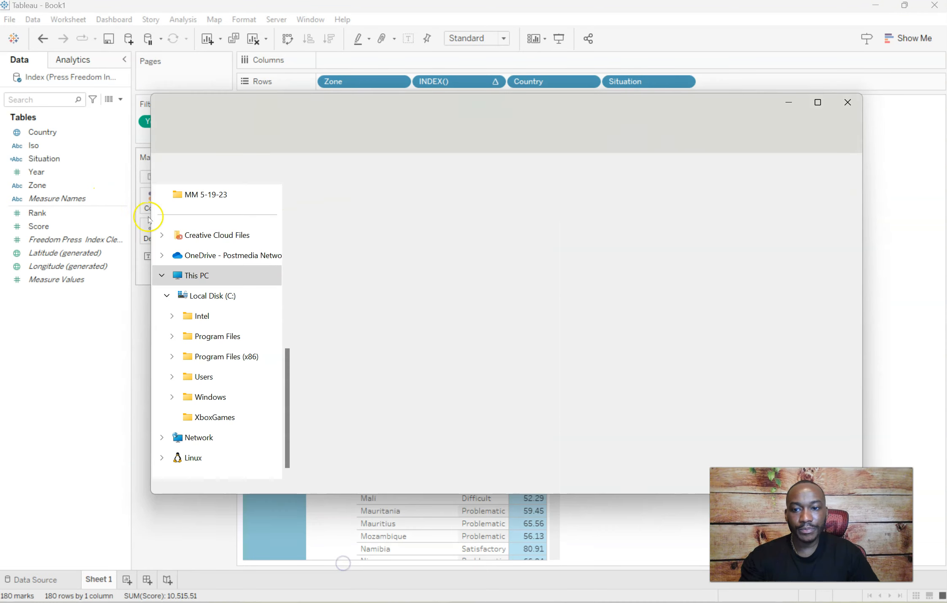
pyautogui.scroll(5, 229, 258)
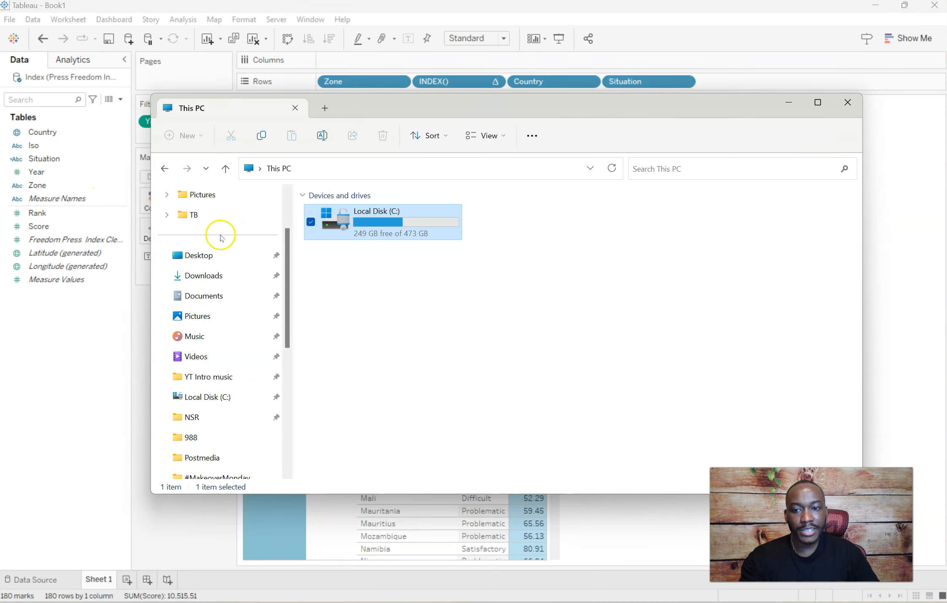
pyautogui.click(207, 255)
# - Search the Desktop folder for "bees zones" and clear the search
pyautogui.click(663, 167)
pyautogui.write('bees zones')
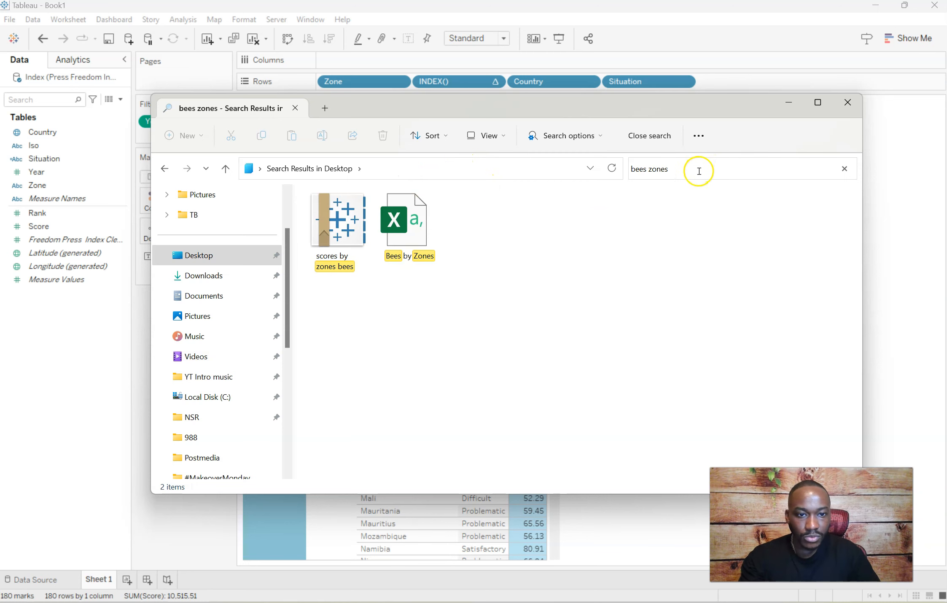
pyautogui.moveTo(699, 171); pyautogui.dragTo(622, 171)
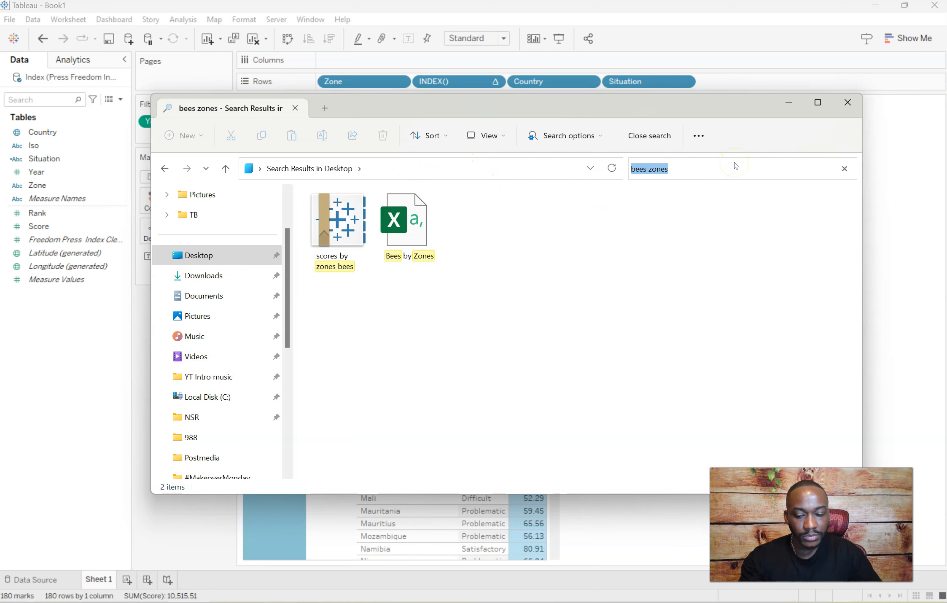
pyautogui.press('BackSpace')
# - Find and open the bees zone 2023 CSV on the Desktop, and close Document Recovery, removing the recovered files
pyautogui.scroll(-10, 548, 379)
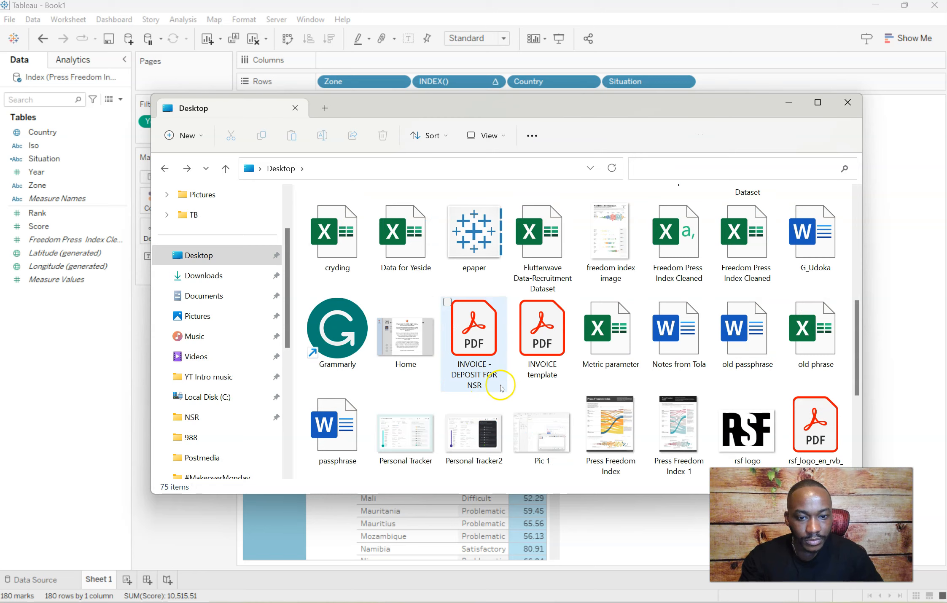
pyautogui.scroll(-5, 592, 356)
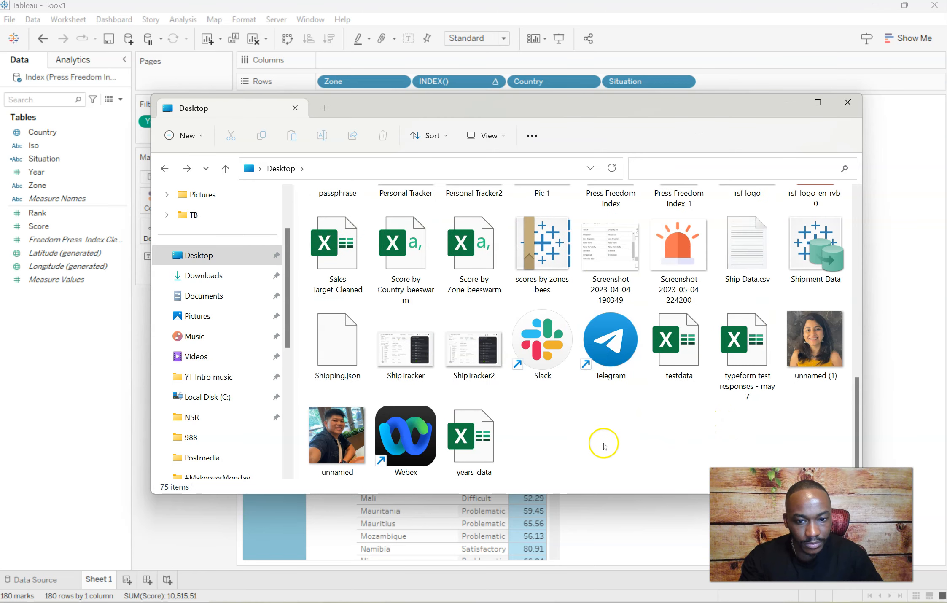
pyautogui.scroll(5, 359, 295)
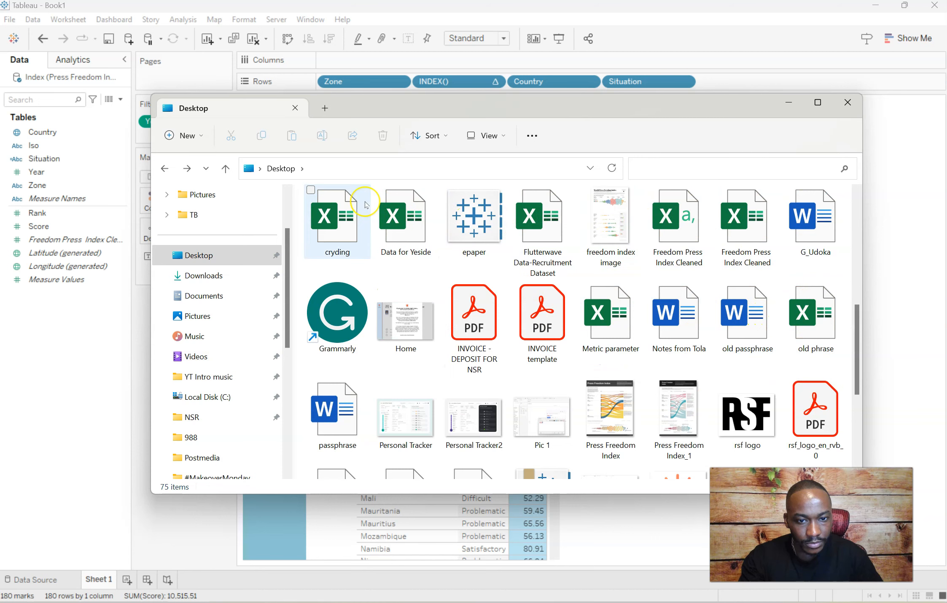
pyautogui.scroll(5, 365, 206)
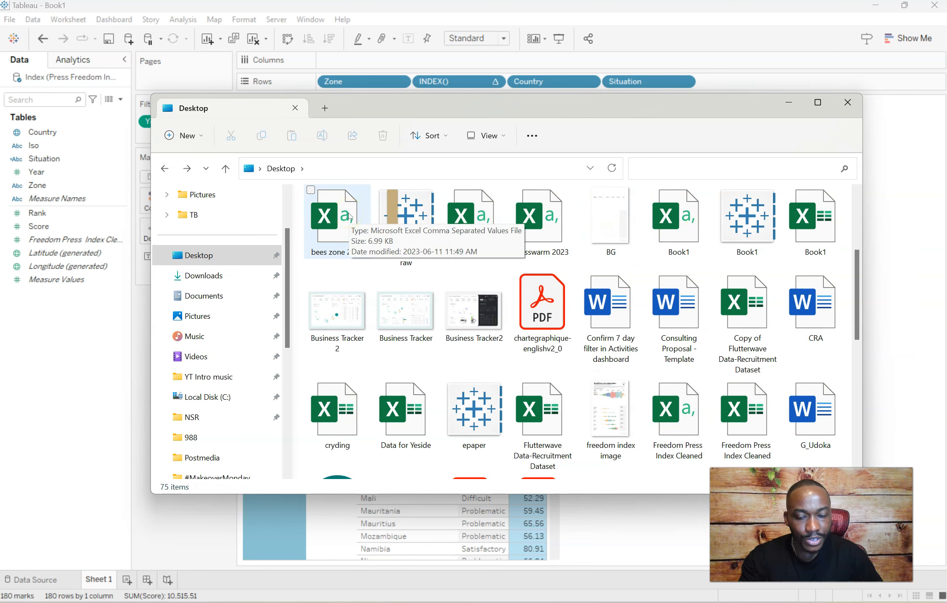
pyautogui.doubleClick(349, 215)
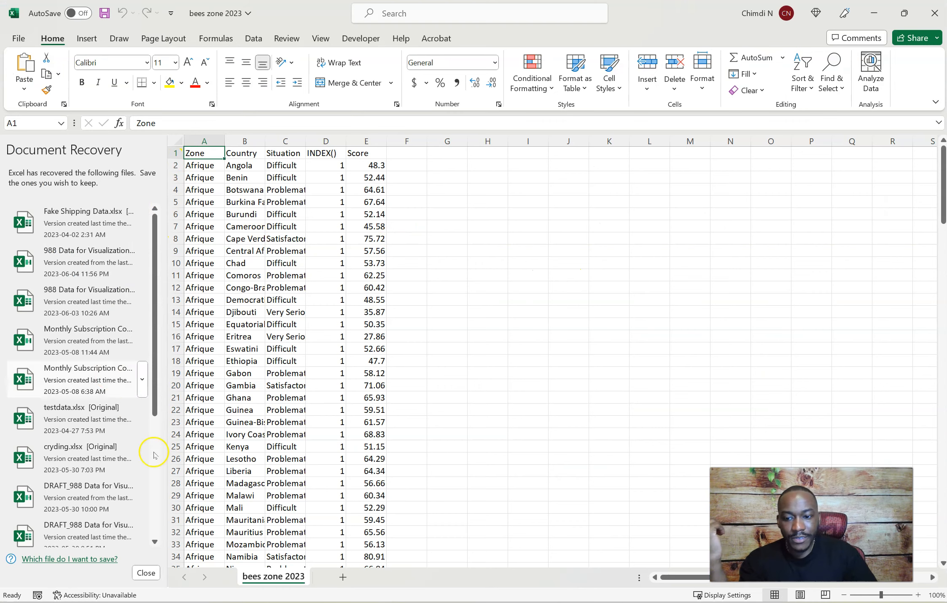
pyautogui.click(146, 573)
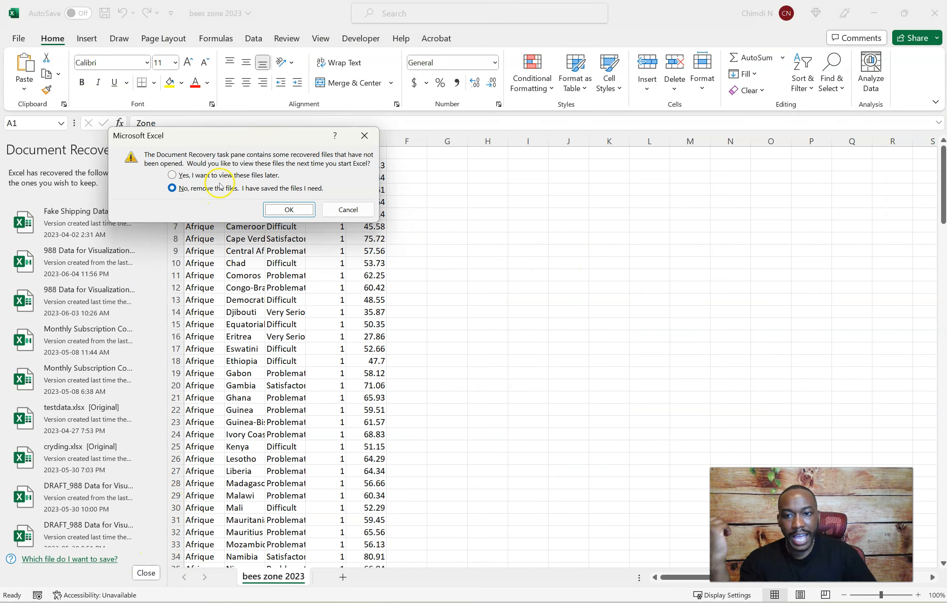
pyautogui.click(292, 209)
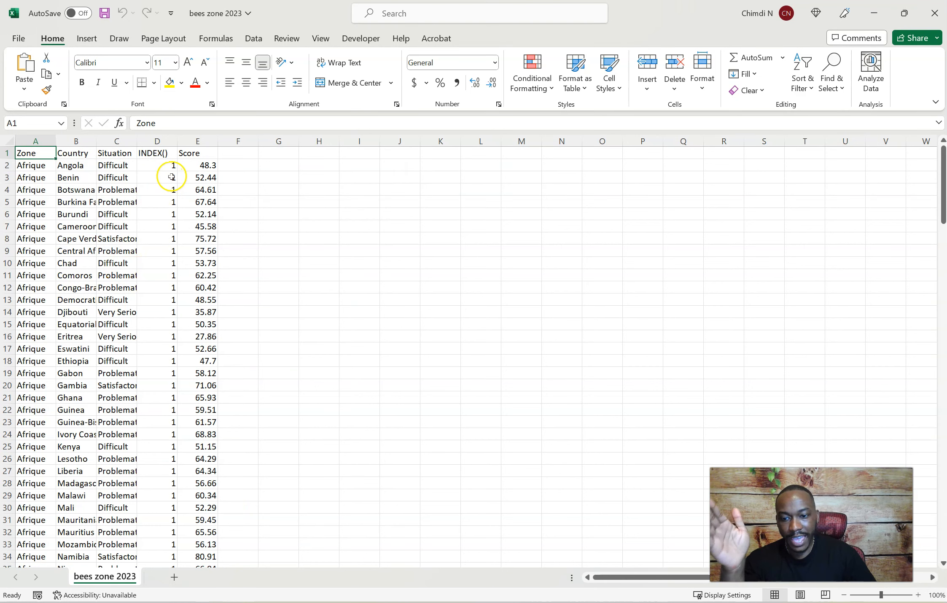
# - Review the INDEX() values assigned to each zone through the whole sheet
pyautogui.scroll(-9, 171, 177)
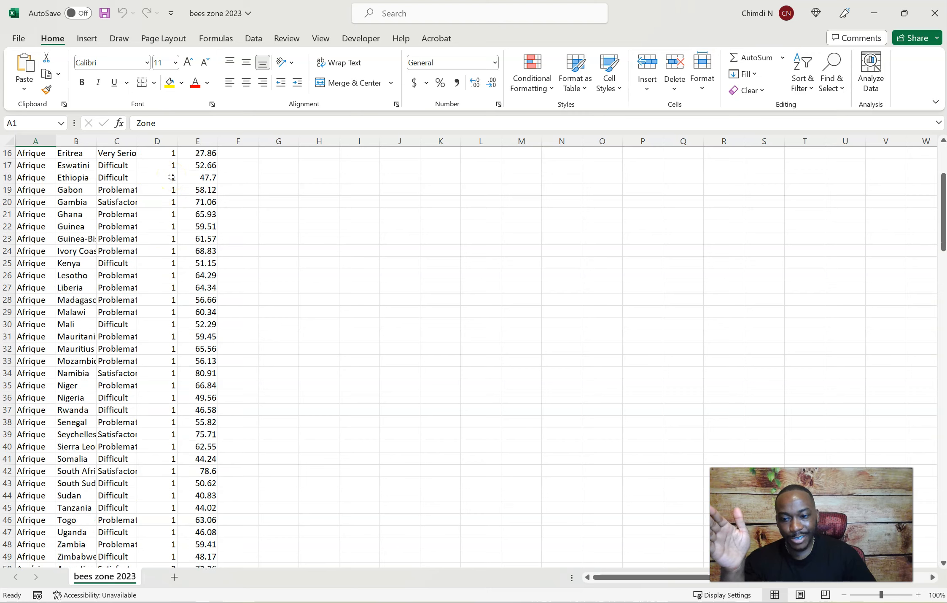
pyautogui.scroll(-20, 193, 362)
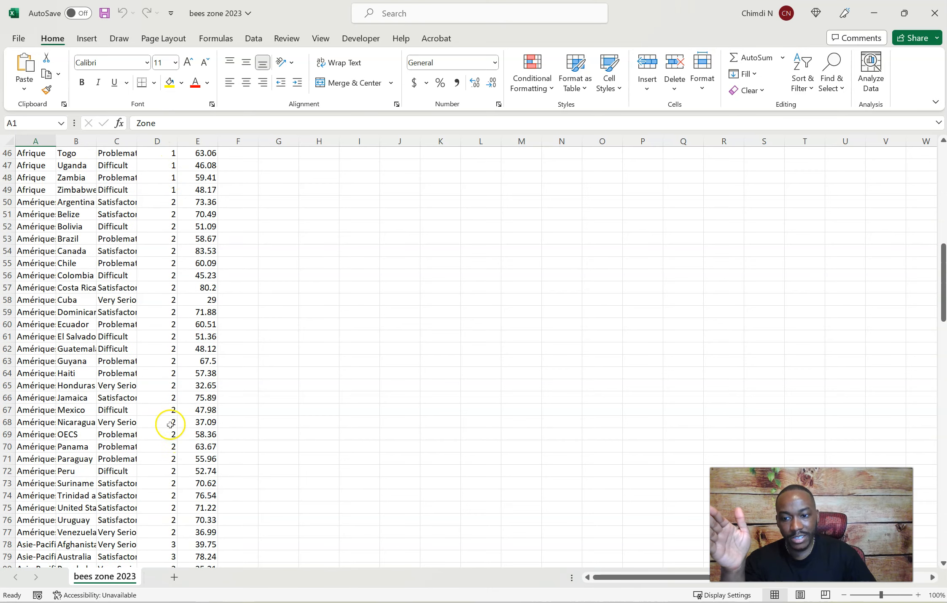
pyautogui.scroll(-11, 341, 467)
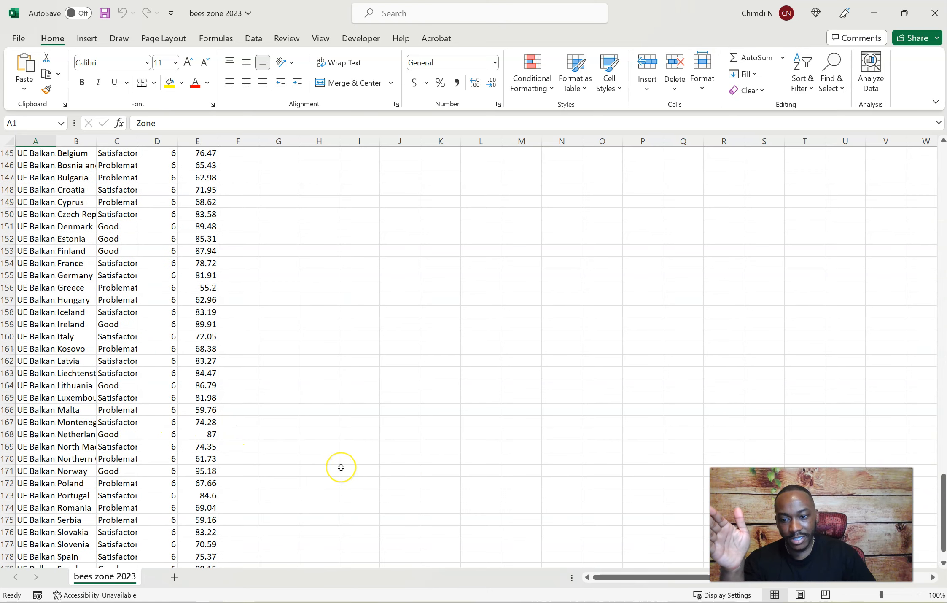
pyautogui.scroll(1, 340, 467)
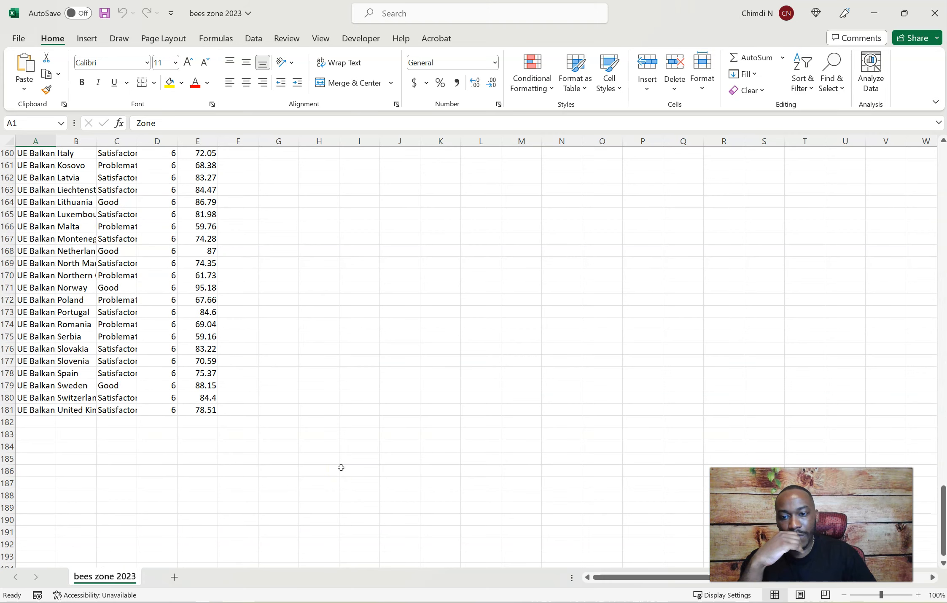
pyautogui.scroll(5, 341, 467)
pyautogui.scroll(14, 341, 468)
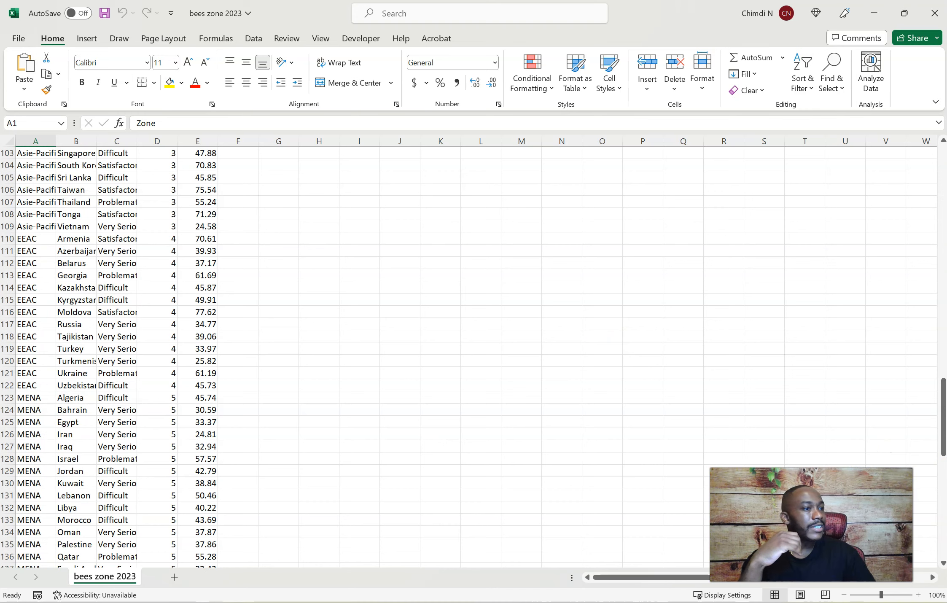
# - Bring up the finished Tableau dashboard, examine the zone order in Press Freedom Index Scores by Country Zones, and move its window away
pyautogui.hotkey('alt', 'Tab')
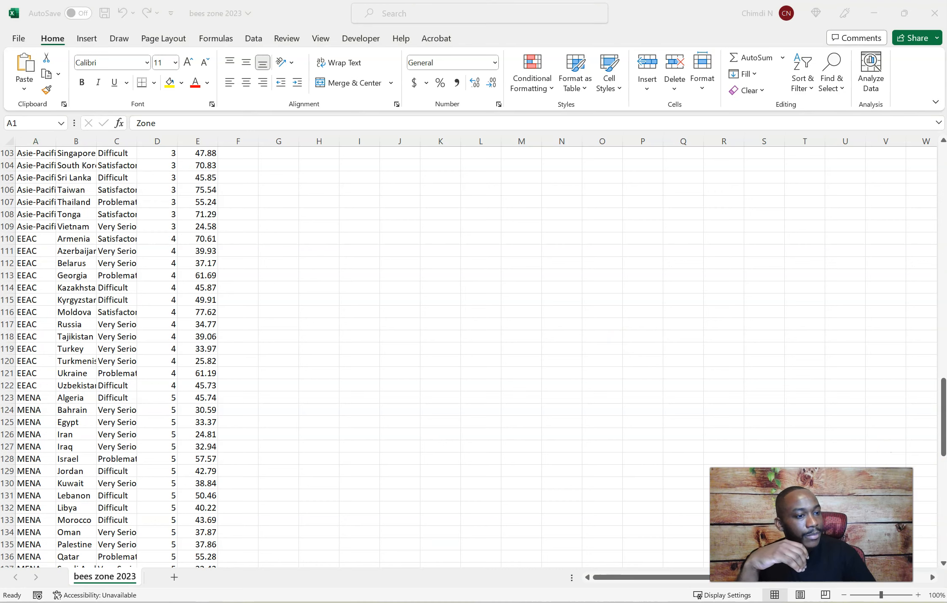
pyautogui.moveTo(945, 82); pyautogui.dragTo(305, 18)
pyautogui.moveTo(751, 148); pyautogui.dragTo(721, 274)
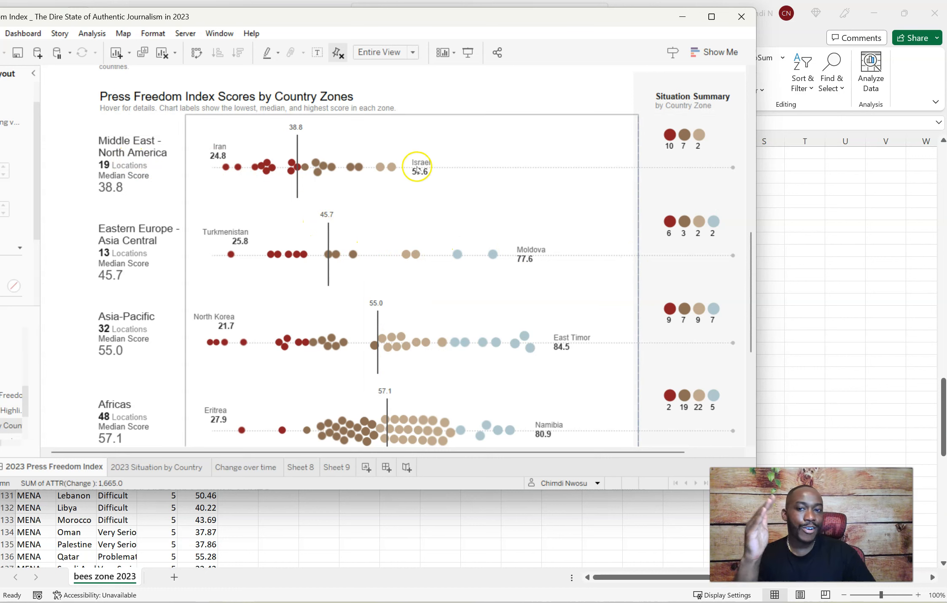
pyautogui.scroll(-1, 491, 308)
pyautogui.scroll(-2, 492, 318)
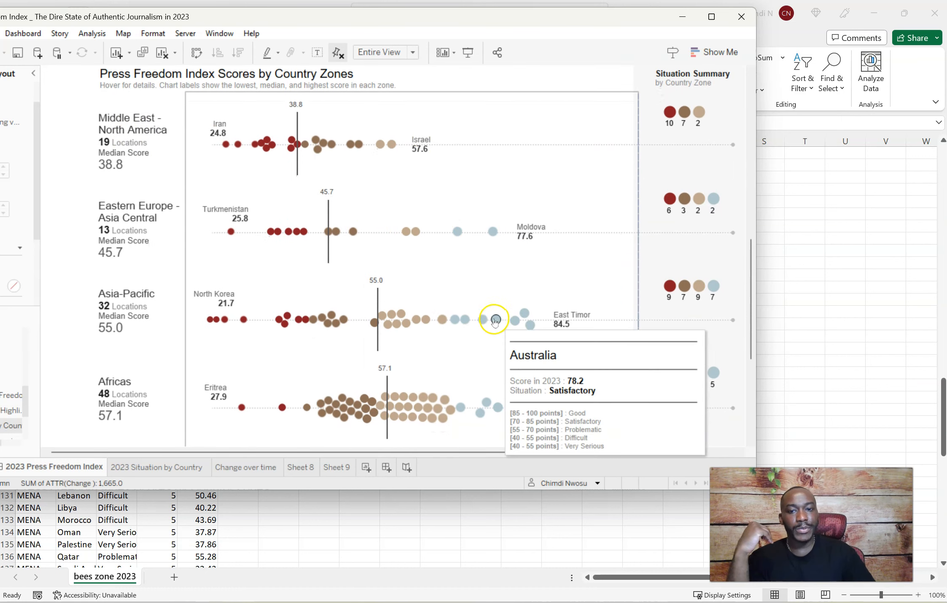
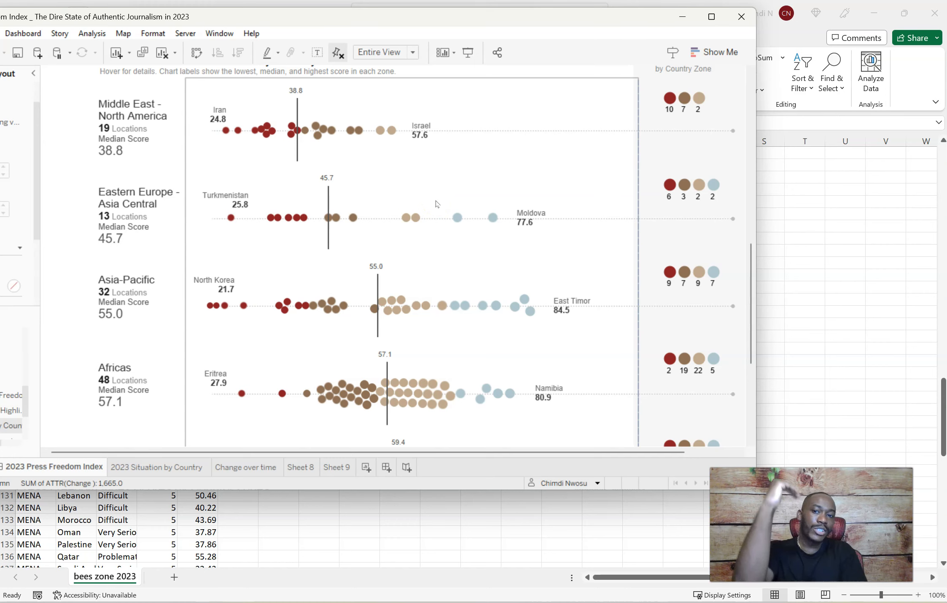
pyautogui.moveTo(264, 20); pyautogui.dragTo(946, 106)
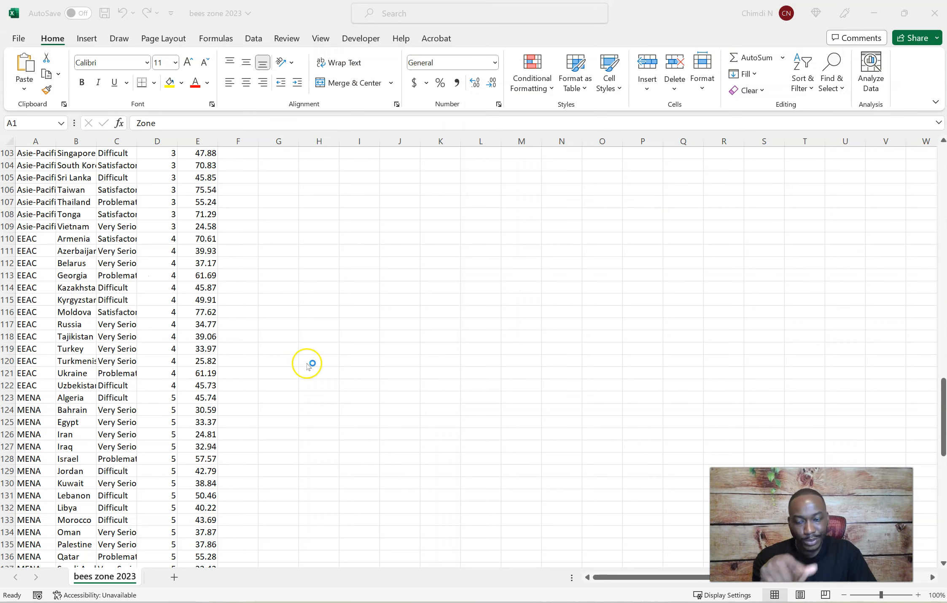
# - Set the INDEX() value to 6 for all Afrique rows, filling D2 down to D49
pyautogui.scroll(9, 274, 304)
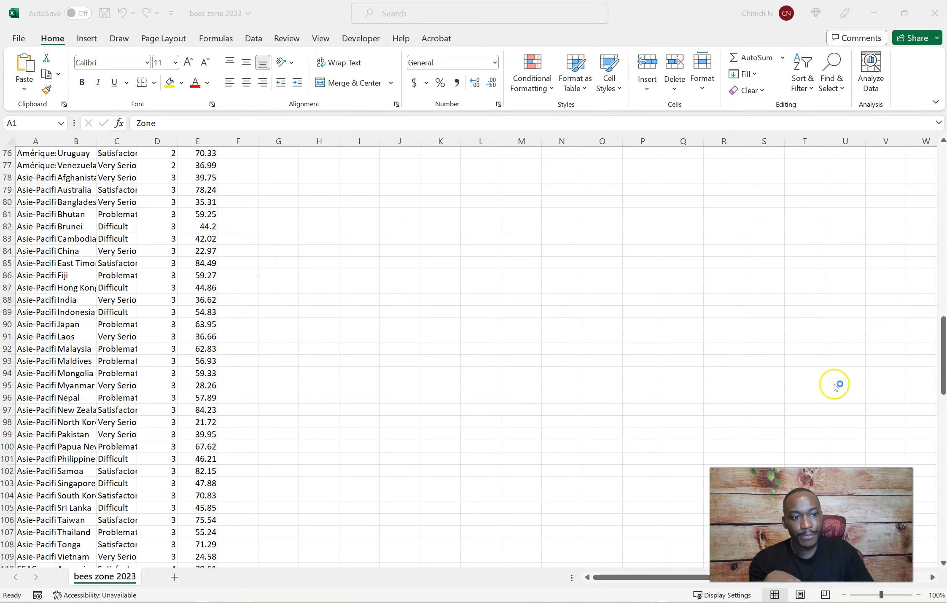
pyautogui.click(944, 362)
pyautogui.moveTo(944, 361); pyautogui.dragTo(944, 191)
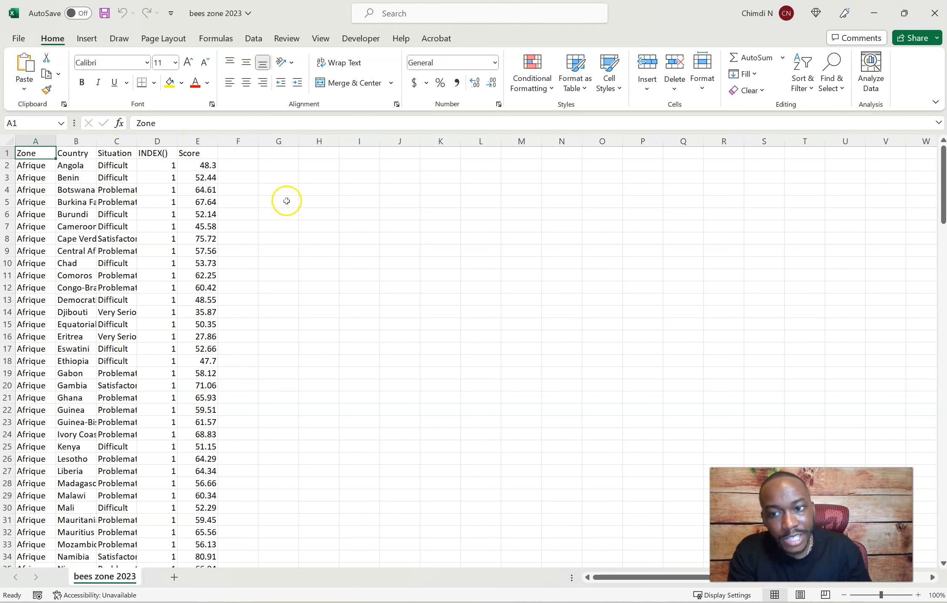
pyautogui.click(164, 165)
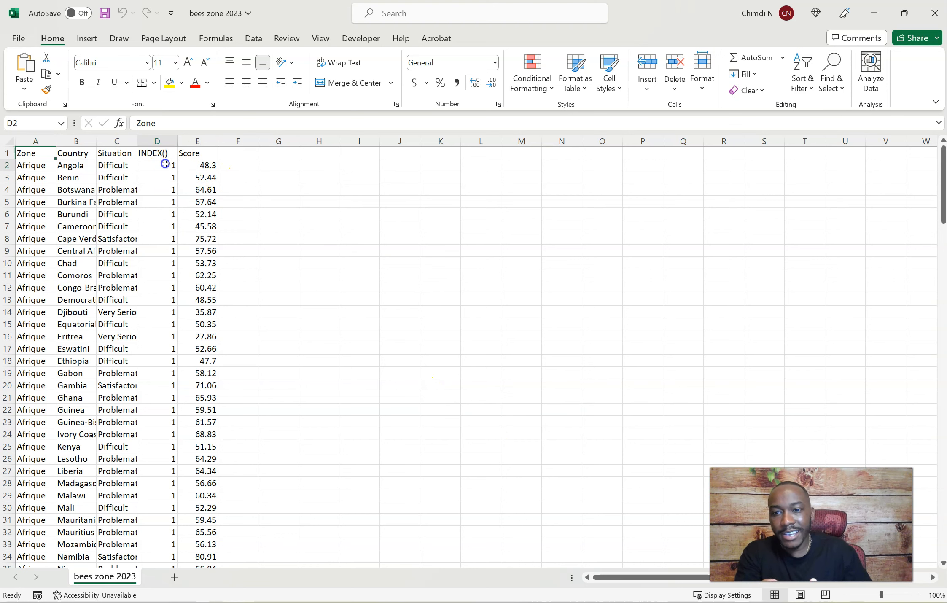
pyautogui.write('6')
pyautogui.press('Return')
pyautogui.click(169, 164)
pyautogui.moveTo(178, 170); pyautogui.dragTo(172, 276)
# - Set the INDEX() value to 5 for all Amériques rows, filling D50 down to D77
pyautogui.click(144, 289)
pyautogui.write('5')
pyautogui.click(223, 296)
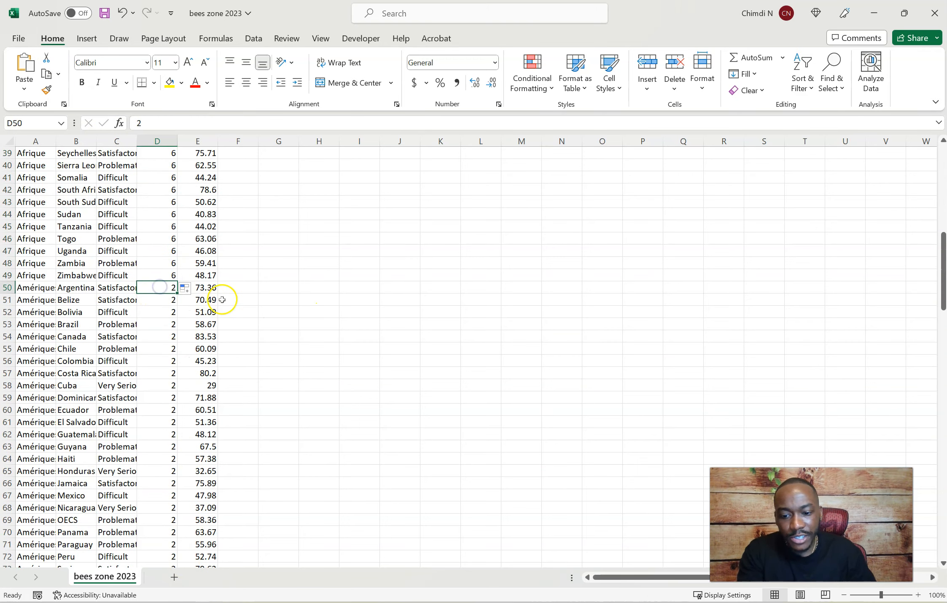
pyautogui.click(348, 313)
pyautogui.click(176, 289)
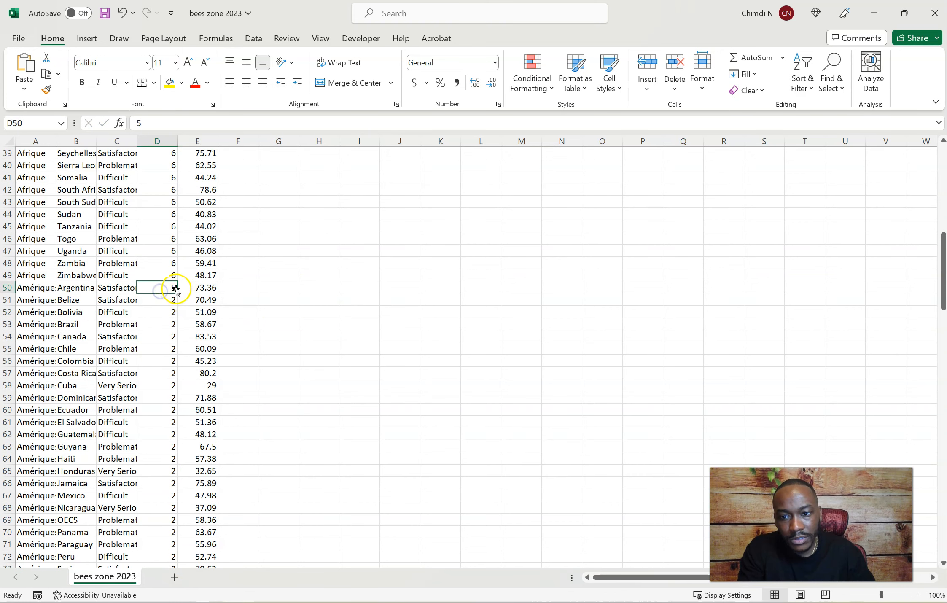
pyautogui.moveTo(177, 292); pyautogui.dragTo(179, 398)
# - Set the INDEX() value to 4 for all Asie-Pacifique rows, filling D78 down to D109
pyautogui.scroll(-3, 317, 388)
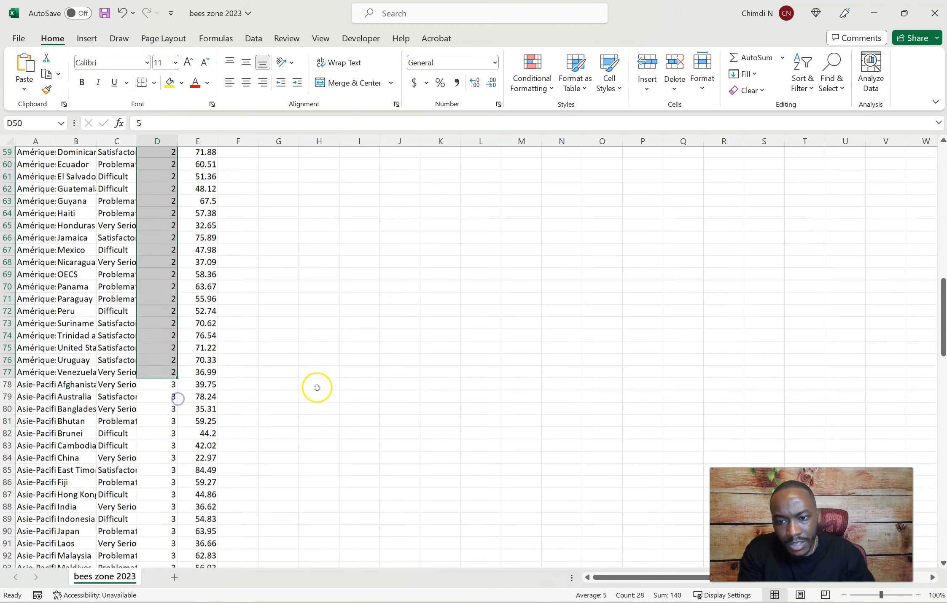
pyautogui.click(157, 303)
pyautogui.write('4')
pyautogui.click(332, 327)
pyautogui.click(161, 299)
pyautogui.moveTo(177, 305); pyautogui.dragTo(154, 415)
# - Set the INDEX() value to 3 for all EEAC rows, filling D110 down to D122
pyautogui.scroll(-2, 310, 431)
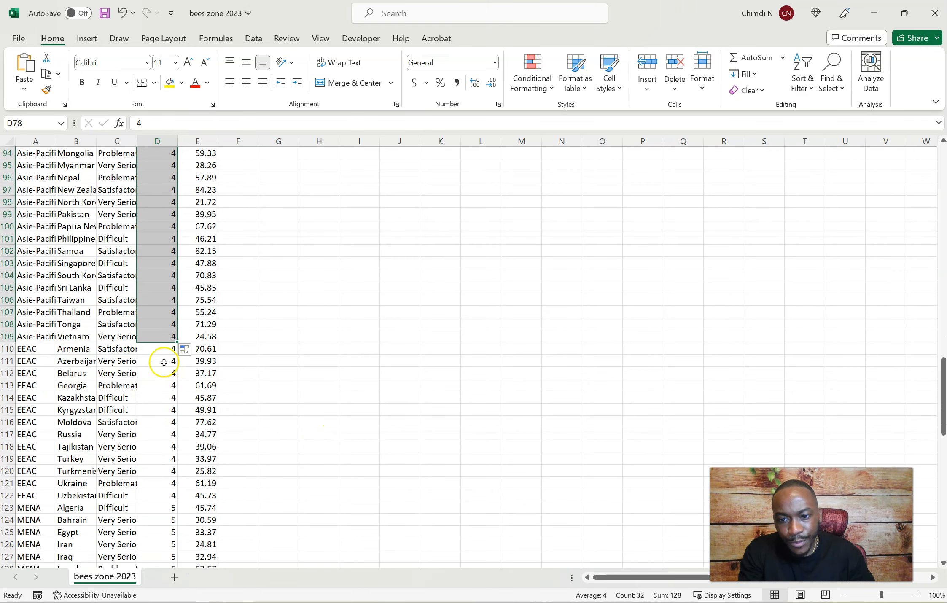
pyautogui.click(164, 350)
pyautogui.write('3')
pyautogui.scroll(-2, 279, 337)
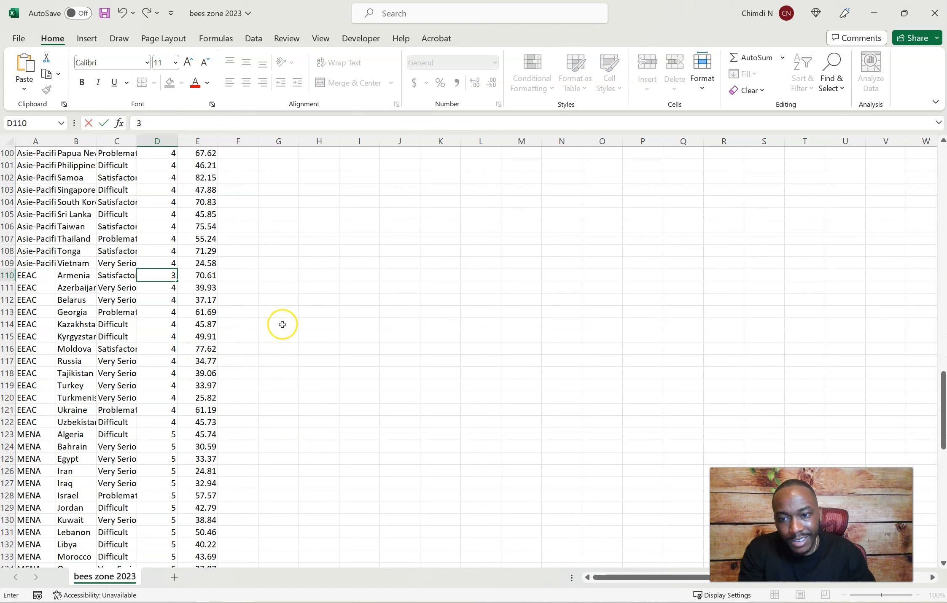
pyautogui.click(282, 324)
pyautogui.click(154, 275)
pyautogui.moveTo(177, 281); pyautogui.dragTo(158, 422)
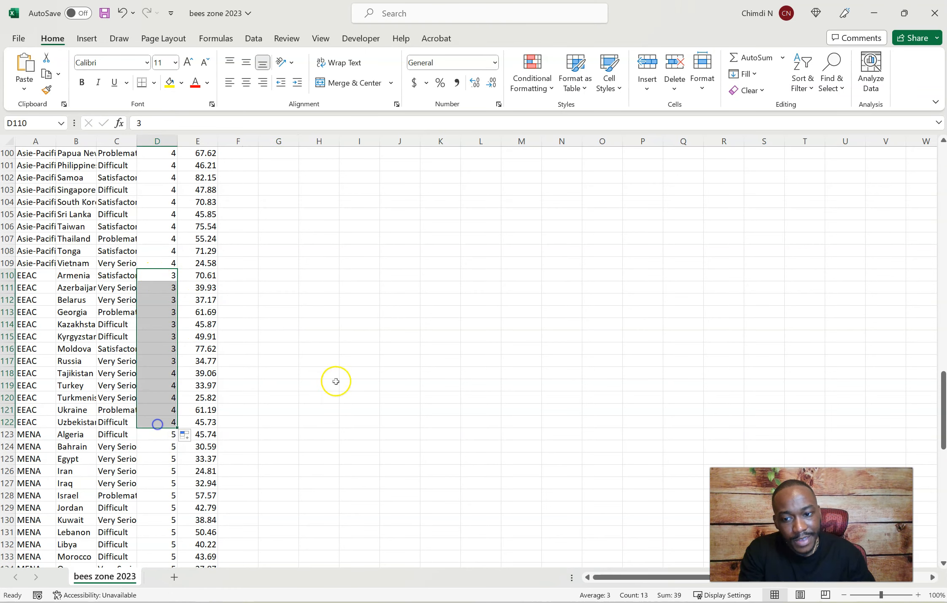
# - Set the INDEX() value to 2 for all MENA rows, filling D123 down to D141
pyautogui.scroll(-3, 334, 372)
pyautogui.click(164, 326)
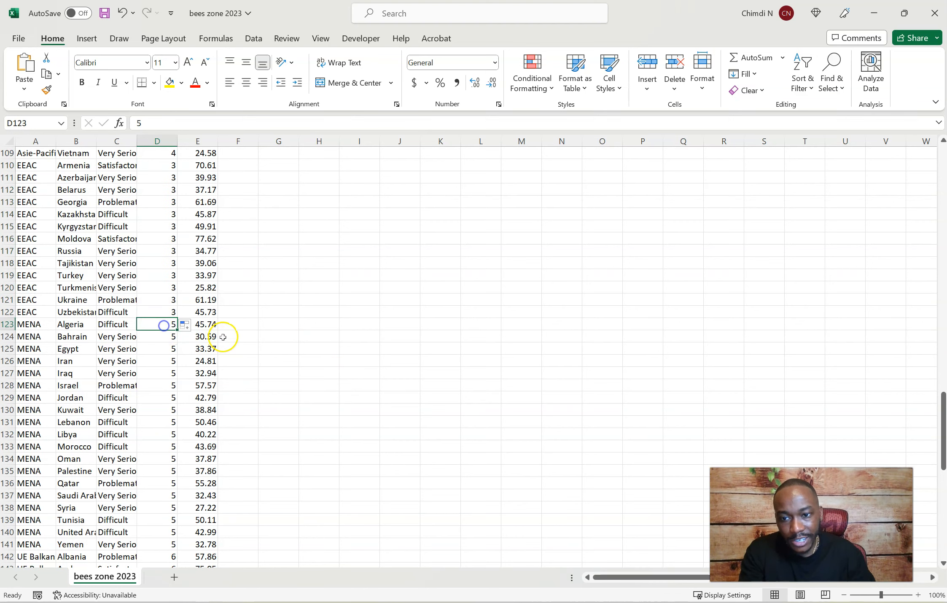
pyautogui.write('2')
pyautogui.click(158, 321)
pyautogui.scroll(-3, 192, 315)
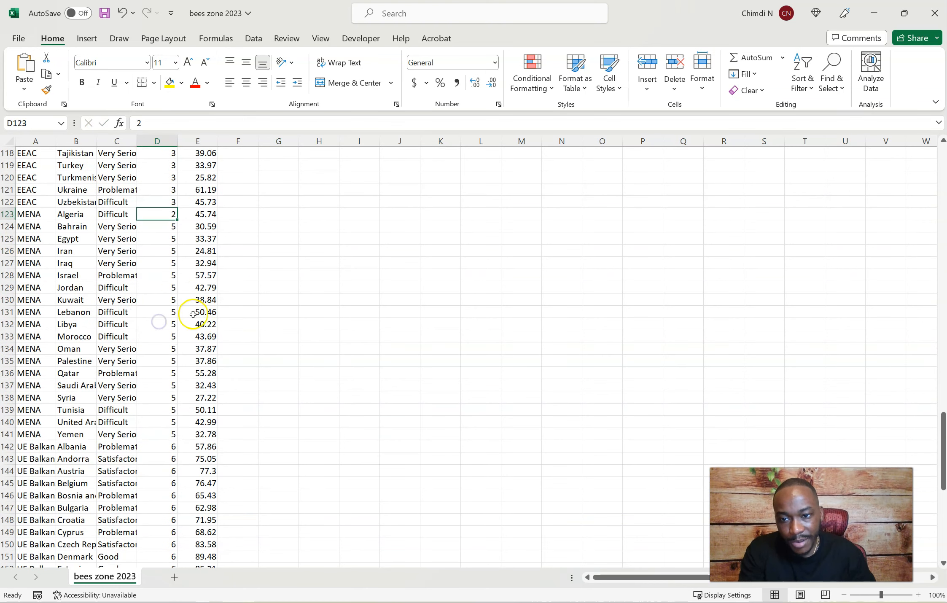
pyautogui.moveTo(178, 221); pyautogui.dragTo(170, 442)
# - Set the INDEX() value to 1 for all UE Balkans rows, filling D142 down to D181
pyautogui.scroll(-3, 365, 402)
pyautogui.click(159, 335)
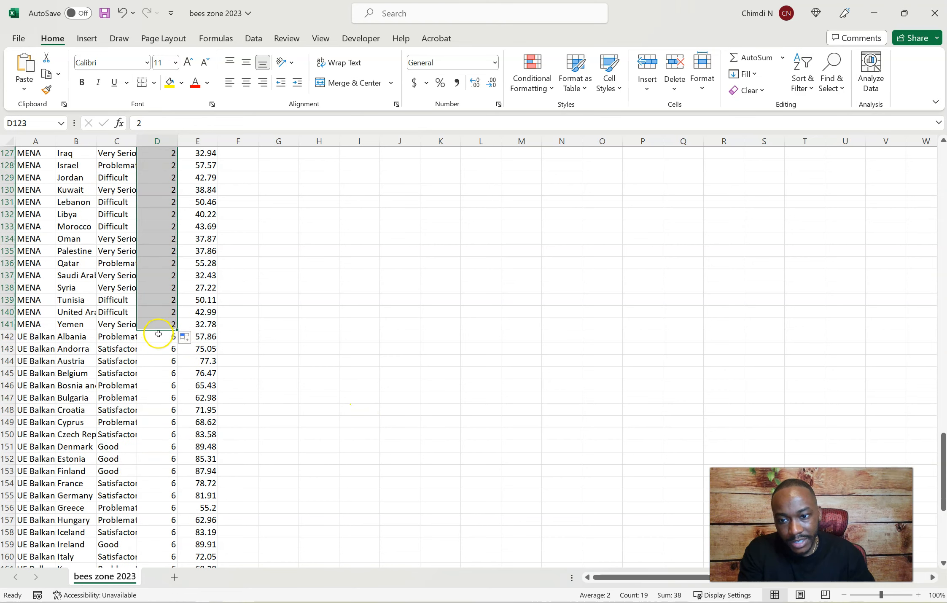
pyautogui.write('1')
pyautogui.click(271, 351)
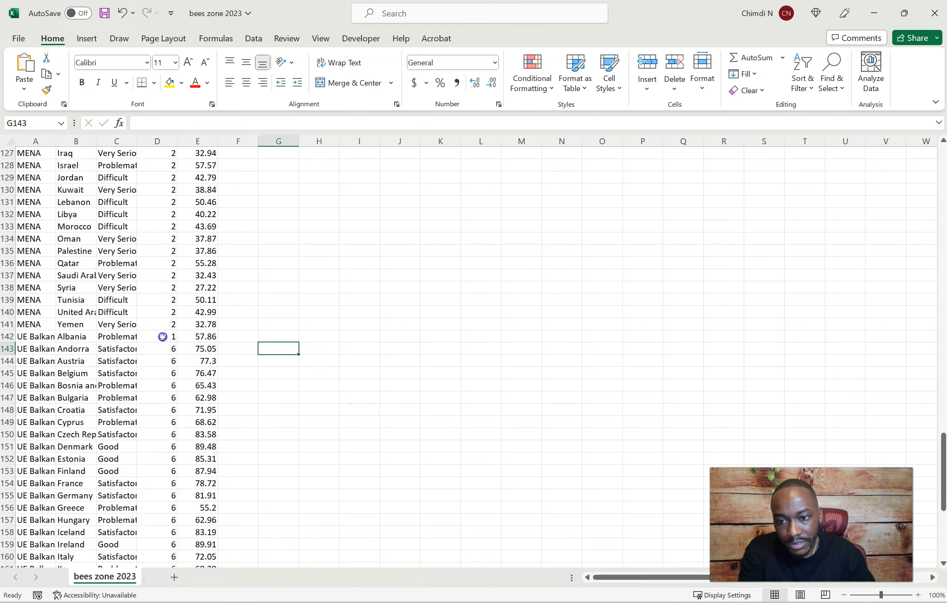
pyautogui.click(164, 336)
pyautogui.moveTo(178, 342); pyautogui.dragTo(174, 544)
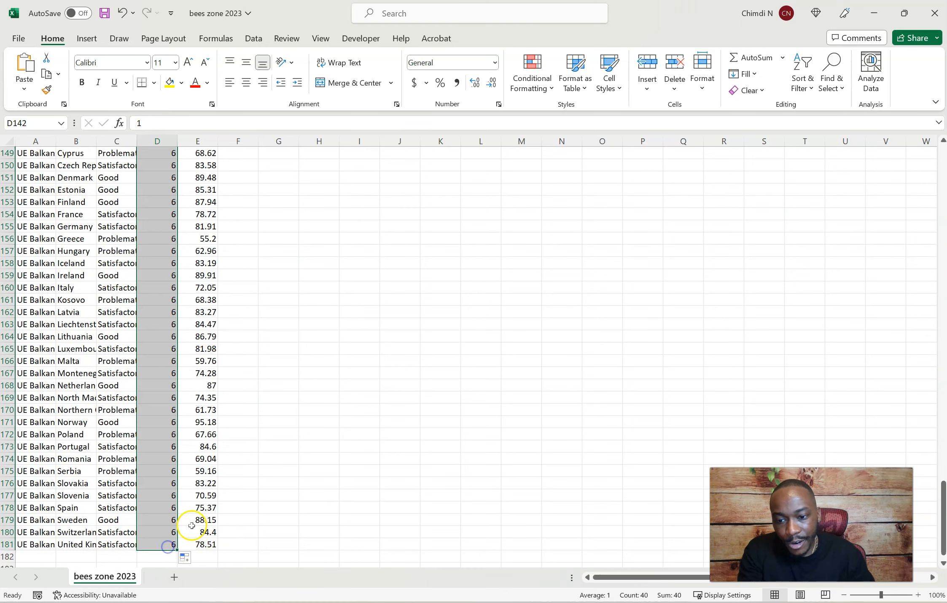
# - Check the INDEX() values against the zones throughout the sheet, from the UE Balkans rows back up to Afrique
pyautogui.scroll(9, 186, 502)
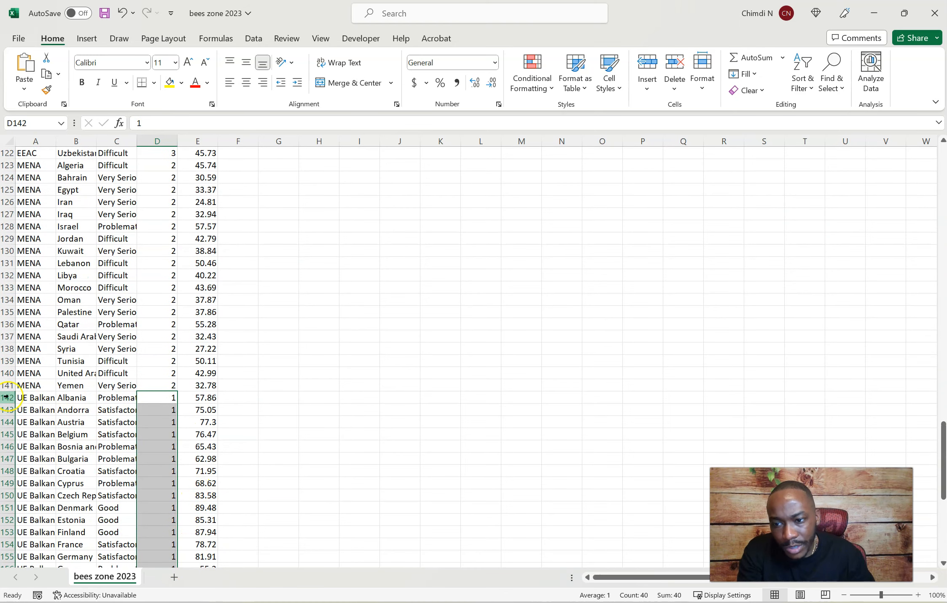
pyautogui.click(7, 397)
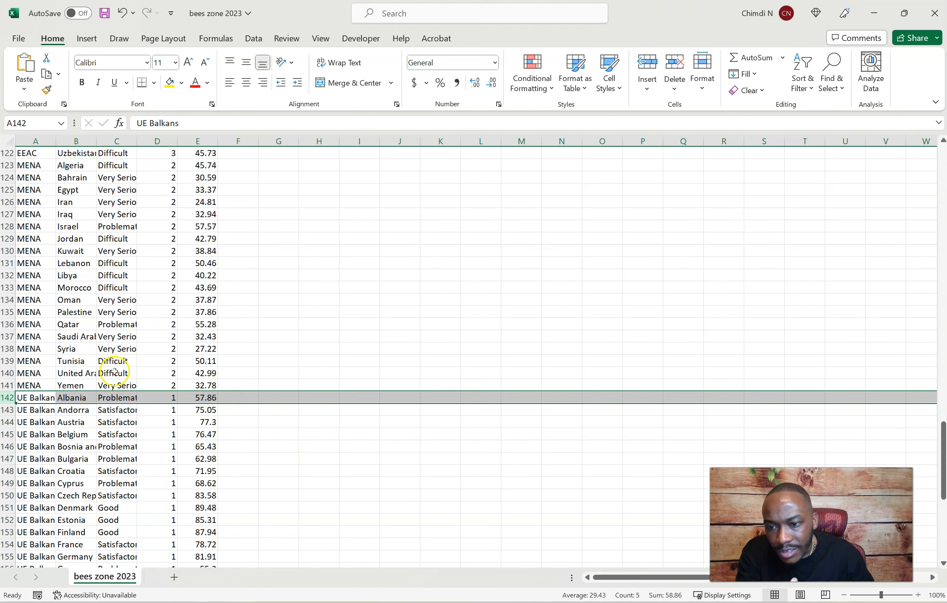
pyautogui.scroll(5, 17, 362)
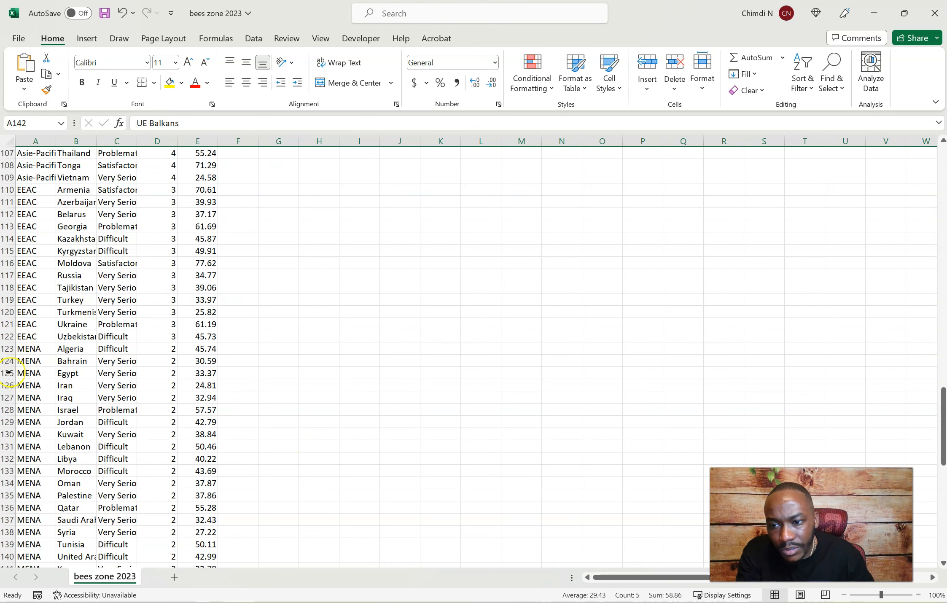
pyautogui.click(5, 349)
pyautogui.scroll(7, 12, 351)
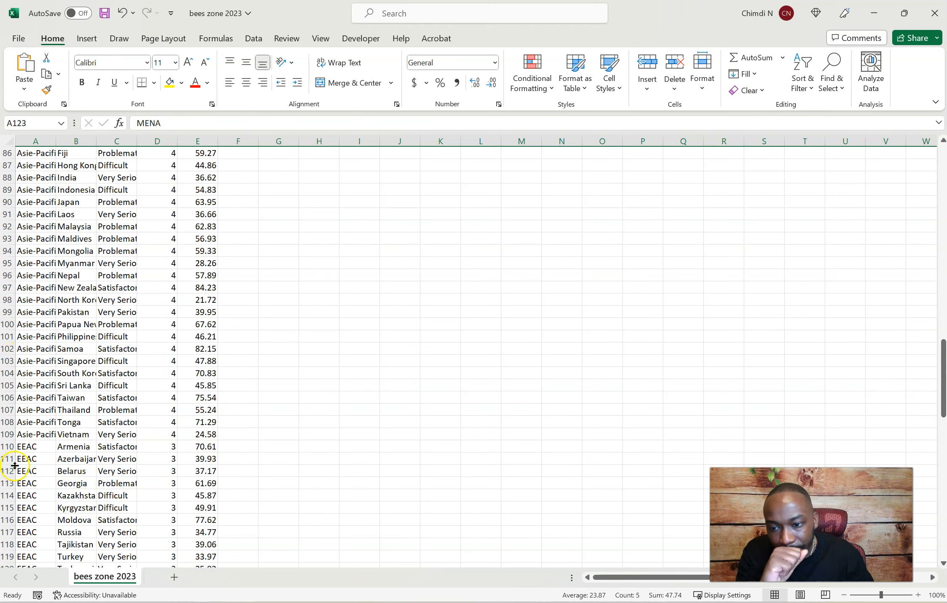
pyautogui.scroll(12, 30, 431)
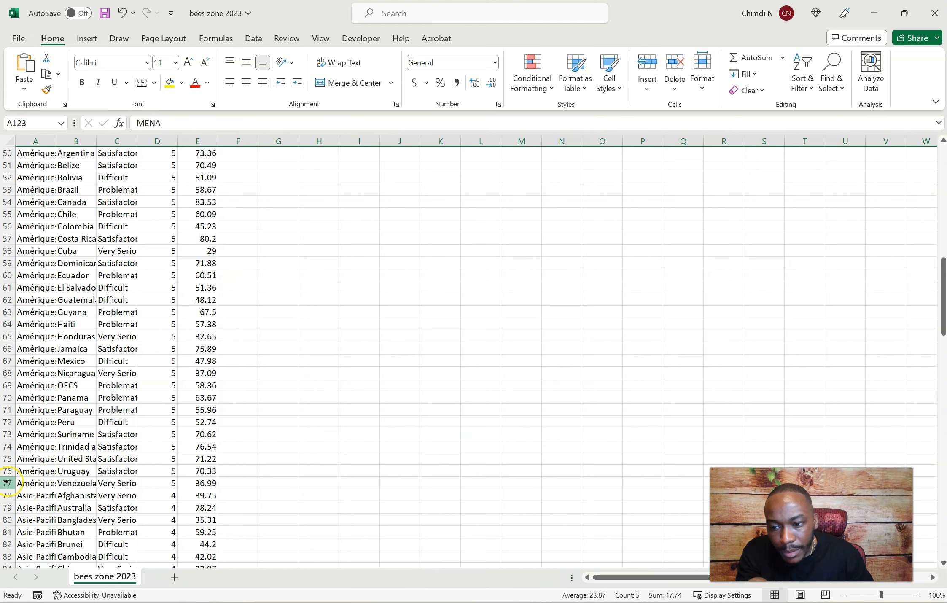
pyautogui.click(6, 483)
pyautogui.scroll(8, 63, 449)
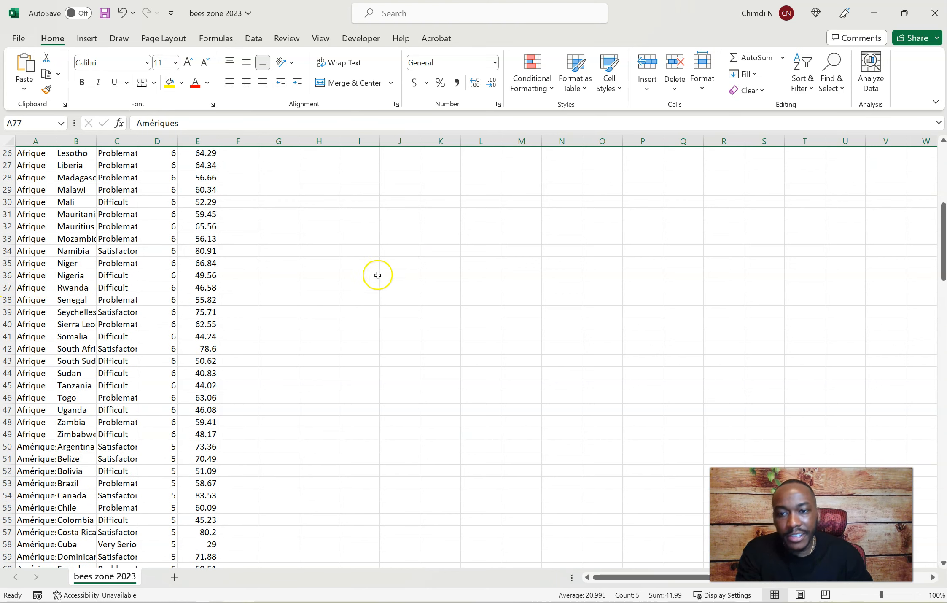
pyautogui.scroll(8, 359, 236)
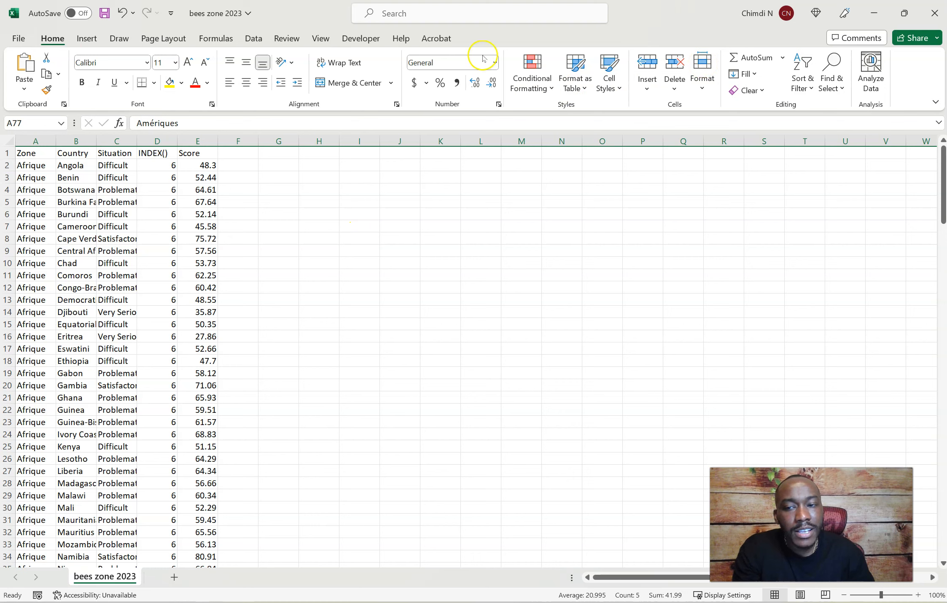
# - Save and close the bees zone 2023 workbook, and close the Desktop folder window
pyautogui.click(105, 13)
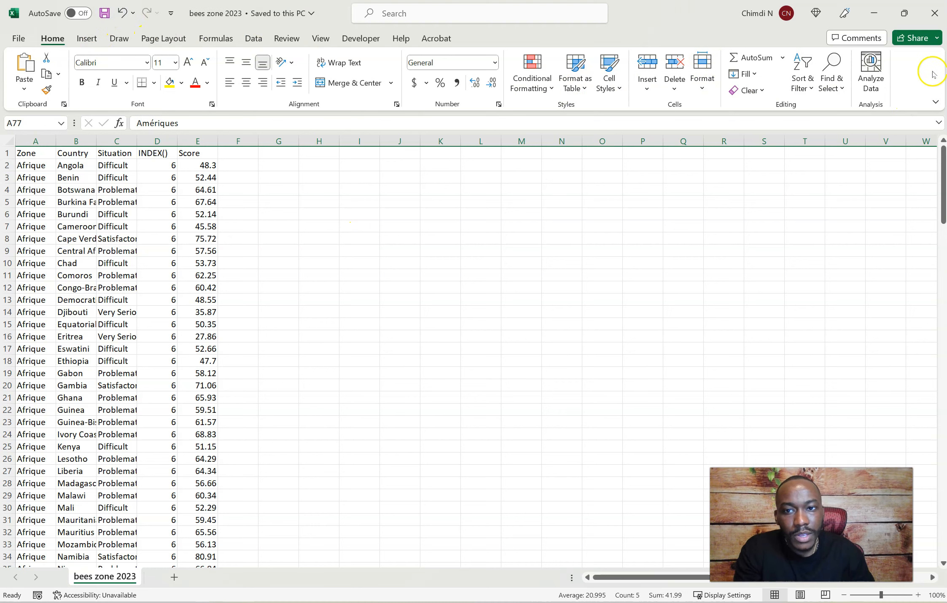
pyautogui.click(934, 13)
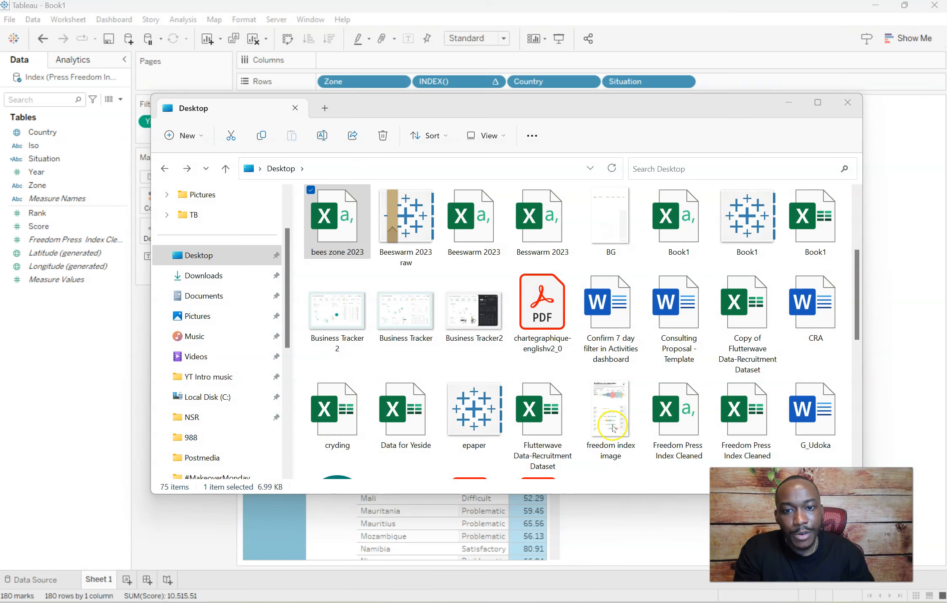
pyautogui.click(840, 108)
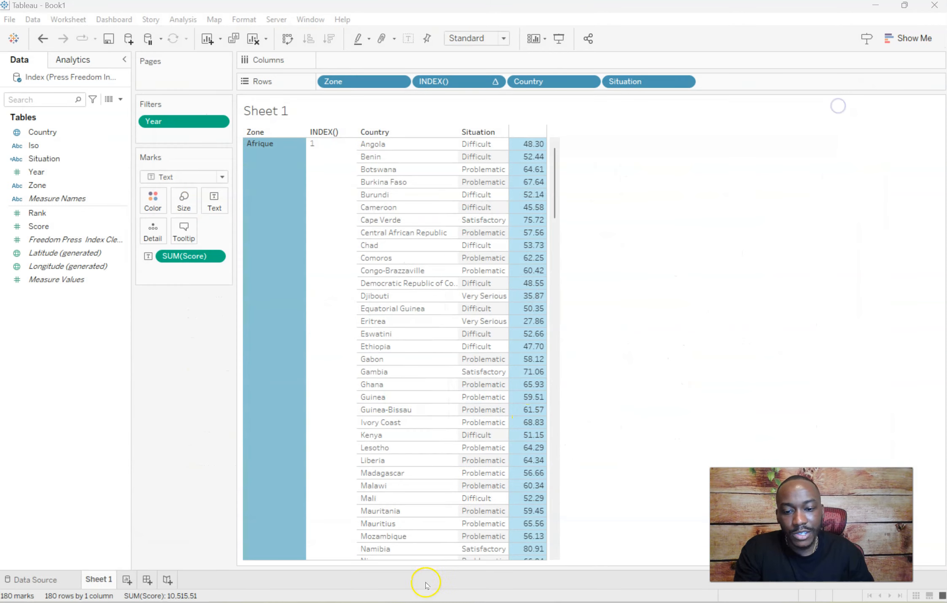
# - Switch to the Ladataviz Beeswarm Generator in Edge and load the bees zone 2023 CSV from the Desktop
pyautogui.moveTo(418, 602)
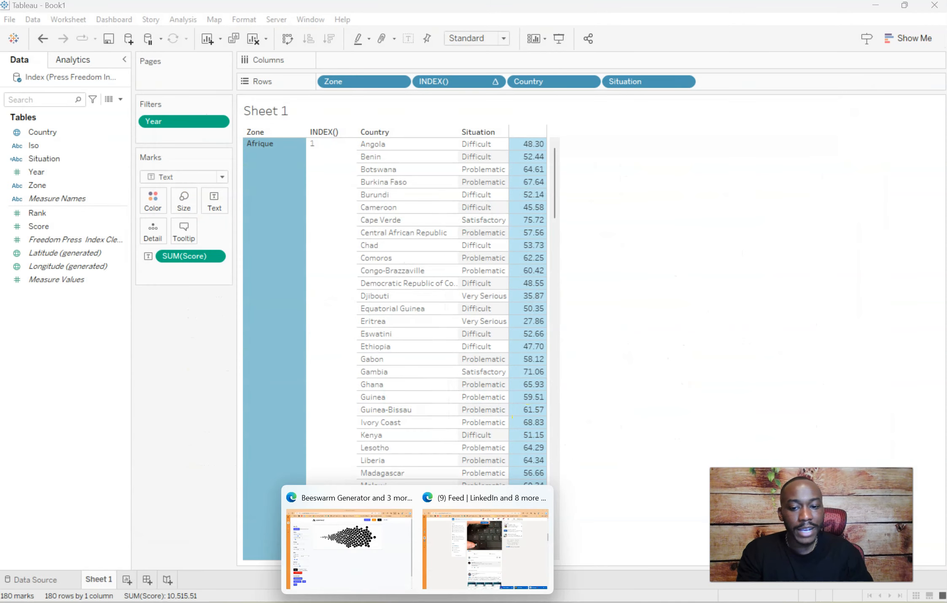
pyautogui.click(352, 568)
pyautogui.click(913, 247)
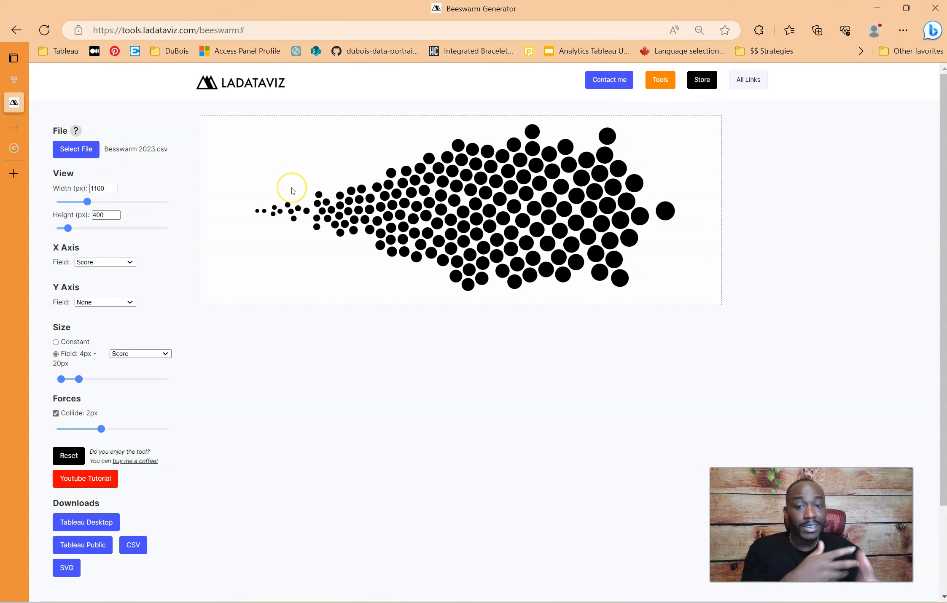
pyautogui.click(78, 150)
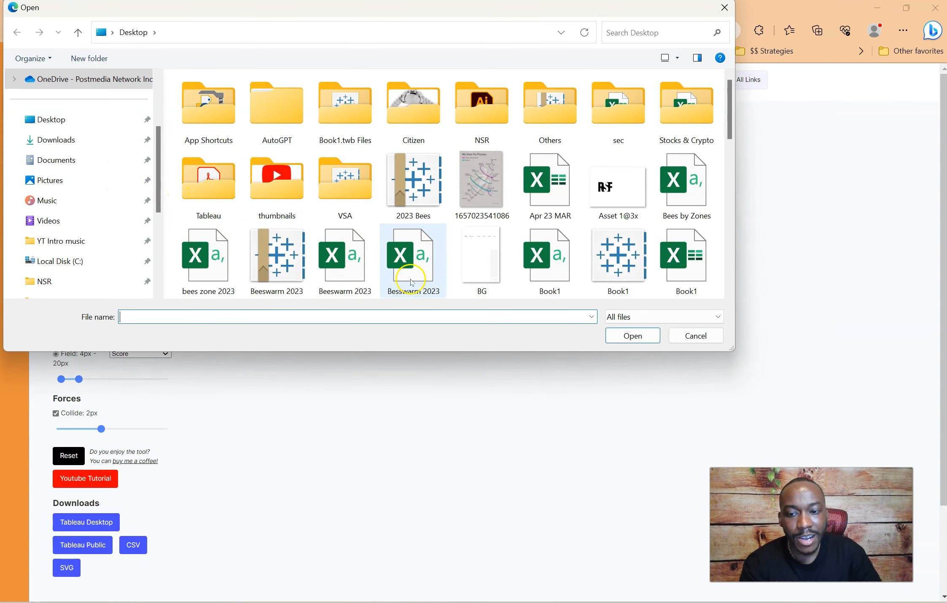
pyautogui.click(215, 264)
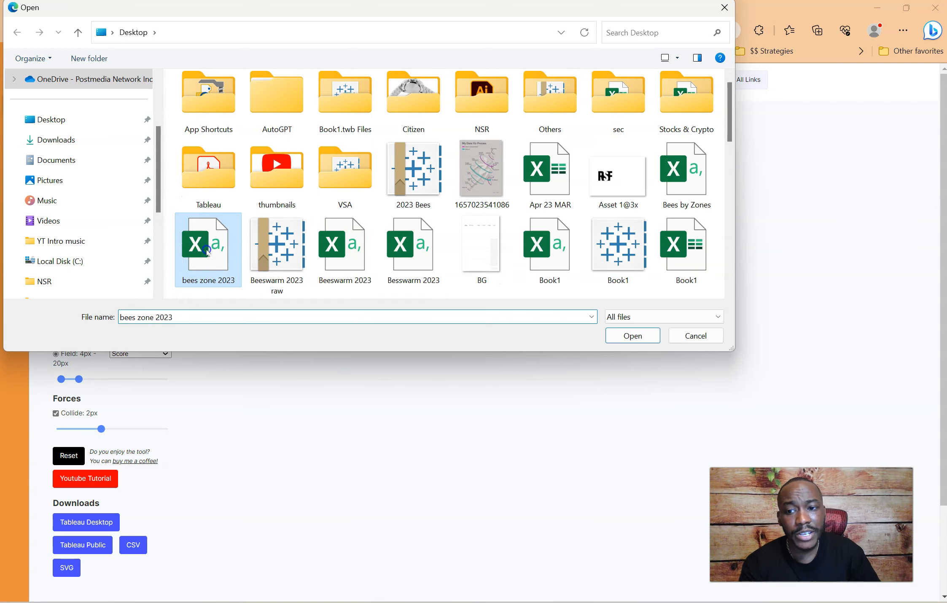
pyautogui.click(625, 336)
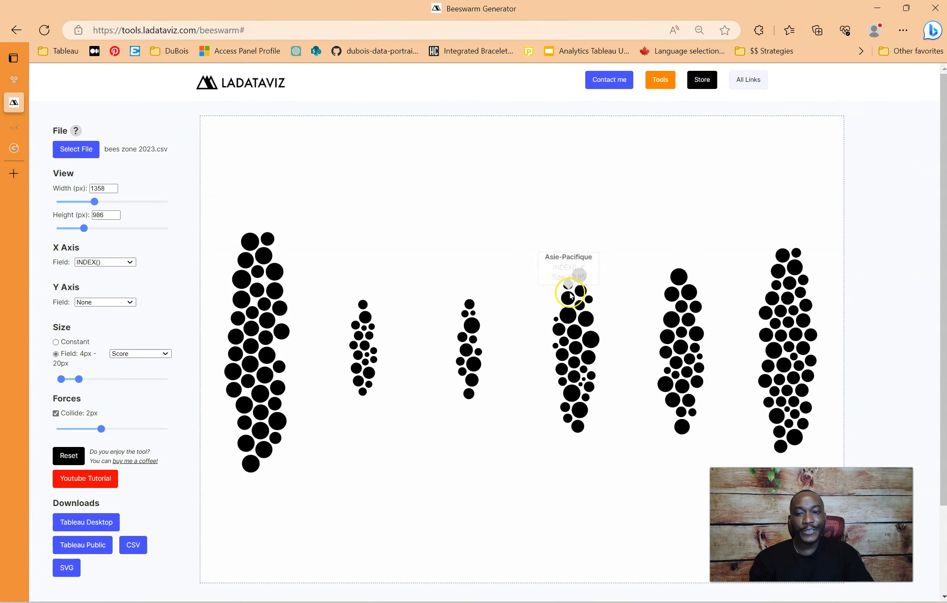
# - Plot the beeswarm with INDEX() on the Y axis and Score on the X axis
pyautogui.moveTo(268, 266)
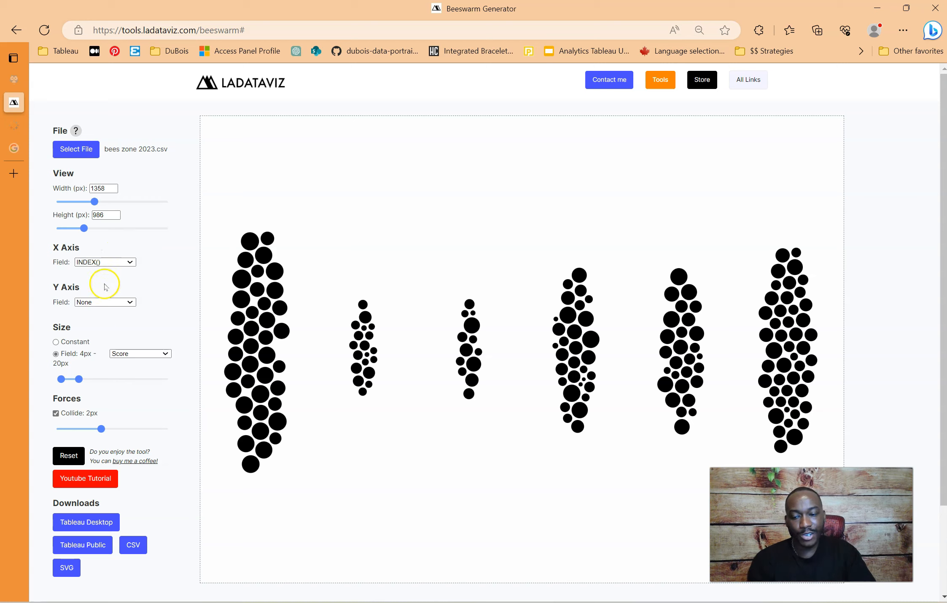
pyautogui.click(98, 307)
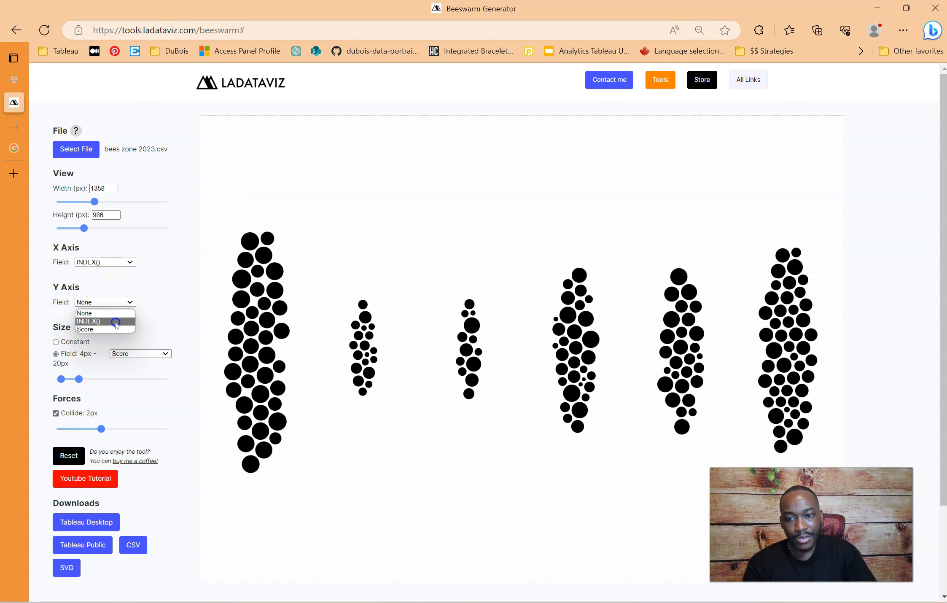
pyautogui.click(116, 322)
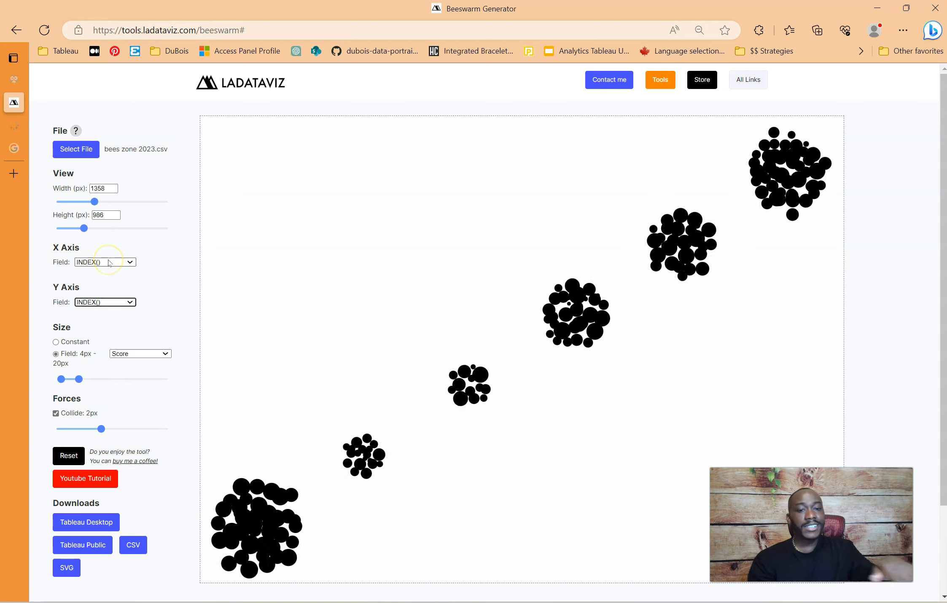
pyautogui.click(97, 262)
pyautogui.click(109, 280)
# - Reduce the maximum circle size to 15 px, keeping the sizes based on Score
pyautogui.scroll(-2, 826, 302)
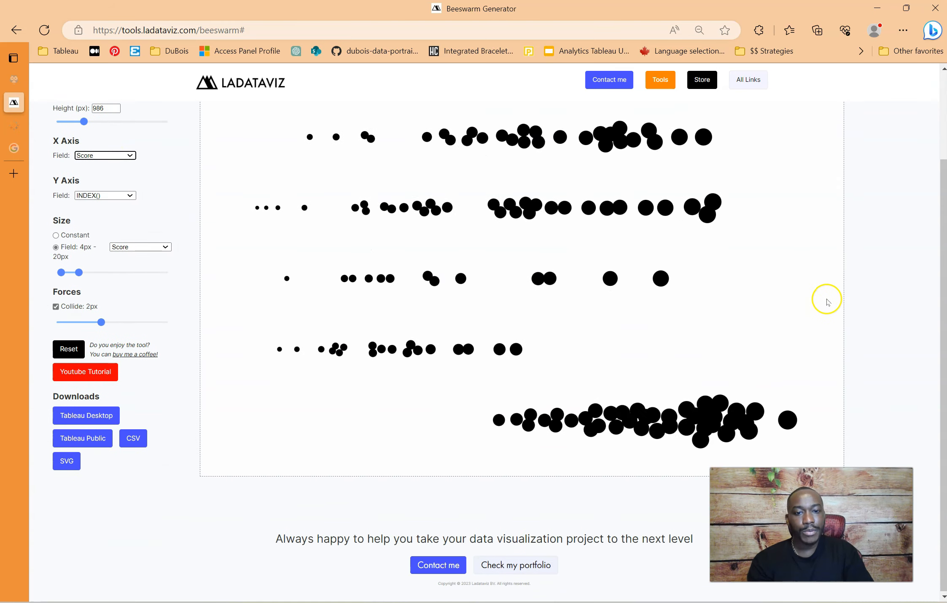
pyautogui.scroll(2, 603, 203)
pyautogui.scroll(-2, 607, 160)
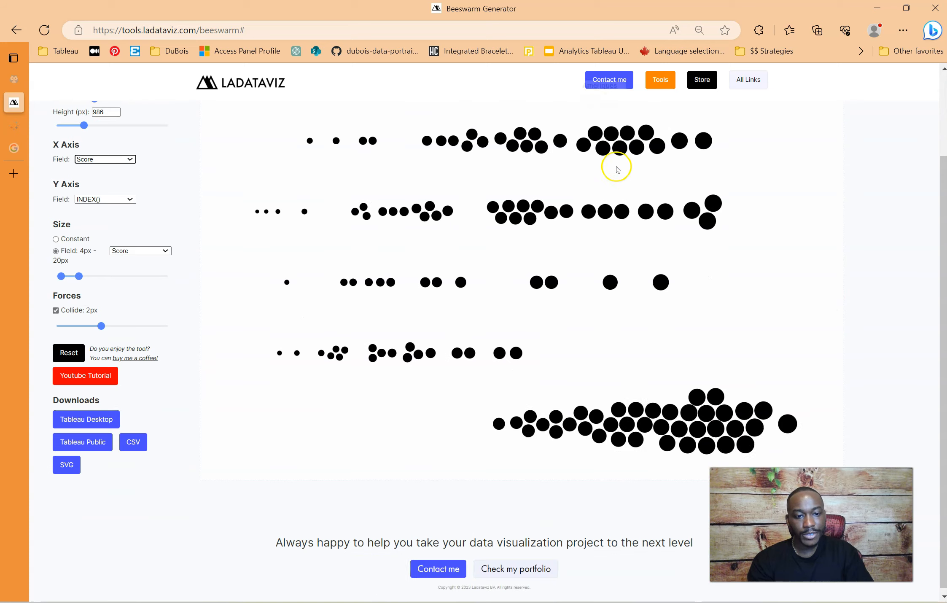
pyautogui.scroll(2, 805, 281)
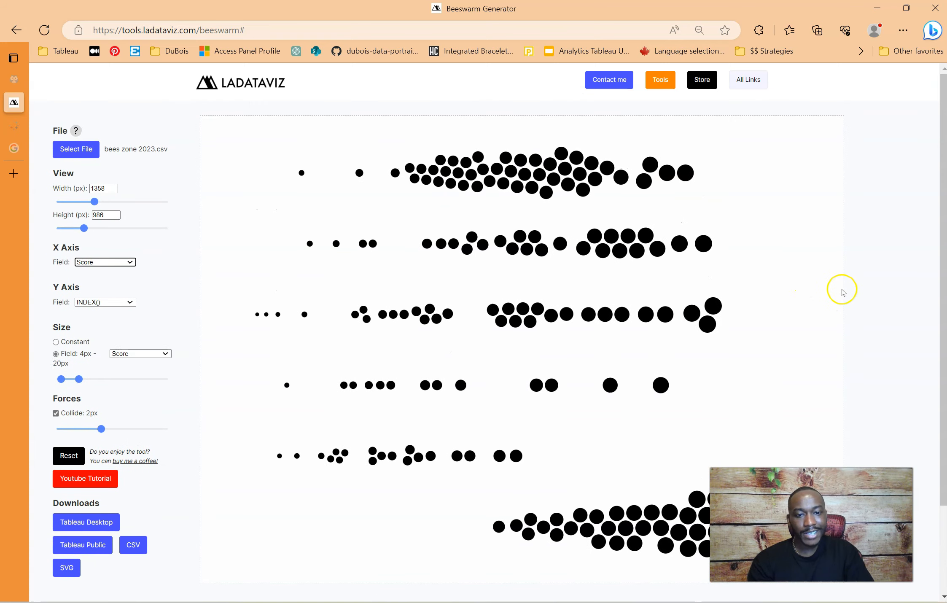
pyautogui.scroll(-2, 842, 292)
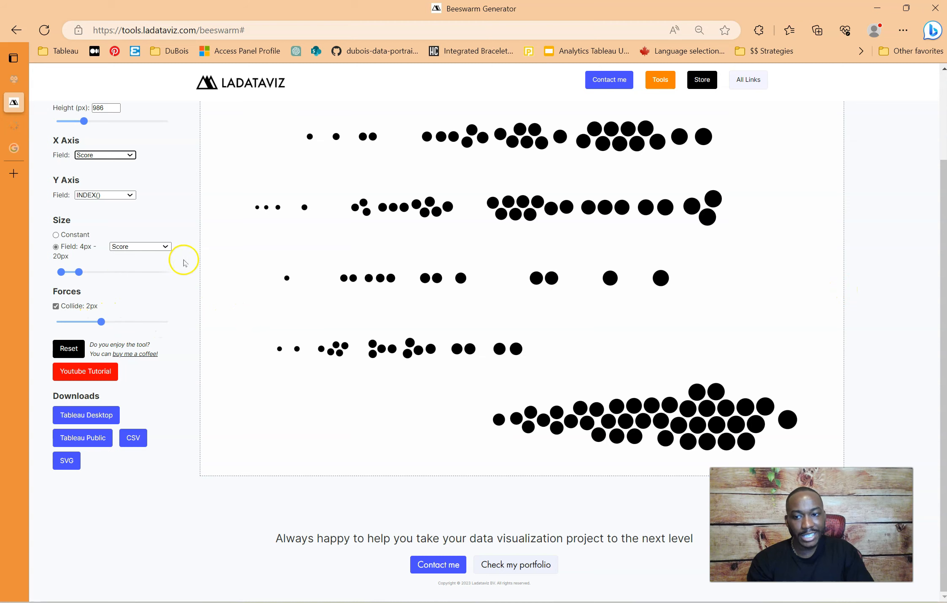
pyautogui.moveTo(79, 272); pyautogui.dragTo(74, 272)
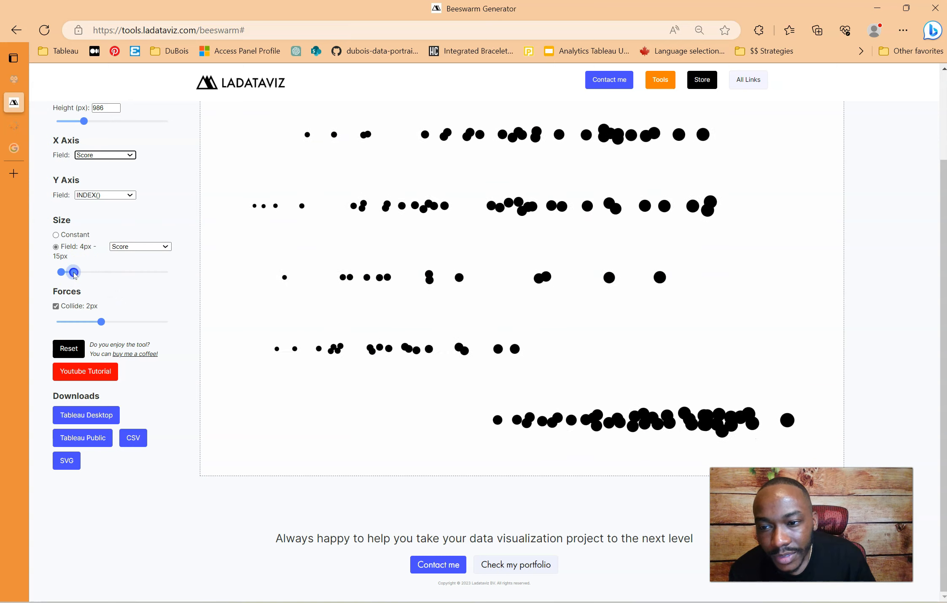
# - Set the beeswarm view to 1200 px wide and 1000 px high
pyautogui.scroll(2, 899, 283)
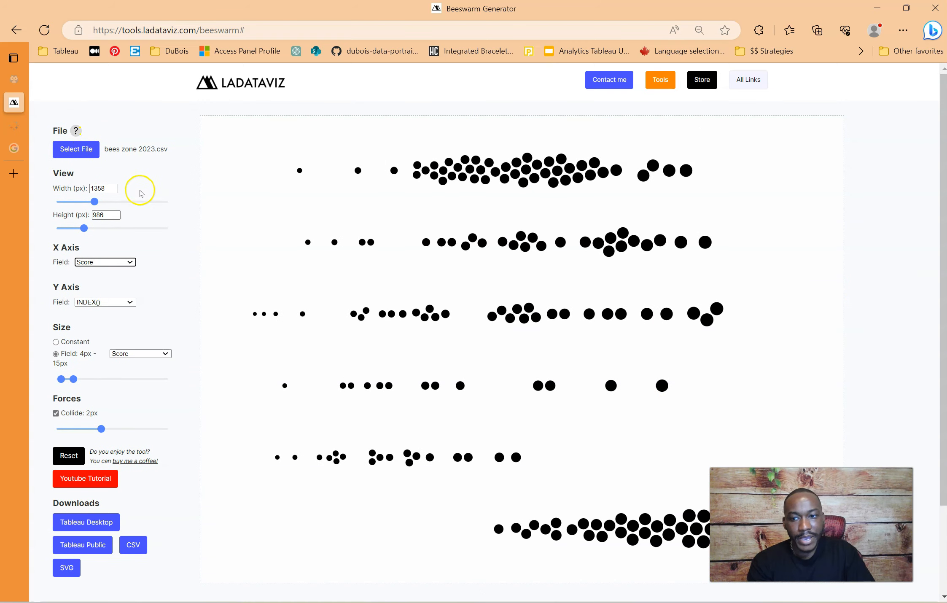
pyautogui.write('1')
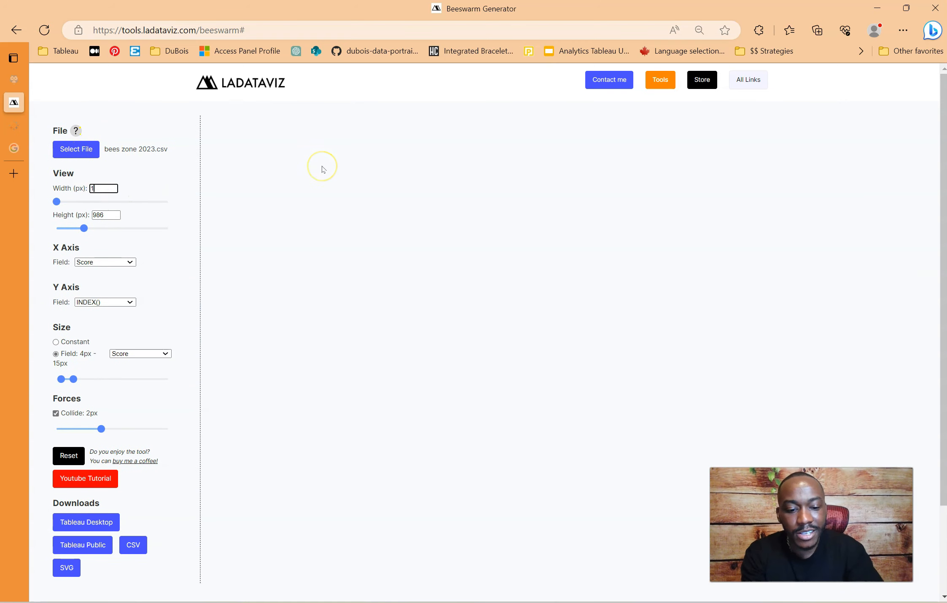
pyautogui.write('100')
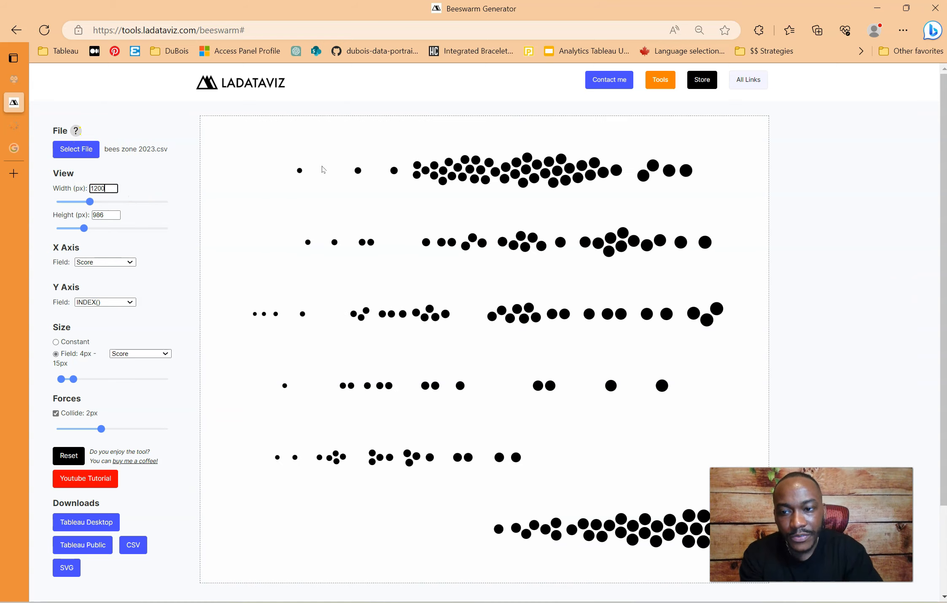
pyautogui.press('Tab')
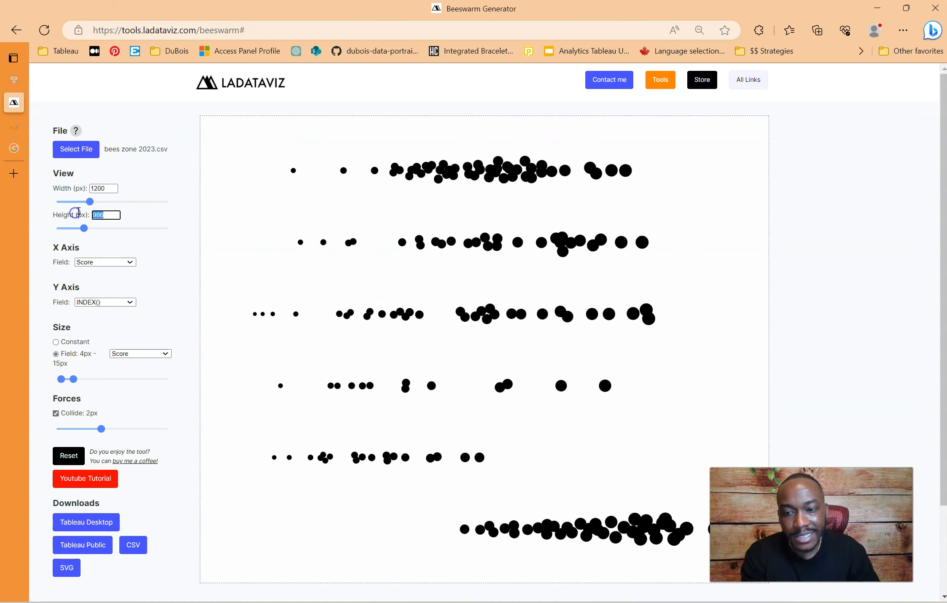
pyautogui.scroll(-2, 674, 256)
pyautogui.scroll(2, 693, 261)
pyautogui.write('1000')
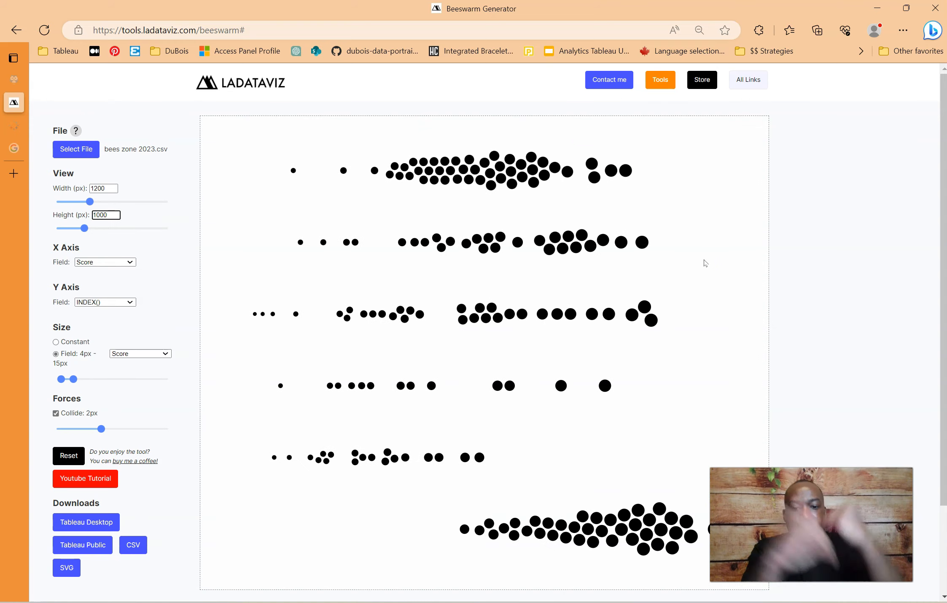
pyautogui.click(894, 245)
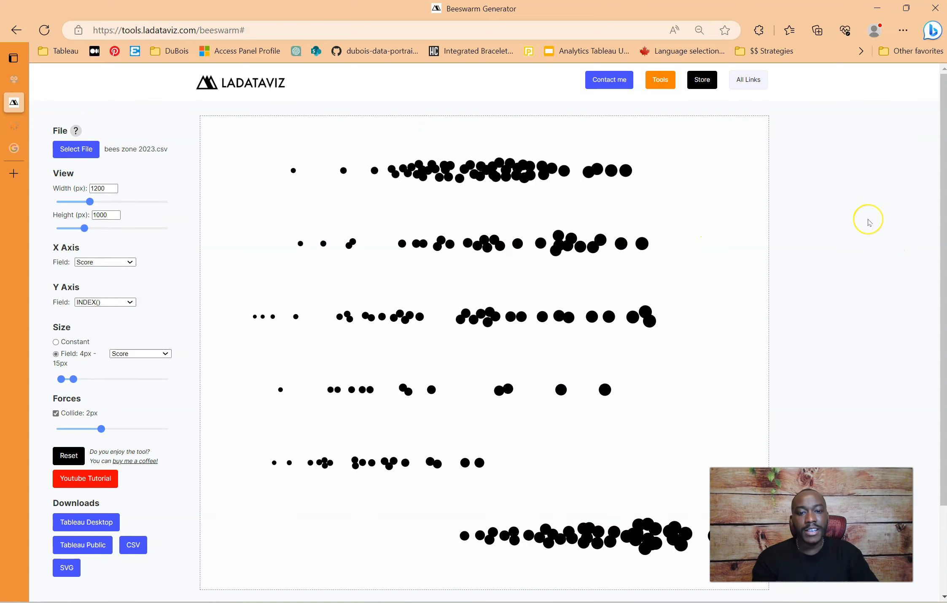
# - Examine the spacing of the beeswarm rows and which zone each row represents
pyautogui.scroll(-1, 870, 222)
pyautogui.scroll(-1, 843, 275)
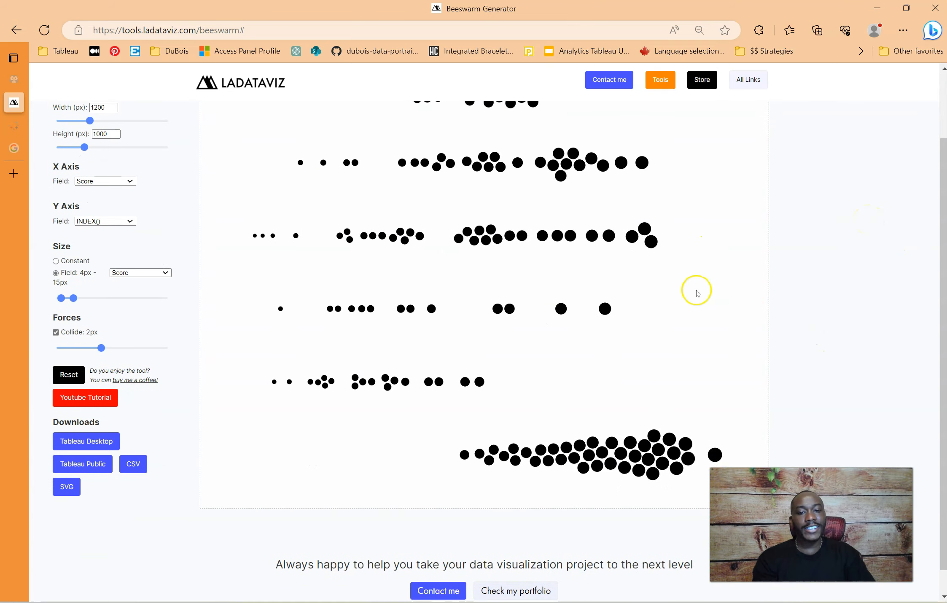
pyautogui.scroll(2, 708, 291)
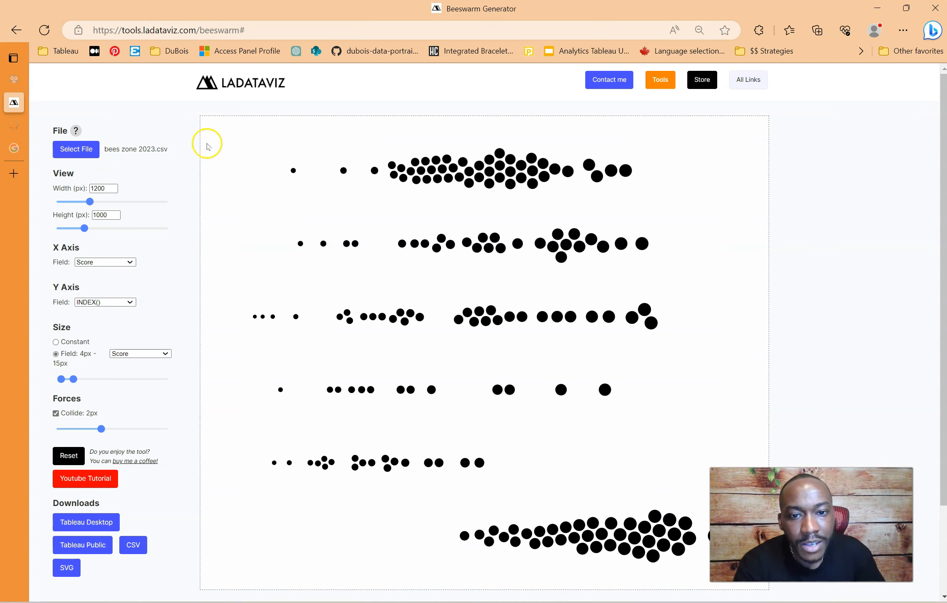
pyautogui.moveTo(490, 175)
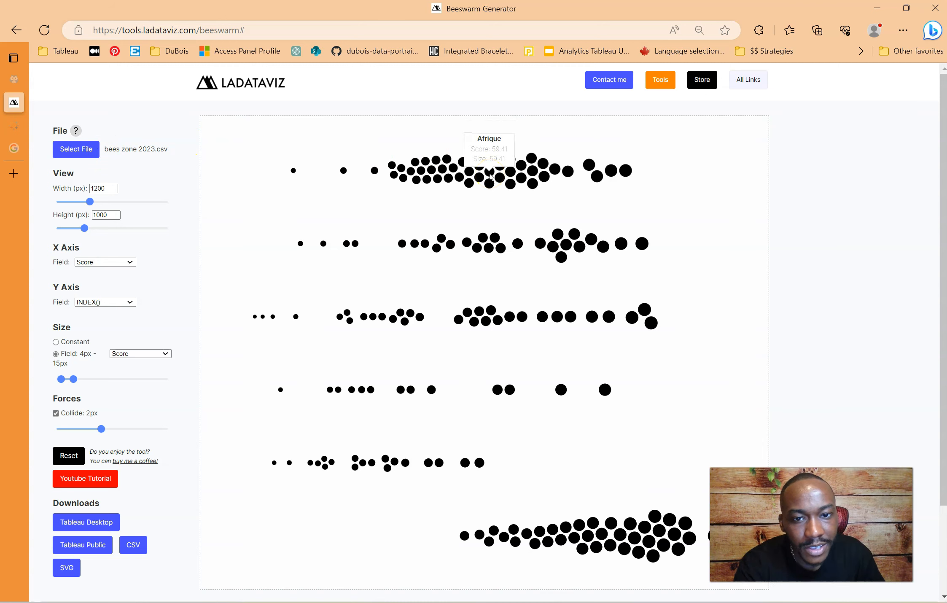
pyautogui.click(486, 237)
pyautogui.moveTo(484, 328)
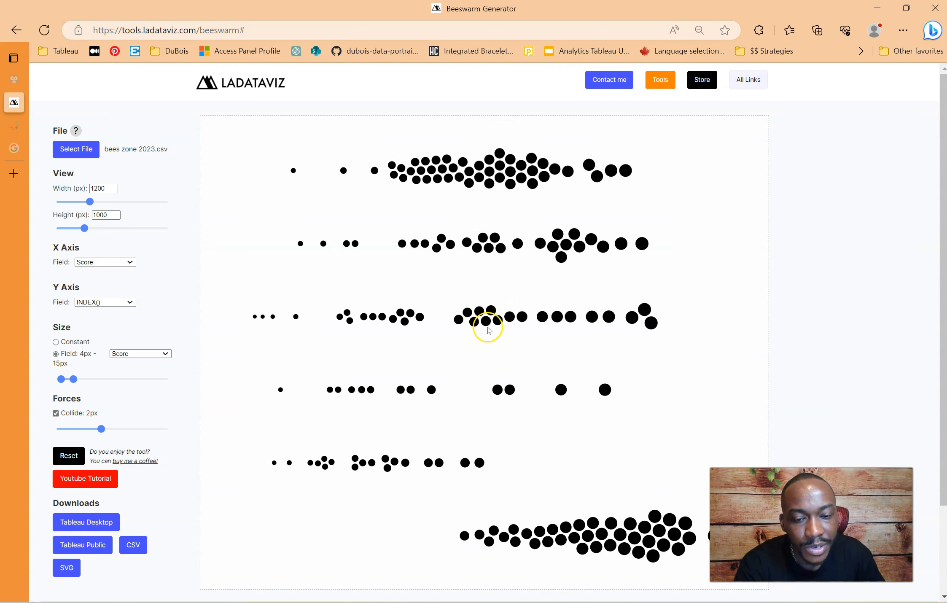
pyautogui.scroll(-2, 508, 395)
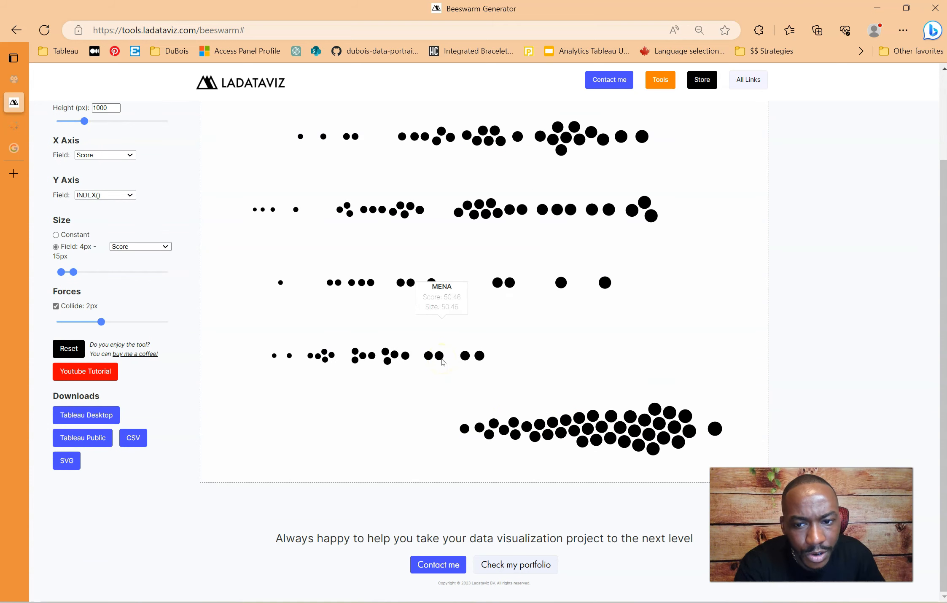
pyautogui.scroll(2, 442, 362)
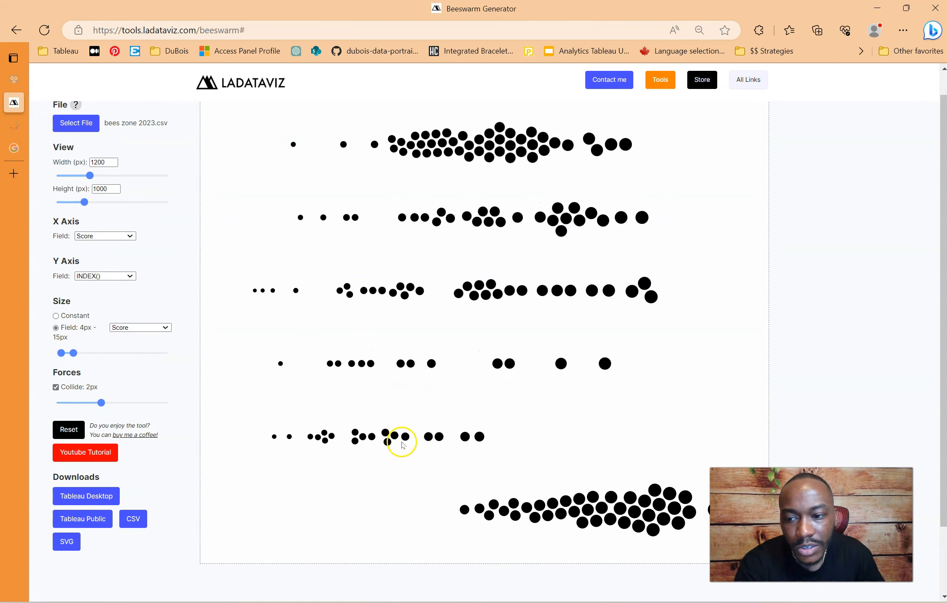
pyautogui.click(130, 276)
pyautogui.click(113, 295)
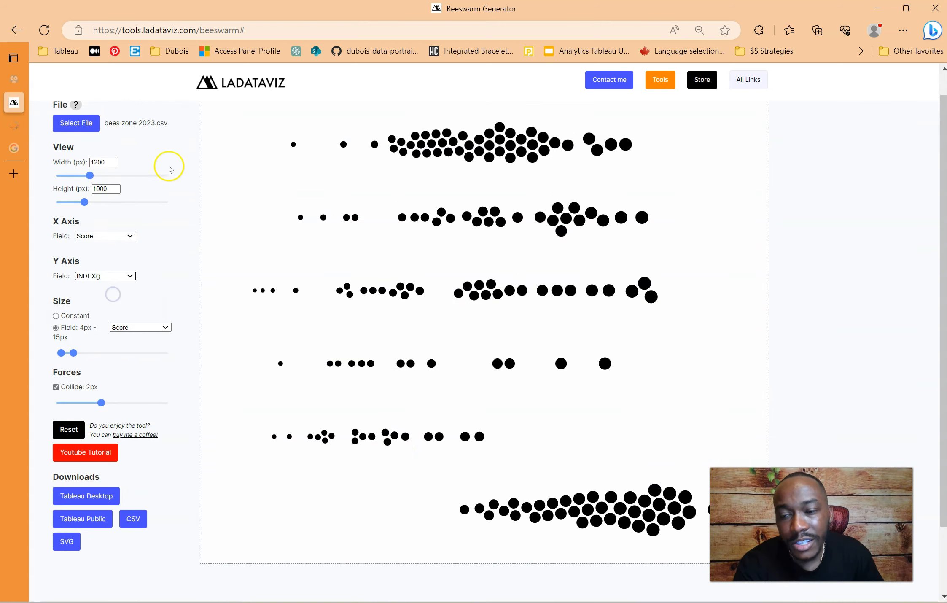
pyautogui.scroll(1, 170, 169)
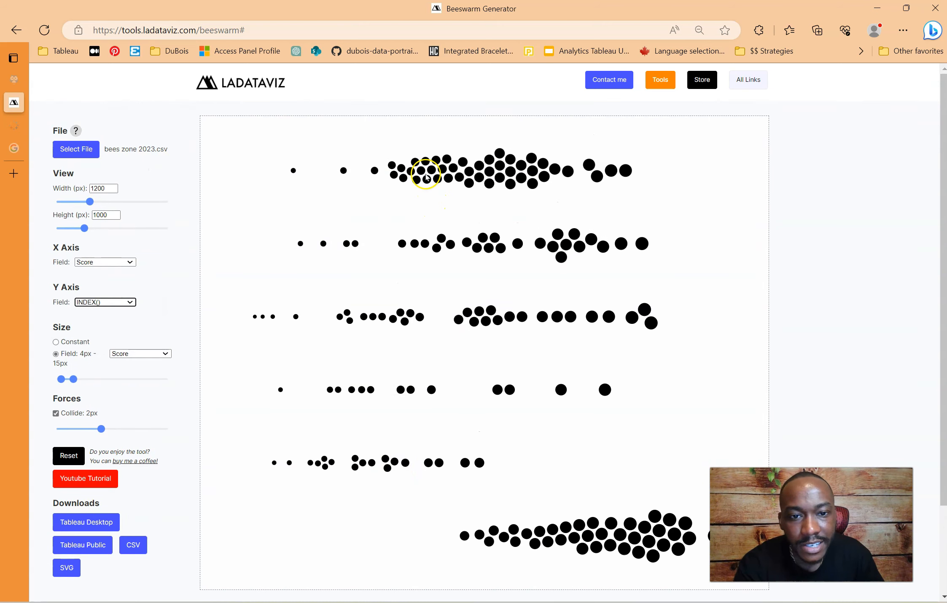
pyautogui.moveTo(430, 173)
pyautogui.moveTo(489, 250)
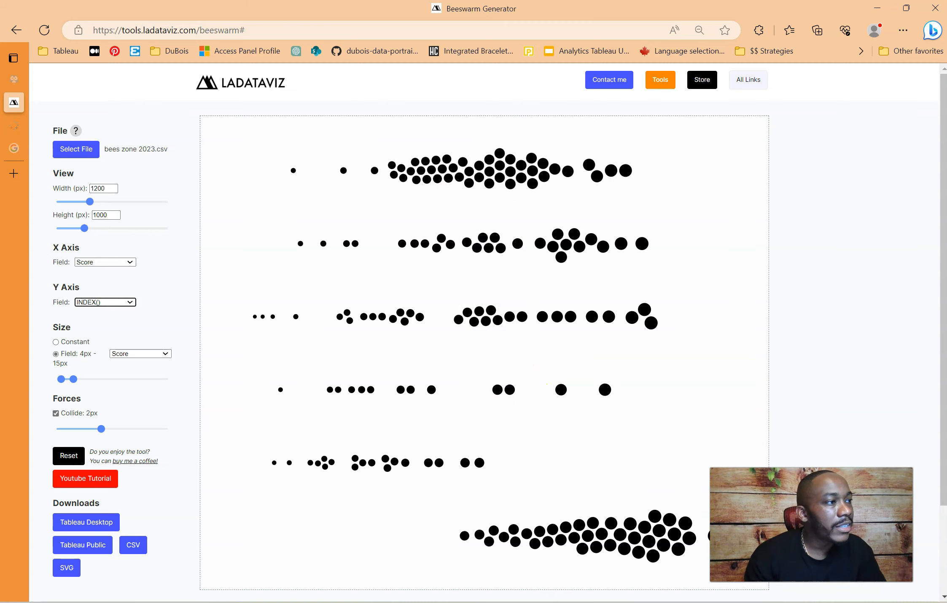
pyautogui.scroll(-3, 591, 431)
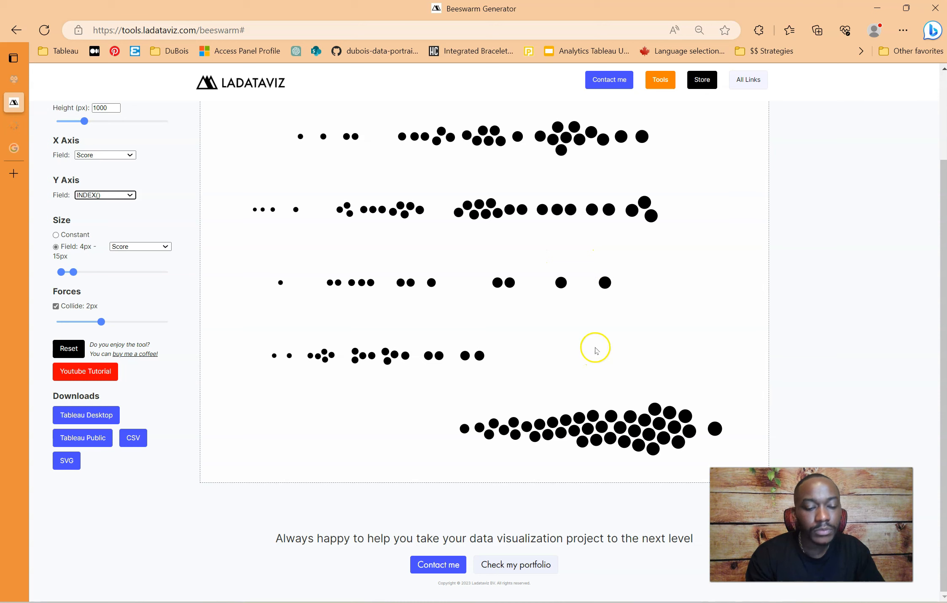
pyautogui.scroll(3, 218, 224)
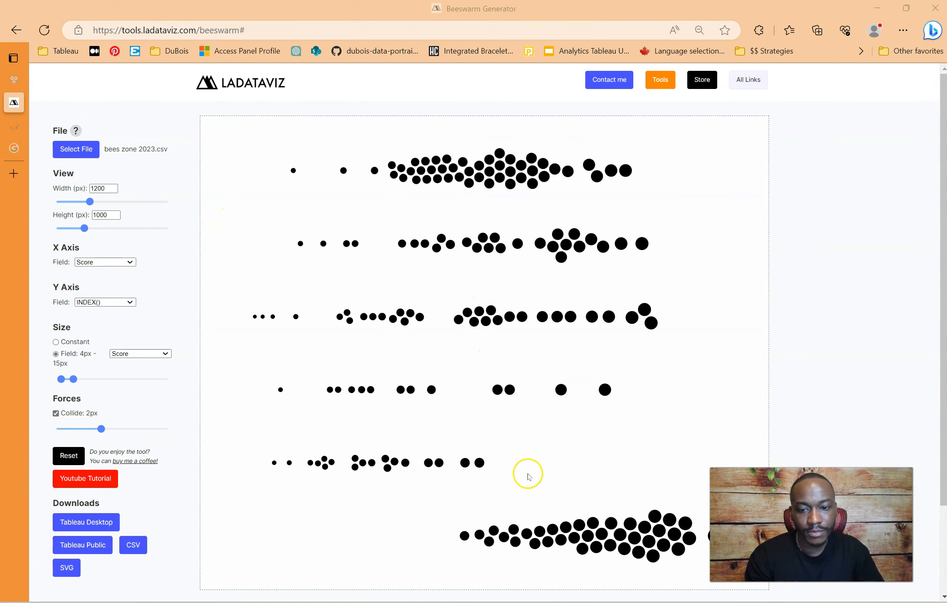
# - Open the bees zone 2023 CSV from the Desktop folder in Excel
pyautogui.press('super+e')
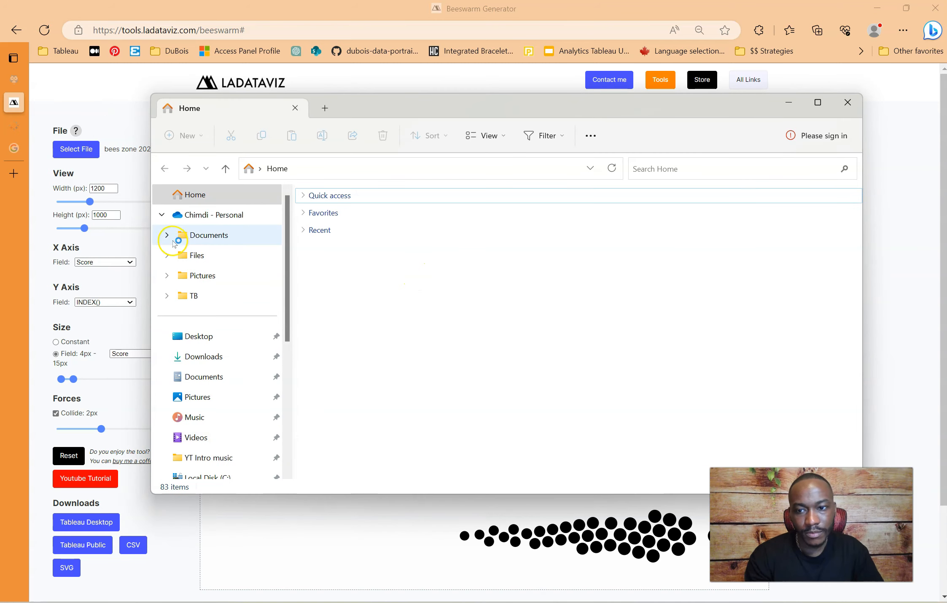
pyautogui.click(205, 336)
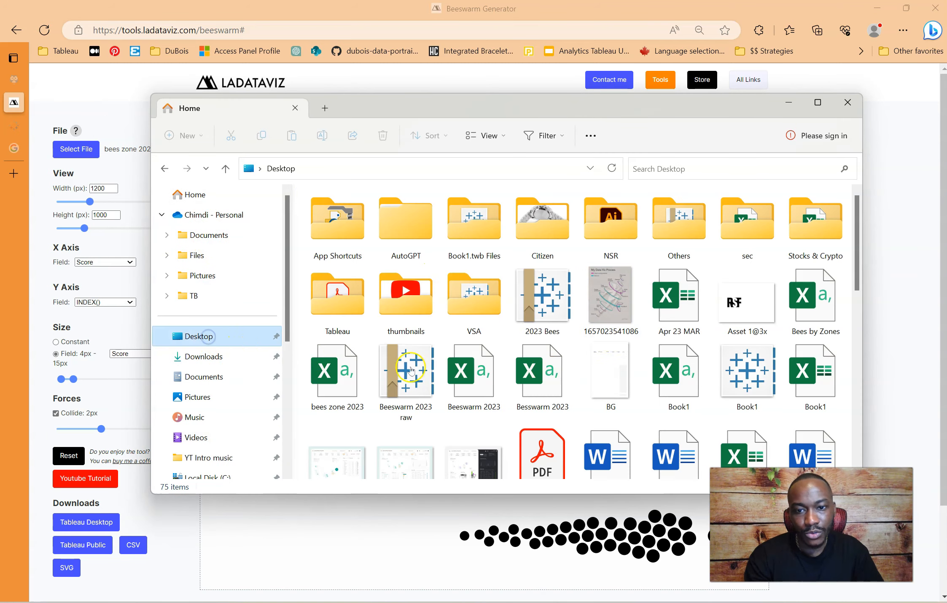
pyautogui.scroll(-5, 594, 302)
pyautogui.scroll(5, 370, 367)
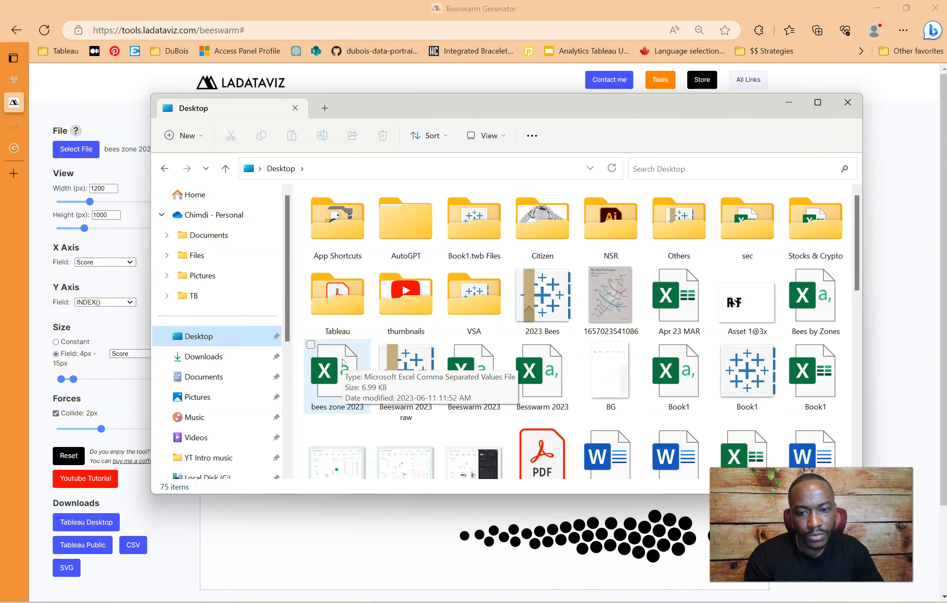
pyautogui.click(802, 298)
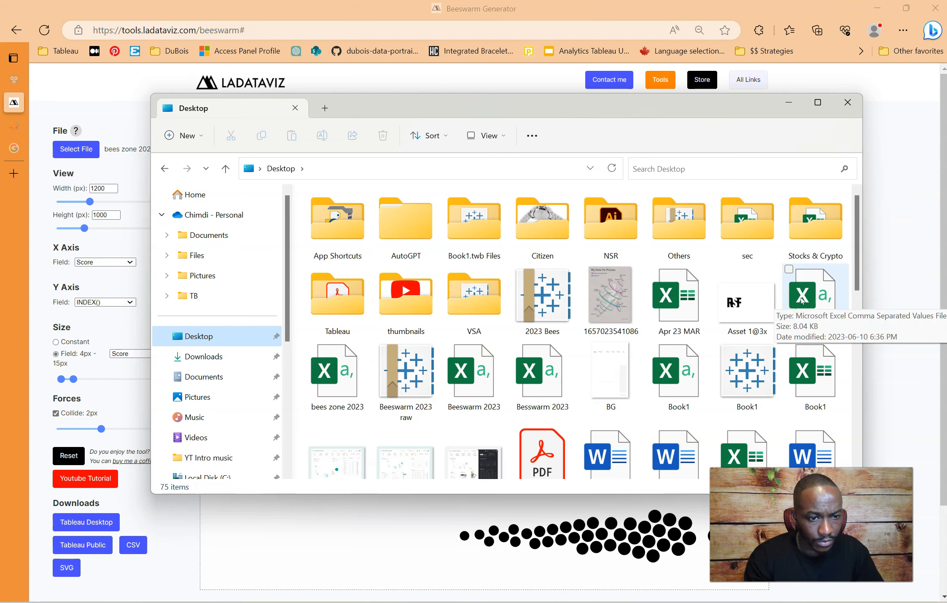
pyautogui.doubleClick(333, 373)
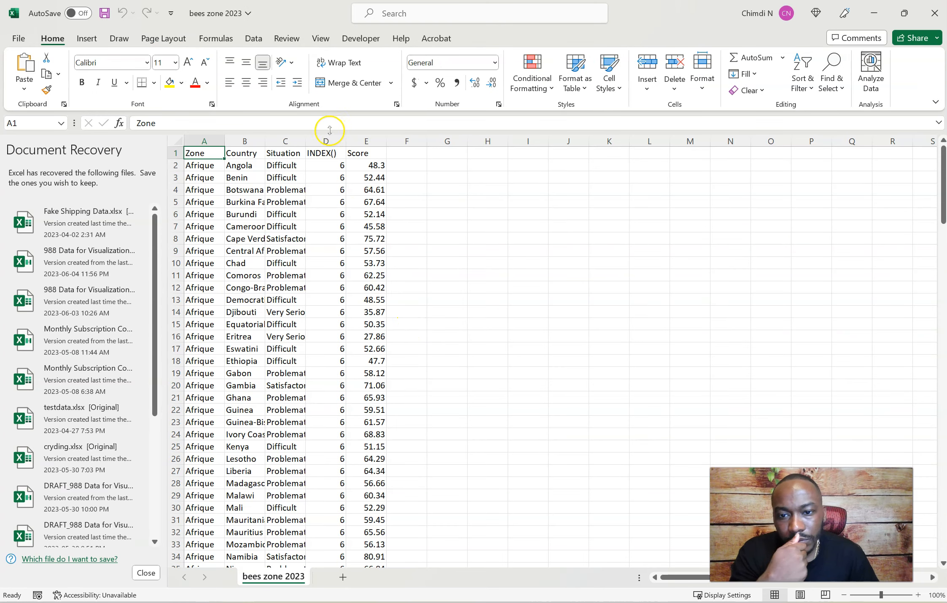
# - Examine the INDEX() column down the whole sheet to see which index number each zone carries
pyautogui.click(330, 139)
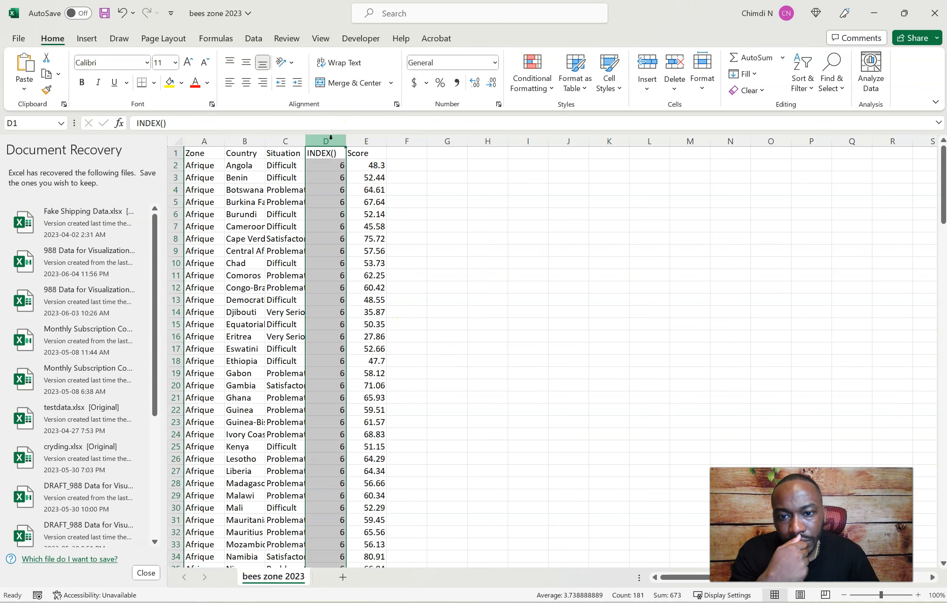
pyautogui.click(298, 135)
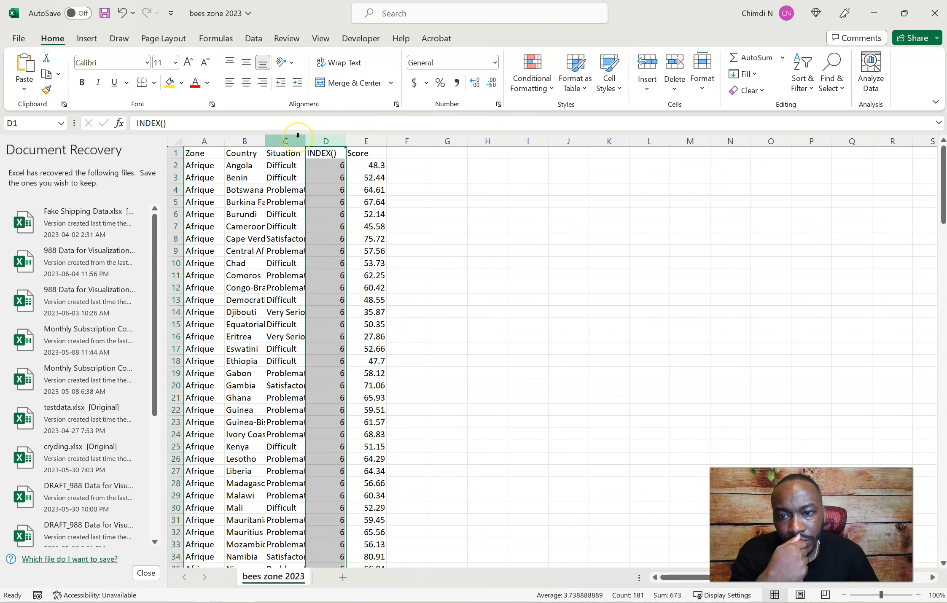
pyautogui.scroll(-14, 379, 190)
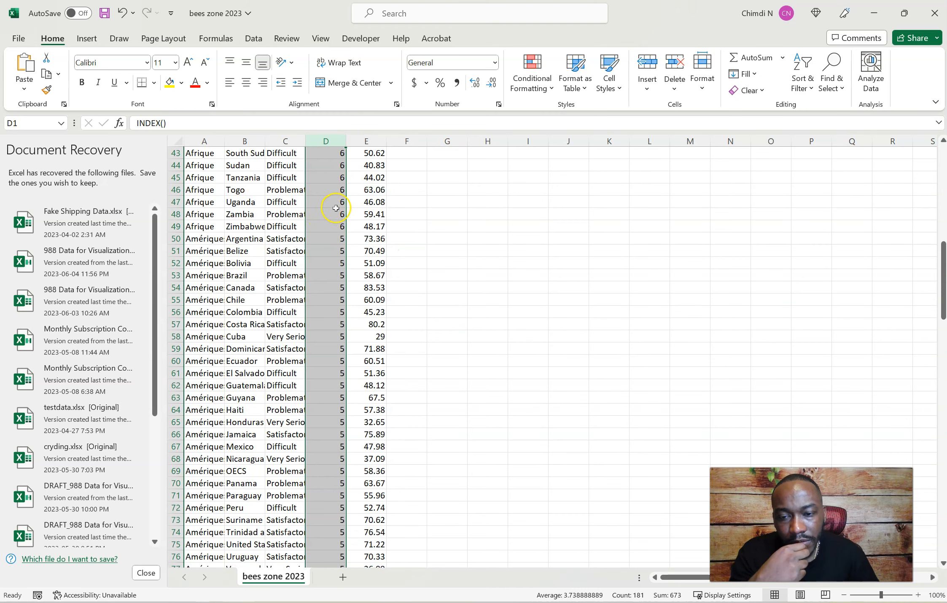
pyautogui.scroll(-6, 336, 208)
pyautogui.scroll(-1, 336, 208)
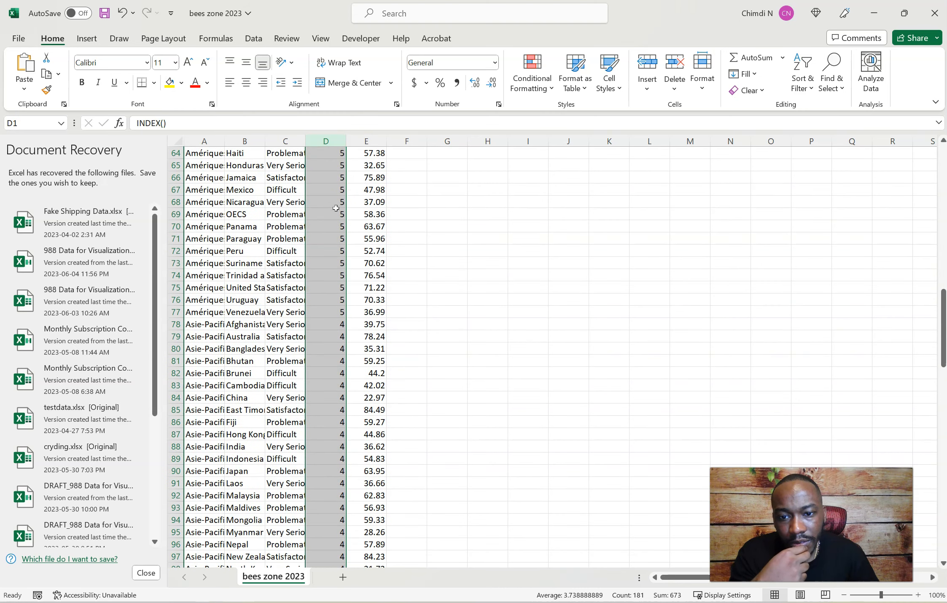
pyautogui.scroll(-2, 336, 208)
pyautogui.scroll(-2, 336, 208)
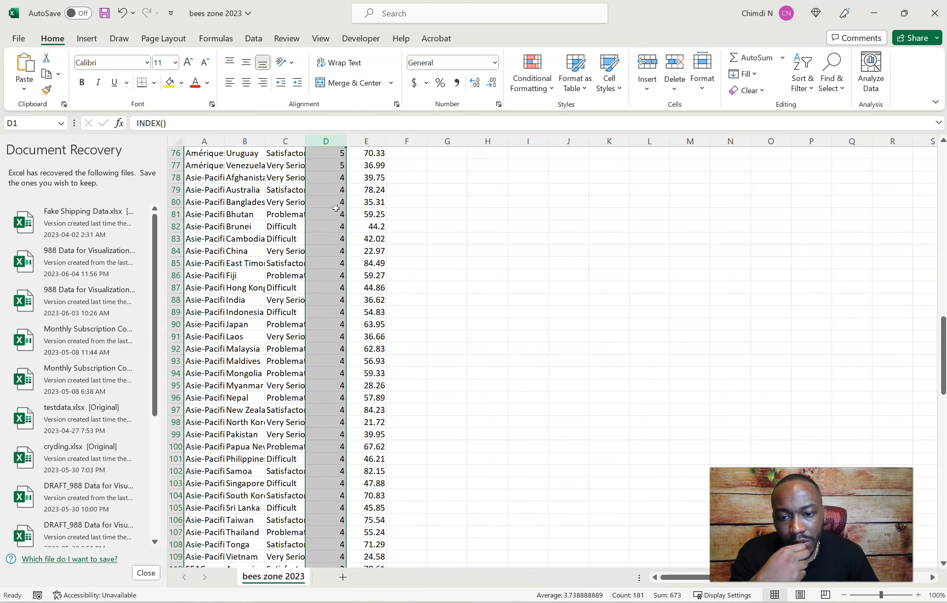
pyautogui.scroll(-14, 336, 208)
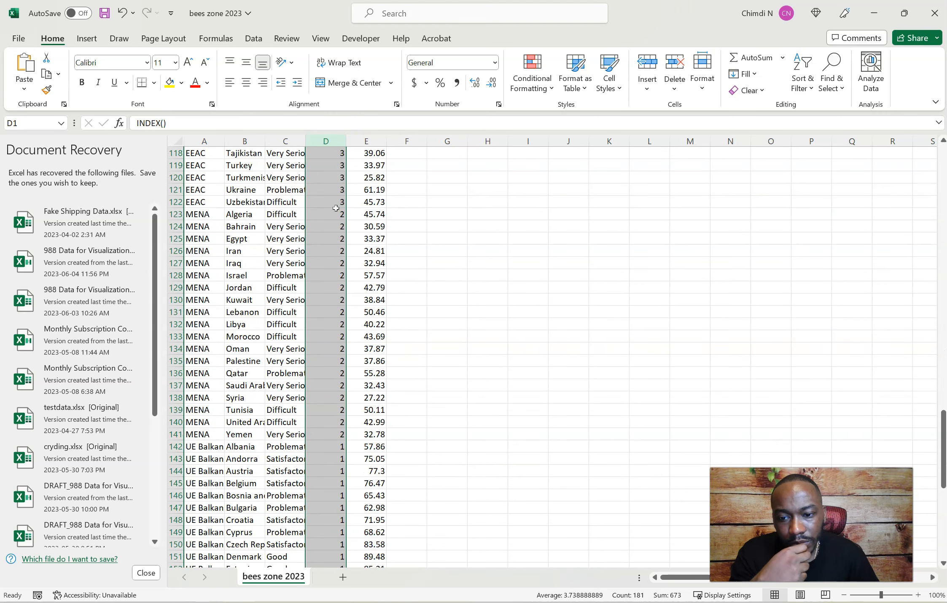
pyautogui.scroll(-11, 336, 208)
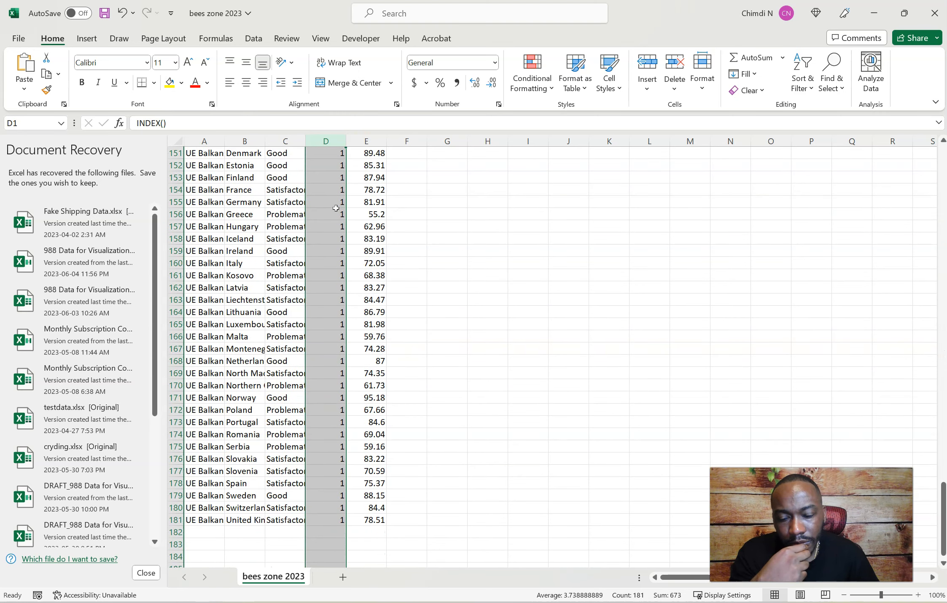
pyautogui.scroll(15, 336, 208)
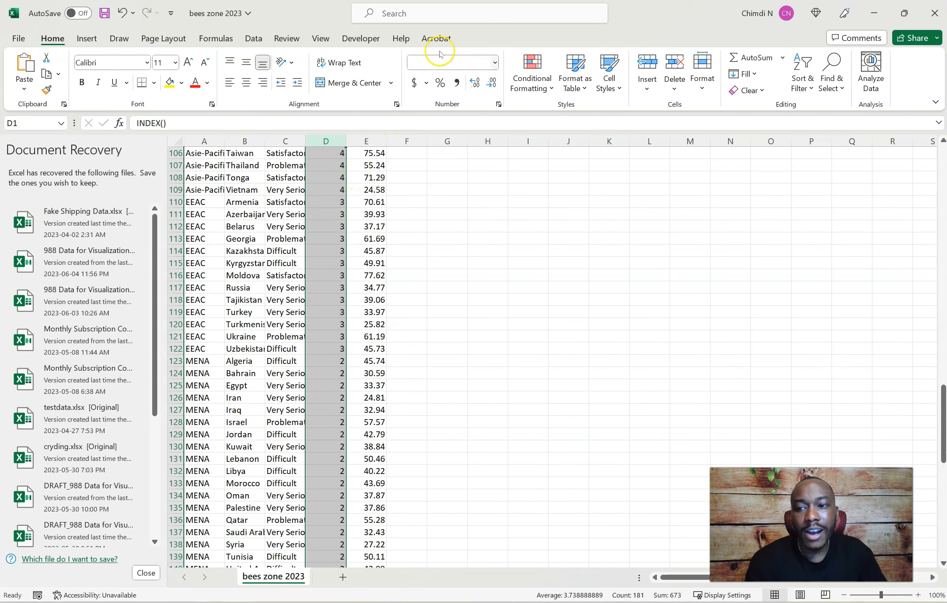
# - Close the bees zone 2023 CSV without saving, keeping the recovered files available for viewing at the next Excel start
pyautogui.click(934, 13)
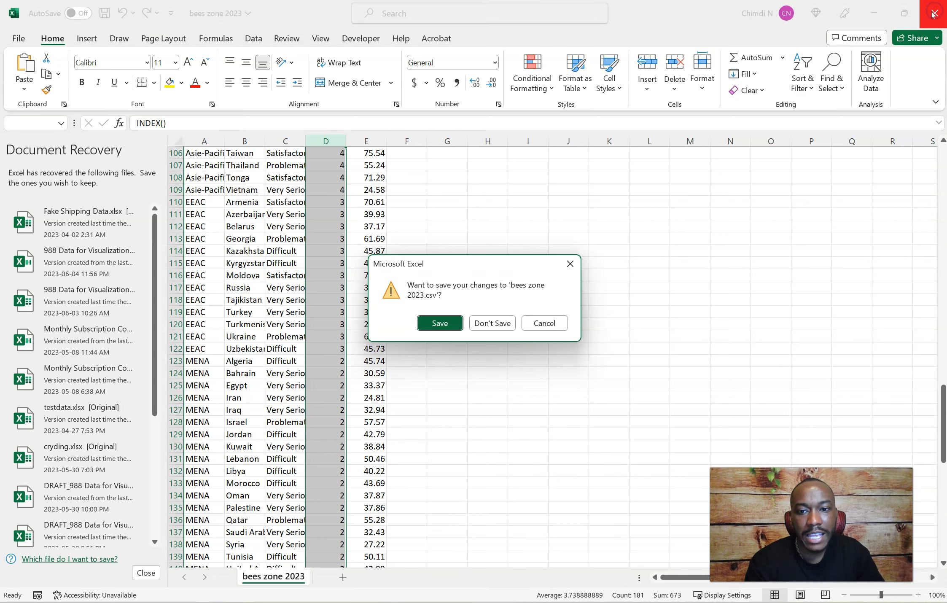
pyautogui.click(493, 323)
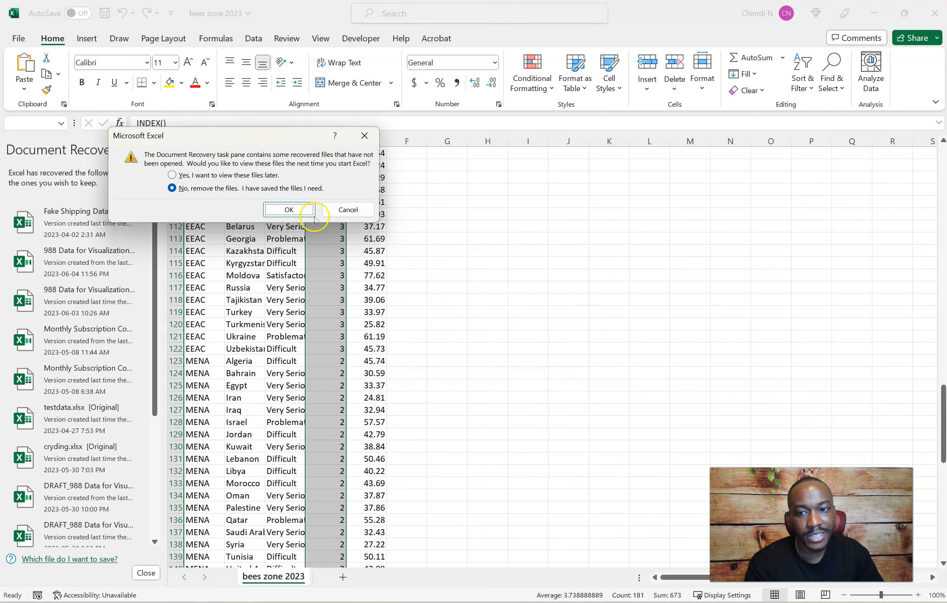
pyautogui.click(229, 176)
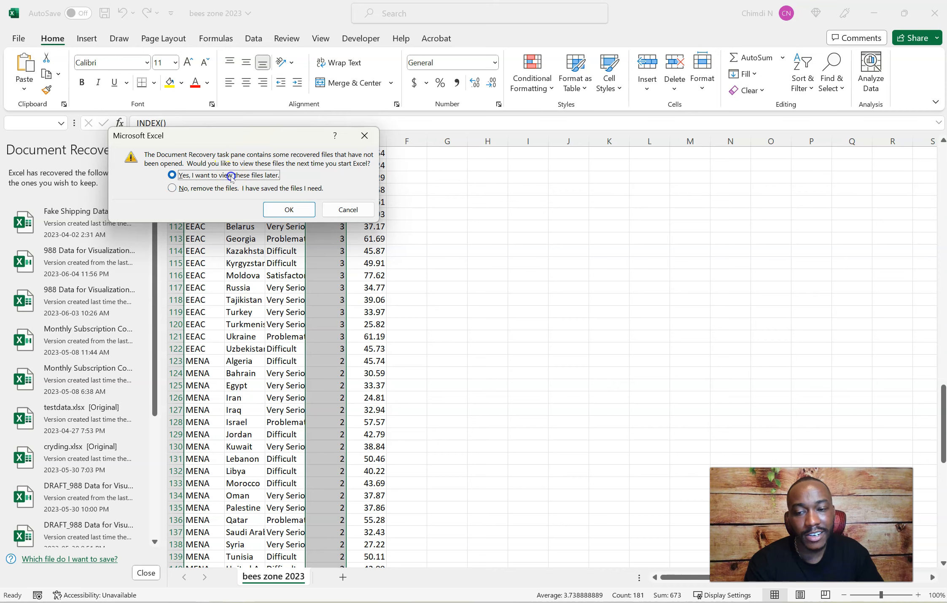
pyautogui.click(290, 209)
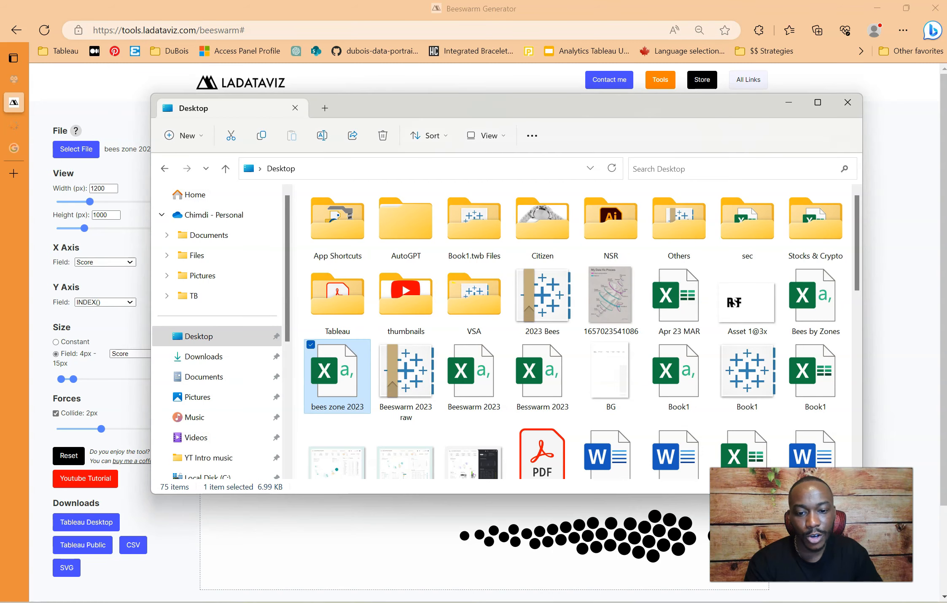
# - Switch to Tableau and sort the Zone field on Rows ascending by the median of Score
pyautogui.moveTo(473, 602)
pyautogui.click(510, 541)
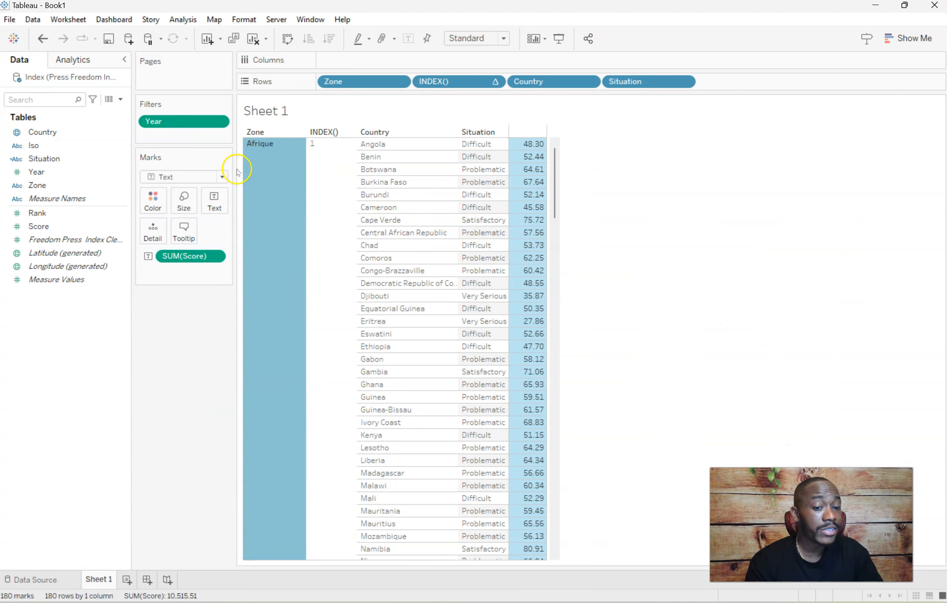
pyautogui.click(398, 82)
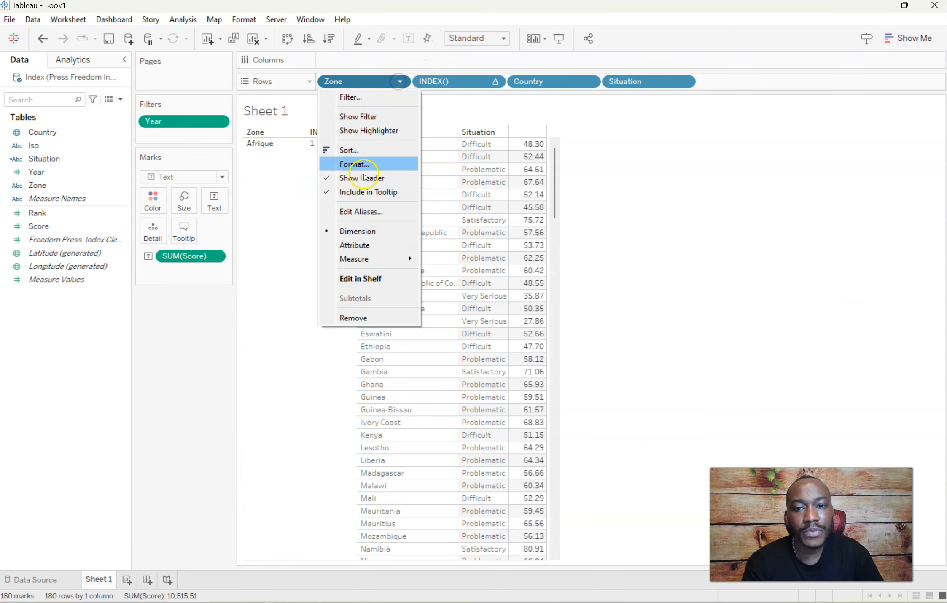
pyautogui.click(350, 150)
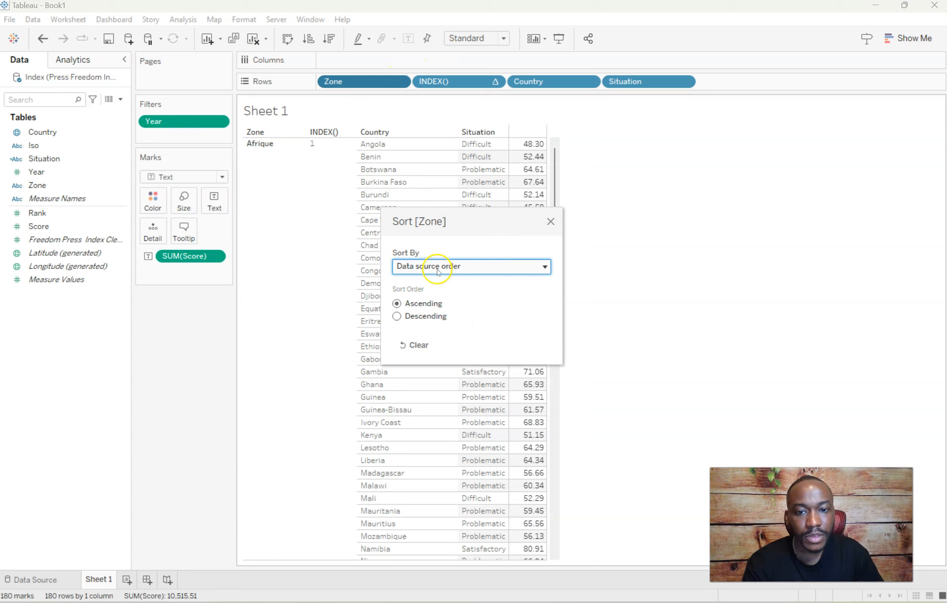
pyautogui.click(439, 271)
pyautogui.click(434, 301)
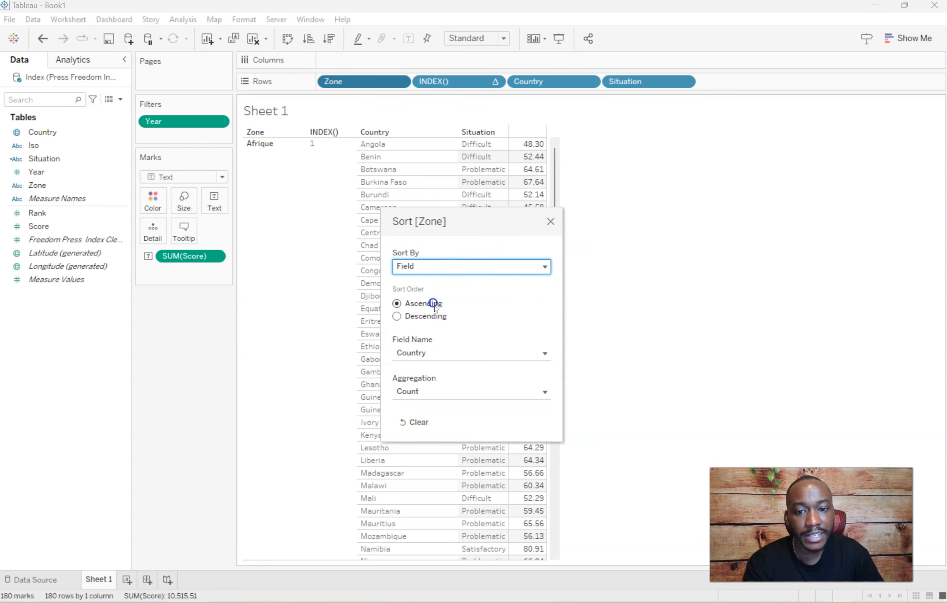
pyautogui.click(440, 354)
pyautogui.click(434, 433)
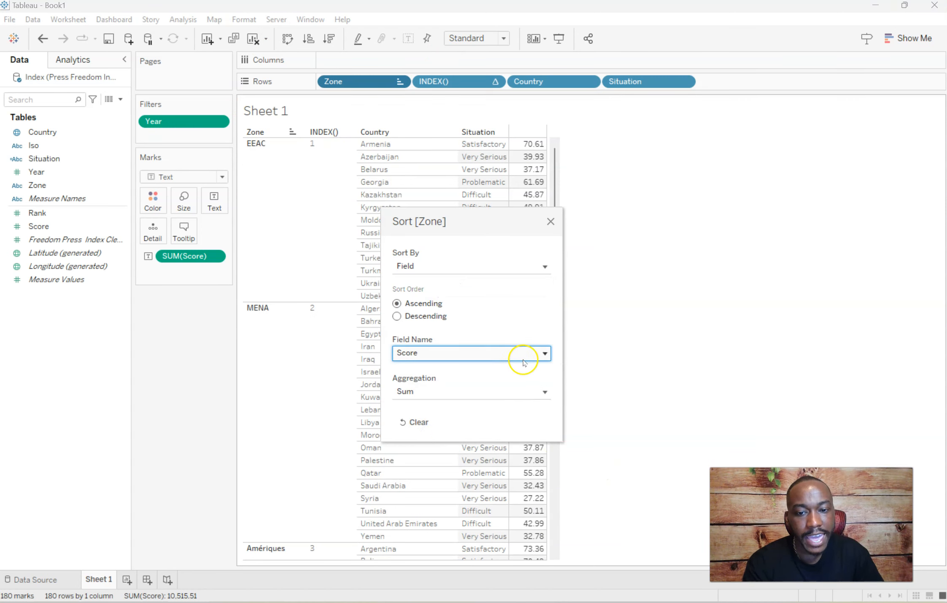
pyautogui.click(420, 394)
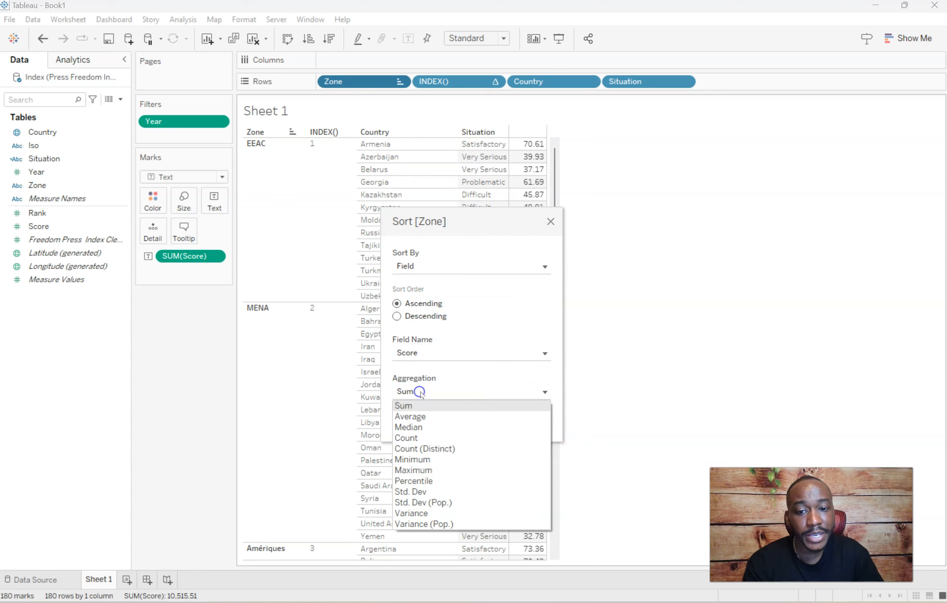
pyautogui.click(425, 428)
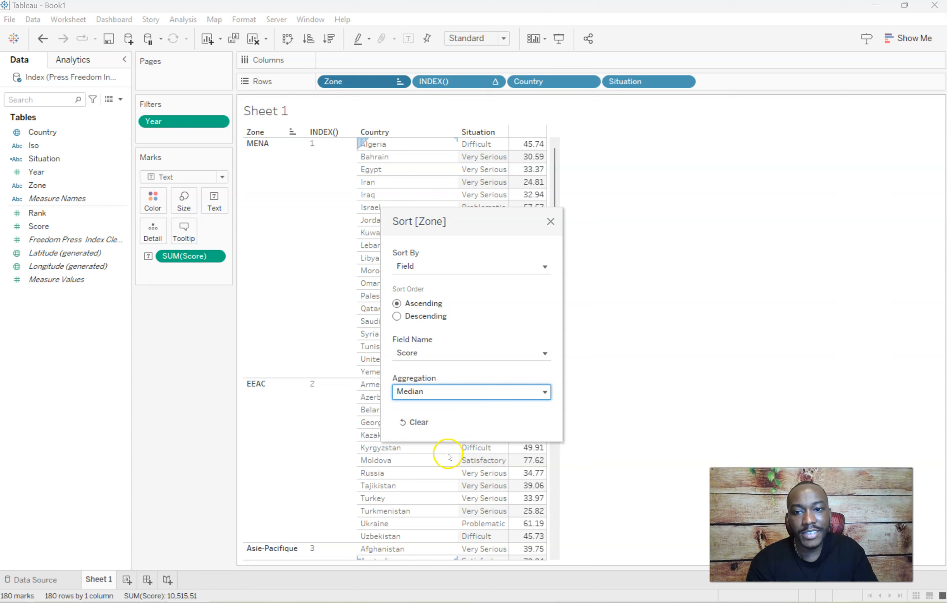
pyautogui.click(550, 223)
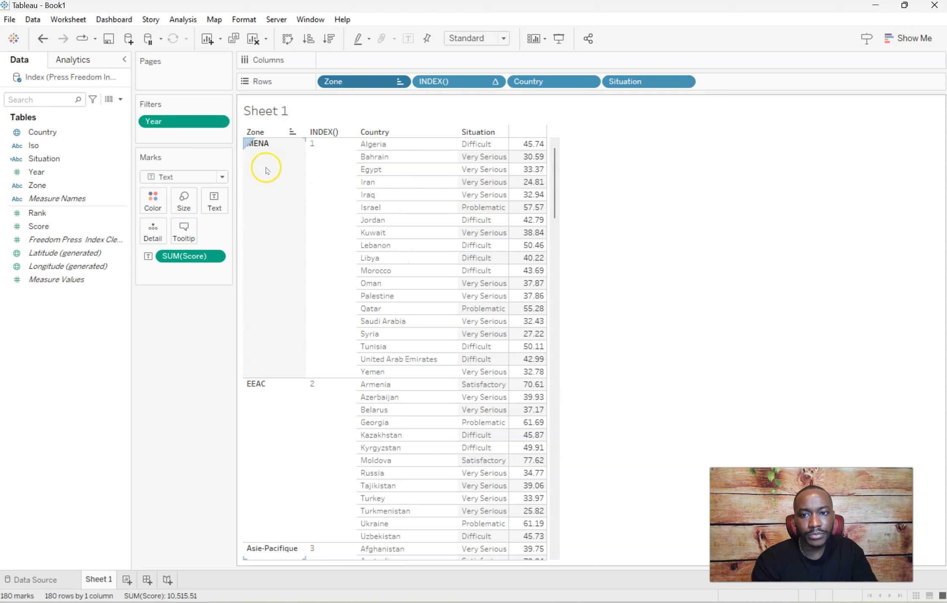
# - Select the marks of all zones from MENA to UE Balkans in the table and view their data
pyautogui.scroll(-20, 270, 190)
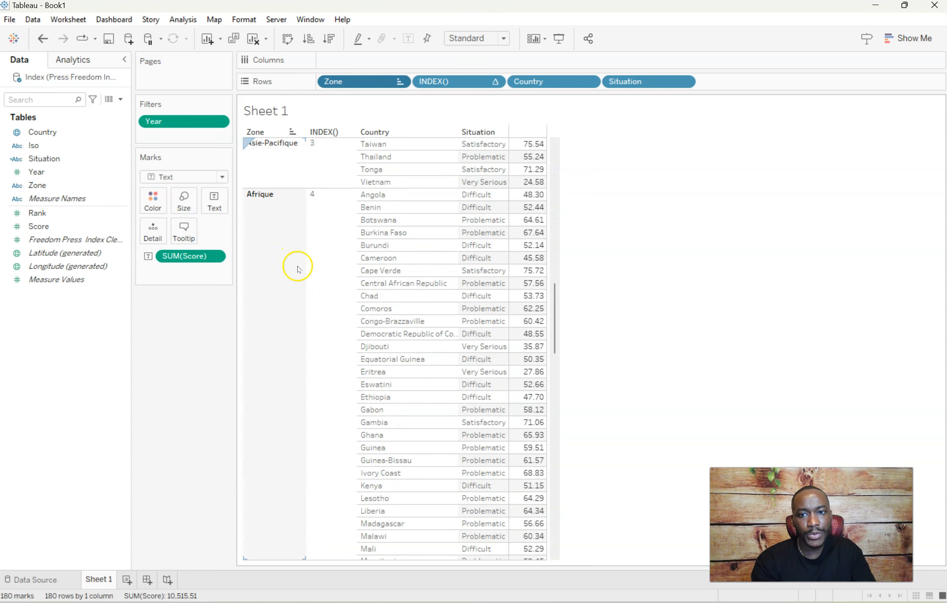
pyautogui.scroll(20, 291, 267)
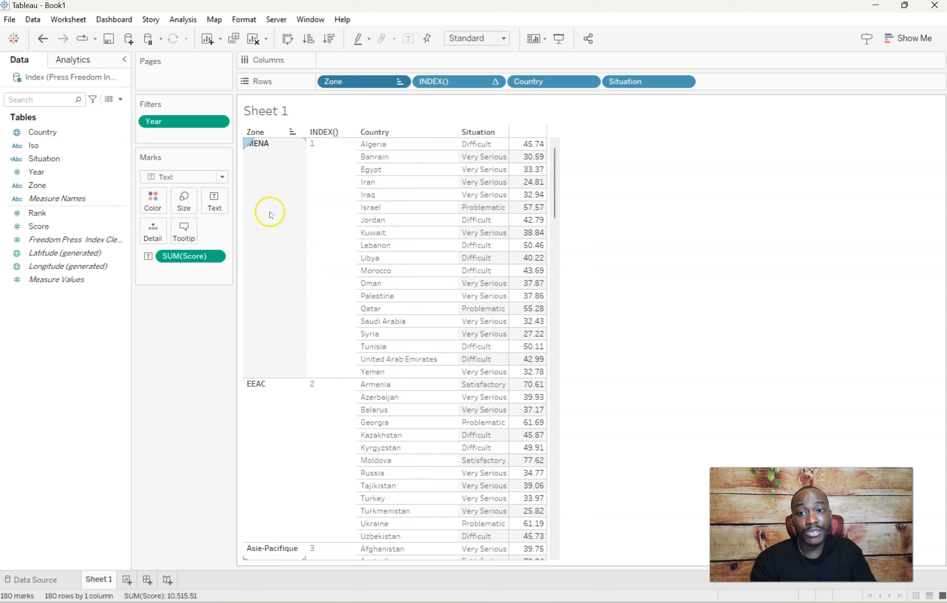
pyautogui.click(270, 215)
pyautogui.scroll(-20, 553, 312)
pyautogui.scroll(-1, 550, 366)
pyautogui.click(287, 516)
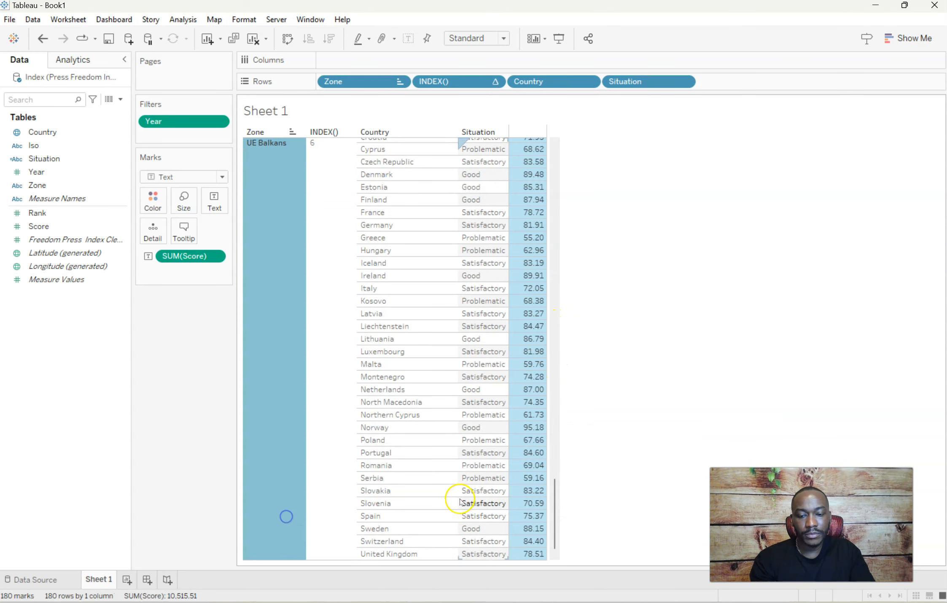
pyautogui.scroll(10, 528, 308)
pyautogui.rightClick(525, 297)
pyautogui.click(617, 329)
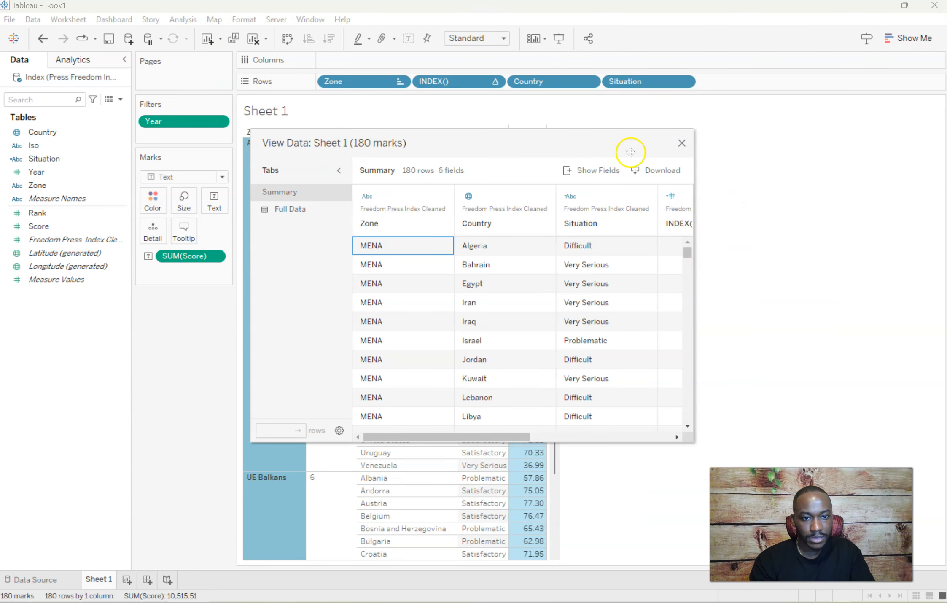
# - Download the summary data to the Desktop as a CSV file named new zones 2023
pyautogui.click(656, 171)
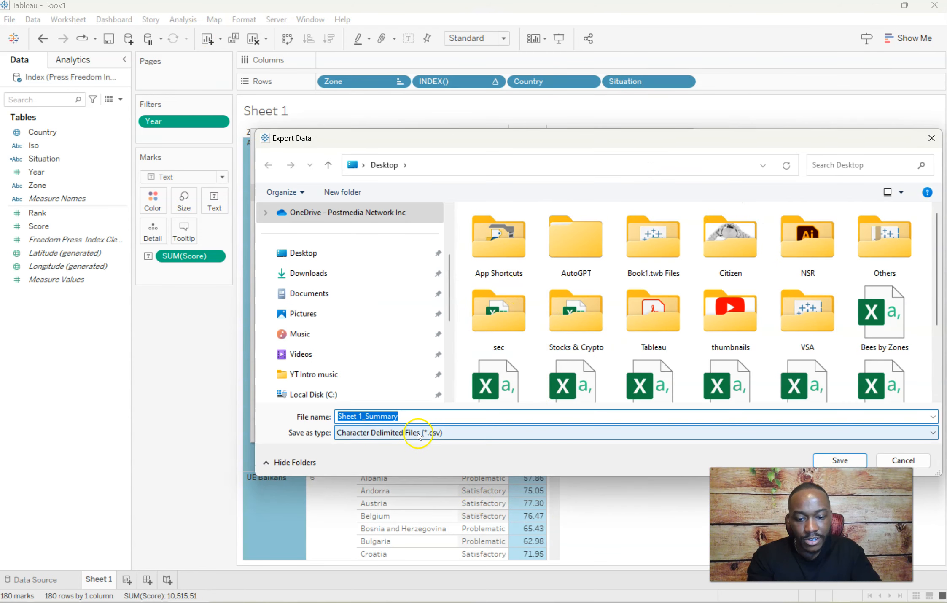
pyautogui.write('new zone')
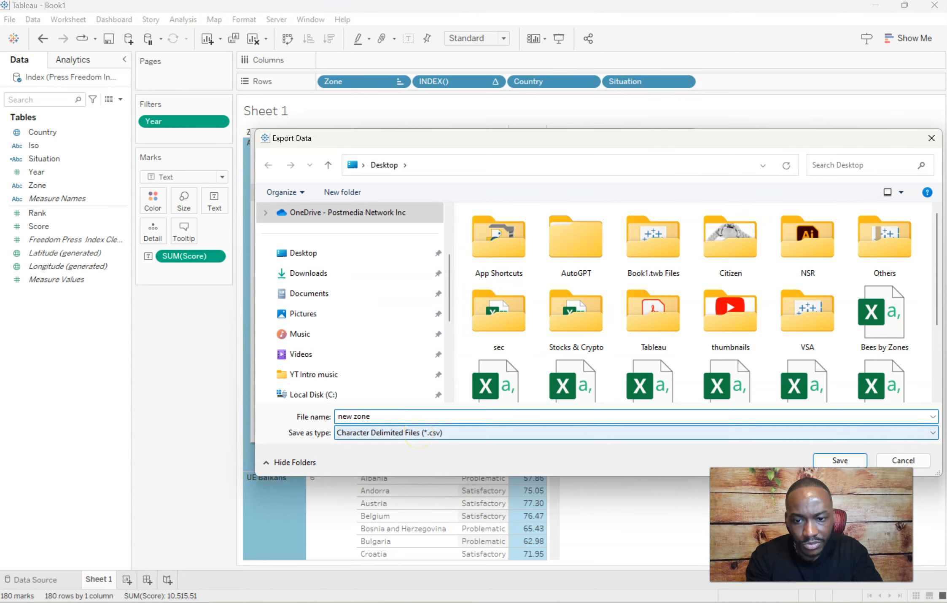
pyautogui.write('s 2023')
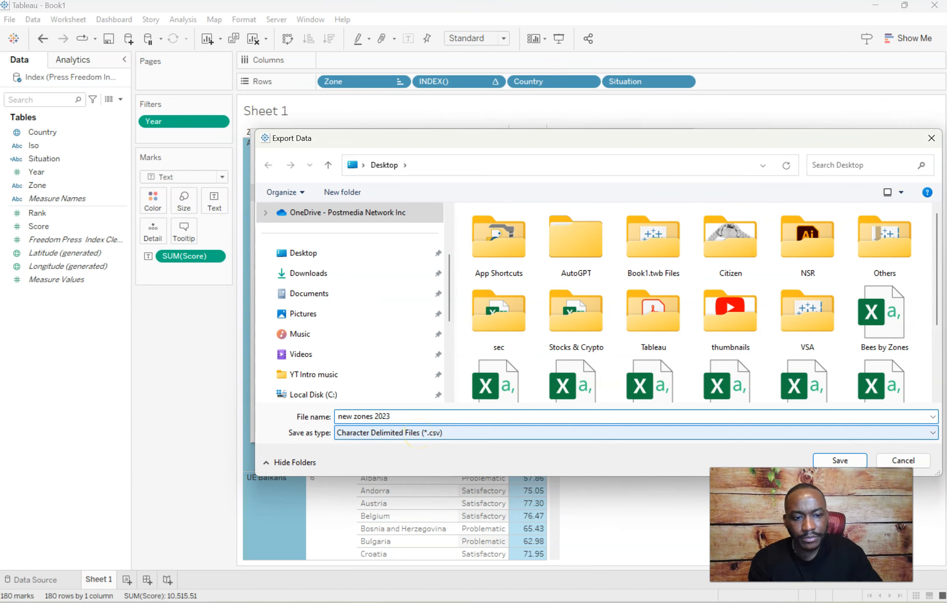
pyautogui.click(841, 461)
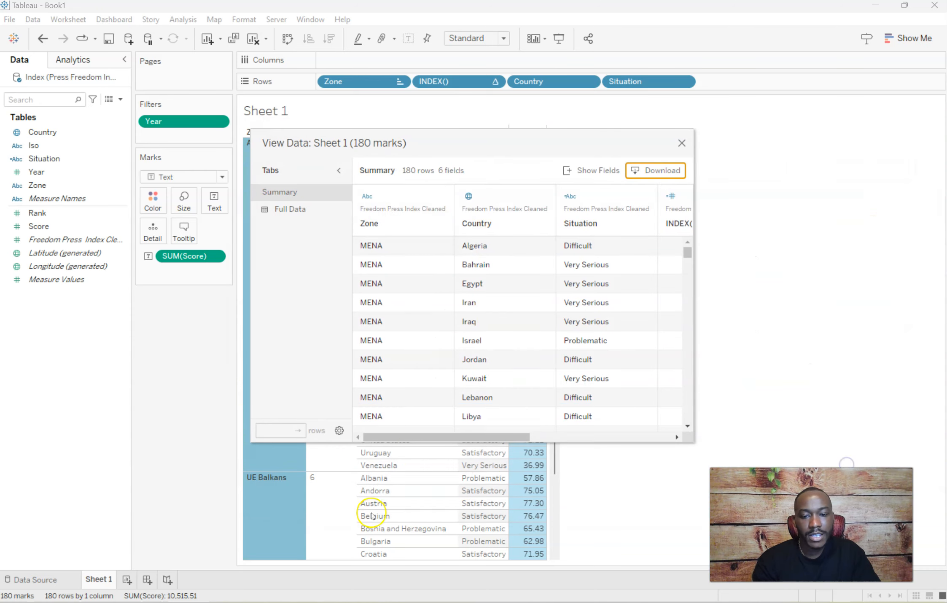
# - Switch to the Ladataviz Beeswarm Generator in the browser and load new zones 2023.csv from the Desktop
pyautogui.moveTo(418, 602)
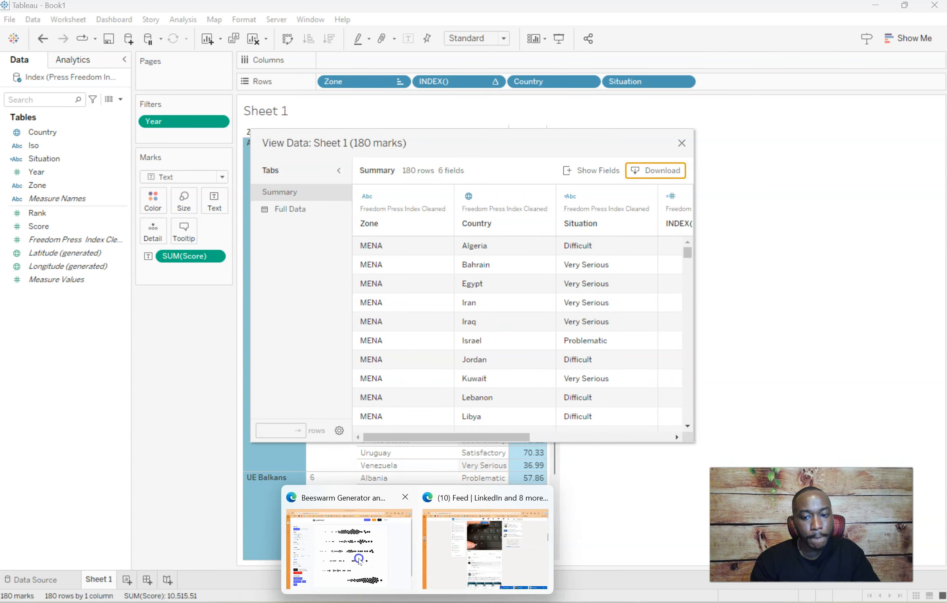
pyautogui.click(359, 560)
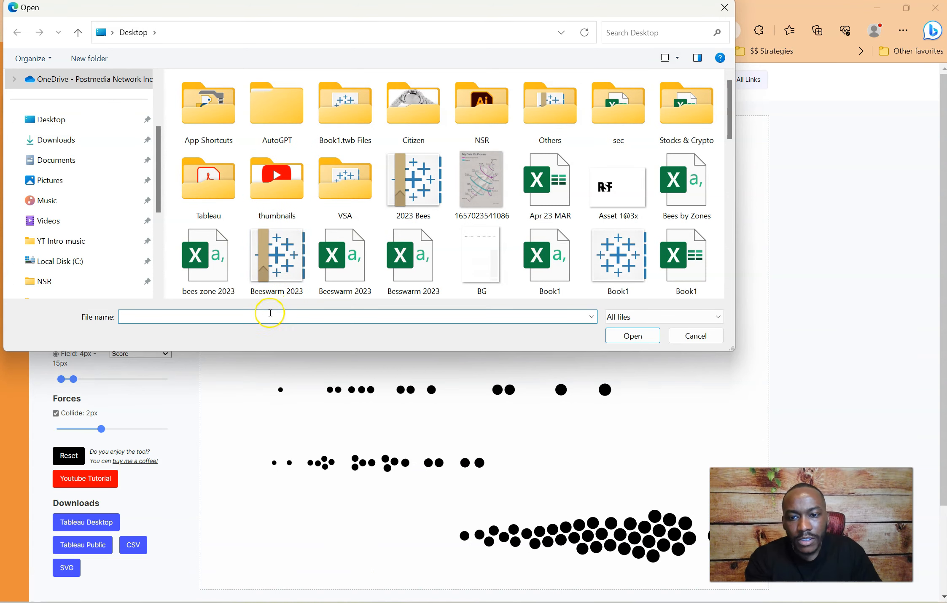
pyautogui.write('new zo')
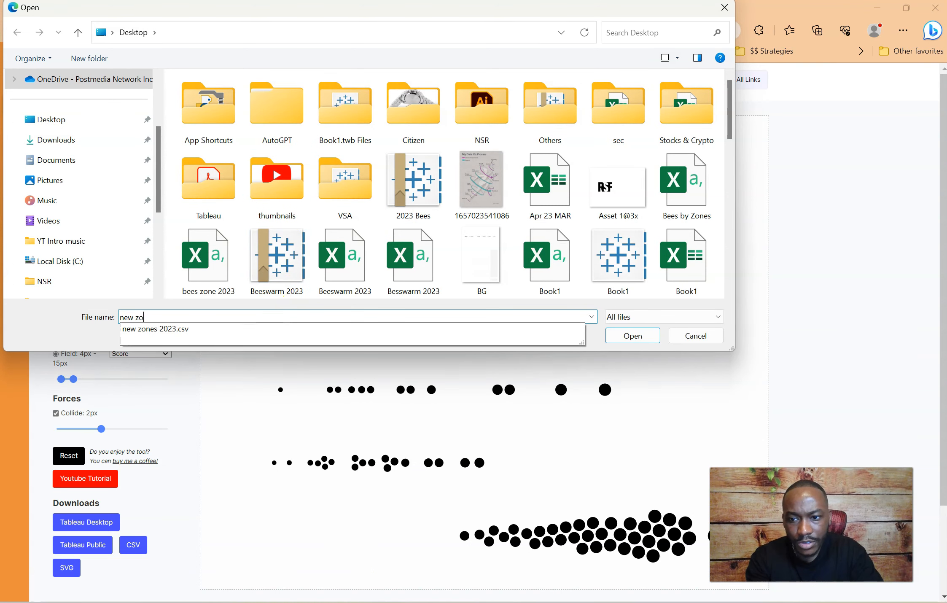
pyautogui.click(243, 339)
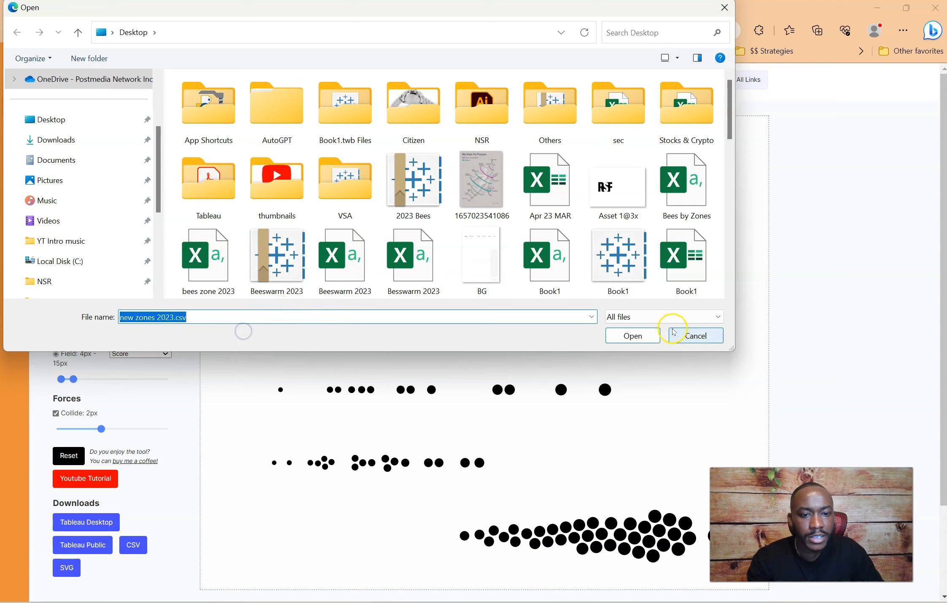
pyautogui.click(645, 335)
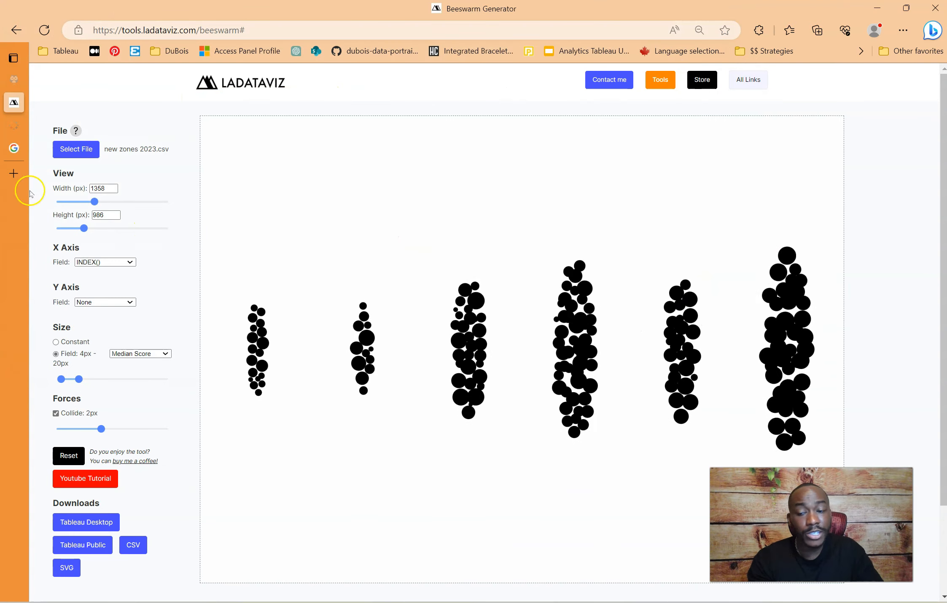
# - Set the beeswarm view to 1200 px wide and 1000 px high
pyautogui.doubleClick(97, 188)
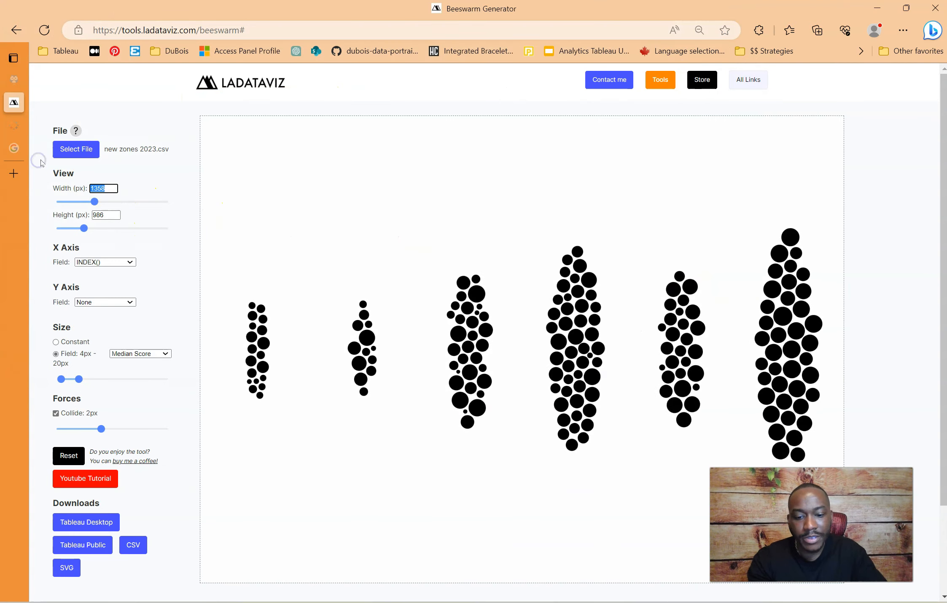
pyautogui.write('1200')
pyautogui.doubleClick(104, 214)
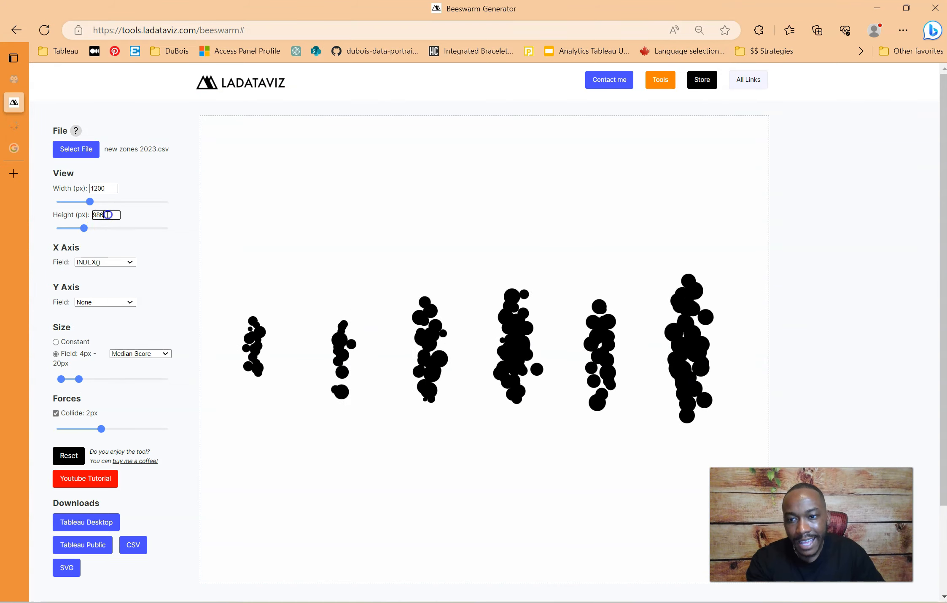
pyautogui.write('100')
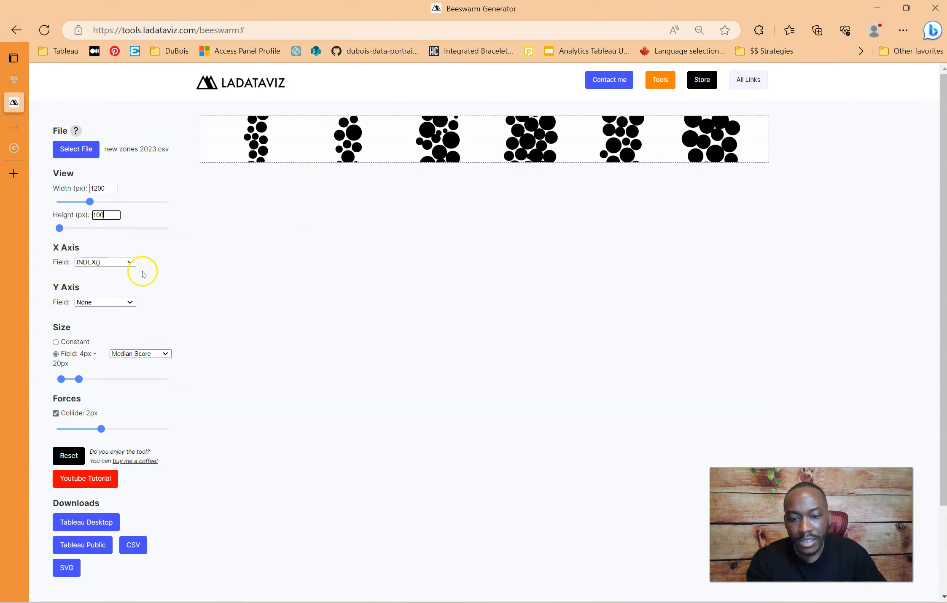
pyautogui.write('0')
# - Assign Score to the beeswarm's X axis and INDEX() to its Y axis
pyautogui.click(90, 262)
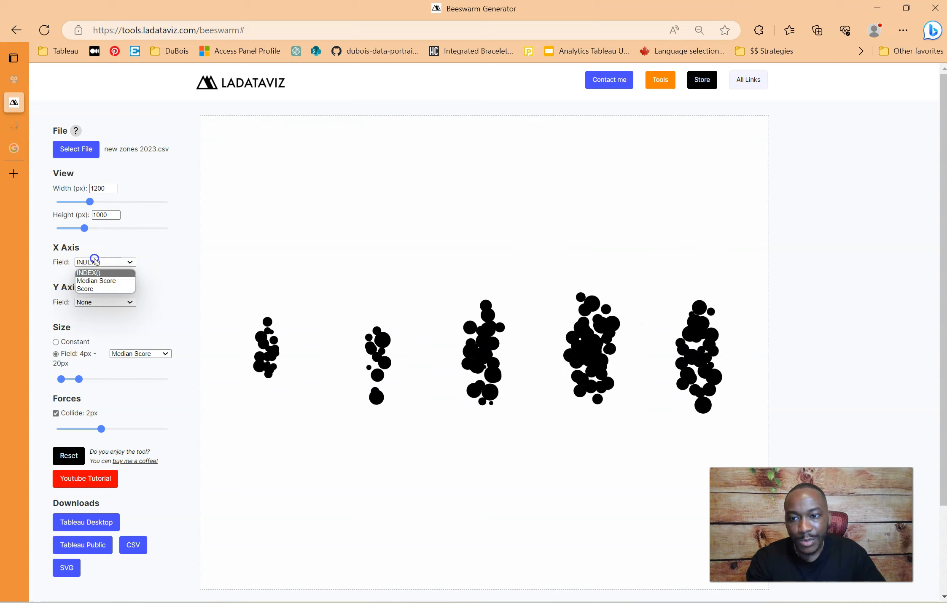
pyautogui.click(115, 287)
pyautogui.click(108, 302)
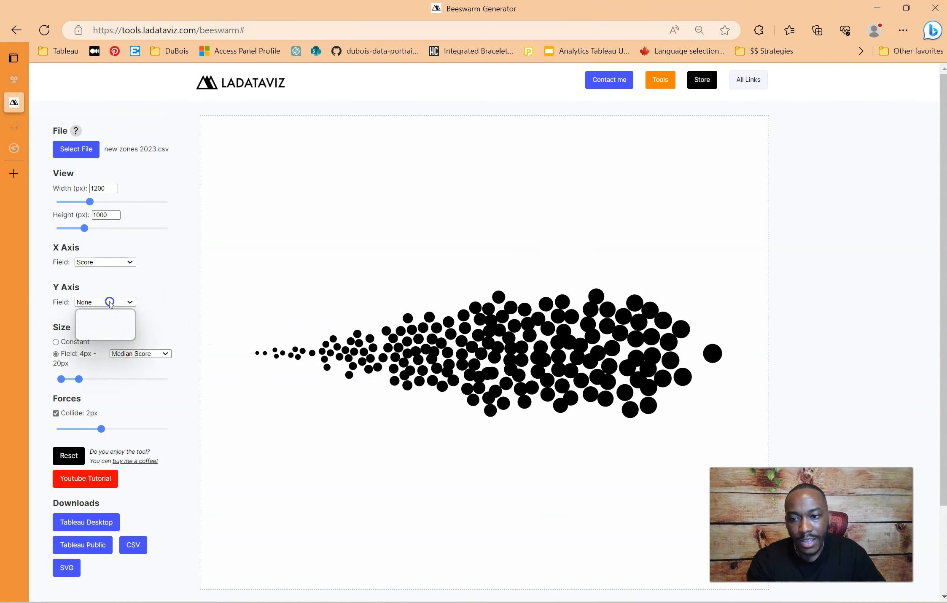
pyautogui.click(102, 319)
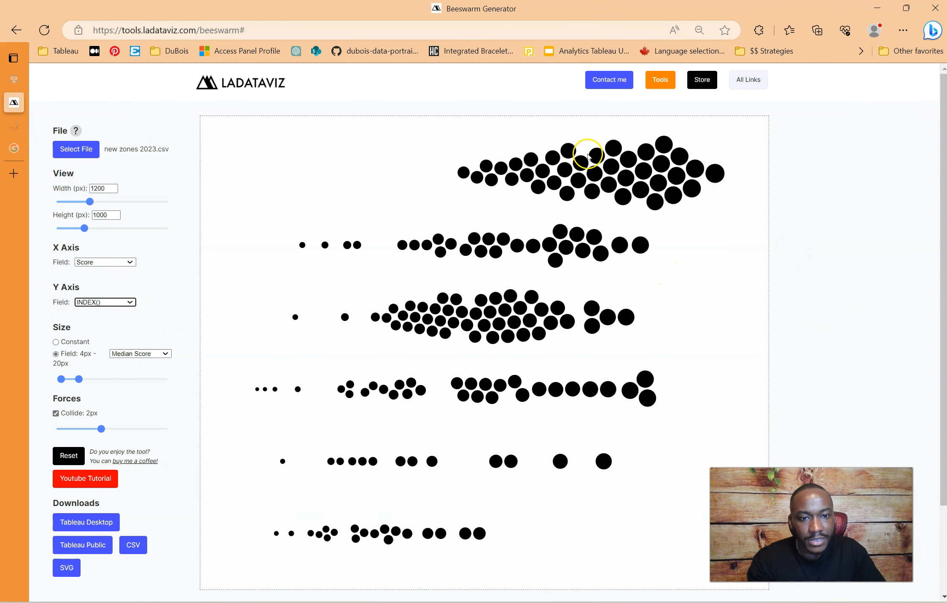
pyautogui.moveTo(599, 165)
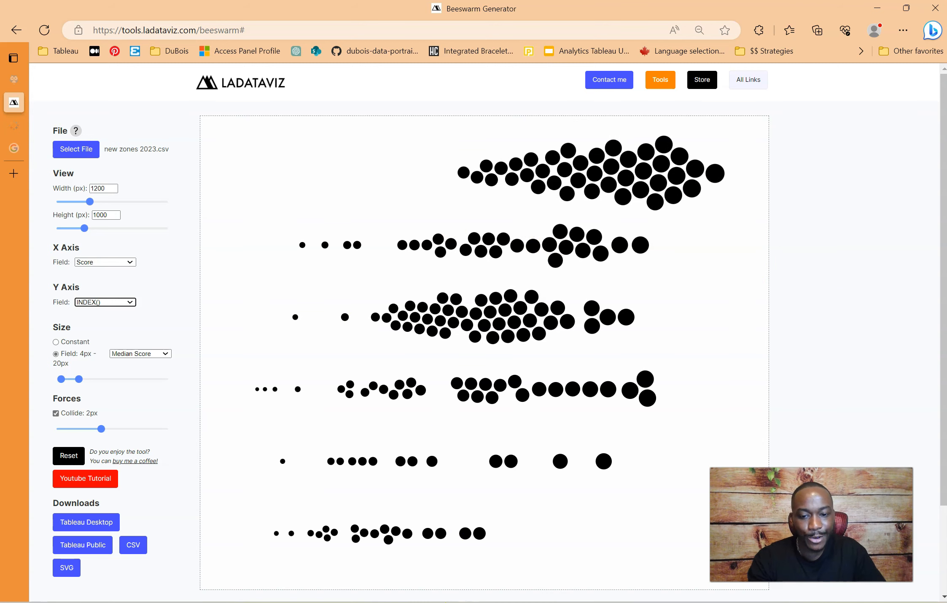
# - Switch to File Explorer, search the Desktop for "new" and open the new zones 2023 CSV in Excel
pyautogui.hotkey('alt', 'Tab')
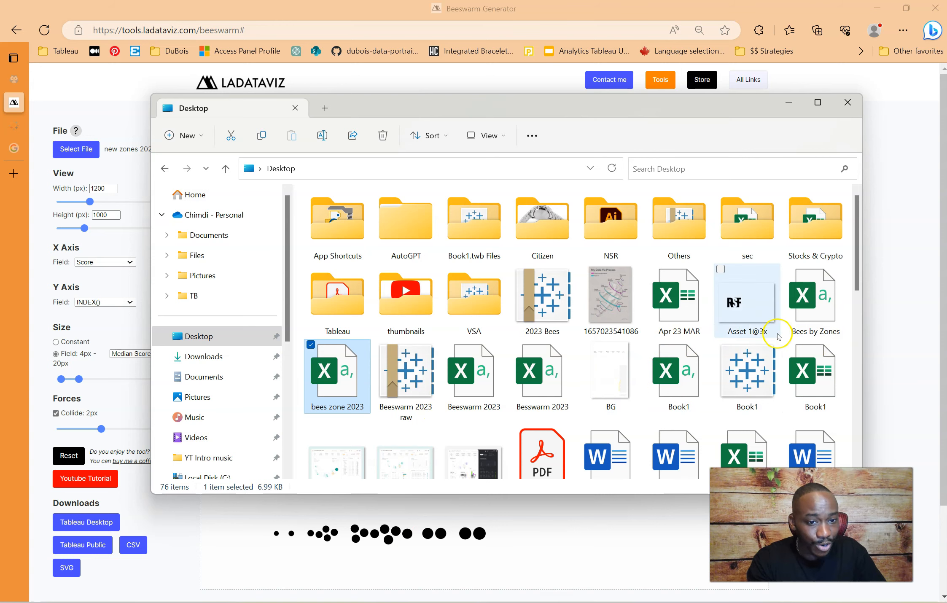
pyautogui.scroll(-3, 778, 336)
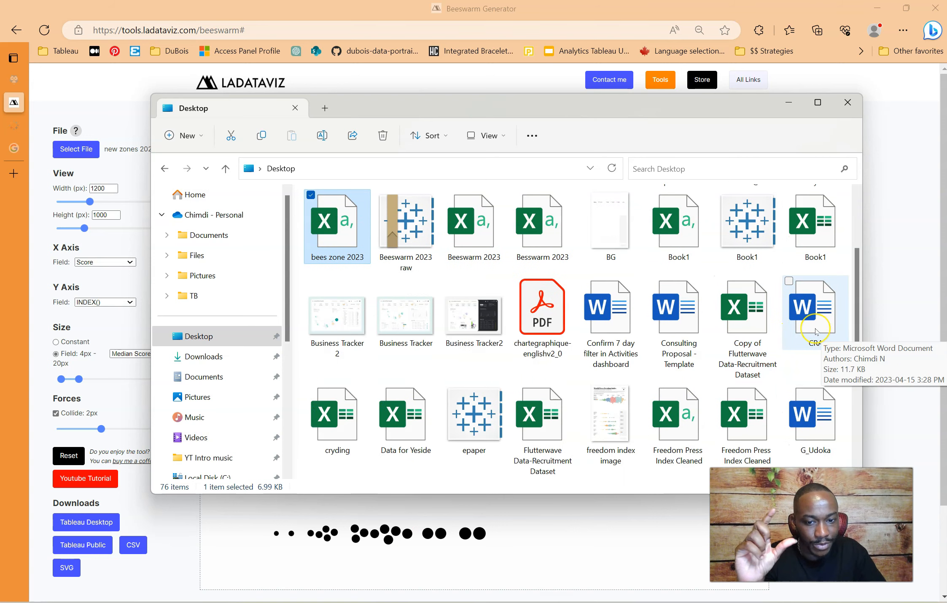
pyautogui.scroll(-10, 816, 331)
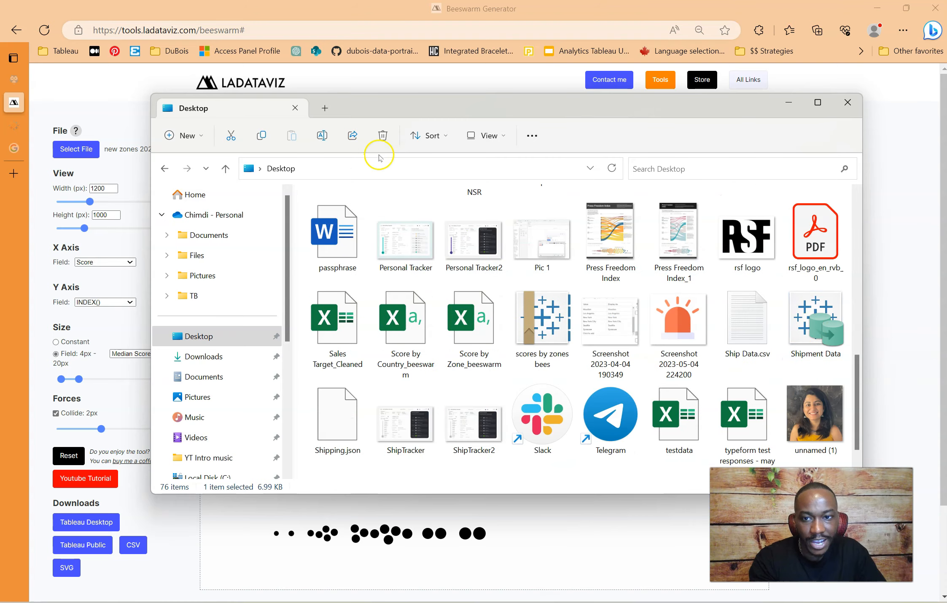
pyautogui.click(683, 167)
pyautogui.write('new')
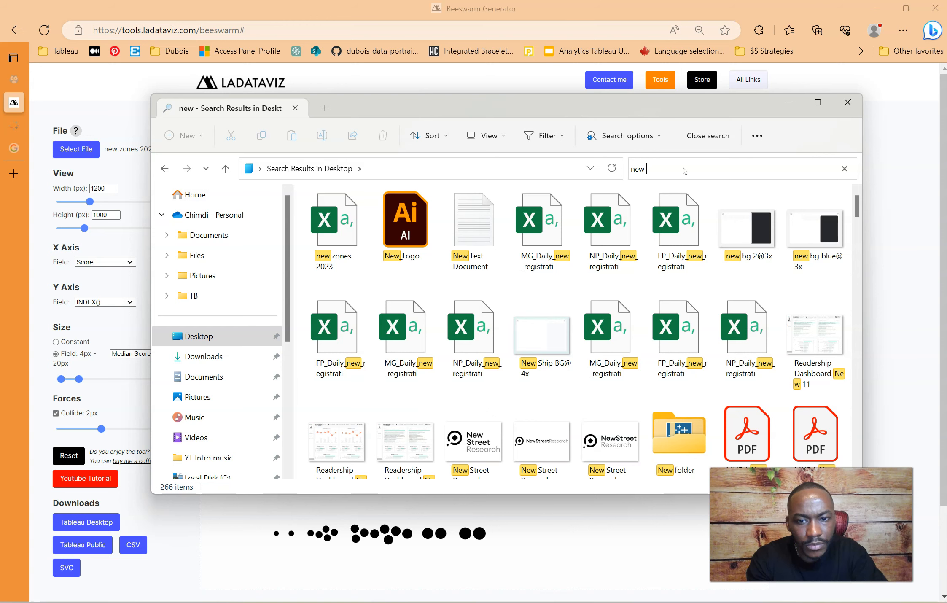
pyautogui.click(343, 226)
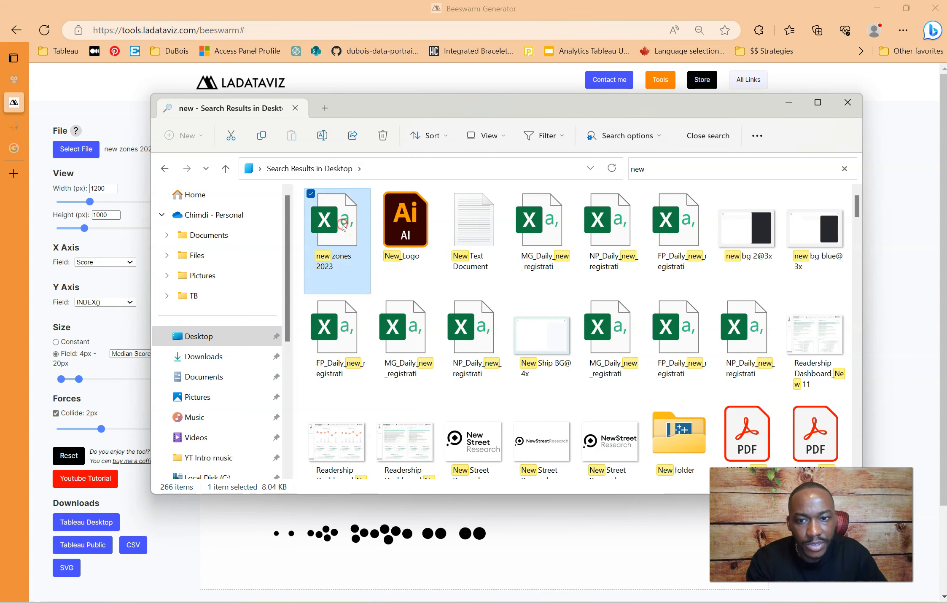
pyautogui.rightClick(343, 226)
pyautogui.click(411, 268)
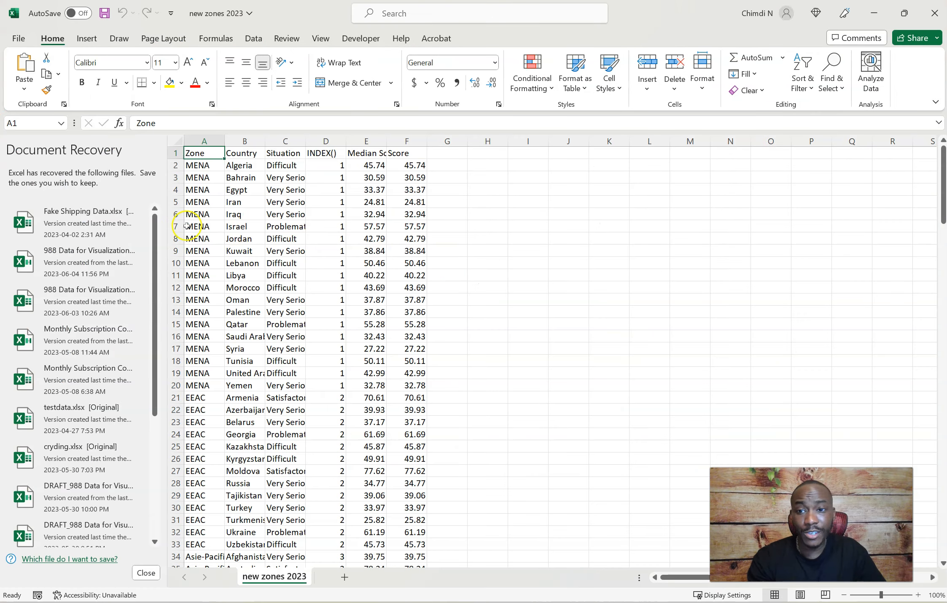
# - Set INDEX() to 6 for all MENA rows, filling D2 down to D20
pyautogui.moveTo(338, 164)
pyautogui.mouseDown()
pyautogui.moveTo(341, 312)
pyautogui.moveTo(341, 174)
pyautogui.mouseUp()
pyautogui.click(344, 167)
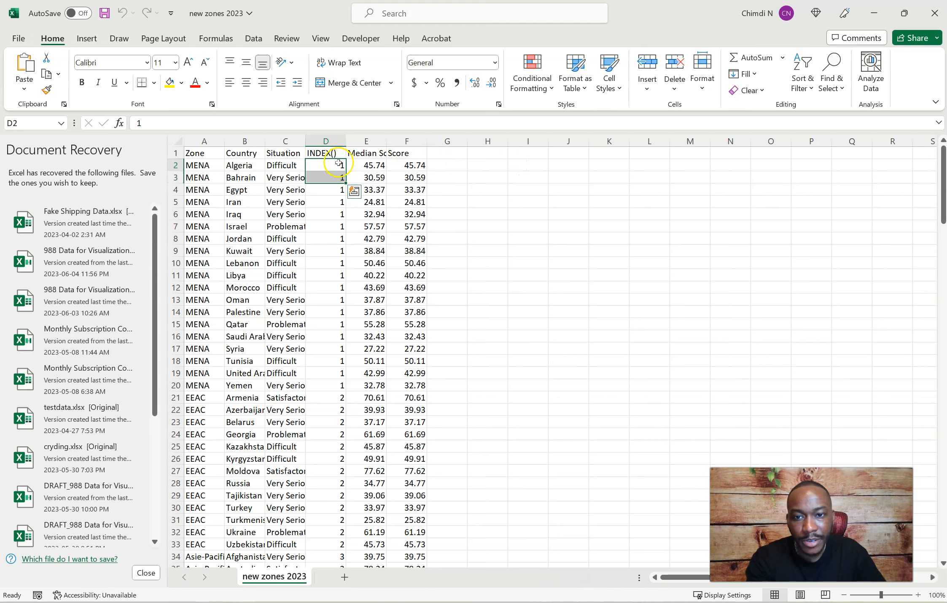
pyautogui.write('6')
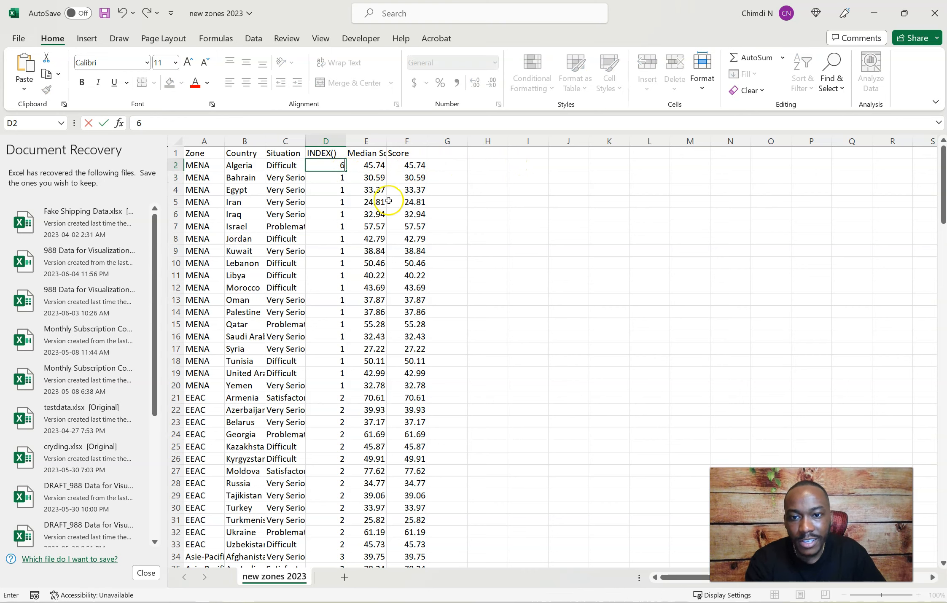
pyautogui.click(430, 216)
pyautogui.click(331, 165)
pyautogui.moveTo(345, 169); pyautogui.dragTo(343, 386)
# - Set INDEX() to 5 for all EEAC rows, filling D21 down to D33
pyautogui.scroll(-4, 528, 350)
pyautogui.click(339, 251)
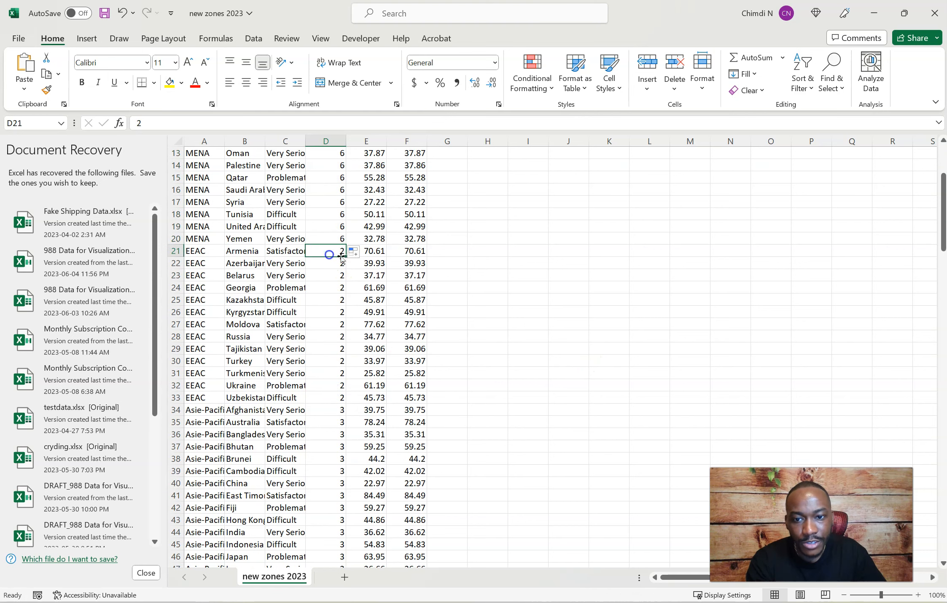
pyautogui.write('5')
pyautogui.click(525, 287)
pyautogui.click(333, 249)
pyautogui.moveTo(346, 257); pyautogui.dragTo(344, 404)
# - Set INDEX() to 4 for all Asie-Pacifique rows, filling D34 down to D65
pyautogui.scroll(-2, 533, 359)
pyautogui.scroll(-2, 534, 359)
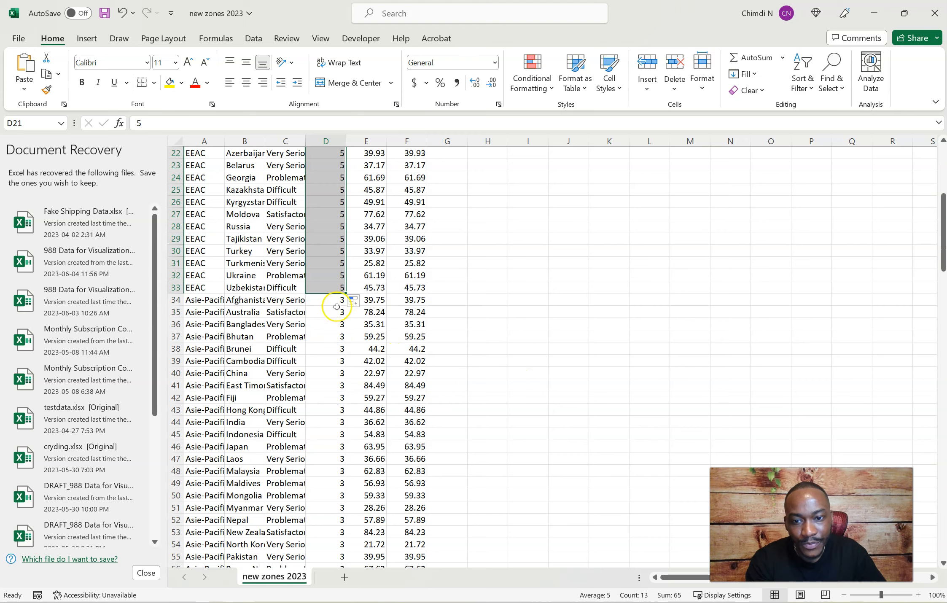
pyautogui.click(334, 301)
pyautogui.write('4')
pyautogui.click(407, 336)
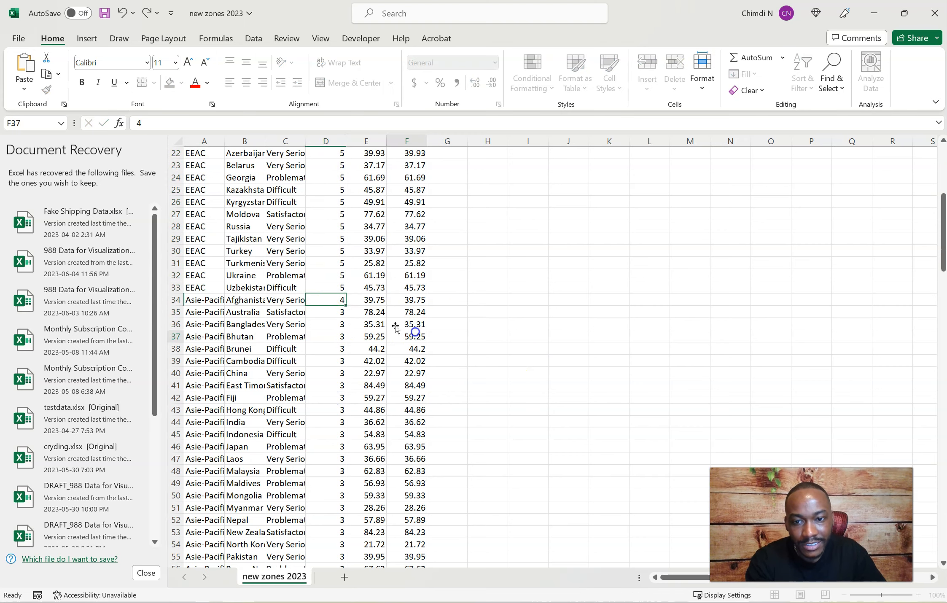
pyautogui.click(331, 300)
pyautogui.moveTo(346, 302); pyautogui.dragTo(333, 392)
# - Set INDEX() to 3 for all Afrique rows, filling D66 down to D113
pyautogui.scroll(-3, 501, 387)
pyautogui.click(323, 287)
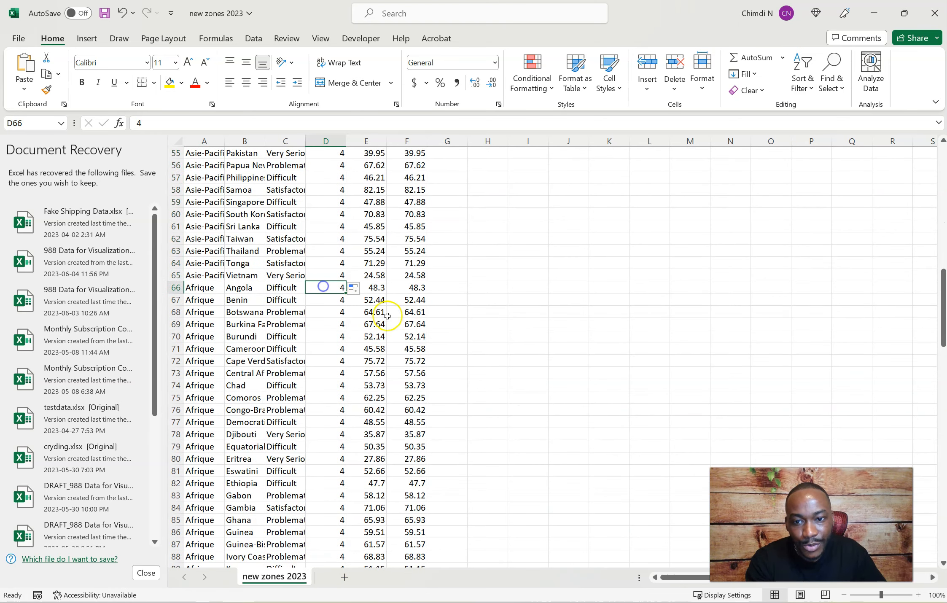
pyautogui.click(641, 387)
pyautogui.click(321, 287)
pyautogui.moveTo(347, 292); pyautogui.dragTo(343, 447)
# - Set INDEX() to 2 for all Amériques rows, filling down from D114 to D141
pyautogui.scroll(-4, 478, 459)
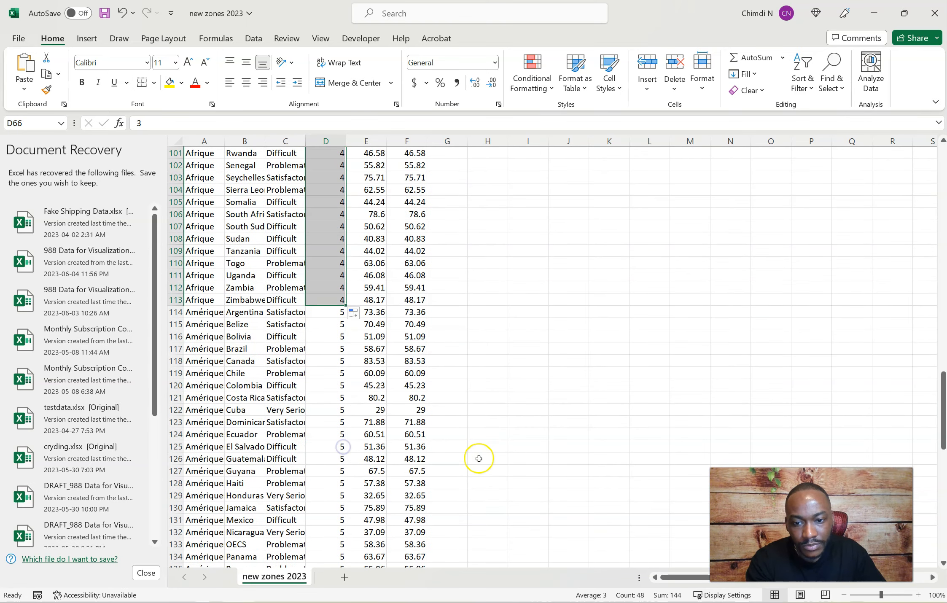
pyautogui.click(330, 312)
pyautogui.write('2')
pyautogui.click(415, 336)
pyautogui.click(330, 311)
pyautogui.moveTo(347, 317); pyautogui.dragTo(324, 157)
# - Set INDEX() to 1 for all UE Balkans rows, filling D142 down to D181, and save the CSV
pyautogui.click(492, 236)
pyautogui.click(325, 163)
pyautogui.moveTo(347, 171)
pyautogui.mouseDown()
pyautogui.moveTo(344, 567)
pyautogui.moveTo(343, 545)
pyautogui.mouseUp()
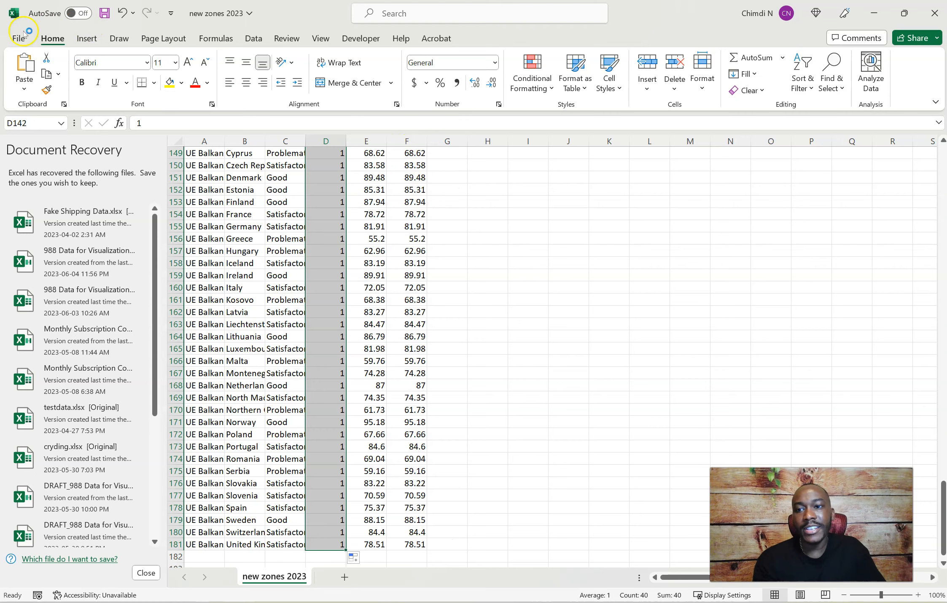
pyautogui.click(98, 14)
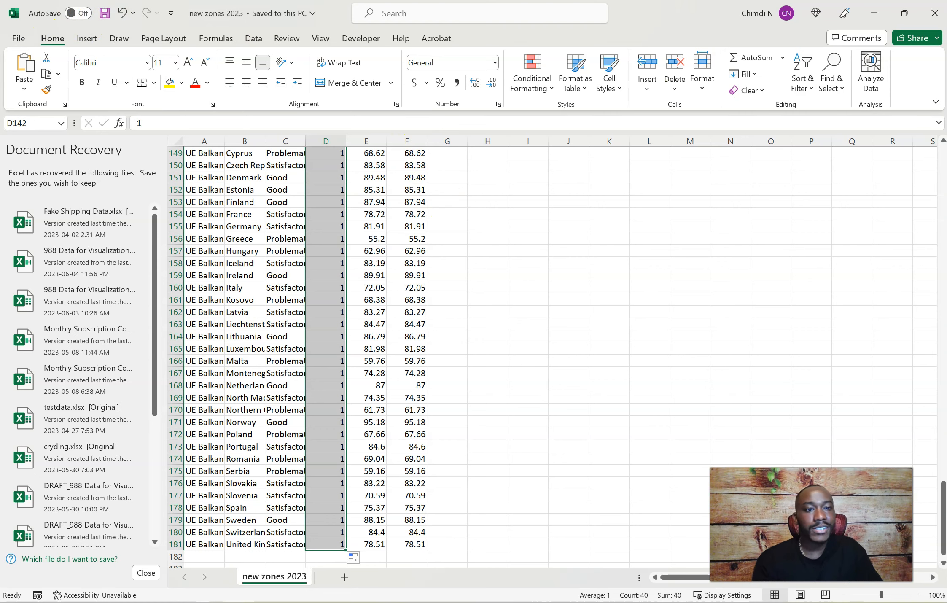
# - Switch to the Ladataviz Beeswarm Generator in the browser and load the updated new zones 2023.csv file from the Desktop
pyautogui.click(237, 174)
pyautogui.click(284, 207)
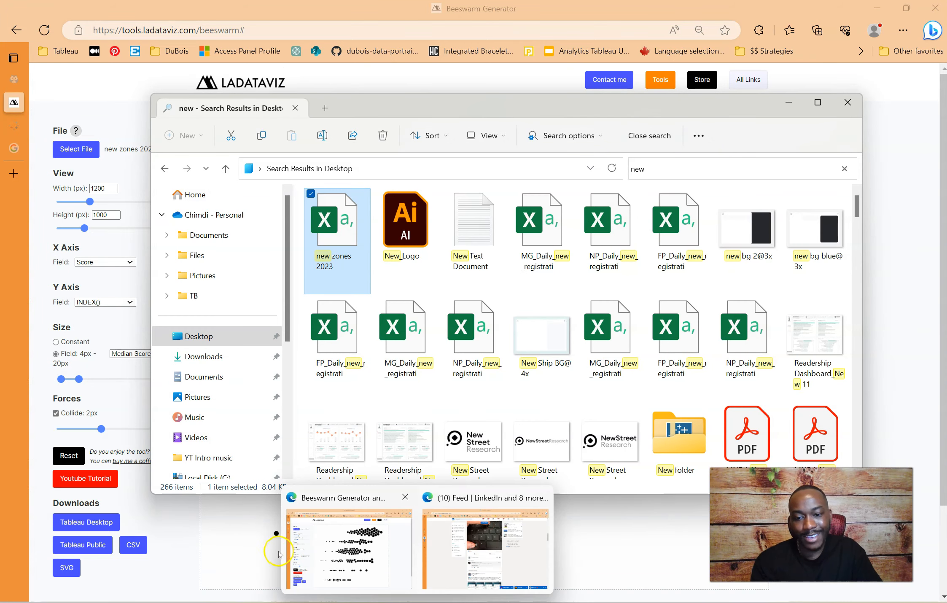
pyautogui.click(233, 540)
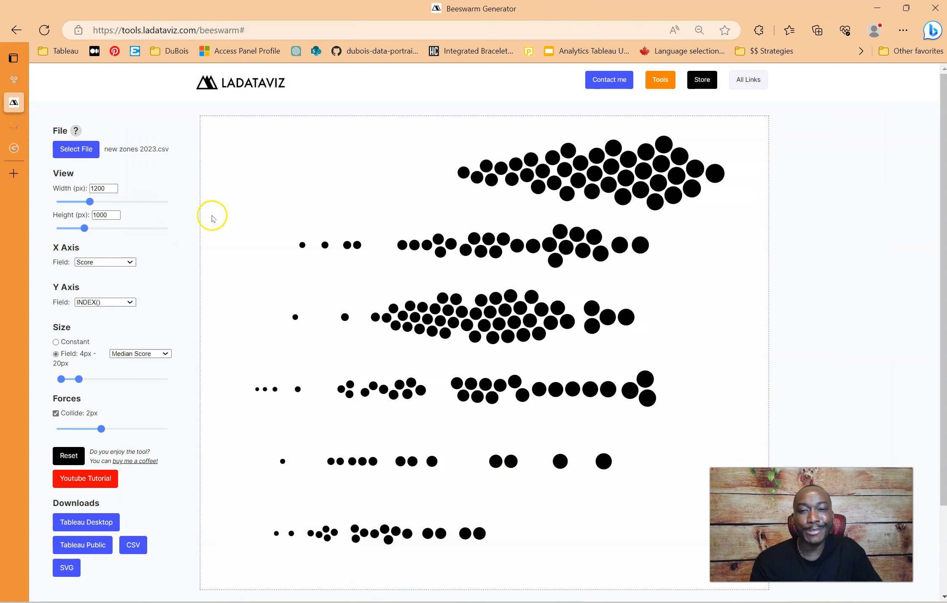
pyautogui.click(82, 150)
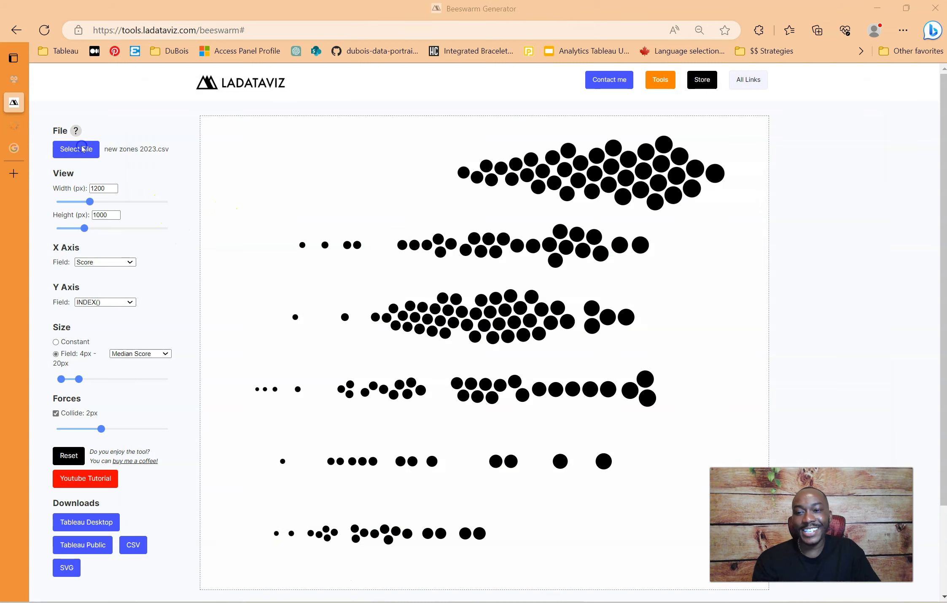
pyautogui.write('new zone')
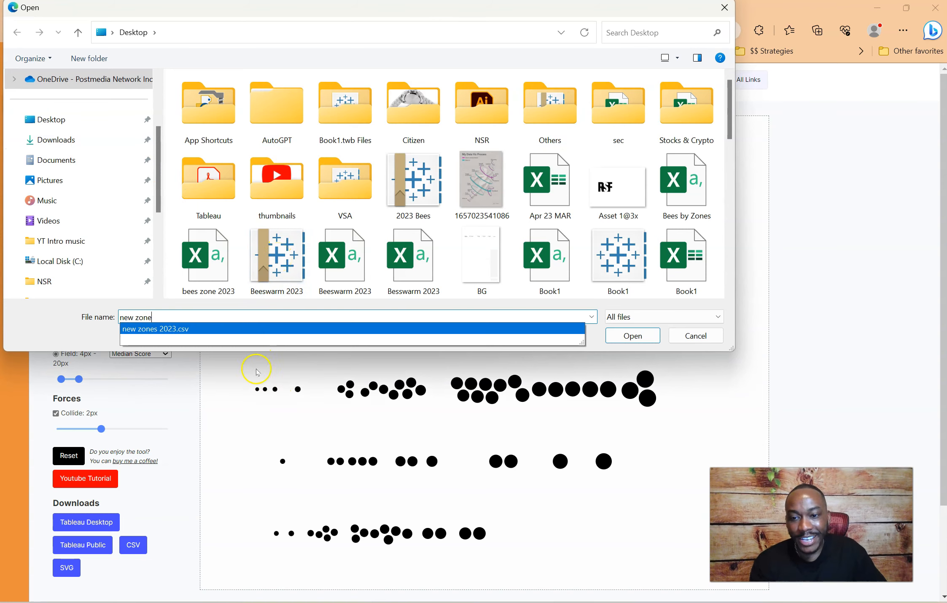
pyautogui.click(299, 338)
pyautogui.click(633, 336)
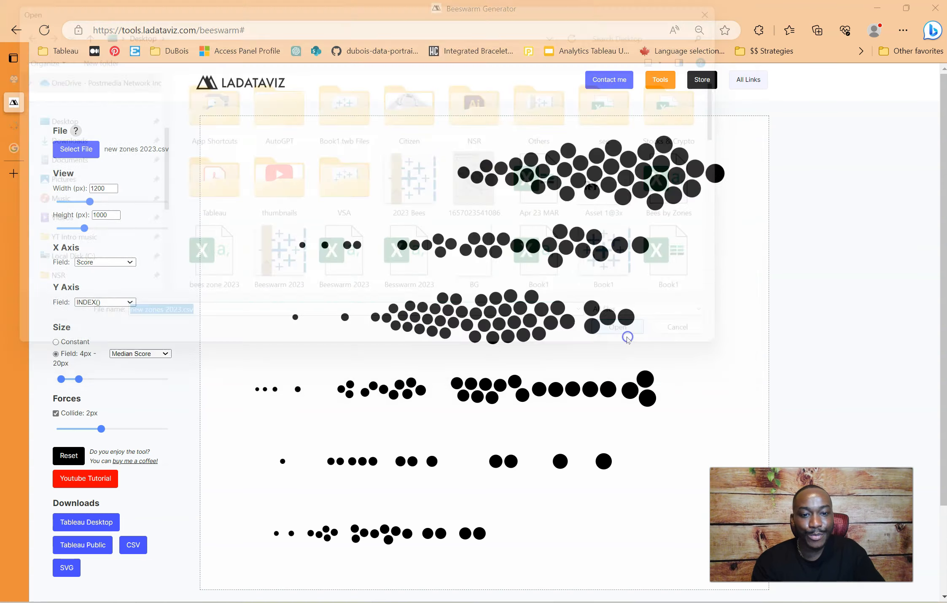
# - Select the beeswarm view's width value for editing
pyautogui.doubleClick(103, 188)
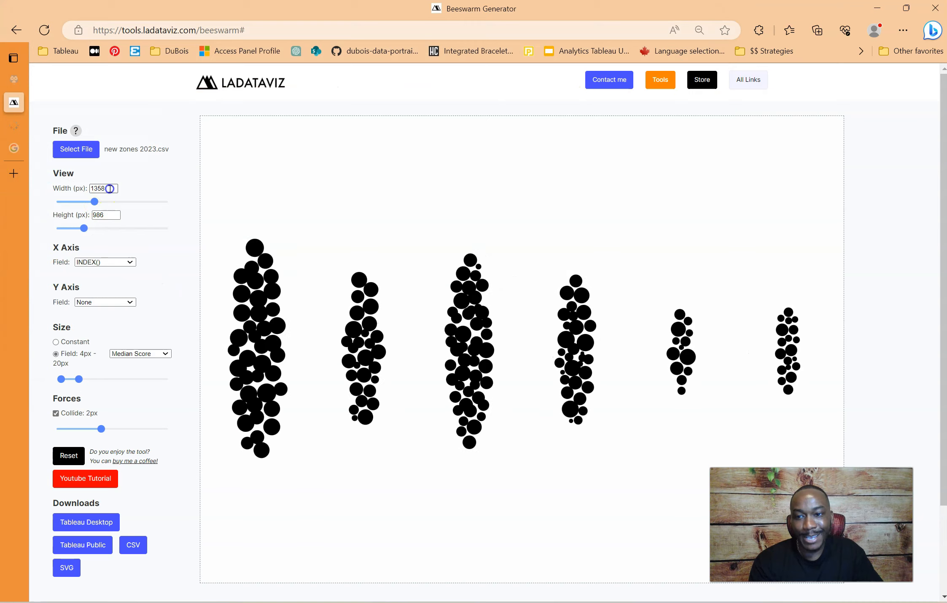
# - Set the beeswarm view's width to 1200 px and its height to 1000 px
pyautogui.write('1200')
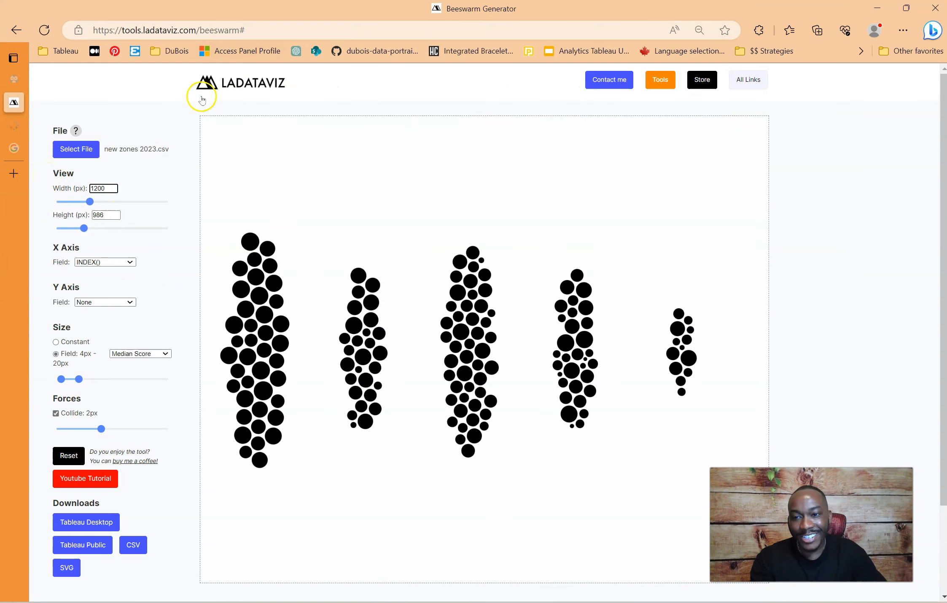
pyautogui.moveTo(111, 216); pyautogui.dragTo(61, 217)
pyautogui.write('1000')
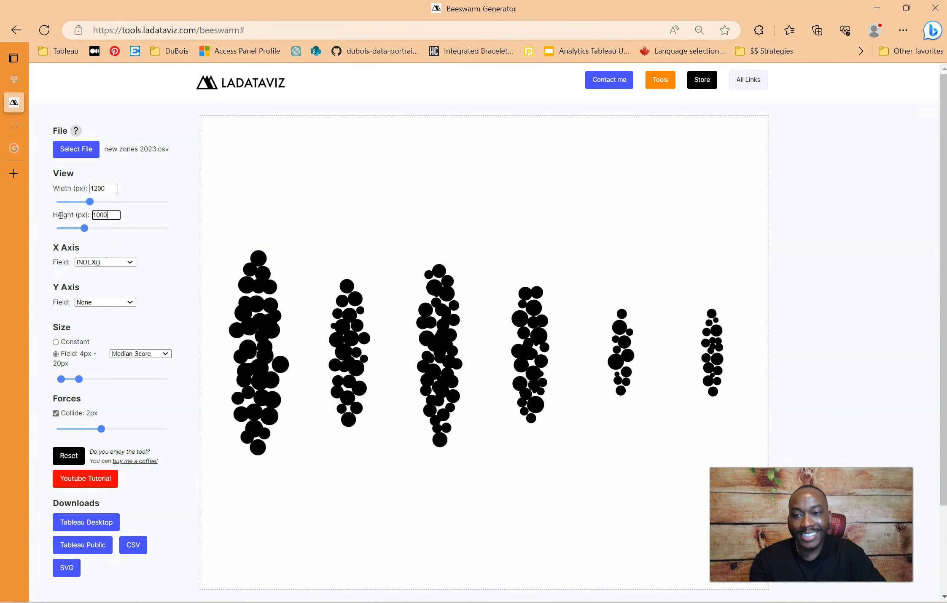
# - Set the X axis field to Score and the Y axis field to INDEX()
pyautogui.scroll(-2, 268, 195)
pyautogui.click(101, 181)
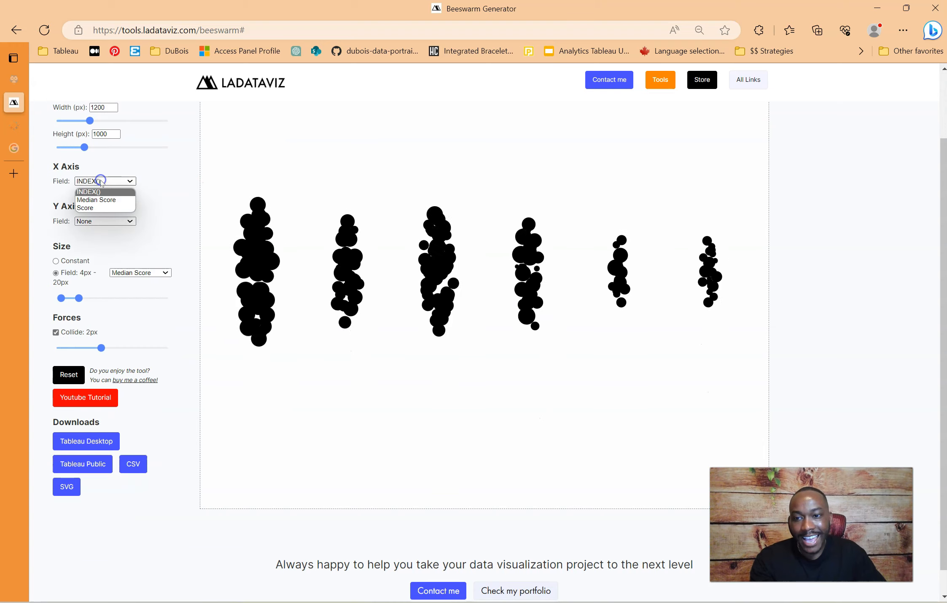
pyautogui.click(113, 205)
pyautogui.click(112, 220)
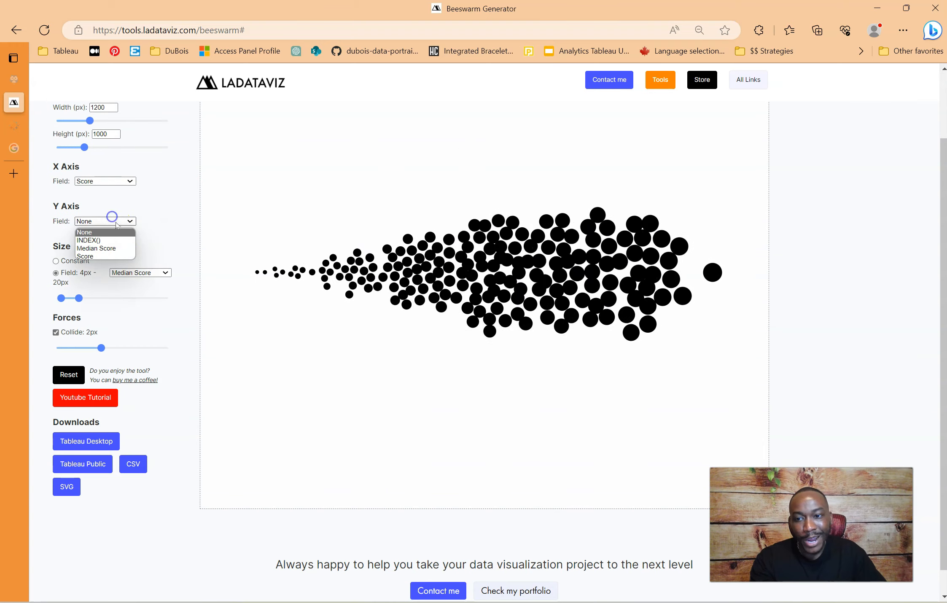
pyautogui.click(120, 237)
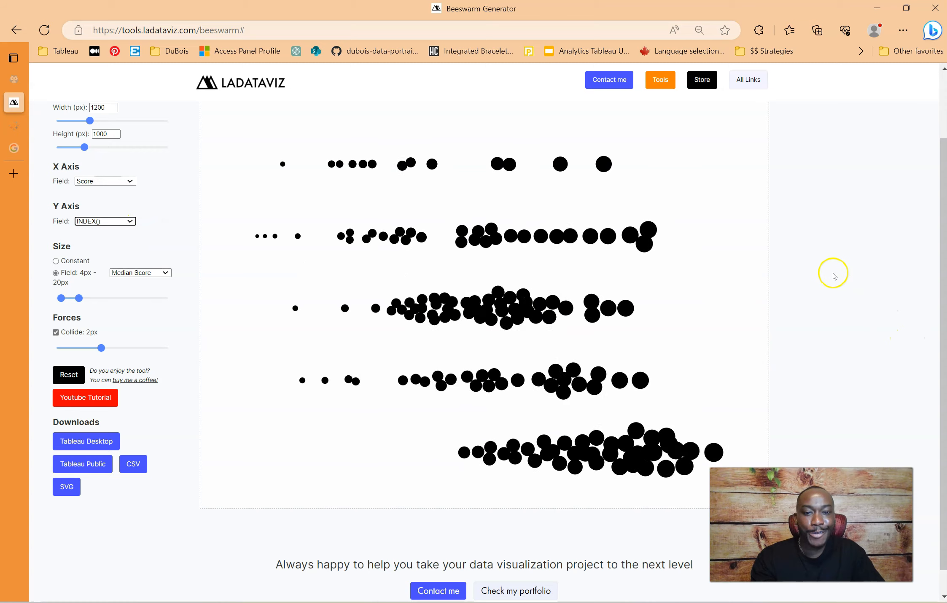
# - Examine the beeswarm rows and check the zone name and score of individual circles in several rows
pyautogui.scroll(2, 831, 272)
pyautogui.scroll(-2, 412, 163)
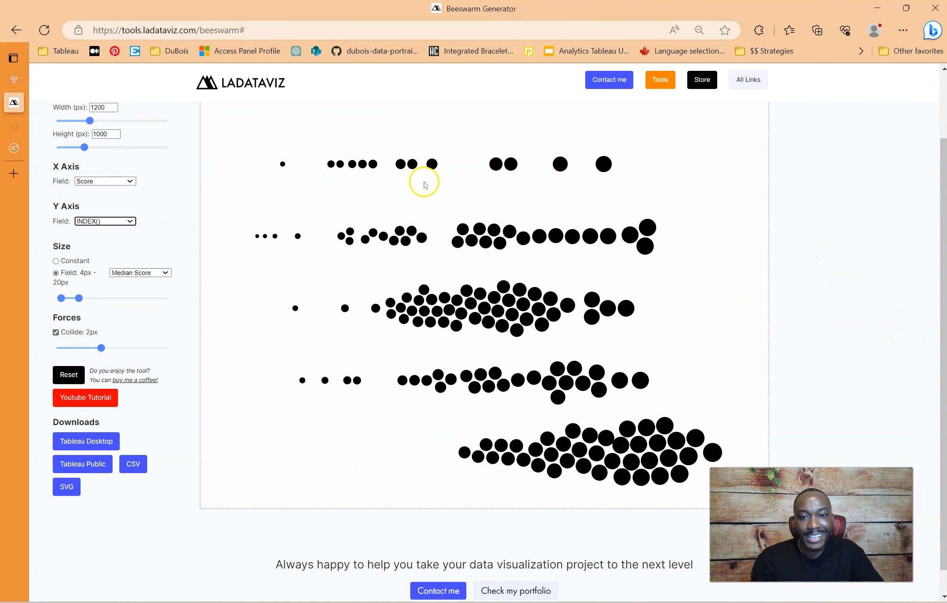
pyautogui.scroll(2, 397, 180)
pyautogui.moveTo(400, 177)
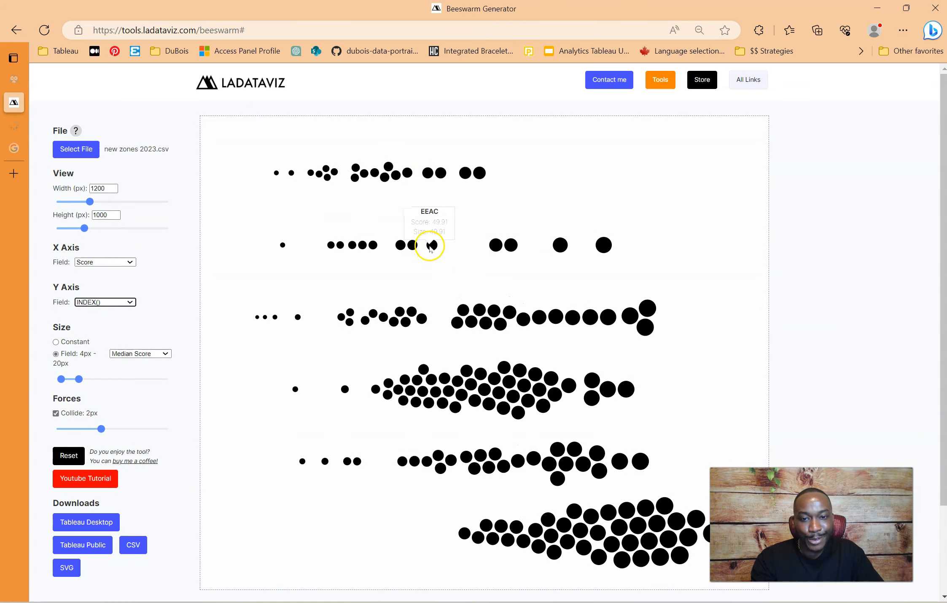
pyautogui.scroll(-2, 429, 246)
pyautogui.scroll(-1, 464, 231)
pyautogui.moveTo(472, 278)
pyautogui.moveTo(481, 348)
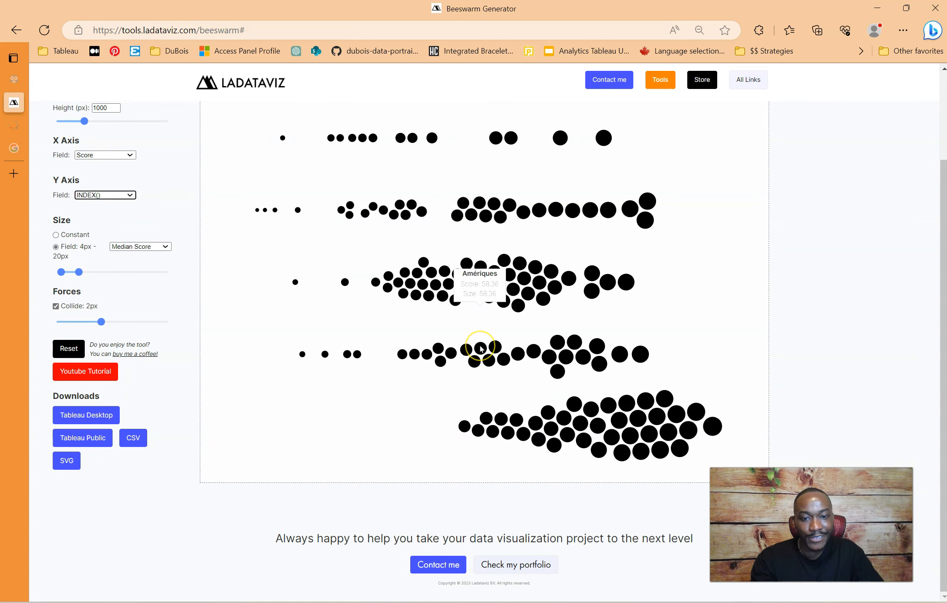
pyautogui.moveTo(633, 412)
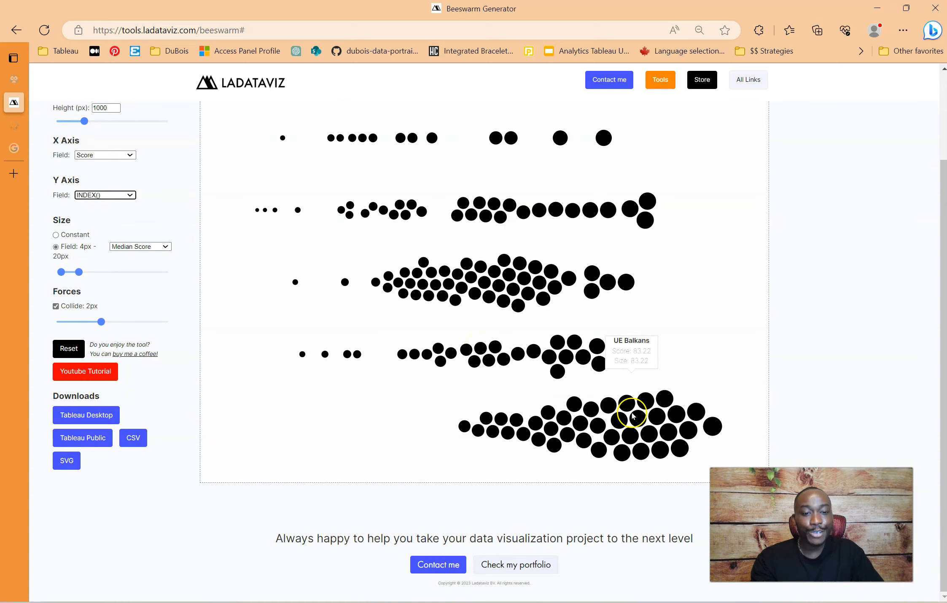
pyautogui.scroll(3, 833, 345)
pyautogui.scroll(-3, 833, 344)
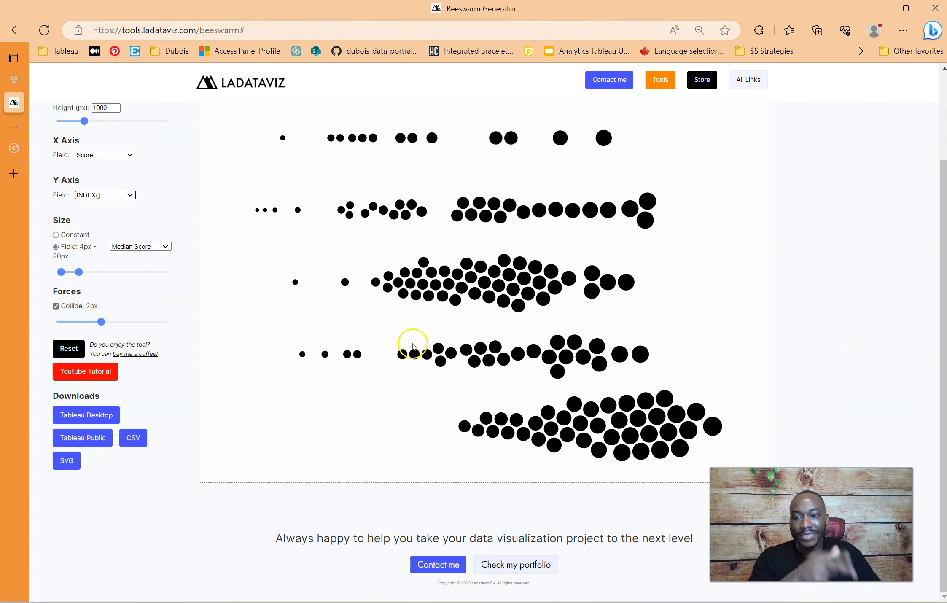
# - Reduce the circles' maximum size to 15 px, giving a 4px - 15px range, and review the chart
pyautogui.moveTo(81, 276); pyautogui.dragTo(73, 272)
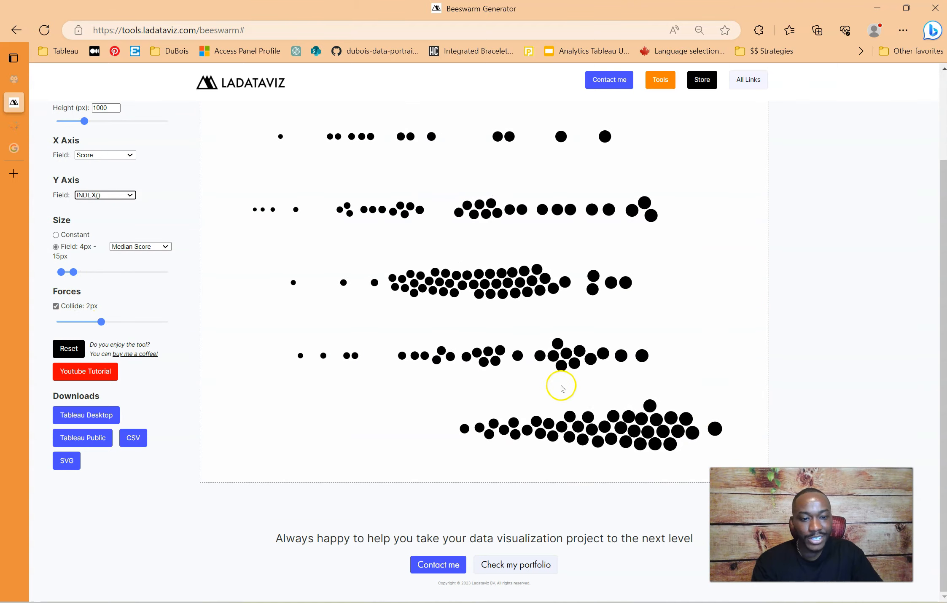
pyautogui.scroll(2, 530, 325)
pyautogui.scroll(-3, 529, 314)
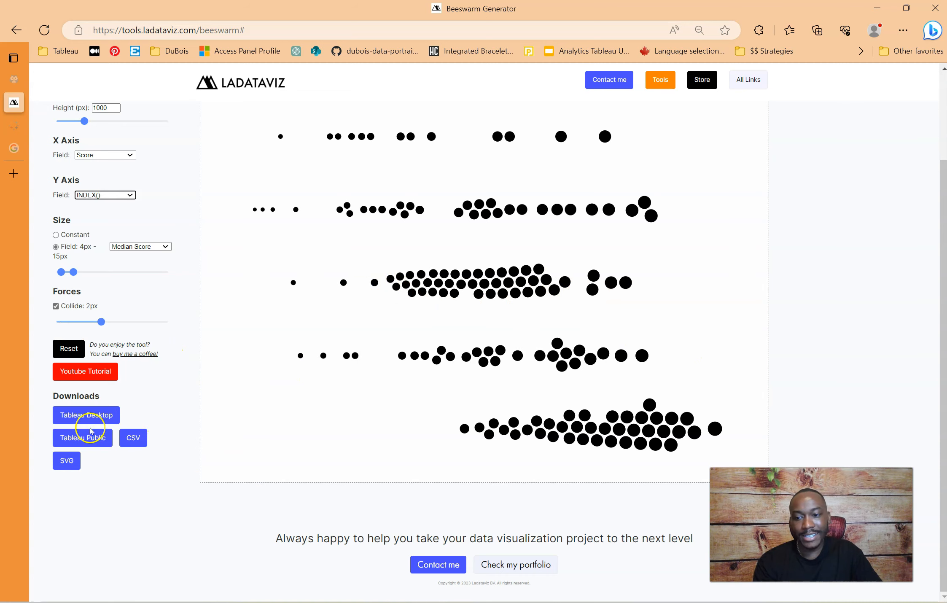
# - Download the beeswarm as a Tableau Desktop workbook, open it maximized in Tableau, and go to its Beeswarm Sheet
pyautogui.click(76, 415)
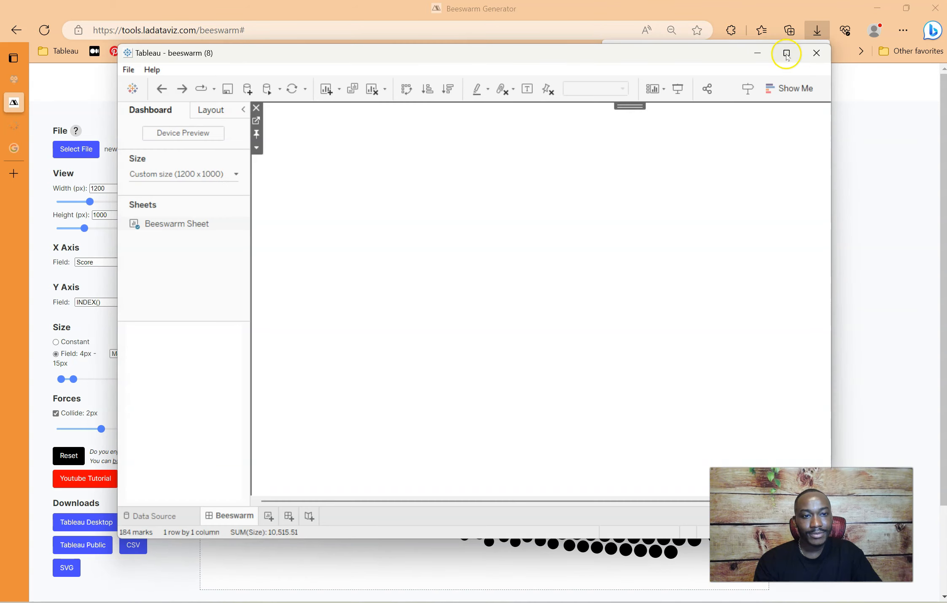
pyautogui.click(787, 53)
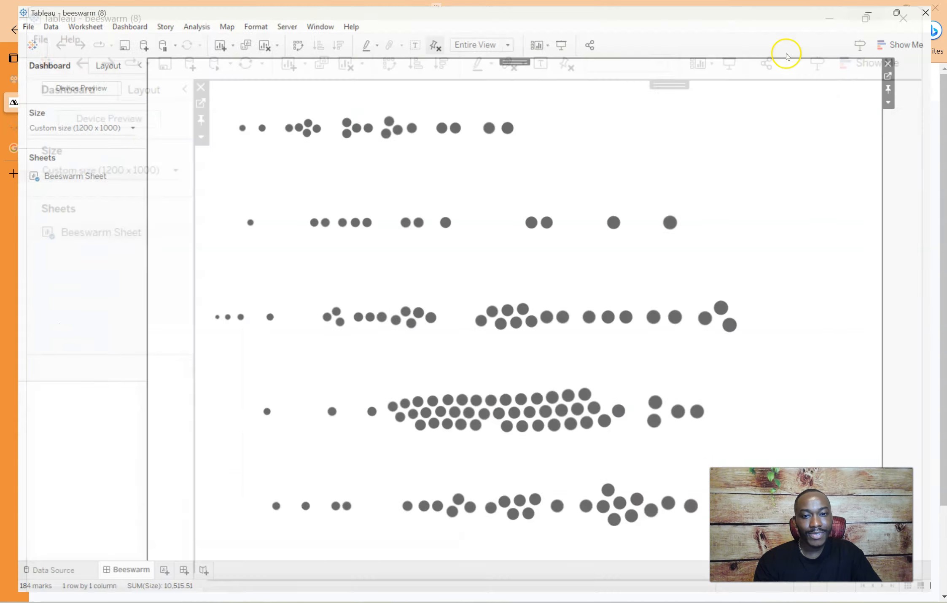
pyautogui.click(896, 71)
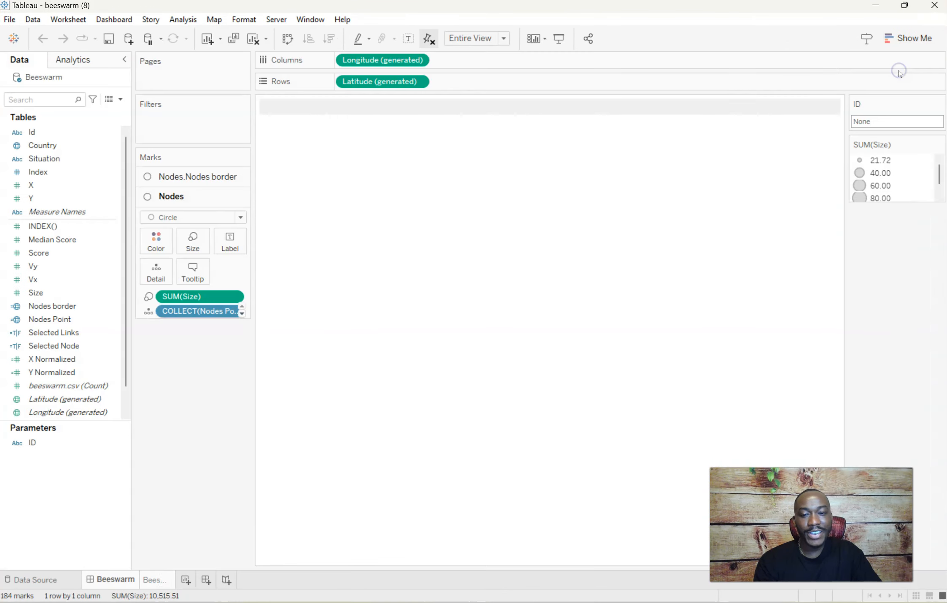
# - Slightly reduce the mark size of the Nodes layer and remove the Nodes border marks layer
pyautogui.click(194, 240)
pyautogui.moveTo(215, 274); pyautogui.dragTo(212, 273)
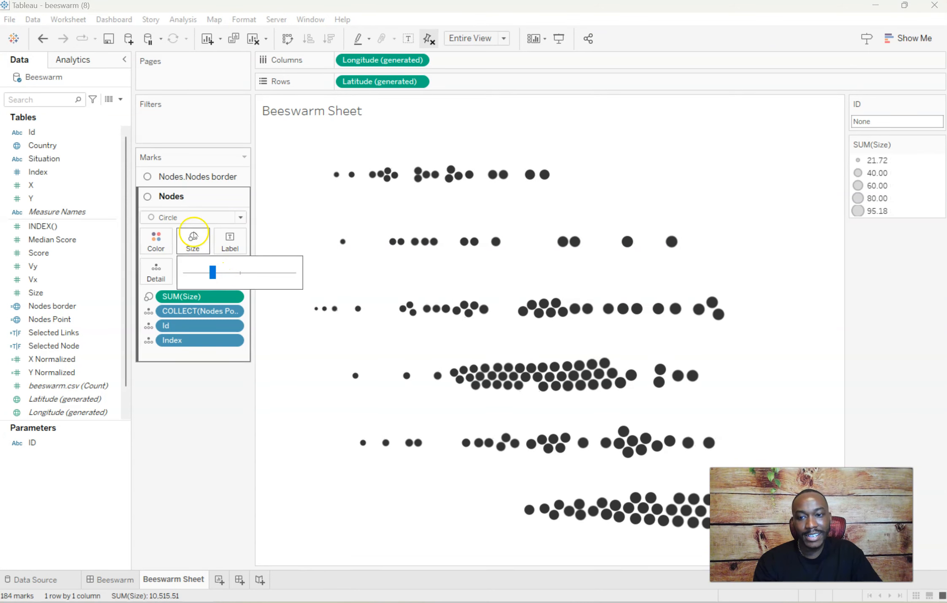
pyautogui.click(240, 177)
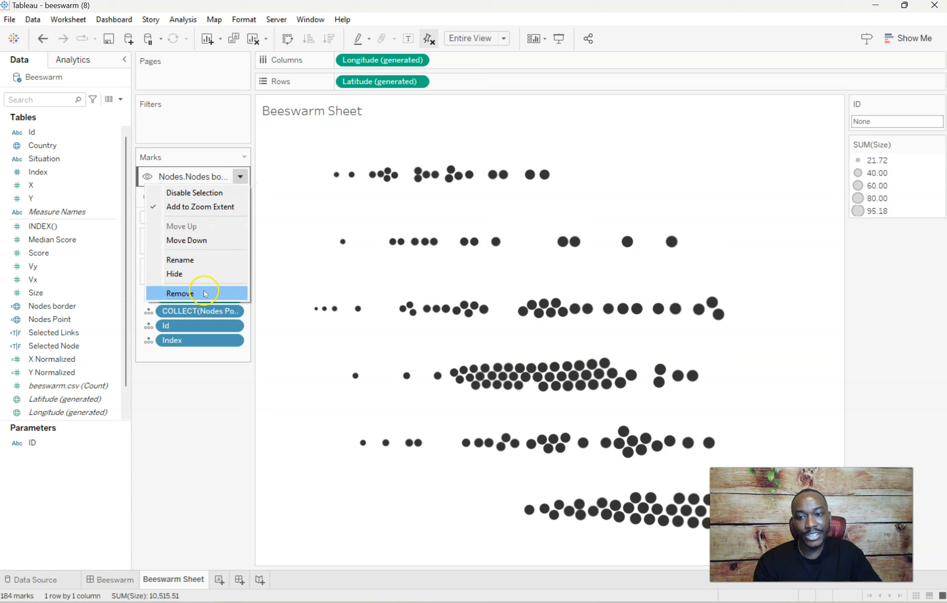
pyautogui.click(231, 296)
# - Color the beeswarm circles by the Situation field
pyautogui.click(47, 173)
pyautogui.moveTo(45, 158); pyautogui.dragTo(156, 201)
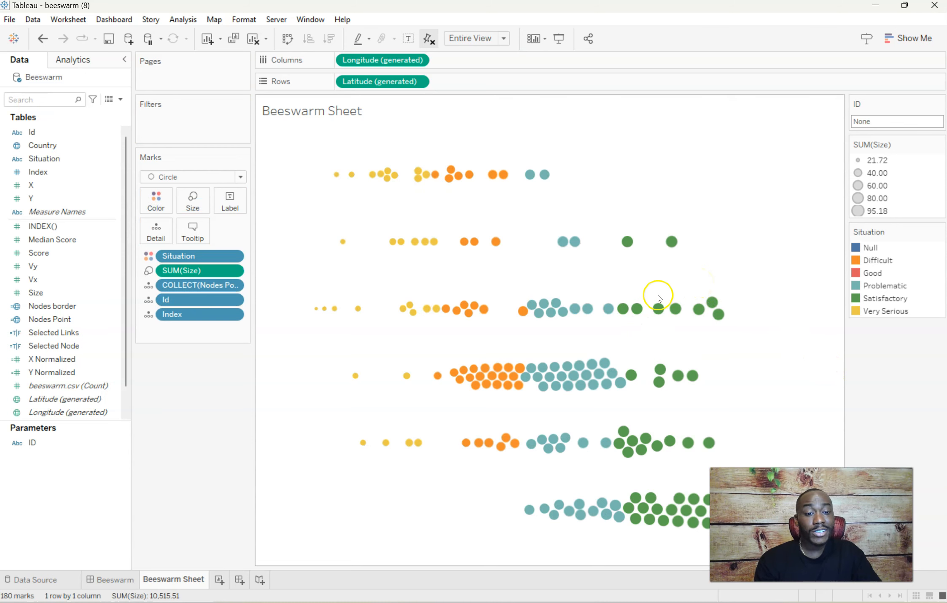
# - Save the workbook to the Desktop as a Tableau Packaged Workbook named "zones beeswarm 20223 new"
pyautogui.click(10, 19)
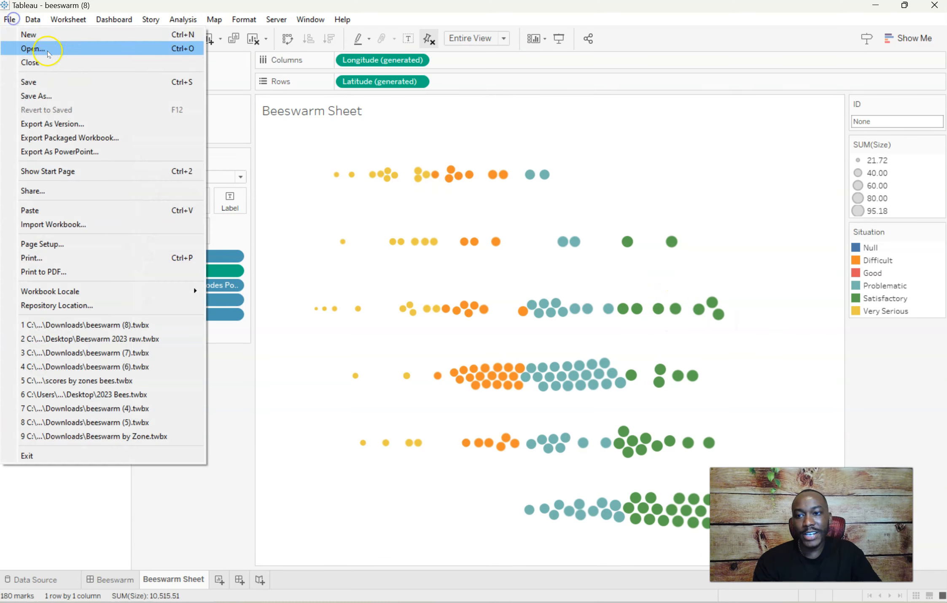
pyautogui.click(50, 96)
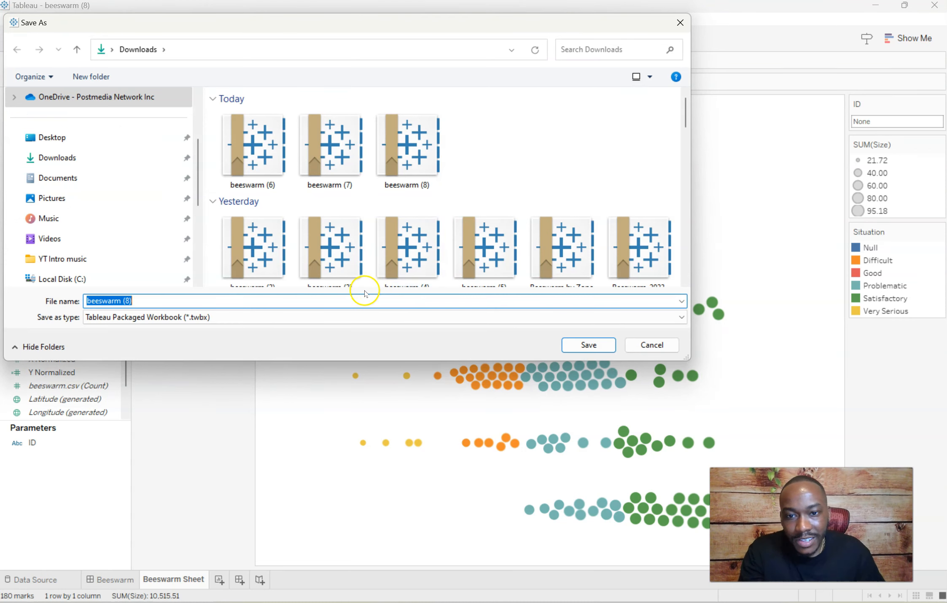
pyautogui.write('zone')
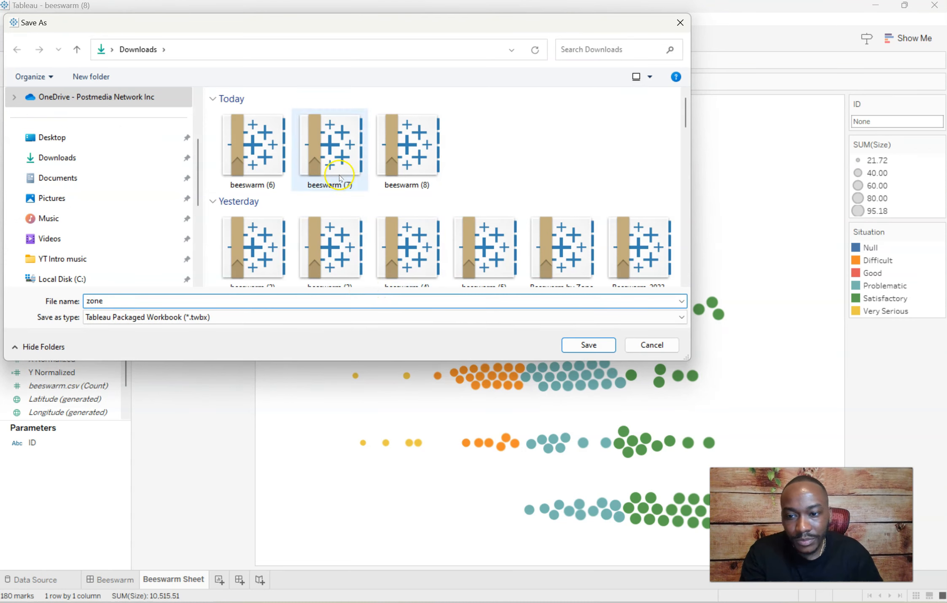
pyautogui.click(48, 137)
pyautogui.doubleClick(156, 304)
pyautogui.write('zones beeswarm 20223 new')
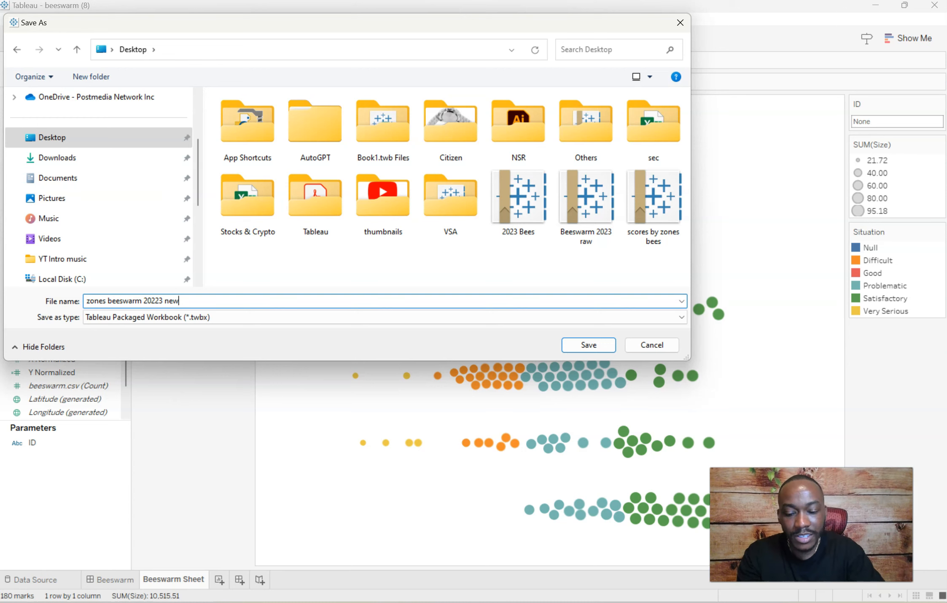
pyautogui.click(590, 345)
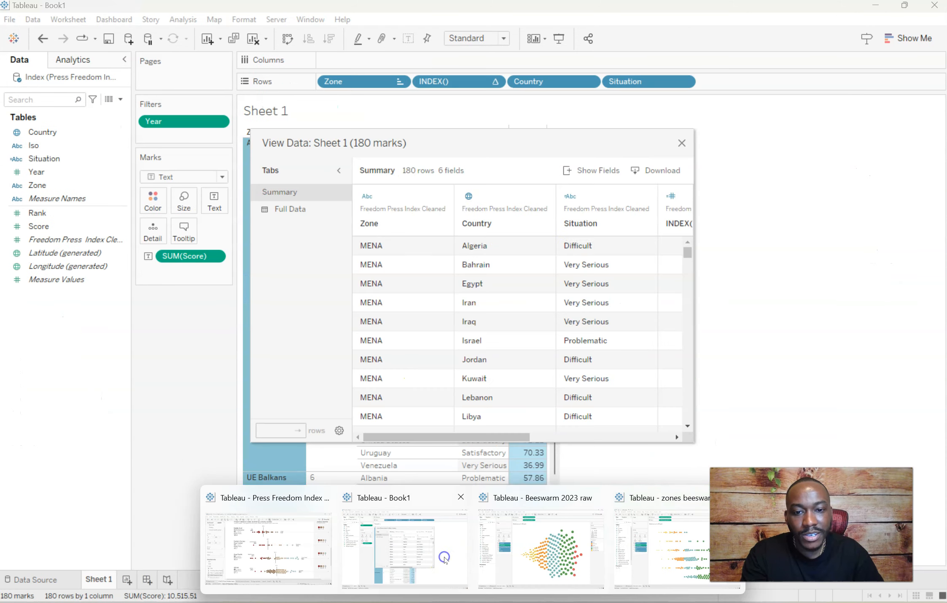
# - Switch to the Book1 workbook, close its View Data window, and clear everything from Sheet 1
pyautogui.click(444, 559)
pyautogui.click(682, 143)
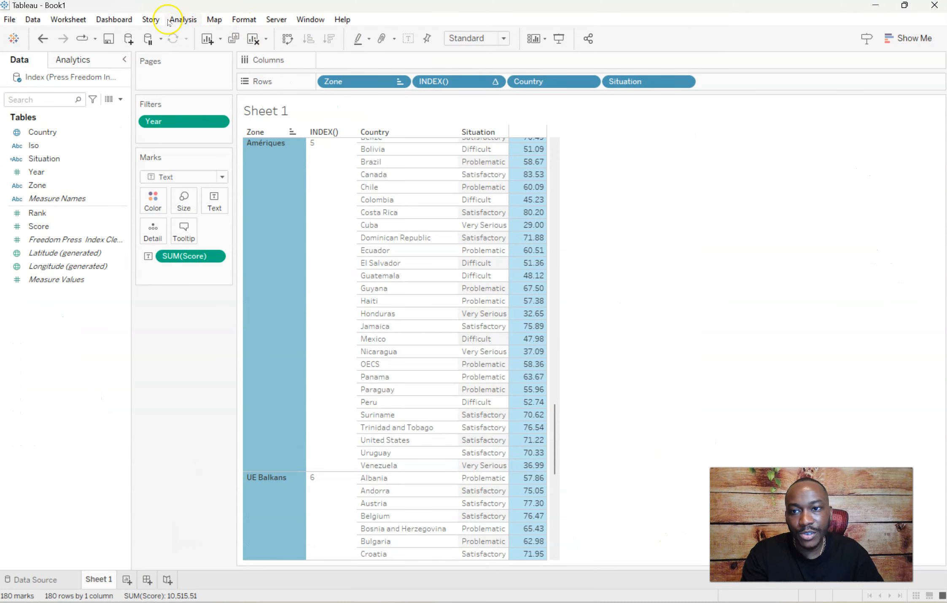
pyautogui.click(83, 19)
pyautogui.moveTo(84, 82)
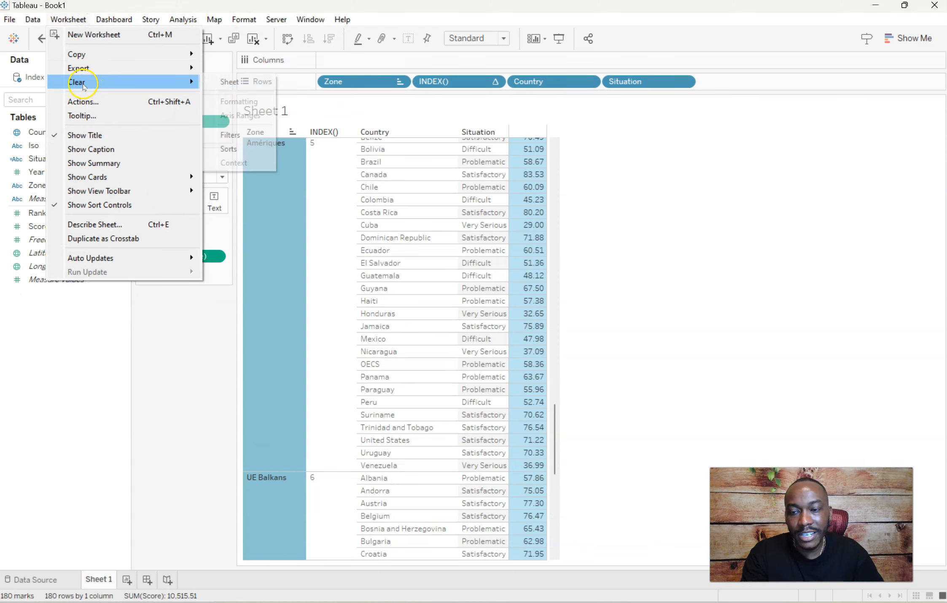
pyautogui.click(240, 81)
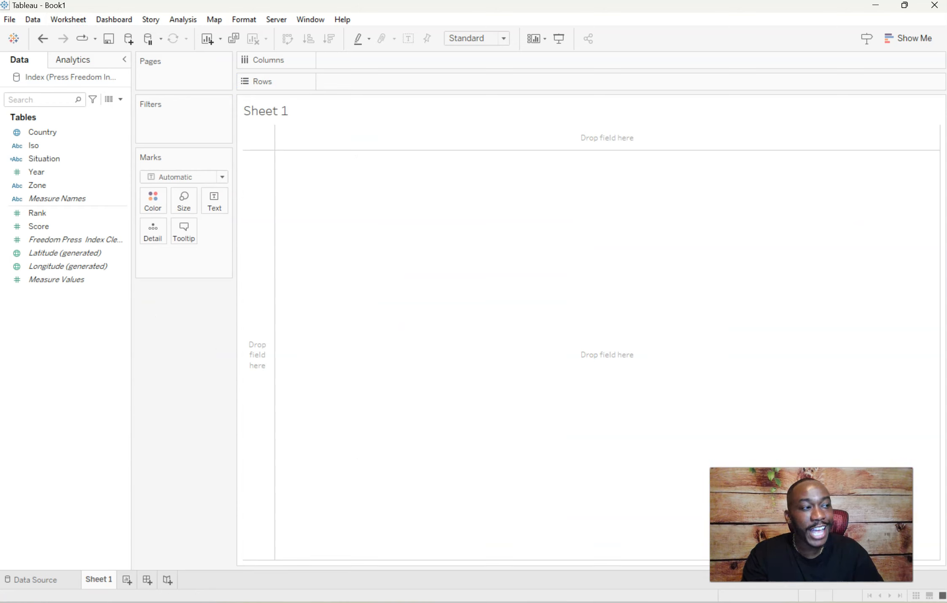
# - Create a new dashboard in Book1 and delete its Phone layout
pyautogui.click(147, 580)
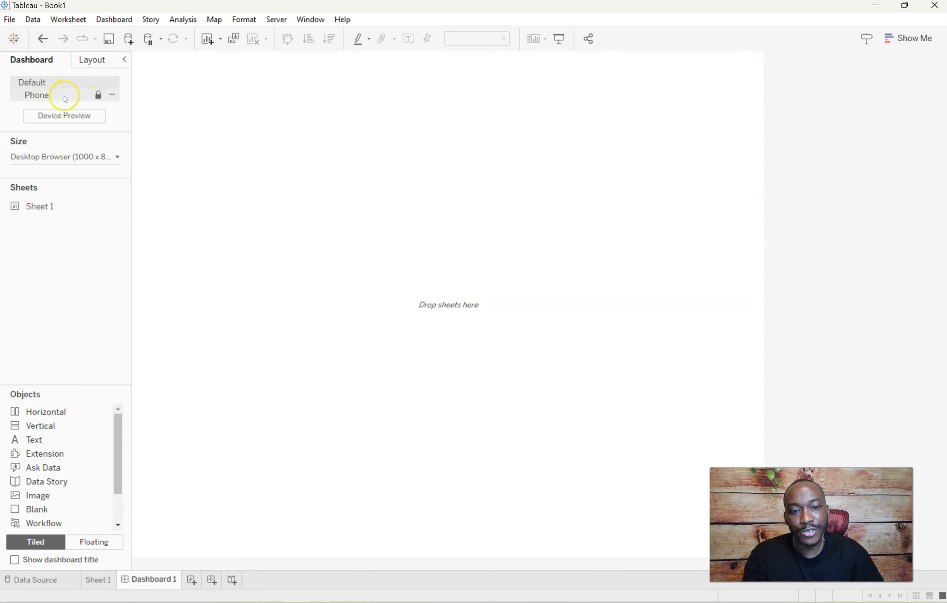
pyautogui.click(112, 95)
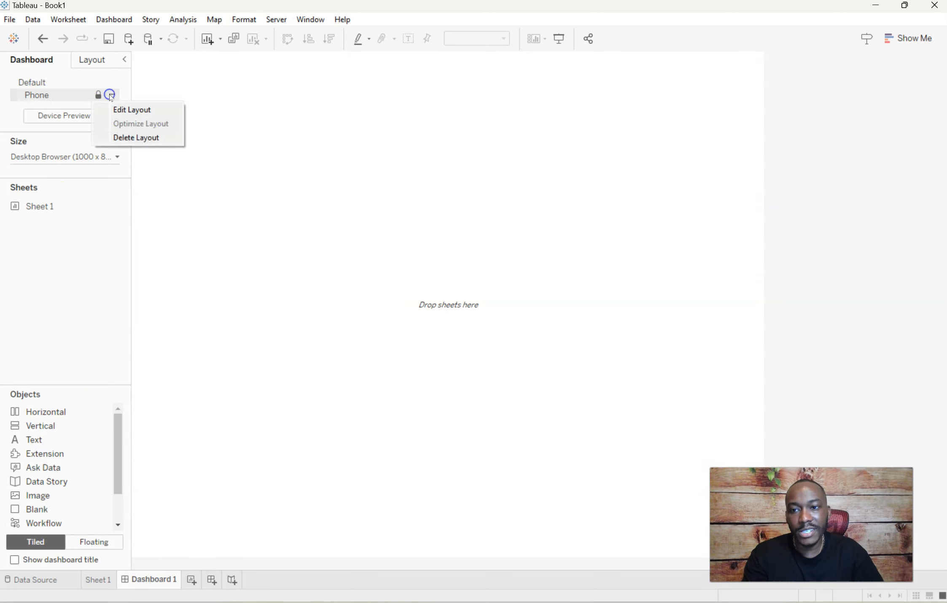
pyautogui.click(141, 138)
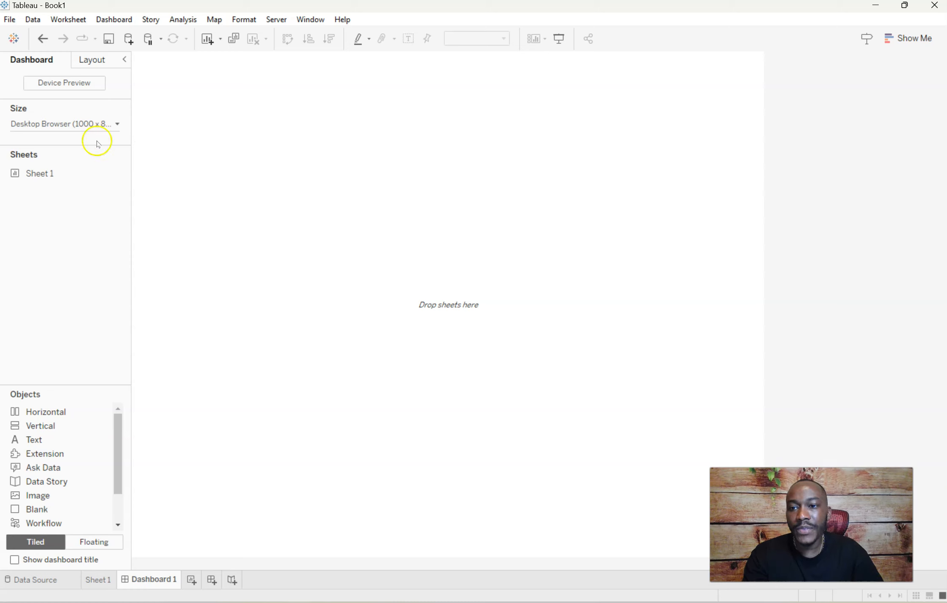
# - Set the dashboard to a fixed custom size of 1200 px wide by 1800 px high
pyautogui.click(54, 124)
pyautogui.moveTo(51, 199); pyautogui.dragTo(2, 201)
pyautogui.write('1200')
pyautogui.press('Return')
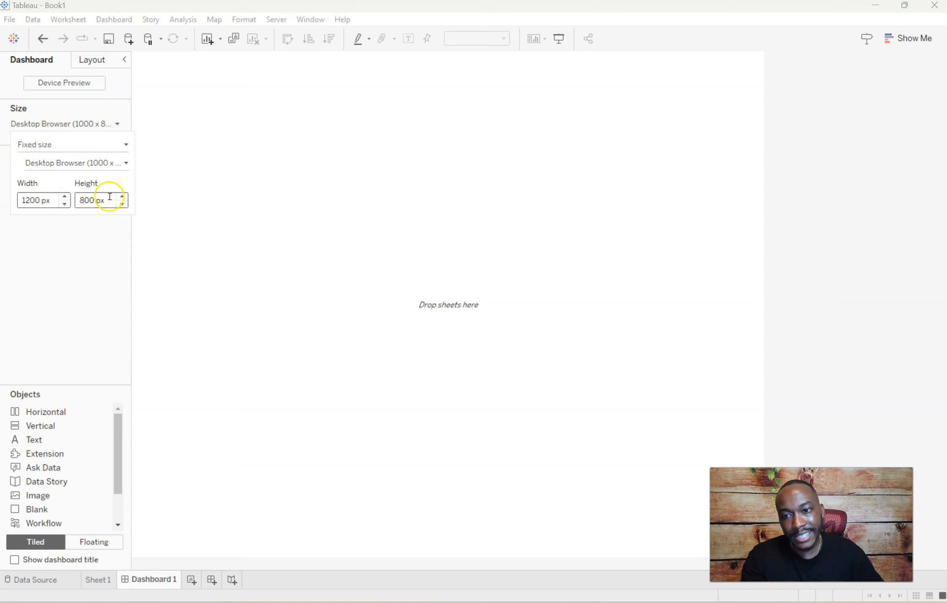
pyautogui.click(82, 200)
pyautogui.write('1')
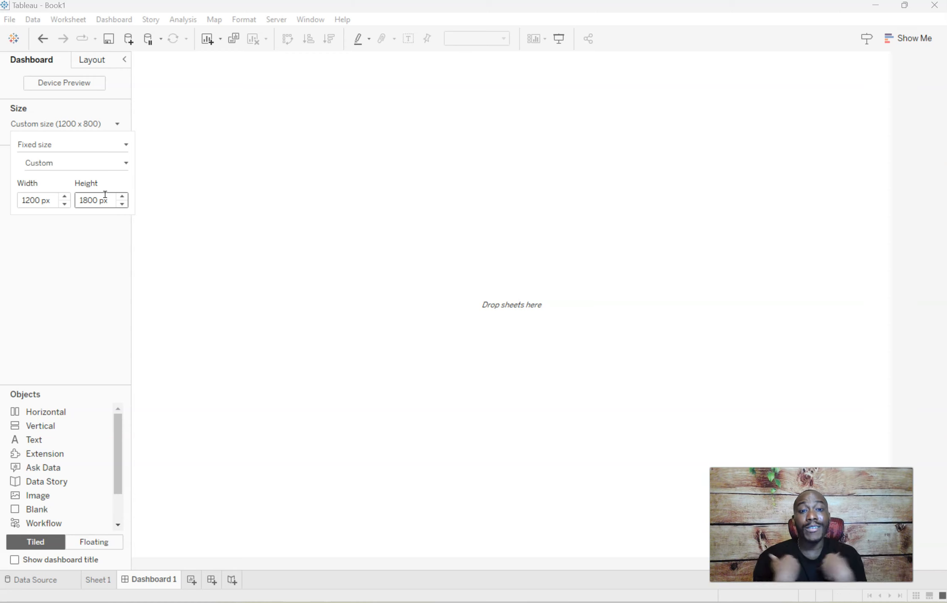
pyautogui.click(99, 264)
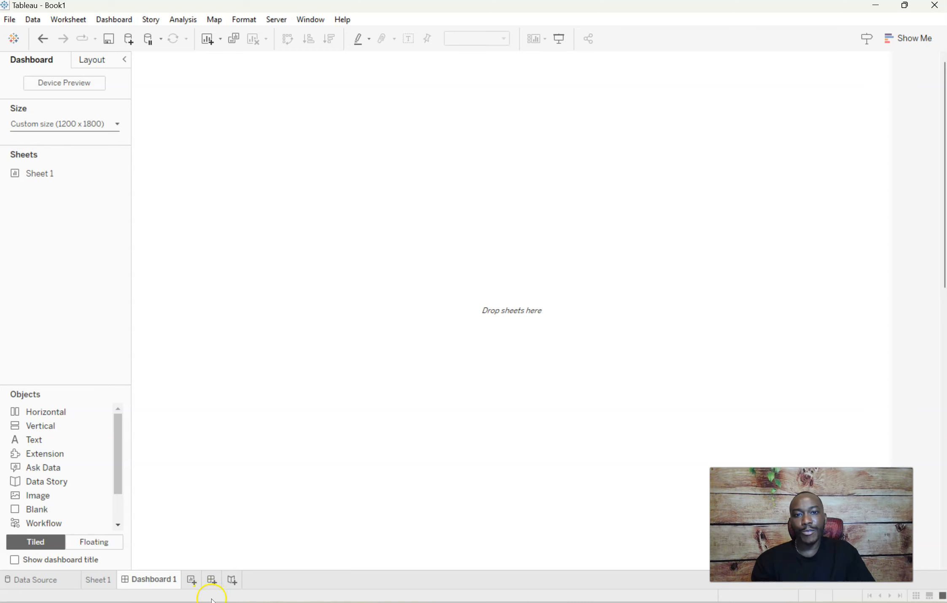
# - Import the "Beeswarm 2023 raw" packaged workbook from the Desktop into Book1
pyautogui.moveTo(170, 581)
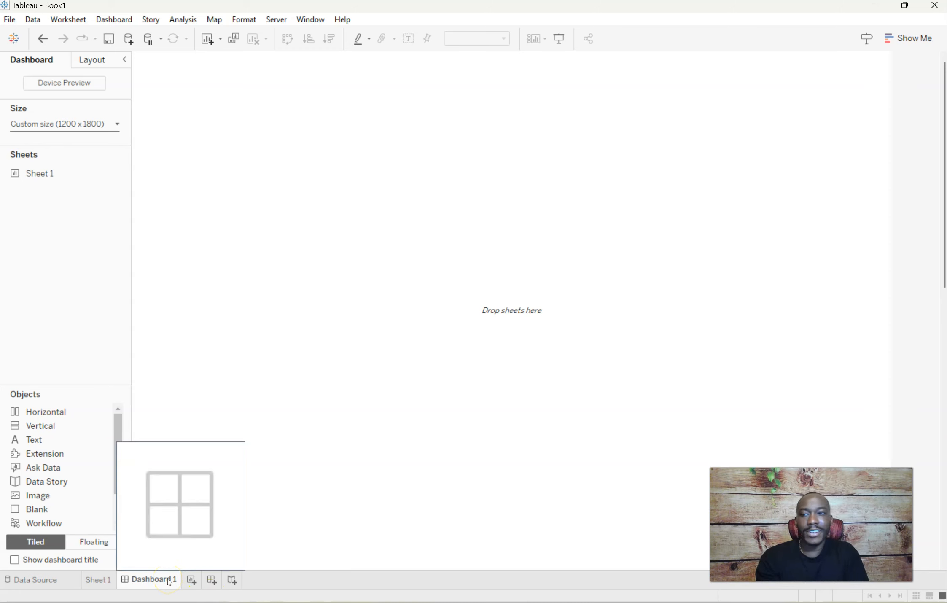
pyautogui.click(10, 20)
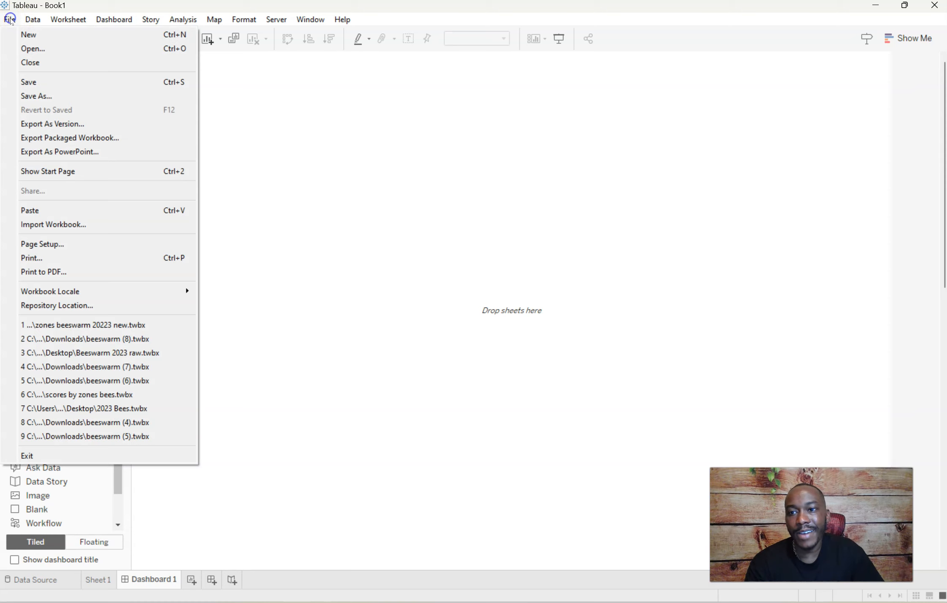
pyautogui.click(78, 224)
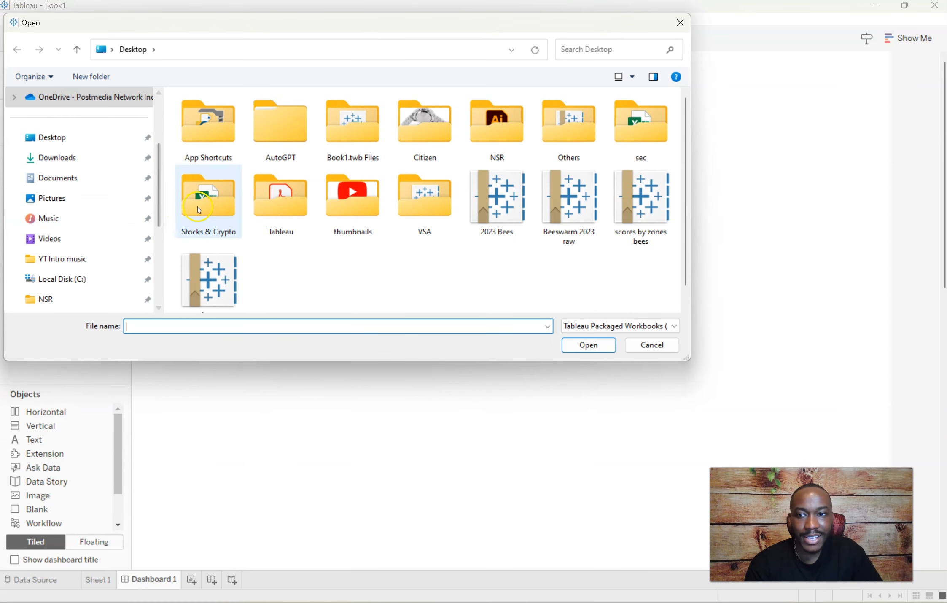
pyautogui.scroll(-1, 504, 294)
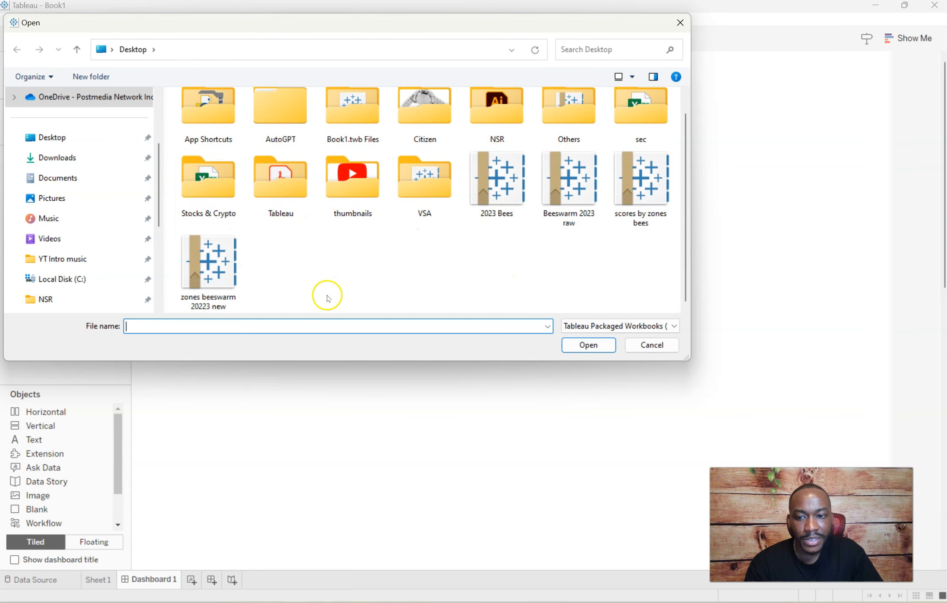
pyautogui.click(577, 181)
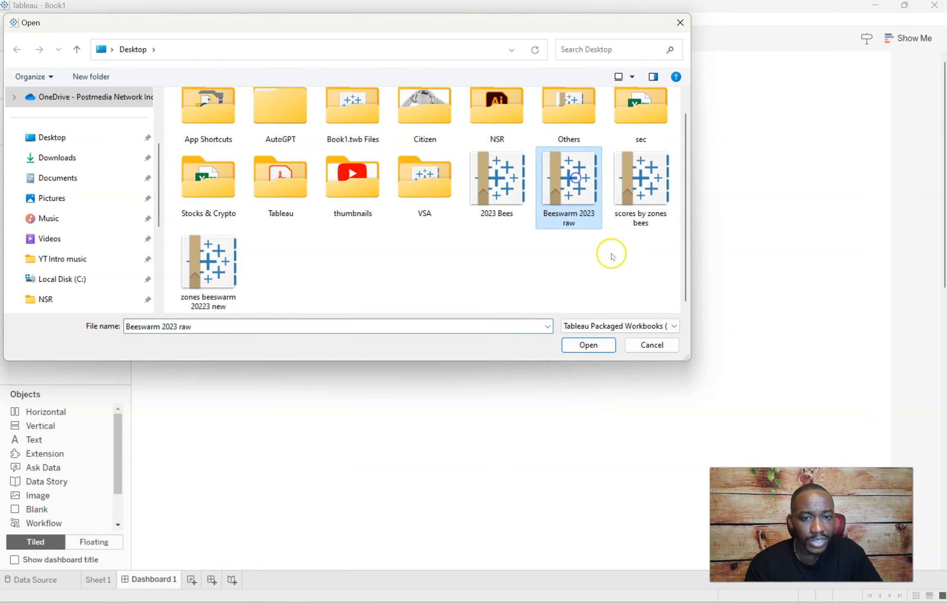
pyautogui.click(599, 343)
pyautogui.click(597, 345)
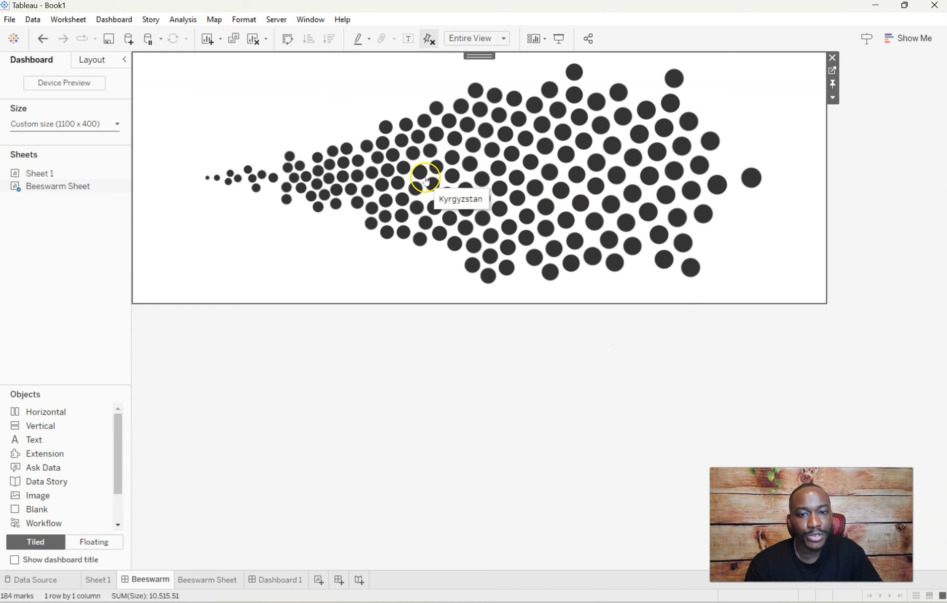
pyautogui.moveTo(695, 210)
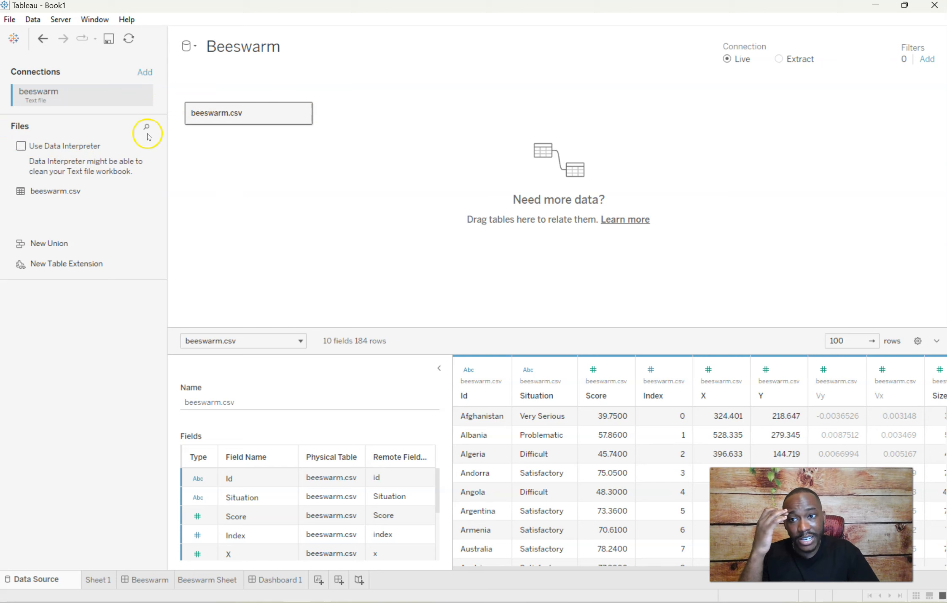
# - Import the "zones beeswarm 20223 new" packaged workbook from the Desktop and check its colored zone rows
pyautogui.click(288, 582)
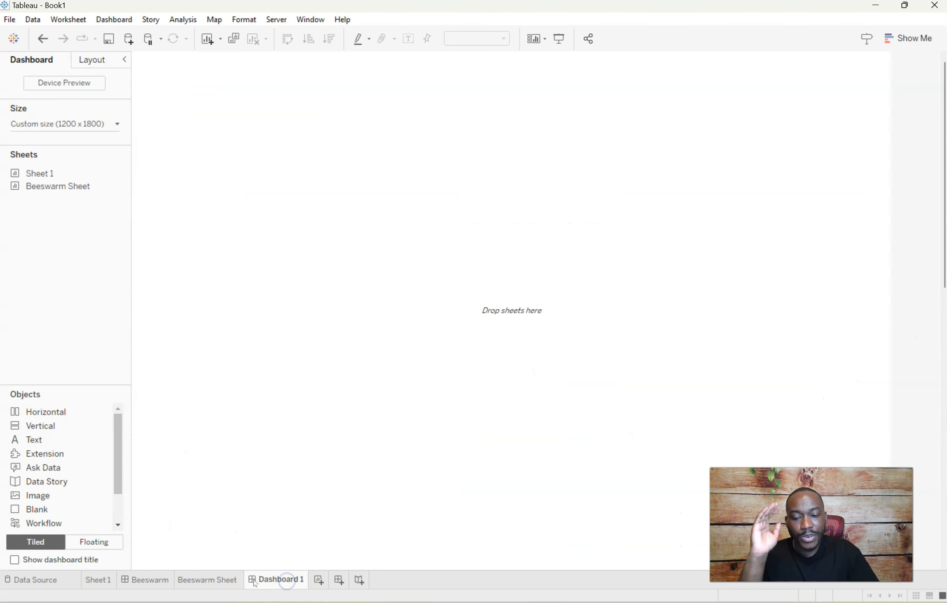
pyautogui.click(226, 581)
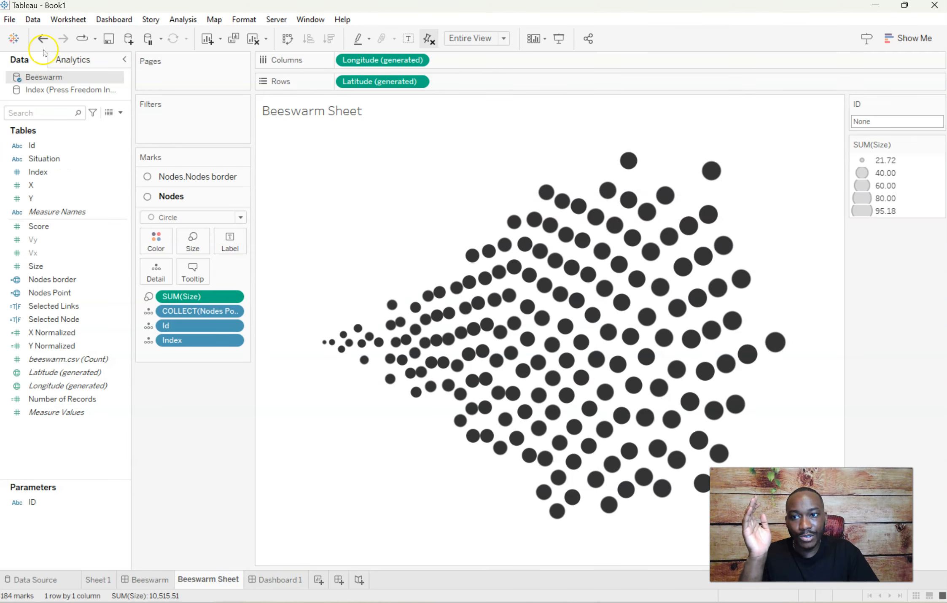
pyautogui.click(9, 19)
pyautogui.click(63, 224)
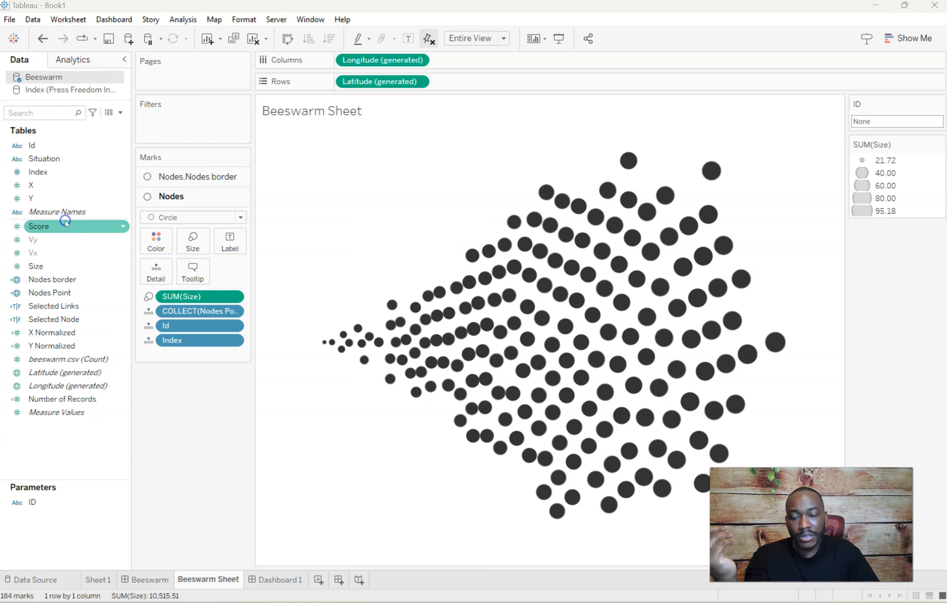
pyautogui.scroll(-1, 313, 196)
pyautogui.click(219, 264)
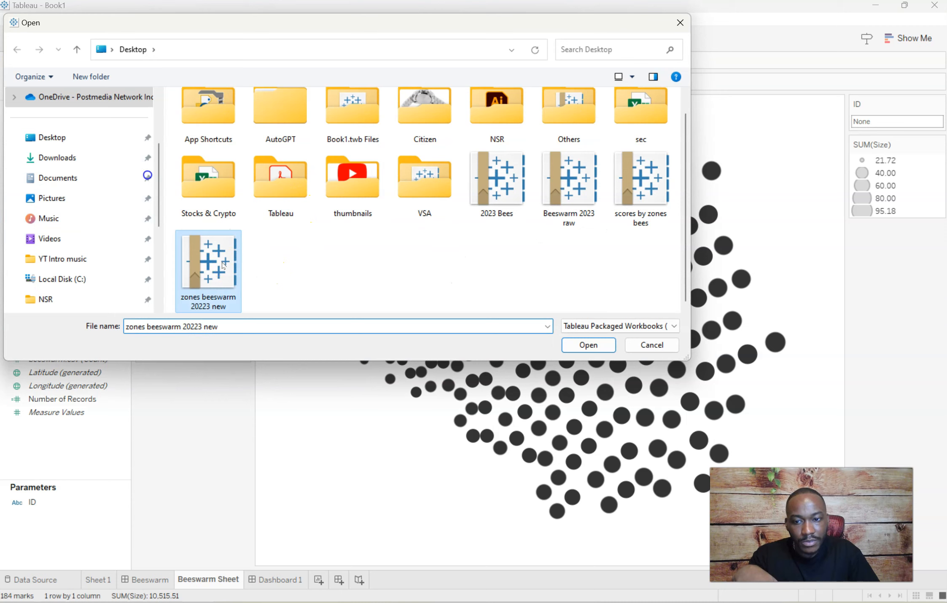
pyautogui.click(589, 345)
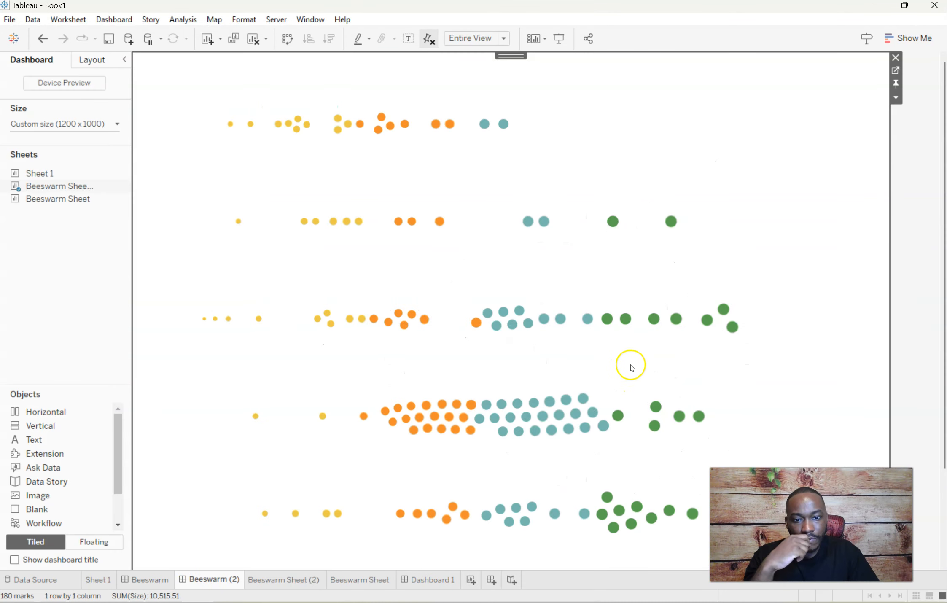
pyautogui.scroll(-5, 628, 350)
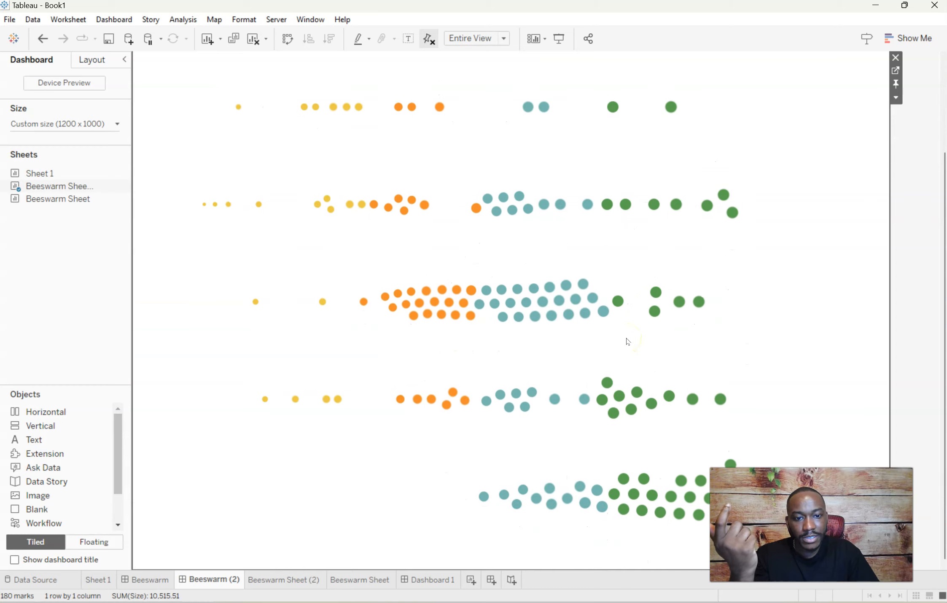
# - Delete the imported Beeswarm dashboard and its Beeswarm Sheet, which hold the uncolored raw chart
pyautogui.click(432, 580)
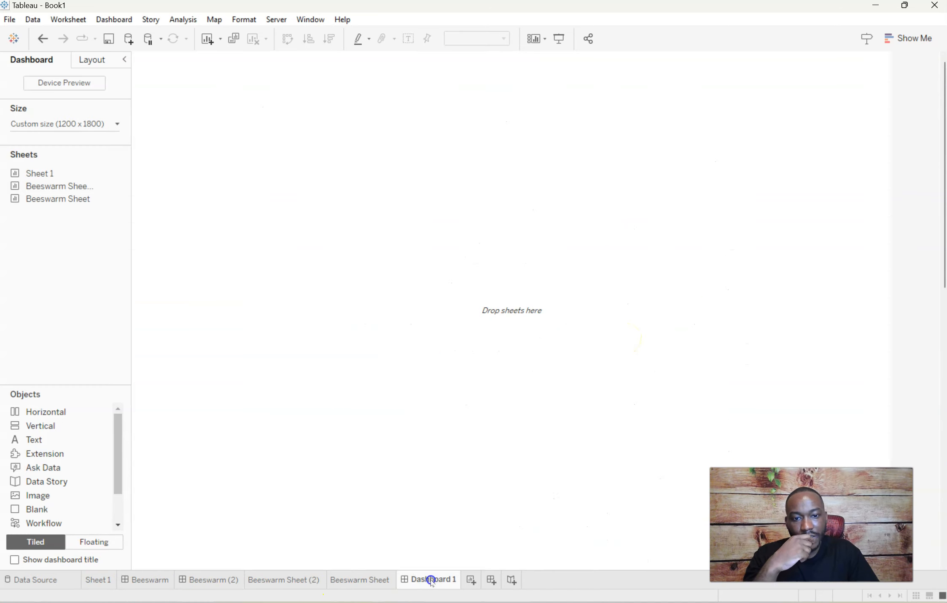
pyautogui.click(377, 582)
pyautogui.click(310, 519)
pyautogui.click(379, 587)
pyautogui.click(156, 581)
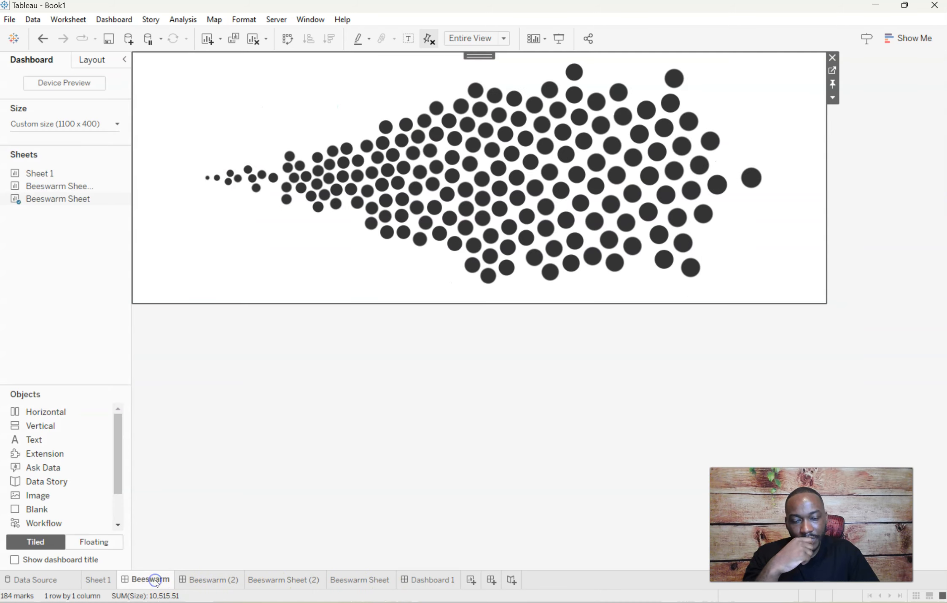
pyautogui.rightClick(157, 583)
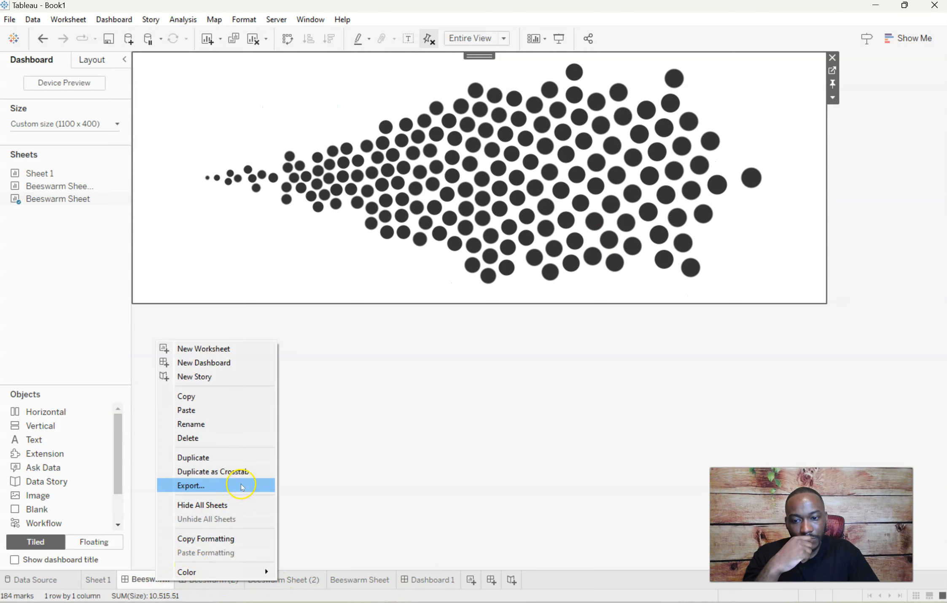
pyautogui.click(222, 437)
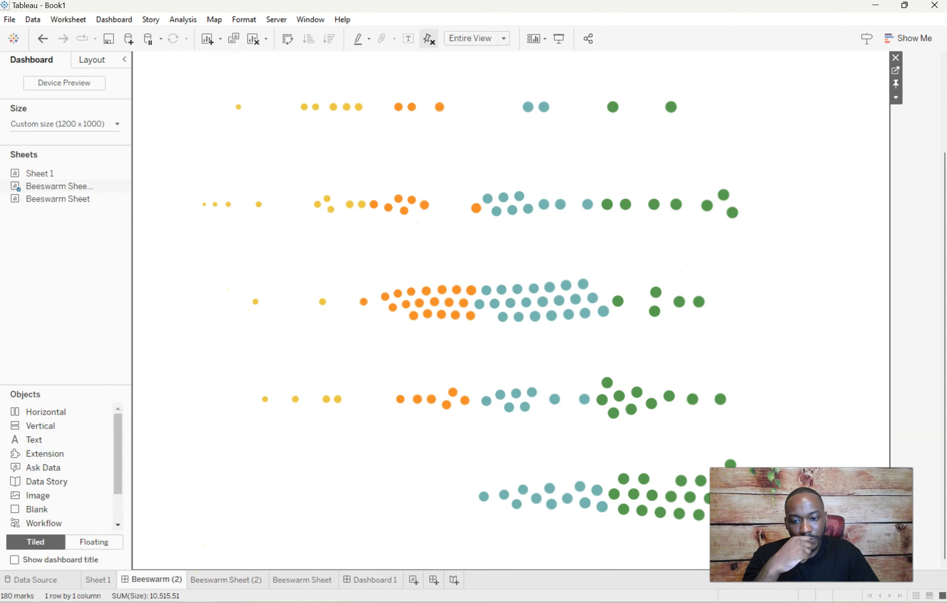
pyautogui.click(232, 581)
pyautogui.click(286, 581)
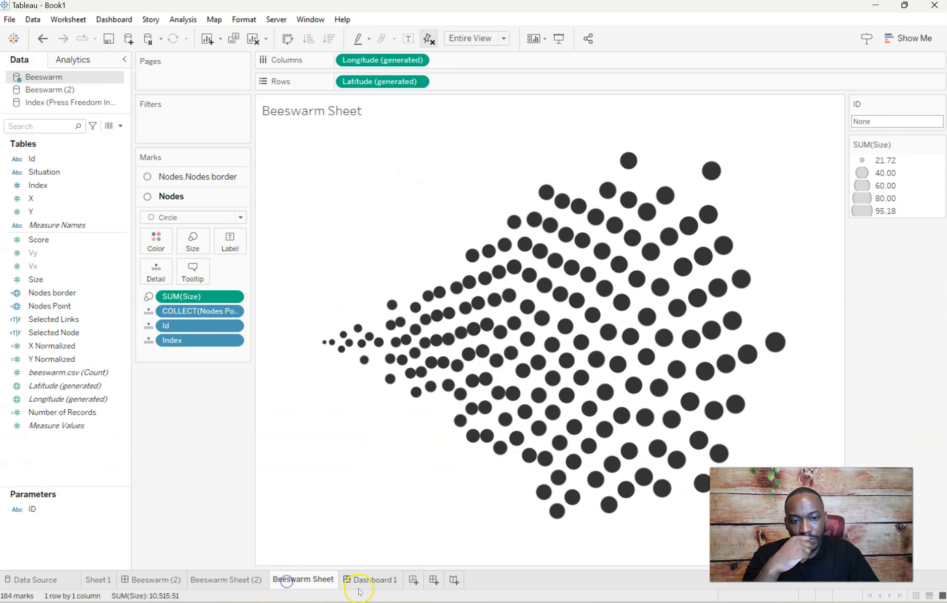
pyautogui.rightClick(316, 582)
pyautogui.click(368, 435)
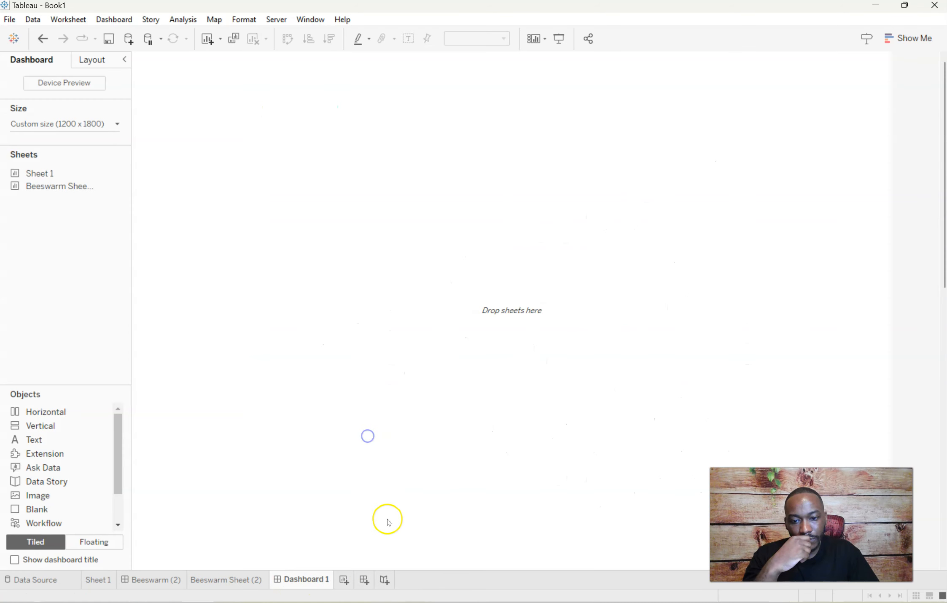
# - Go to Sheet 1 and import the "Beeswarm 2023 raw" packaged workbook from the Desktop again
pyautogui.hotkey('ctrl', 'Tab')
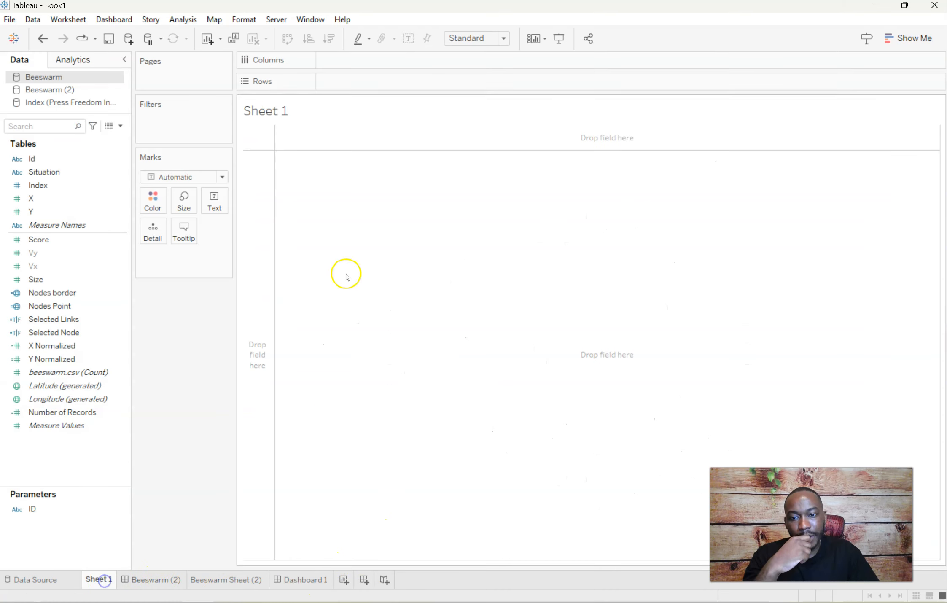
pyautogui.click(10, 20)
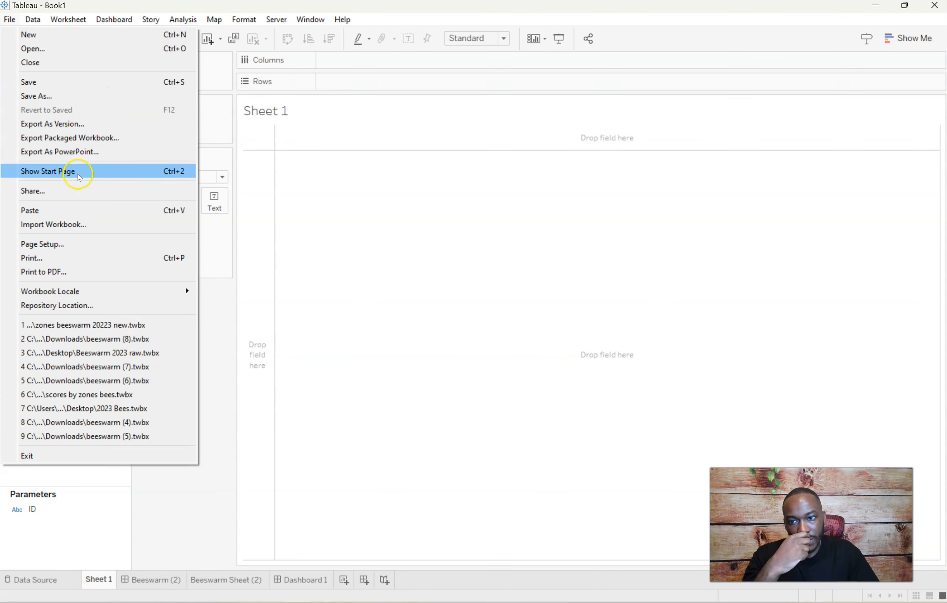
pyautogui.click(68, 225)
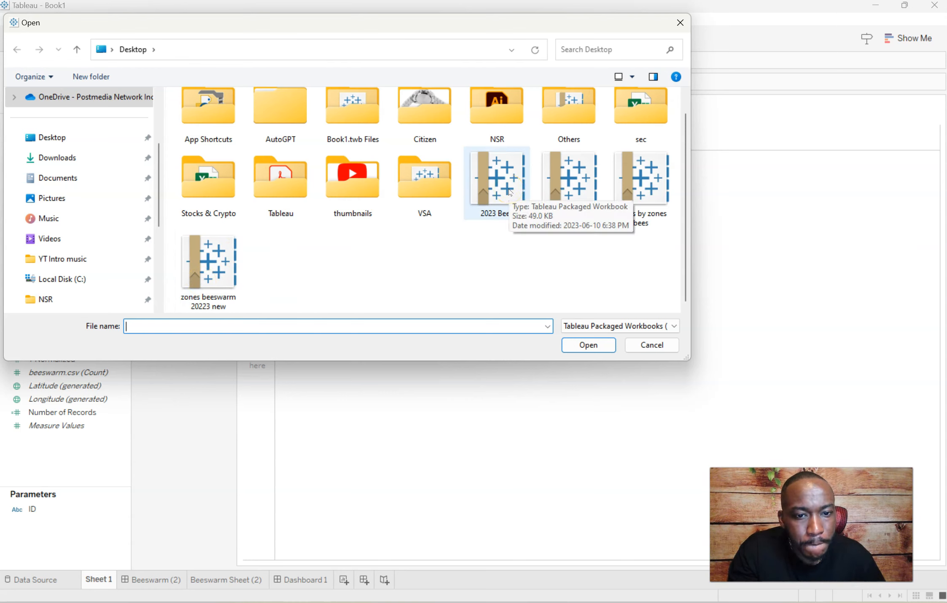
pyautogui.click(572, 188)
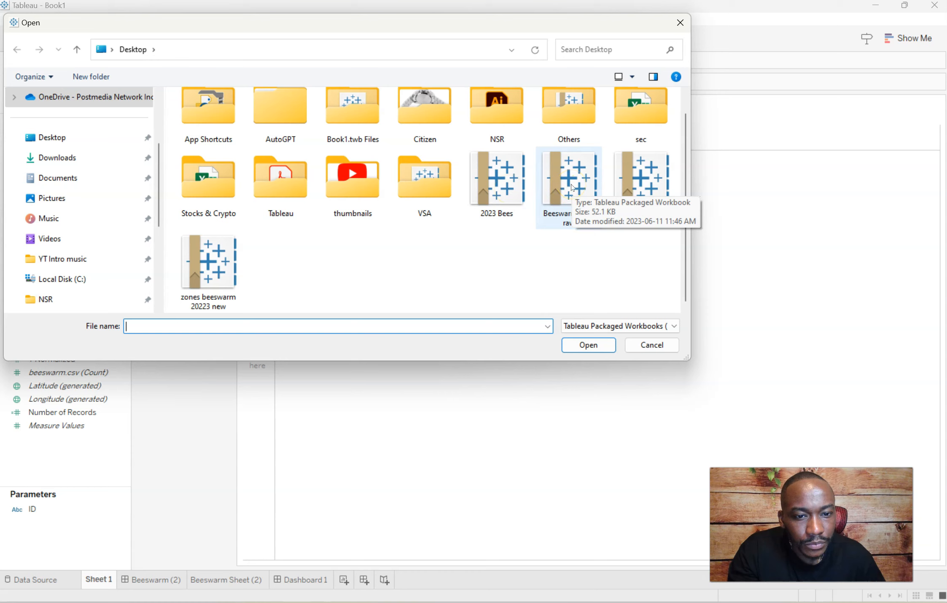
pyautogui.click(568, 283)
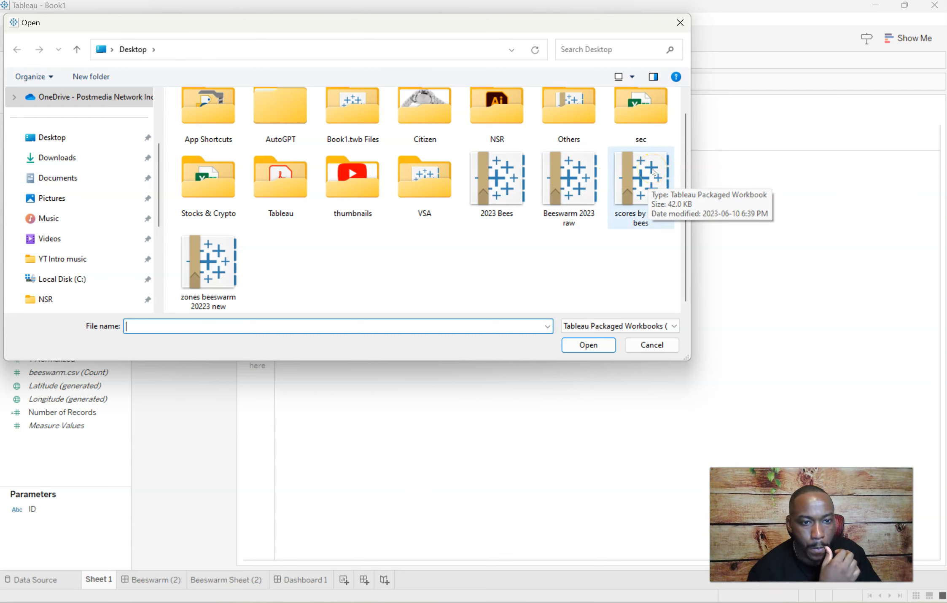
pyautogui.scroll(1, 567, 198)
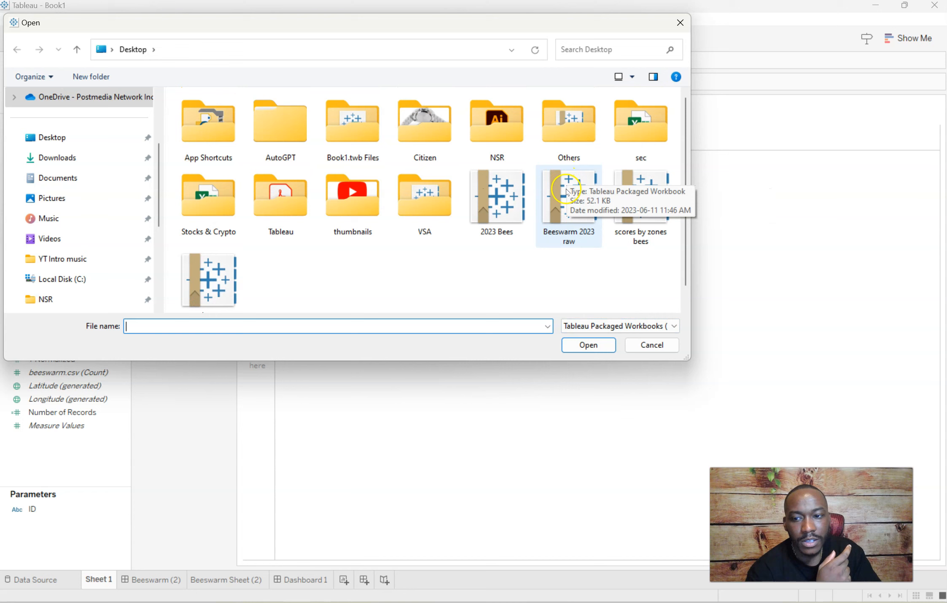
pyautogui.click(566, 192)
pyautogui.click(590, 345)
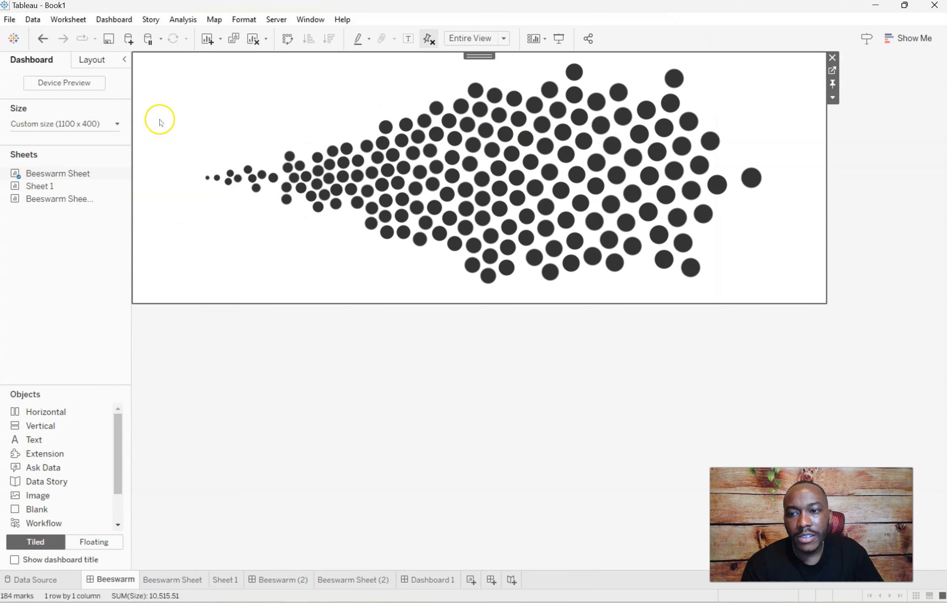
# - On the imported Beeswarm Sheet, color the Nodes marks by Situation and remove the Nodes border layer
pyautogui.click(832, 70)
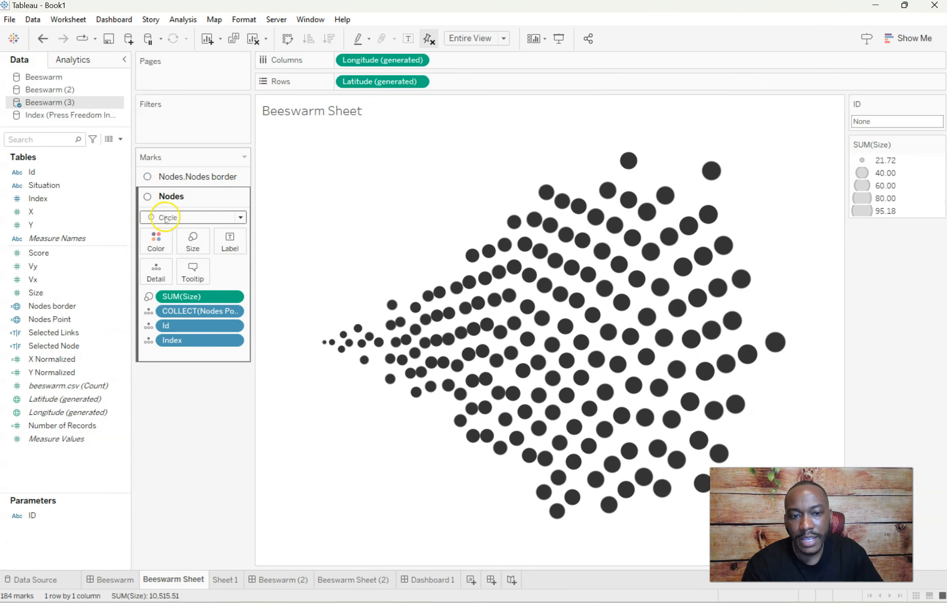
pyautogui.moveTo(54, 189); pyautogui.dragTo(156, 242)
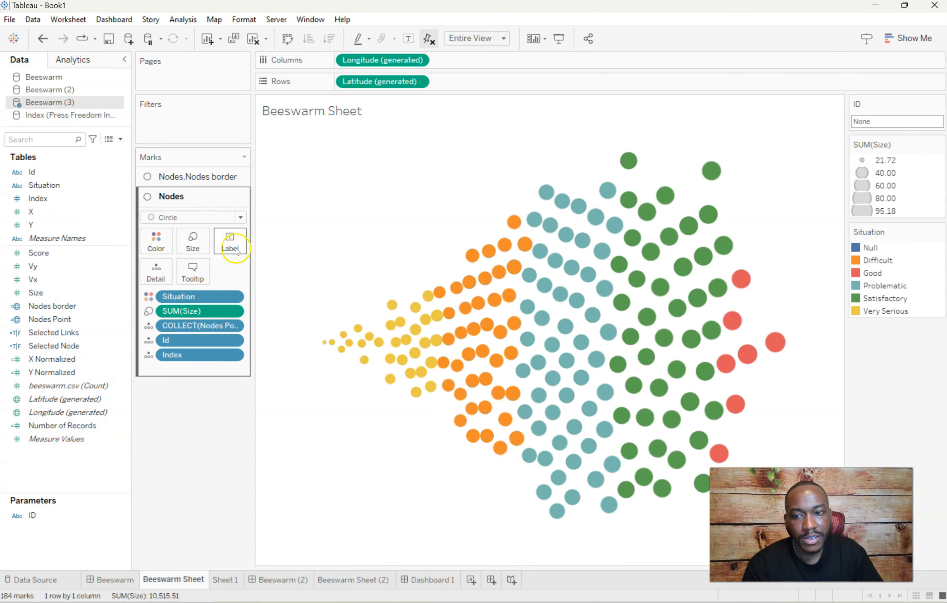
pyautogui.click(240, 176)
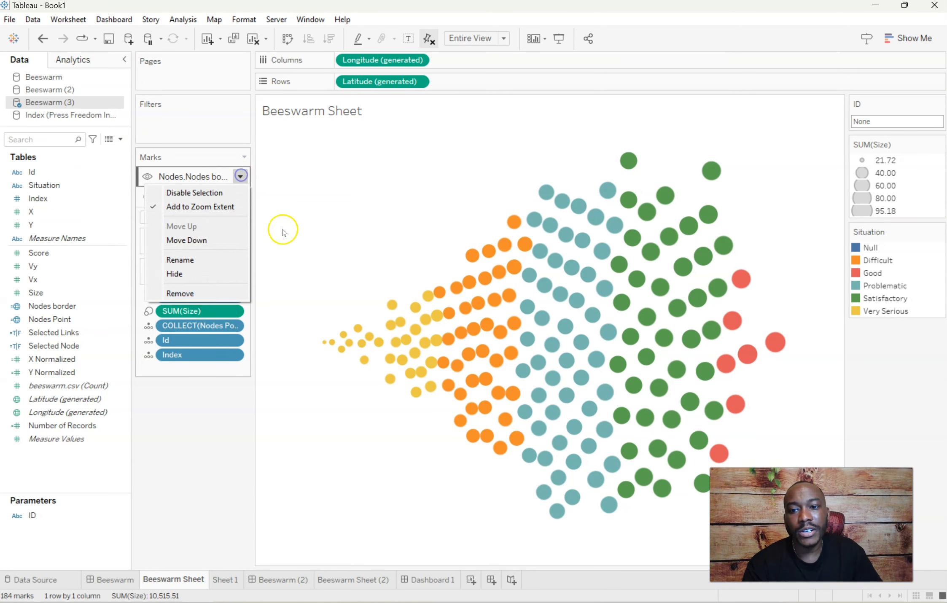
pyautogui.click(188, 294)
# - Close the leftover Beeswarm data source, keeping Beeswarm (2) and Beeswarm (3)
pyautogui.click(52, 89)
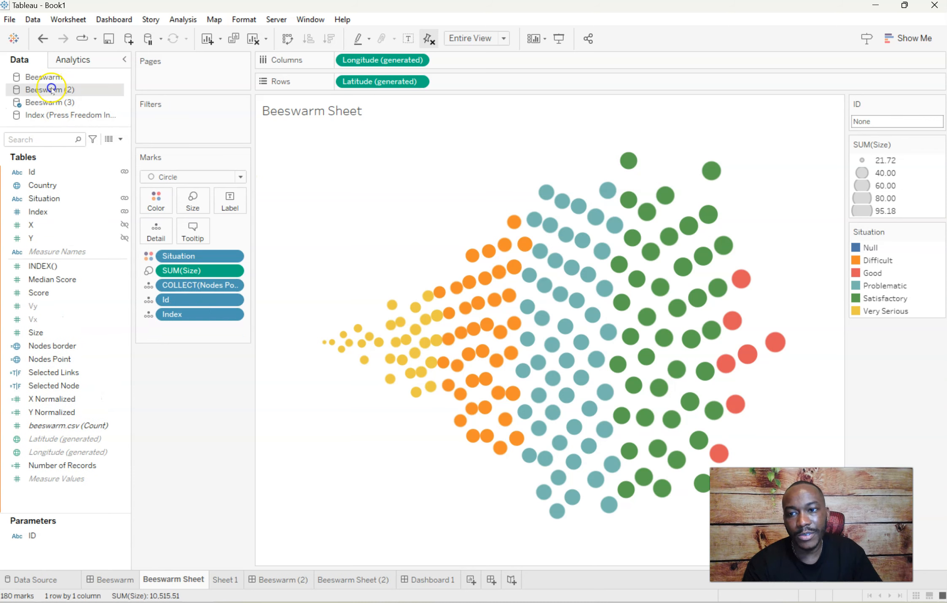
pyautogui.click(42, 76)
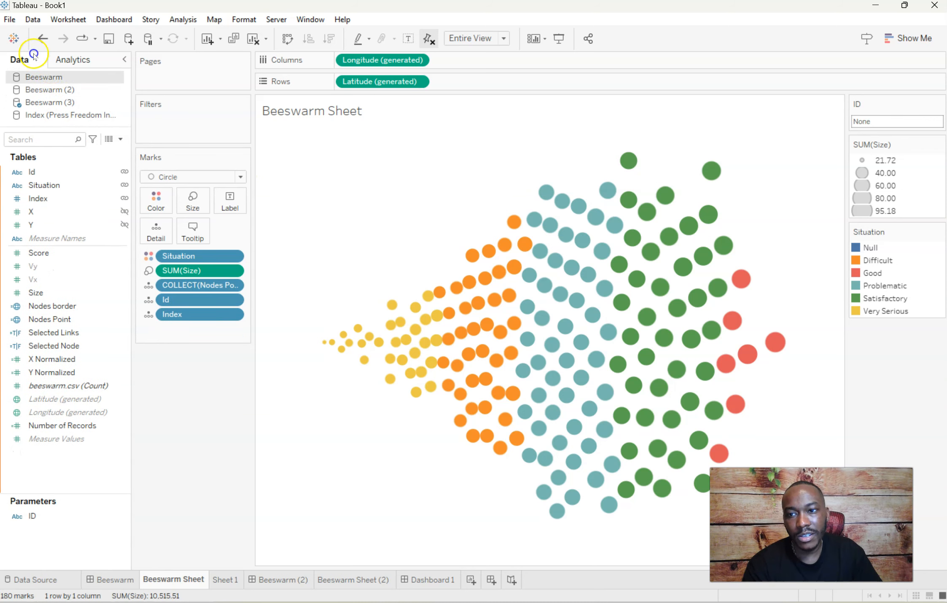
pyautogui.rightClick(51, 80)
pyautogui.click(128, 159)
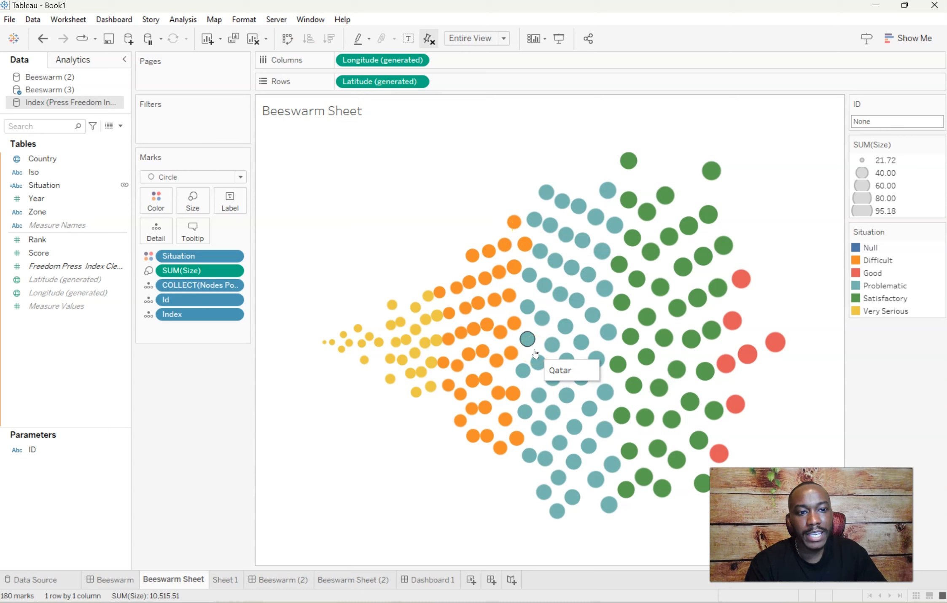
pyautogui.click(608, 350)
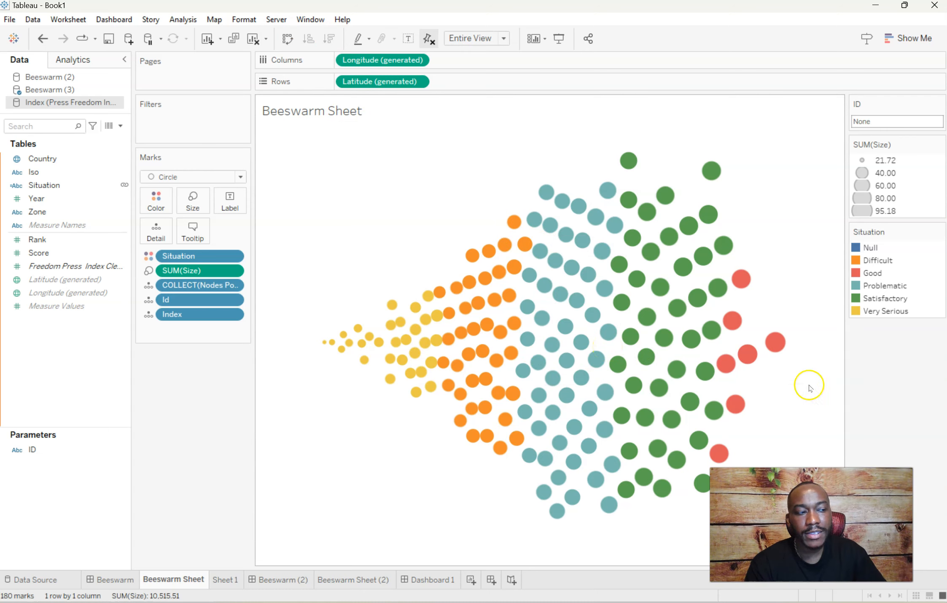
# - Add a vertical container to Dashboard 1 and make it floating
pyautogui.click(435, 581)
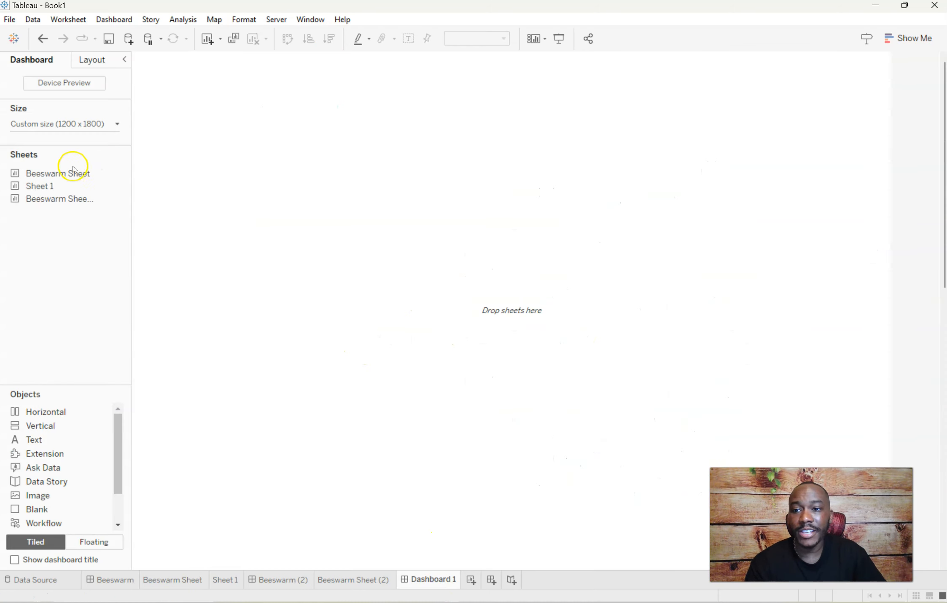
pyautogui.moveTo(63, 177)
pyautogui.moveTo(63, 176)
pyautogui.mouseDown()
pyautogui.moveTo(338, 112)
pyautogui.moveTo(53, 282)
pyautogui.mouseUp()
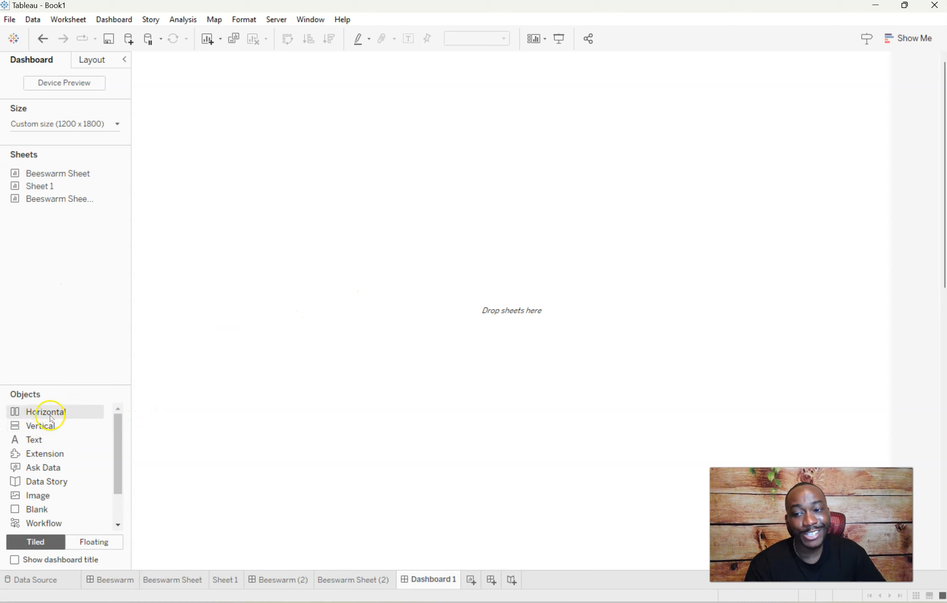
pyautogui.moveTo(46, 427); pyautogui.dragTo(306, 337)
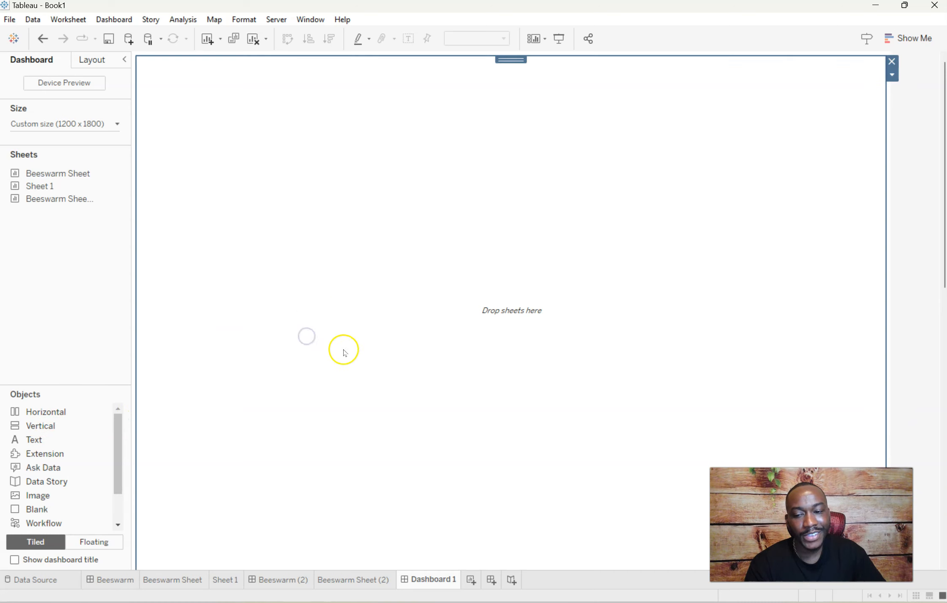
pyautogui.click(892, 78)
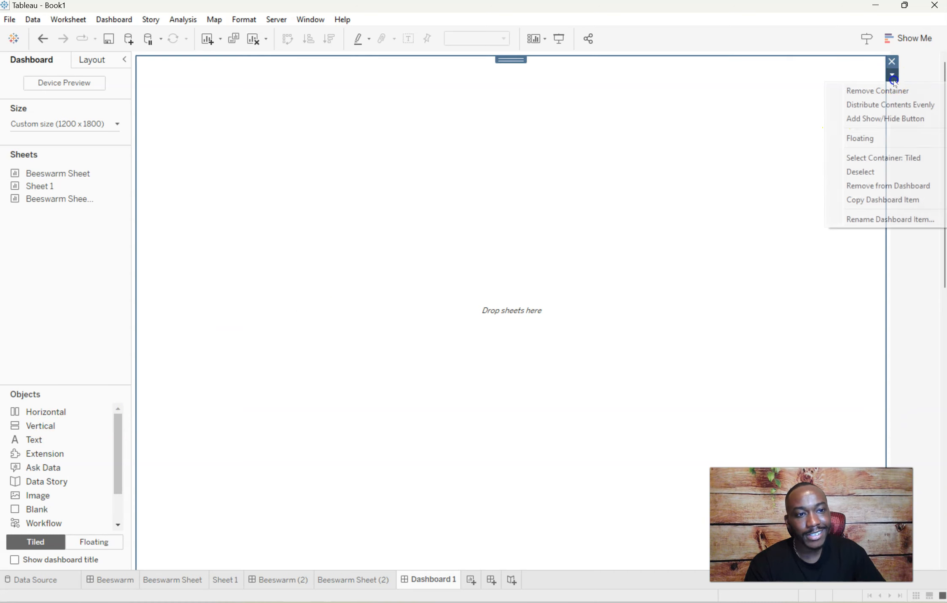
pyautogui.click(891, 139)
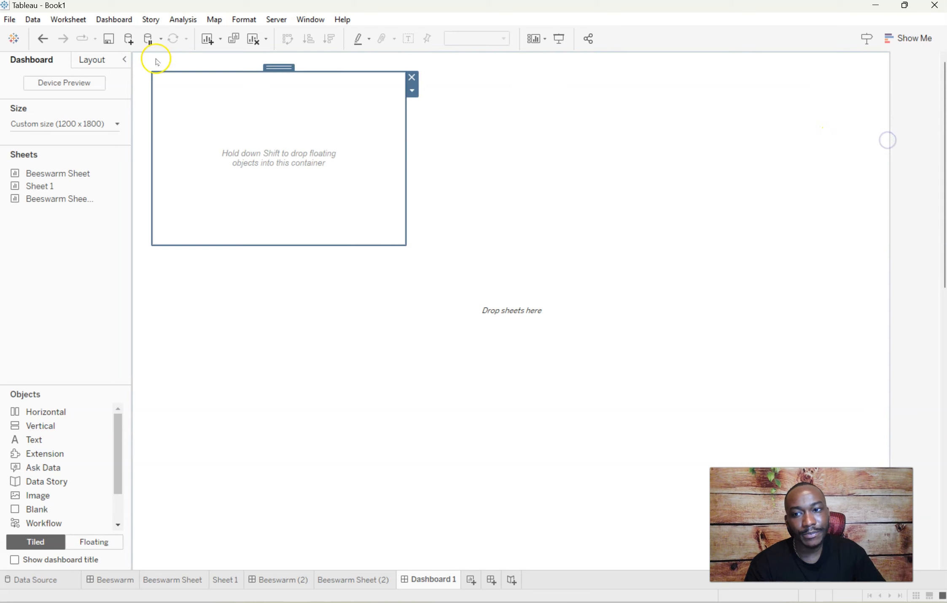
# - Remove the Tiled container from Dashboard 1, keeping only the floating vertical container
pyautogui.click(94, 60)
pyautogui.click(240, 386)
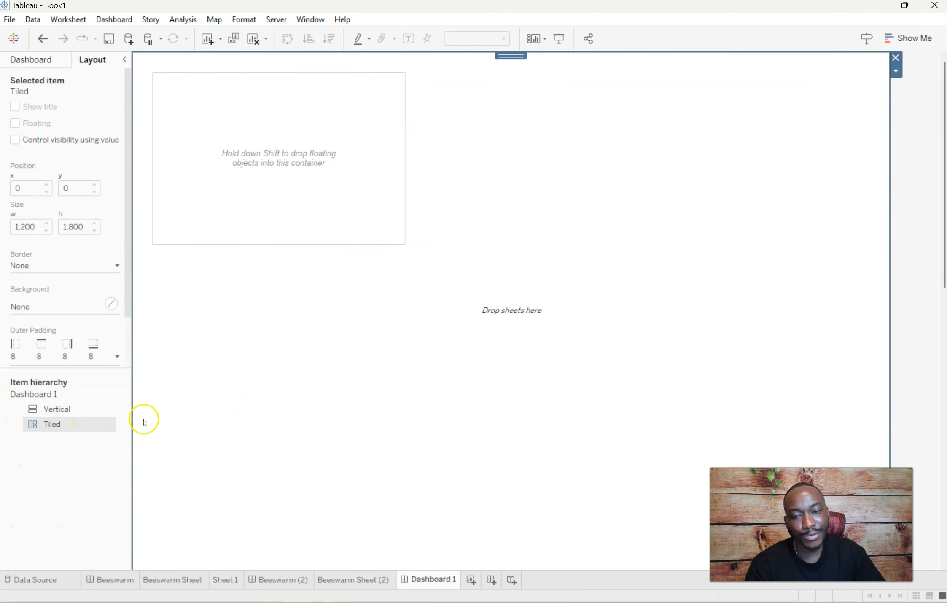
pyautogui.click(896, 59)
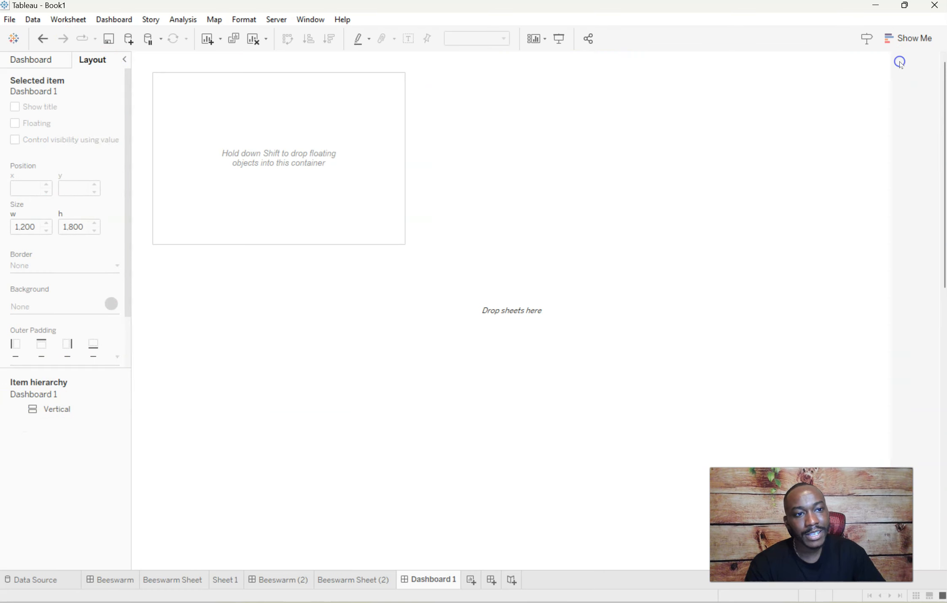
# - Position the floating vertical container at x 0, y 0 on the dashboard
pyautogui.click(297, 159)
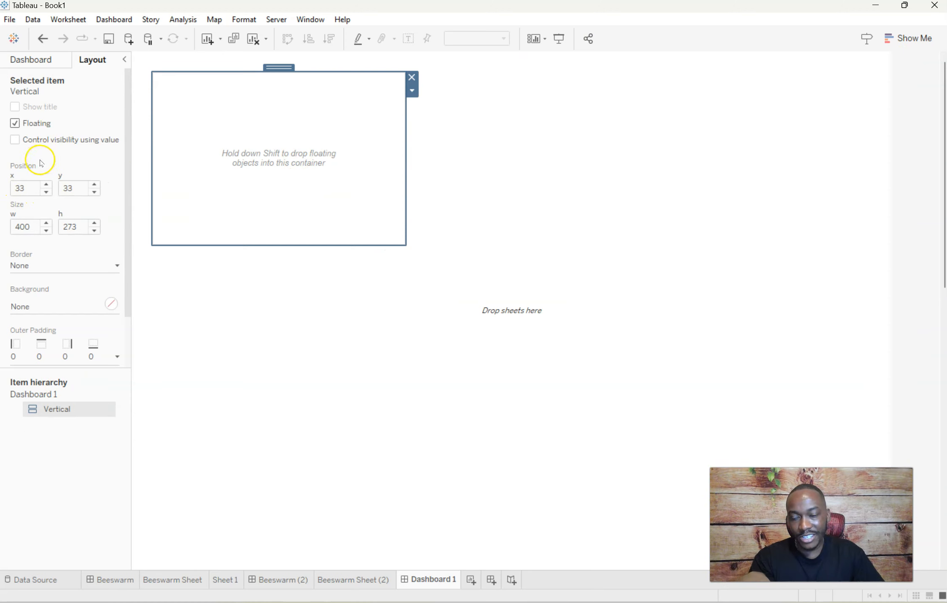
pyautogui.doubleClick(34, 189)
pyautogui.write('0')
pyautogui.press('Tab')
pyautogui.write('0')
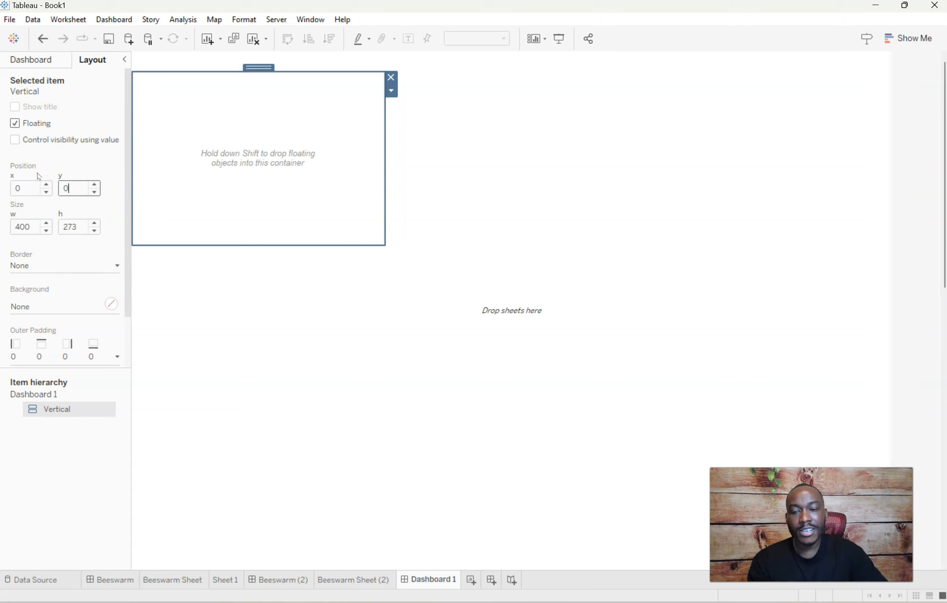
pyautogui.press('Tab')
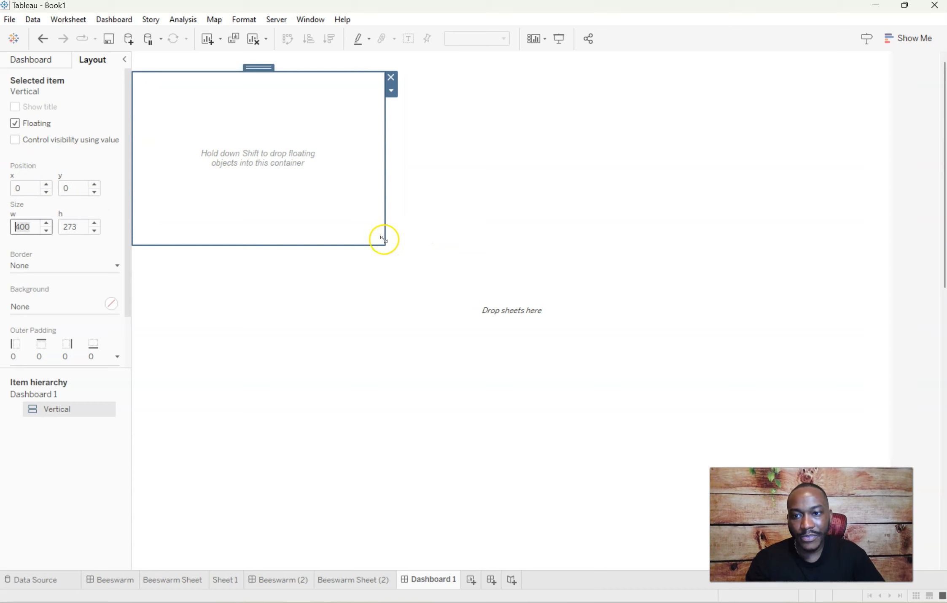
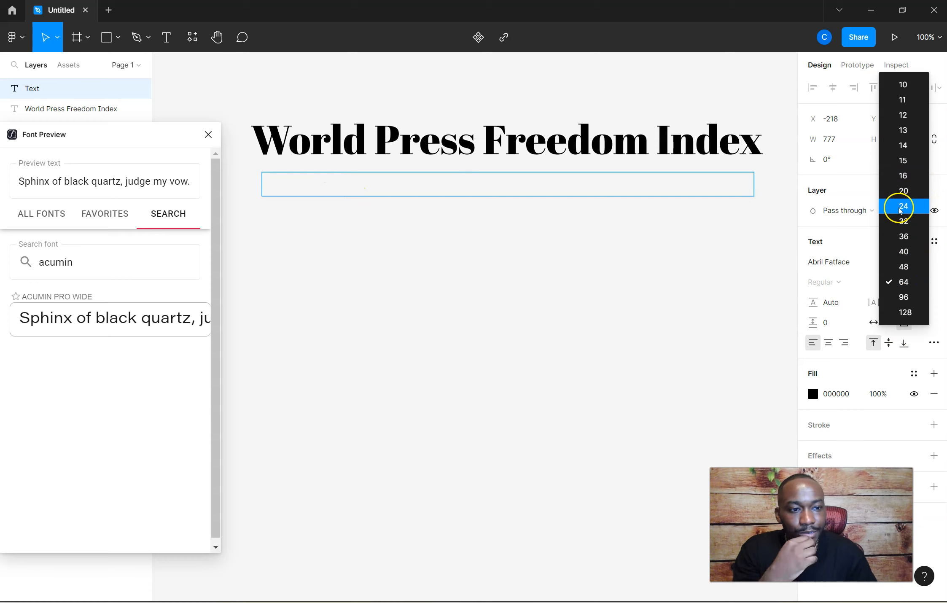
# - In Figma, set the empty text box under the World Press Freedom Index title to font size 24
pyautogui.click(903, 207)
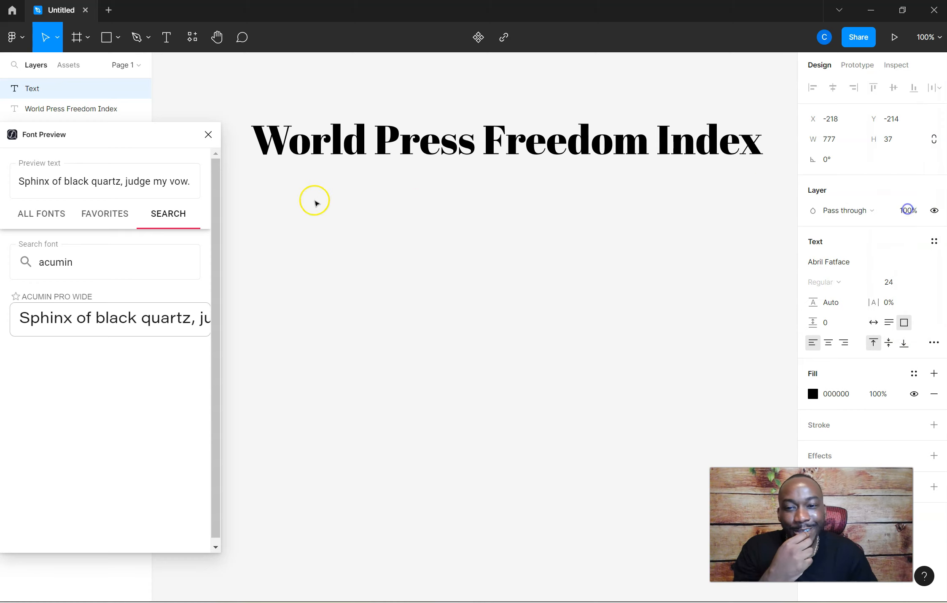
pyautogui.doubleClick(305, 186)
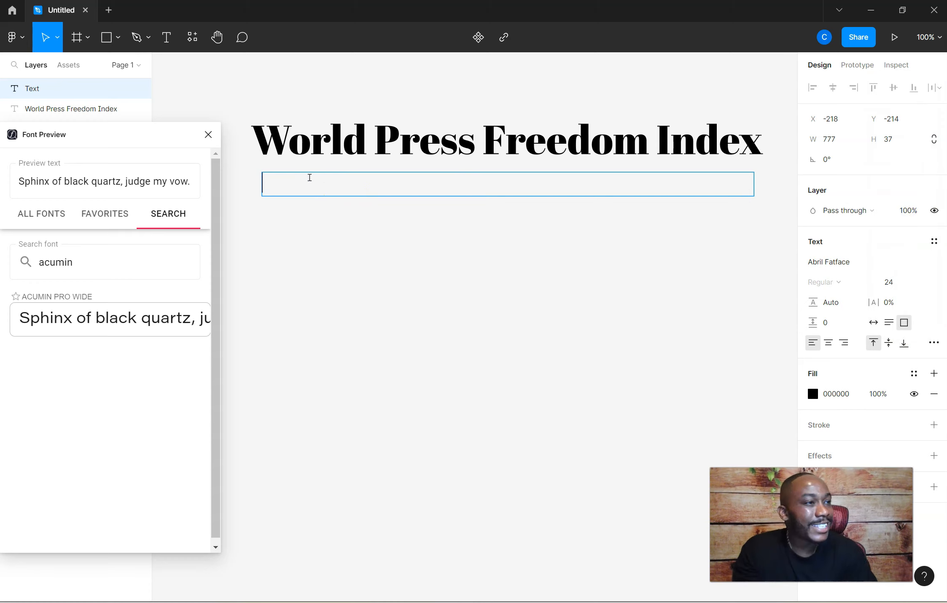
pyautogui.write('Uni')
pyautogui.press('BackSpace')
pyautogui.press('BackSpace')
pyautogui.press('BackSpace')
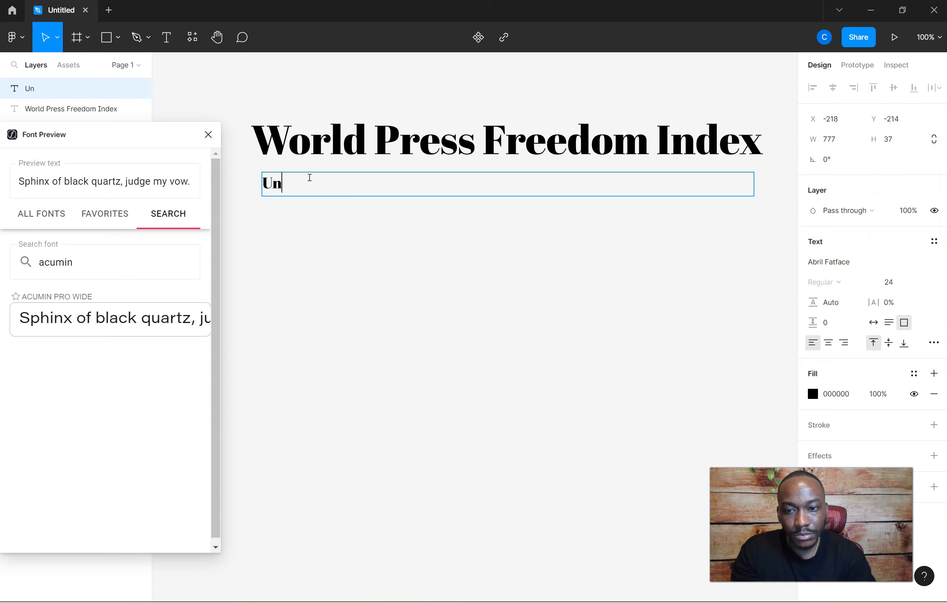
# - Look through the Font Preview list and apply Acumin Pro Wide to the empty subtitle text box
pyautogui.click(70, 263)
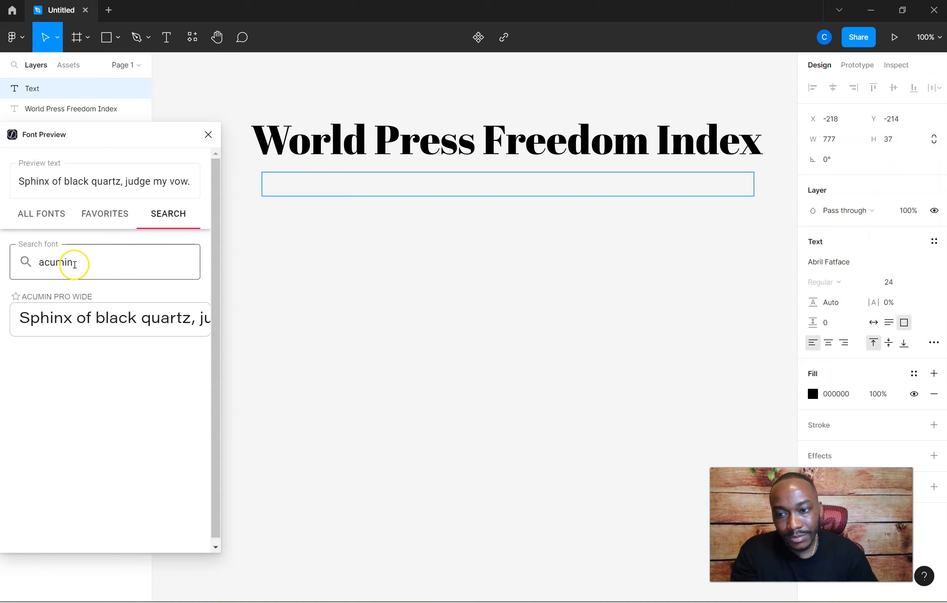
pyautogui.click(46, 217)
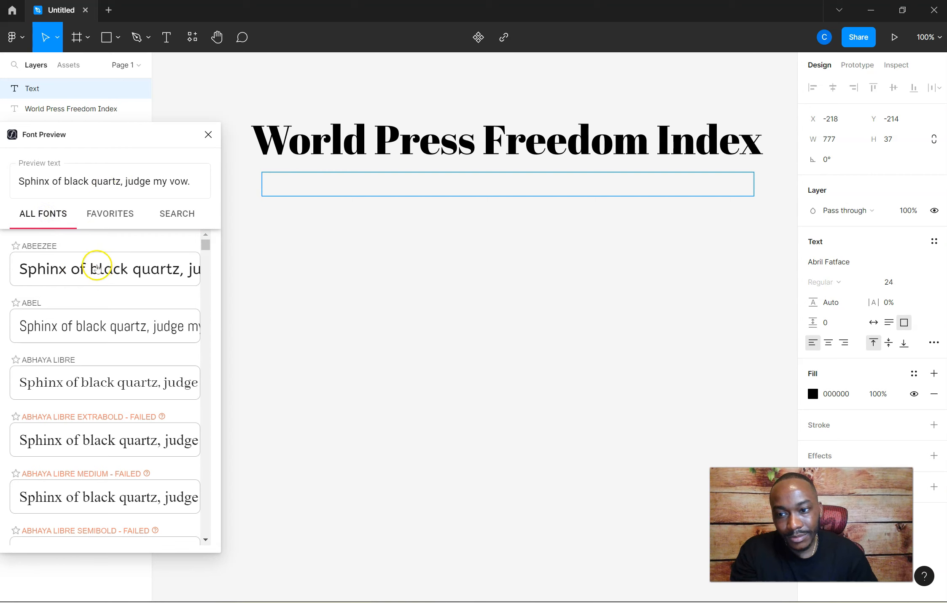
pyautogui.scroll(-5, 86, 312)
pyautogui.scroll(-5, 87, 321)
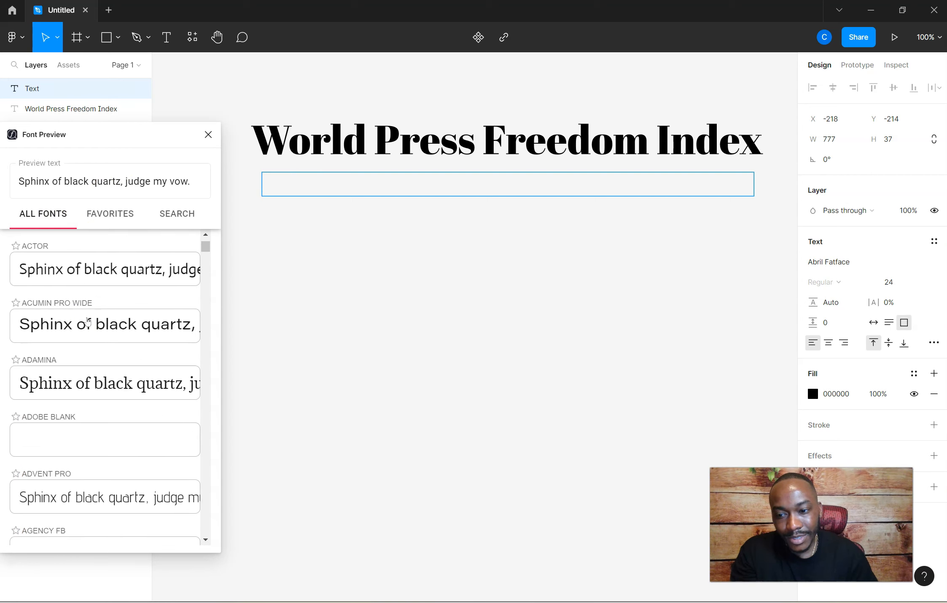
pyautogui.scroll(-1, 87, 322)
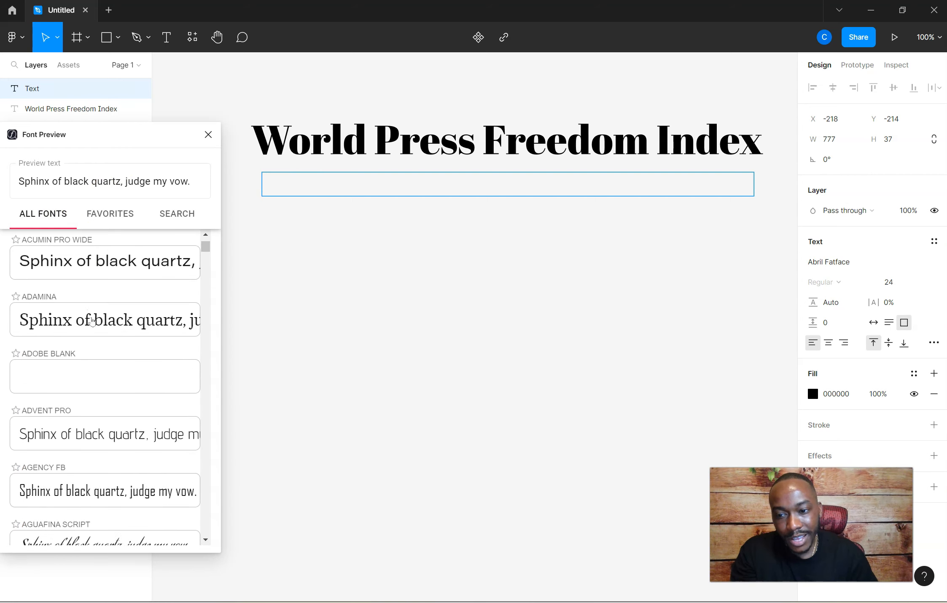
pyautogui.scroll(-4, 92, 321)
pyautogui.scroll(3, 92, 322)
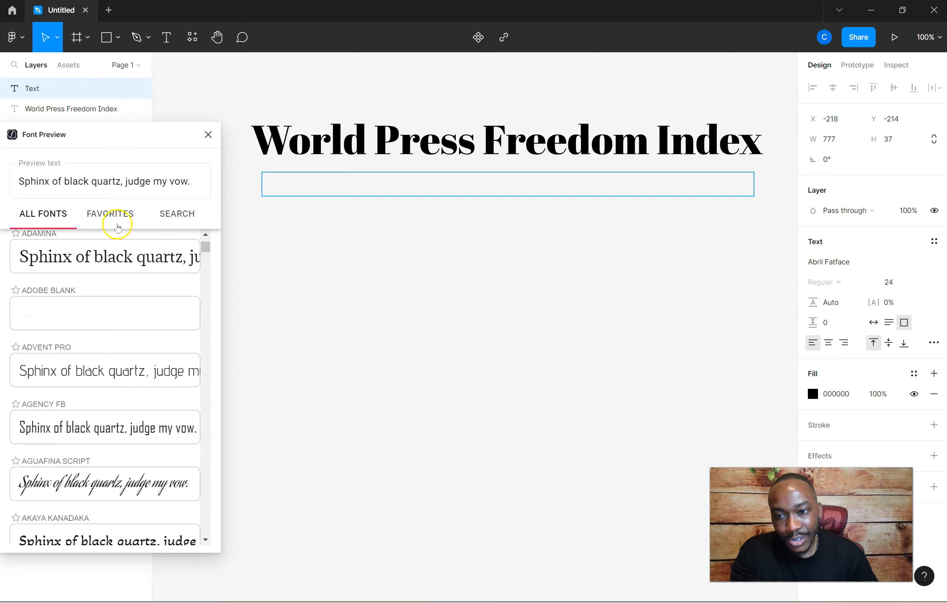
pyautogui.click(167, 214)
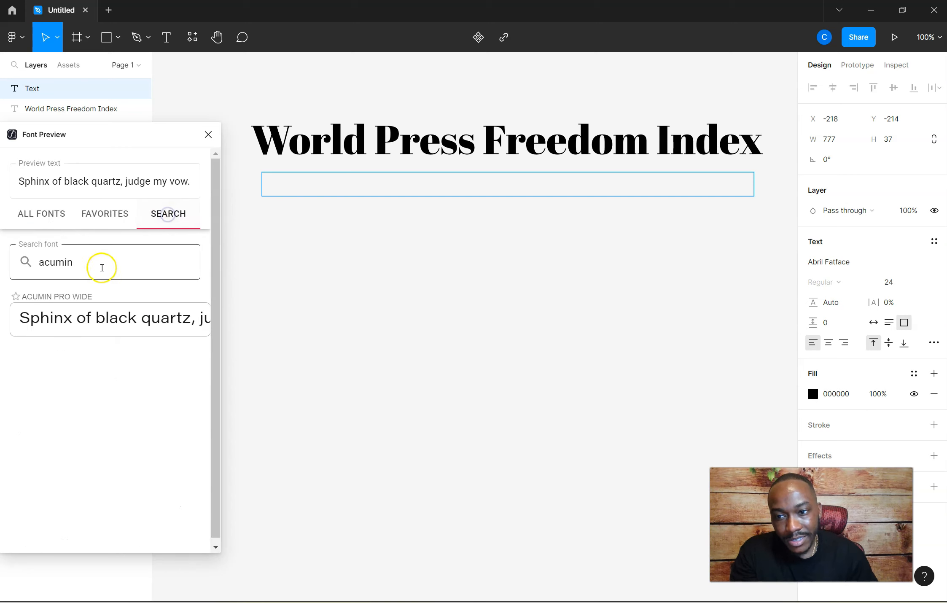
pyautogui.click(62, 322)
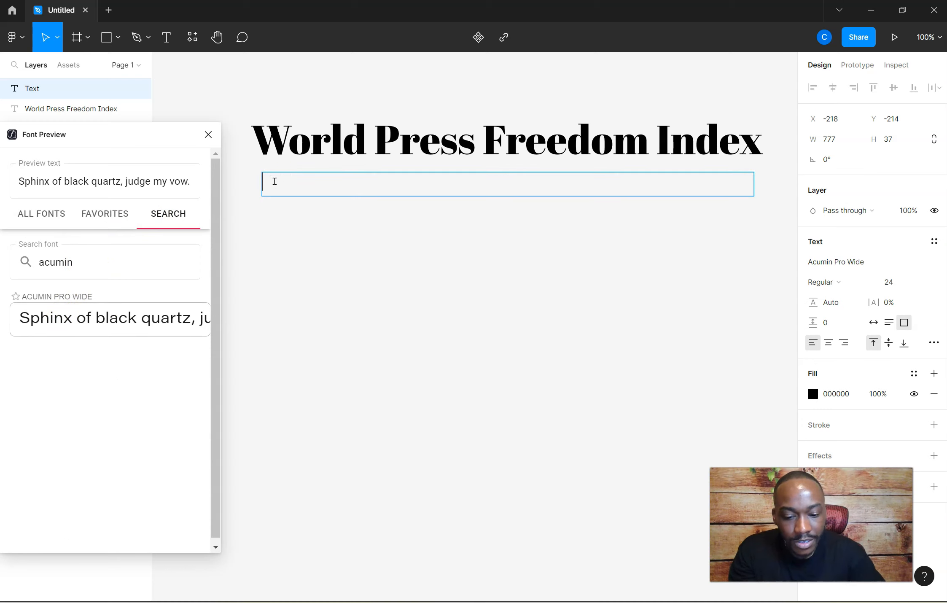
# - Enter the subtitle "Unveiling the Dire State of Authentic Journalism in 2023." in the text box
pyautogui.write('Unveiling the')
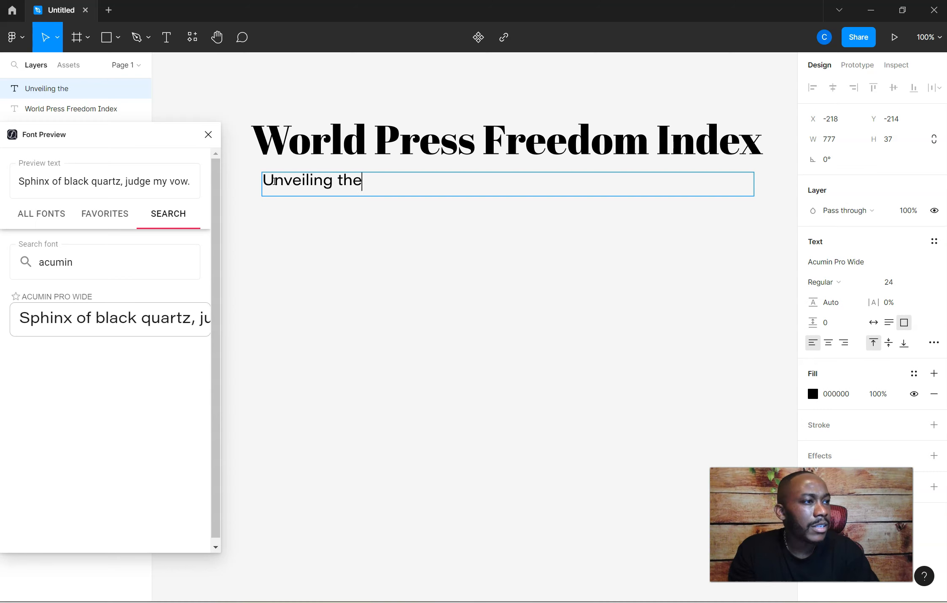
pyautogui.write(' Dire State ')
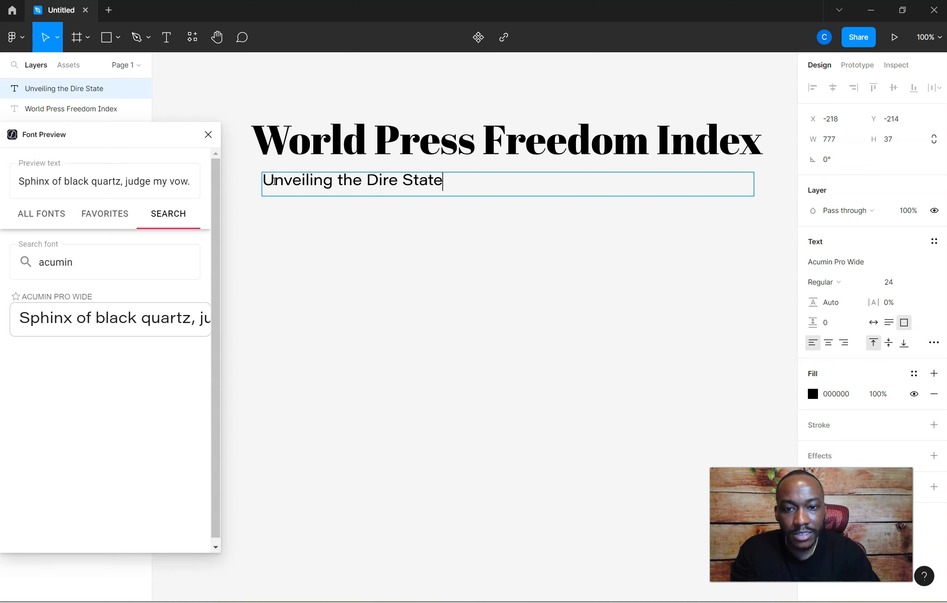
pyautogui.write('of Authentic JOurnalism')
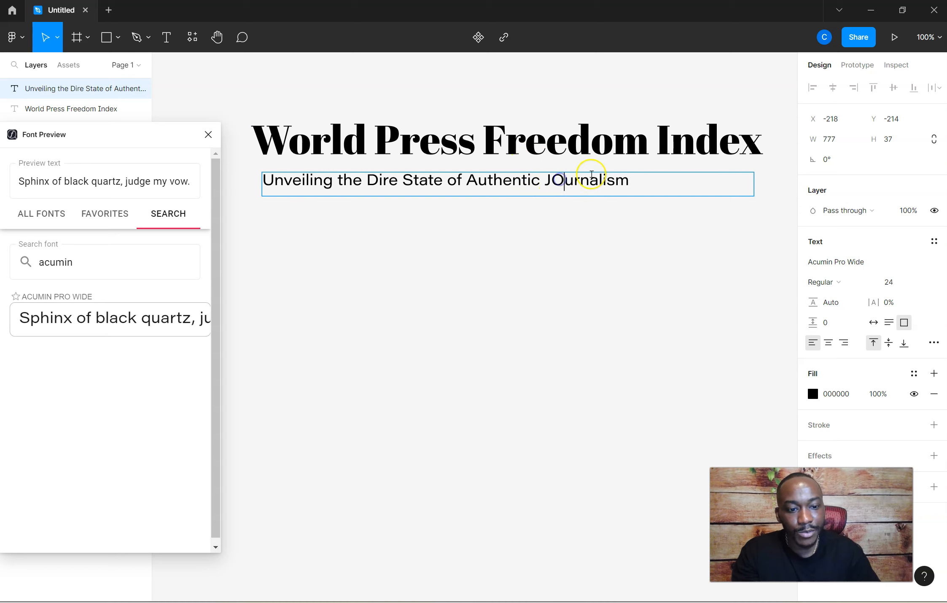
pyautogui.press('BackSpace')
pyautogui.write('o')
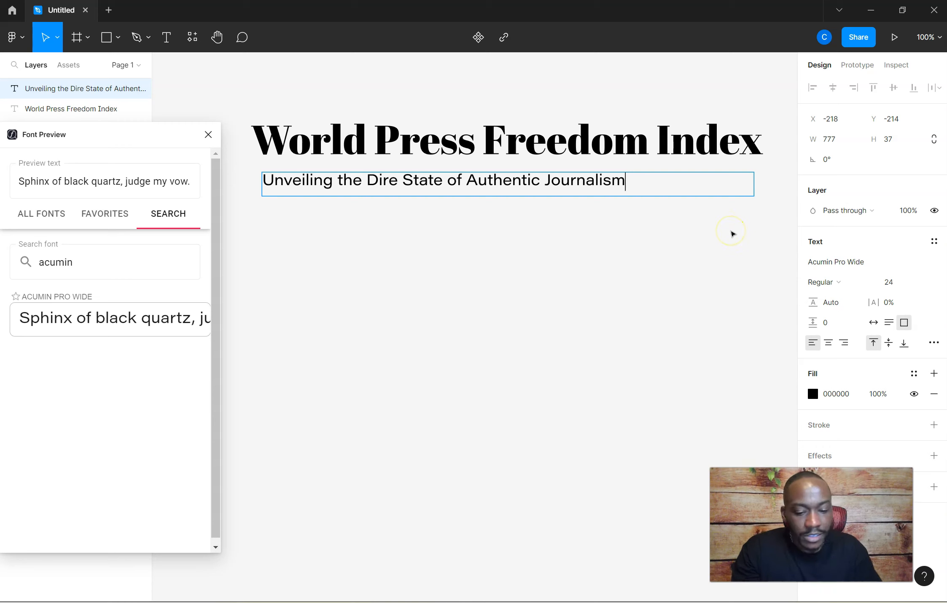
pyautogui.write('.')
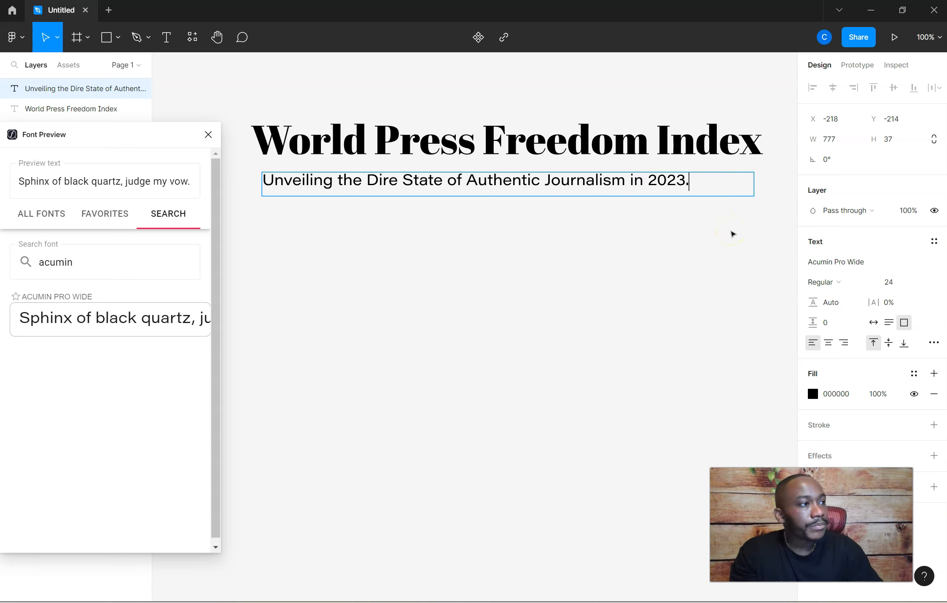
# - Narrow the subtitle box to 680 wide and nudge it up and left to X -229, Y -227
pyautogui.press('Escape')
pyautogui.moveTo(755, 186); pyautogui.dragTo(692, 186)
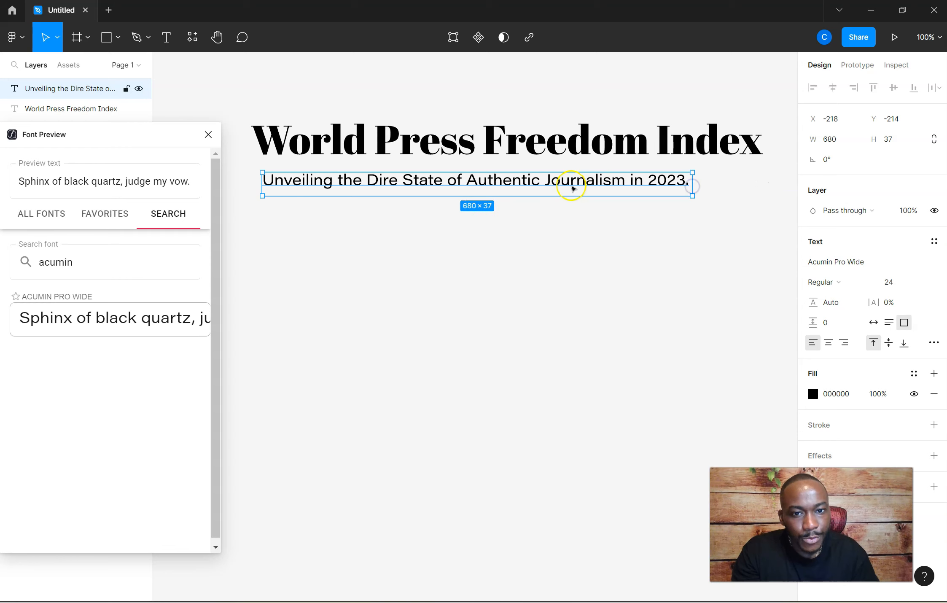
pyautogui.press('Up')
pyautogui.press('Left')
pyautogui.press('Left')
pyautogui.press('Left')
pyautogui.press('Left')
pyautogui.press('Left')
pyautogui.press('Left')
pyautogui.press('Left')
pyautogui.press('Left')
pyautogui.press('Left')
pyautogui.press('Left')
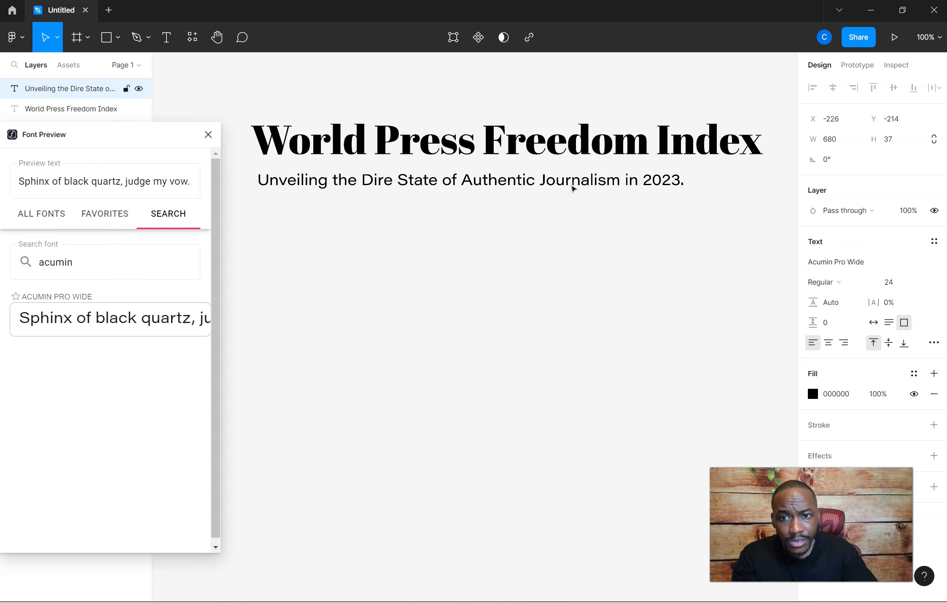
pyautogui.press('Up')
pyautogui.press('Up')
pyautogui.press('Up')
pyautogui.press('Up')
pyautogui.press('Up')
pyautogui.press('Up')
pyautogui.press('Up')
pyautogui.press('Up')
pyautogui.press('Up')
pyautogui.press('Up')
pyautogui.press('Up')
pyautogui.press('Up')
pyautogui.press('Left')
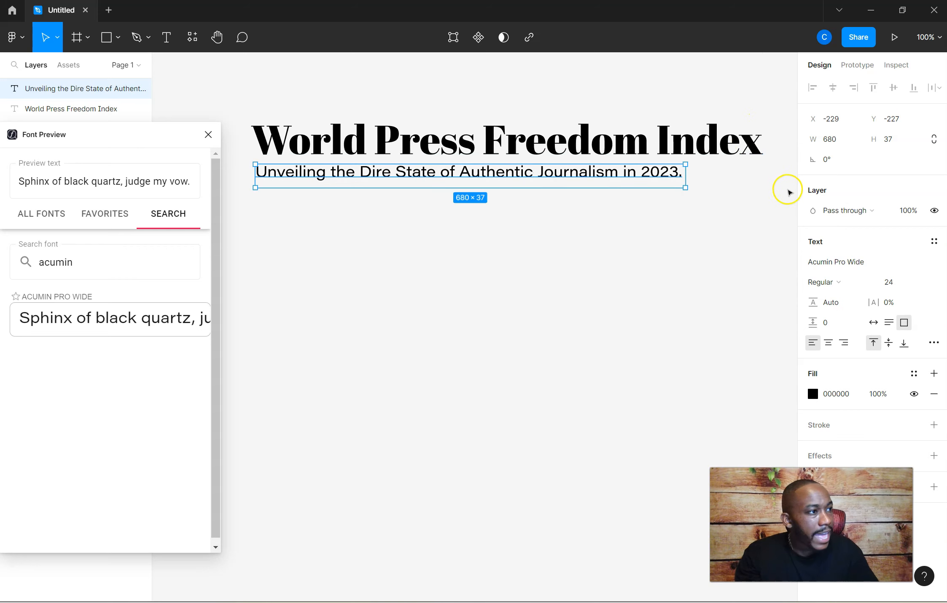
# - Reduce the subtitle's font size to 20 and narrow its box to 571 wide
pyautogui.click(909, 280)
pyautogui.click(904, 266)
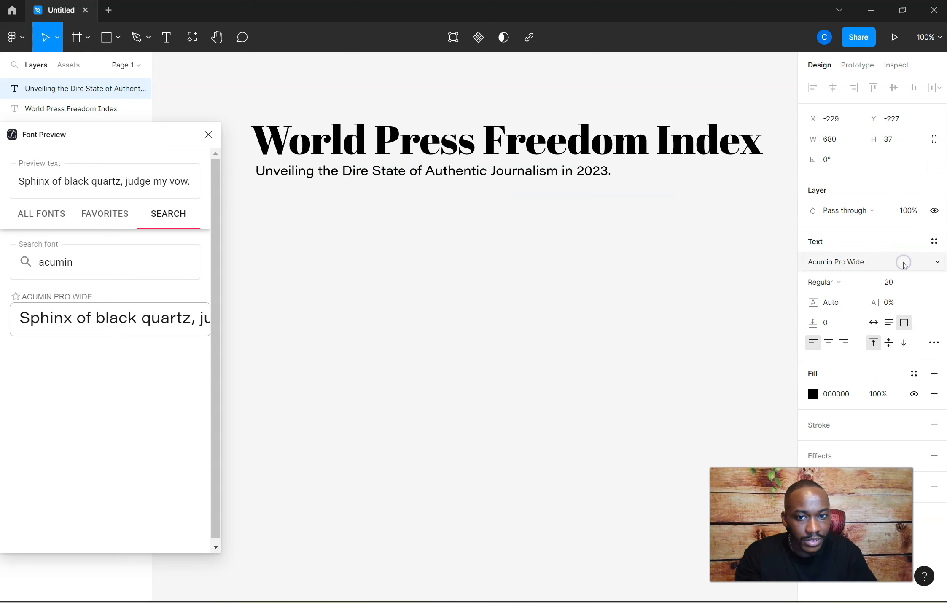
pyautogui.moveTo(690, 179); pyautogui.dragTo(616, 175)
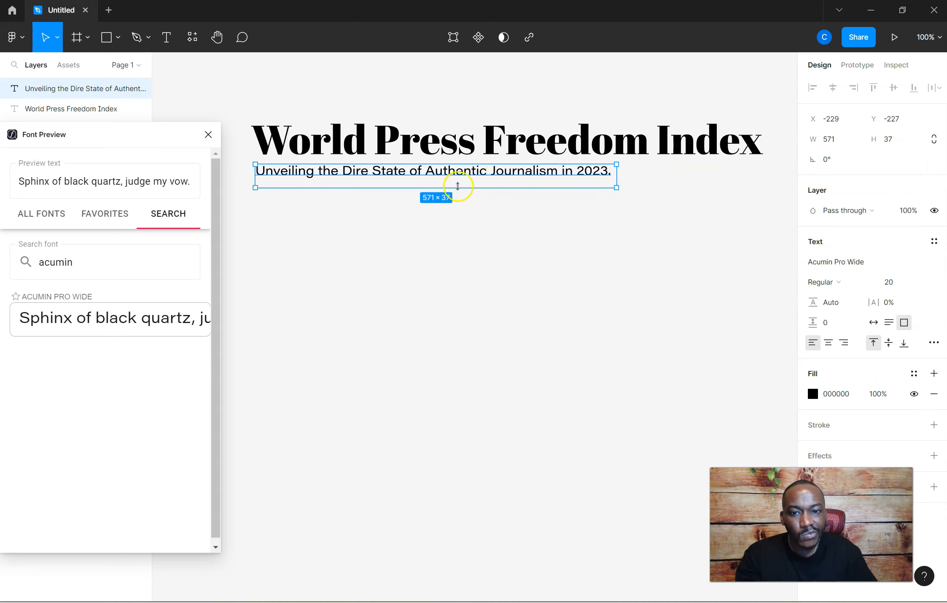
# - Try centering the subtitle horizontally, restore left alignment, and align the text to the vertical middle of its box
pyautogui.click(828, 343)
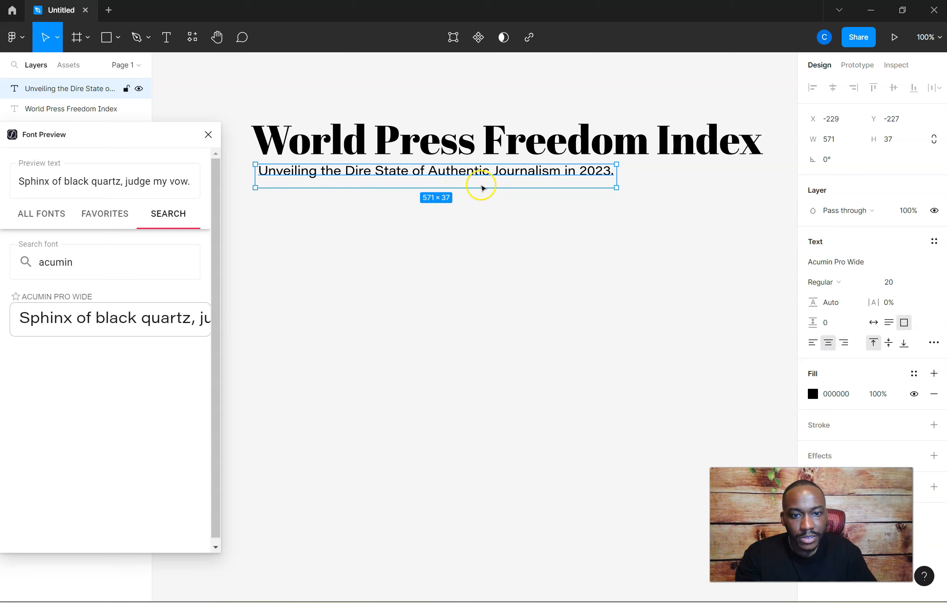
pyautogui.click(813, 343)
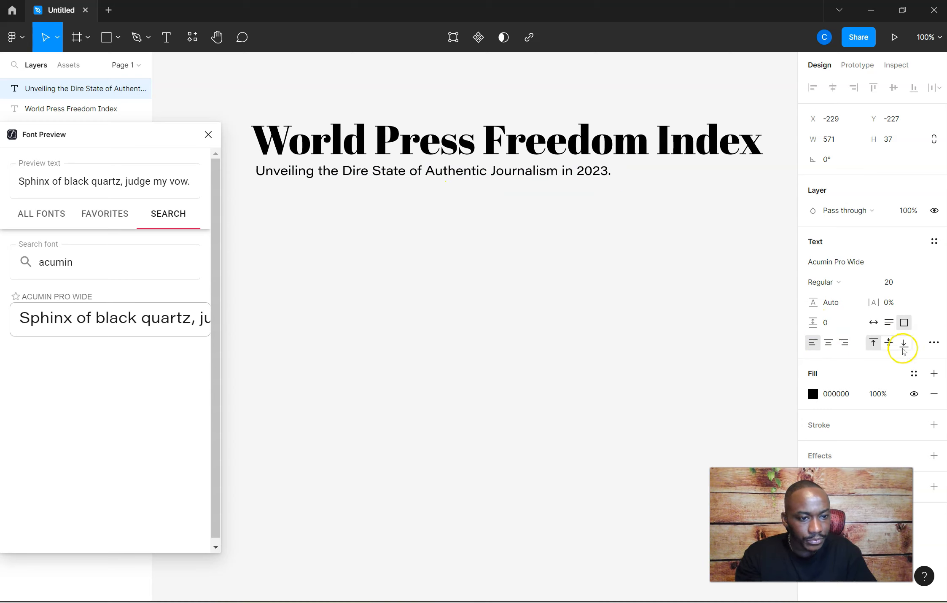
pyautogui.click(889, 343)
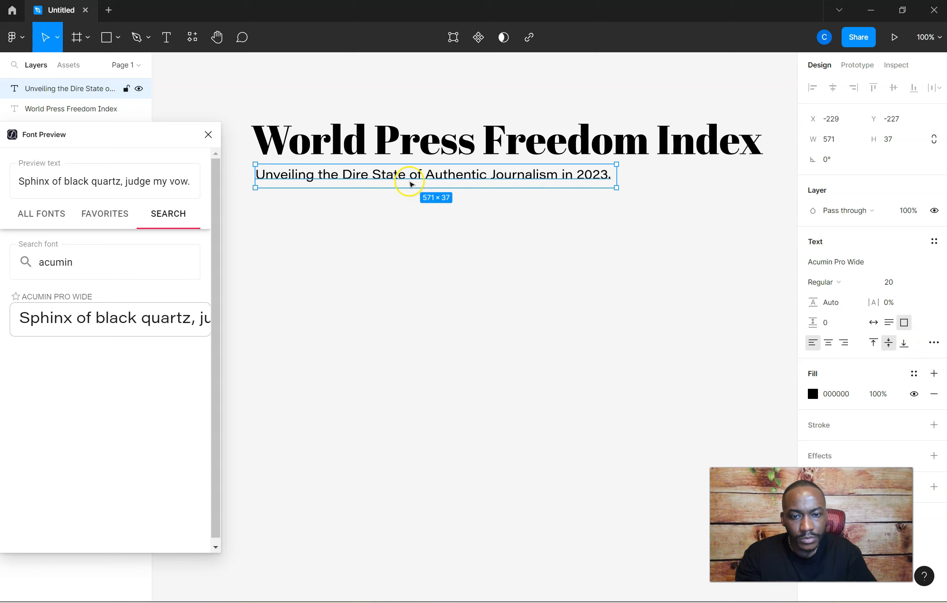
# - Group the "World Press Freedom Index" title and its subtitle into one group
pyautogui.click(659, 201)
pyautogui.moveTo(248, 82); pyautogui.dragTo(749, 206)
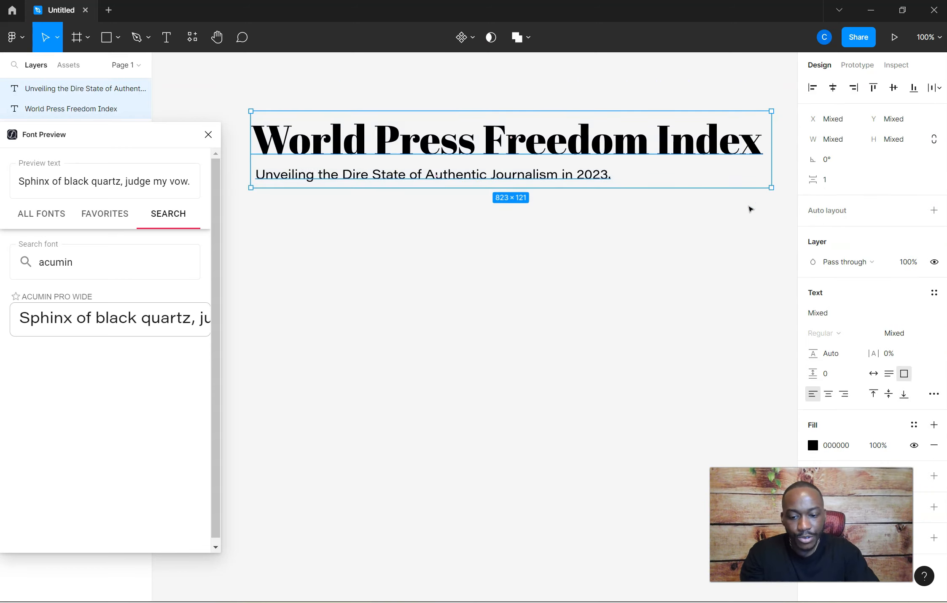
pyautogui.hotkey('ctrl', 'g')
pyautogui.rightClick(516, 150)
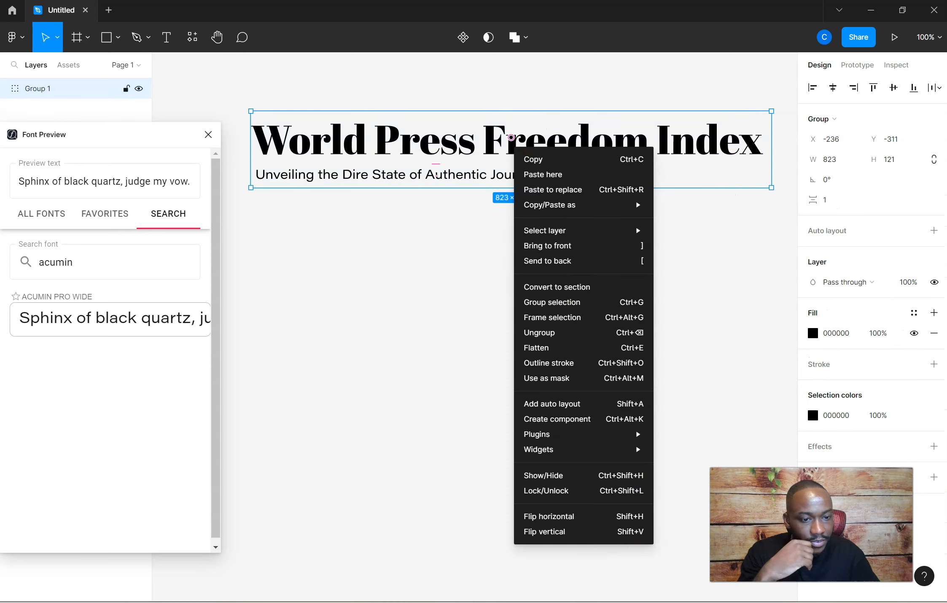
pyautogui.click(907, 504)
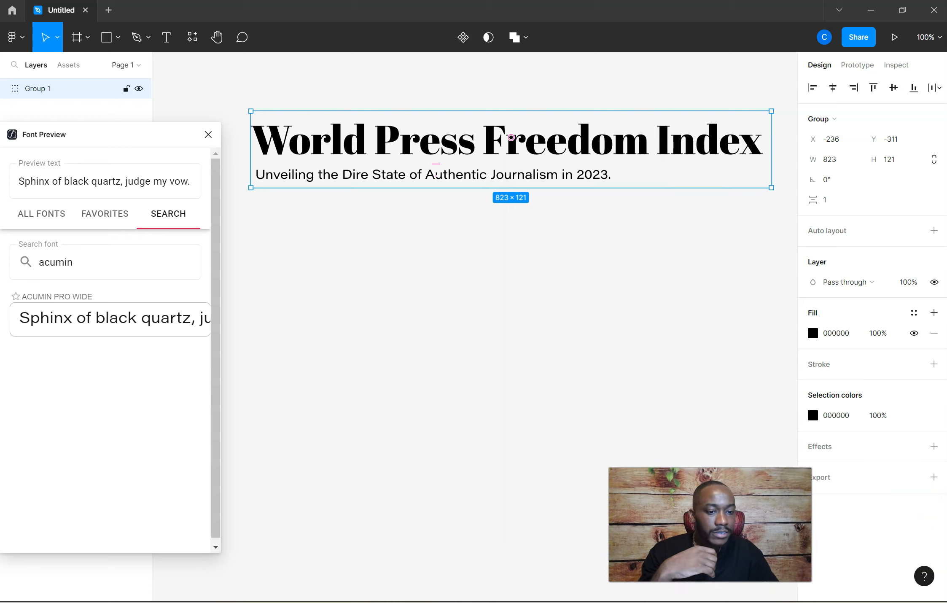
# - Export the title group as a 1x PNG named "Title + Sub" to the Desktop
pyautogui.click(934, 477)
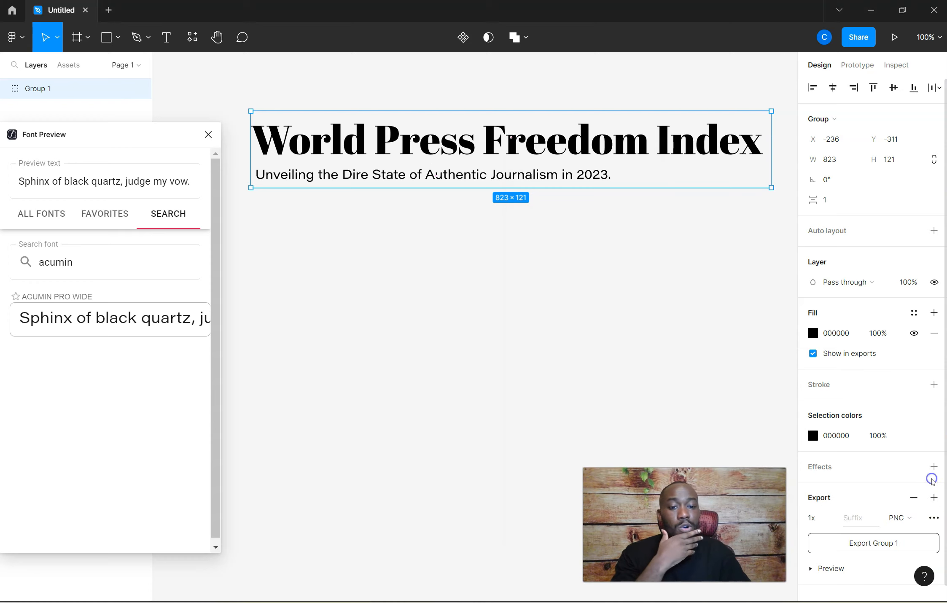
pyautogui.click(883, 546)
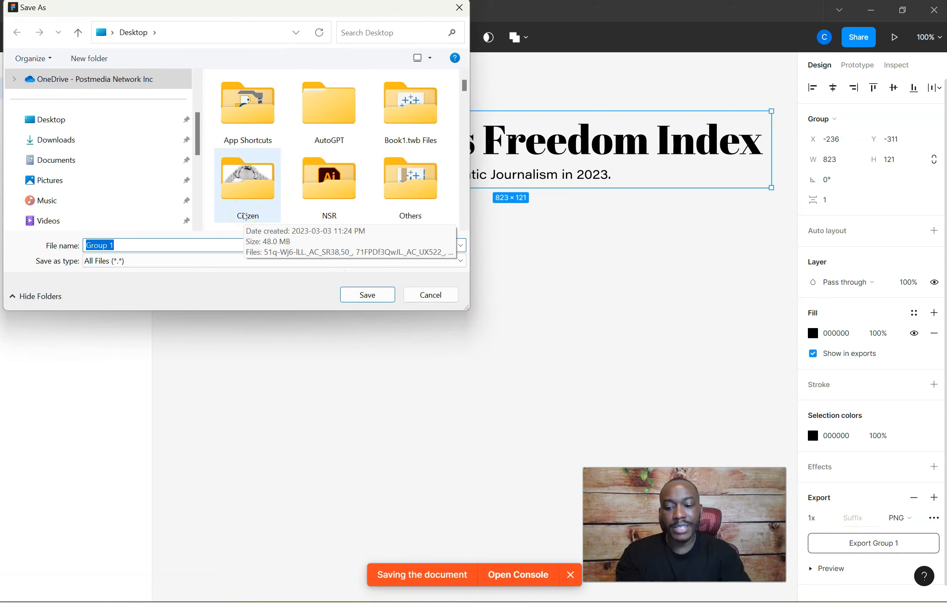
pyautogui.write('Title')
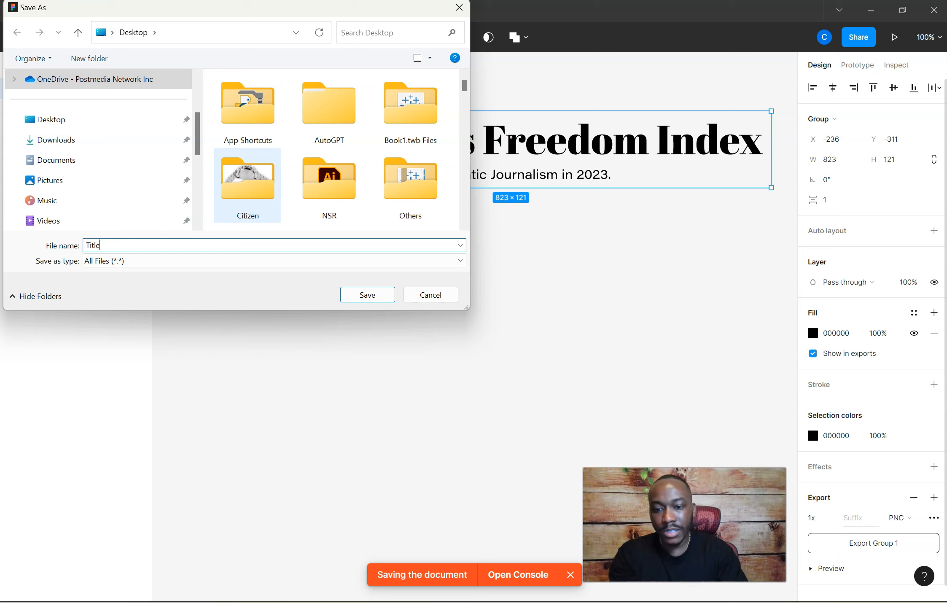
pyautogui.write(' + SUb')
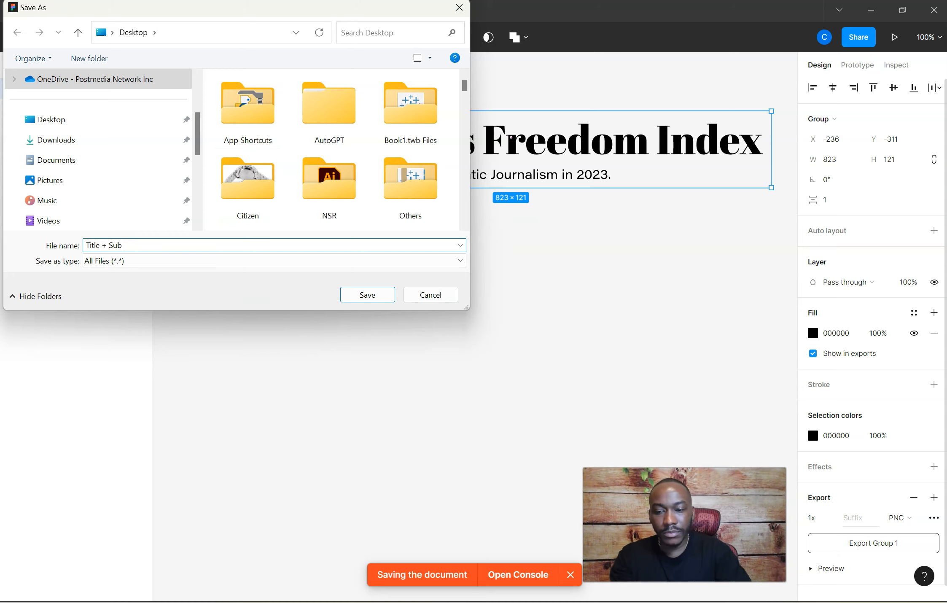
pyautogui.click(368, 294)
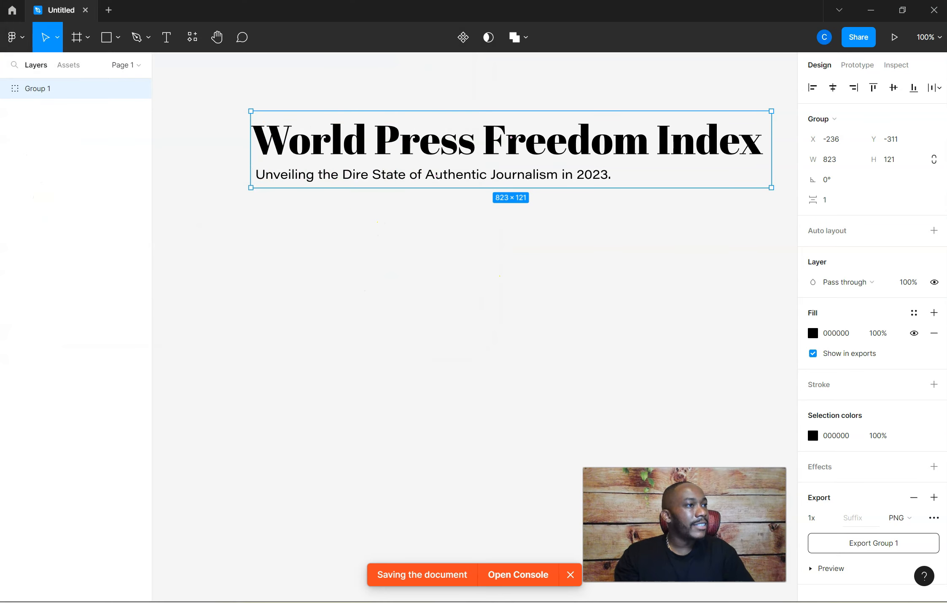
# - Switch to the Book1 workbook in Tableau
pyautogui.hotkey('alt', 'Tab')
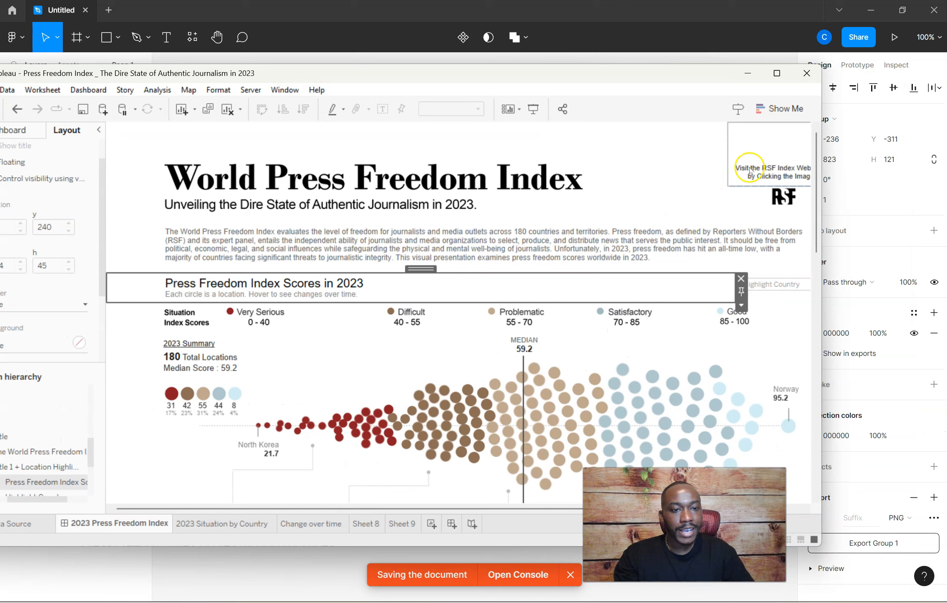
pyautogui.hotkey('alt', 'Tab')
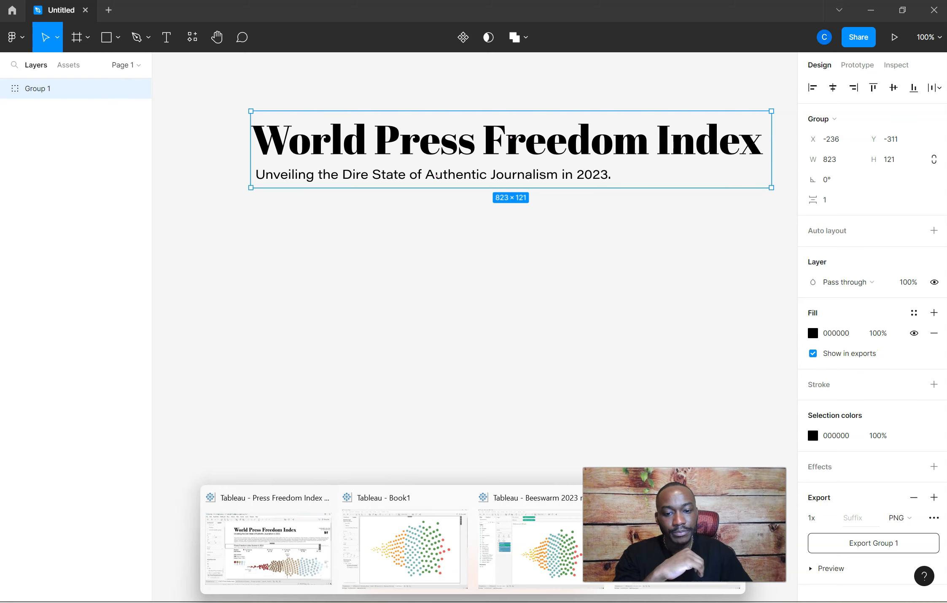
pyautogui.moveTo(363, 571)
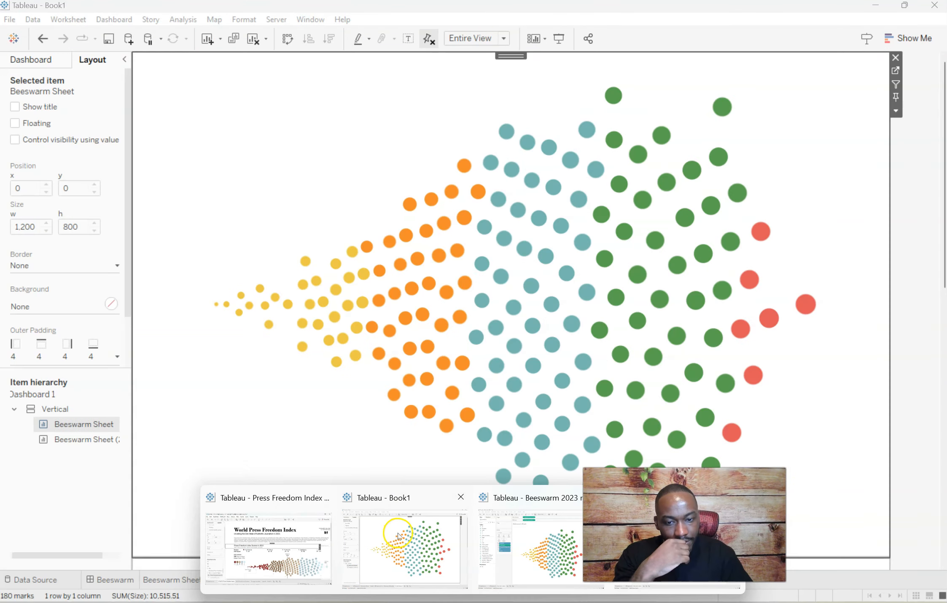
pyautogui.click(392, 527)
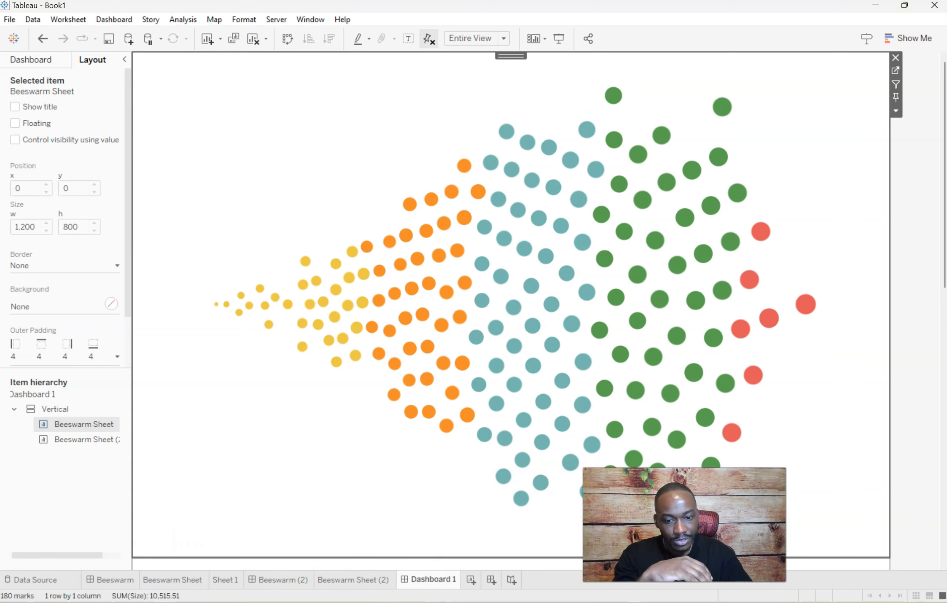
# - Close the "Beeswarm 2023 raw" and "zones beeswarm 20223 new" workbooks and return to Book1
pyautogui.moveTo(472, 599)
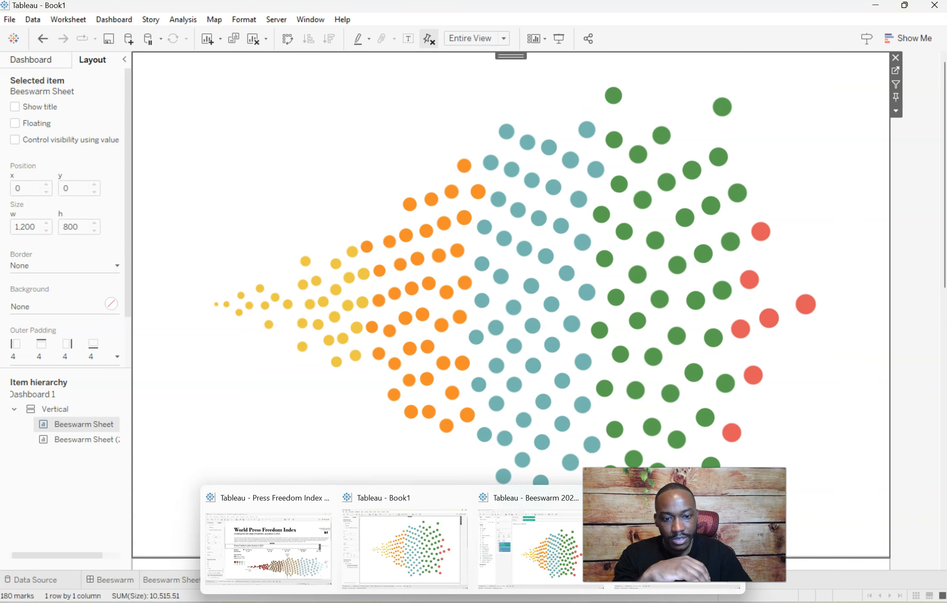
pyautogui.moveTo(529, 544)
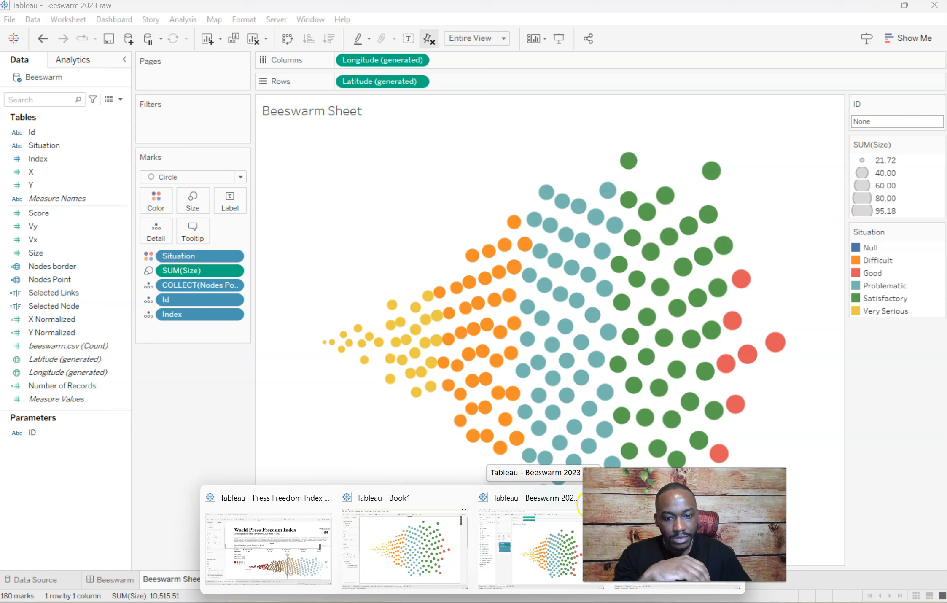
pyautogui.click(548, 566)
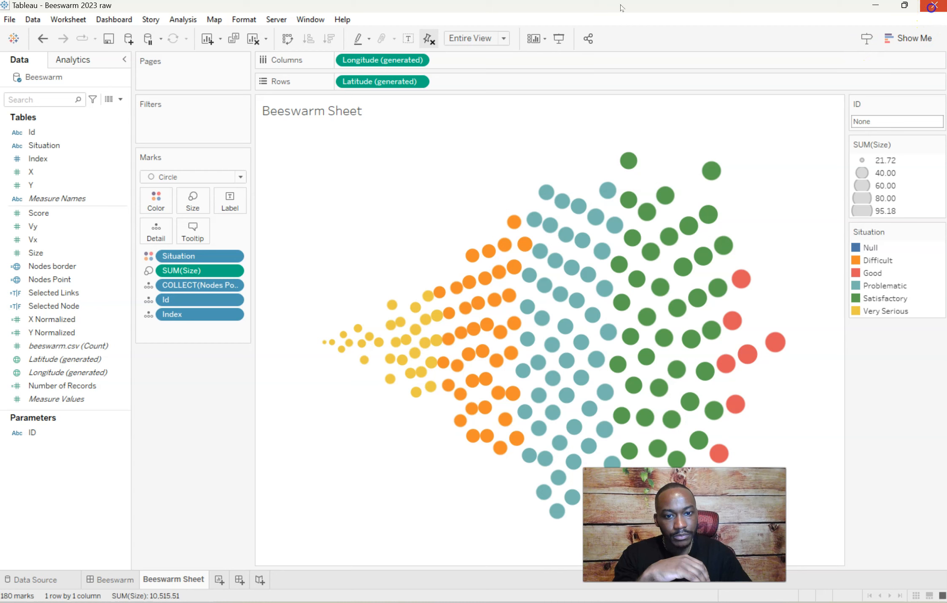
pyautogui.click(934, 6)
pyautogui.click(448, 323)
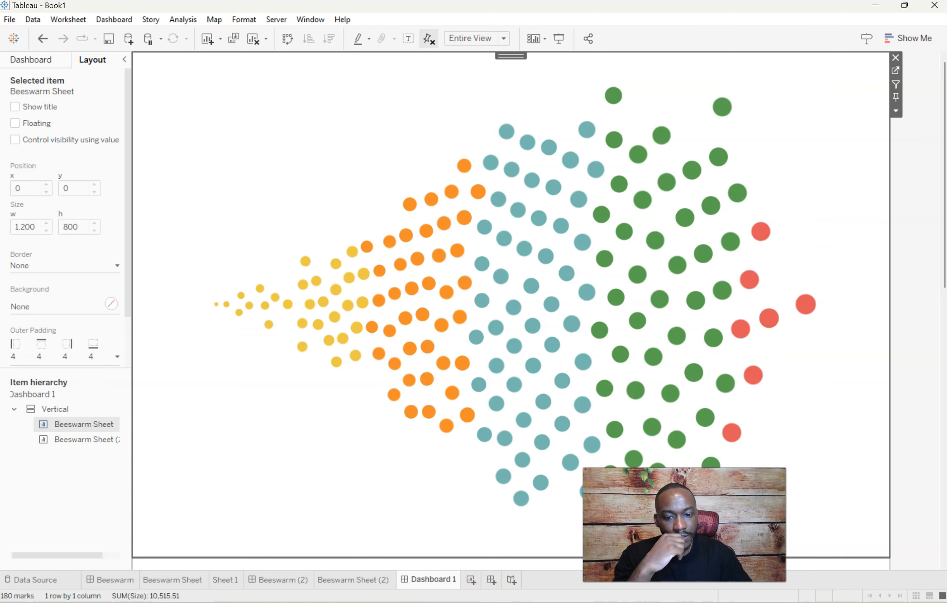
pyautogui.click(594, 570)
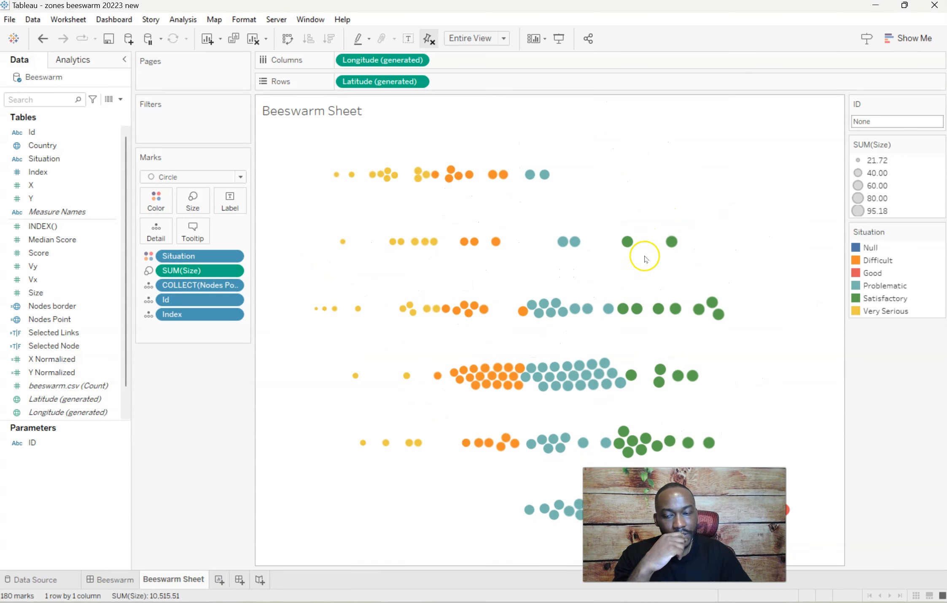
pyautogui.click(935, 8)
pyautogui.moveTo(472, 602)
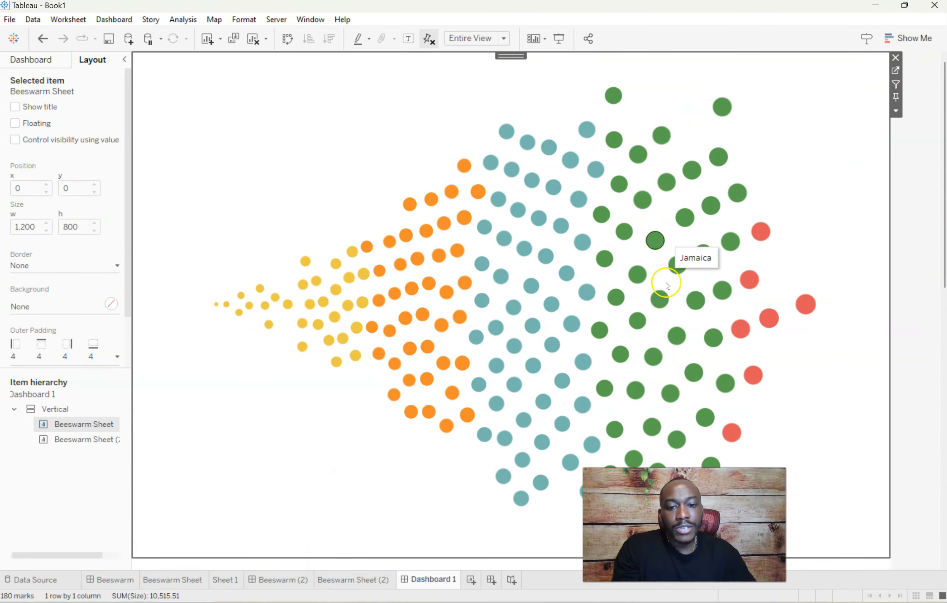
# - Add a tiled horizontal container above the beeswarm charts on Dashboard 1
pyautogui.scroll(-3, 664, 277)
pyautogui.scroll(3, 823, 264)
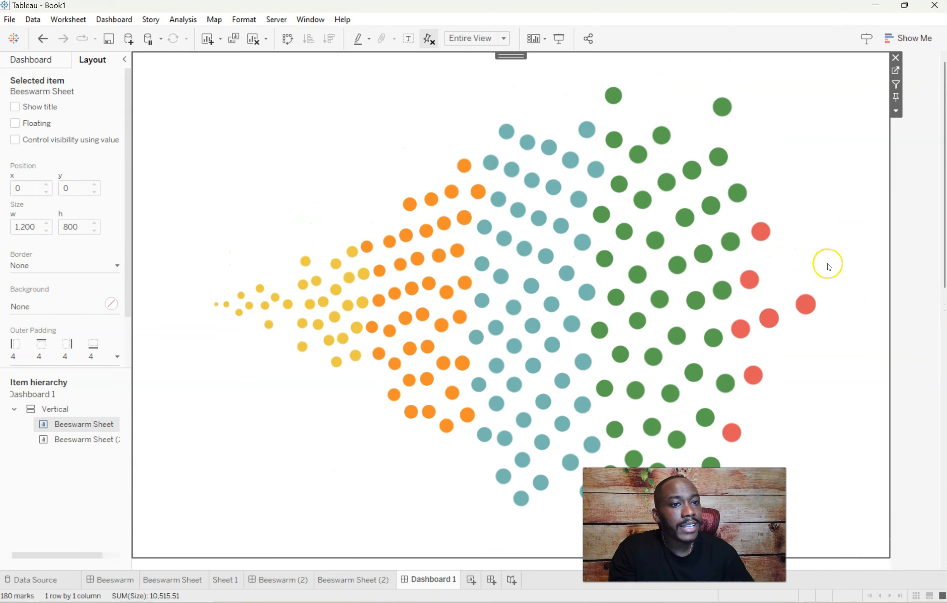
pyautogui.click(23, 52)
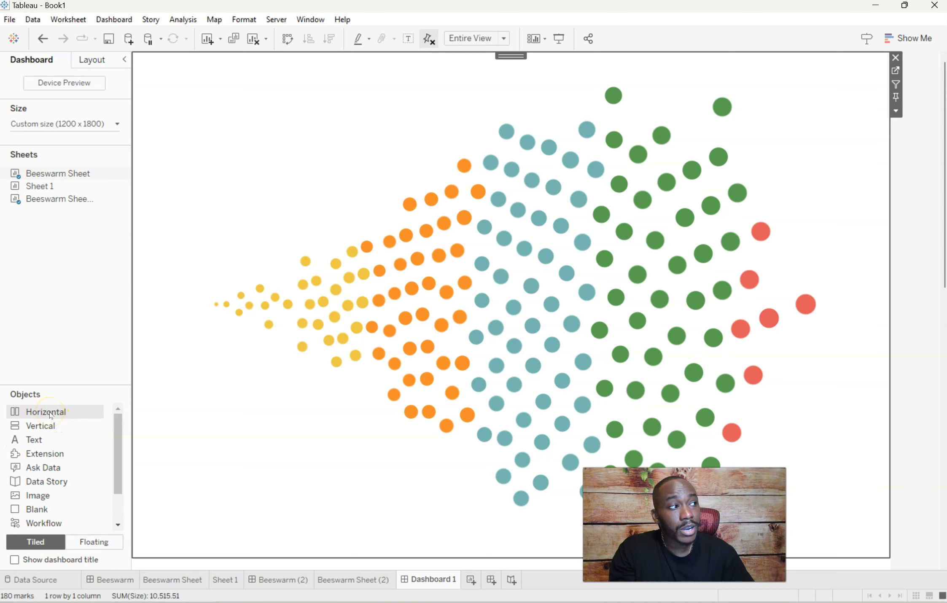
pyautogui.moveTo(32, 275); pyautogui.dragTo(389, 55)
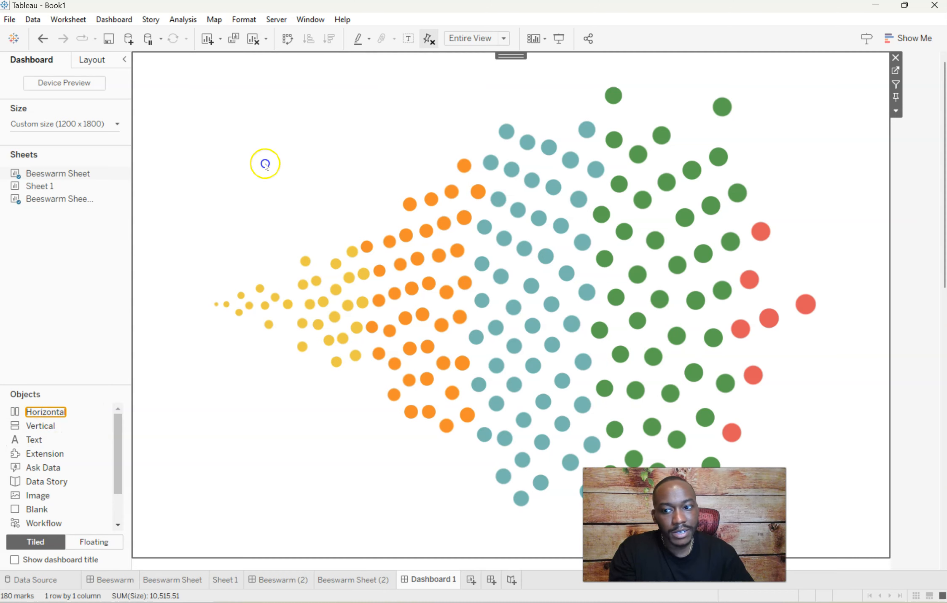
pyautogui.moveTo(59, 402); pyautogui.dragTo(302, 176)
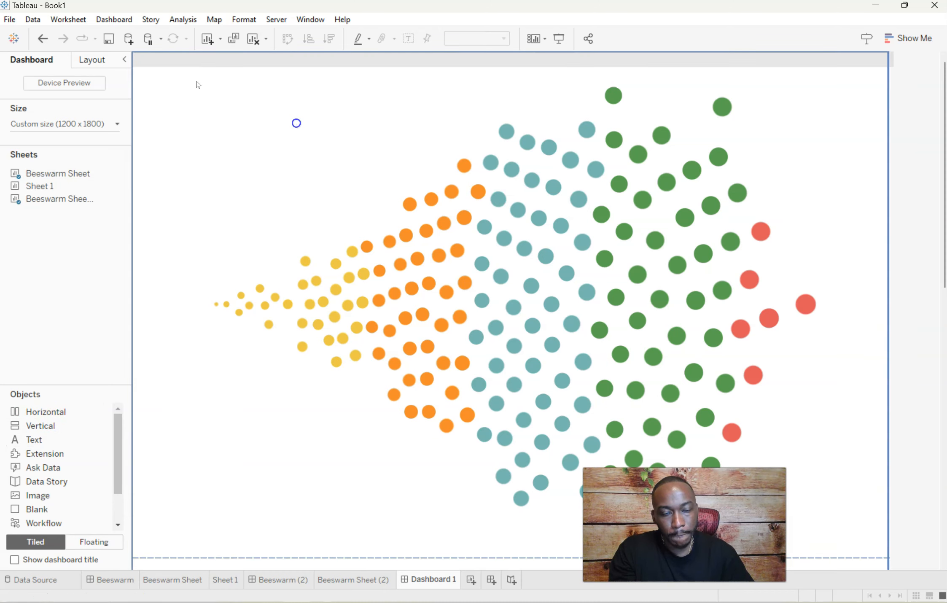
pyautogui.moveTo(198, 85); pyautogui.dragTo(296, 124)
# - Set the new horizontal container's height to 150 pixels
pyautogui.click(898, 85)
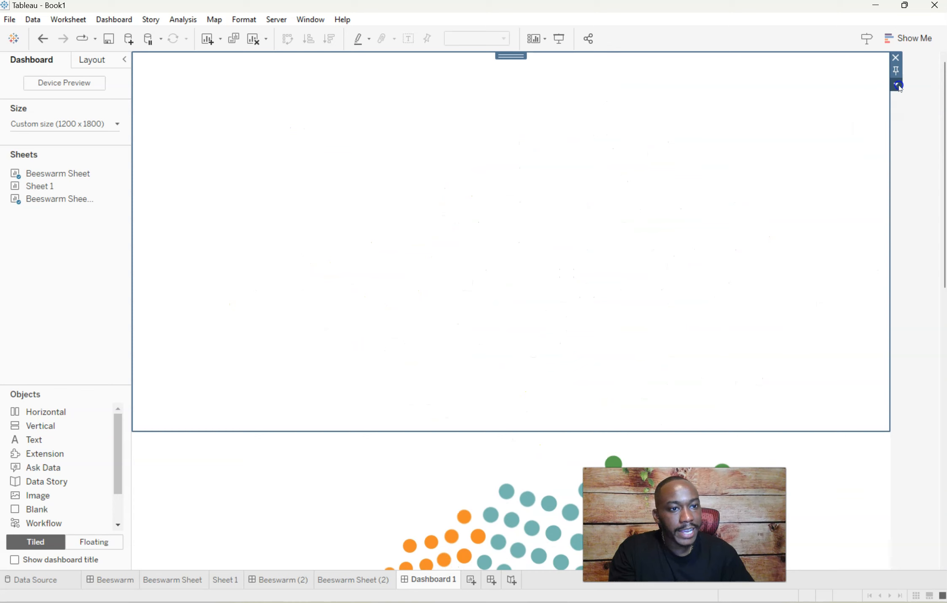
pyautogui.click(868, 176)
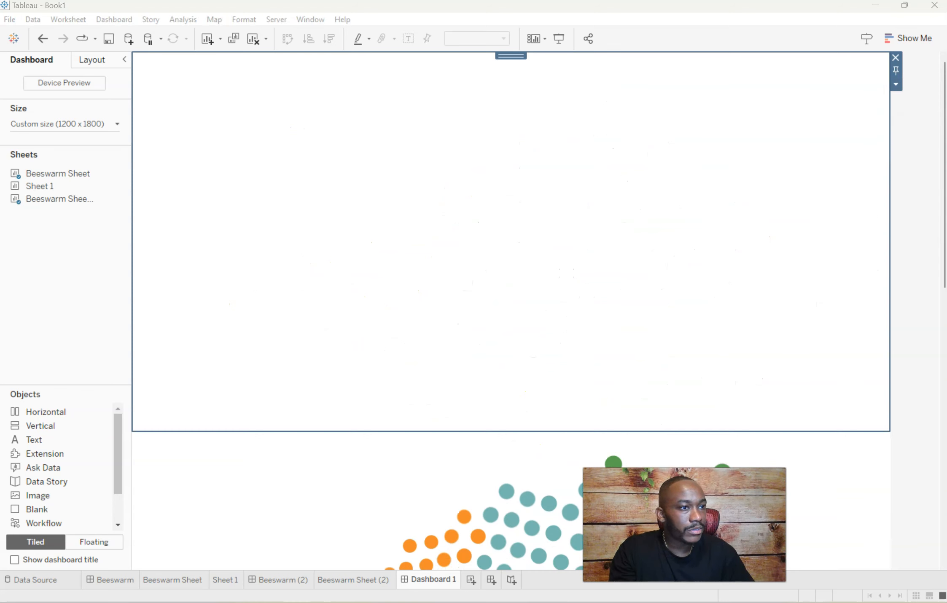
pyautogui.click(896, 84)
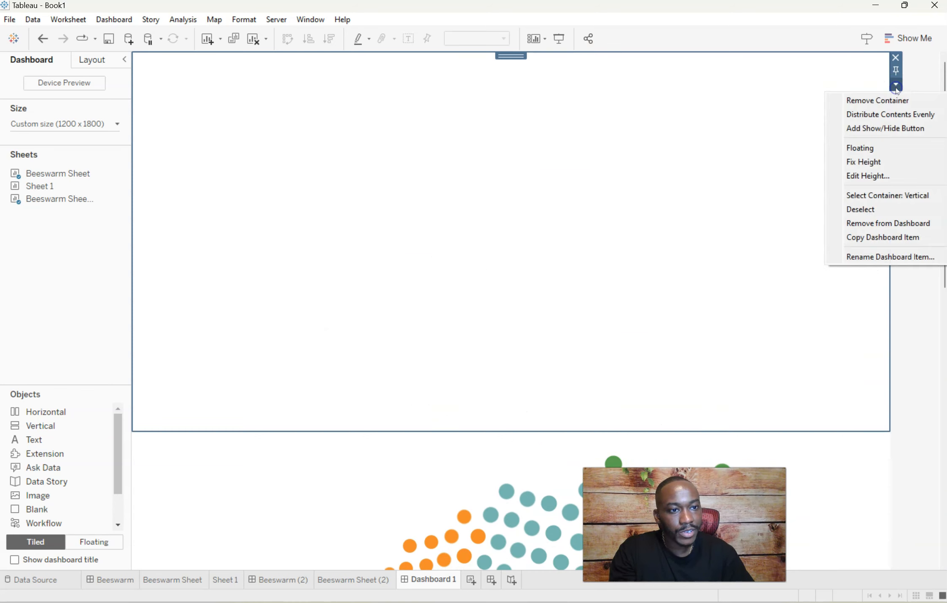
pyautogui.click(888, 177)
pyautogui.write('150')
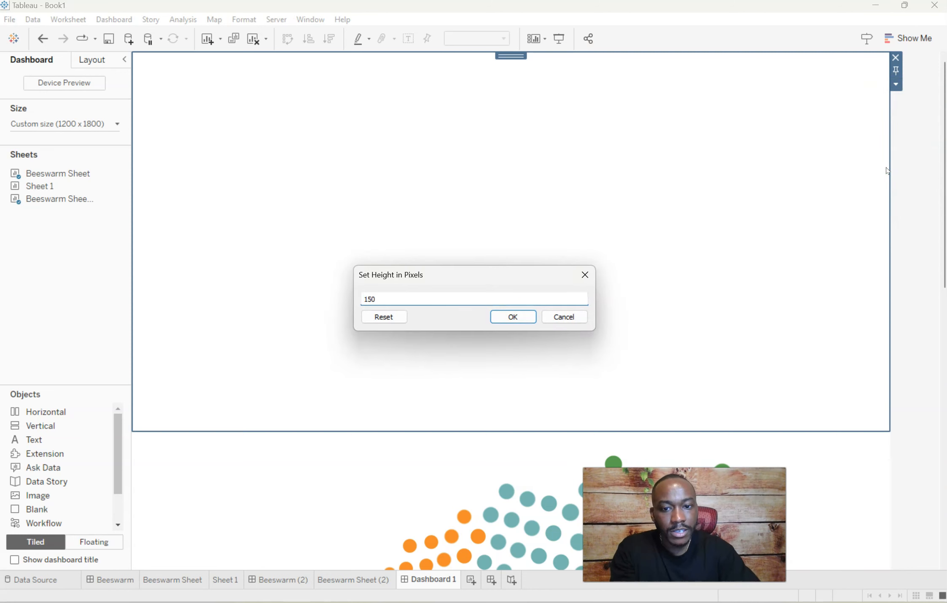
pyautogui.click(504, 317)
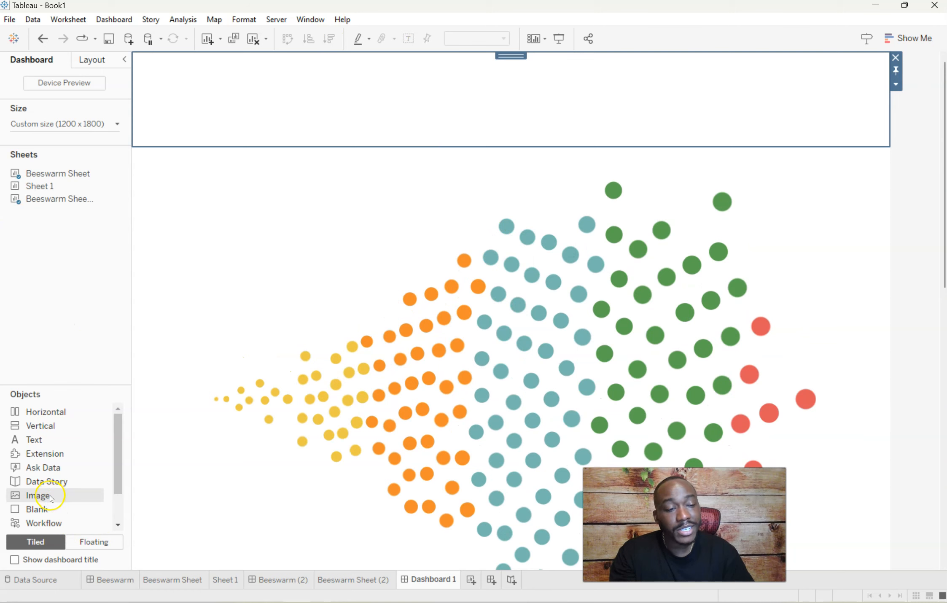
# - Place an image object inside the empty container above the beeswarm charts
pyautogui.moveTo(51, 498); pyautogui.dragTo(565, 466)
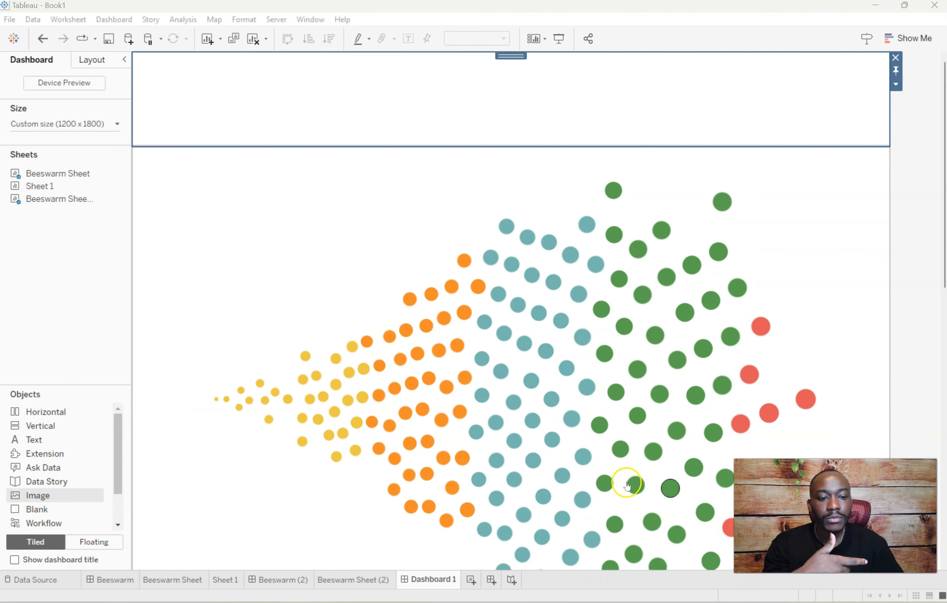
pyautogui.moveTo(54, 495); pyautogui.dragTo(252, 141)
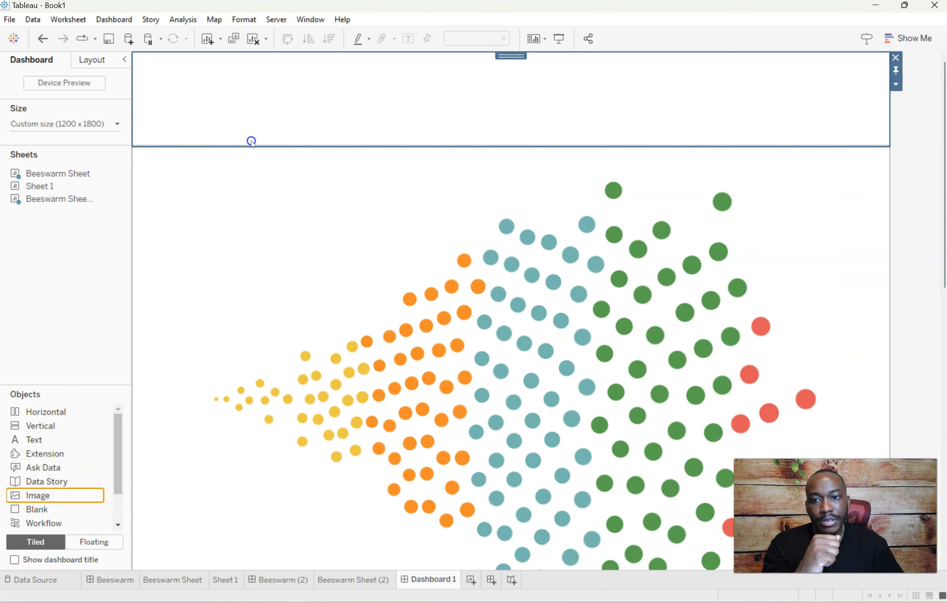
pyautogui.click(39, 245)
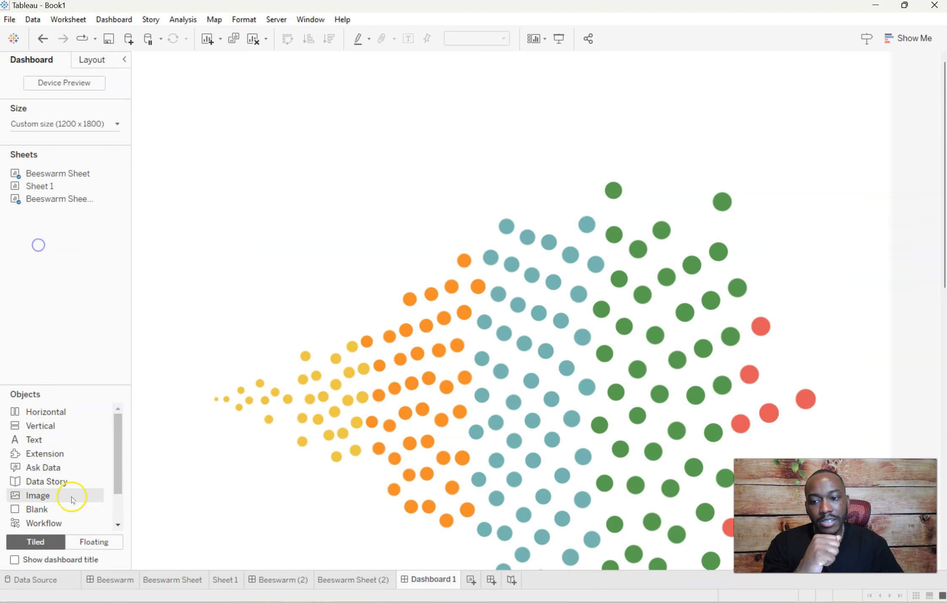
pyautogui.moveTo(48, 498); pyautogui.dragTo(180, 135)
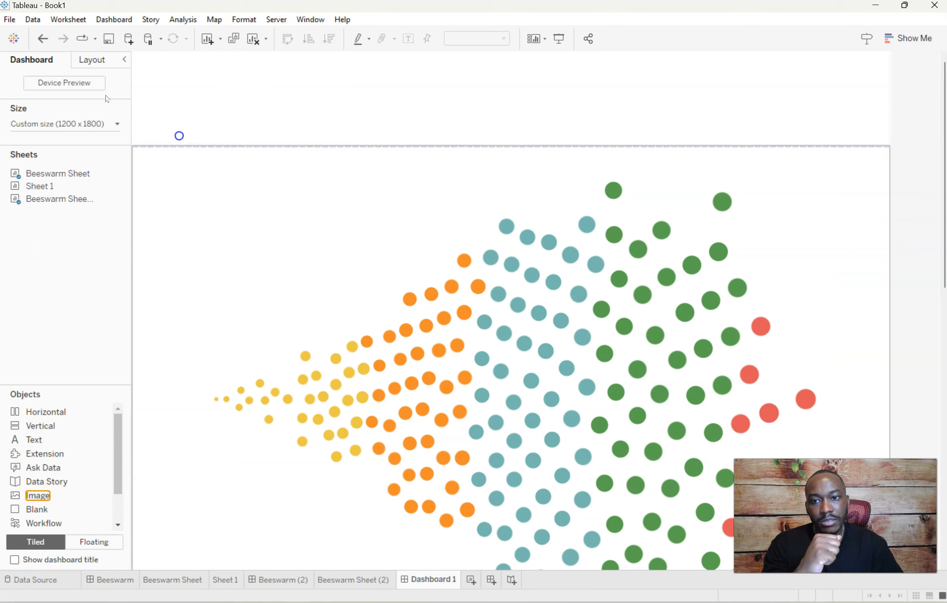
pyautogui.click(24, 278)
pyautogui.moveTo(41, 497); pyautogui.dragTo(191, 74)
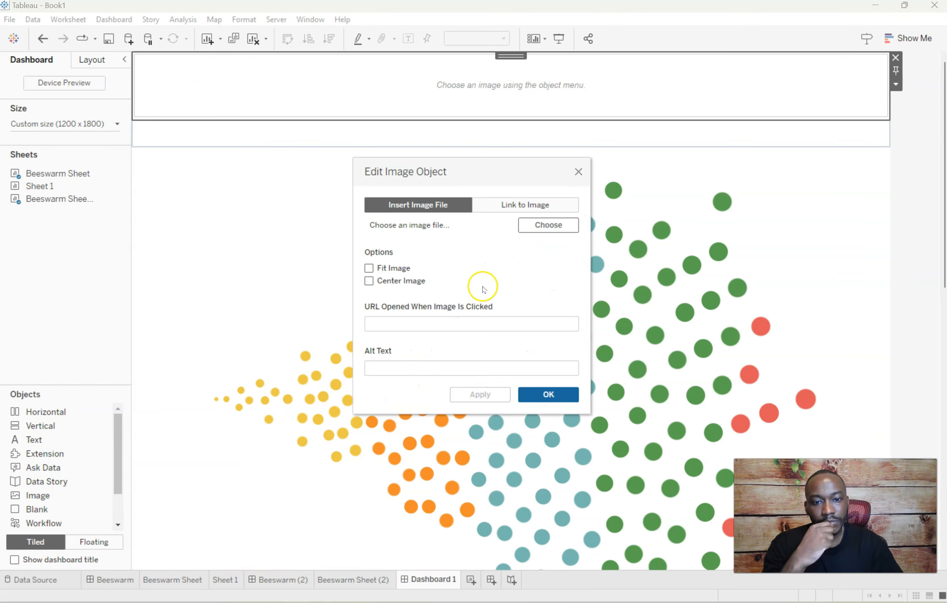
# - Load Title + Sub.png into the image object above the beeswarm charts, fitted and centered
pyautogui.click(397, 287)
pyautogui.click(392, 269)
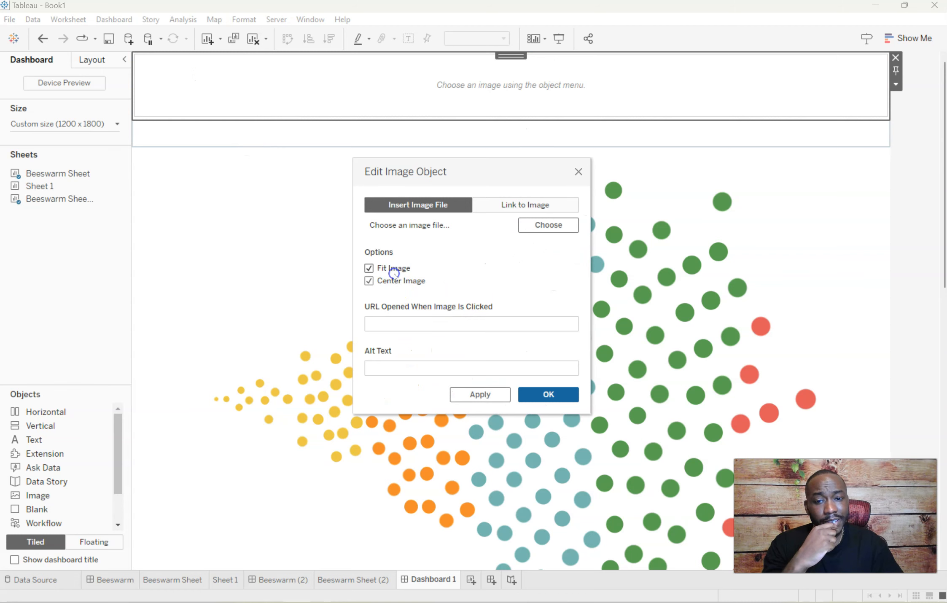
pyautogui.click(558, 225)
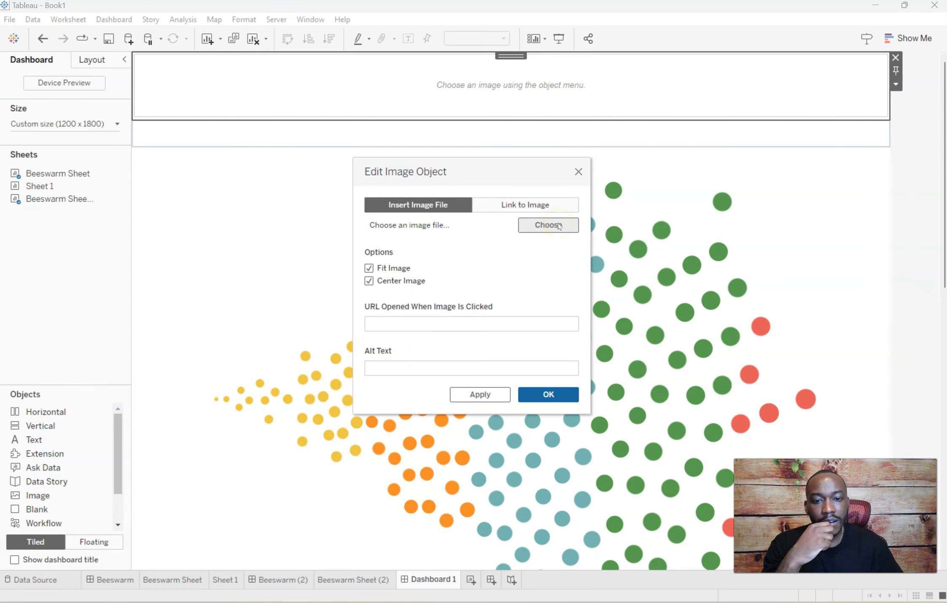
pyautogui.moveTo(537, 167); pyautogui.dragTo(461, 133)
pyautogui.scroll(-4, 603, 270)
pyautogui.click(459, 395)
pyautogui.click(757, 456)
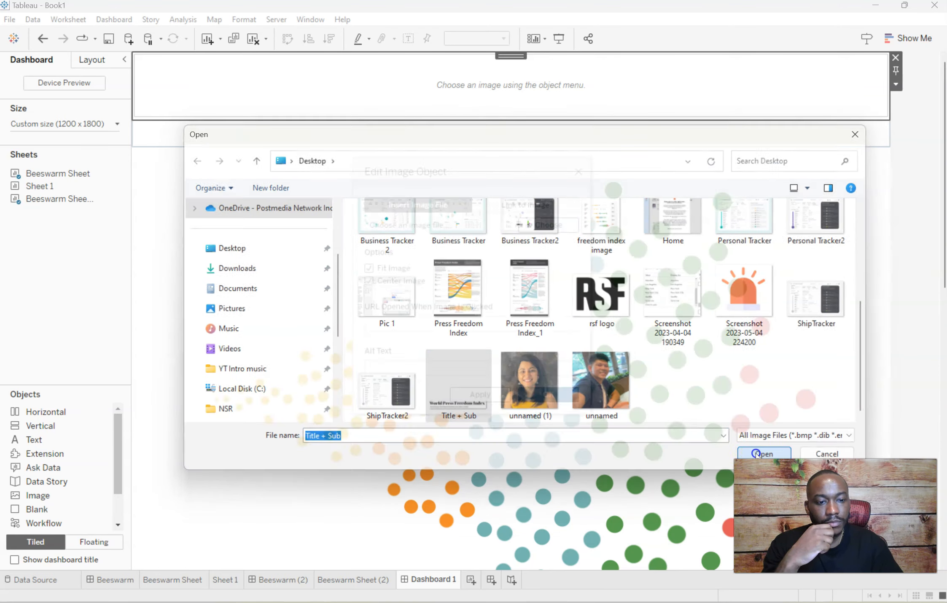
pyautogui.click(480, 395)
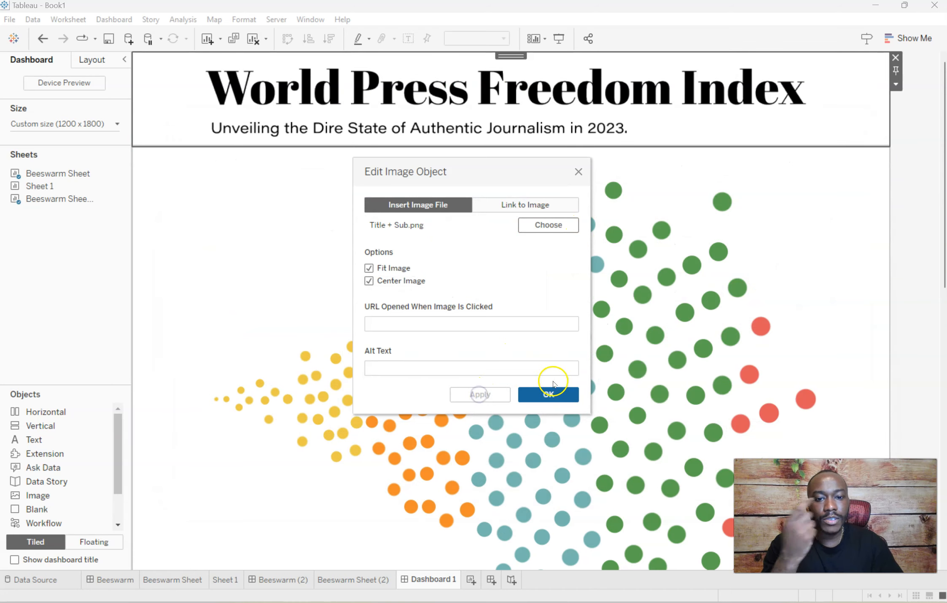
pyautogui.click(549, 394)
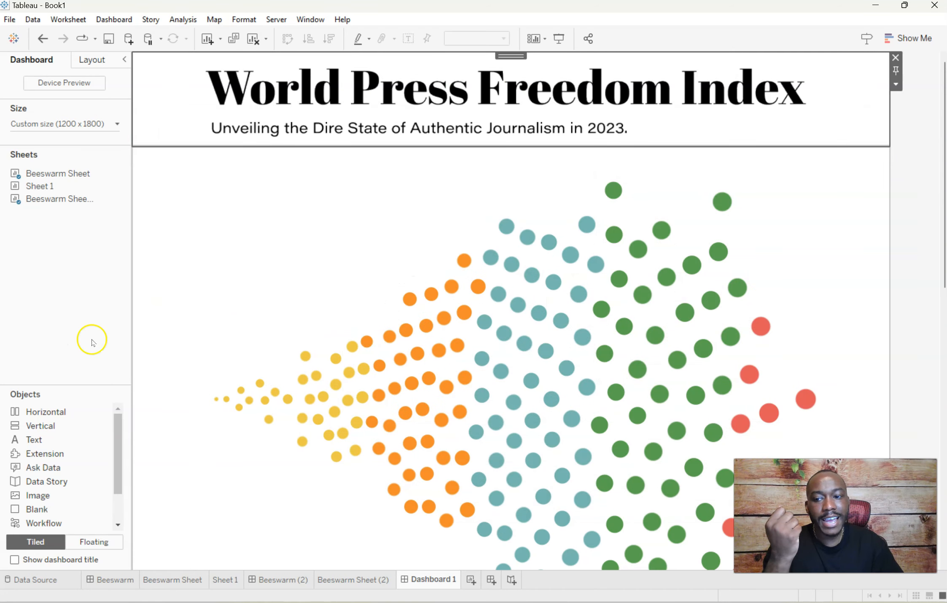
# - Add a vertical container beside the title image in the header and widen the image so the container fills only the remaining narrow strip
pyautogui.moveTo(945, 202); pyautogui.dragTo(50, 117)
pyautogui.moveTo(424, 122); pyautogui.dragTo(946, 129)
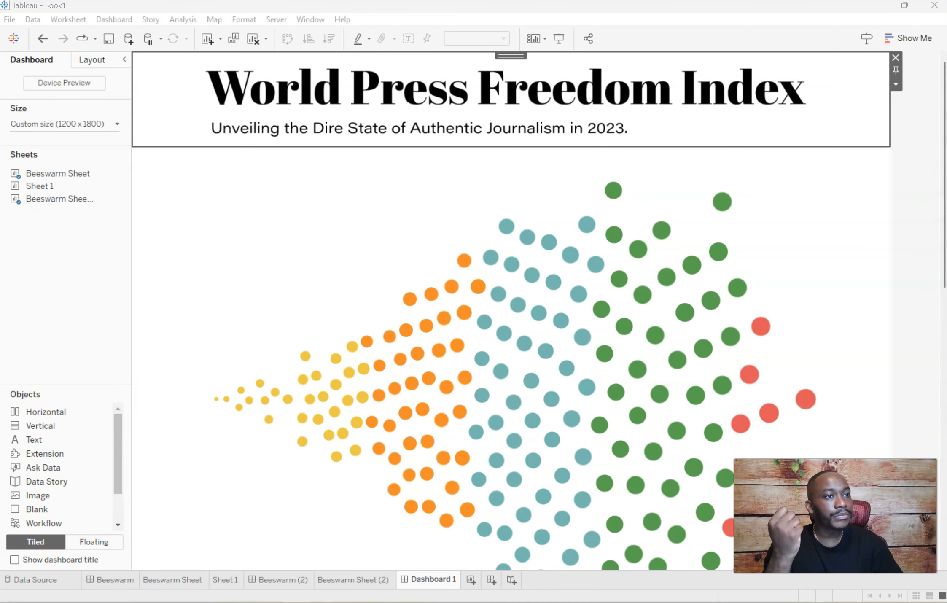
pyautogui.click(53, 424)
pyautogui.click(134, 383)
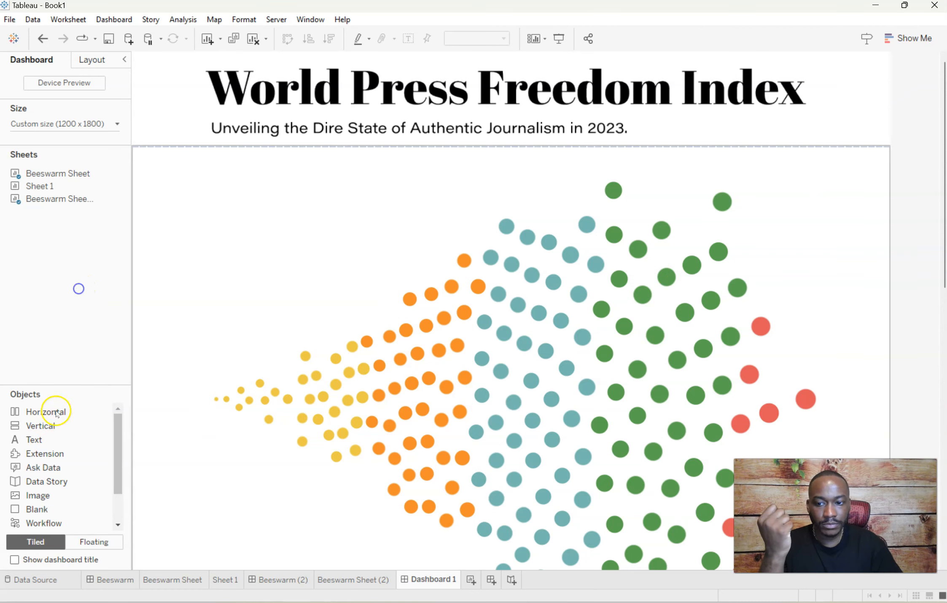
pyautogui.moveTo(40, 425); pyautogui.dragTo(818, 120)
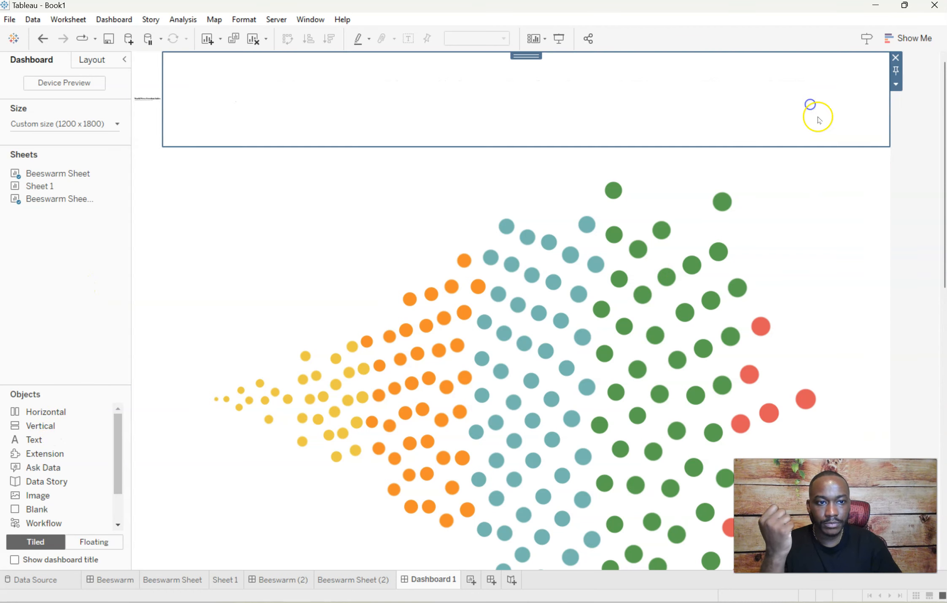
pyautogui.moveTo(159, 78); pyautogui.dragTo(754, 116)
pyautogui.click(778, 93)
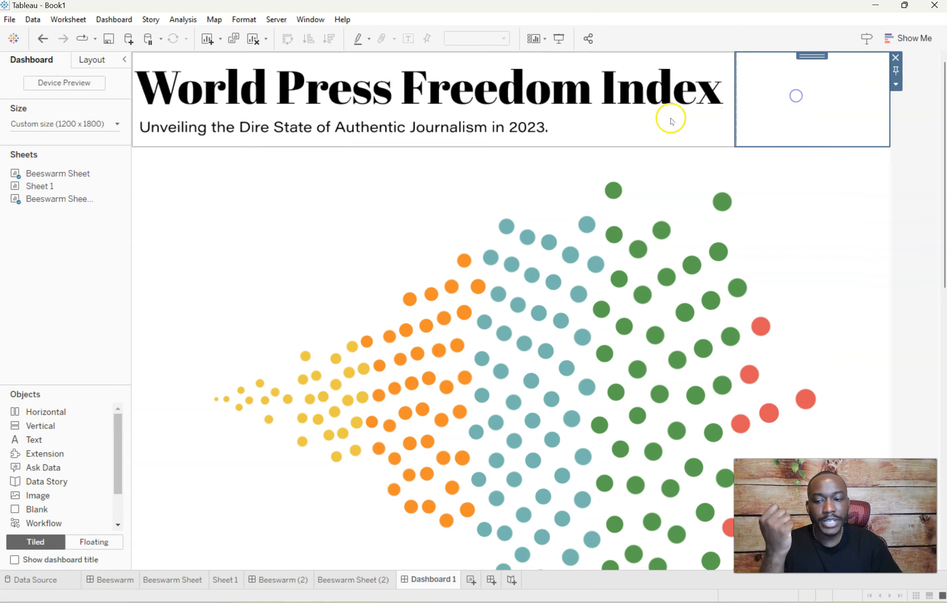
# - Add the centered text "Visit the RSF Index Webpage by Clicking the Image" to the header's vertical container and make the text object slightly taller
pyautogui.moveTo(62, 439); pyautogui.dragTo(799, 95)
pyautogui.hotkey('alt', 'Tab')
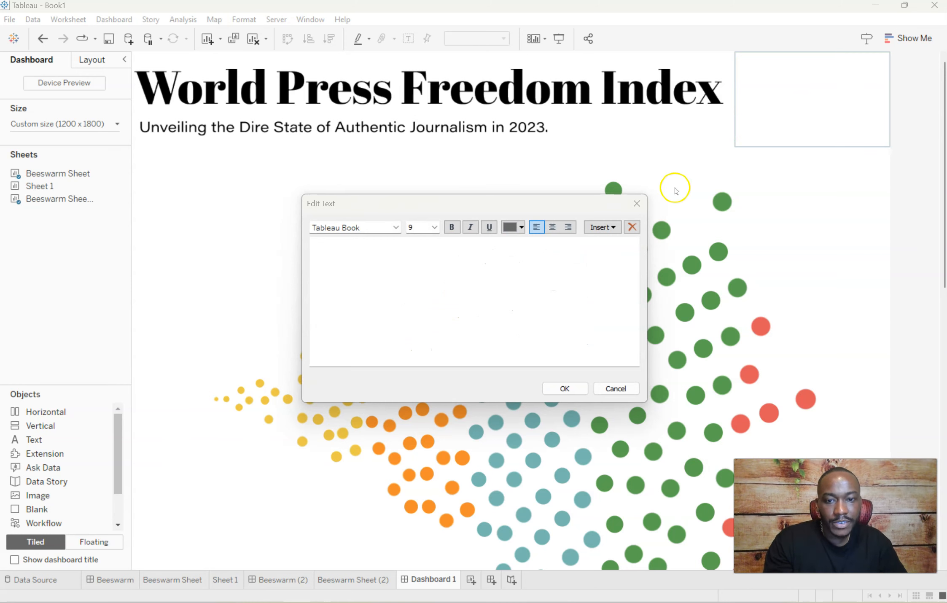
pyautogui.click(535, 268)
pyautogui.write('Visit the RSF Index Webpage by Clicking the Image')
pyautogui.hotkey('ctrl', 'a')
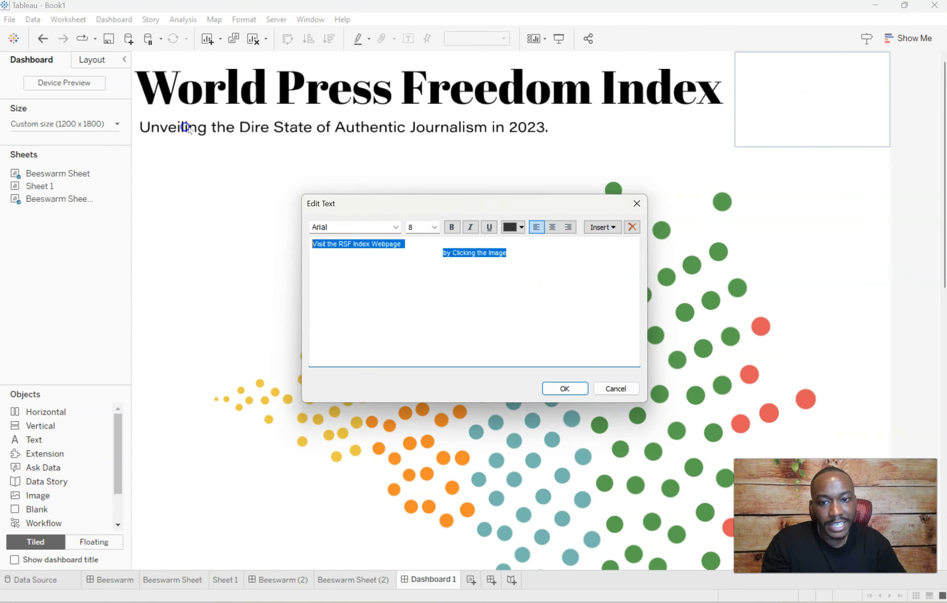
pyautogui.click(555, 226)
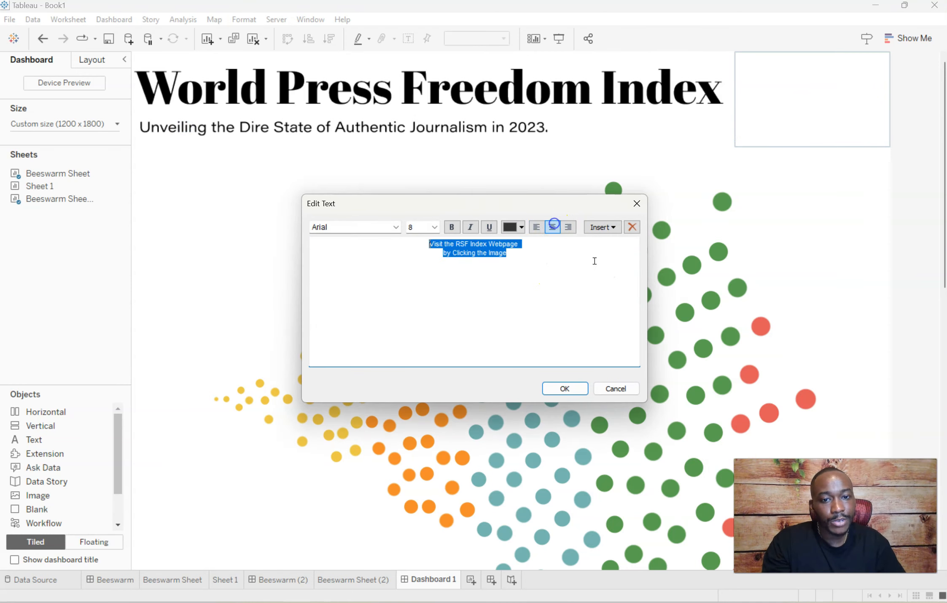
pyautogui.click(566, 389)
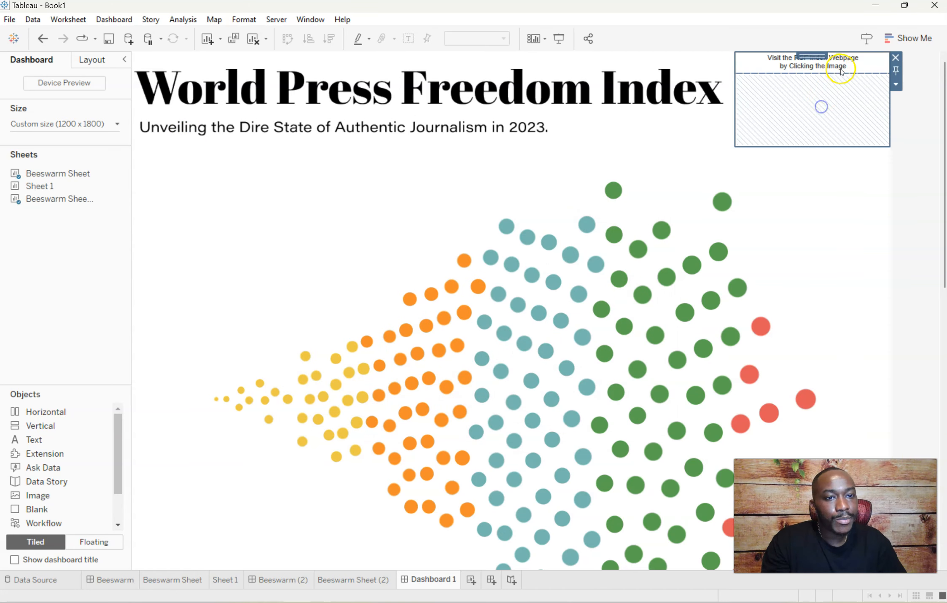
pyautogui.moveTo(844, 72); pyautogui.dragTo(842, 88)
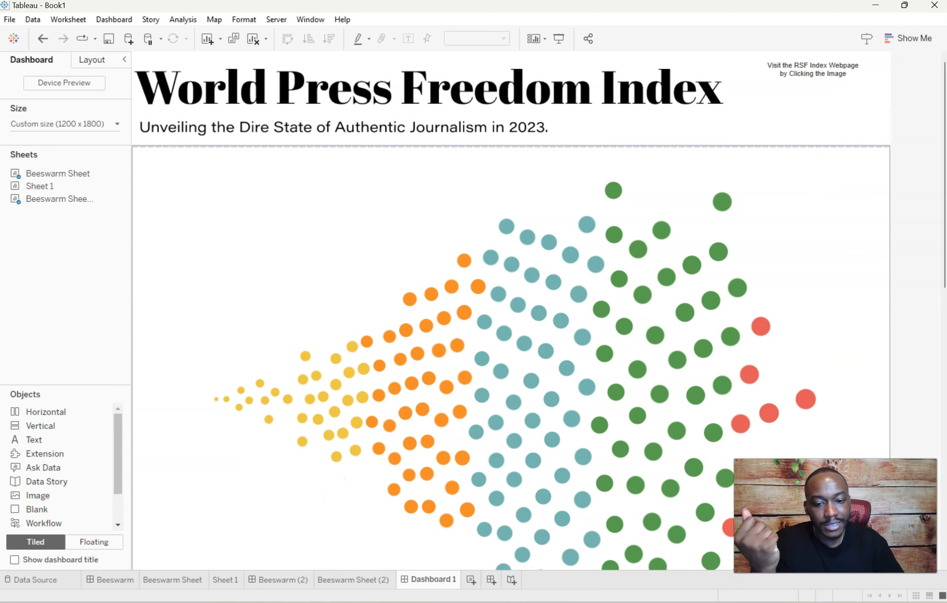
# - Switch to the Edge browser and search Google for "rsf logo"
pyautogui.moveTo(418, 602)
pyautogui.click(392, 546)
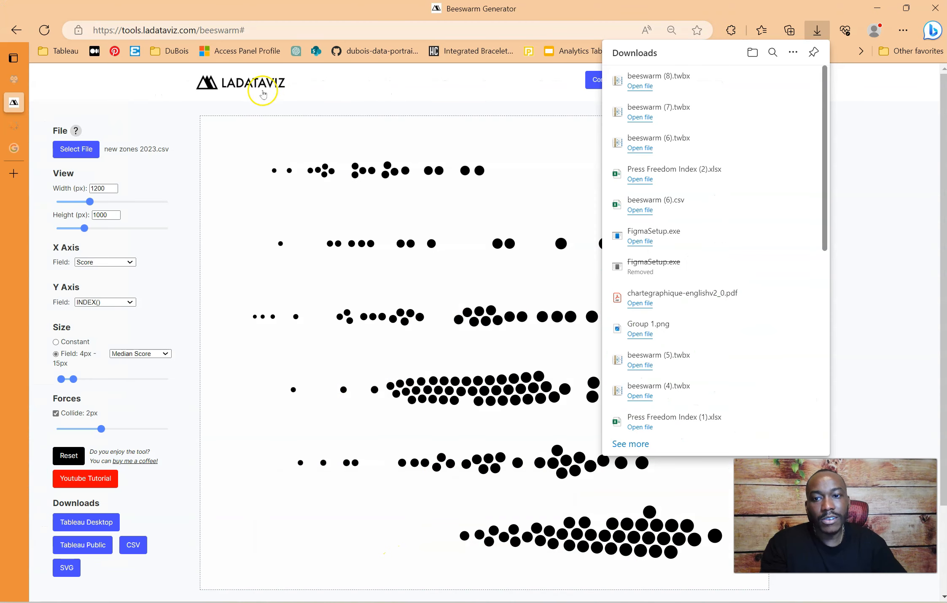
pyautogui.click(254, 30)
pyautogui.write('rsf logo')
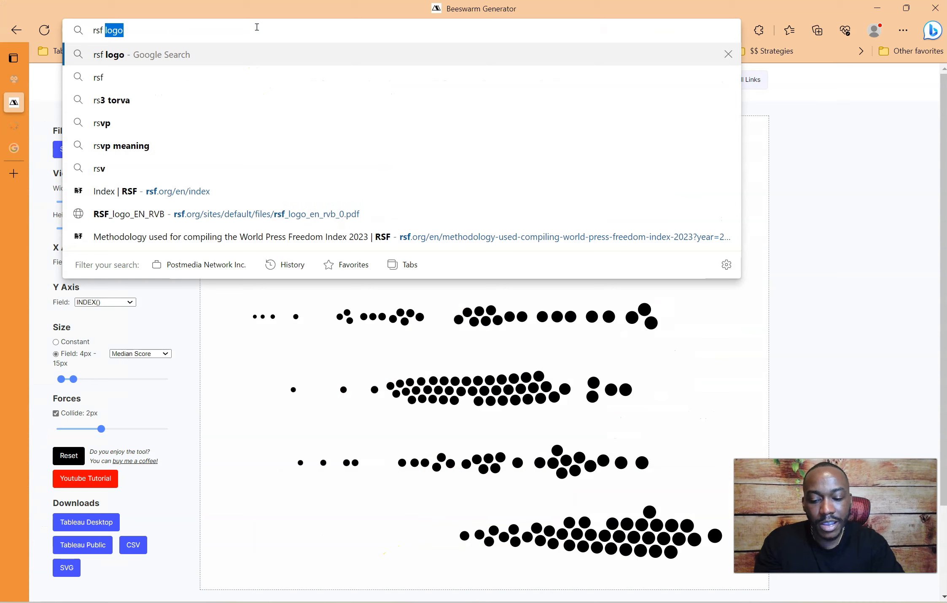
pyautogui.press('Return')
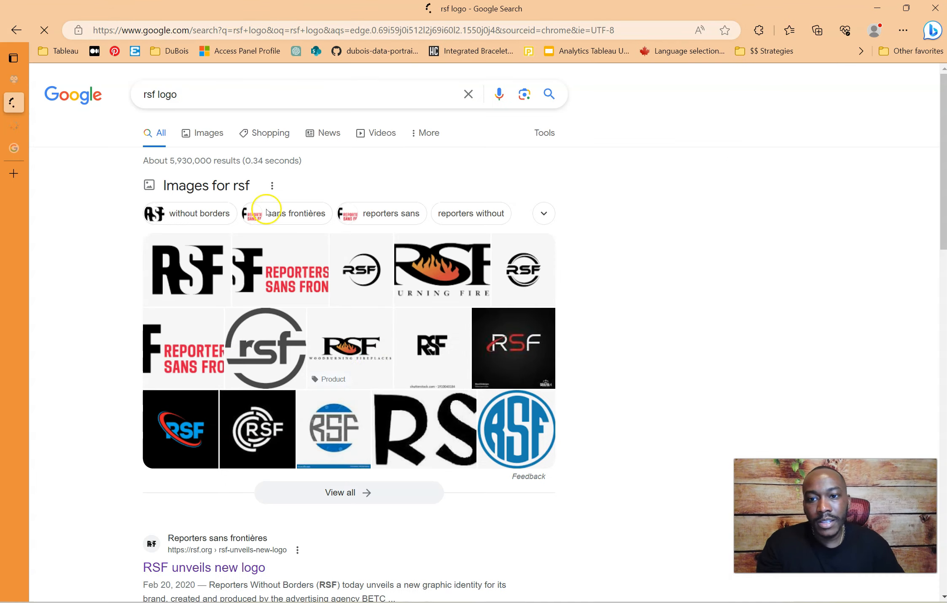
# - Open the "RSF unveils new logo" article on rsf.org and follow its link to the downloadable logo PDF
pyautogui.scroll(-10, 376, 431)
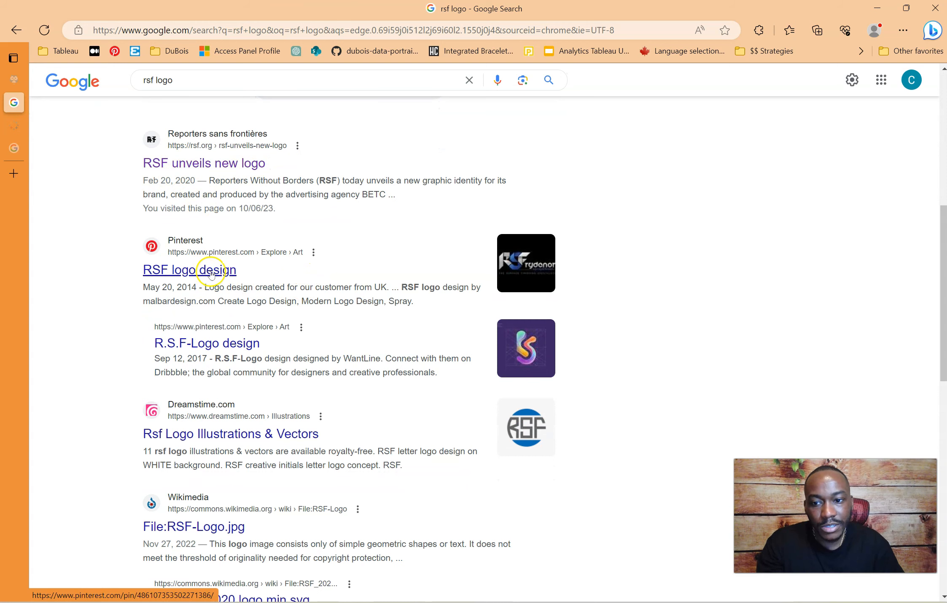
pyautogui.click(218, 165)
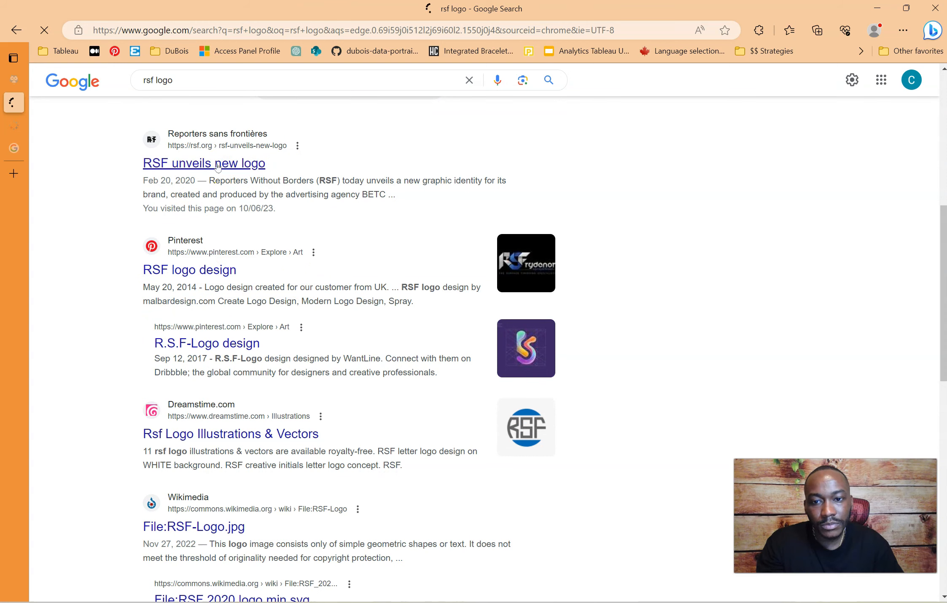
pyautogui.scroll(-20, 421, 296)
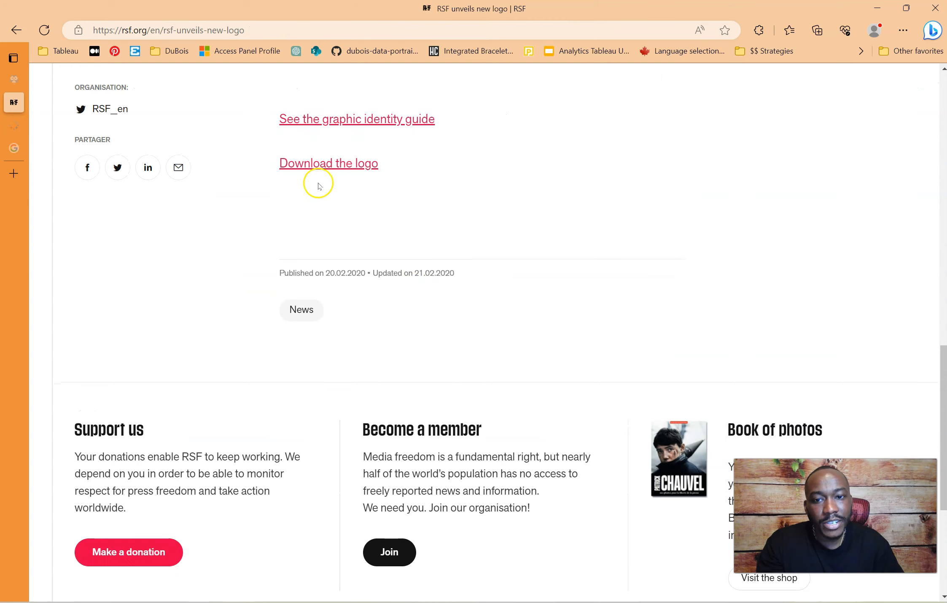
pyautogui.click(339, 164)
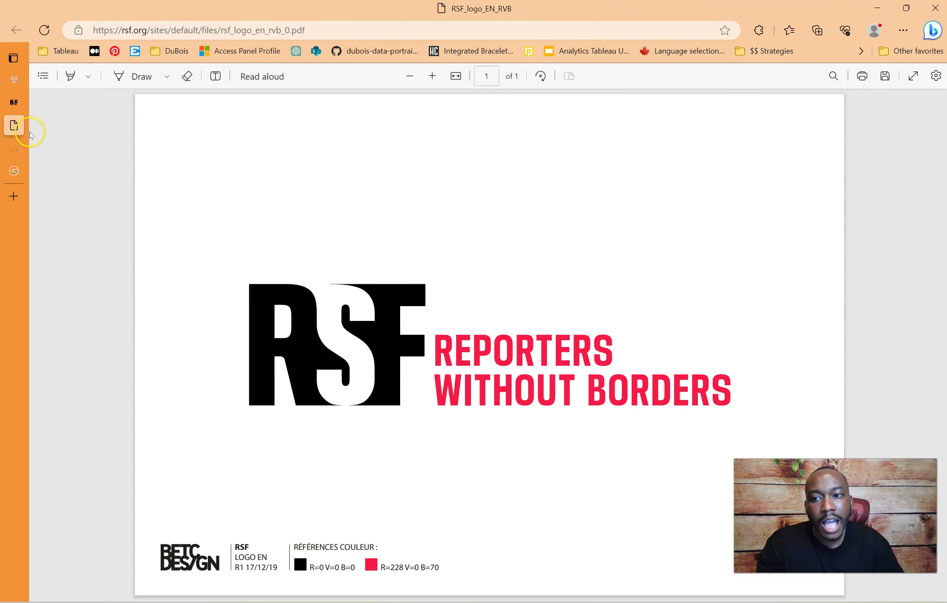
# - Open RSF's graphic identity guide and examine its rules on logotype versions, protection zone, minimum size and prohibited uses against the logo PDF
pyautogui.click(16, 101)
pyautogui.click(366, 118)
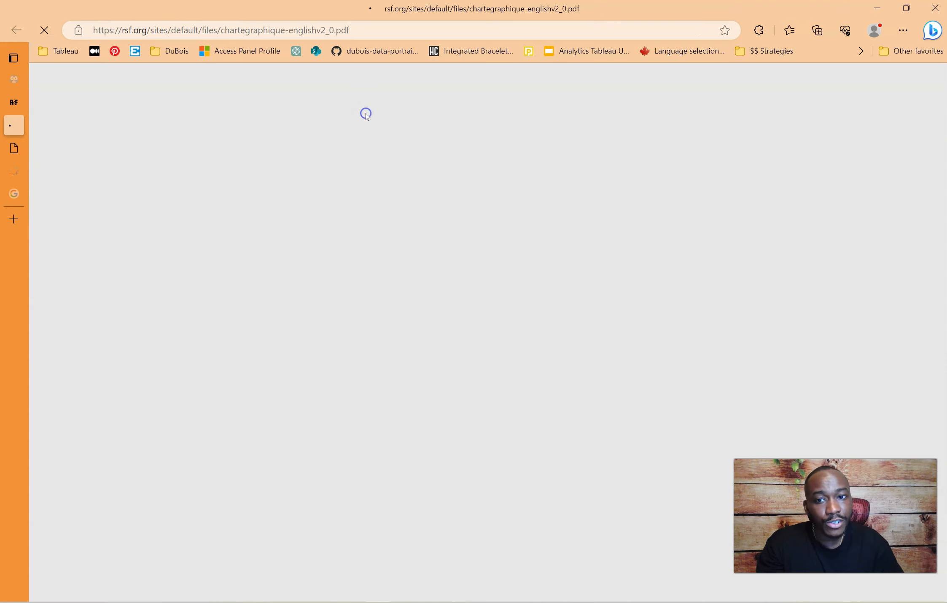
pyautogui.scroll(-10, 497, 289)
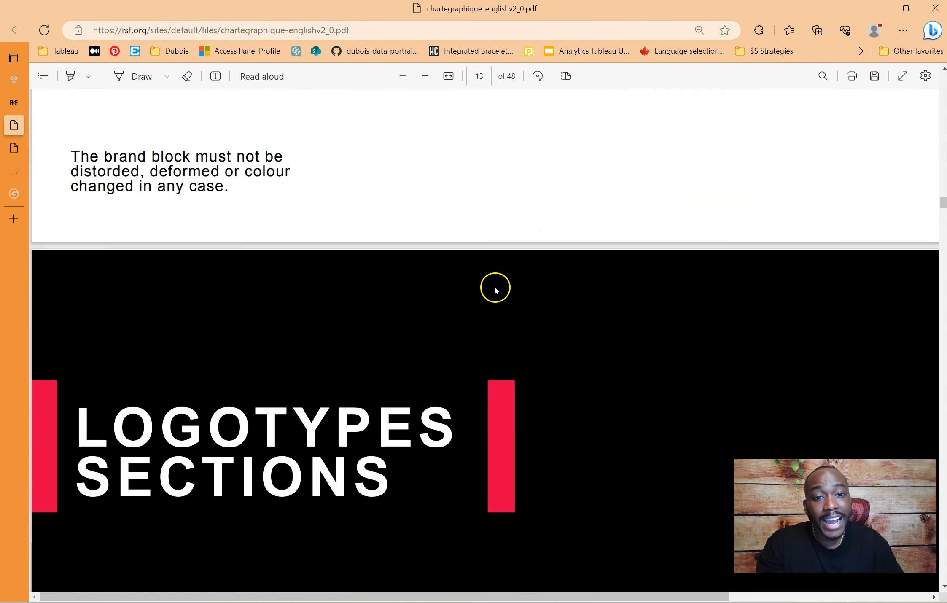
pyautogui.scroll(20, 497, 290)
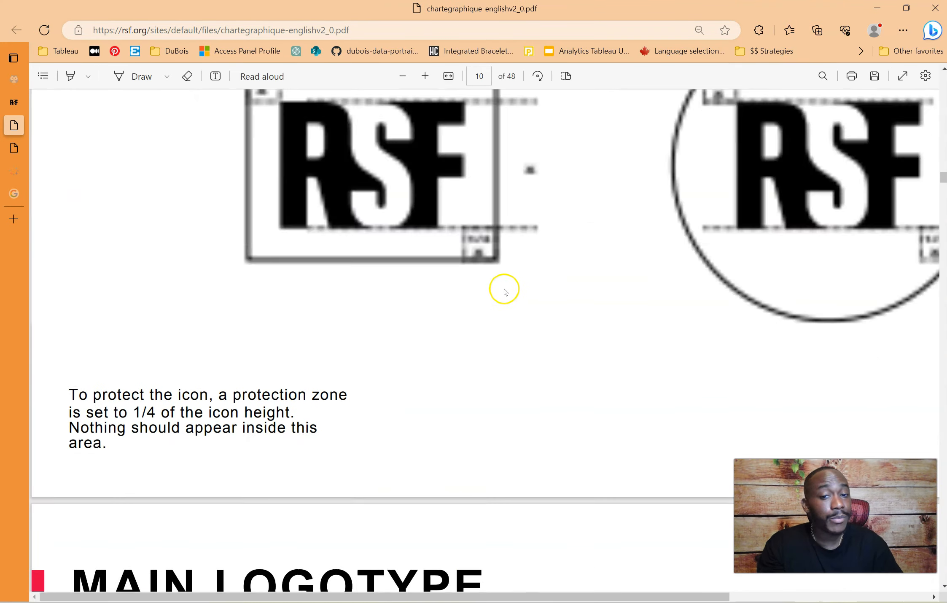
pyautogui.scroll(5, 502, 293)
pyautogui.scroll(15, 508, 290)
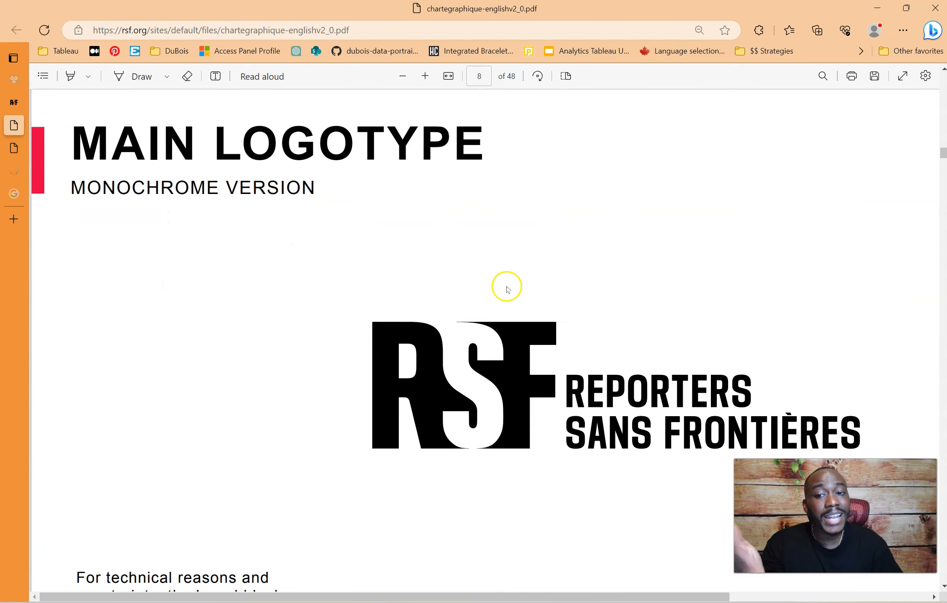
pyautogui.scroll(-10, 508, 290)
pyautogui.scroll(-15, 506, 295)
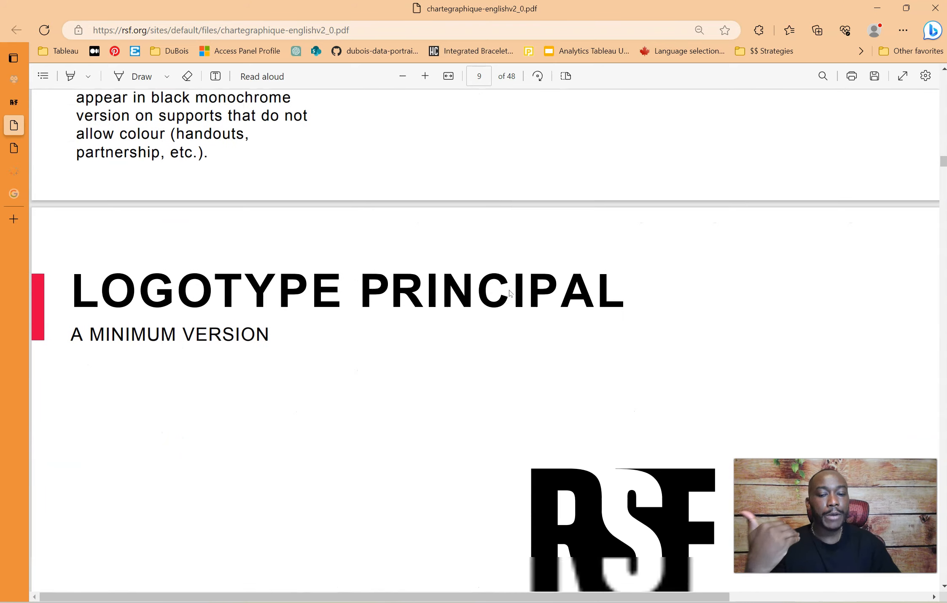
pyautogui.scroll(-15, 502, 313)
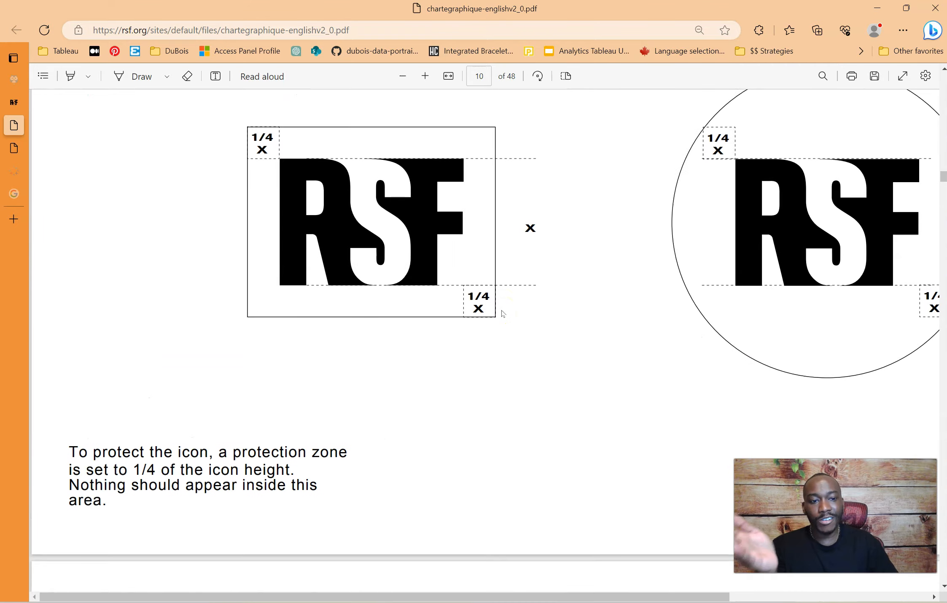
pyautogui.click(505, 314)
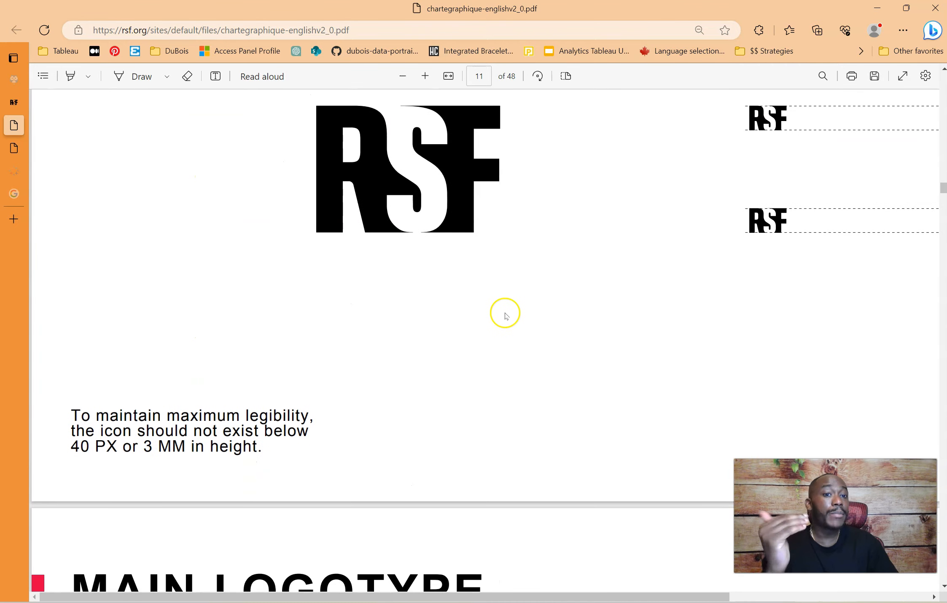
pyautogui.scroll(-12, 501, 312)
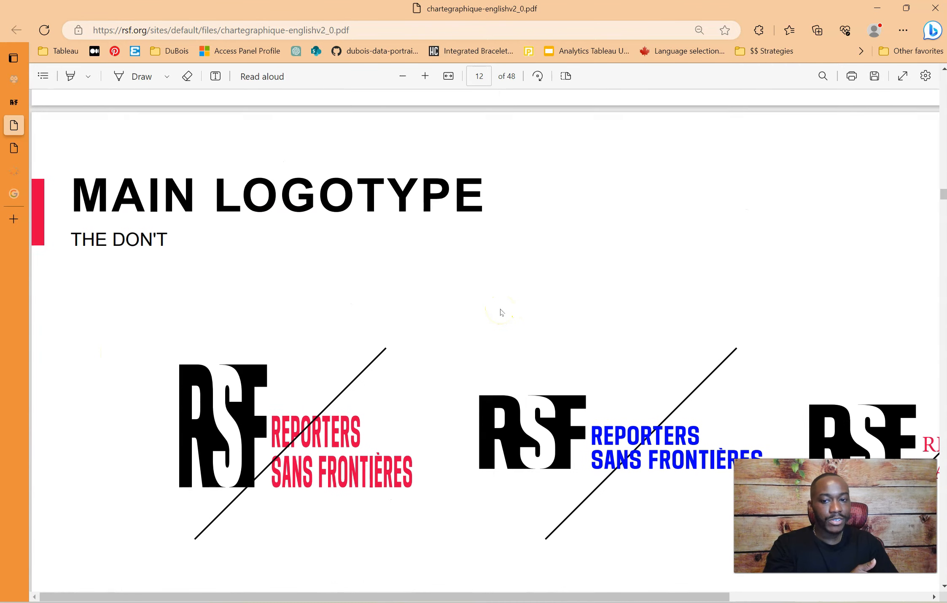
pyautogui.scroll(-10, 501, 311)
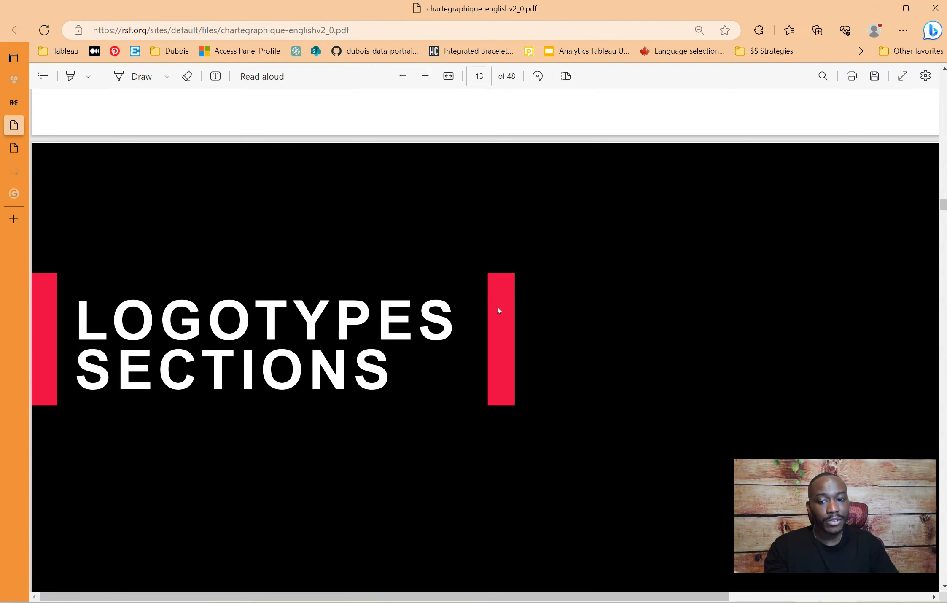
pyautogui.click(17, 152)
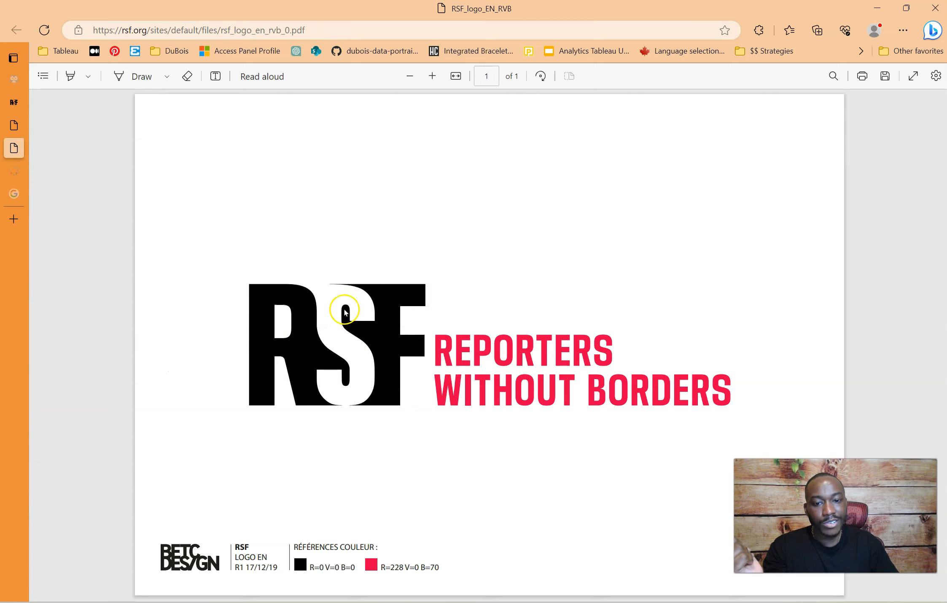
pyautogui.click(14, 125)
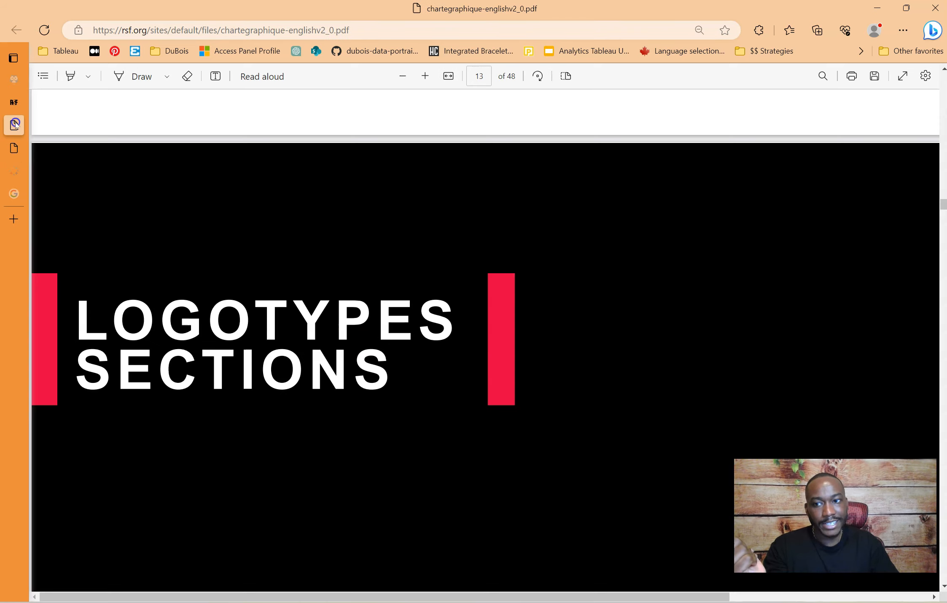
pyautogui.scroll(-4, 577, 299)
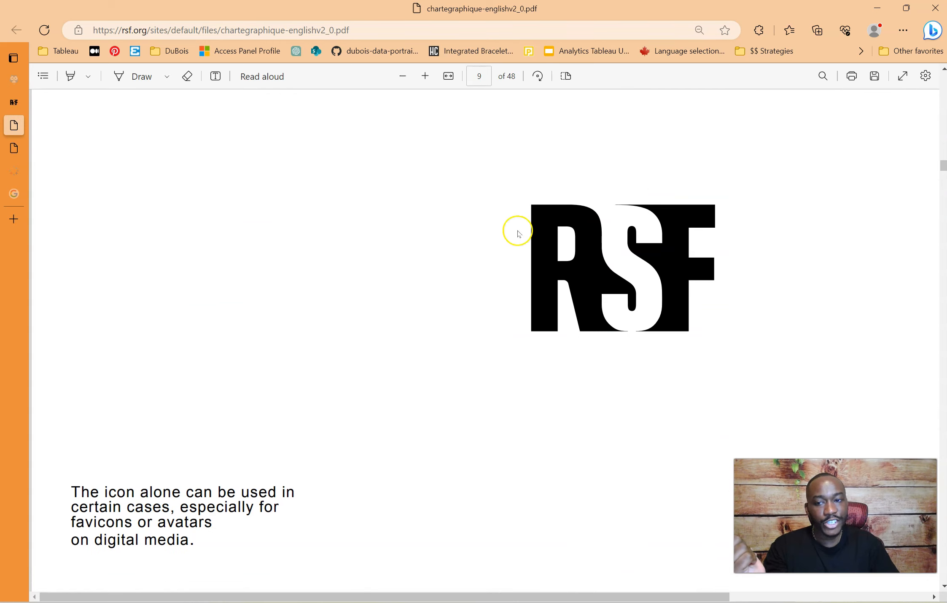
# - Return to the RSF logo PDF and save it to the Desktop as "rsf logo pdf"
pyautogui.click(14, 148)
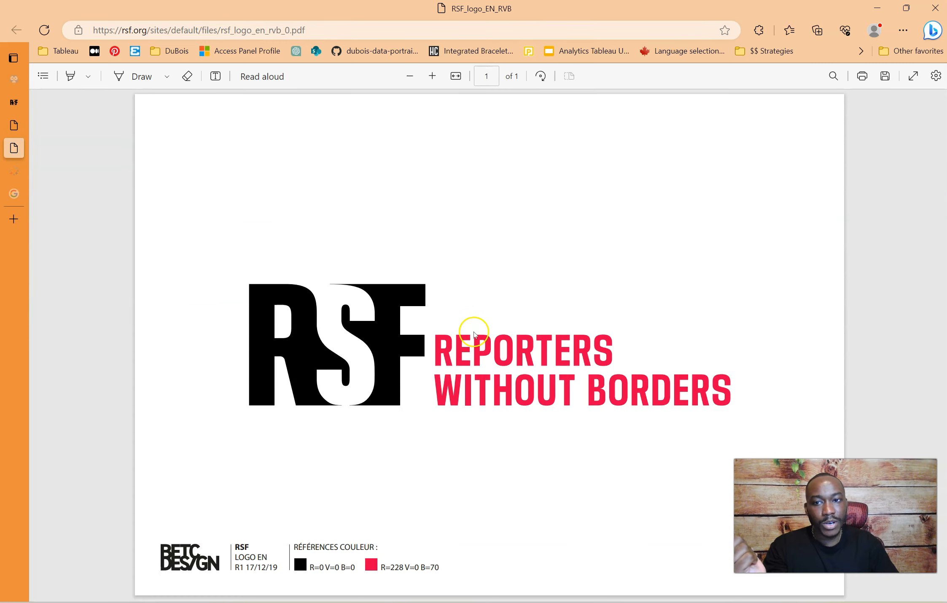
pyautogui.click(889, 76)
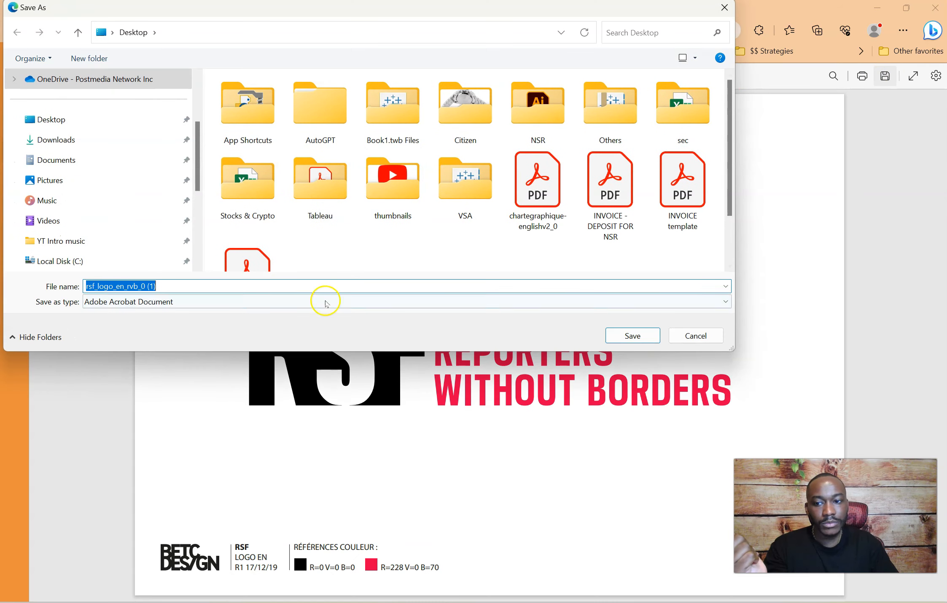
pyautogui.click(232, 283)
pyautogui.hotkey('ctrl', 'a')
pyautogui.write('r')
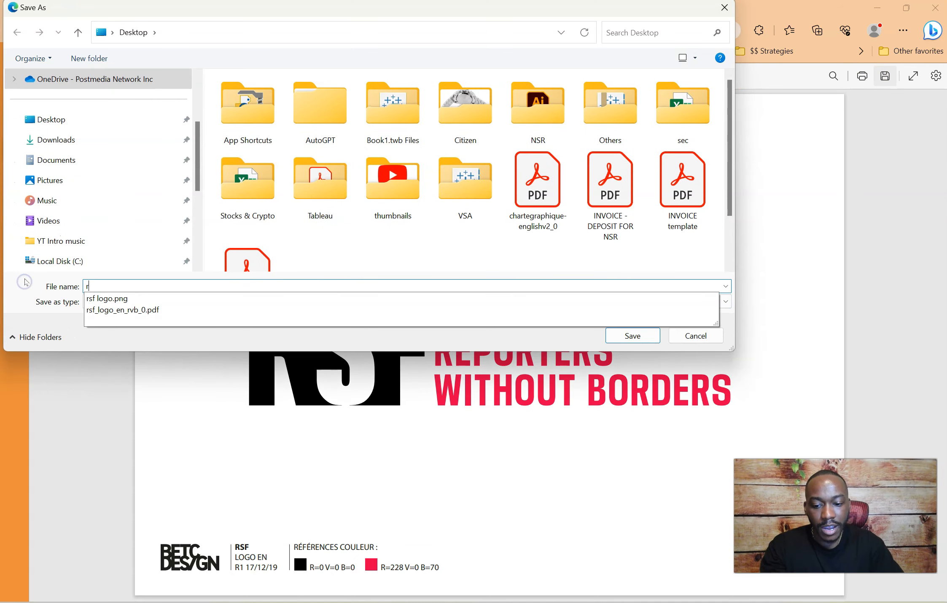
pyautogui.write('sf log')
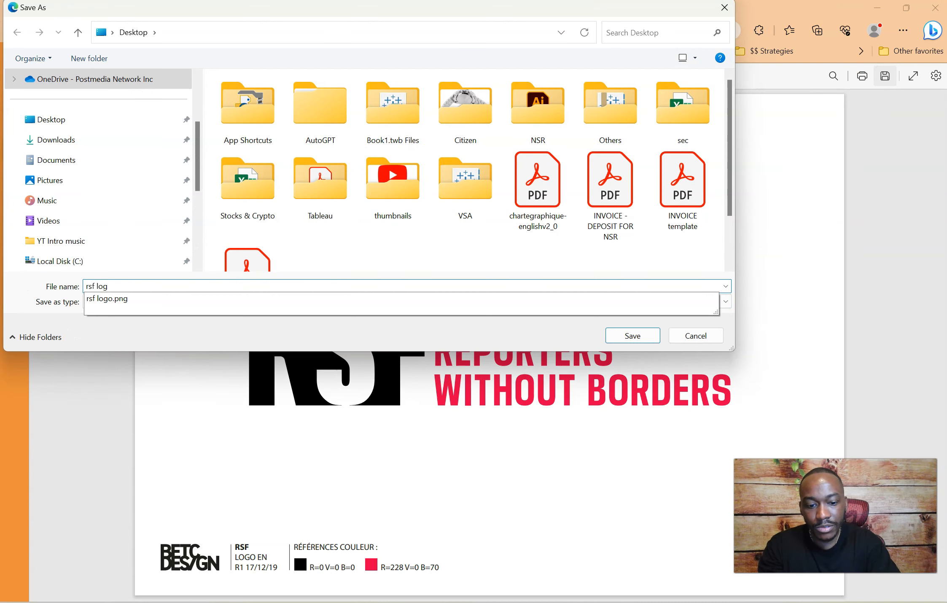
pyautogui.write('o pdf')
pyautogui.click(628, 334)
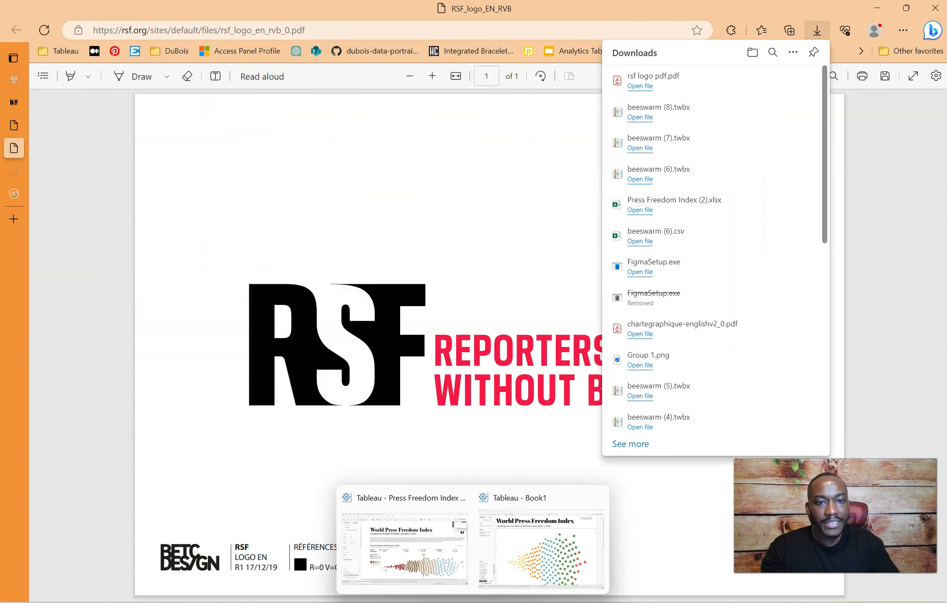
# - Search the Desktop in File Explorer for "rsf logo pdf" and open that file in Adobe Acrobat
pyautogui.click(640, 86)
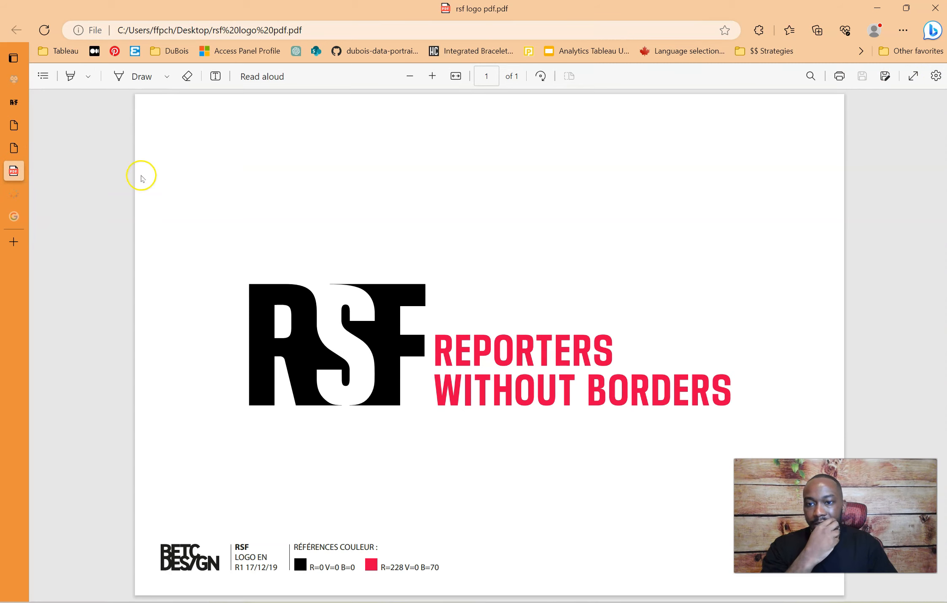
pyautogui.click(153, 167)
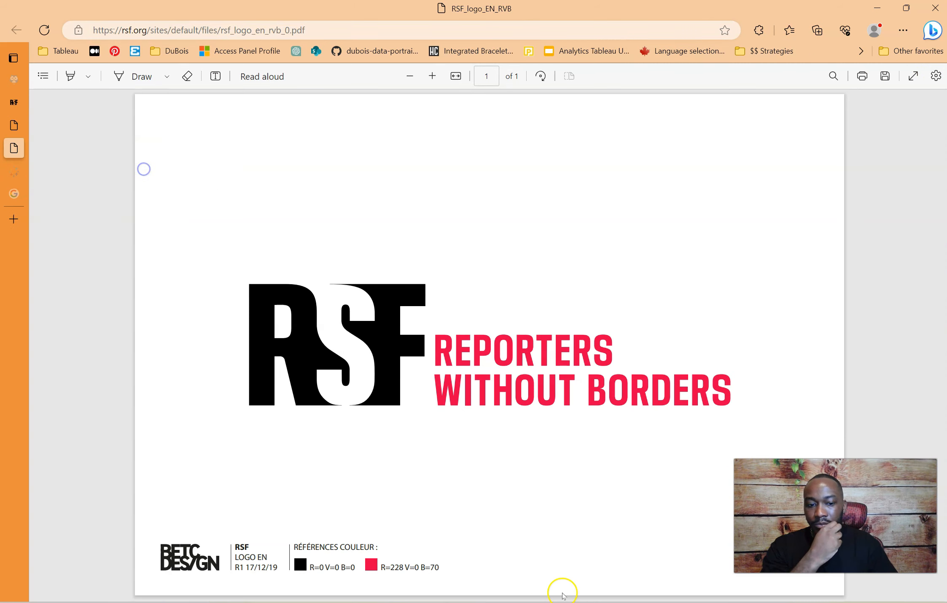
pyautogui.hotkey('alt', 'Tab')
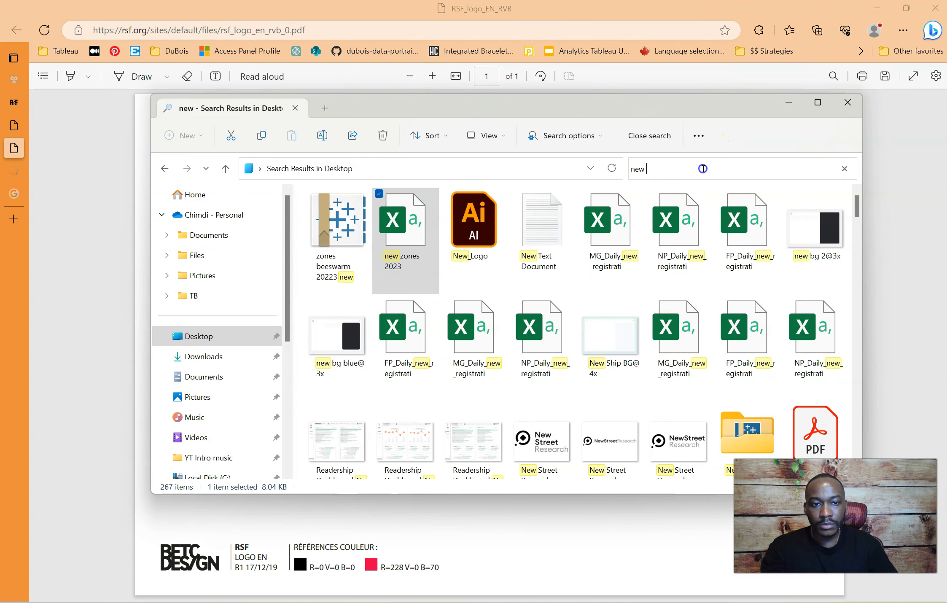
pyautogui.write('rsf ')
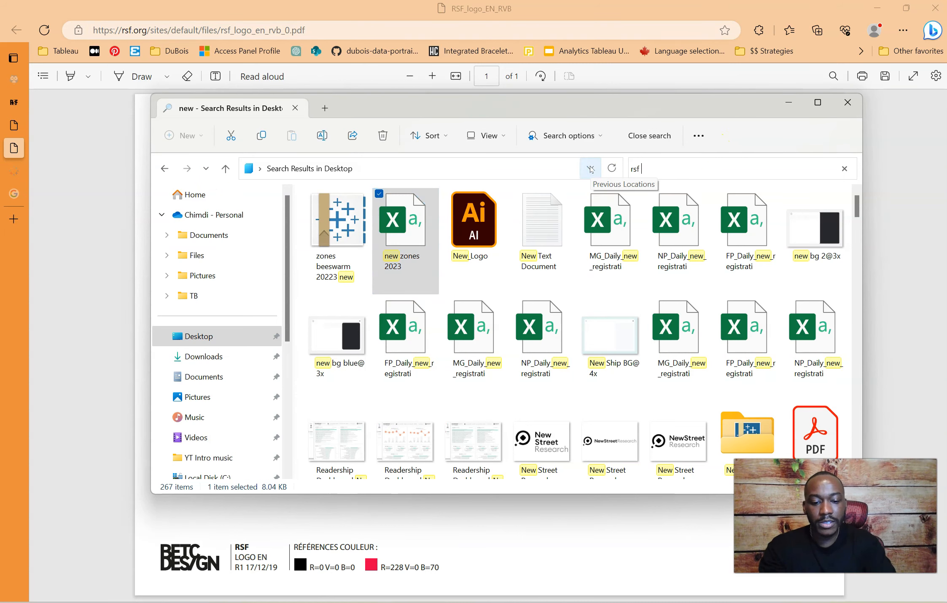
pyautogui.write('logo pdf')
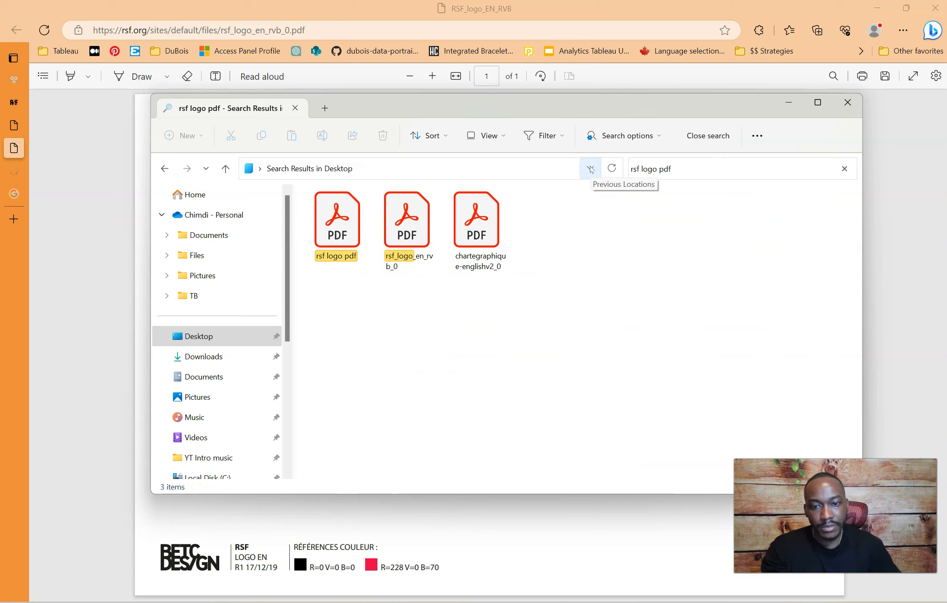
pyautogui.doubleClick(332, 227)
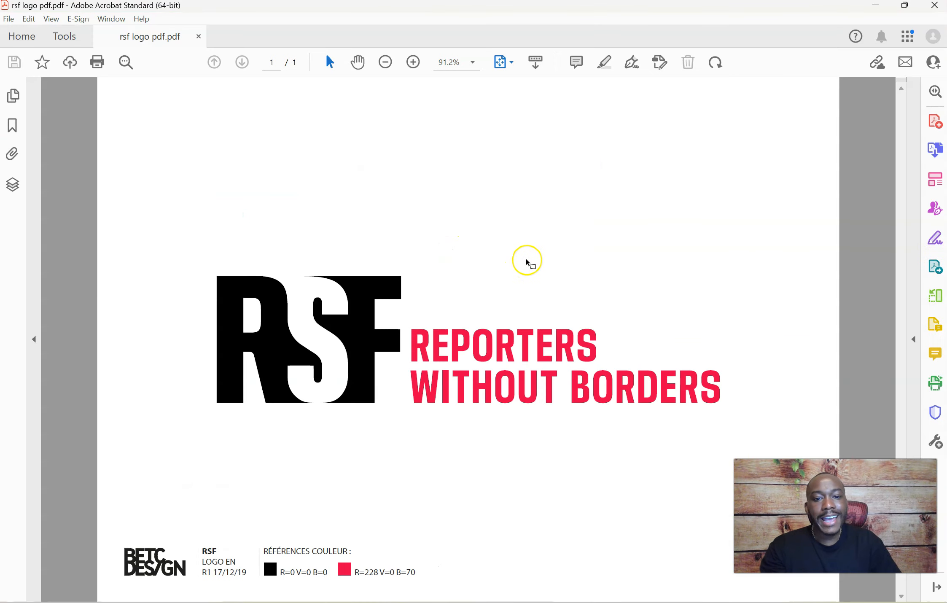
# - Select only the black RSF mark in Acrobat's PDF editing mode and open it for editing in Adobe Illustrator
pyautogui.moveTo(203, 256); pyautogui.dragTo(401, 415)
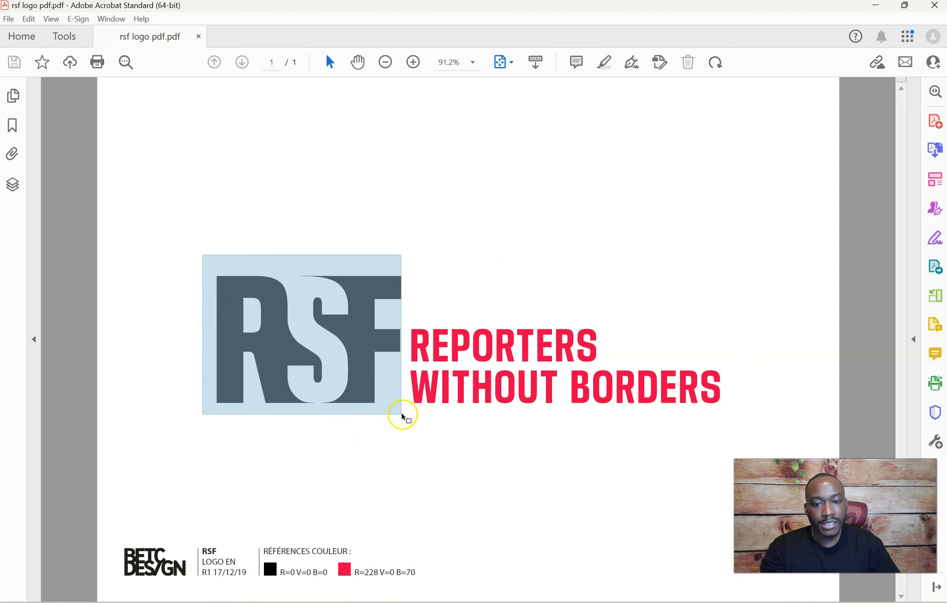
pyautogui.click(309, 192)
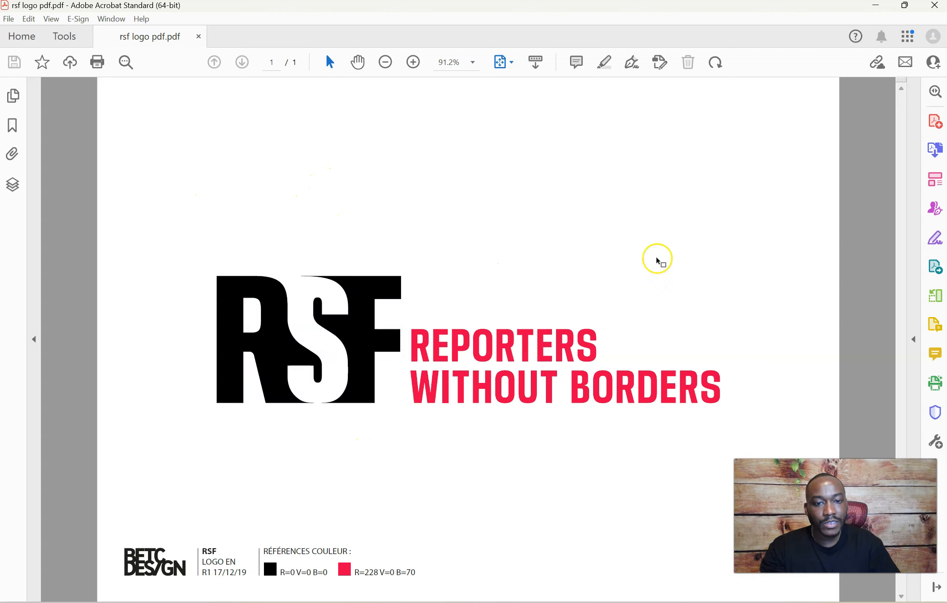
pyautogui.click(933, 180)
pyautogui.moveTo(153, 310); pyautogui.dragTo(339, 435)
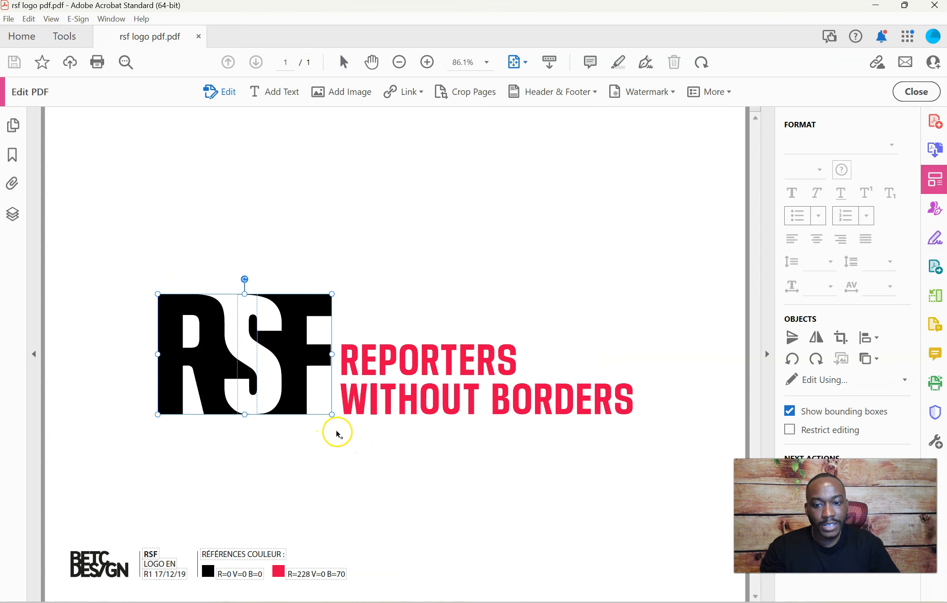
pyautogui.rightClick(253, 352)
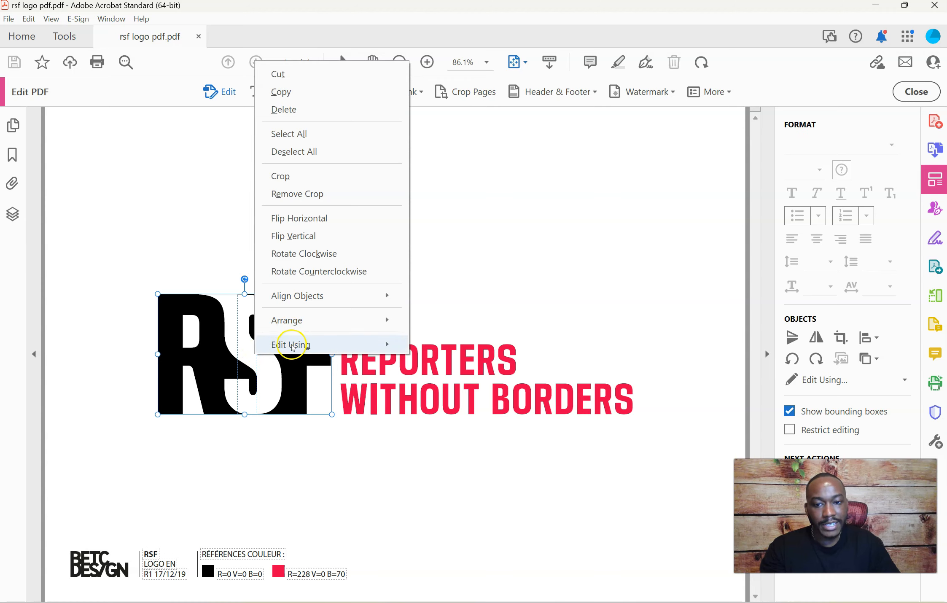
pyautogui.moveTo(292, 346)
pyautogui.click(472, 344)
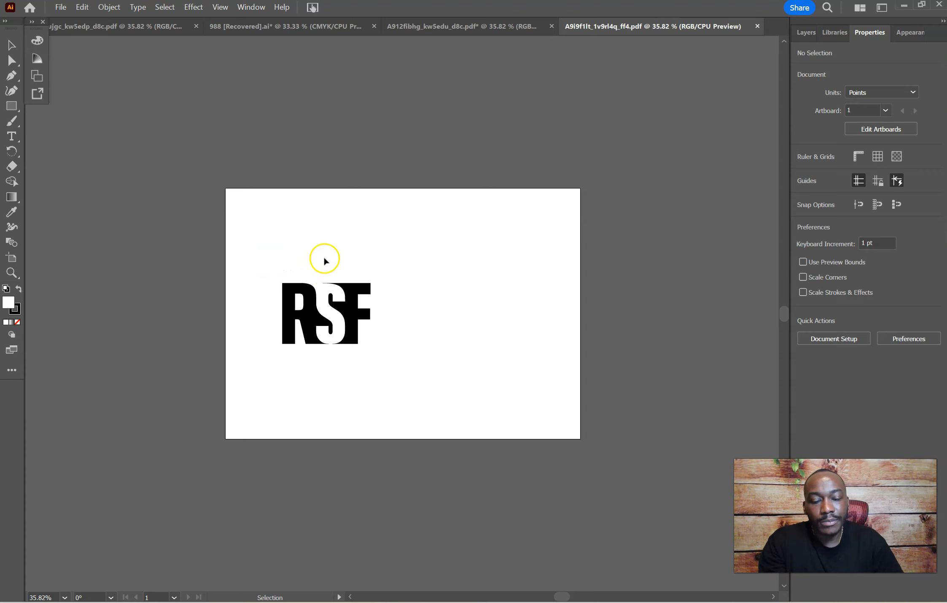
pyautogui.rightClick(323, 239)
pyautogui.click(287, 240)
pyautogui.click(389, 366)
pyautogui.rightClick(383, 254)
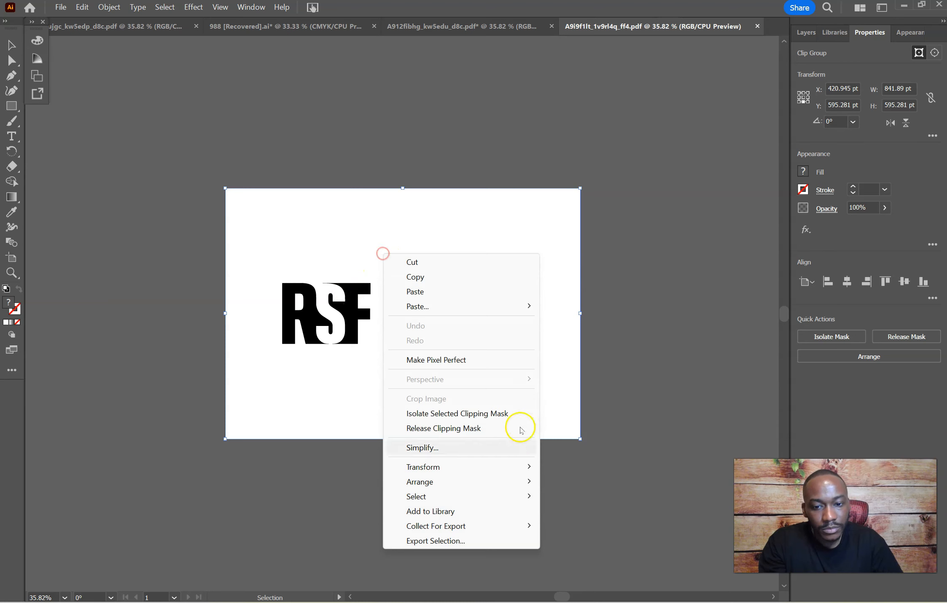
pyautogui.click(504, 546)
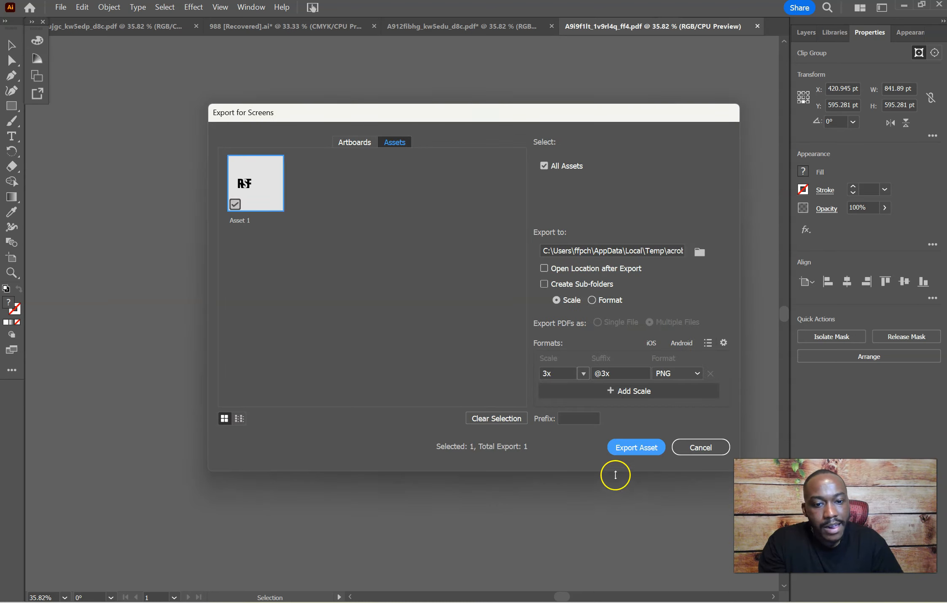
pyautogui.click(700, 252)
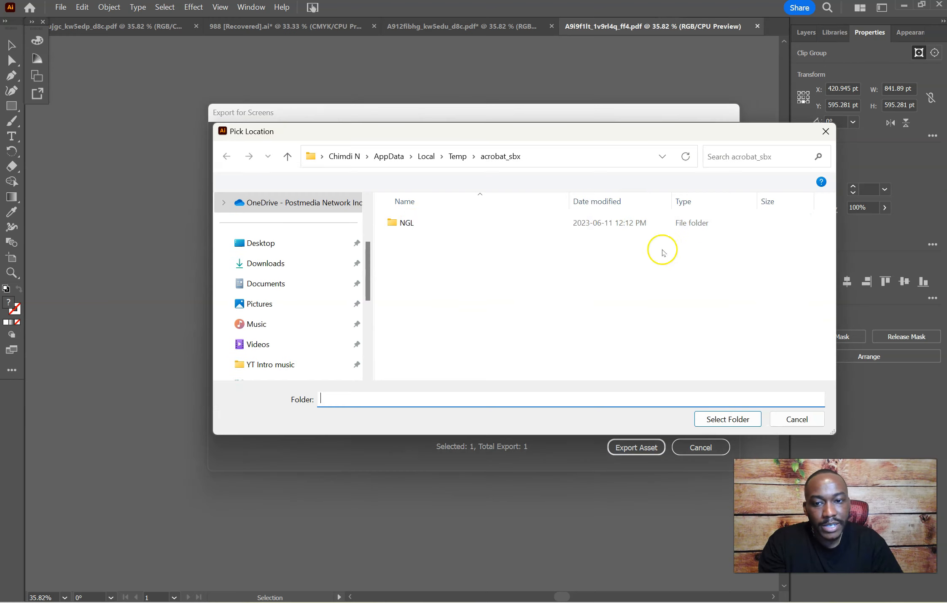
pyautogui.click(263, 243)
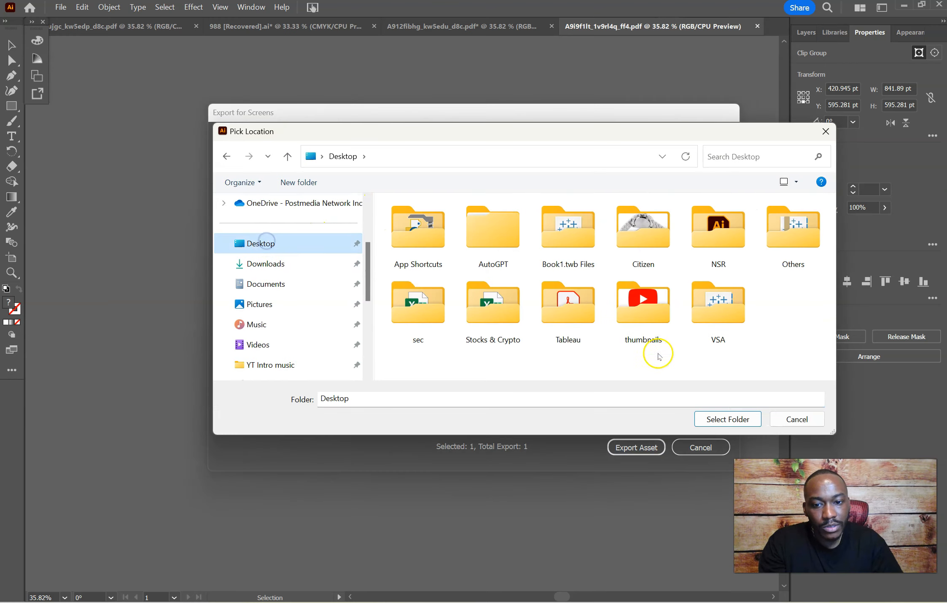
pyautogui.click(720, 419)
pyautogui.click(636, 448)
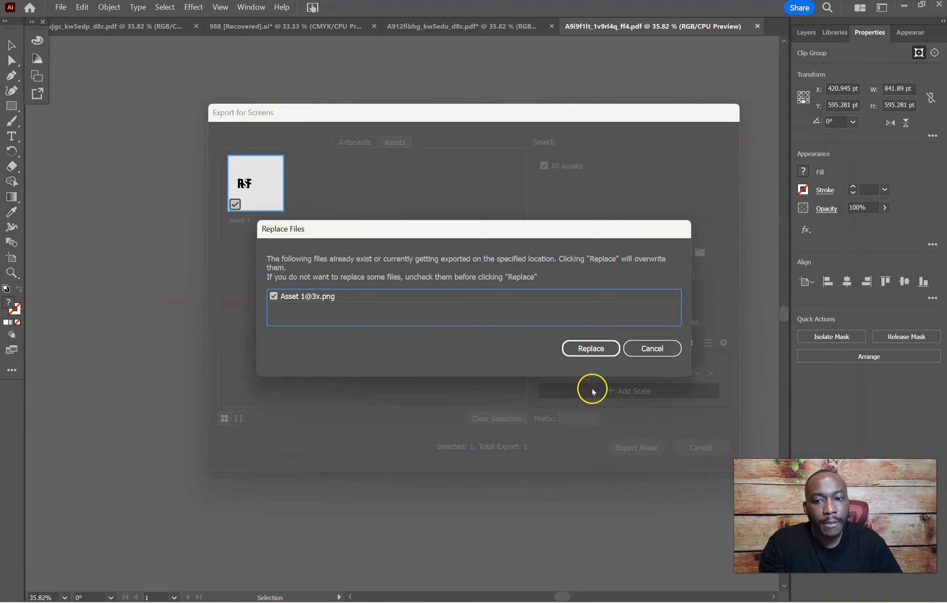
pyautogui.click(586, 346)
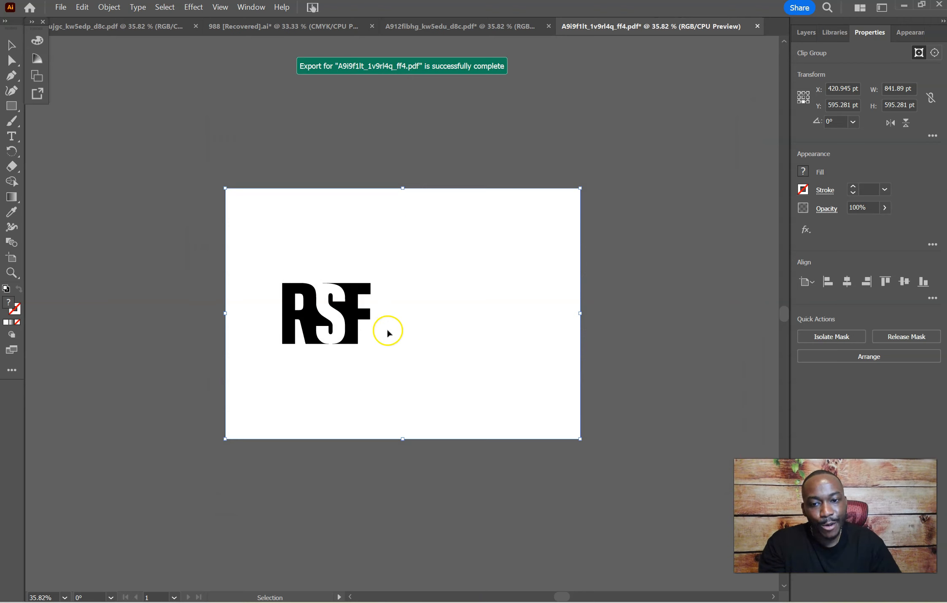
pyautogui.click(636, 284)
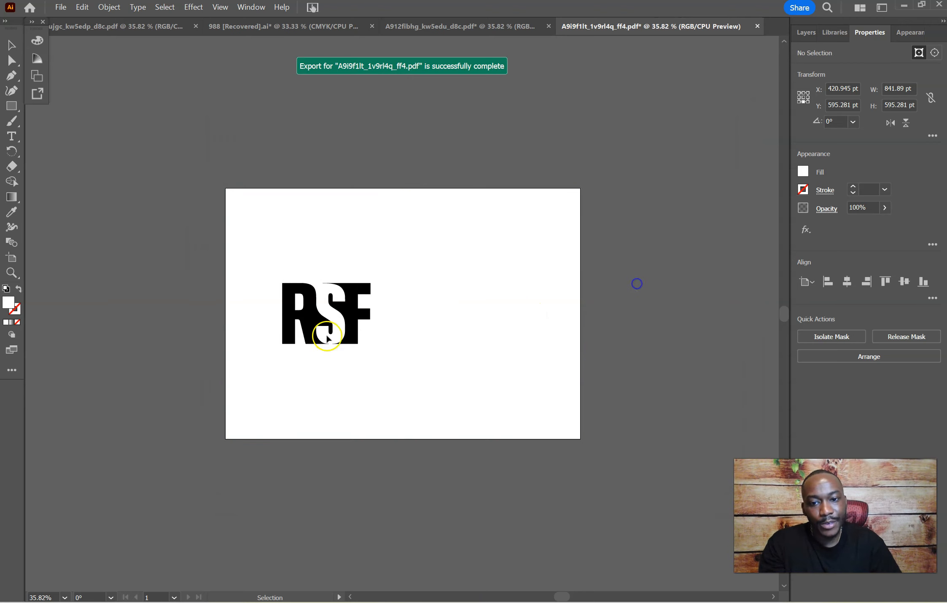
# - Switch to File Explorer, locate the exported Asset 1@3x image on the Desktop and open it in Paint
pyautogui.click(333, 602)
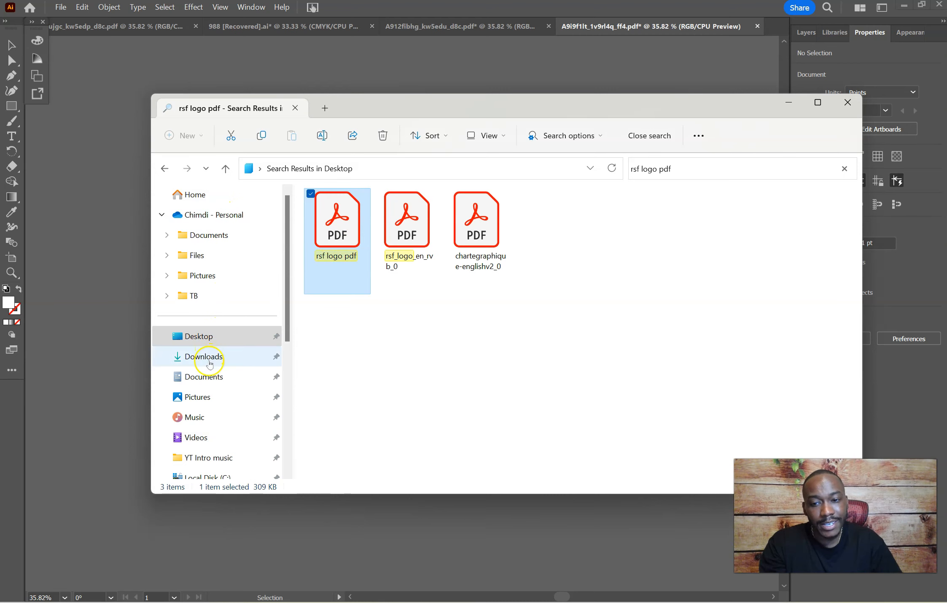
pyautogui.click(201, 336)
pyautogui.scroll(-4, 623, 304)
pyautogui.scroll(3, 623, 303)
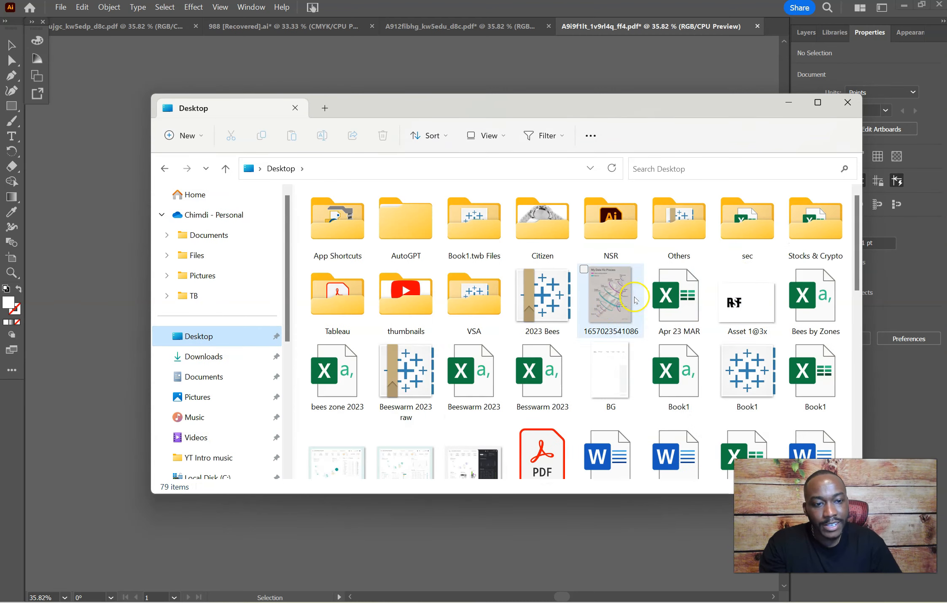
pyautogui.click(746, 296)
pyautogui.rightClick(740, 264)
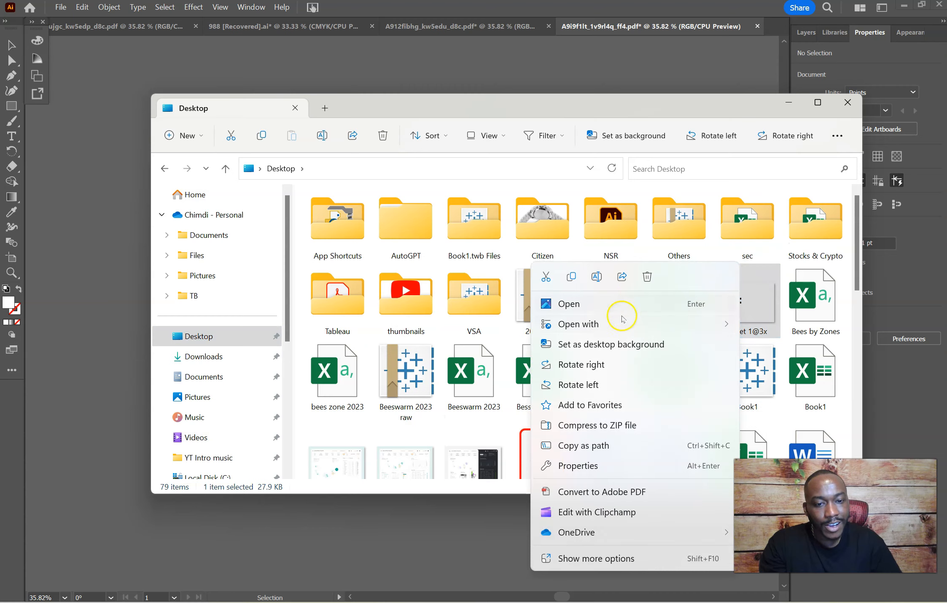
pyautogui.moveTo(613, 323)
pyautogui.click(775, 346)
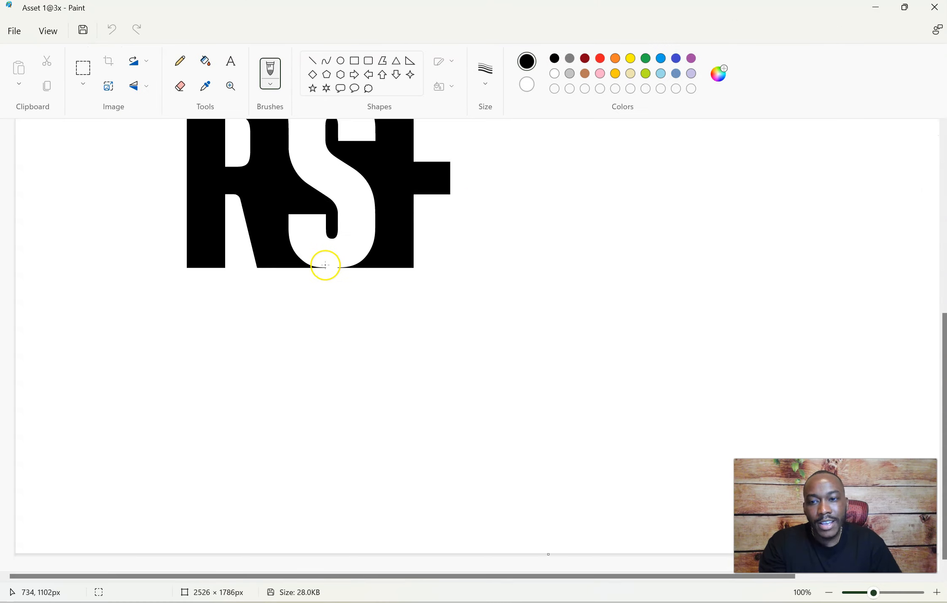
# - Crop the image to a region of about 753 x 558 px closely surrounding the black RSF mark
pyautogui.click(77, 67)
pyautogui.moveTo(164, 253); pyautogui.dragTo(483, 412)
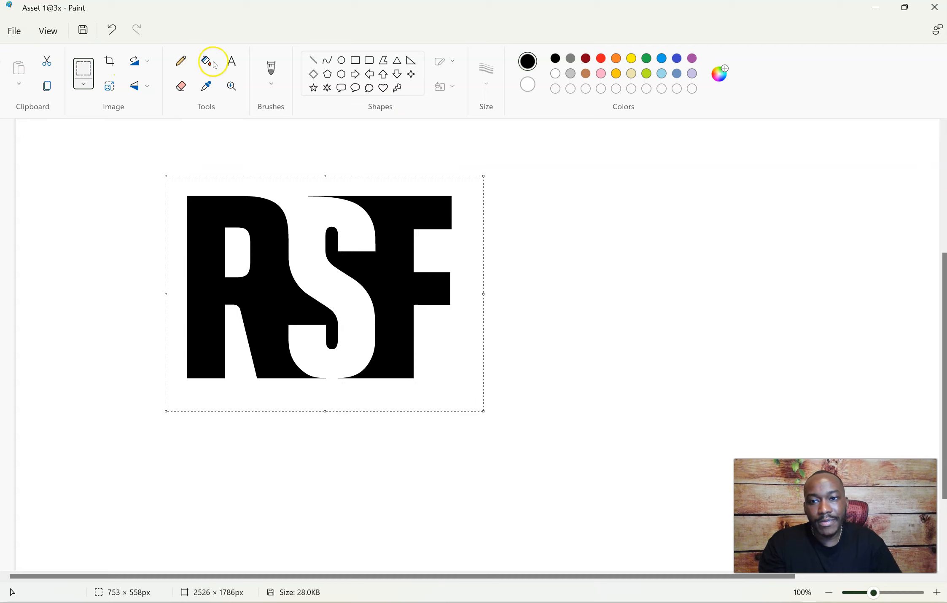
pyautogui.click(111, 60)
# - Save the cropped logo to the Desktop as a PNG named "rsf logo minimal" and close Paint
pyautogui.click(30, 37)
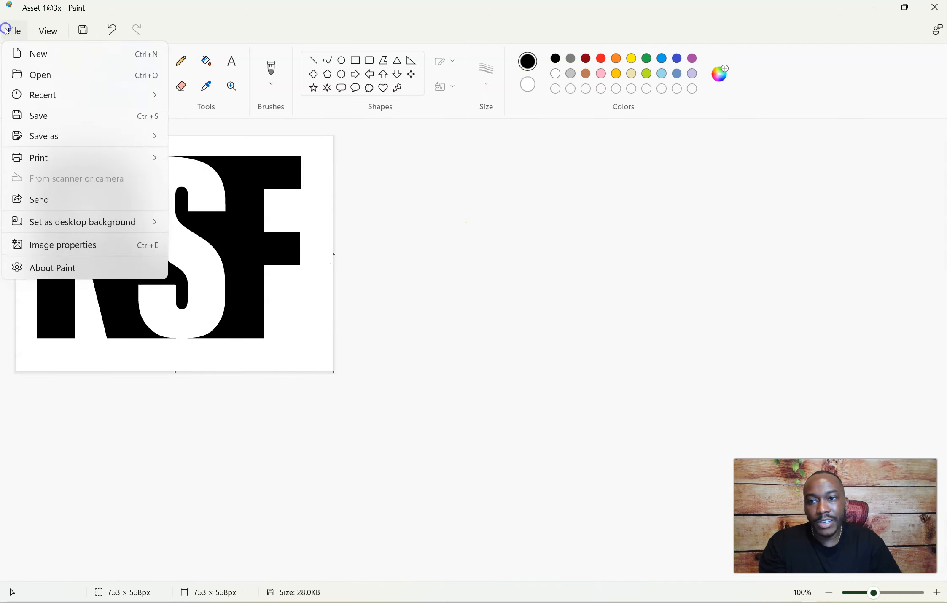
pyautogui.moveTo(96, 134)
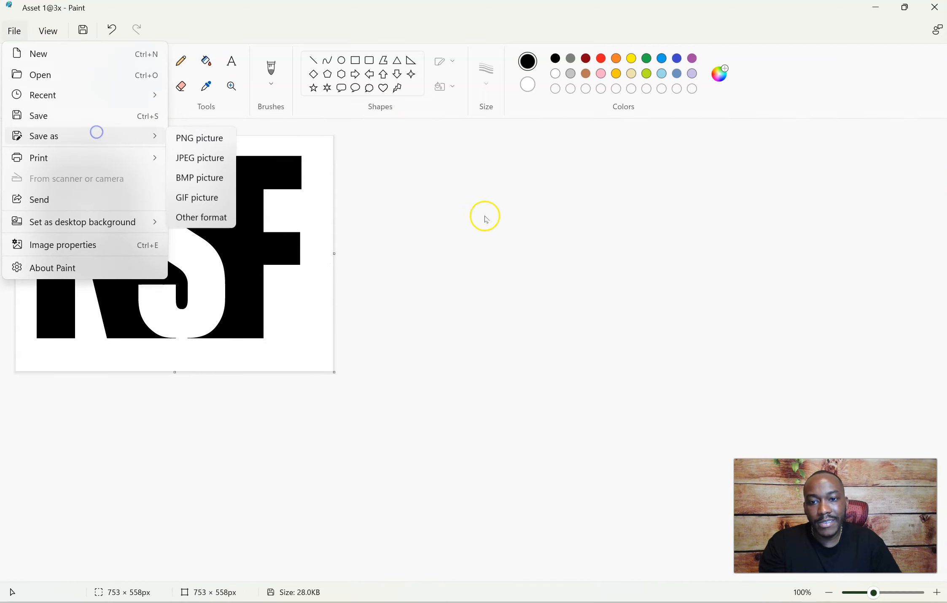
pyautogui.click(211, 139)
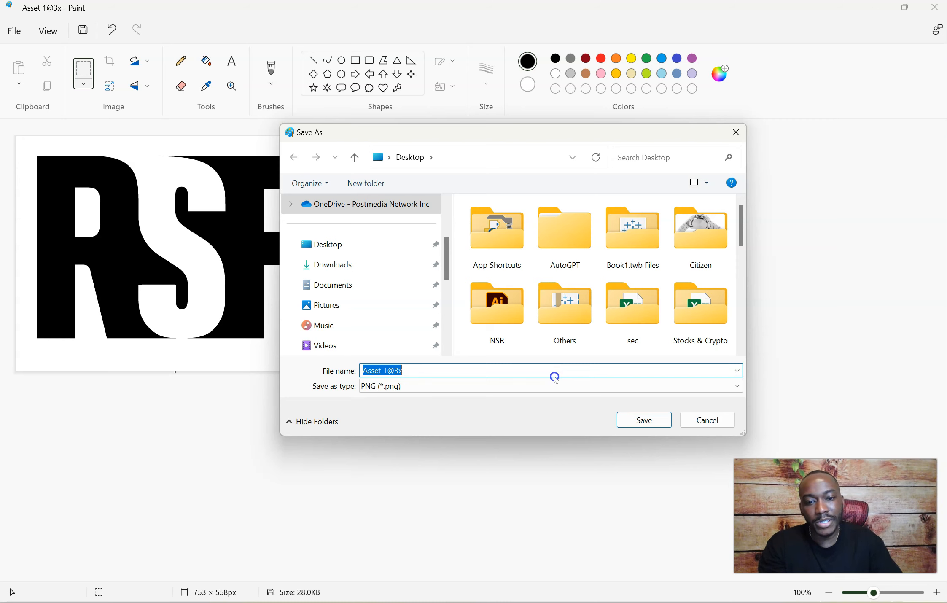
pyautogui.write('rsf logo ')
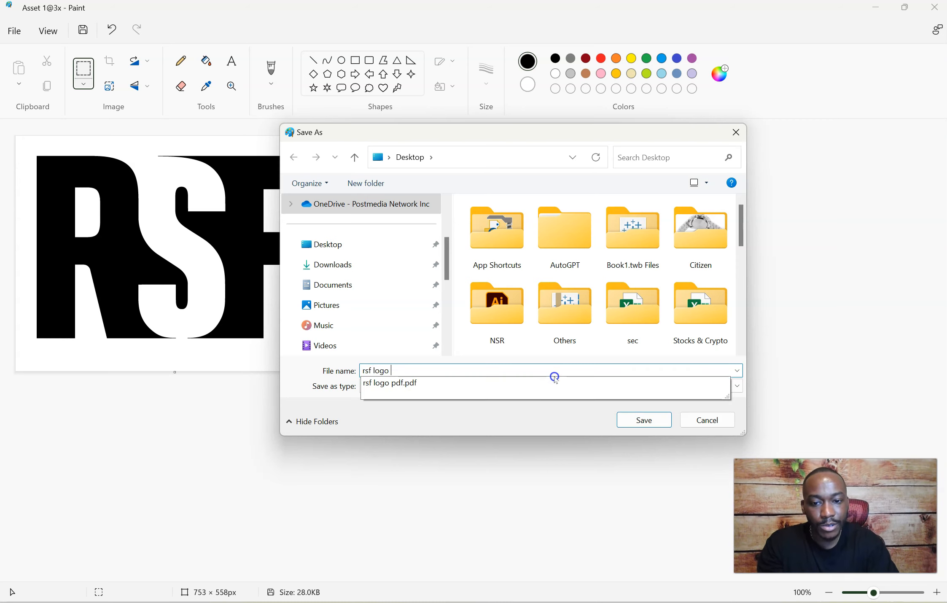
pyautogui.write('clea')
pyautogui.press('BackSpace')
pyautogui.press('BackSpace')
pyautogui.press('BackSpace')
pyautogui.press('BackSpace')
pyautogui.press('BackSpace')
pyautogui.write('minimal')
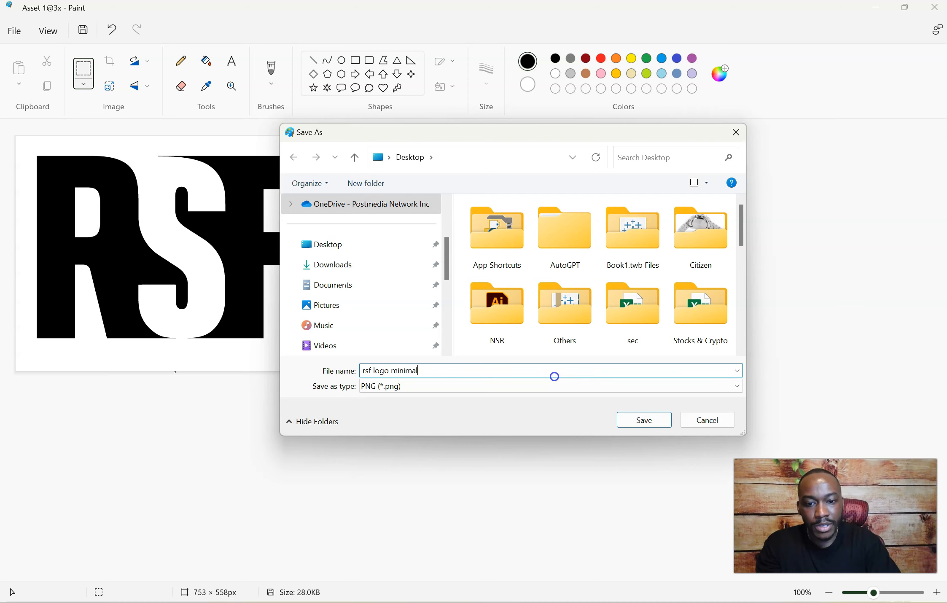
pyautogui.click(643, 422)
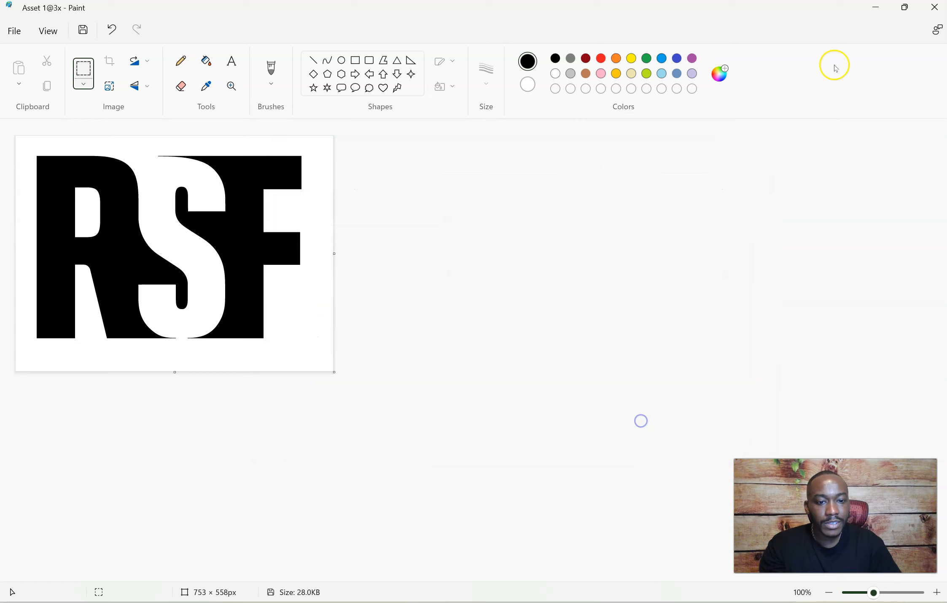
pyautogui.click(409, 342)
pyautogui.click(935, 9)
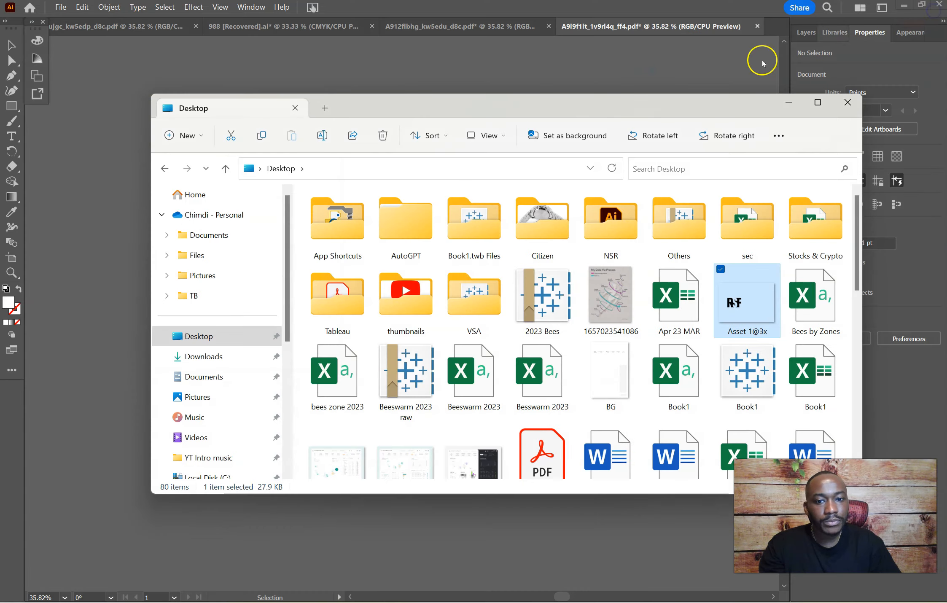
# - Switch to the Book1 Tableau workbook, place an image object under the link text and load "rsf logo minimal" with Fit Image and Center Image
pyautogui.moveTo(477, 596)
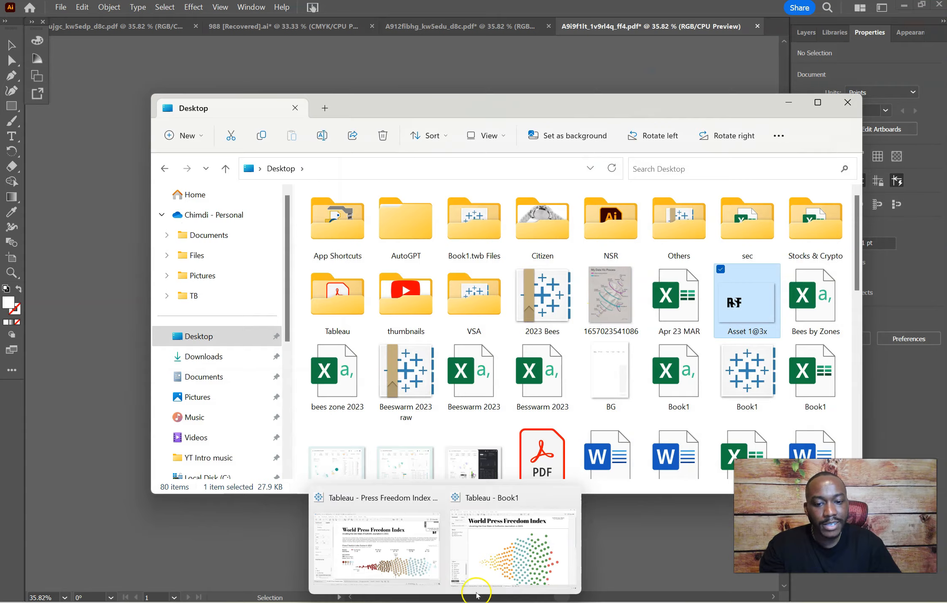
pyautogui.click(489, 561)
pyautogui.moveTo(279, 265); pyautogui.dragTo(809, 112)
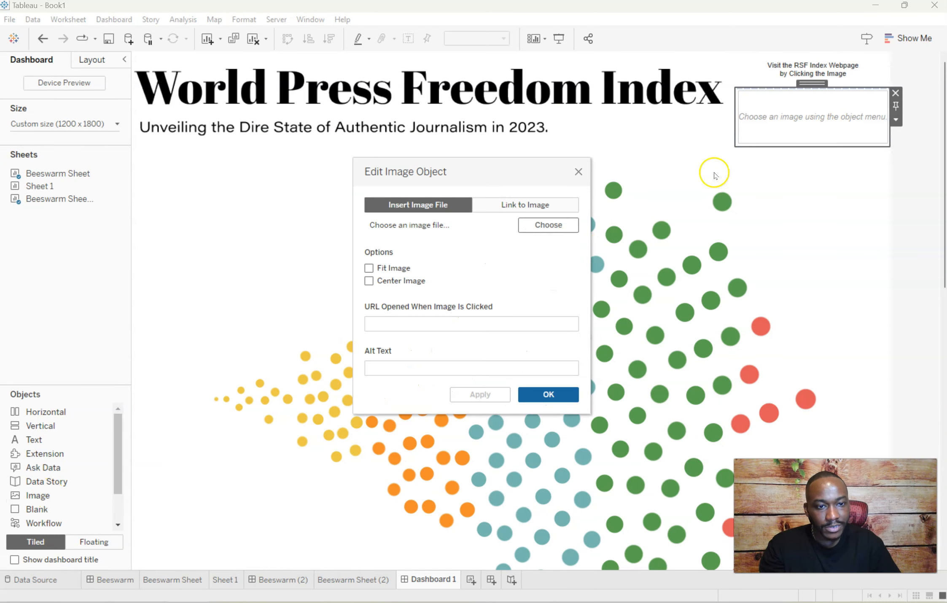
pyautogui.click(369, 281)
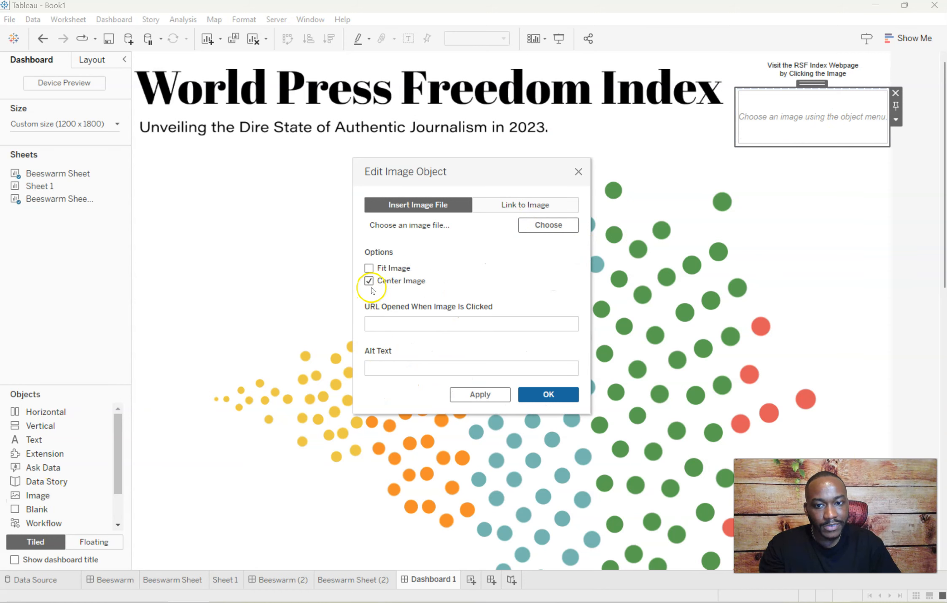
pyautogui.click(546, 226)
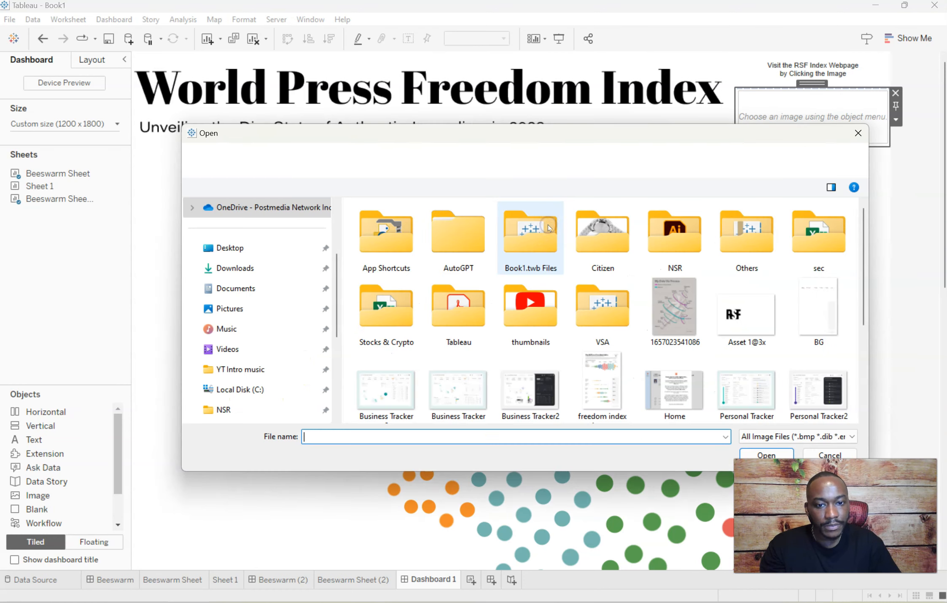
pyautogui.scroll(-4, 536, 221)
pyautogui.click(606, 300)
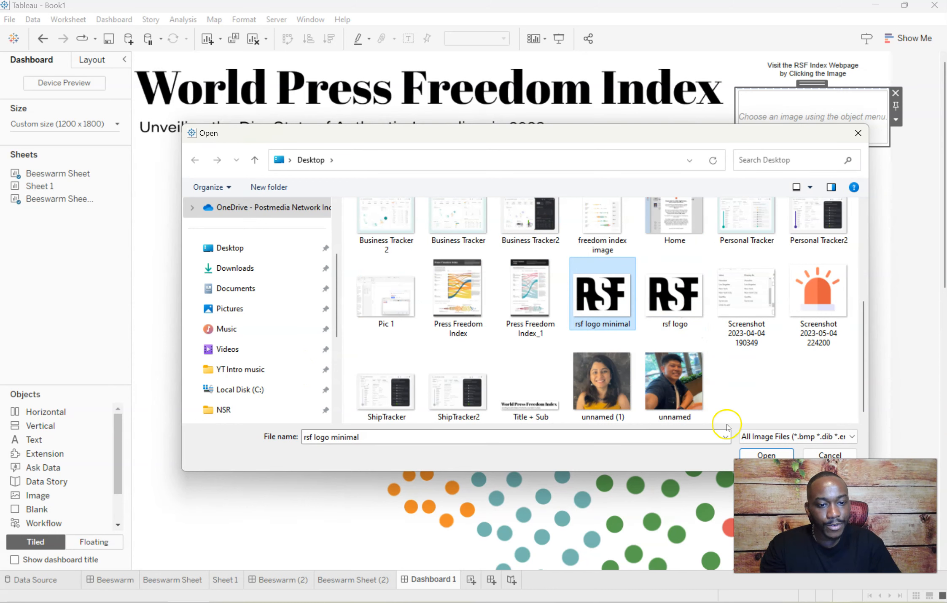
pyautogui.click(759, 455)
pyautogui.click(493, 393)
pyautogui.click(549, 394)
# - Lower the boundary between the link text and the RSF logo slightly to give the text more height
pyautogui.click(854, 70)
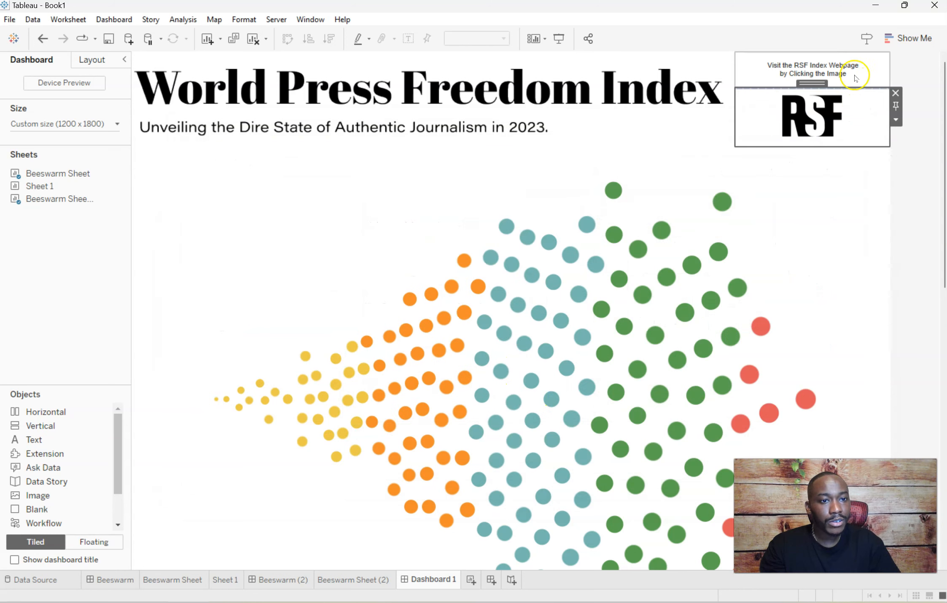
pyautogui.moveTo(855, 88); pyautogui.dragTo(855, 97)
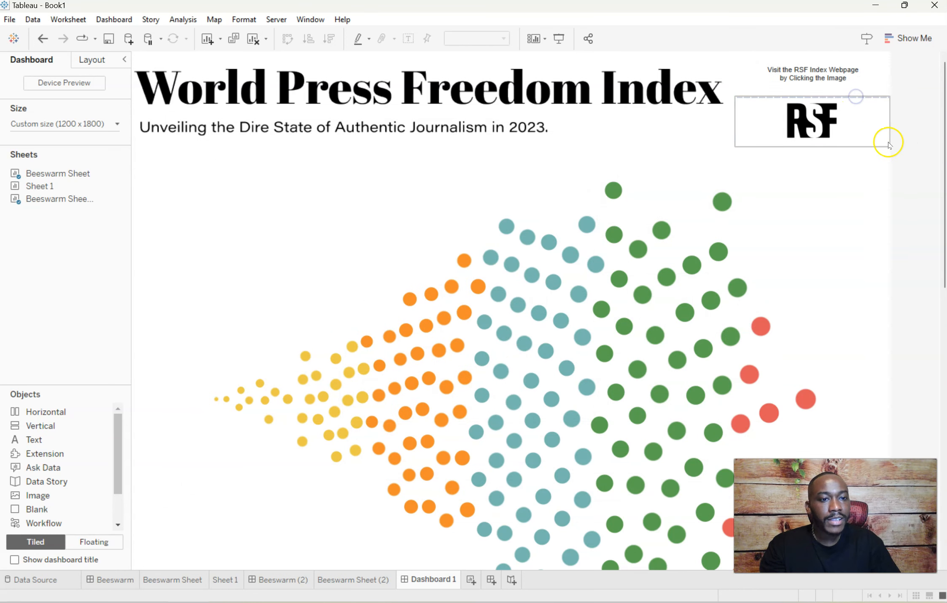
pyautogui.click(850, 122)
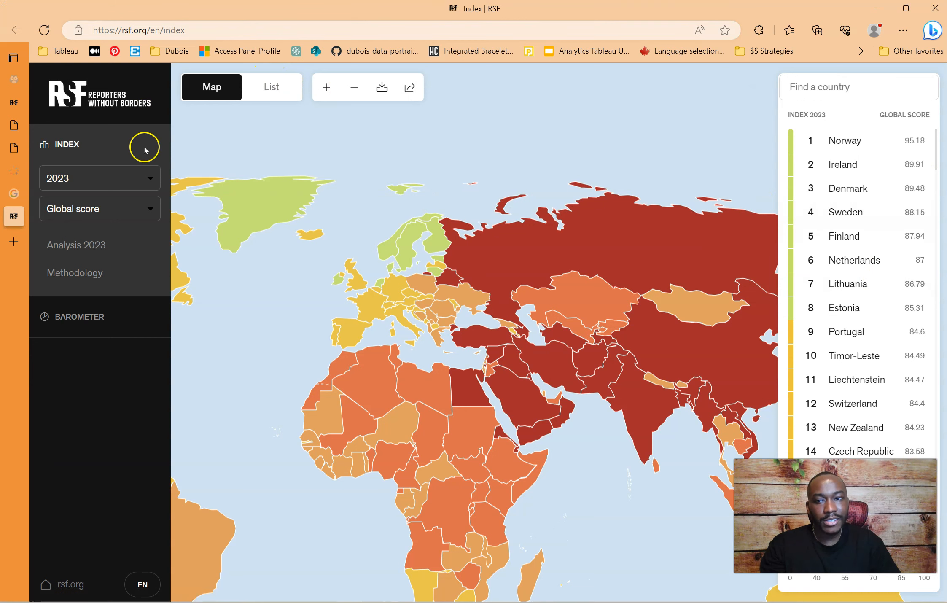
pyautogui.click(227, 30)
pyautogui.hotkey('ctrl', 'c')
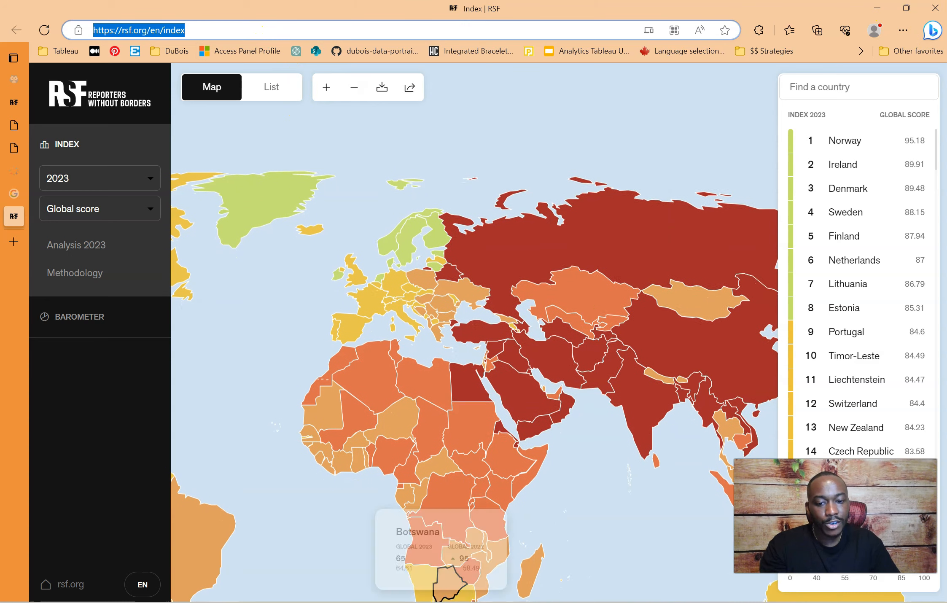
pyautogui.moveTo(444, 602)
pyautogui.click(492, 549)
pyautogui.click(765, 140)
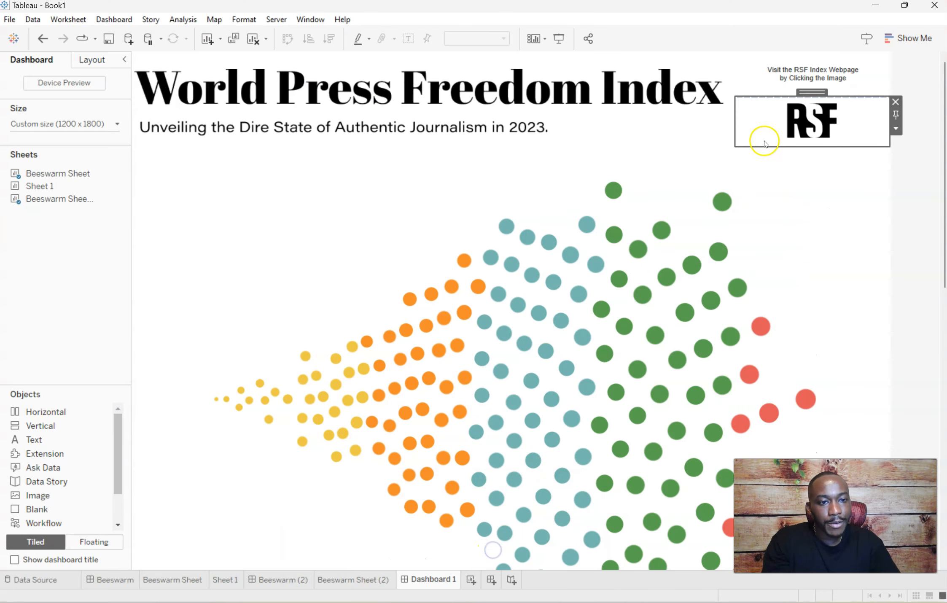
pyautogui.rightClick(772, 121)
pyautogui.click(800, 130)
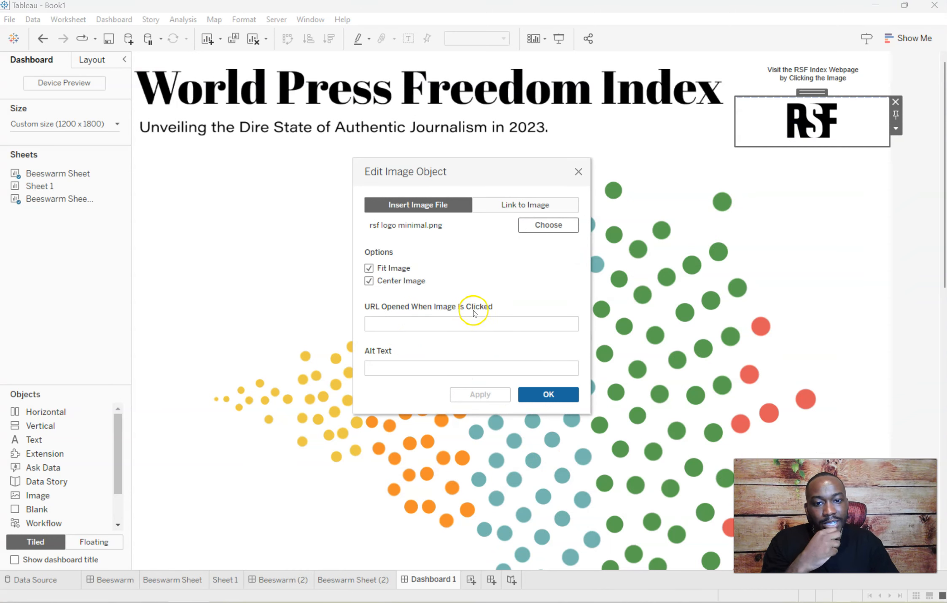
pyautogui.click(477, 323)
pyautogui.hotkey('ctrl', 'v')
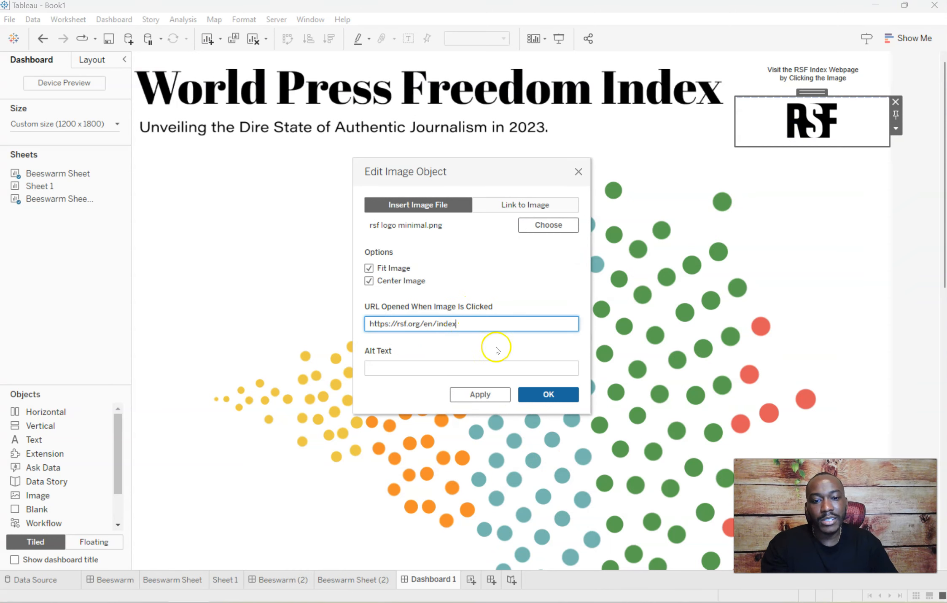
pyautogui.click(481, 395)
pyautogui.click(549, 395)
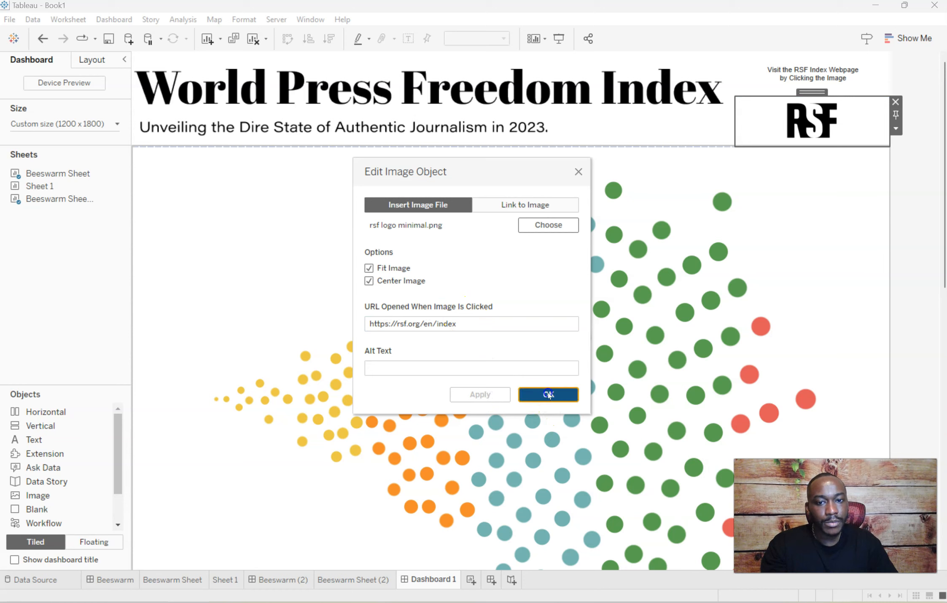
# - Set the RSF logo image's alt text to "This is the RSF logo"
pyautogui.click(427, 360)
pyautogui.click(450, 363)
pyautogui.write('This is the RSF logo')
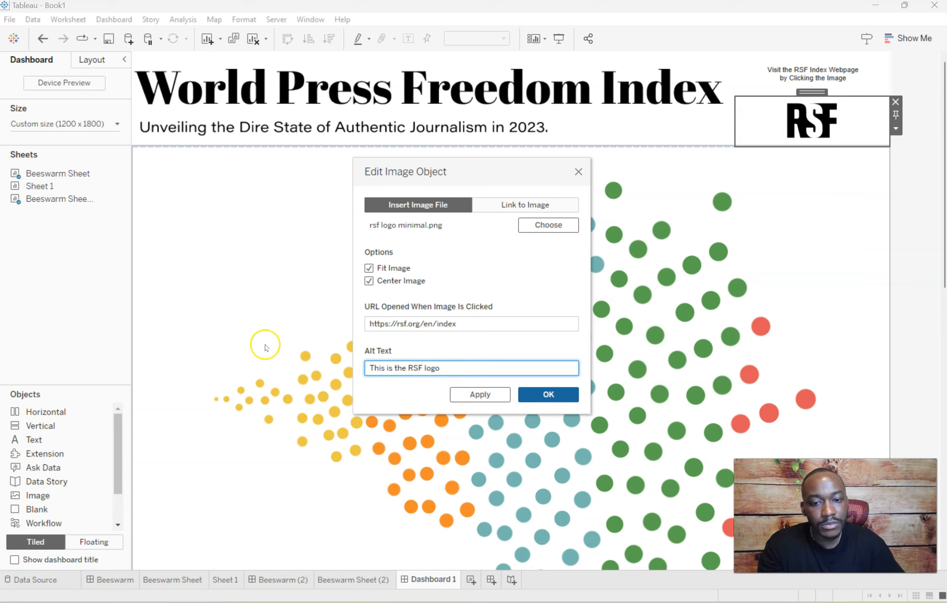
pyautogui.click(558, 407)
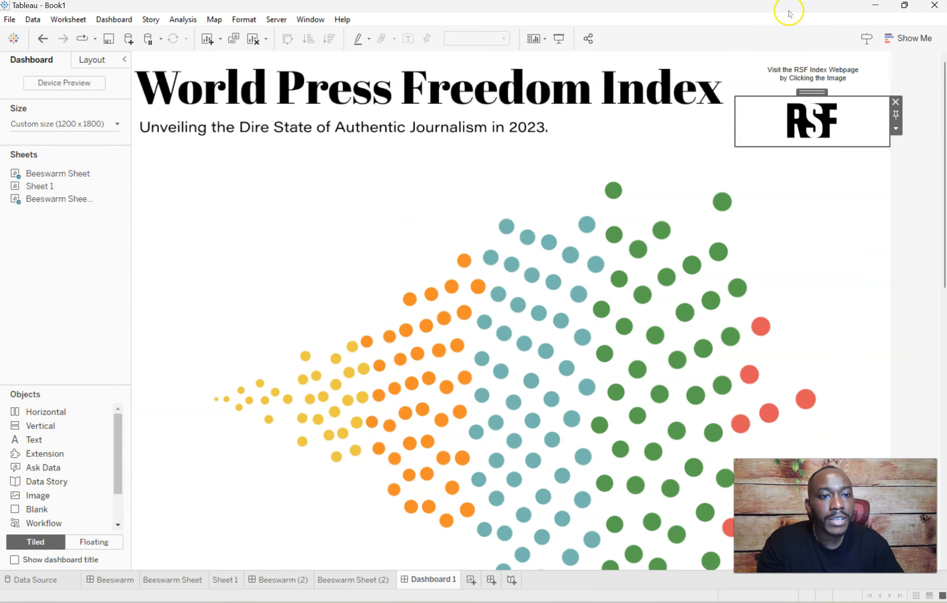
# - Fine-tune the split between the link text and the logo, making the logo area slightly shorter
pyautogui.click(787, 63)
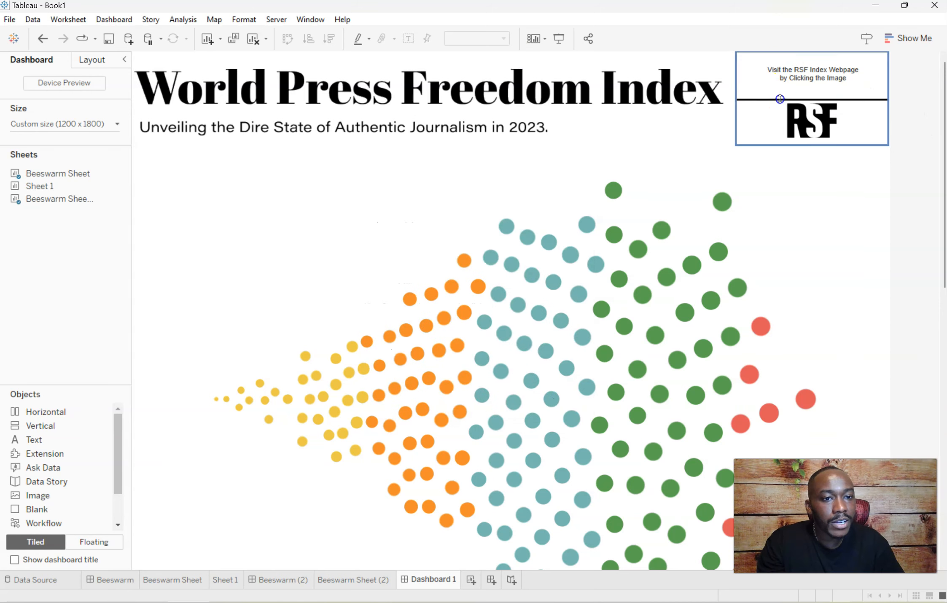
pyautogui.click(735, 127)
pyautogui.click(841, 127)
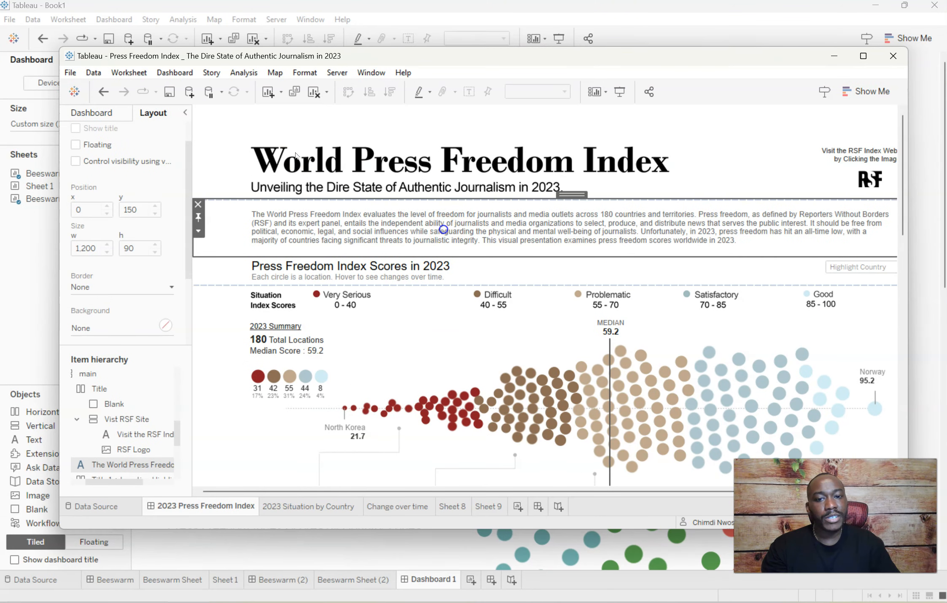
# - In the Press Freedom Index workbook, copy the full introductory paragraph beginning "The World Press Freedom Index evaluates" from its text object
pyautogui.doubleClick(471, 224)
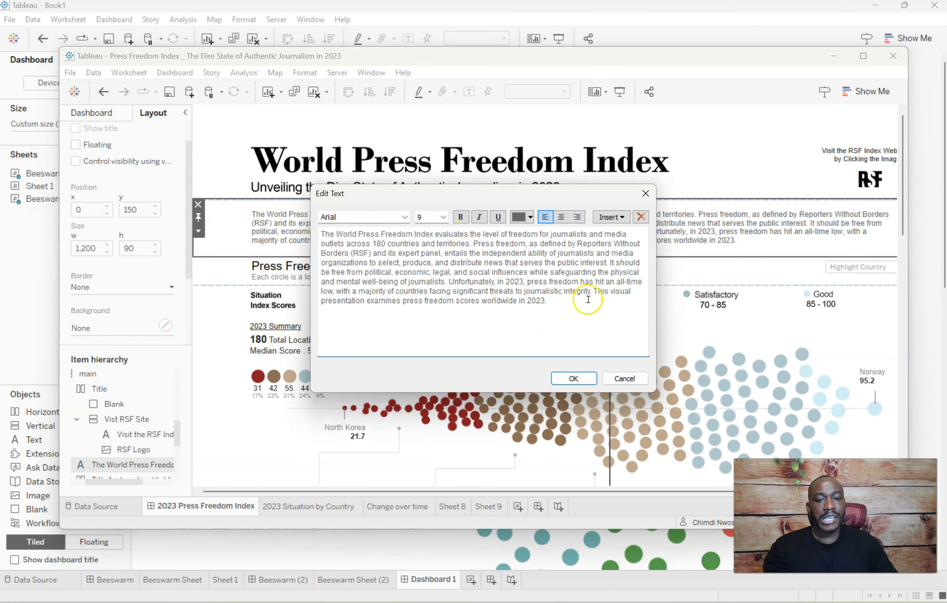
pyautogui.hotkey('ctrl', 'a')
pyautogui.hotkey('ctrl', 'c')
pyautogui.click(443, 196)
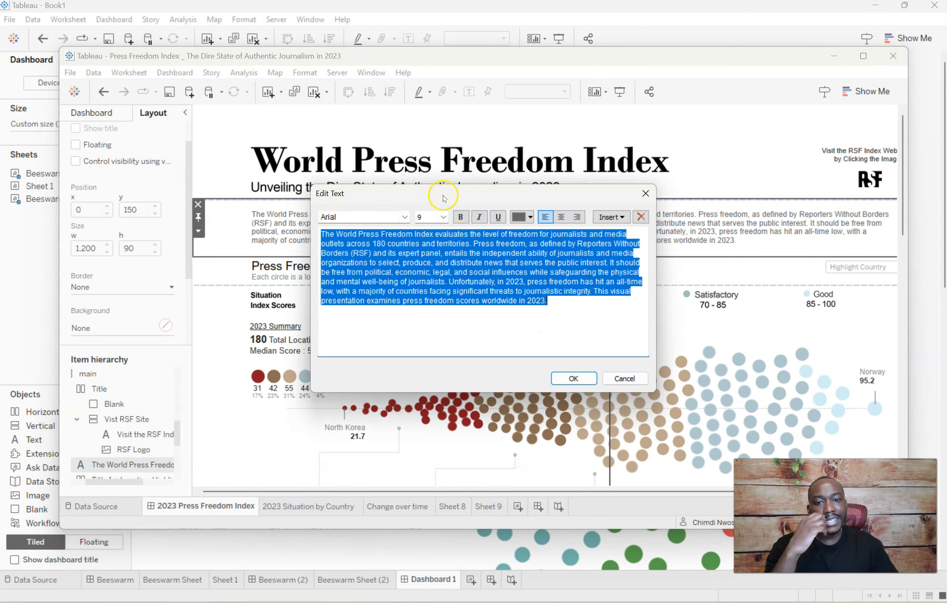
pyautogui.click(574, 381)
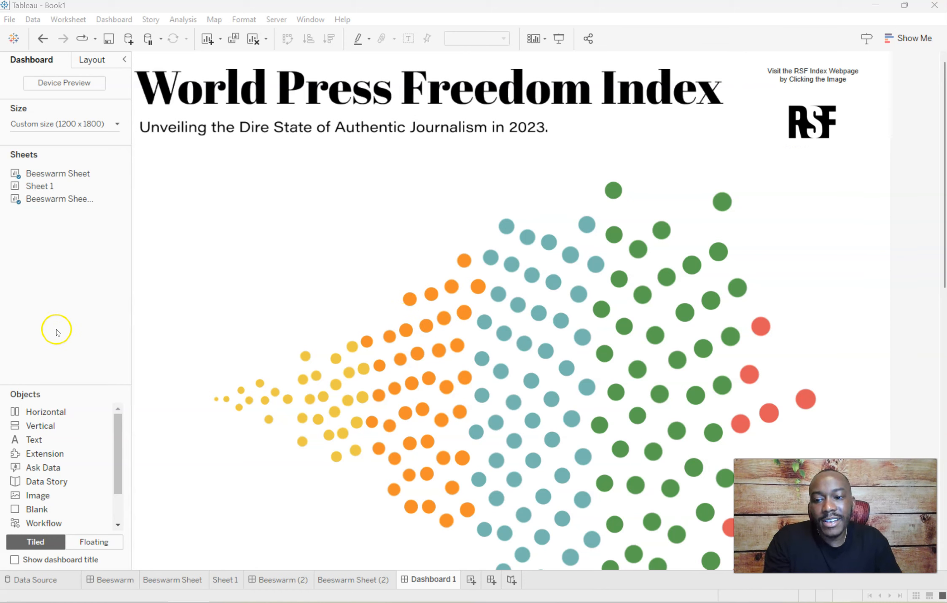
# - In Book1's dashboard, add a full-width text object between the title row and the upper beeswarm chart, containing the copied introductory paragraph
pyautogui.click(775, 131)
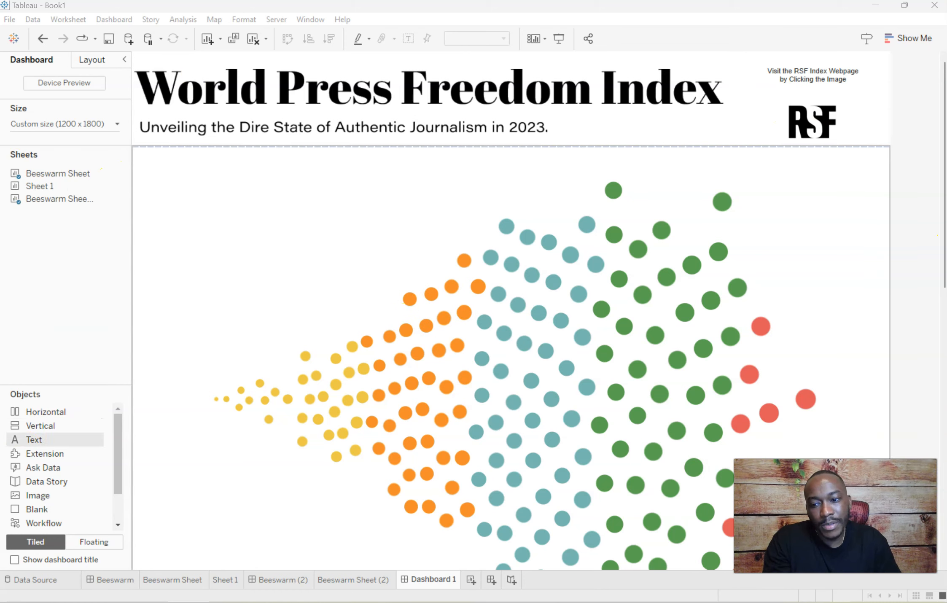
pyautogui.click(348, 245)
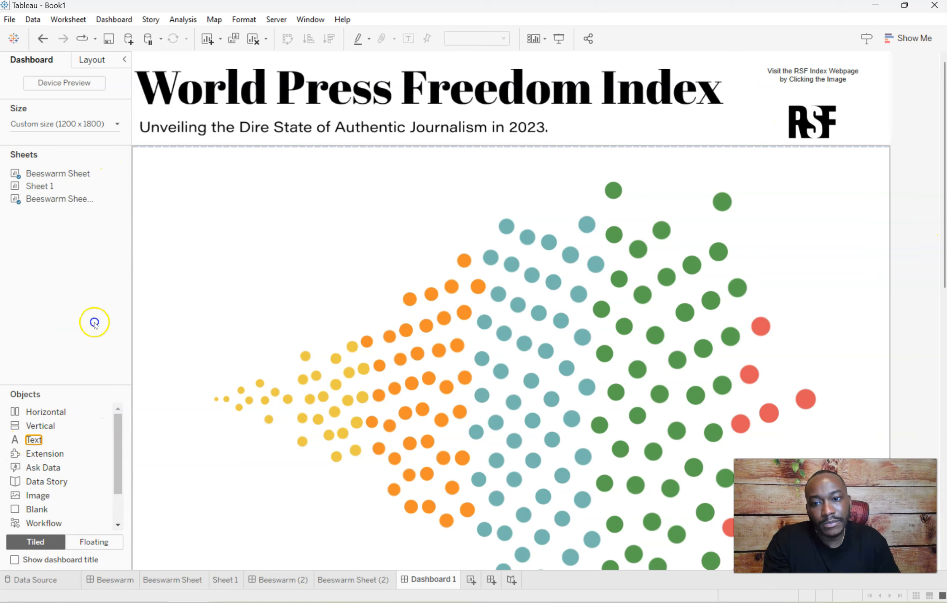
pyautogui.moveTo(34, 440); pyautogui.dragTo(382, 177)
pyautogui.moveTo(327, 194); pyautogui.dragTo(110, 274)
pyautogui.moveTo(44, 442); pyautogui.dragTo(351, 307)
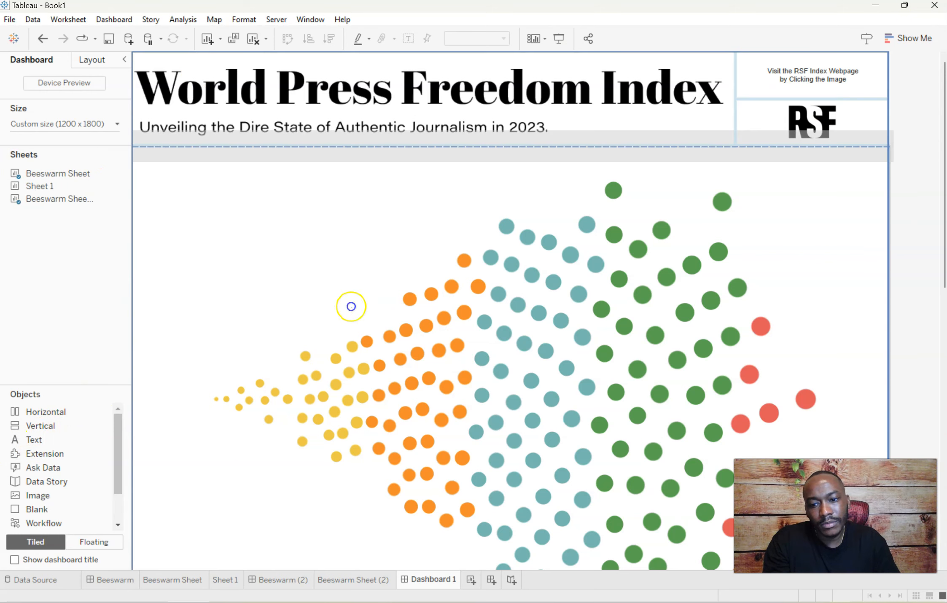
pyautogui.moveTo(367, 217); pyautogui.dragTo(367, 216)
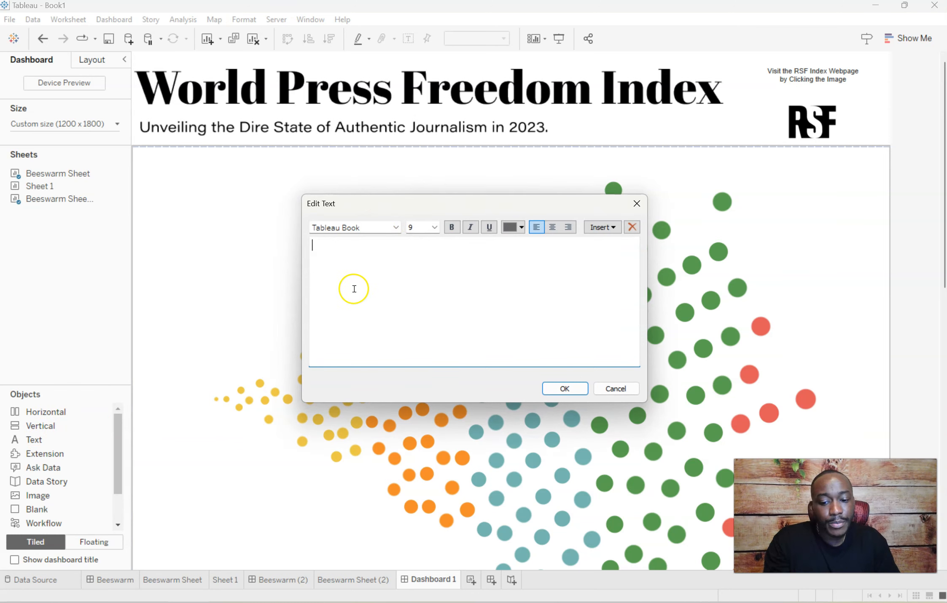
pyautogui.hotkey('ctrl', 'v')
pyautogui.click(564, 389)
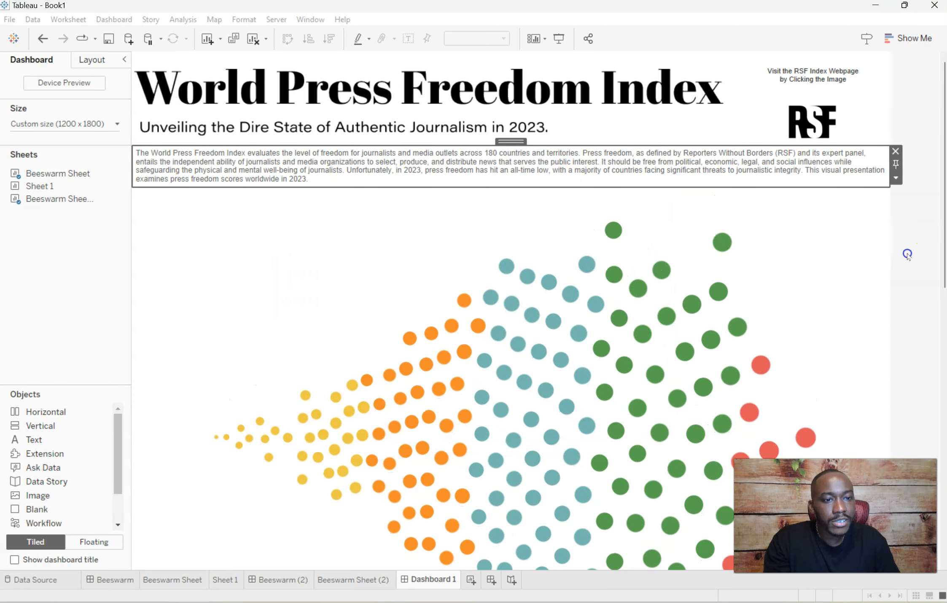
# - From the Press Freedom Index workbook, copy the "Press Freedom Index Scores in 2023" heading with its subtitle, and move that window out of the way
pyautogui.click(640, 114)
pyautogui.click(614, 195)
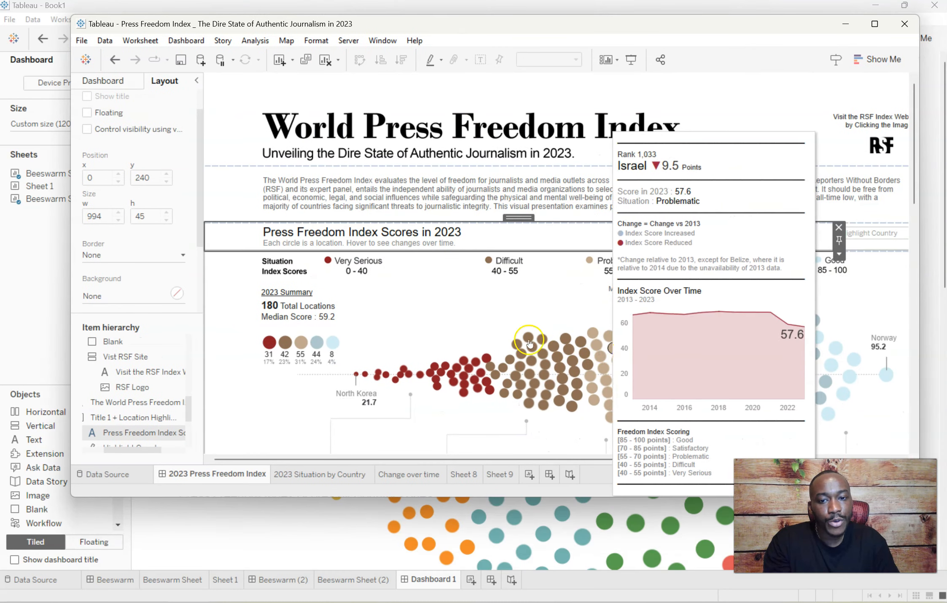
pyautogui.moveTo(486, 358)
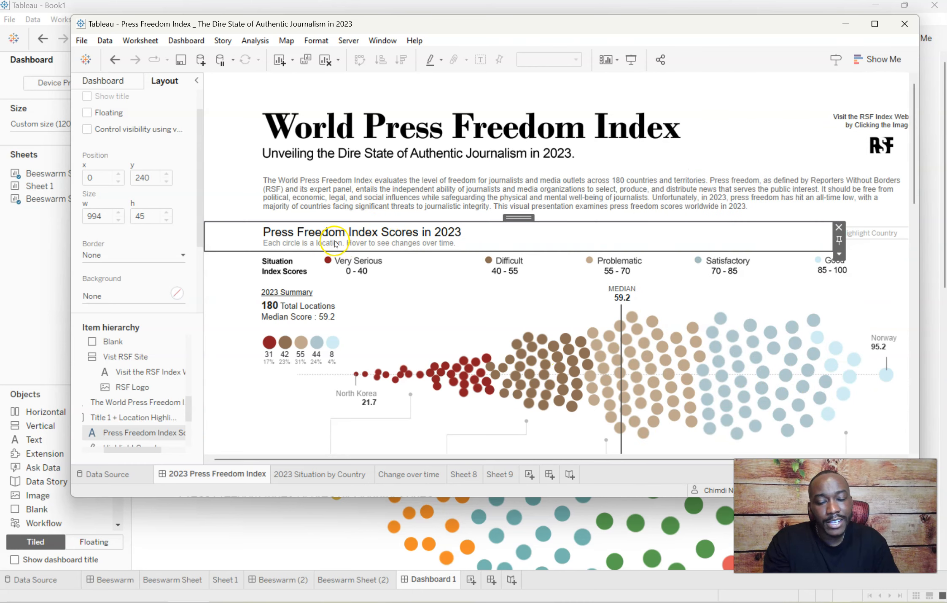
pyautogui.doubleClick(335, 241)
pyautogui.moveTo(555, 248); pyautogui.dragTo(384, 161)
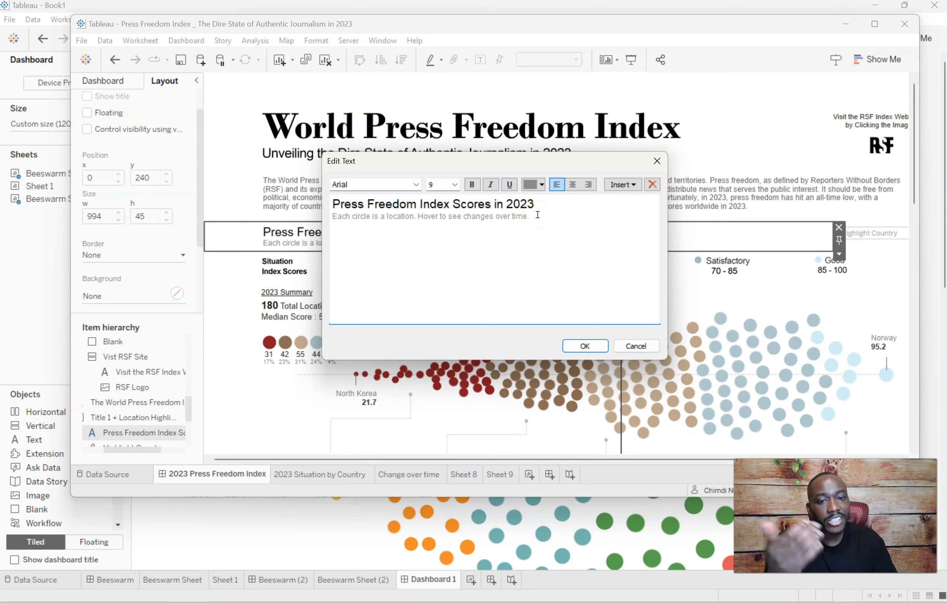
pyautogui.moveTo(529, 216); pyautogui.dragTo(333, 204)
pyautogui.hotkey('ctrl', 'c')
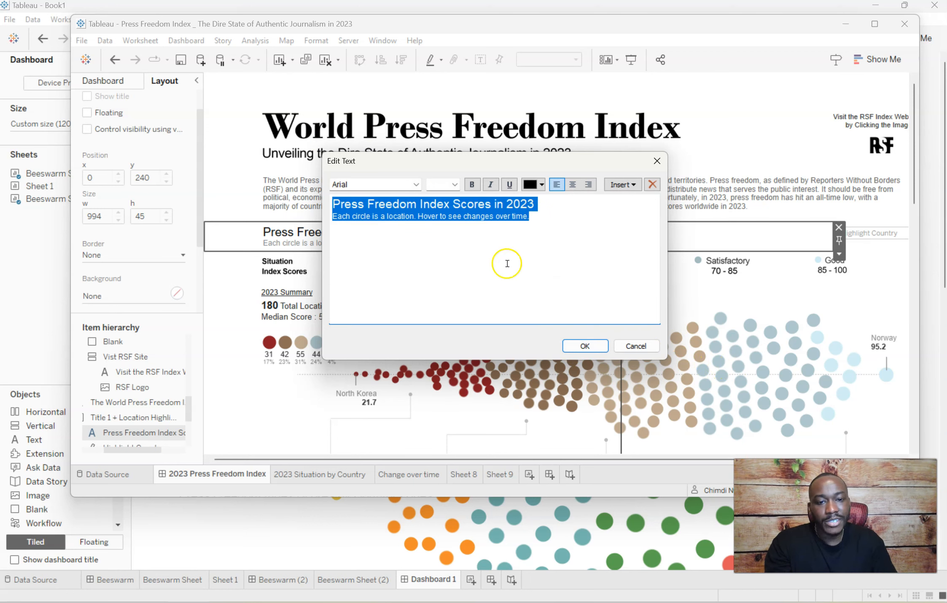
pyautogui.click(585, 345)
pyautogui.moveTo(600, 356)
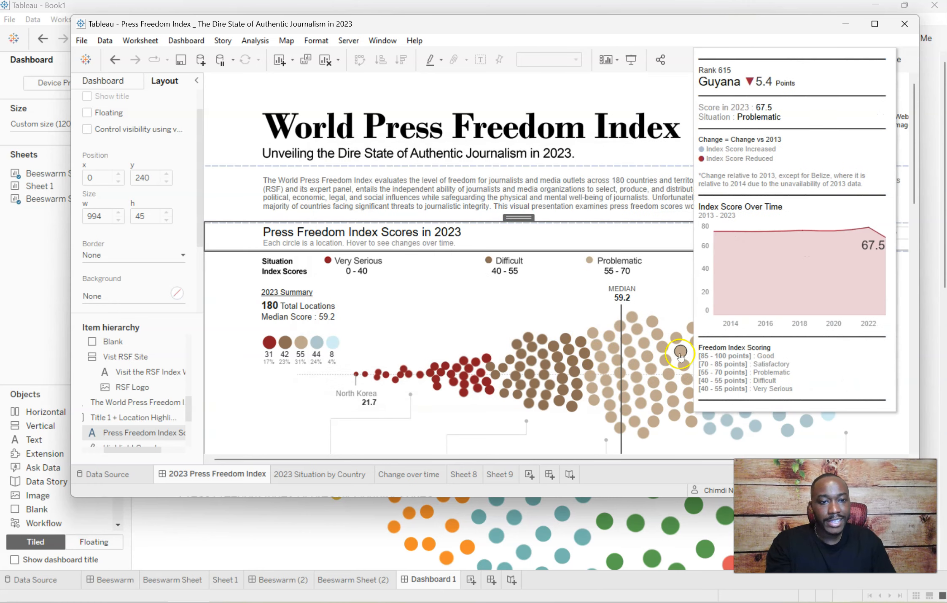
pyautogui.moveTo(390, 27); pyautogui.dragTo(946, 38)
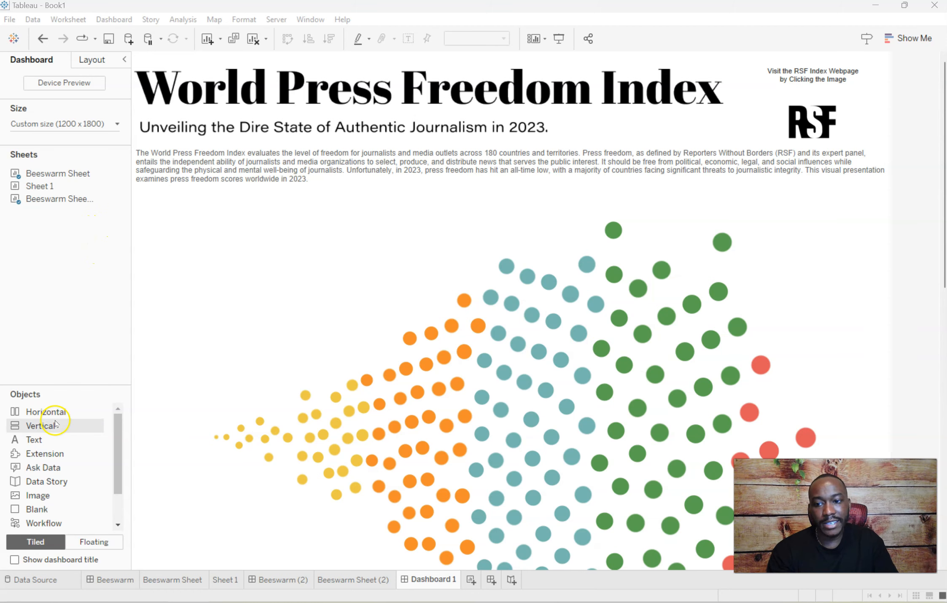
# - Add a horizontal container directly below the introductory paragraph and set its height to 45 pixels
pyautogui.moveTo(55, 415); pyautogui.dragTo(367, 218)
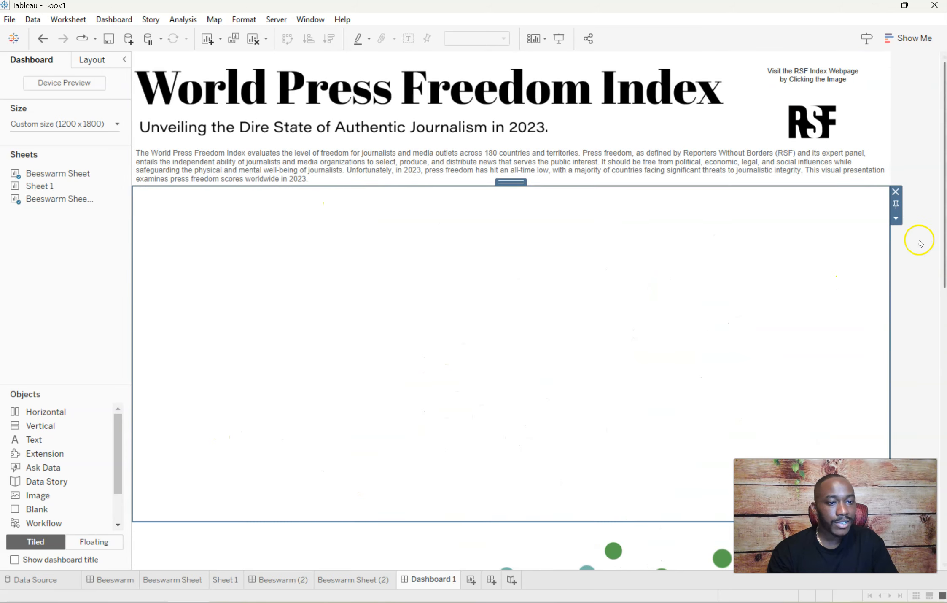
pyautogui.click(896, 218)
pyautogui.click(883, 309)
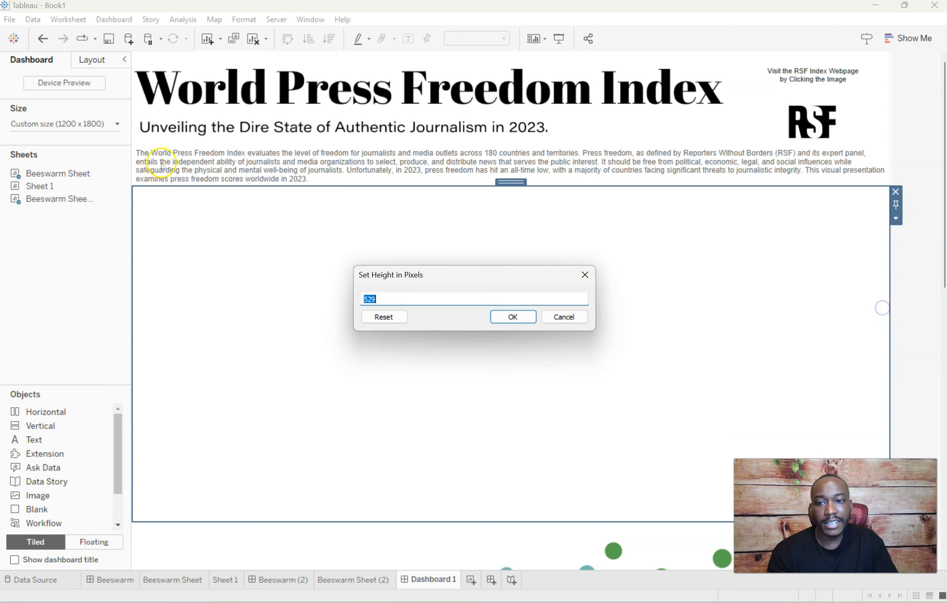
pyautogui.write('45')
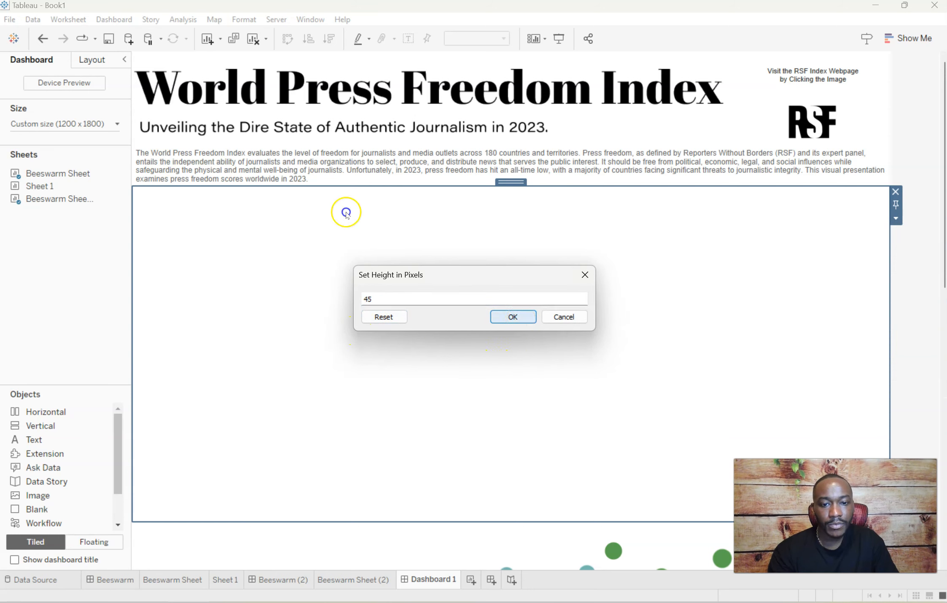
pyautogui.press('Return')
# - Add a text object in the horizontal container below the introductory paragraph, containing the copied "Press Freedom Index Scores in 2023" heading and subtitle
pyautogui.moveTo(59, 438); pyautogui.dragTo(201, 203)
pyautogui.hotkey('ctrl', 'v')
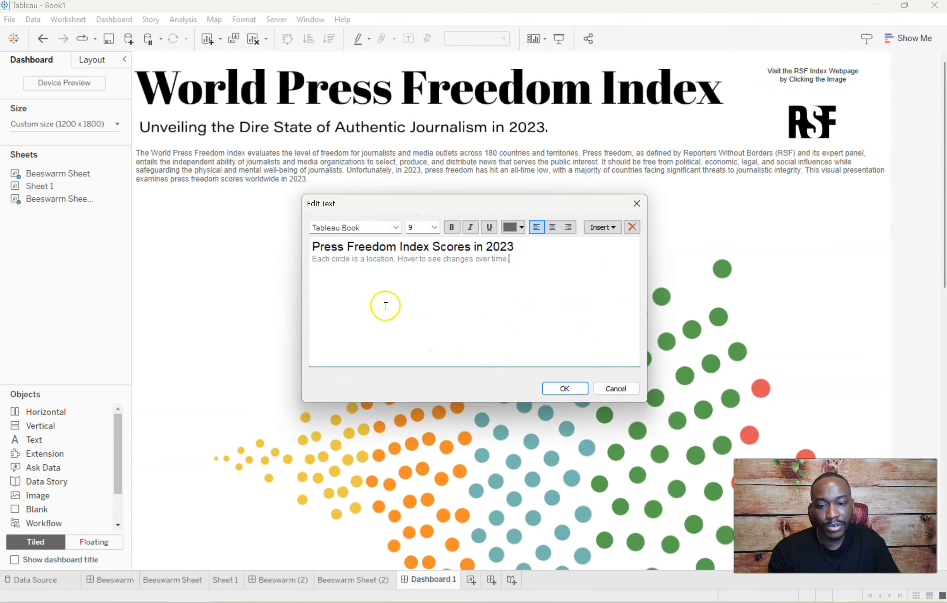
pyautogui.click(570, 388)
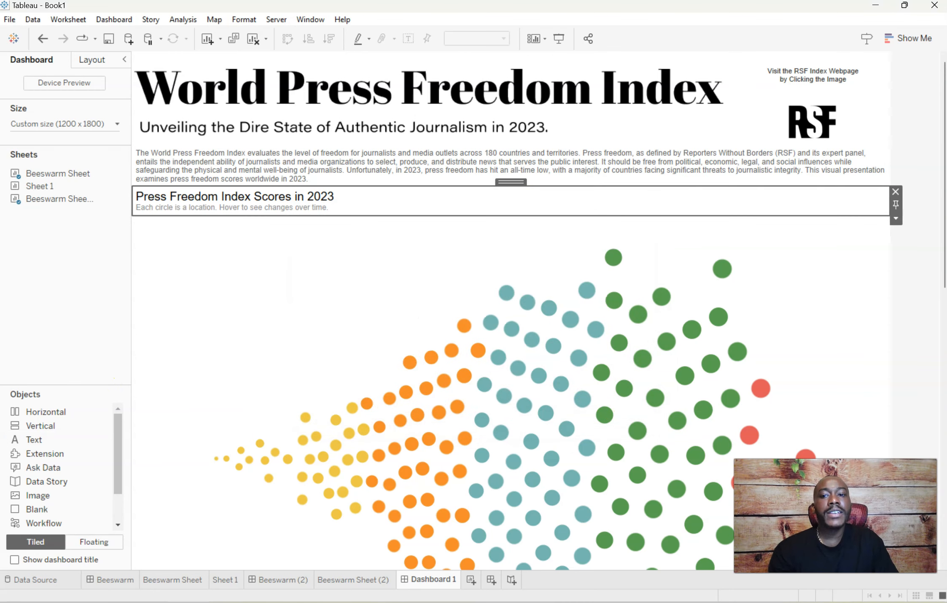
# - Examine the Highlight Country object beside the scores heading in the Press Freedom Index workbook, and move that window out of the way
pyautogui.moveTo(944, 105); pyautogui.dragTo(368, 59)
pyautogui.click(885, 289)
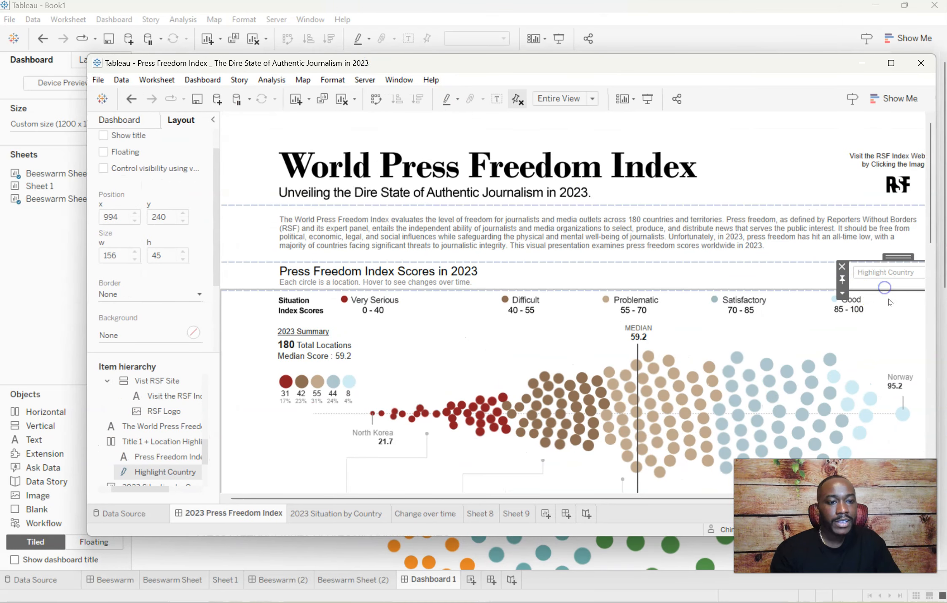
pyautogui.moveTo(604, 403)
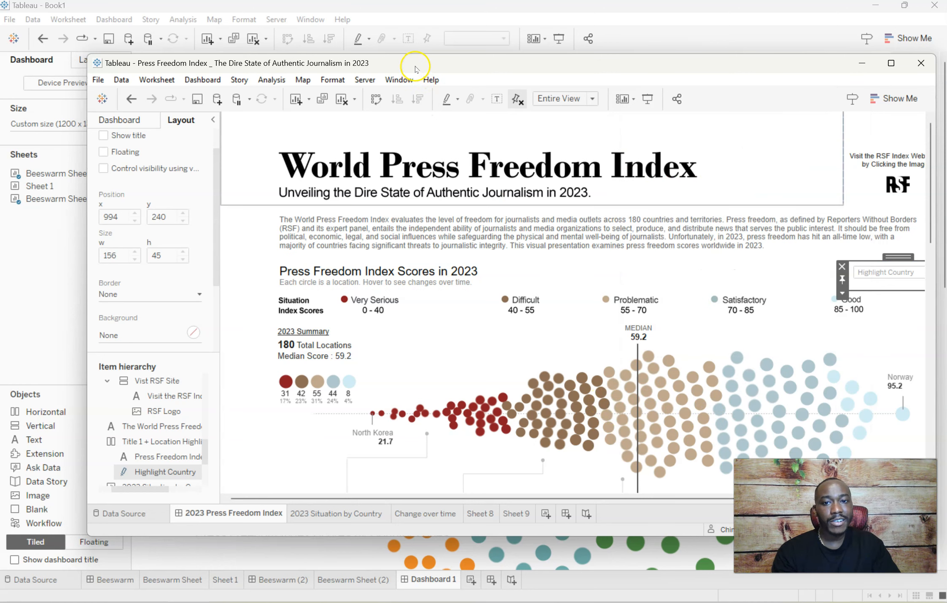
pyautogui.moveTo(415, 66); pyautogui.dragTo(945, 59)
# - From the upper beeswarm chart's sheet, add the Excel file "Freedom Press Index Cleaned" from the Desktop as a connection to the Beeswarm (3) data source
pyautogui.click(378, 266)
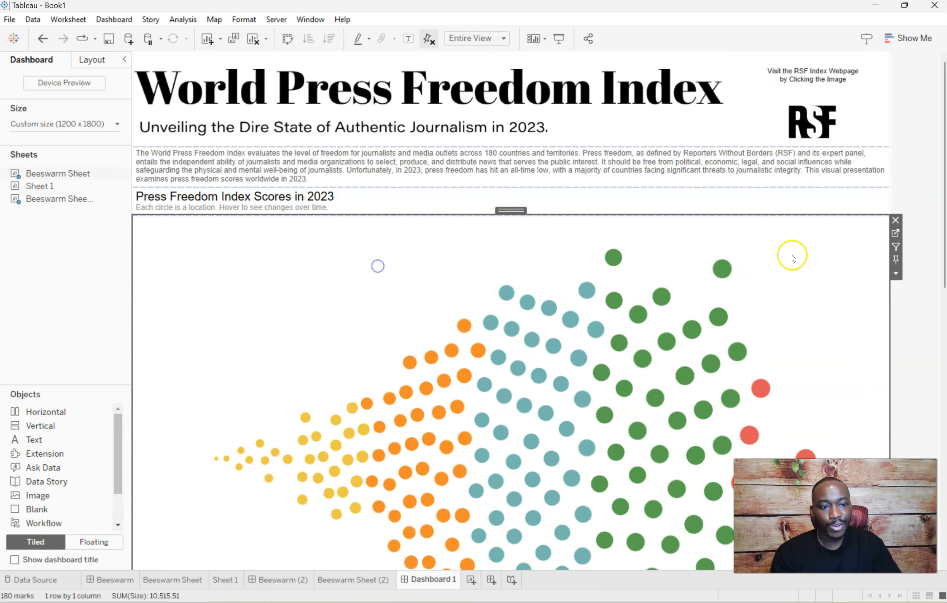
pyautogui.click(896, 233)
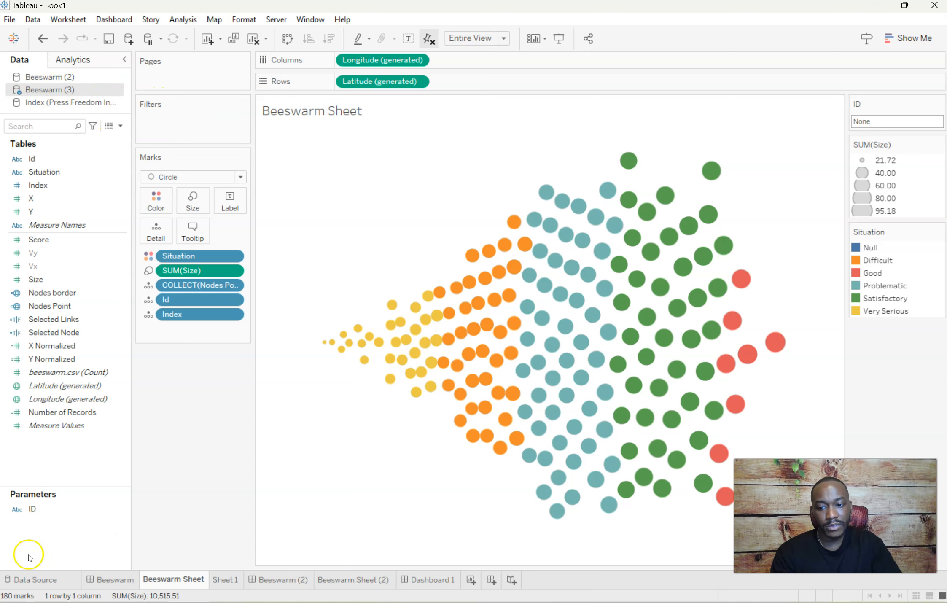
pyautogui.click(34, 581)
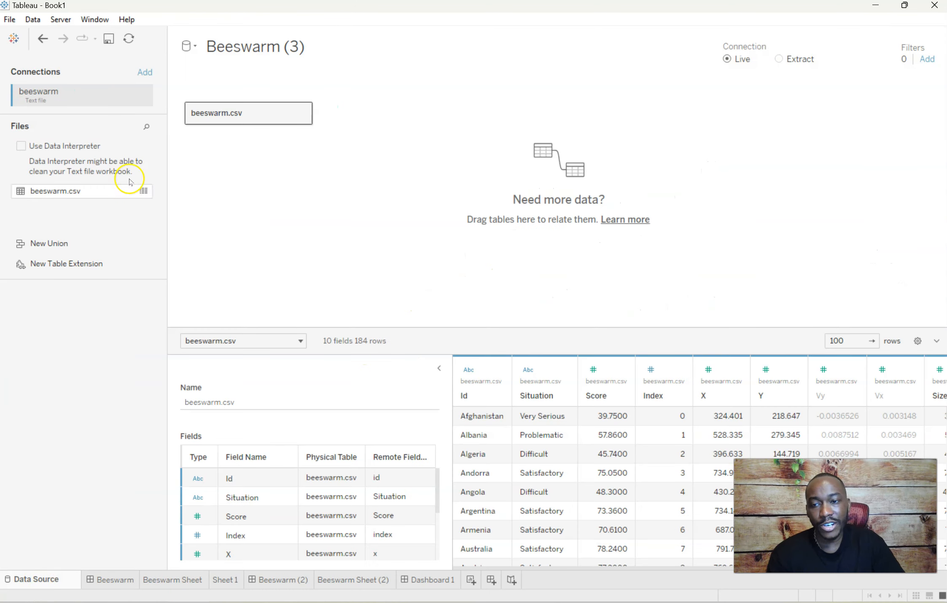
pyautogui.click(145, 72)
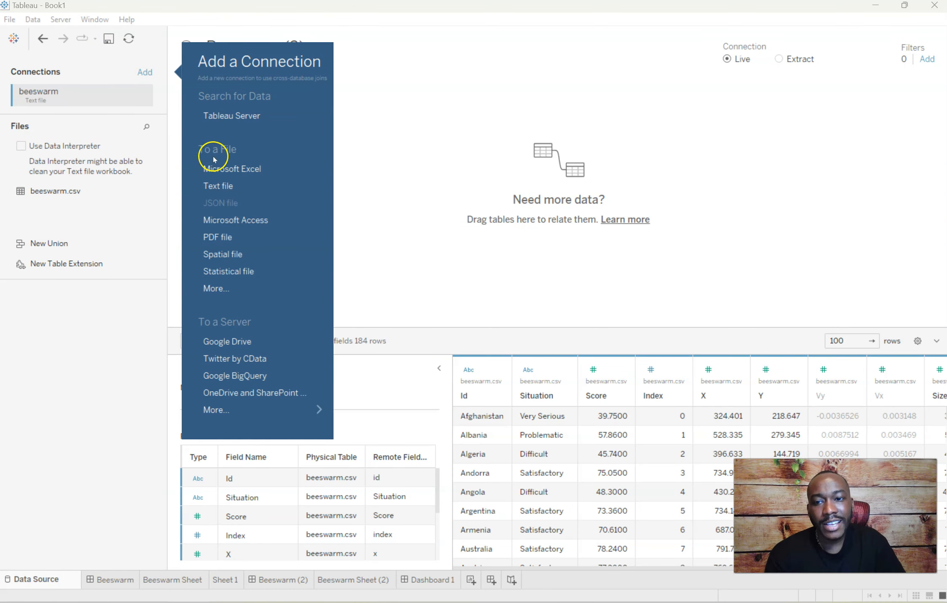
pyautogui.click(221, 168)
pyautogui.scroll(-3, 471, 240)
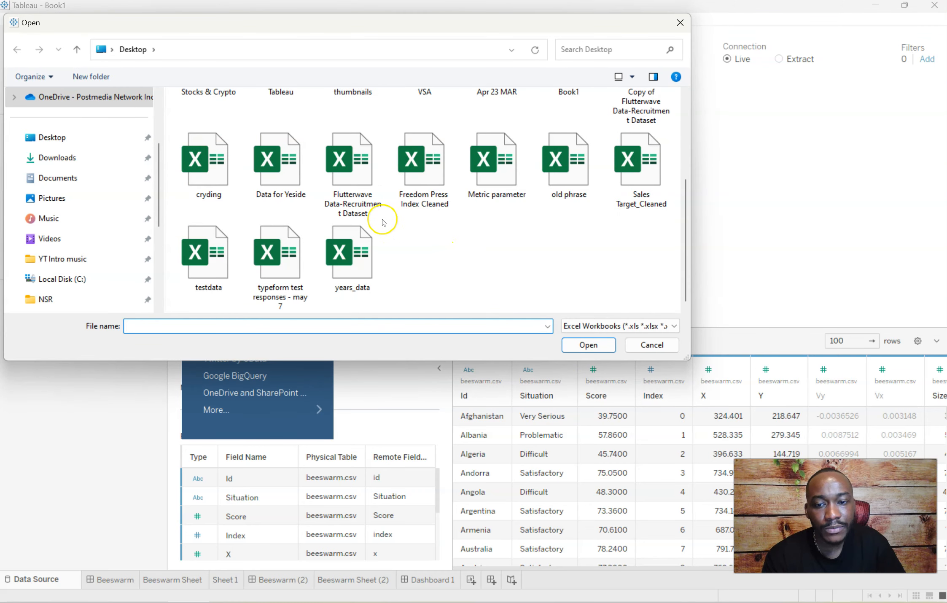
pyautogui.click(422, 164)
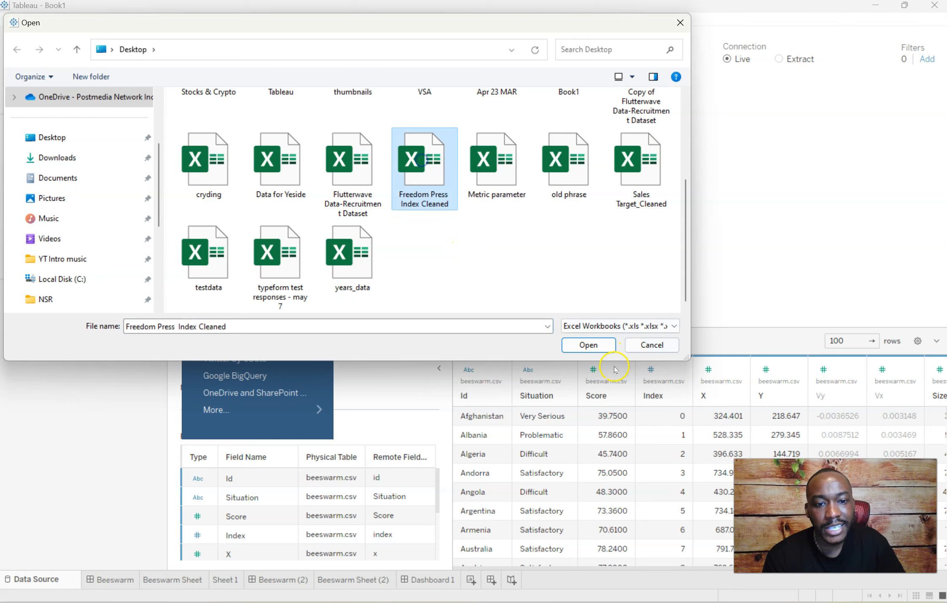
pyautogui.click(589, 345)
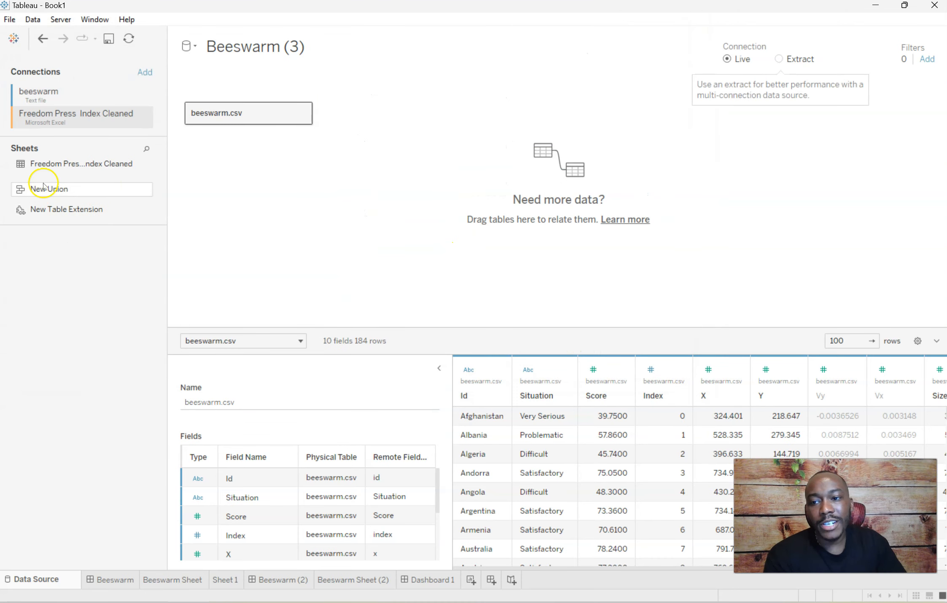
# - Relate the Freedom Press Index Cleaned table to beeswarm.csv by matching Id with Country1, and review both tables' data
pyautogui.moveTo(49, 169); pyautogui.dragTo(390, 110)
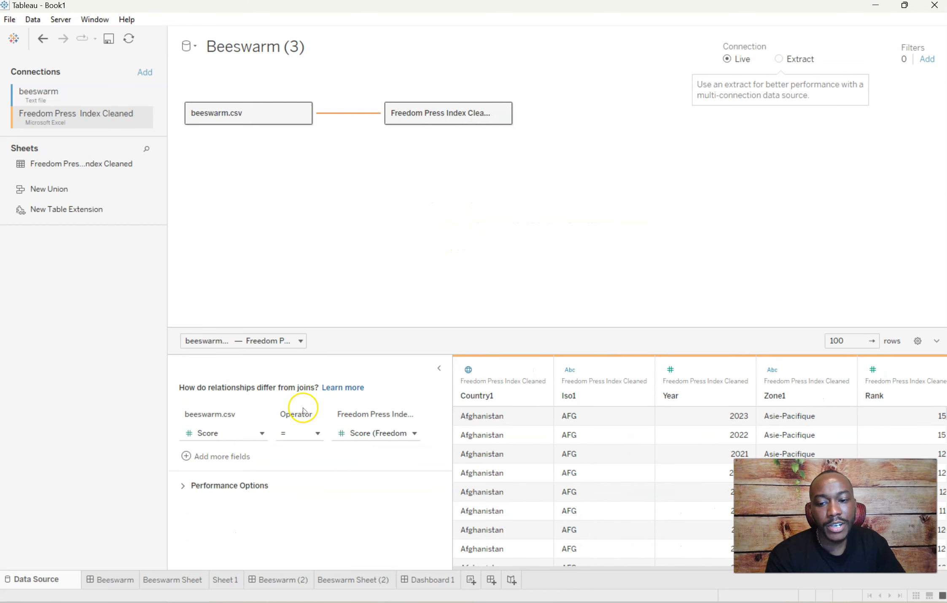
pyautogui.moveTo(361, 329); pyautogui.dragTo(378, 171)
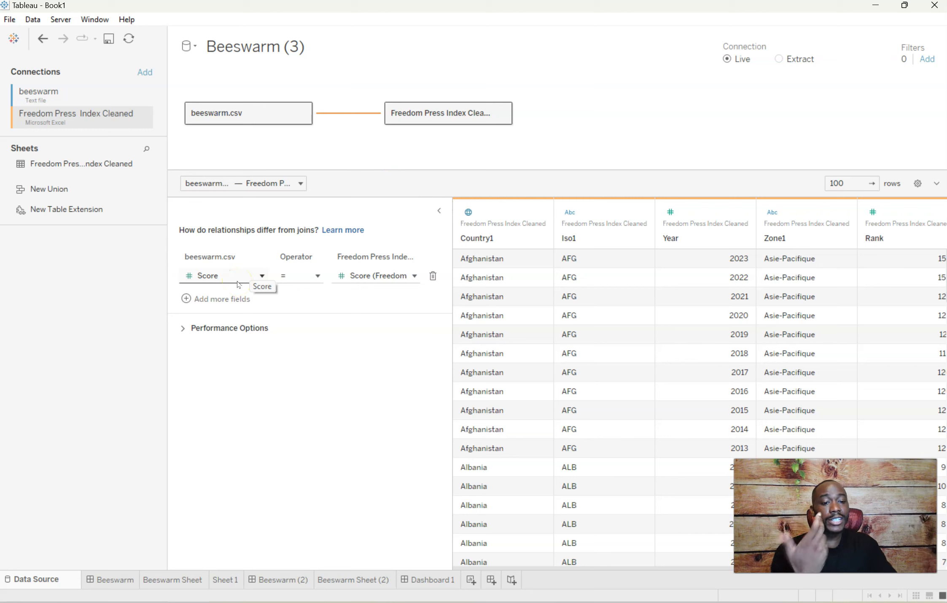
pyautogui.click(220, 274)
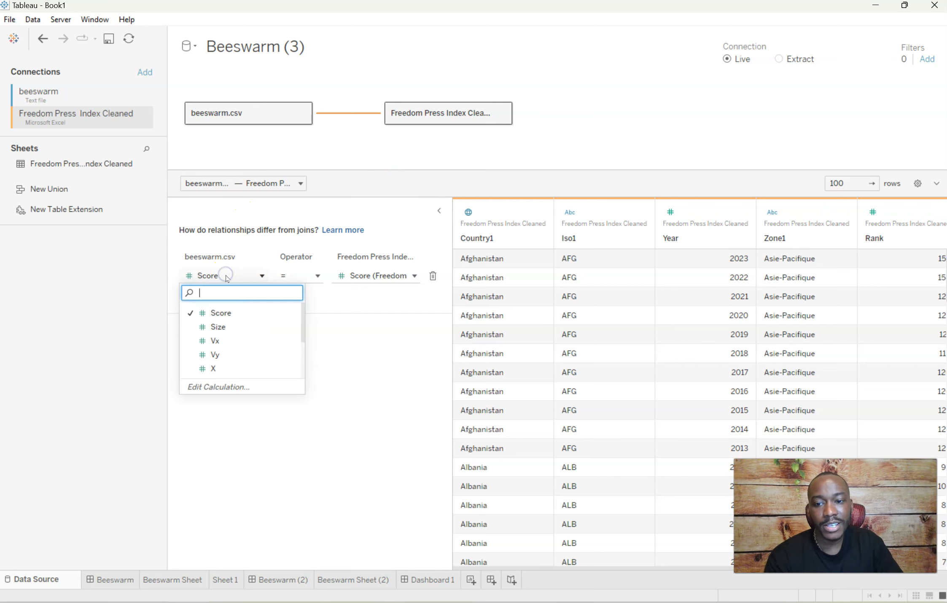
pyautogui.scroll(-3, 243, 359)
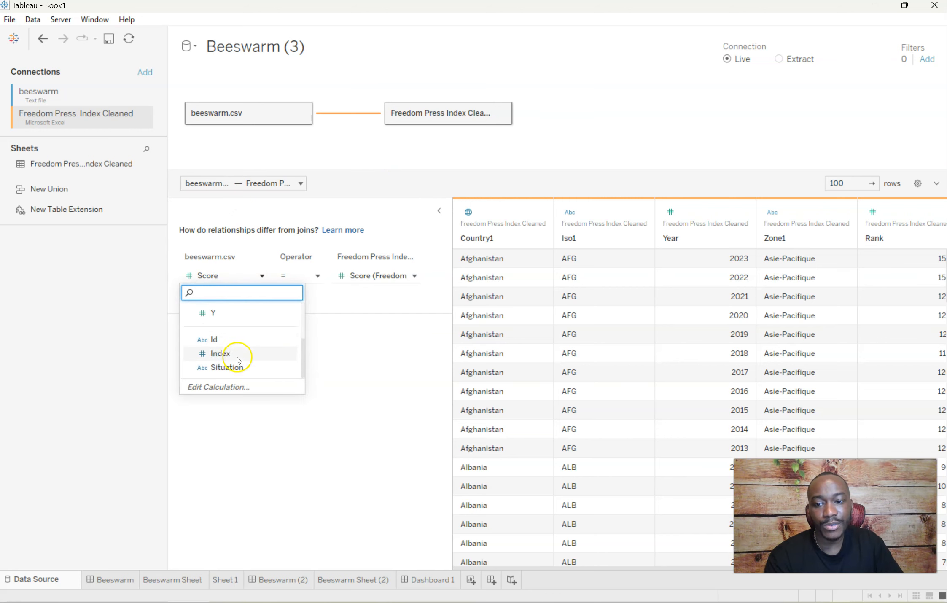
pyautogui.click(229, 337)
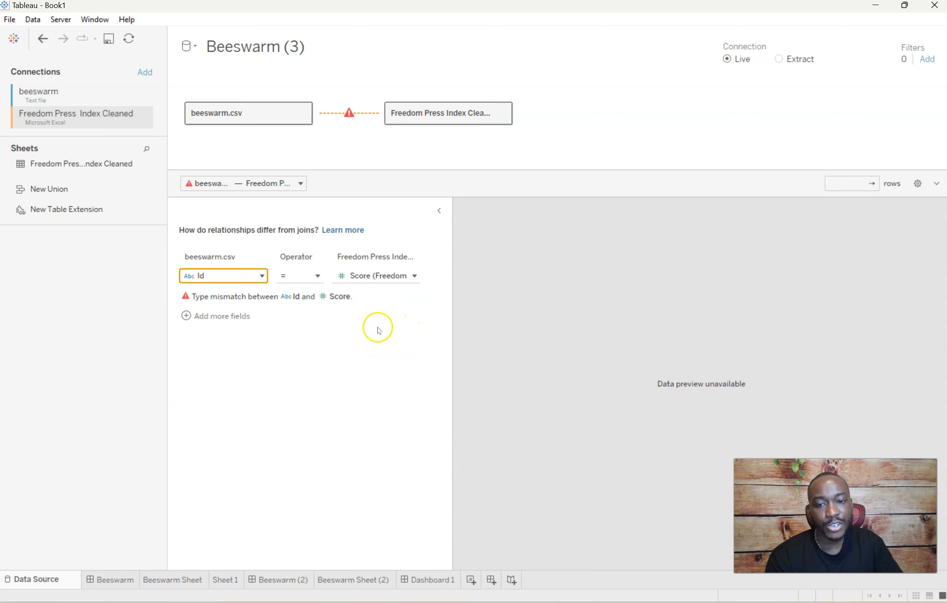
pyautogui.click(383, 279)
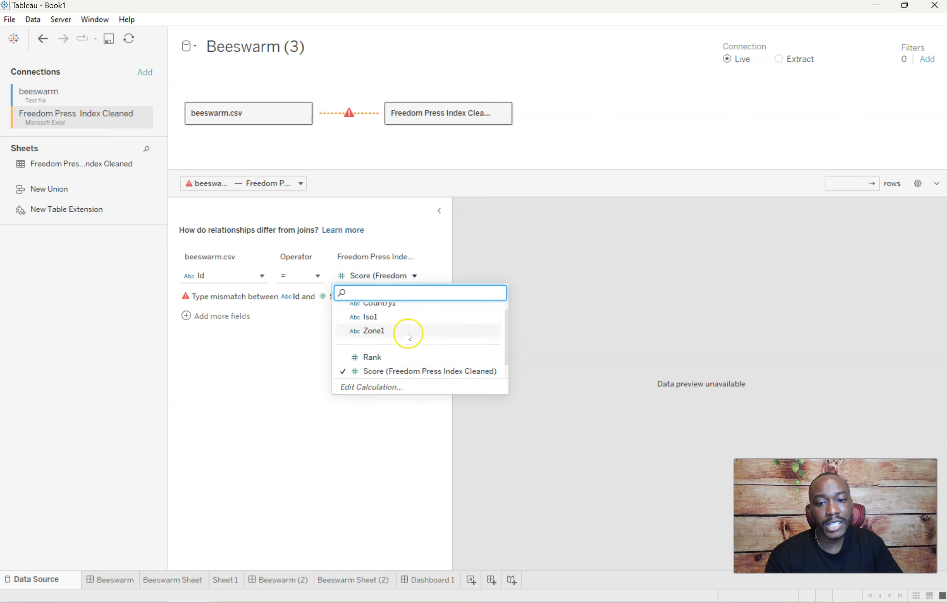
pyautogui.scroll(1, 403, 325)
pyautogui.click(392, 313)
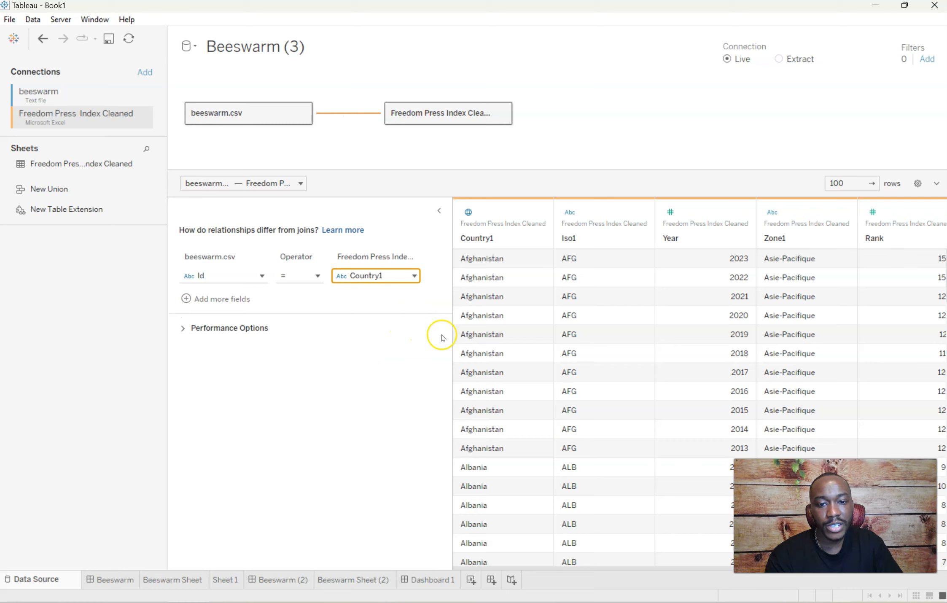
pyautogui.click(438, 212)
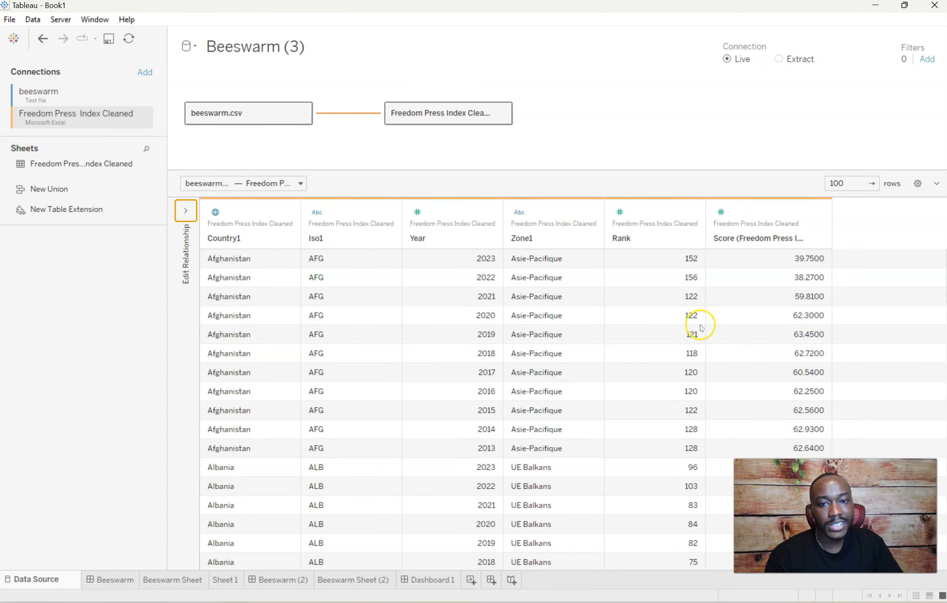
pyautogui.click(255, 112)
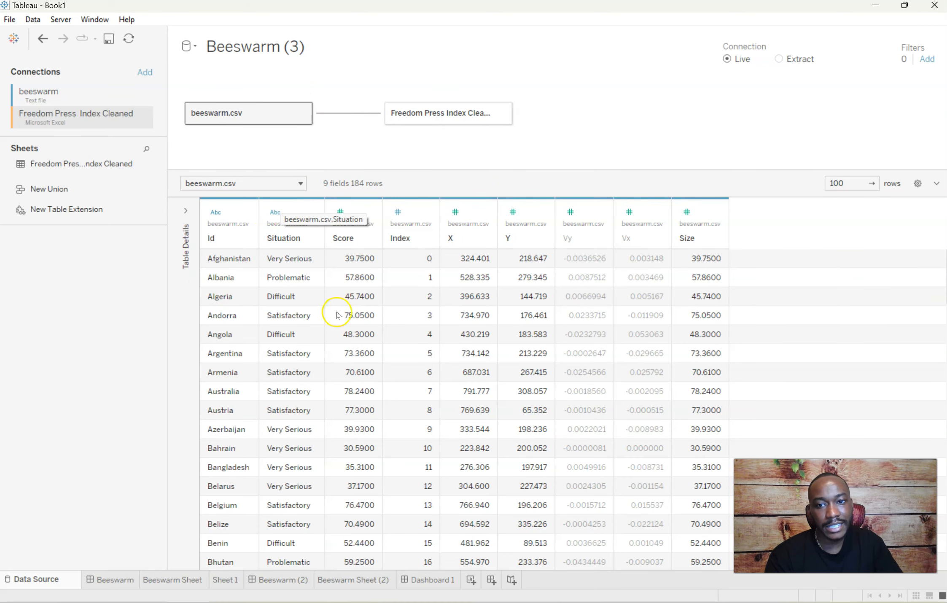
pyautogui.click(440, 110)
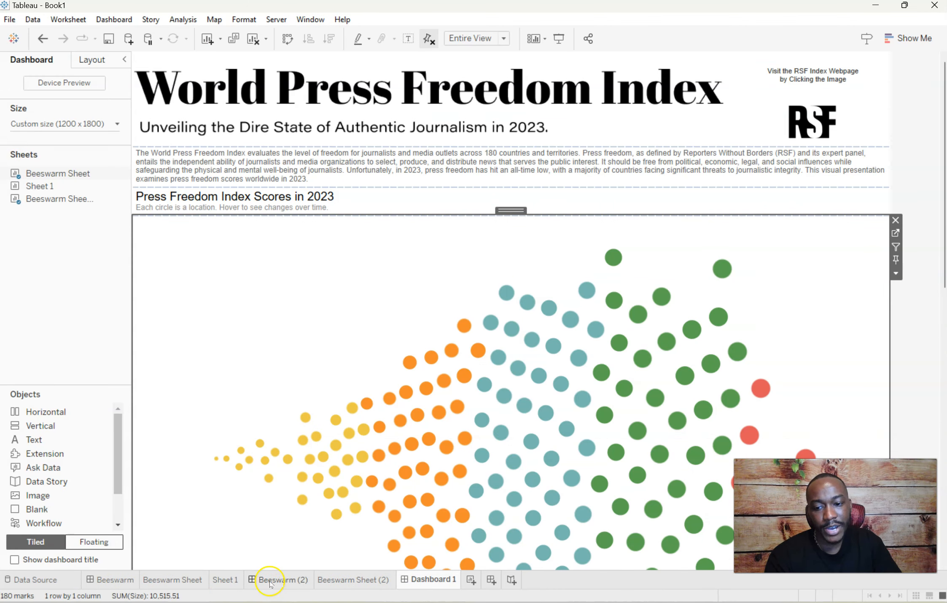
# - Delete the Beeswarm (2) and Beeswarm dashboards from Book1
pyautogui.click(270, 581)
pyautogui.rightClick(270, 581)
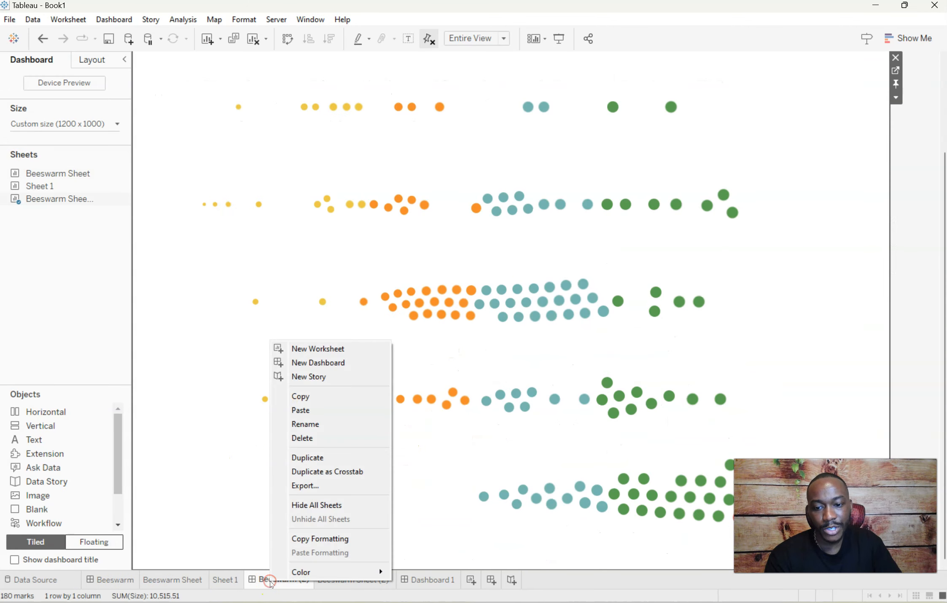
pyautogui.click(326, 439)
pyautogui.click(126, 577)
pyautogui.rightClick(125, 577)
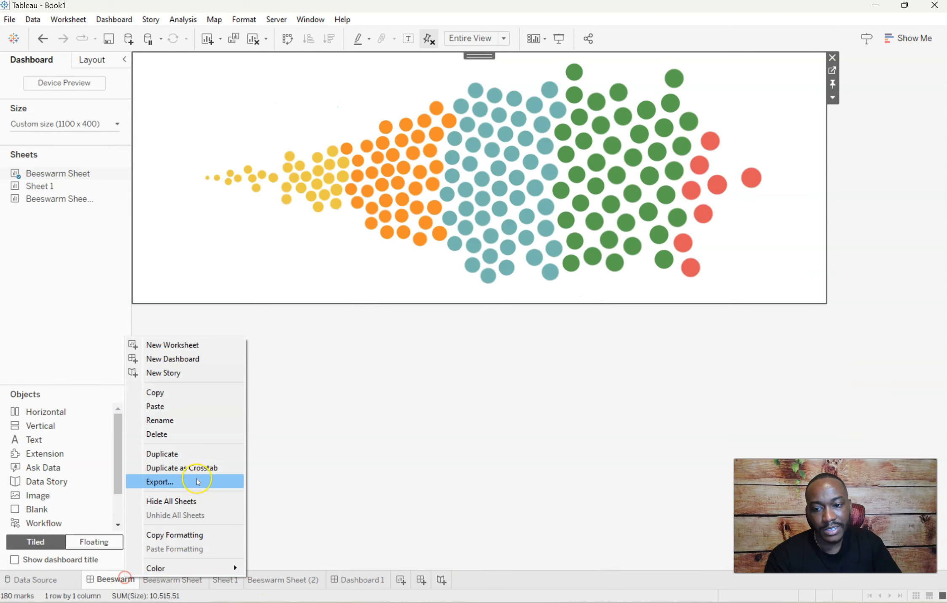
pyautogui.click(186, 434)
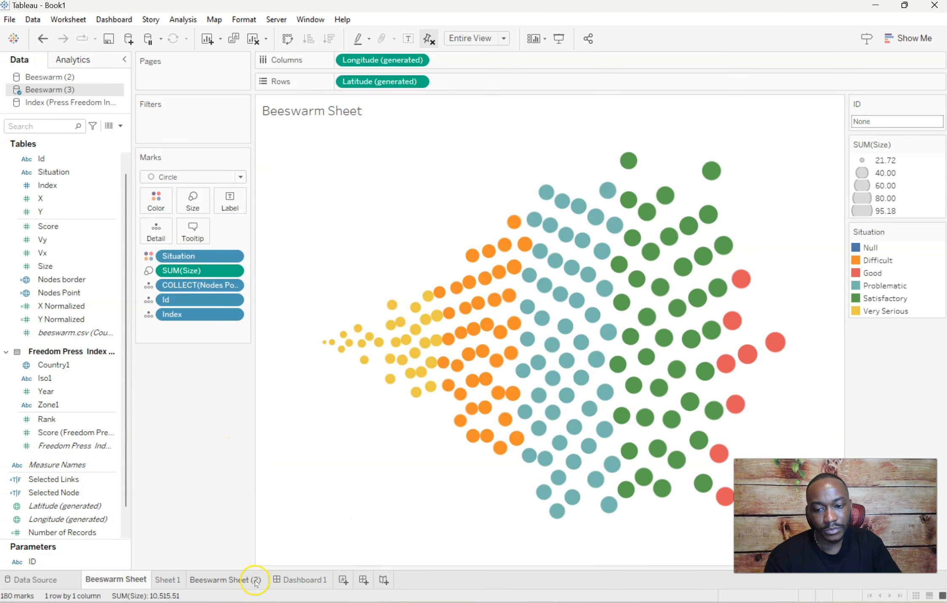
# - Go from Dashboard 1 to the upper chart's Beeswarm Sheet and rename the Country1 field to Country
pyautogui.click(300, 581)
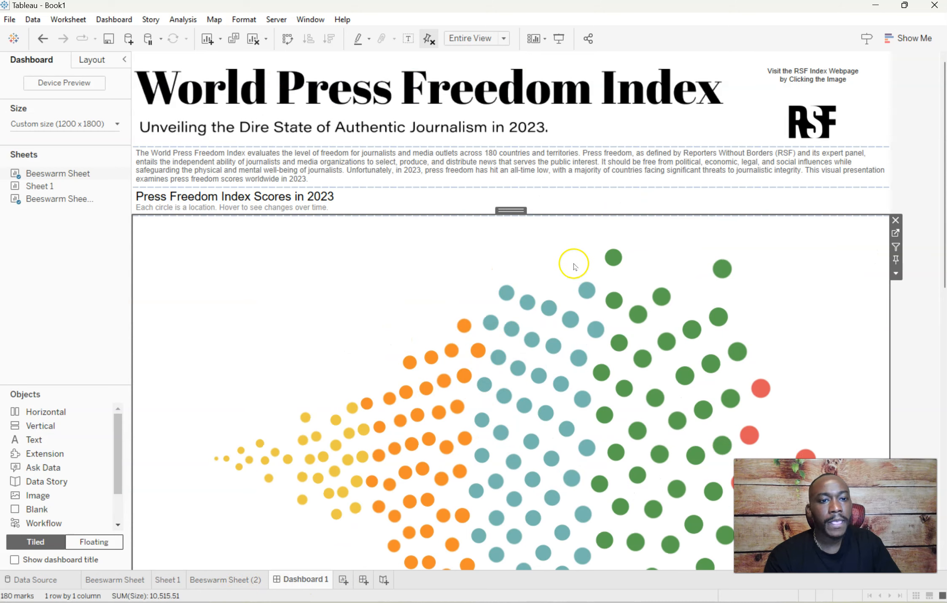
pyautogui.click(896, 233)
pyautogui.scroll(-1, 73, 226)
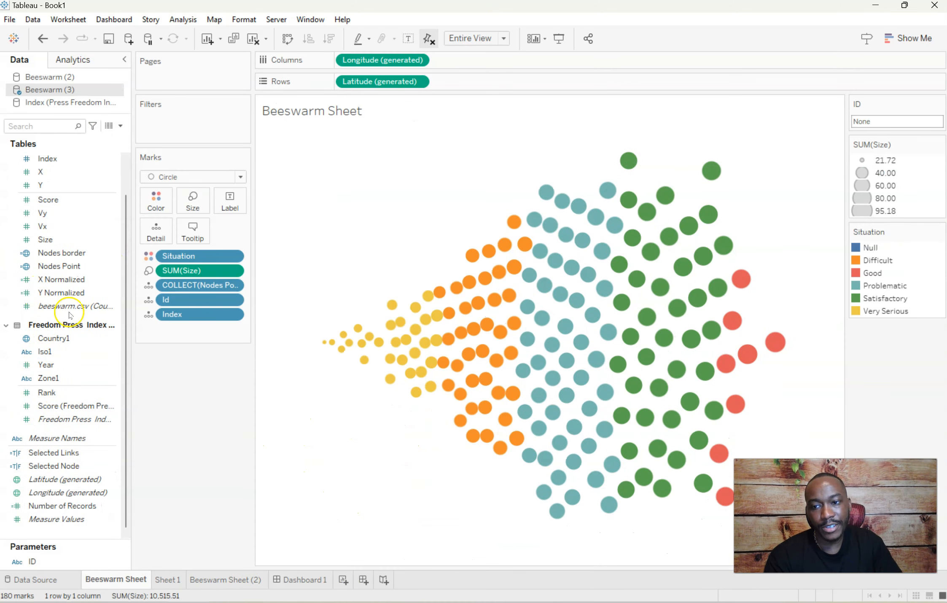
pyautogui.scroll(1, 40, 265)
pyautogui.scroll(-1, 81, 415)
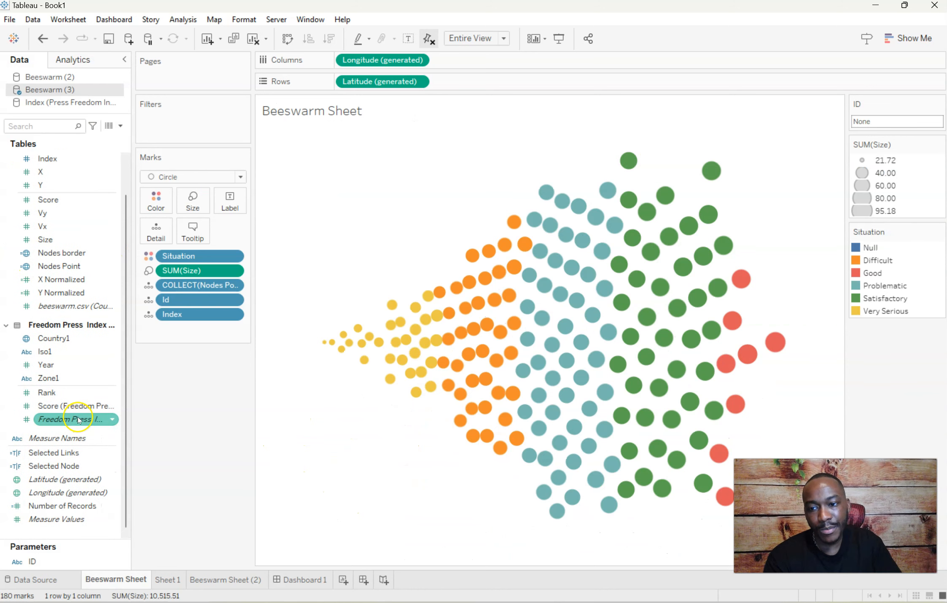
pyautogui.rightClick(64, 337)
pyautogui.click(142, 395)
pyautogui.click(98, 340)
pyautogui.press('Return')
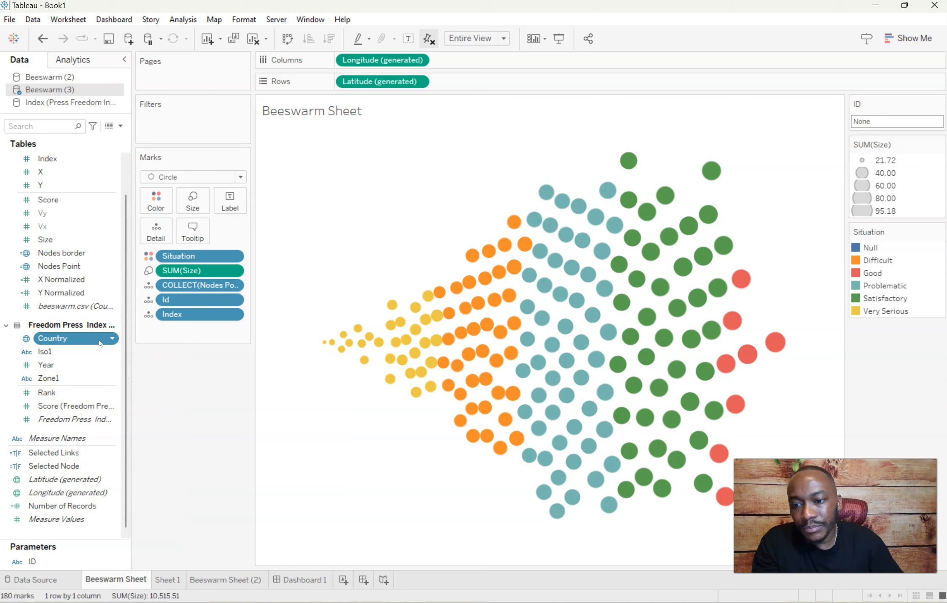
# - Rename the Iso1 field to Iso and the Zone1 field to Zone in the Freedom Press Index table
pyautogui.rightClick(76, 354)
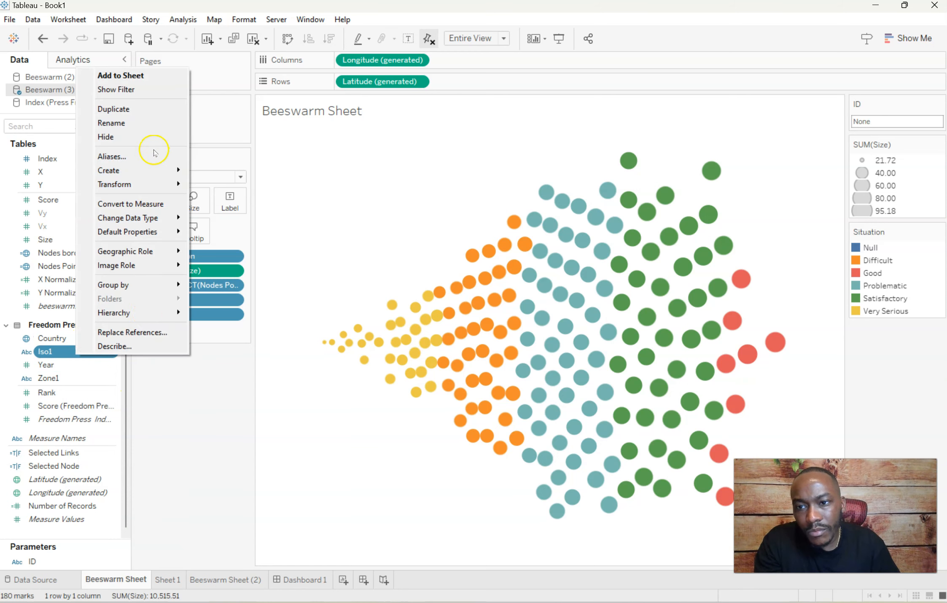
pyautogui.click(144, 122)
pyautogui.click(83, 353)
pyautogui.press('BackSpace')
pyautogui.press('Return')
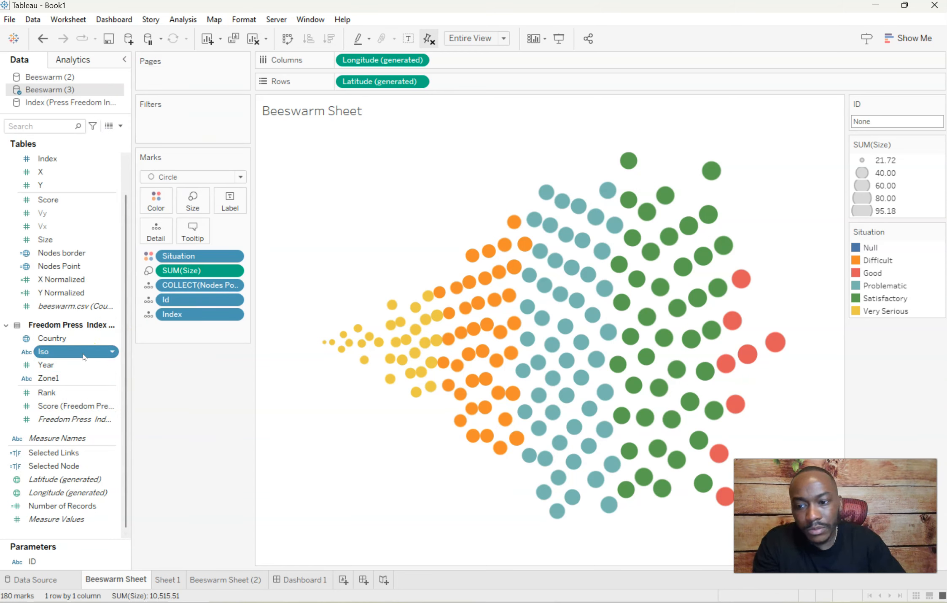
pyautogui.rightClick(78, 376)
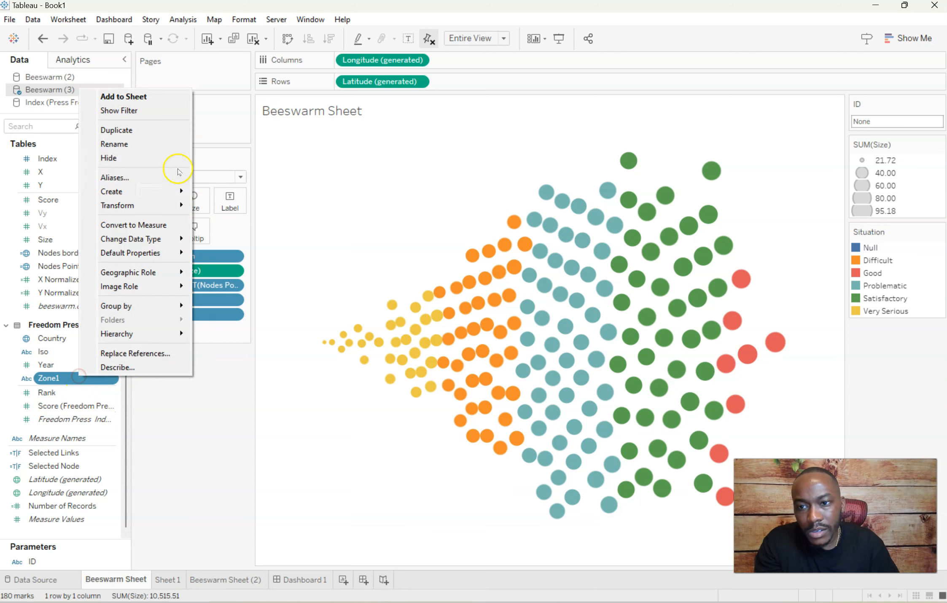
pyautogui.click(151, 142)
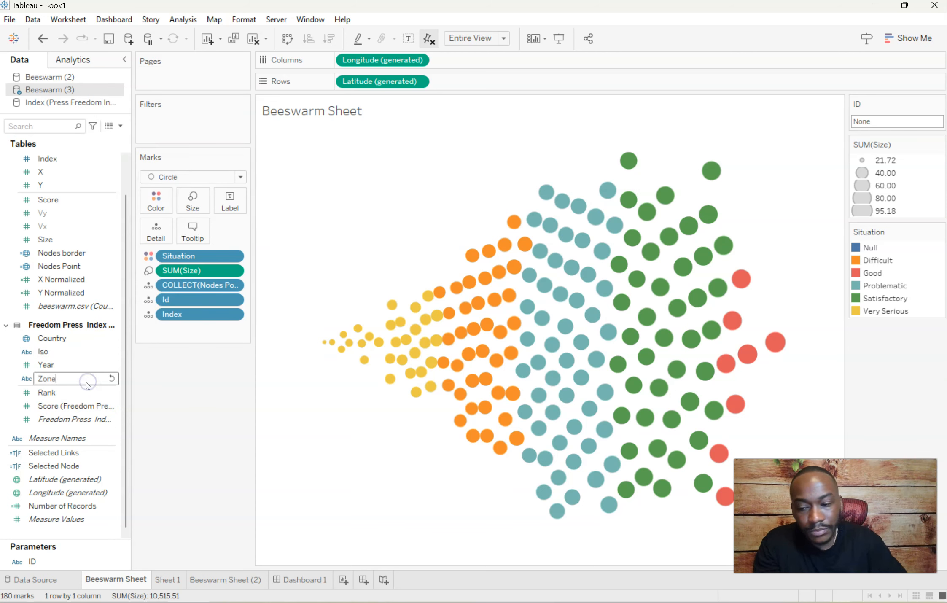
pyautogui.click(144, 412)
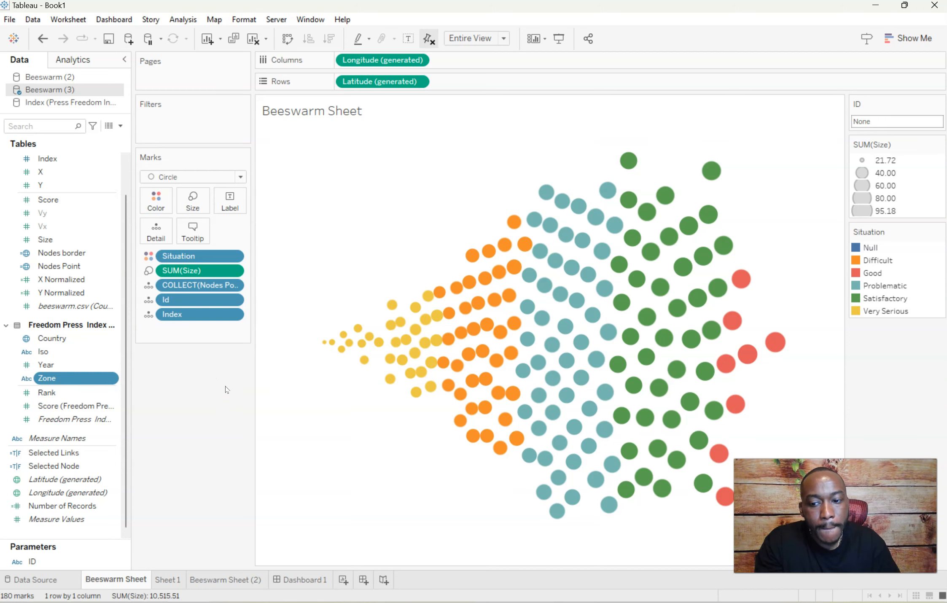
pyautogui.click(287, 578)
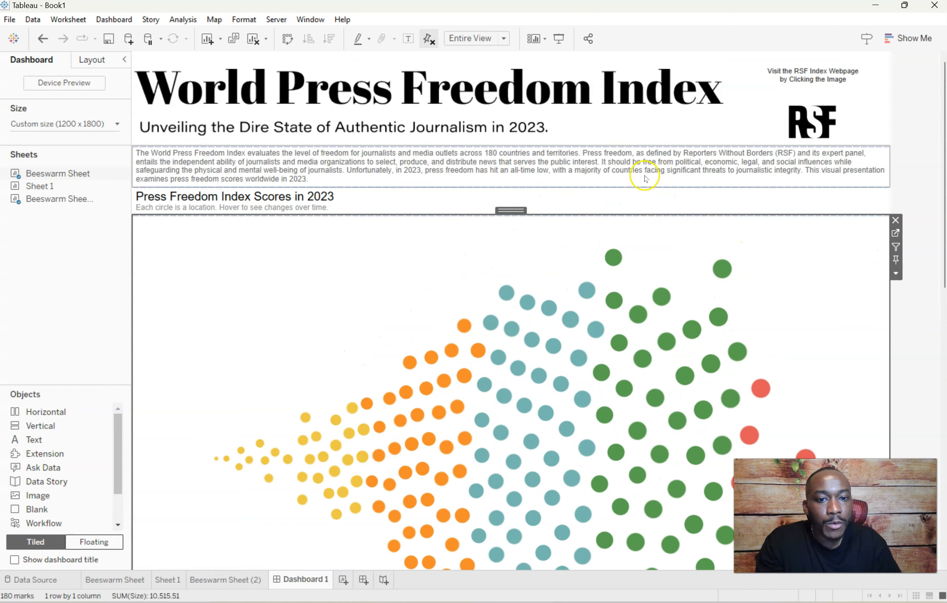
pyautogui.click(182, 20)
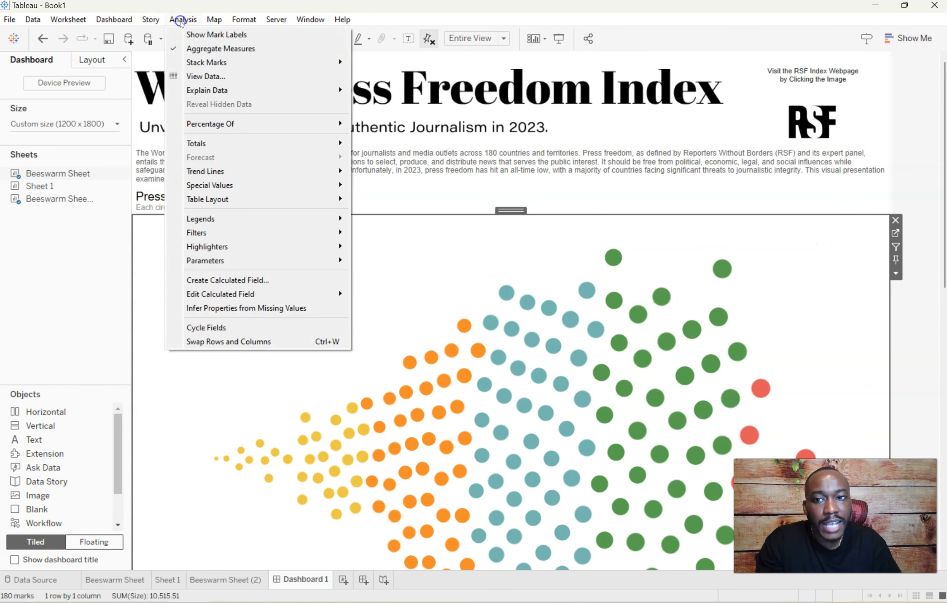
pyautogui.click(256, 247)
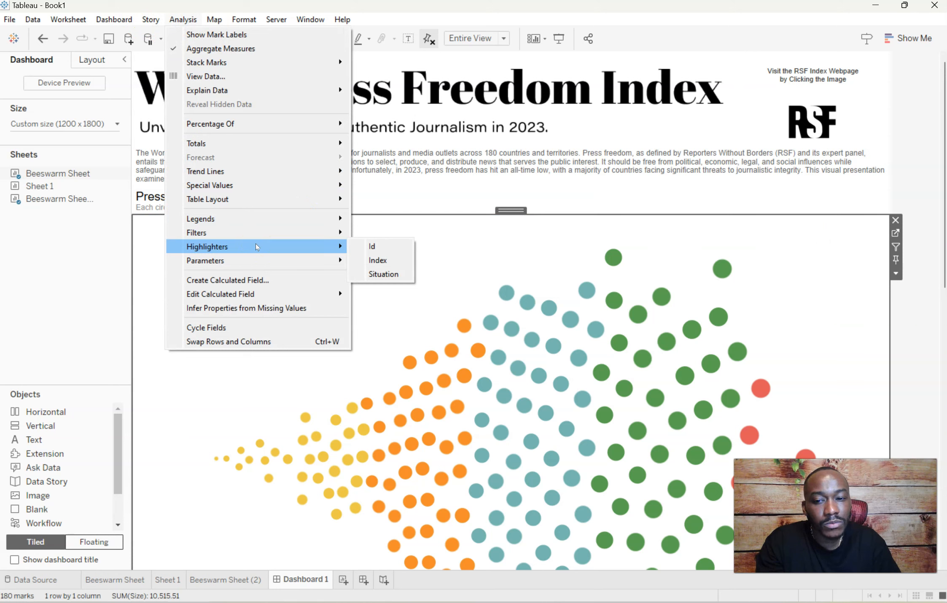
pyautogui.click(806, 277)
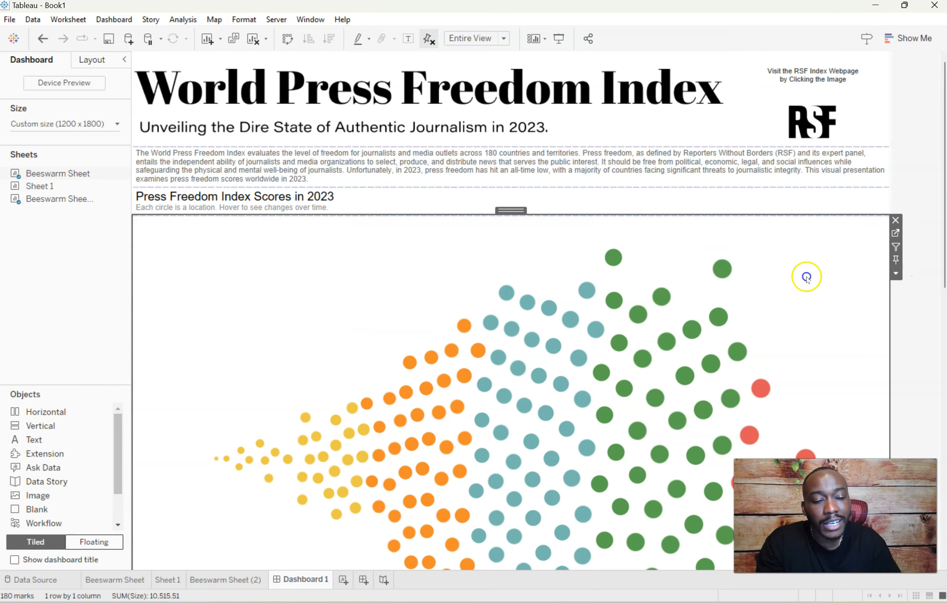
pyautogui.click(896, 234)
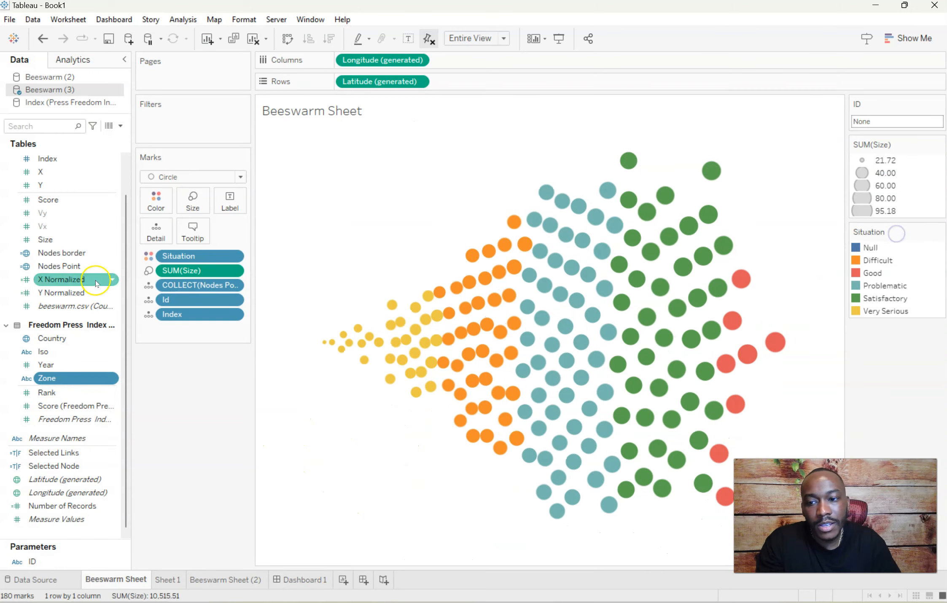
# - Add Country to the Beeswarm Sheet's Detail marks and show the Country highlighter for that chart on Dashboard 1
pyautogui.moveTo(51, 338); pyautogui.dragTo(156, 232)
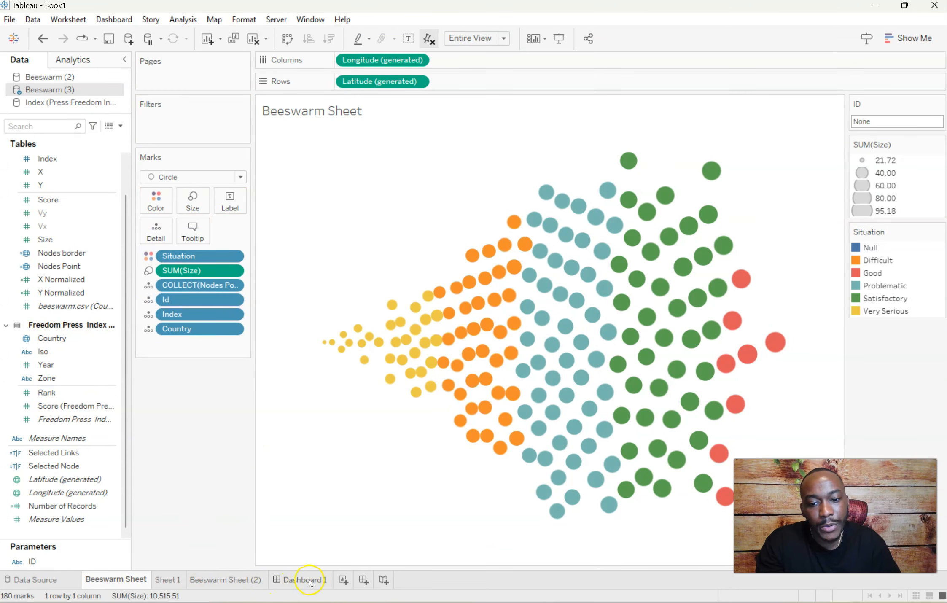
pyautogui.click(309, 581)
pyautogui.click(184, 19)
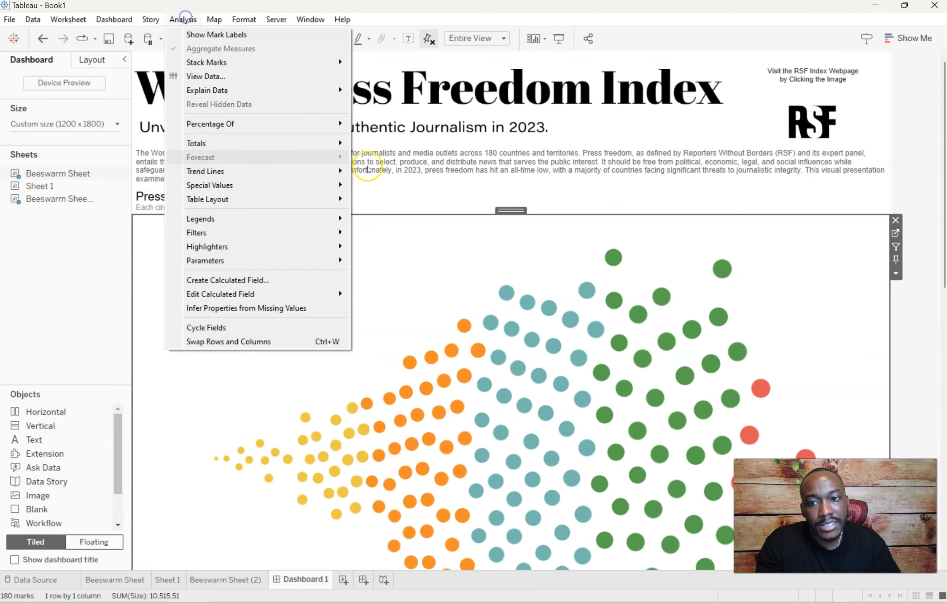
pyautogui.moveTo(254, 246)
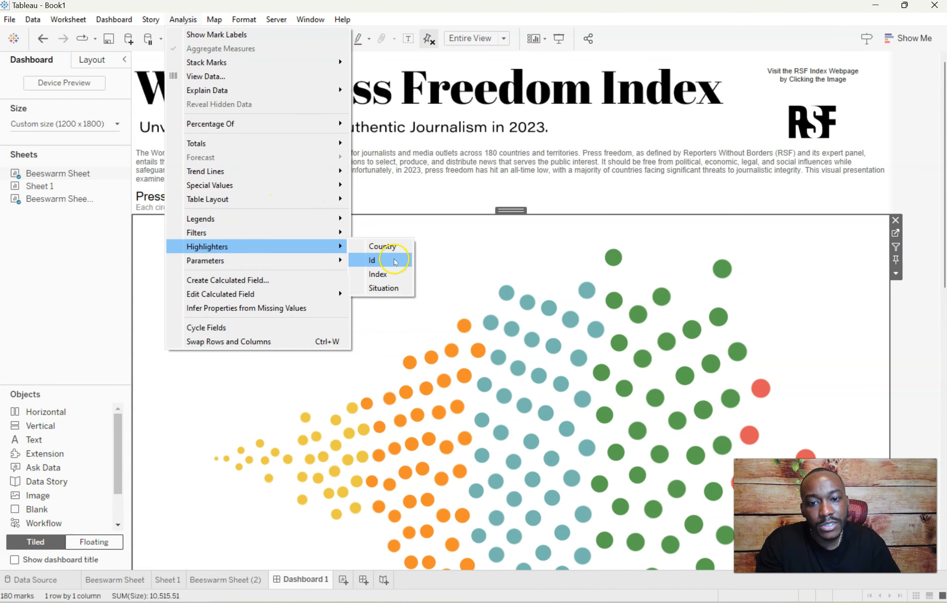
pyautogui.click(383, 246)
# - Look through Dashboard 1's item hierarchy, including the section heading's horizontal container, for the container holding the Highlight Country control
pyautogui.click(876, 66)
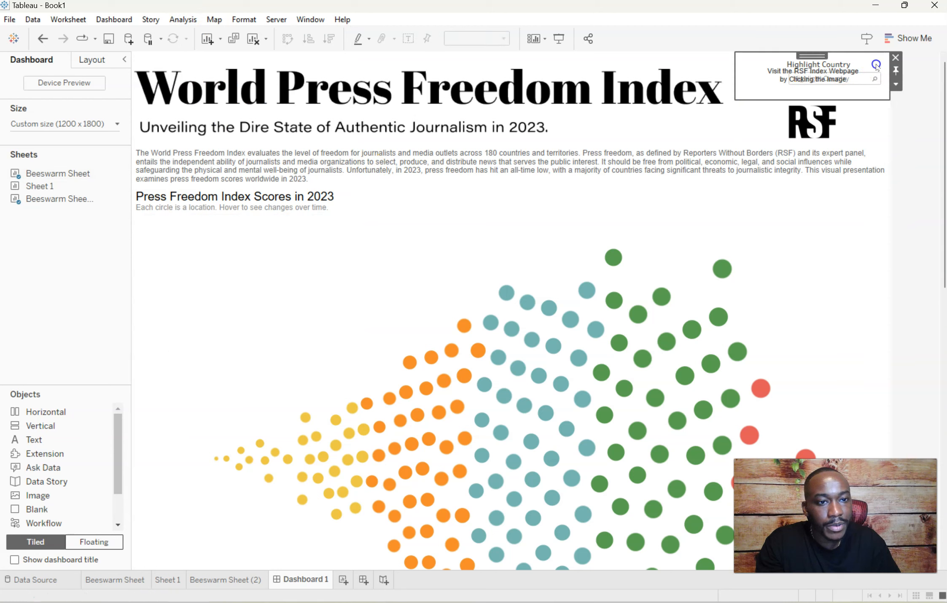
pyautogui.moveTo(817, 54)
pyautogui.mouseDown()
pyautogui.moveTo(815, 162)
pyautogui.moveTo(822, 91)
pyautogui.mouseUp()
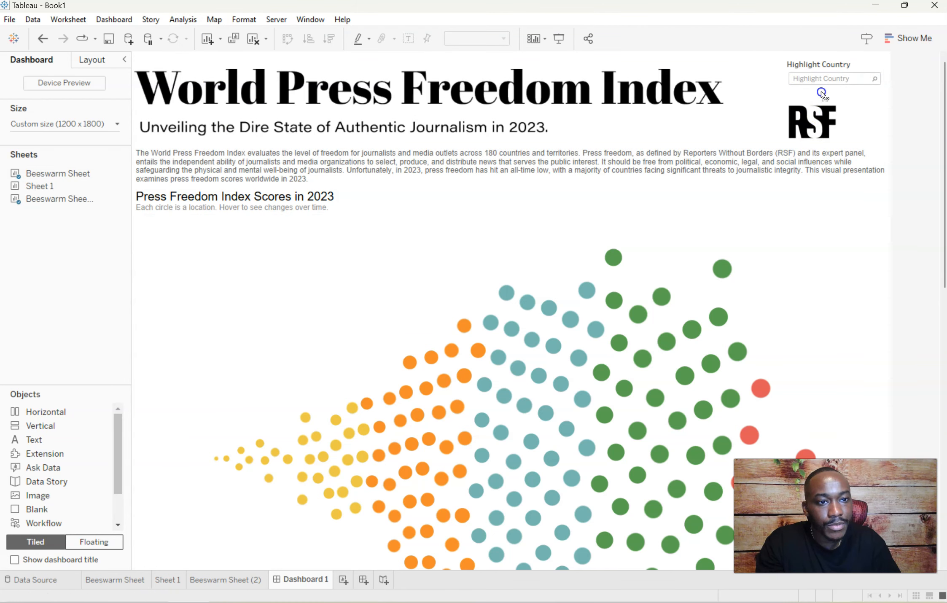
pyautogui.click(87, 59)
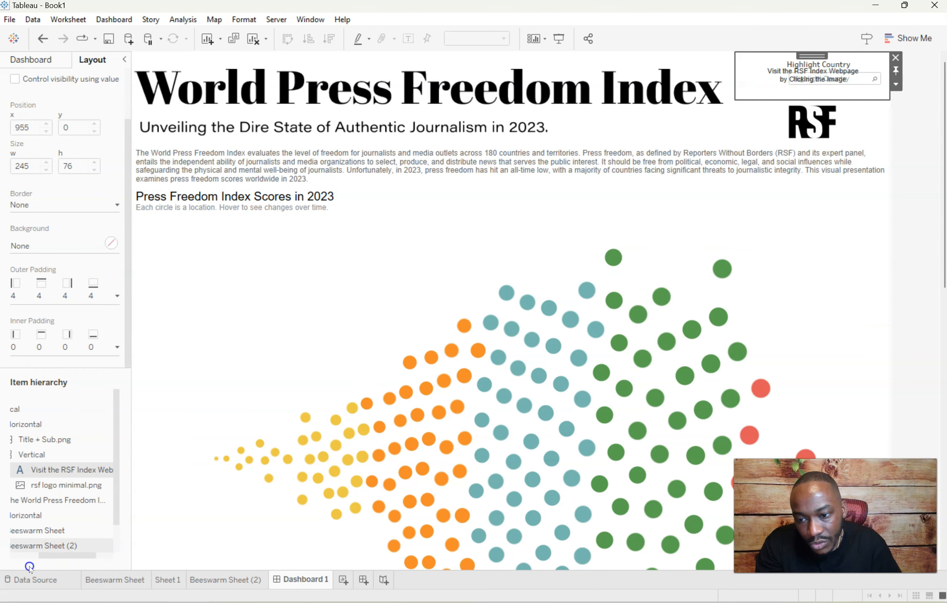
pyautogui.moveTo(58, 557); pyautogui.dragTo(32, 557)
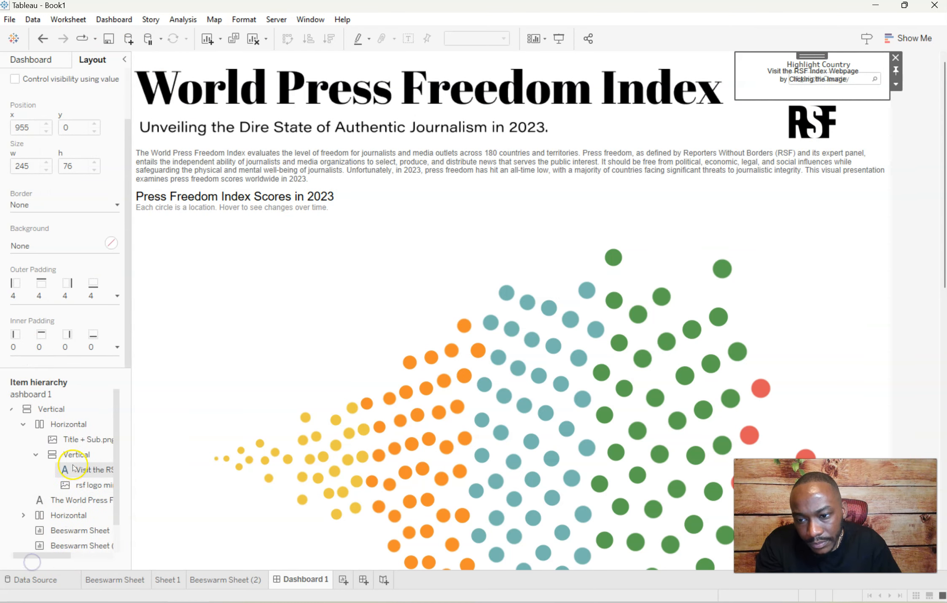
pyautogui.scroll(-1, 63, 544)
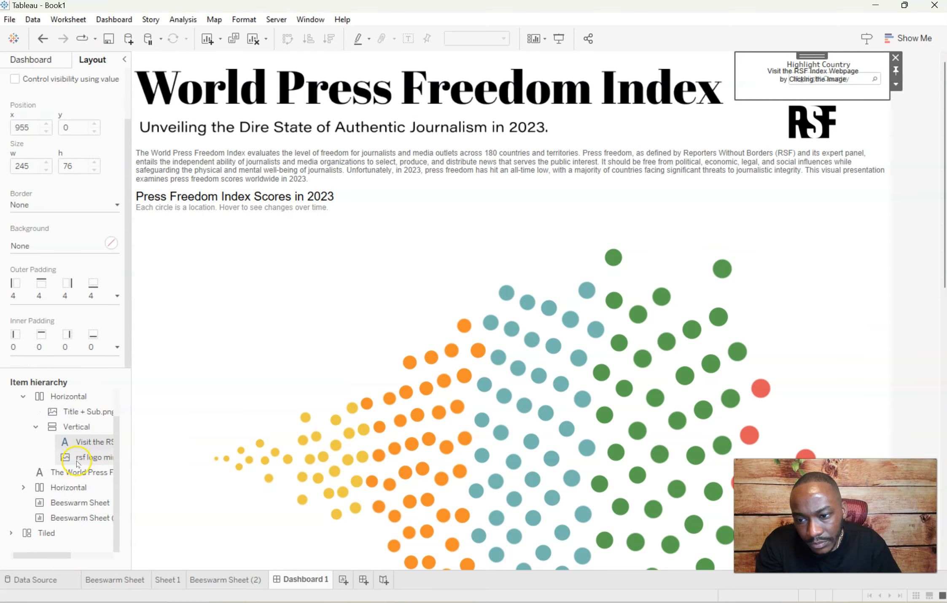
pyautogui.click(24, 487)
pyautogui.click(87, 503)
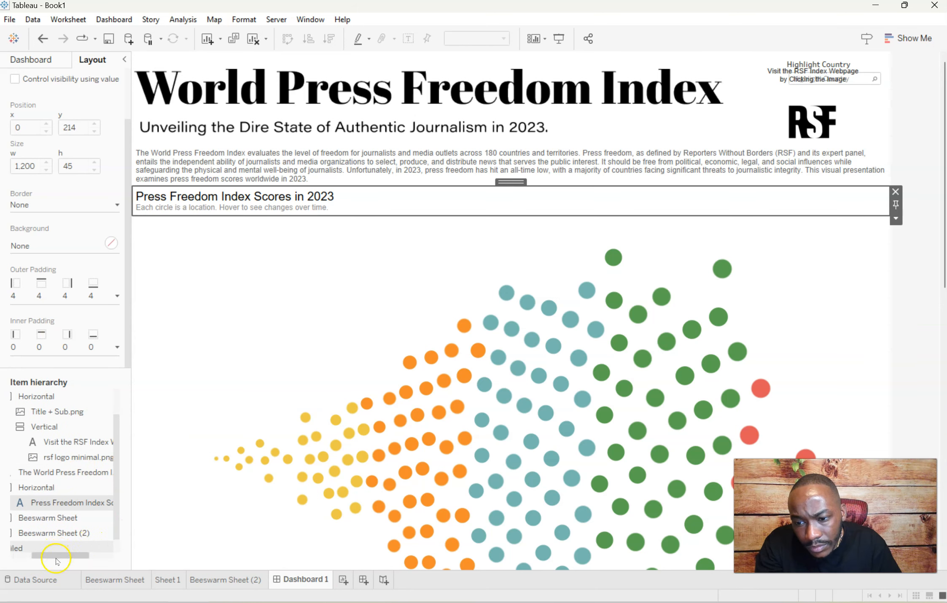
pyautogui.moveTo(56, 561); pyautogui.dragTo(23, 556)
# - Make the vertical container holding the Highlight Country control, nested in the Tiled layout, floating
pyautogui.scroll(-1, 19, 557)
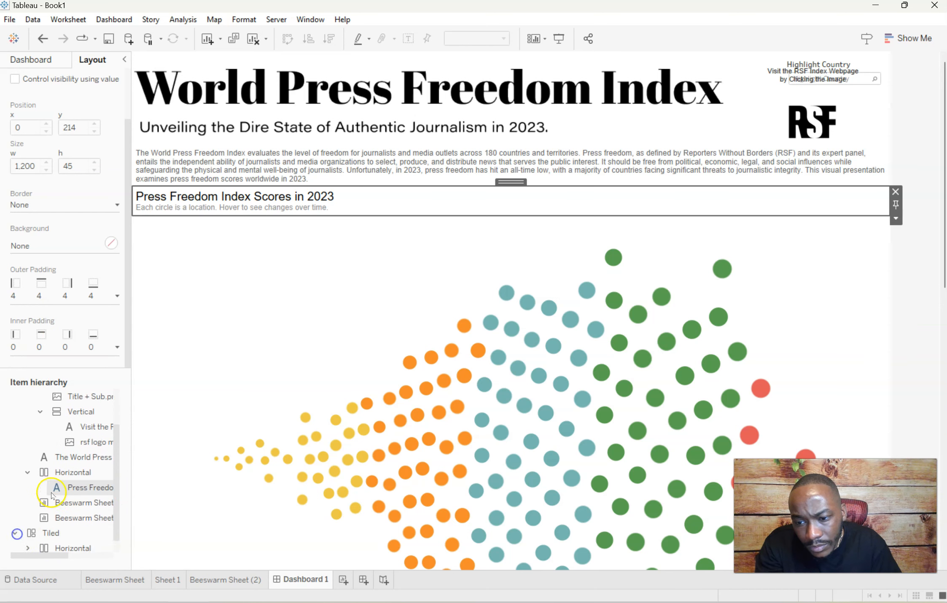
pyautogui.scroll(-3, 63, 527)
pyautogui.click(79, 532)
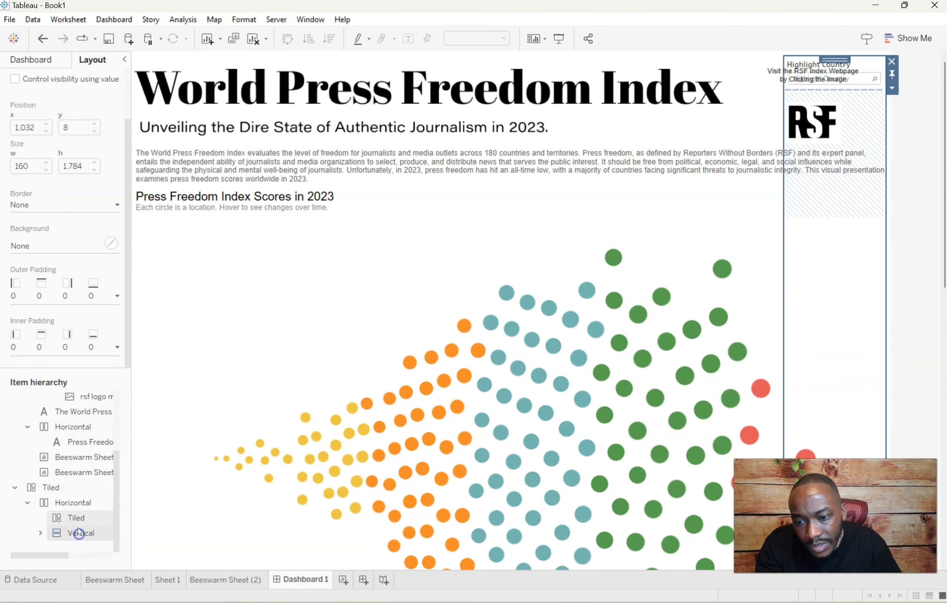
pyautogui.click(64, 487)
pyautogui.click(81, 533)
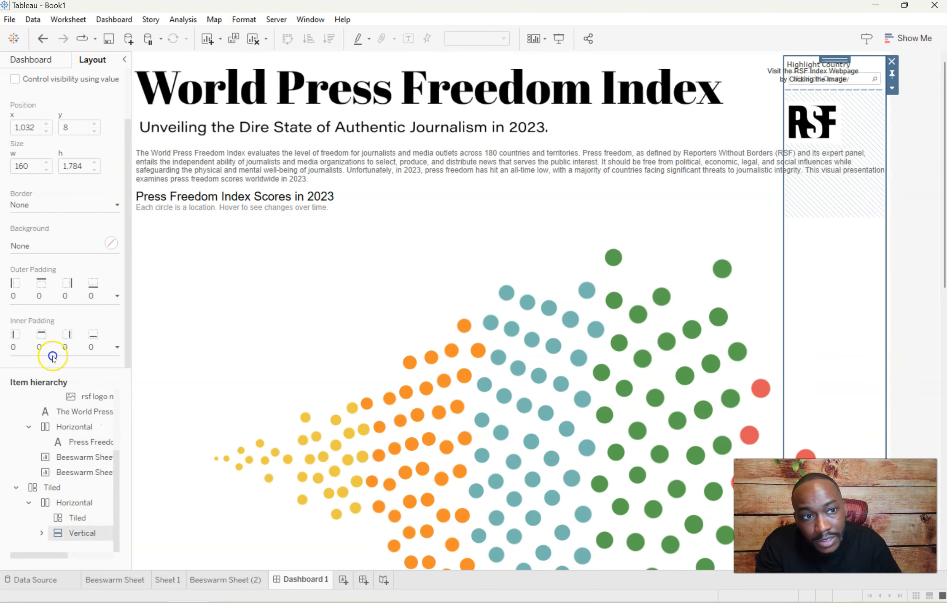
pyautogui.click(893, 89)
pyautogui.click(868, 154)
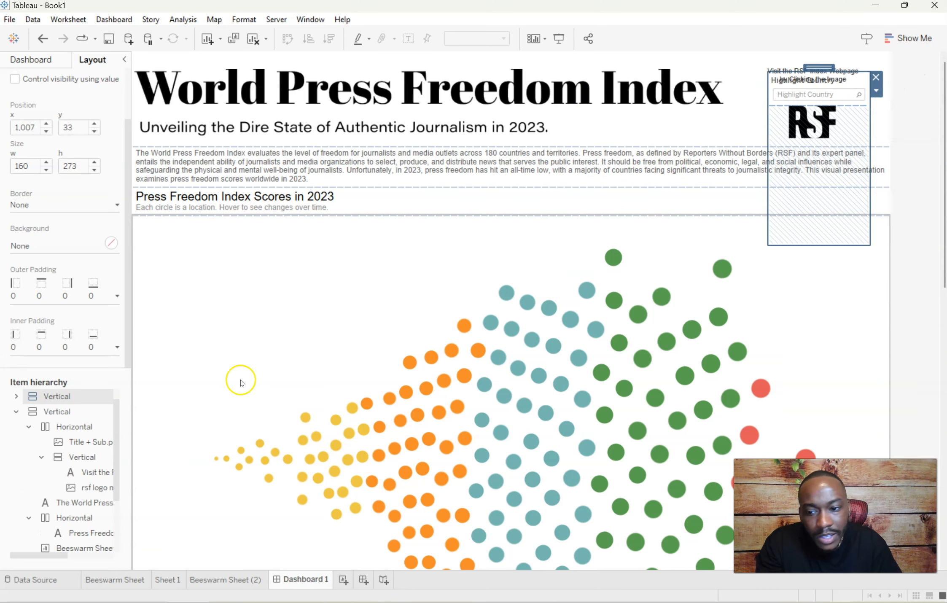
# - Delete the leftover Tiled container and its contents from Dashboard 1
pyautogui.scroll(-3, 63, 522)
pyautogui.click(61, 502)
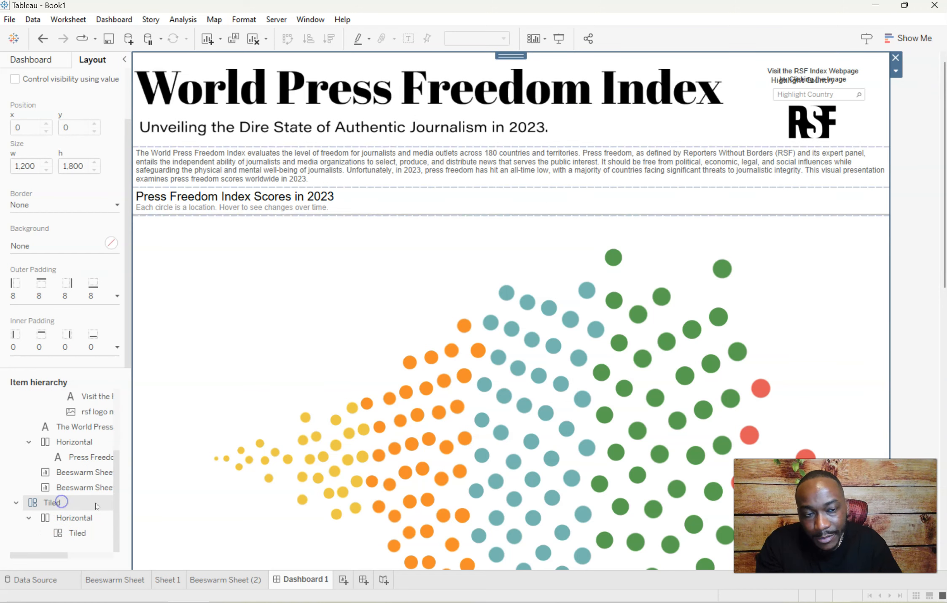
pyautogui.click(897, 58)
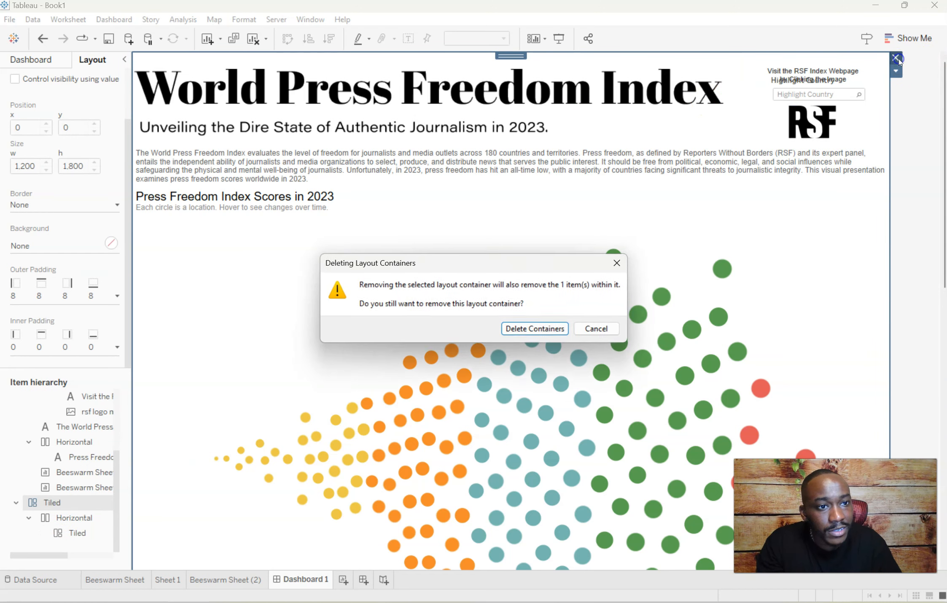
pyautogui.click(548, 329)
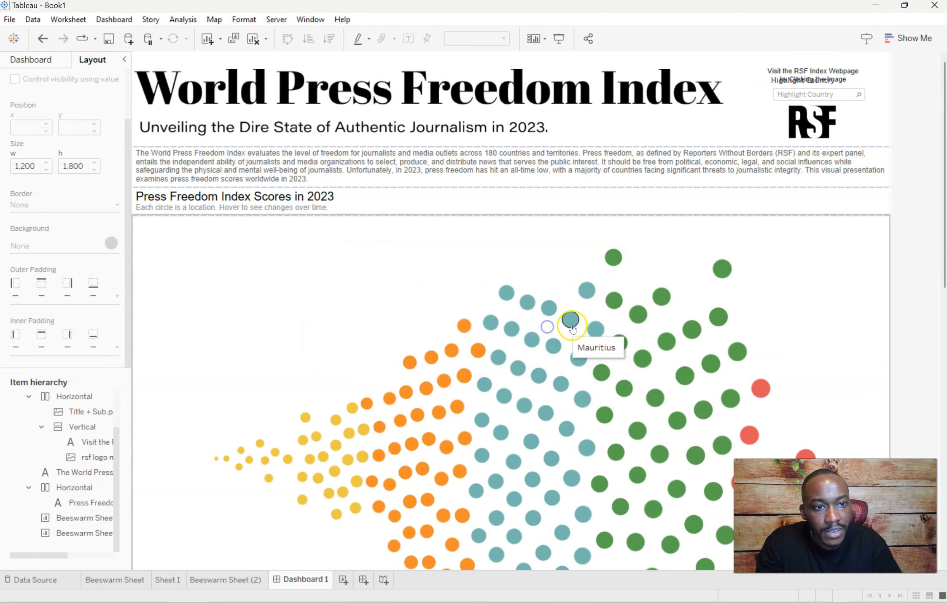
# - Move the Highlight Country control into the horizontal container beside the "Press Freedom Index Scores in 2023" heading
pyautogui.click(826, 81)
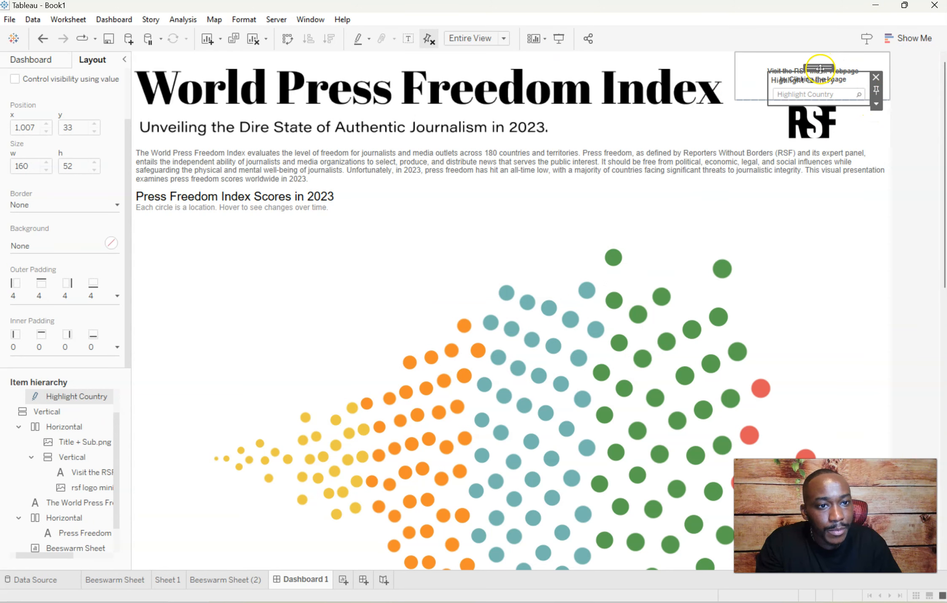
pyautogui.moveTo(819, 68); pyautogui.dragTo(818, 130)
pyautogui.moveTo(800, 195); pyautogui.dragTo(830, 151)
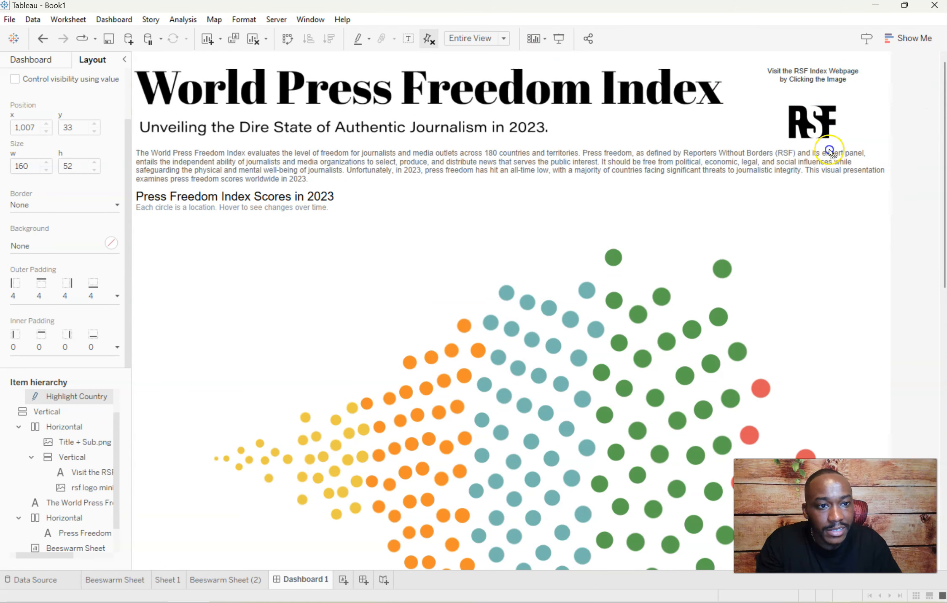
pyautogui.moveTo(871, 202); pyautogui.dragTo(871, 206)
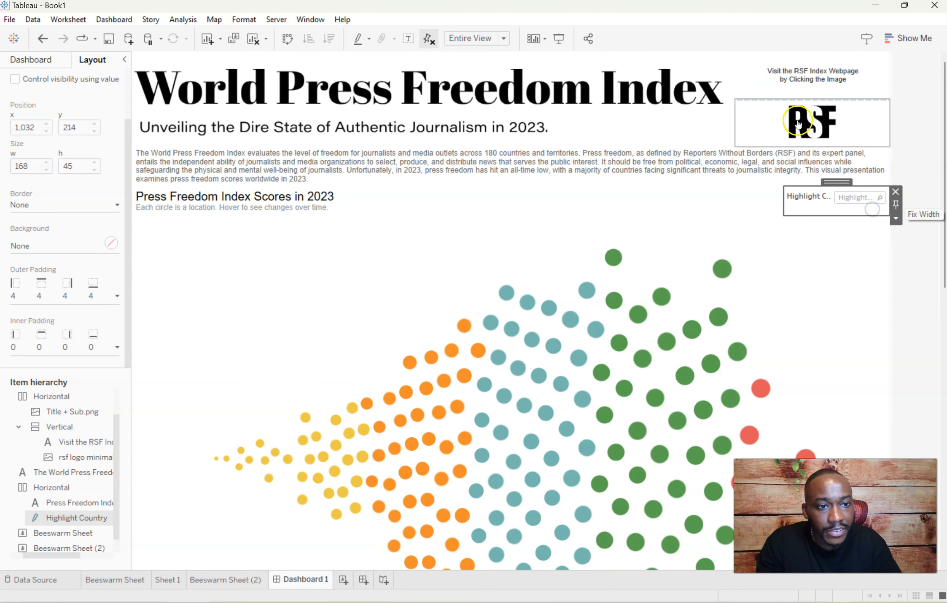
# - Collapse the section heading's horizontal container in the item hierarchy and rename the outermost vertical container as Main
pyautogui.scroll(-1, 68, 523)
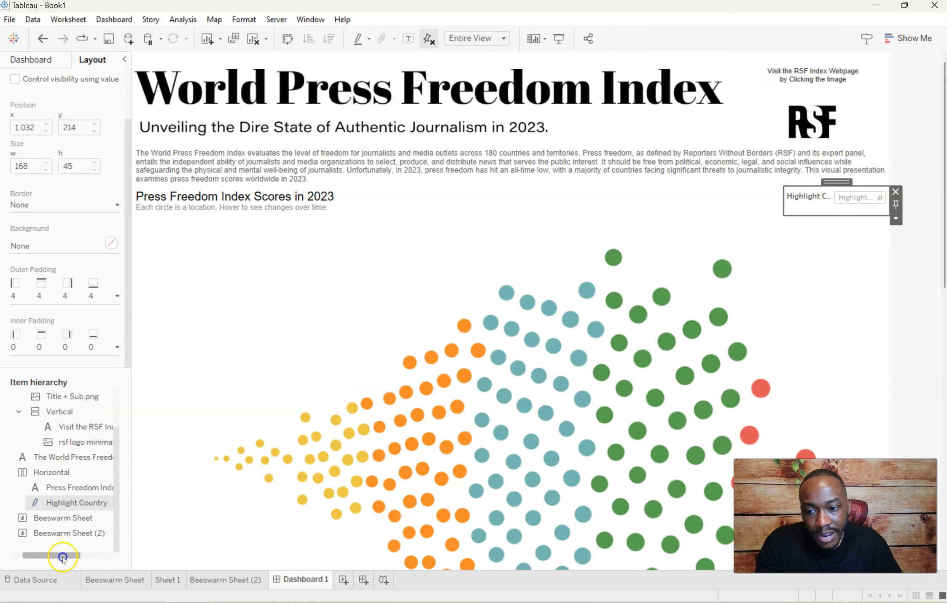
pyautogui.moveTo(63, 556); pyautogui.dragTo(50, 556)
pyautogui.click(73, 473)
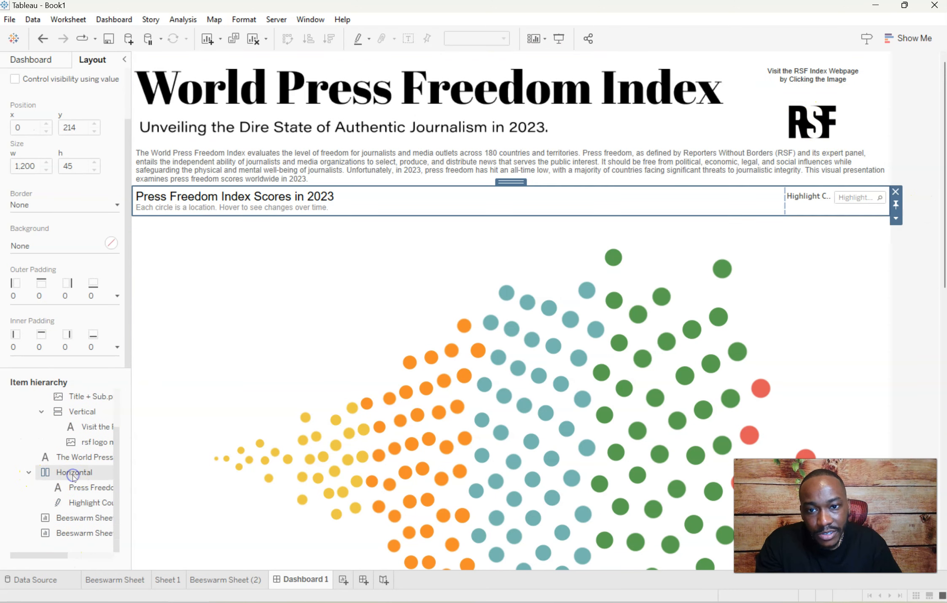
pyautogui.click(28, 472)
pyautogui.scroll(1, 48, 422)
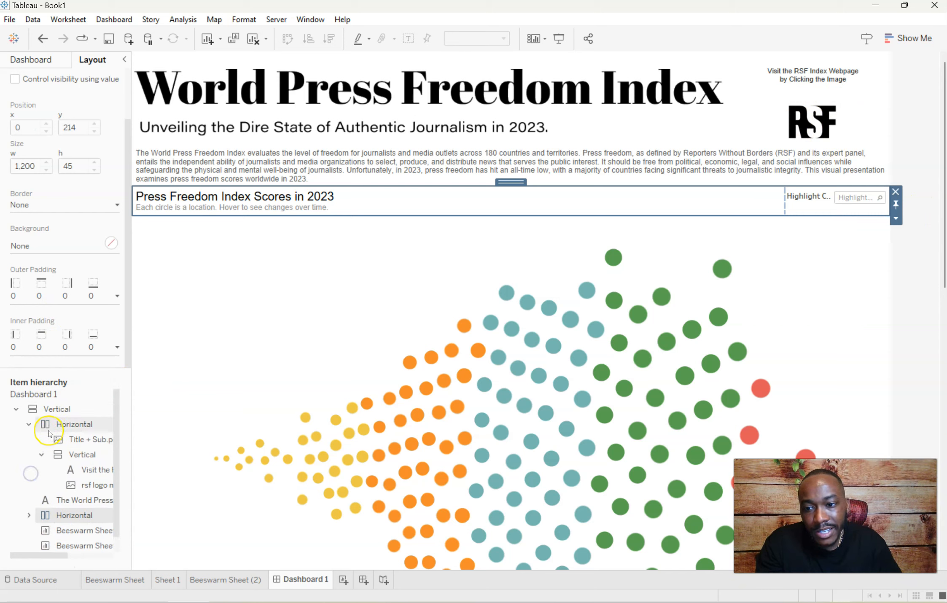
pyautogui.click(49, 412)
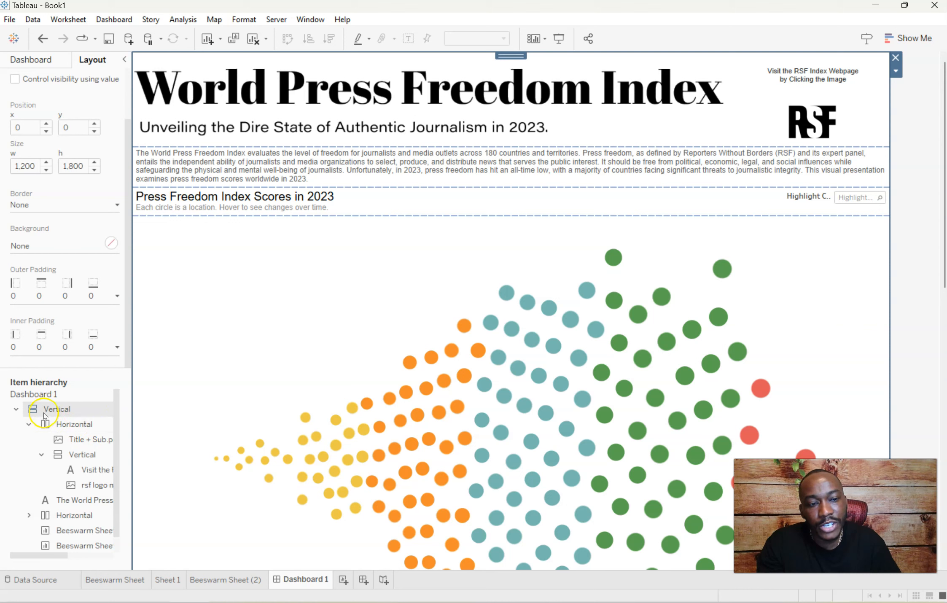
pyautogui.rightClick(52, 411)
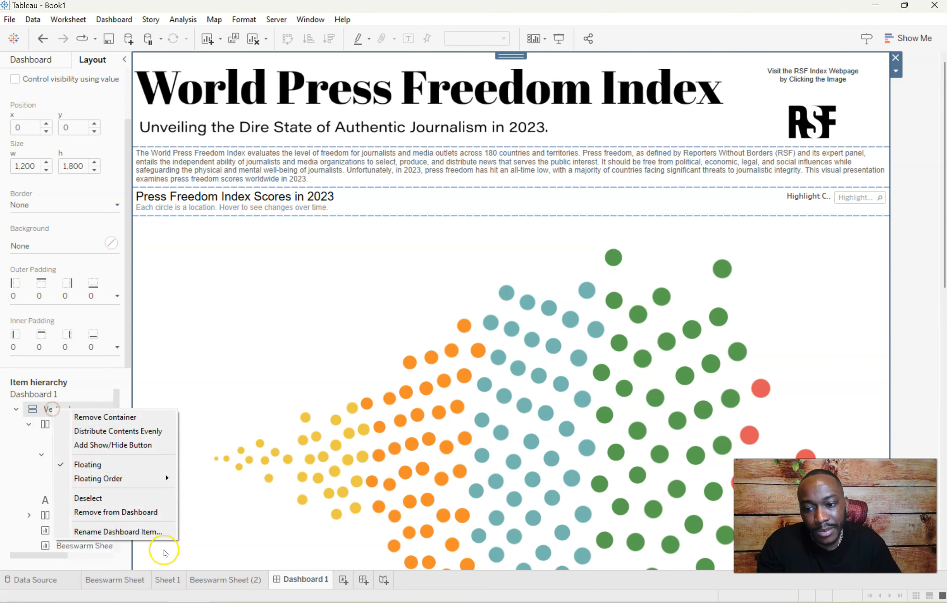
pyautogui.click(130, 531)
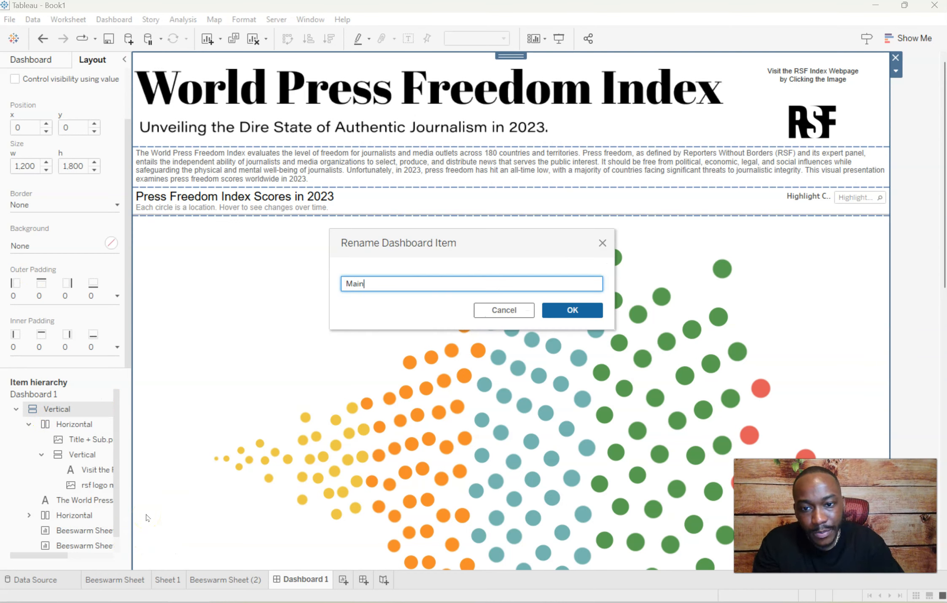
pyautogui.click(572, 310)
# - Rename the horizontal container holding the title image and RSF logo as Title and Image
pyautogui.click(81, 425)
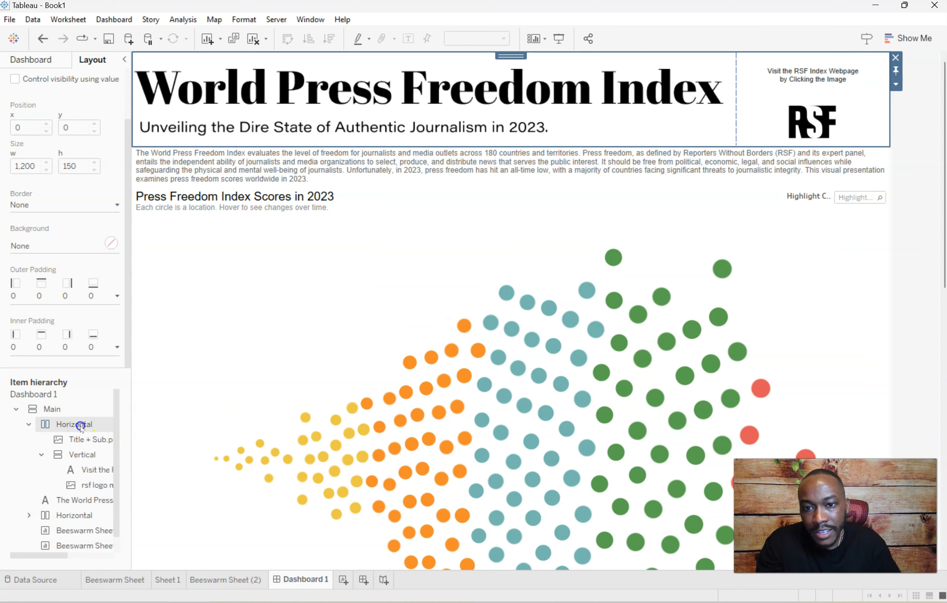
pyautogui.rightClick(81, 427)
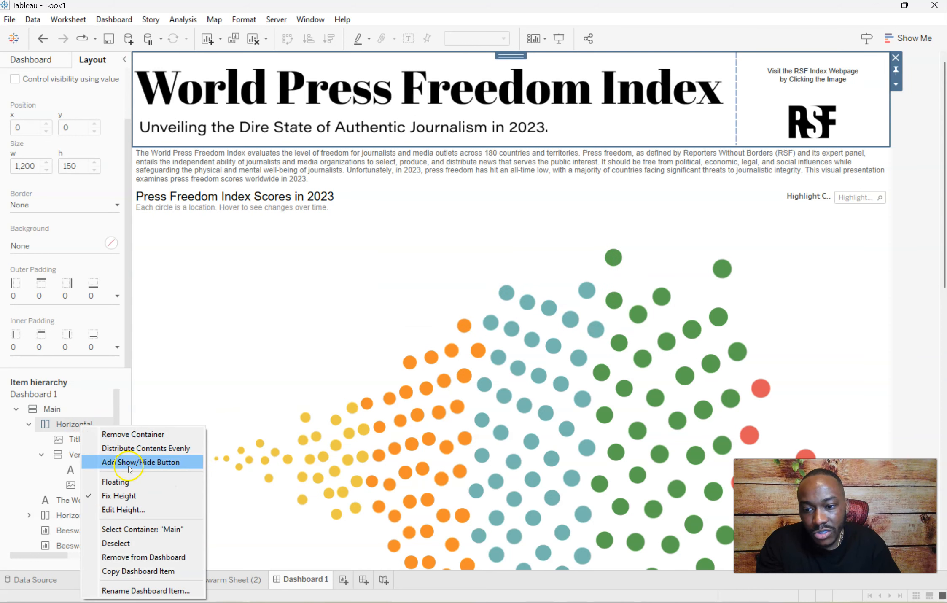
pyautogui.click(155, 590)
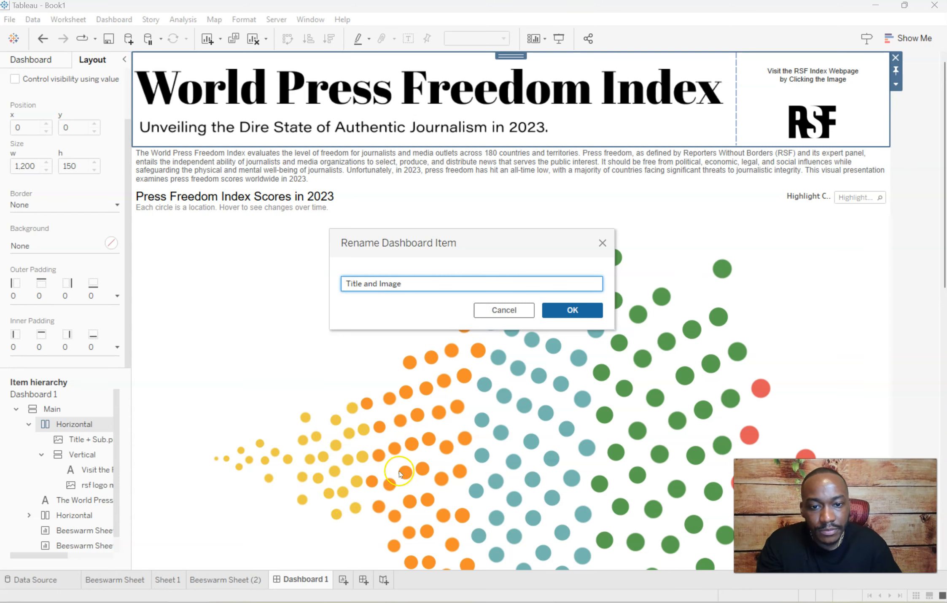
pyautogui.click(580, 304)
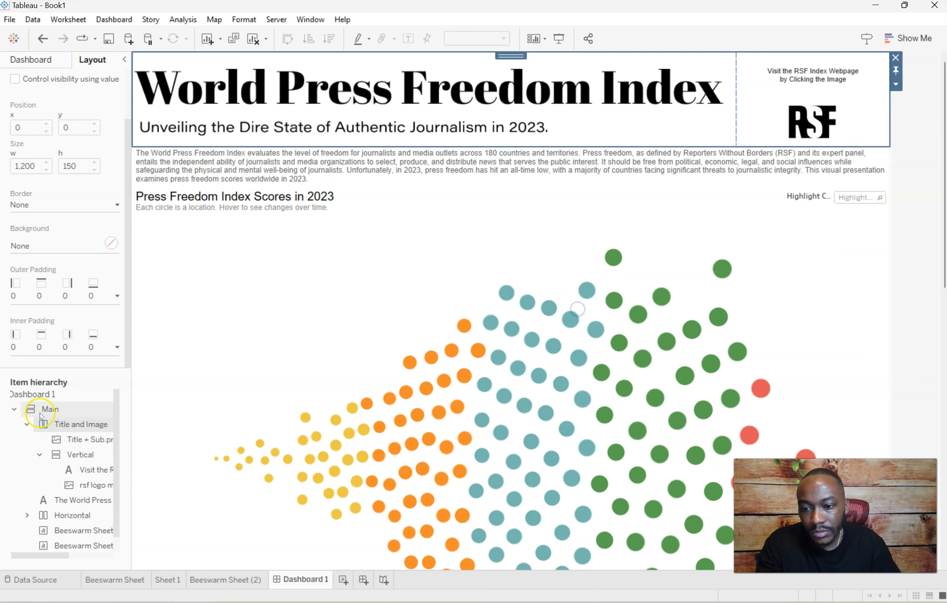
# - Rename the vertical container holding the RSF link text and logo as Image
pyautogui.click(69, 454)
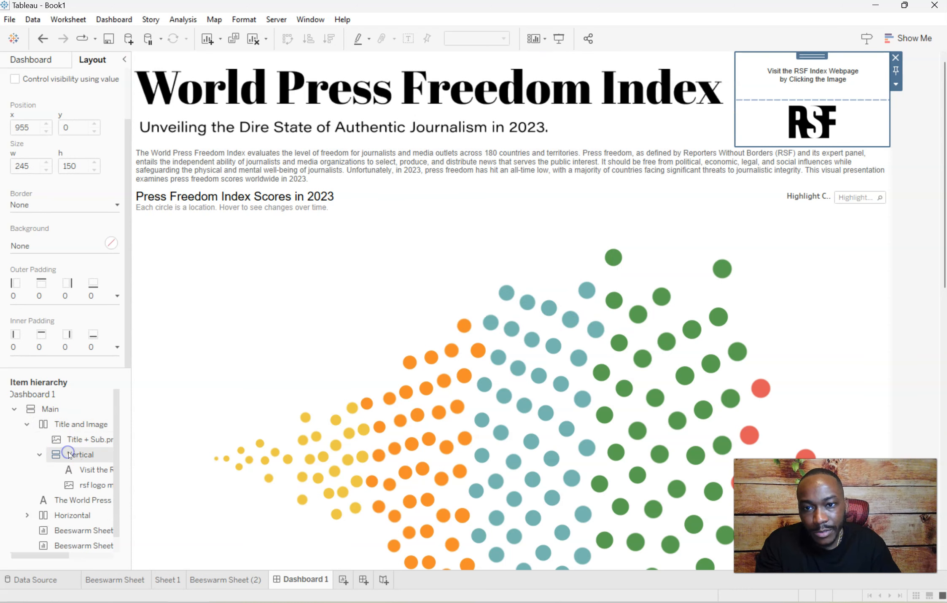
pyautogui.rightClick(89, 458)
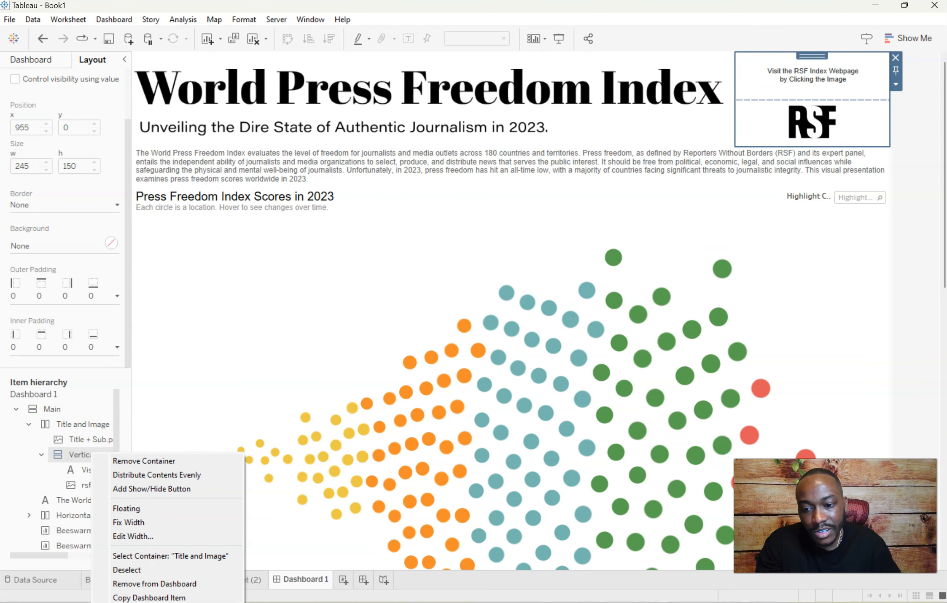
pyautogui.click(149, 602)
pyautogui.write('Image')
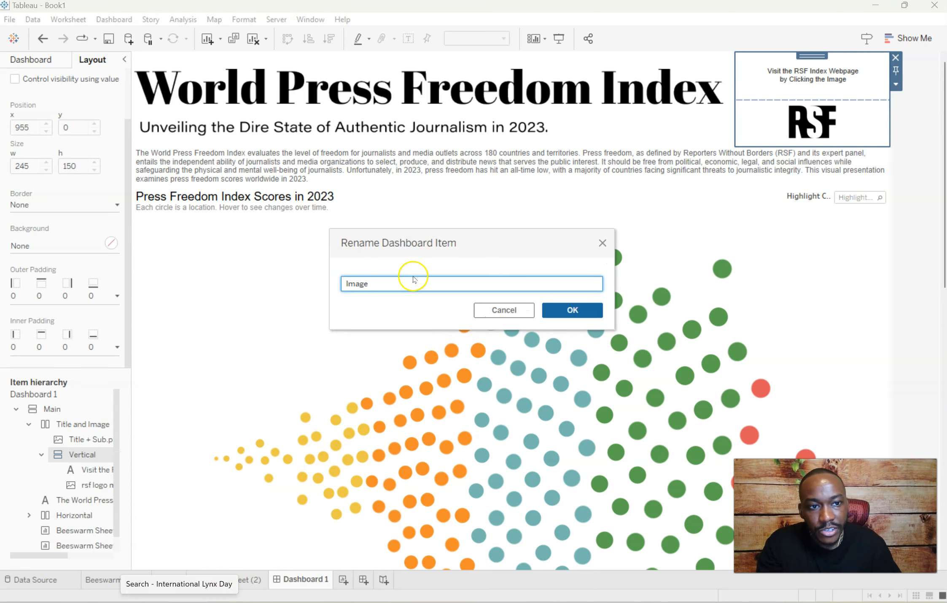
pyautogui.click(569, 313)
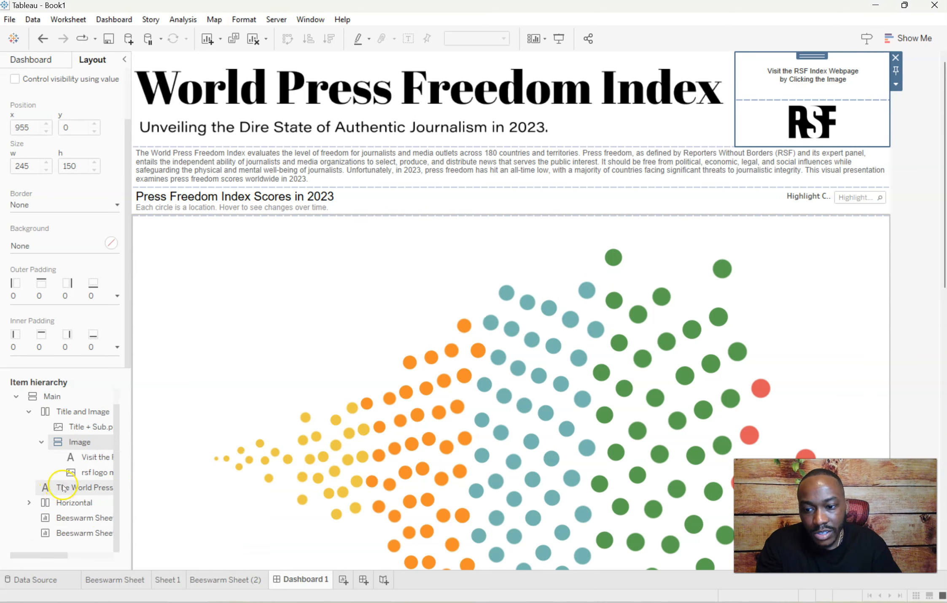
# - Rename the horizontal container holding the section heading and country highlighter as Title 2 + highlighter
pyautogui.click(76, 503)
pyautogui.rightClick(76, 503)
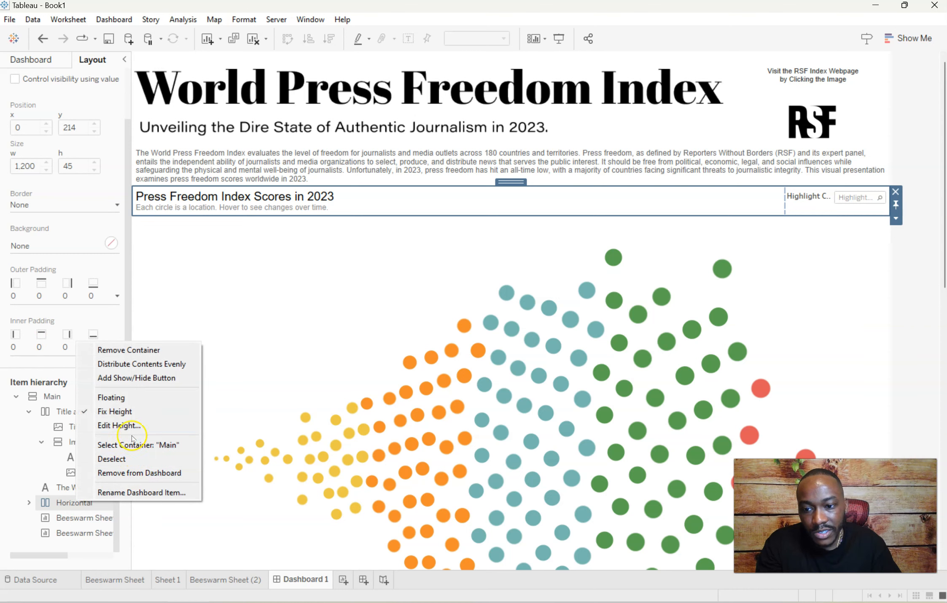
pyautogui.click(139, 492)
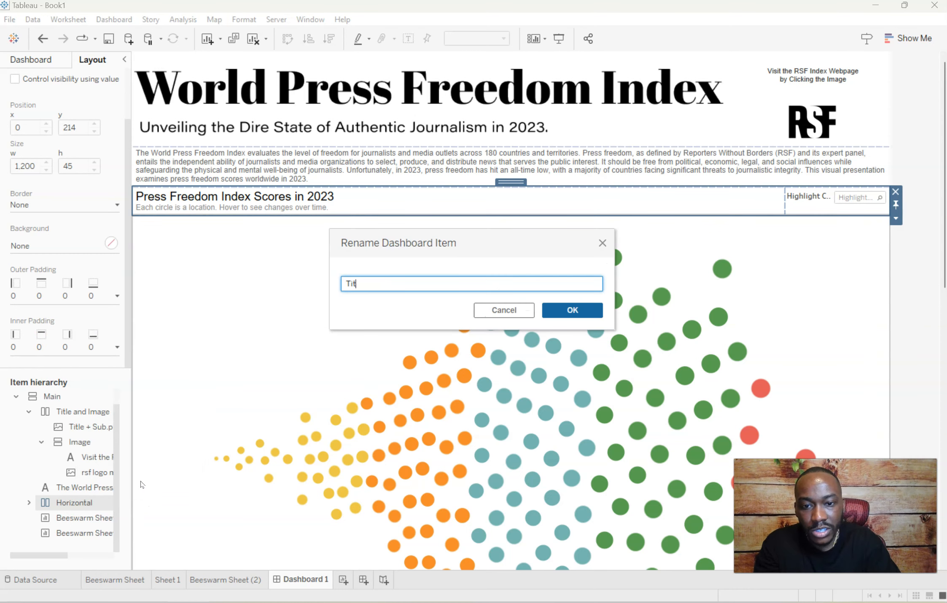
pyautogui.click(571, 308)
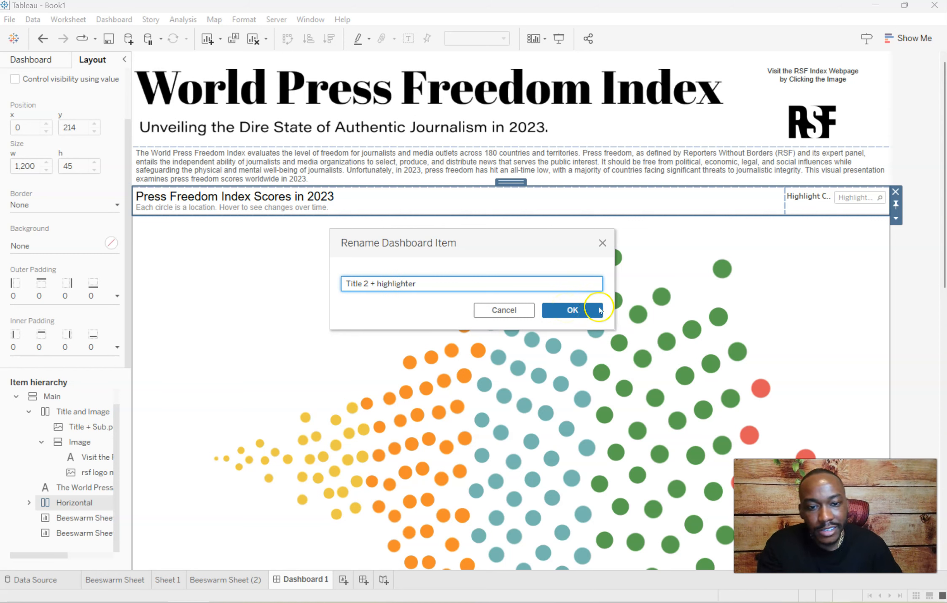
pyautogui.press('Return')
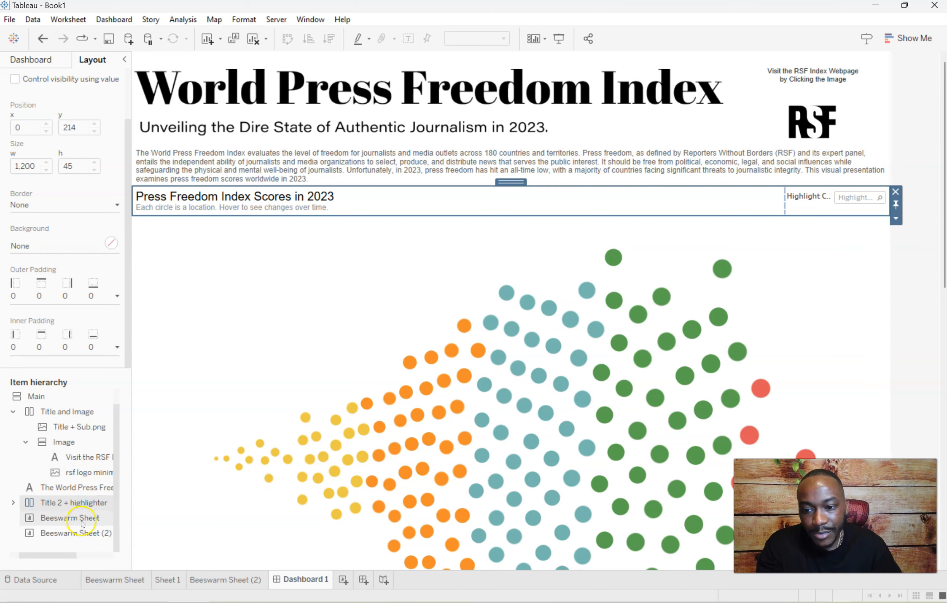
# - Hide the title of the Highlight Country control beside the section heading
pyautogui.click(70, 516)
pyautogui.click(76, 533)
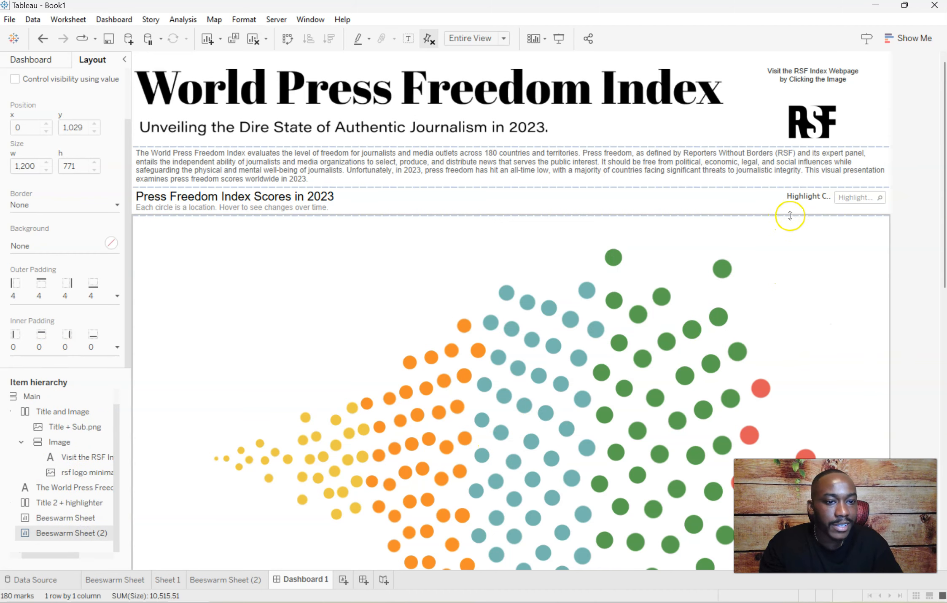
pyautogui.click(814, 197)
pyautogui.click(895, 218)
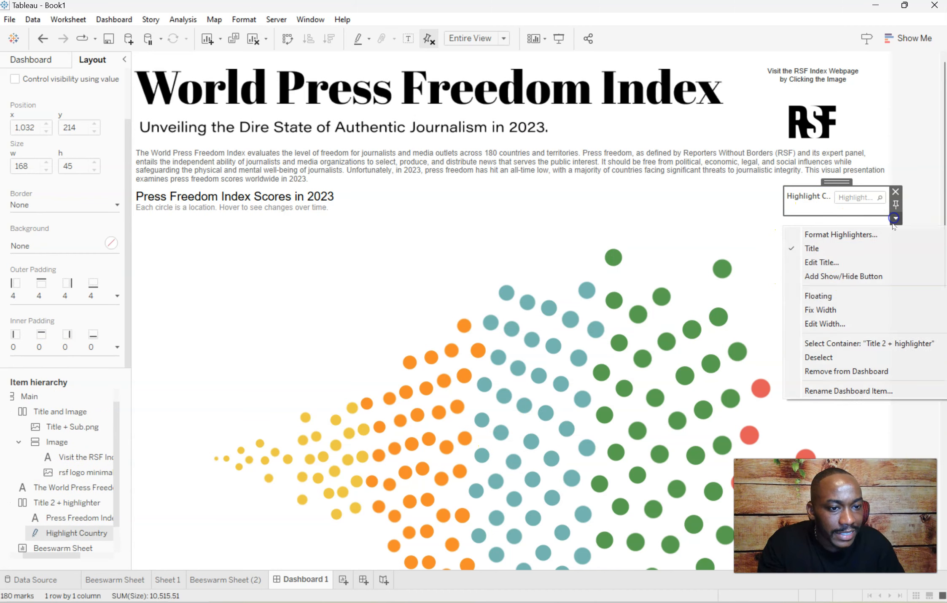
pyautogui.click(828, 249)
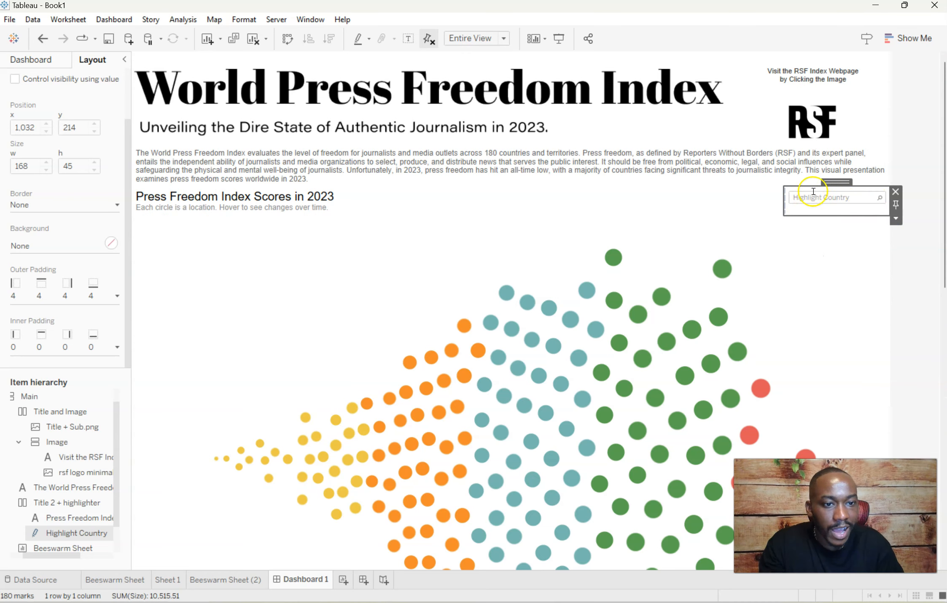
# - Check the main beeswarm chart's size in the finished Press Freedom Index workbook, then return to Book1
pyautogui.moveTo(945, 101); pyautogui.dragTo(247, 45)
pyautogui.scroll(-1, 480, 340)
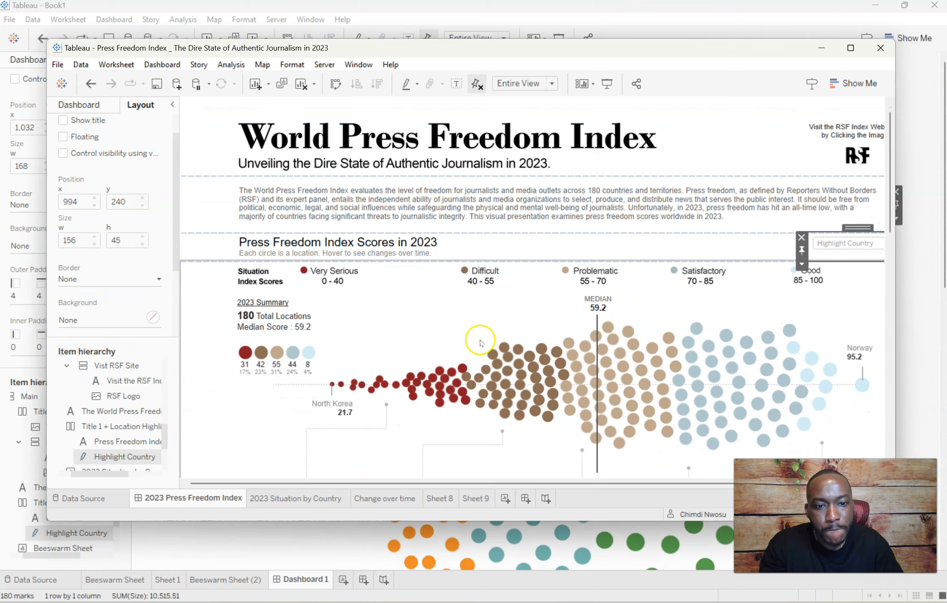
pyautogui.scroll(-3, 480, 340)
pyautogui.click(407, 255)
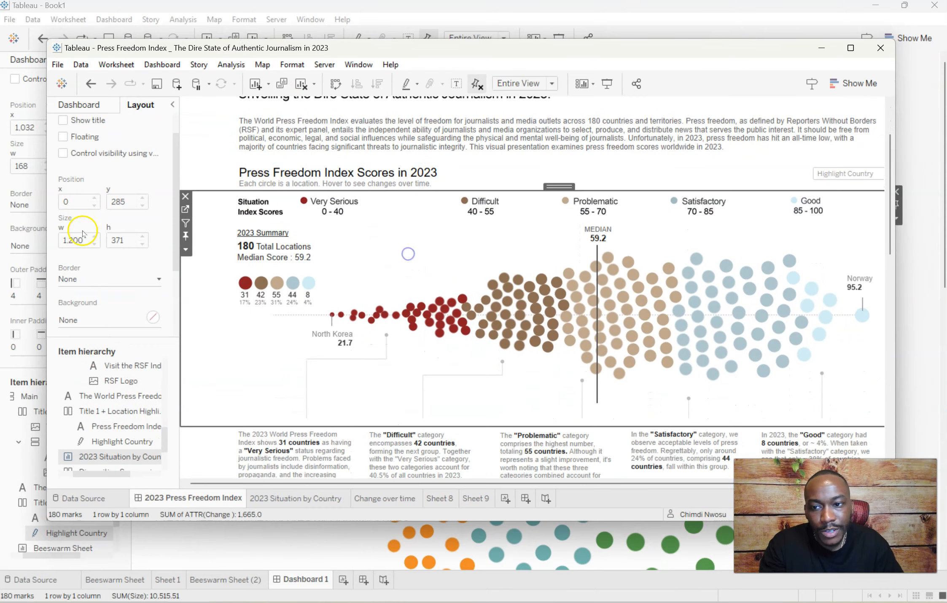
pyautogui.moveTo(261, 45); pyautogui.dragTo(946, 101)
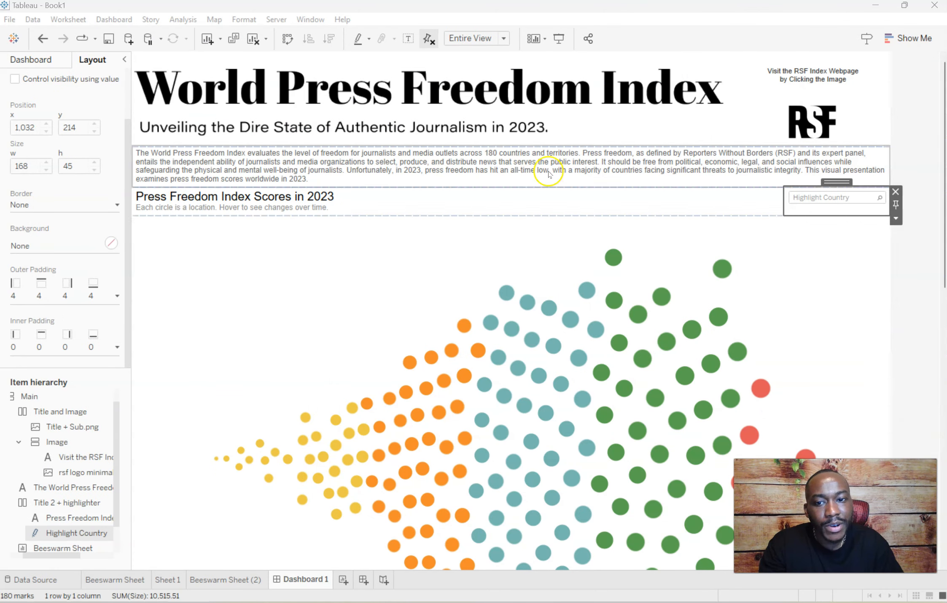
# - Set the height of the upper Beeswarm Sheet on the dashboard to 380 pixels
pyautogui.click(308, 291)
pyautogui.scroll(-2, 919, 238)
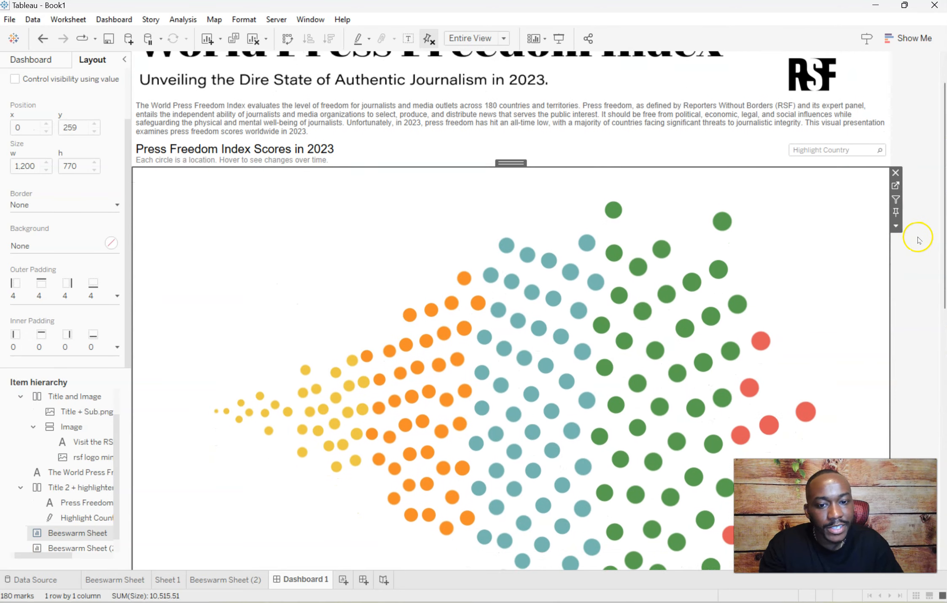
pyautogui.scroll(-3, 919, 238)
pyautogui.click(896, 145)
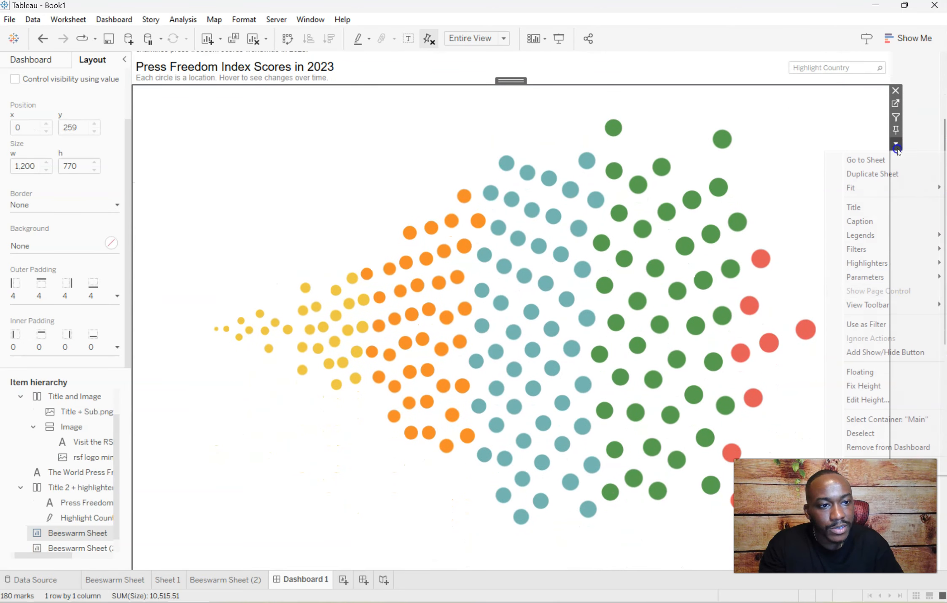
pyautogui.click(888, 400)
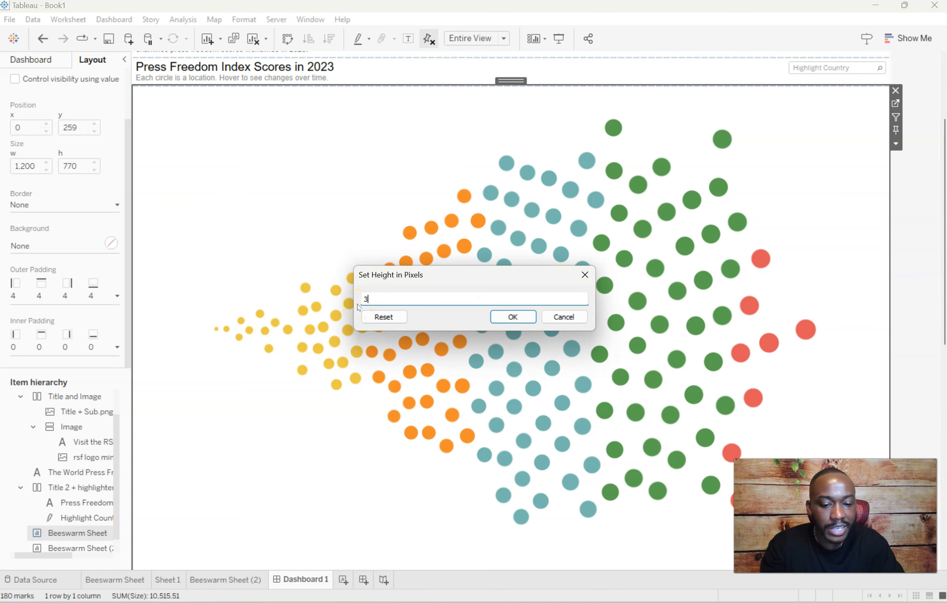
pyautogui.click(513, 316)
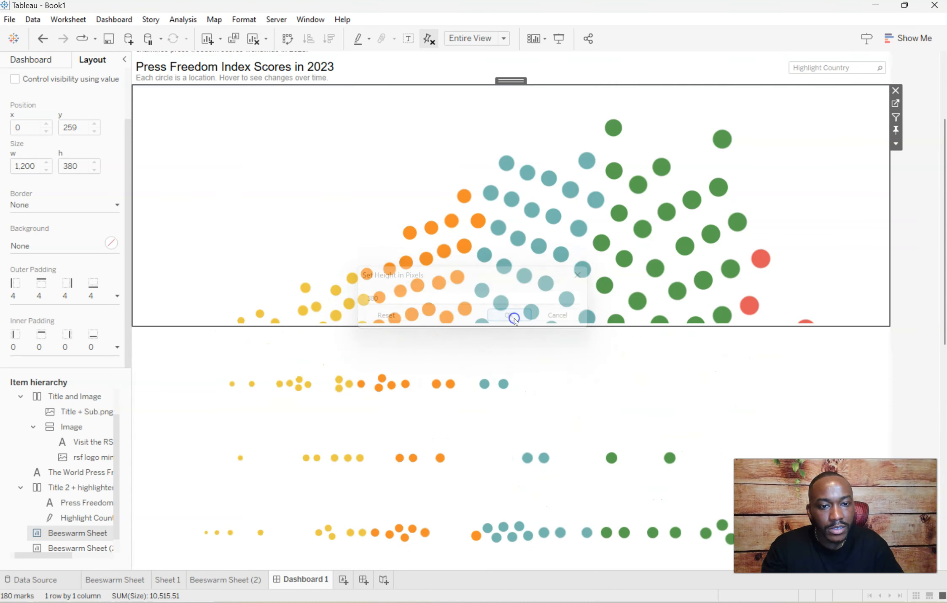
pyautogui.scroll(4, 919, 265)
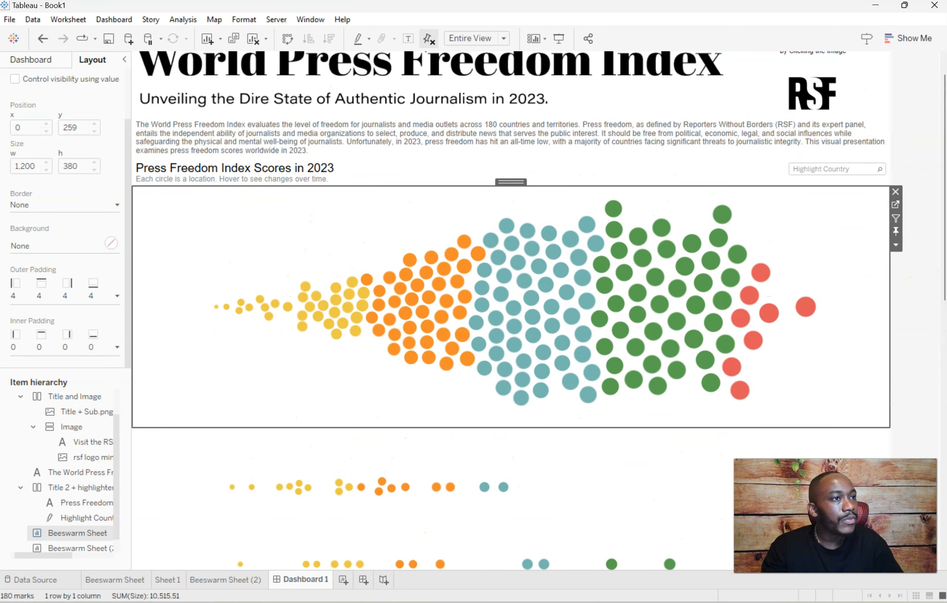
# - Check the size of the category summaries container below the beeswarm in the finished workbook, and return to Book1
pyautogui.moveTo(946, 45); pyautogui.dragTo(355, 38)
pyautogui.scroll(-1, 537, 313)
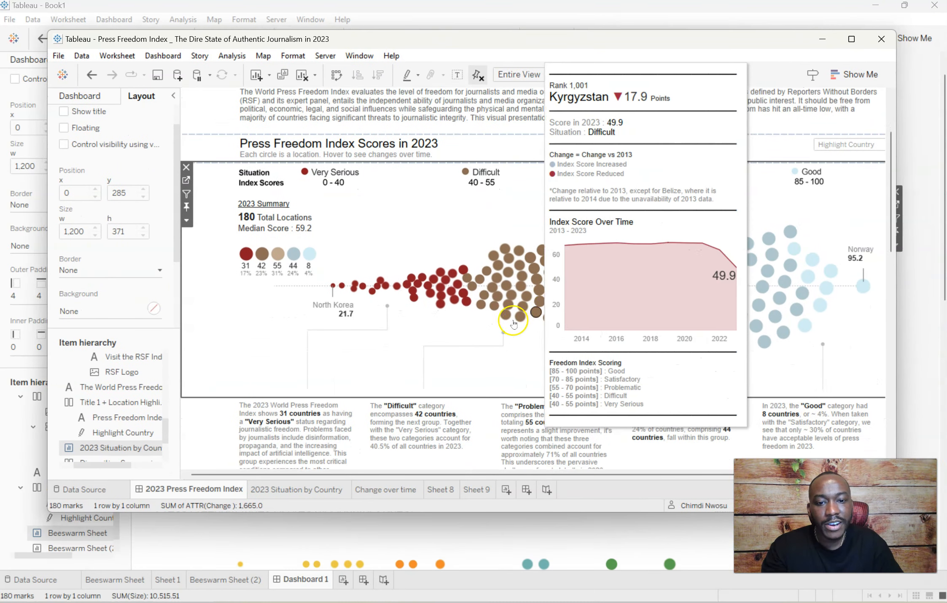
pyautogui.moveTo(888, 230); pyautogui.dragTo(888, 231)
pyautogui.scroll(1, 874, 273)
pyautogui.click(195, 286)
pyautogui.click(218, 285)
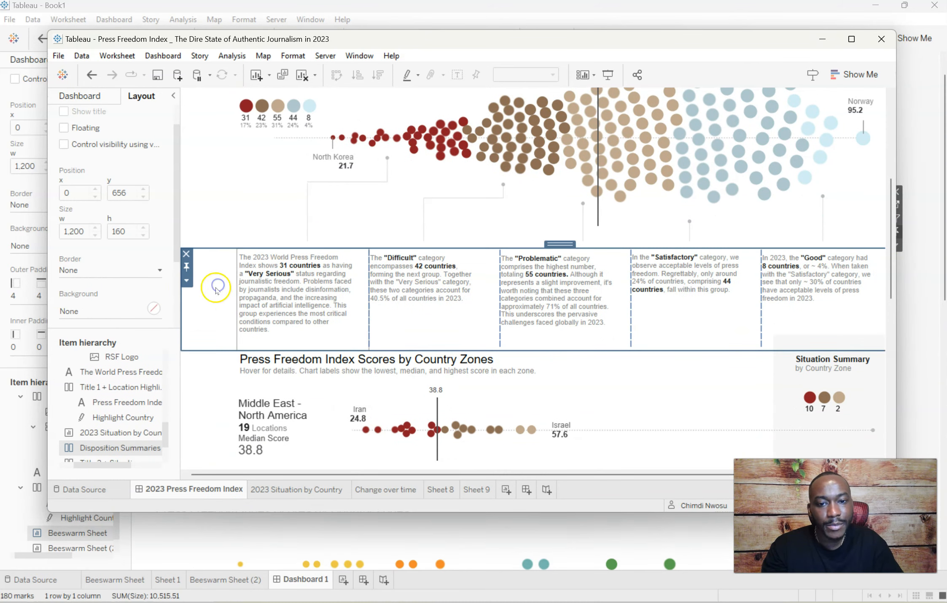
pyautogui.moveTo(323, 43); pyautogui.dragTo(946, 51)
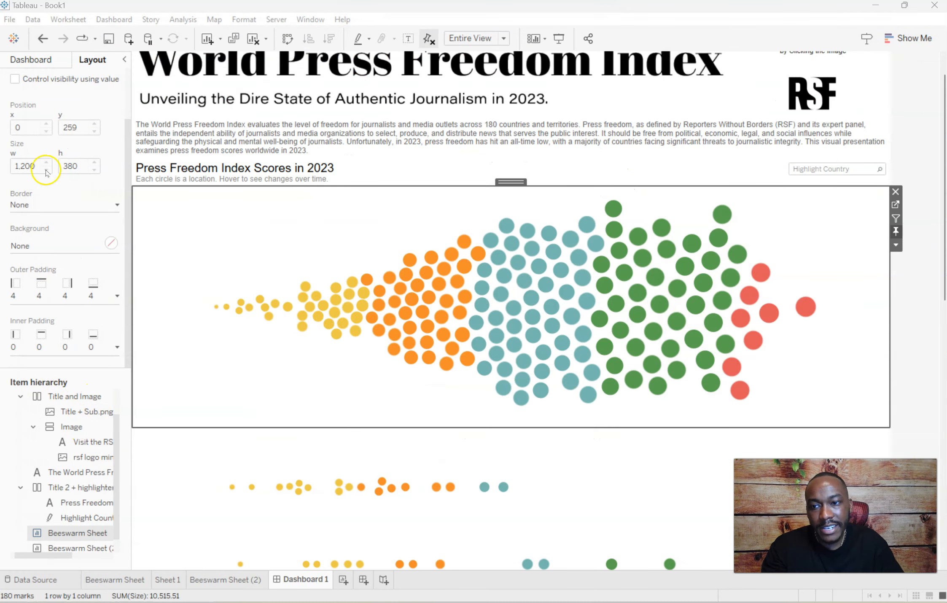
# - Add a horizontal container between the two beeswarm sheets and set its height to 160 pixels
pyautogui.click(31, 59)
pyautogui.moveTo(32, 412); pyautogui.dragTo(274, 428)
pyautogui.scroll(-1, 908, 323)
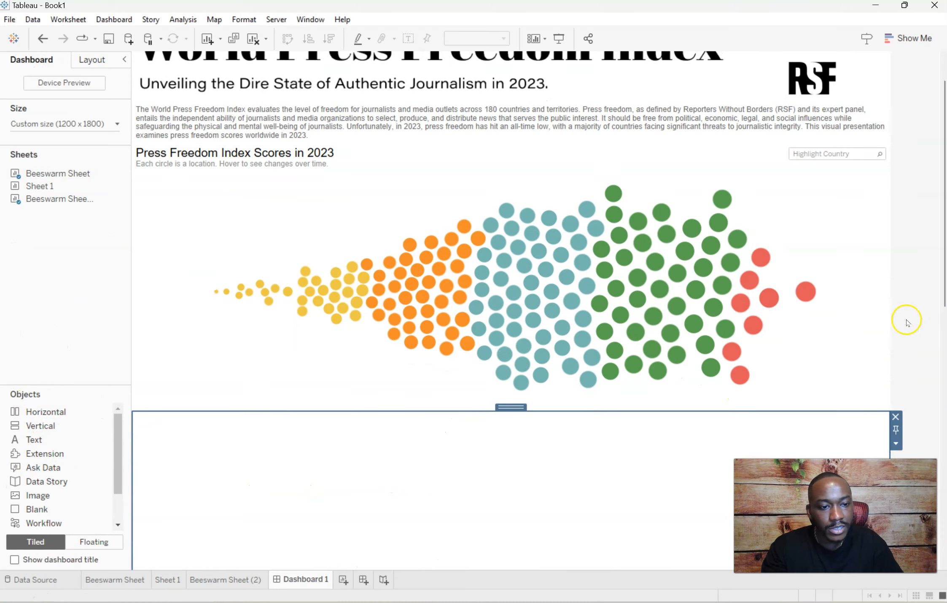
pyautogui.scroll(-10, 930, 295)
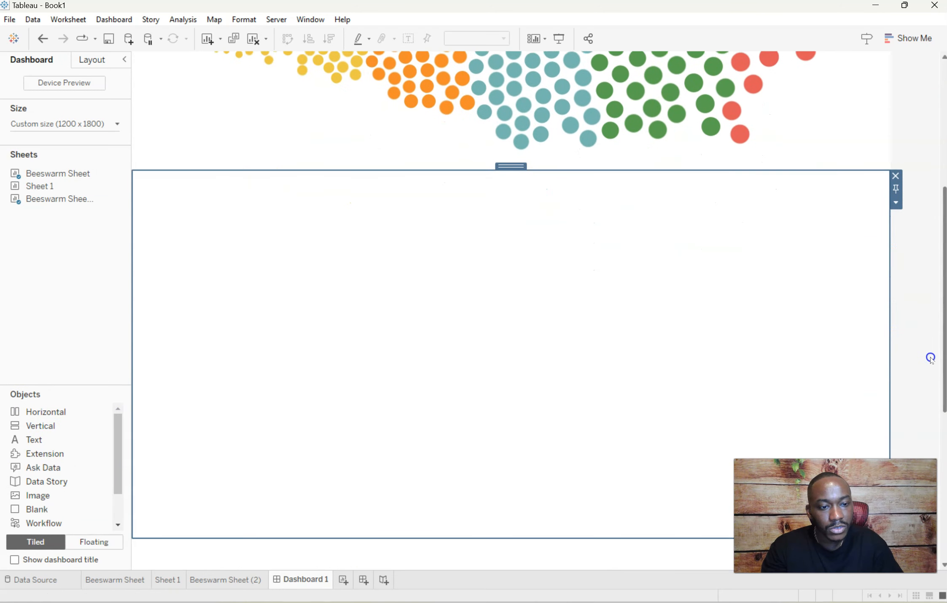
pyautogui.click(898, 204)
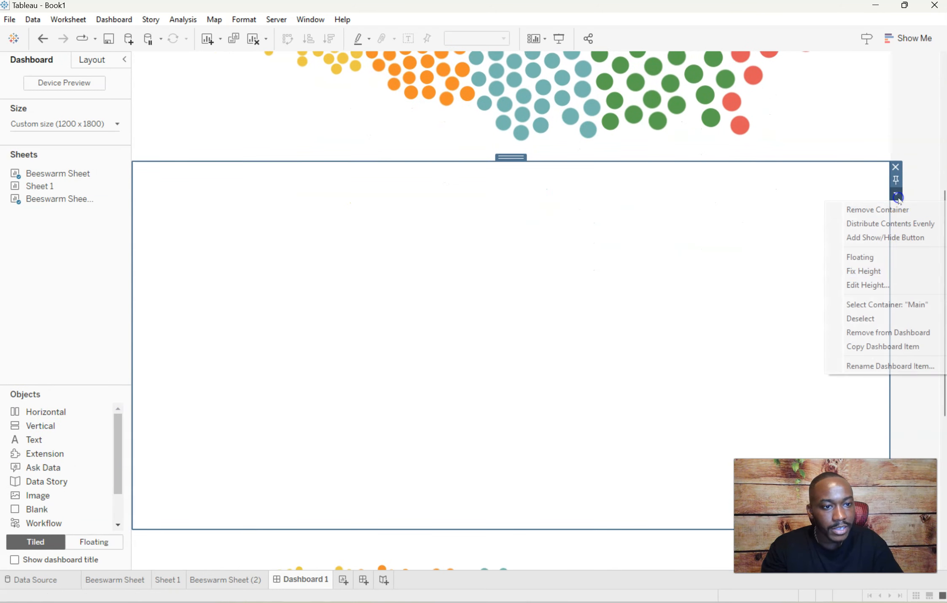
pyautogui.click(901, 283)
pyautogui.write('160')
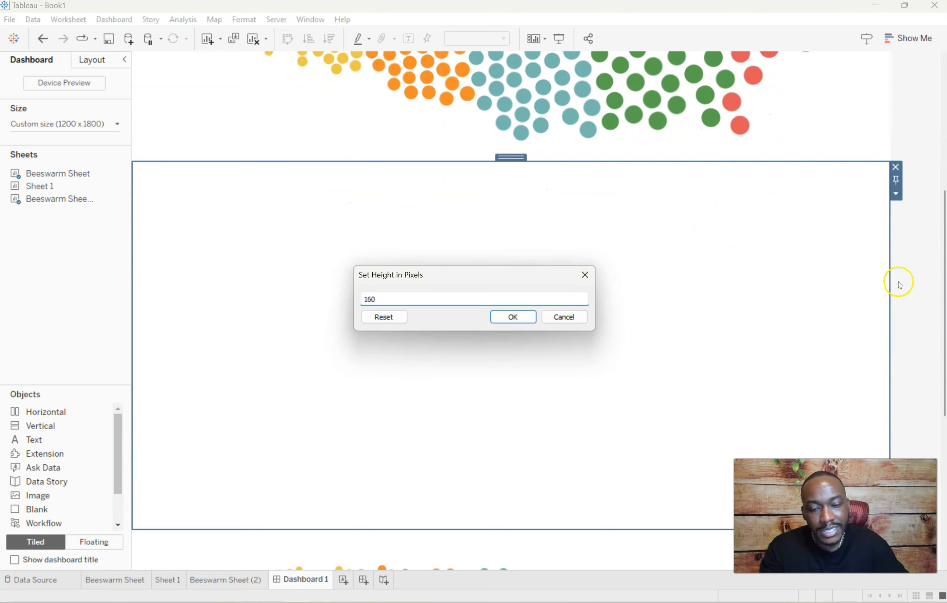
pyautogui.click(513, 318)
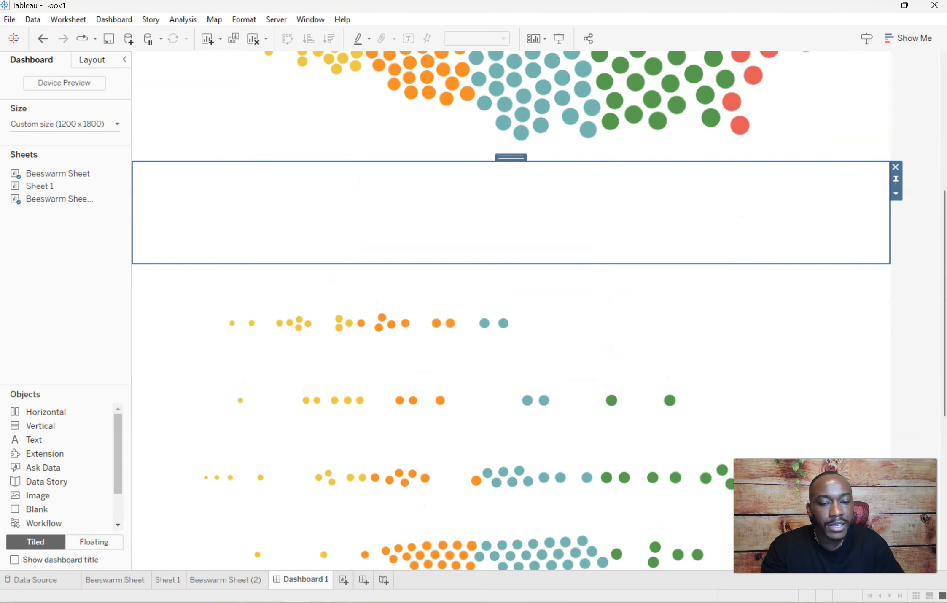
# - Check the size of the "Press Freedom Index Scores by Country Zones" heading in the finished workbook, and return to Book1
pyautogui.click(634, 68)
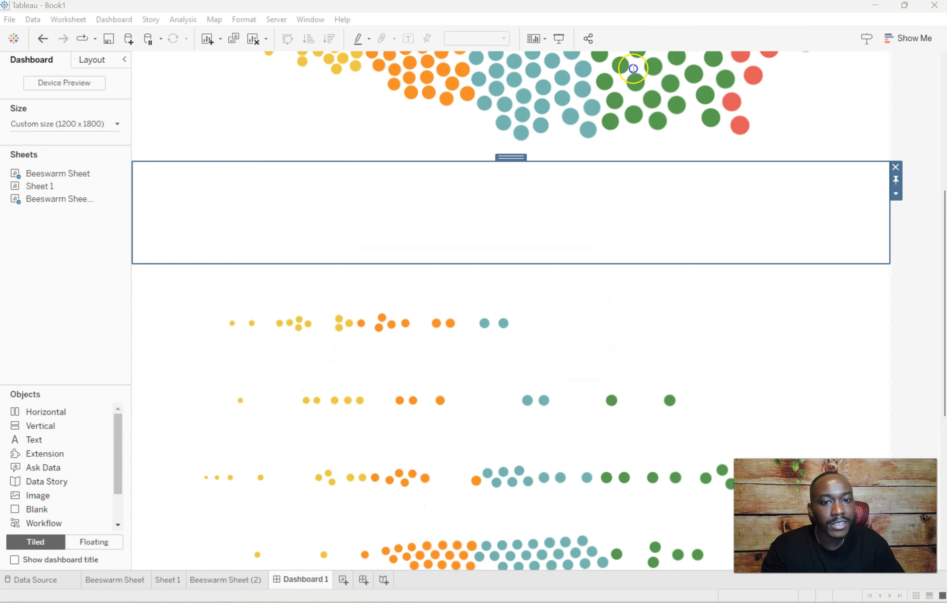
pyautogui.moveTo(945, 26); pyautogui.dragTo(332, 3)
pyautogui.click(442, 336)
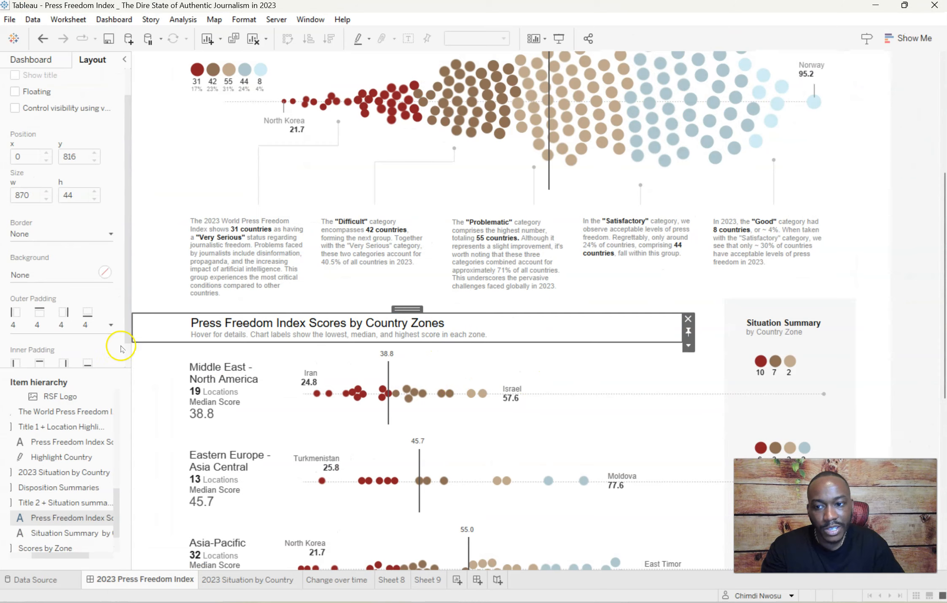
pyautogui.moveTo(304, 5); pyautogui.dragTo(946, 126)
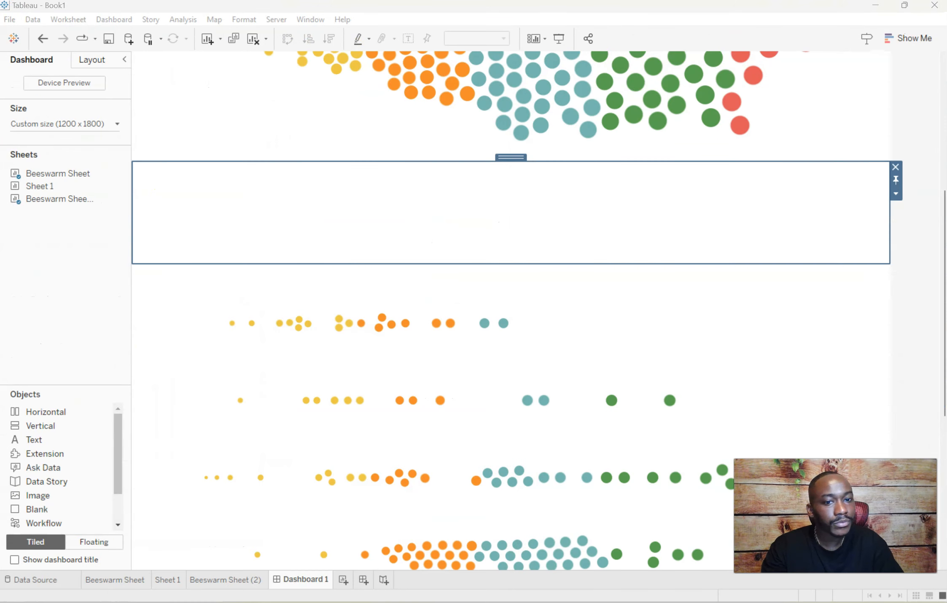
# - Add another horizontal container between the 160-pixel container and the lower beeswarm sheet, and set its height to 45 pixels
pyautogui.moveTo(33, 409); pyautogui.dragTo(314, 297)
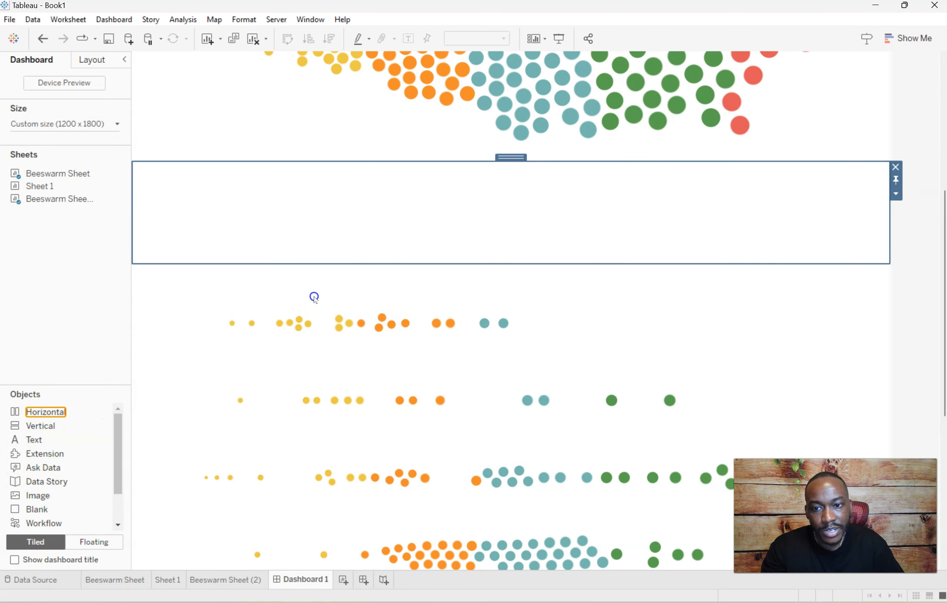
pyautogui.click(85, 282)
pyautogui.moveTo(42, 414); pyautogui.dragTo(296, 278)
pyautogui.moveTo(34, 412); pyautogui.dragTo(406, 308)
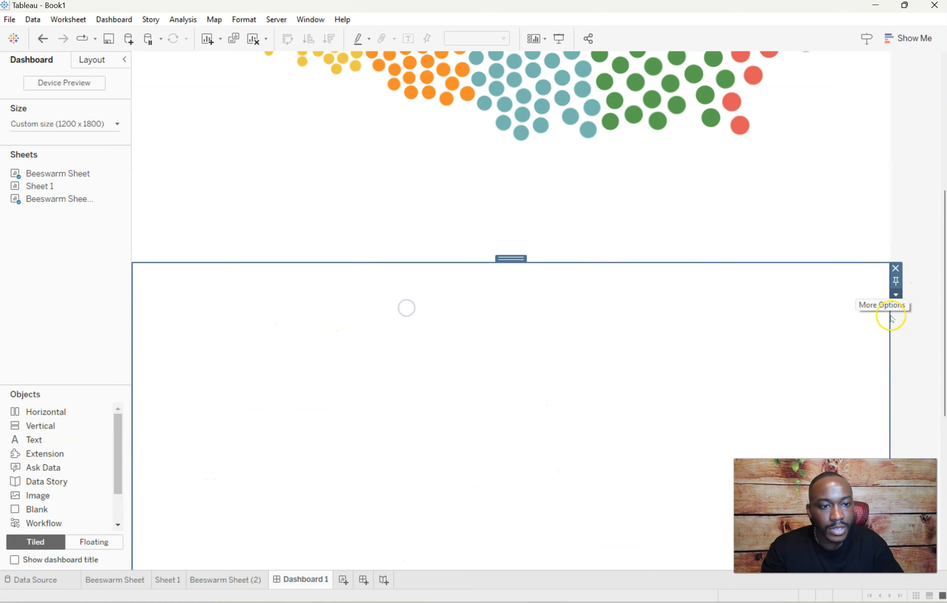
pyautogui.click(896, 294)
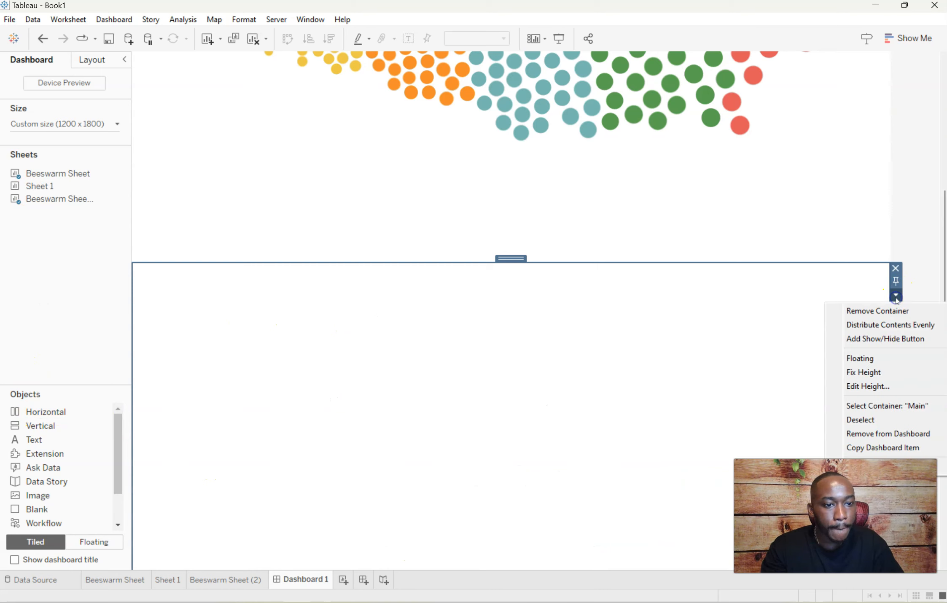
pyautogui.click(894, 386)
pyautogui.write('45')
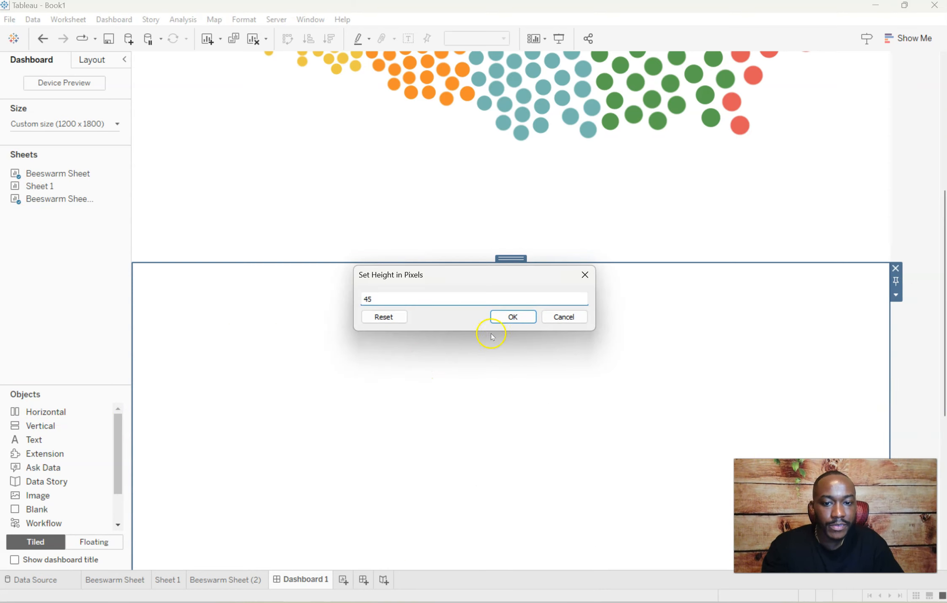
pyautogui.click(513, 316)
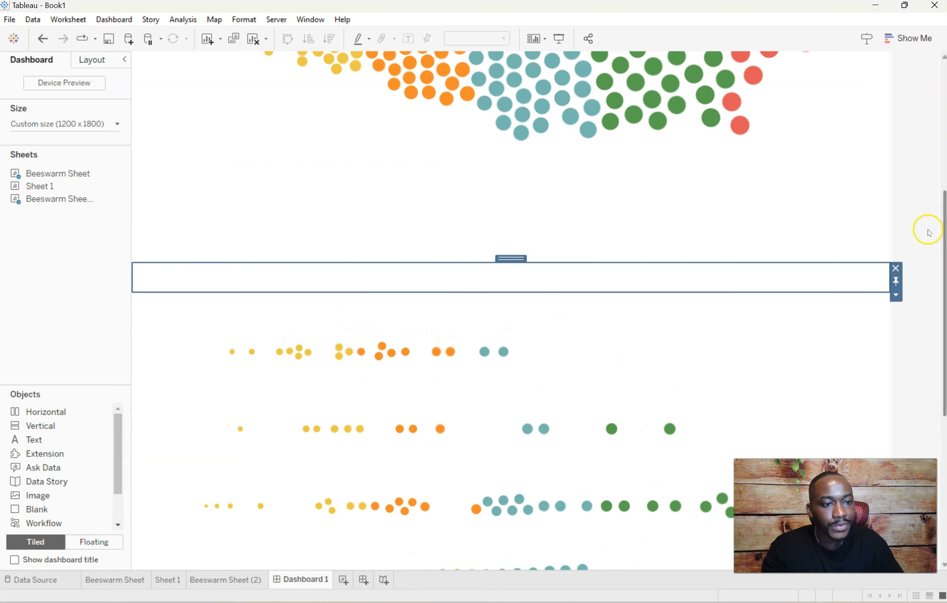
# - Examine the zone summary labels and the situation count sheet in the finished workbook, and return to Book1
pyautogui.scroll(-5, 938, 238)
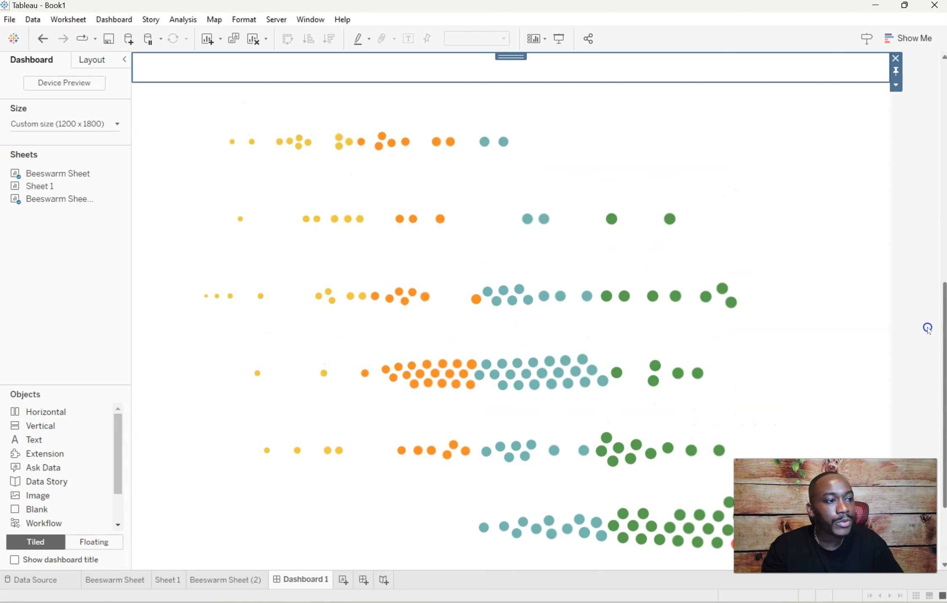
pyautogui.moveTo(946, 68); pyautogui.dragTo(336, 64)
pyautogui.scroll(-1, 666, 302)
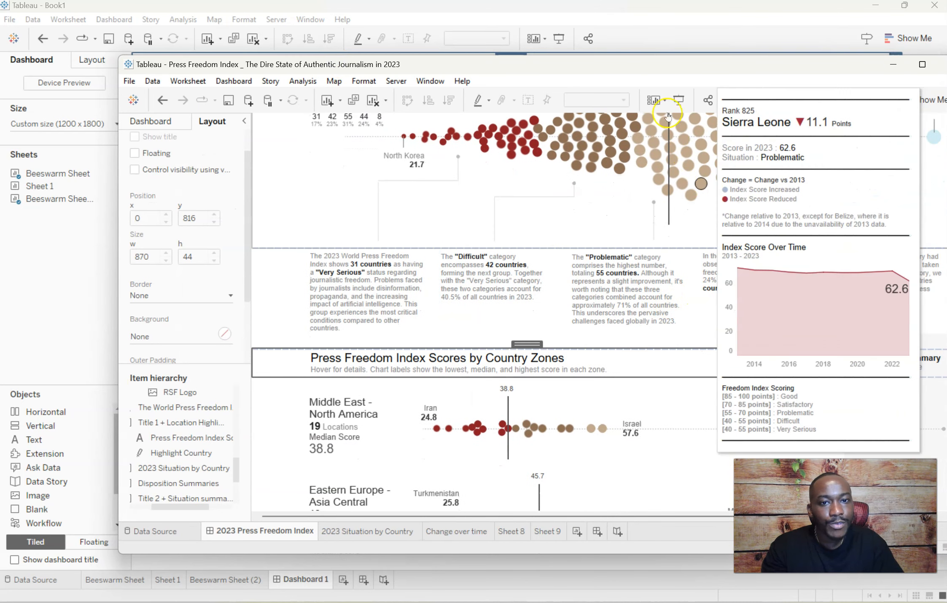
pyautogui.moveTo(611, 64); pyautogui.dragTo(546, 38)
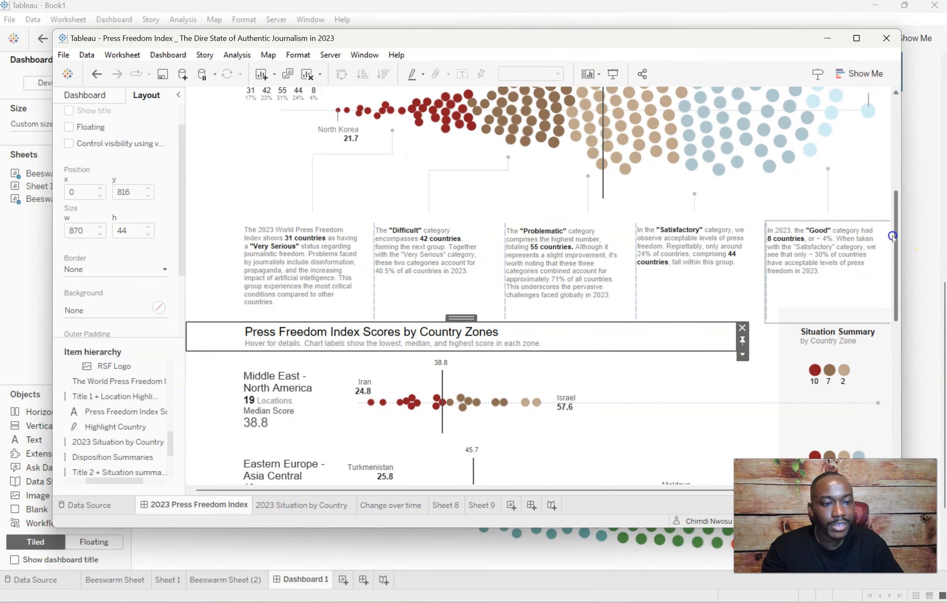
pyautogui.moveTo(893, 237); pyautogui.dragTo(893, 317)
pyautogui.click(272, 162)
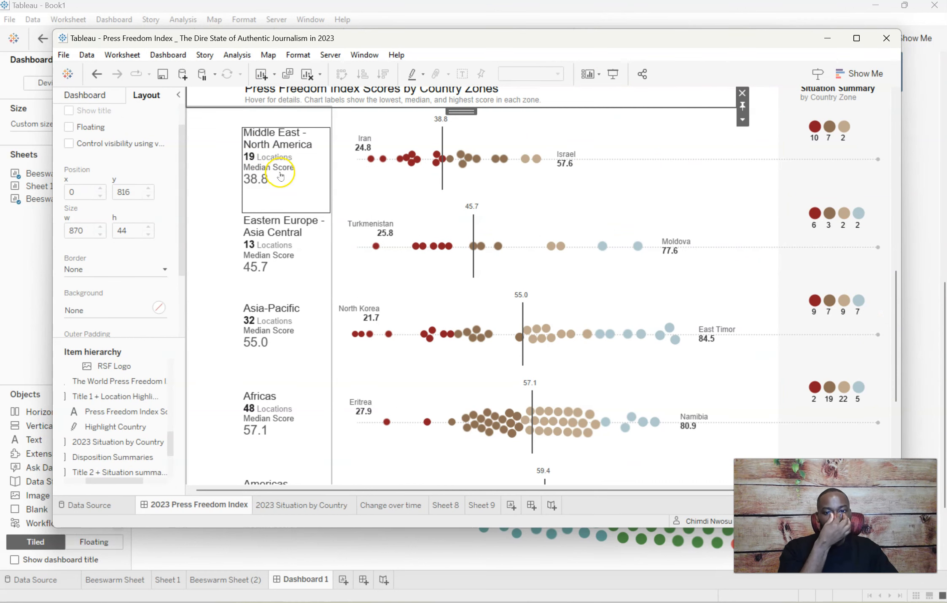
pyautogui.scroll(-1, 276, 182)
pyautogui.scroll(1, 271, 185)
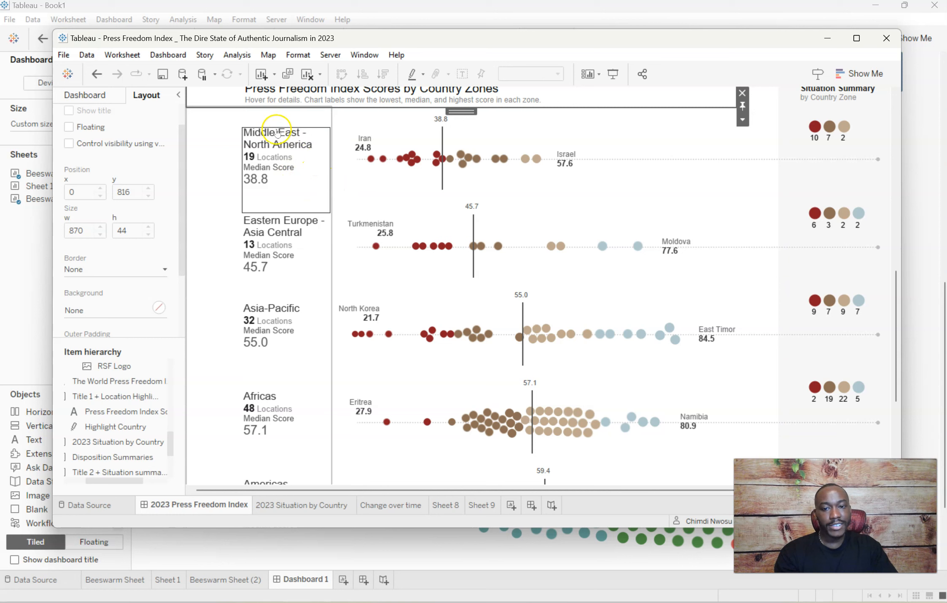
pyautogui.click(223, 138)
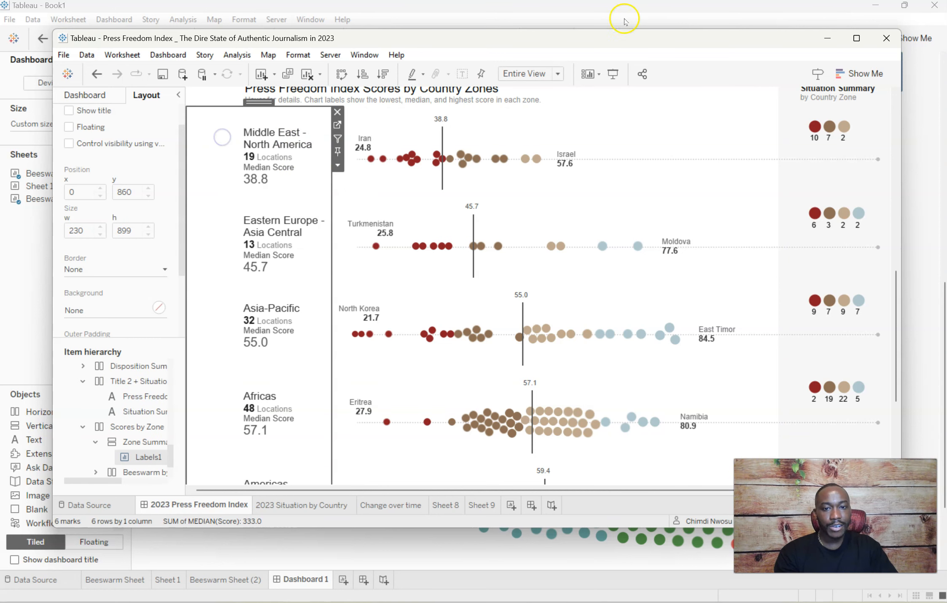
pyautogui.click(807, 157)
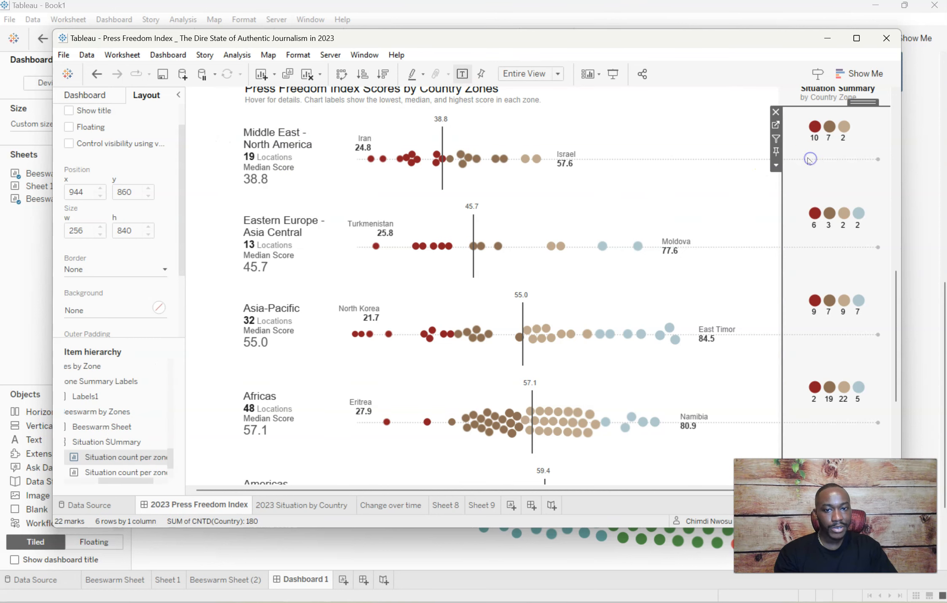
pyautogui.click(255, 157)
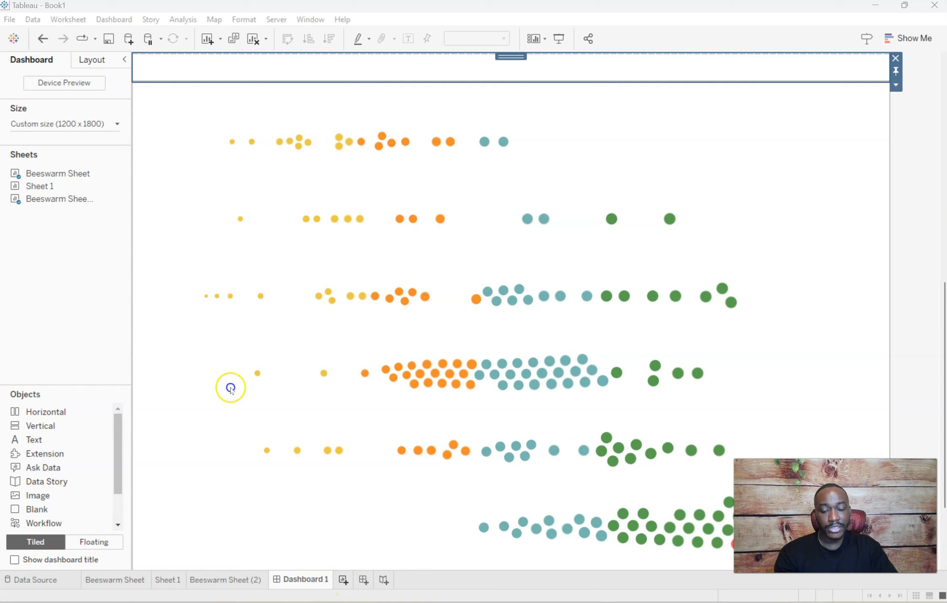
# - Create a new worksheet and list Zone in the rows using the Index (Press Freedom Index) data source
pyautogui.click(343, 581)
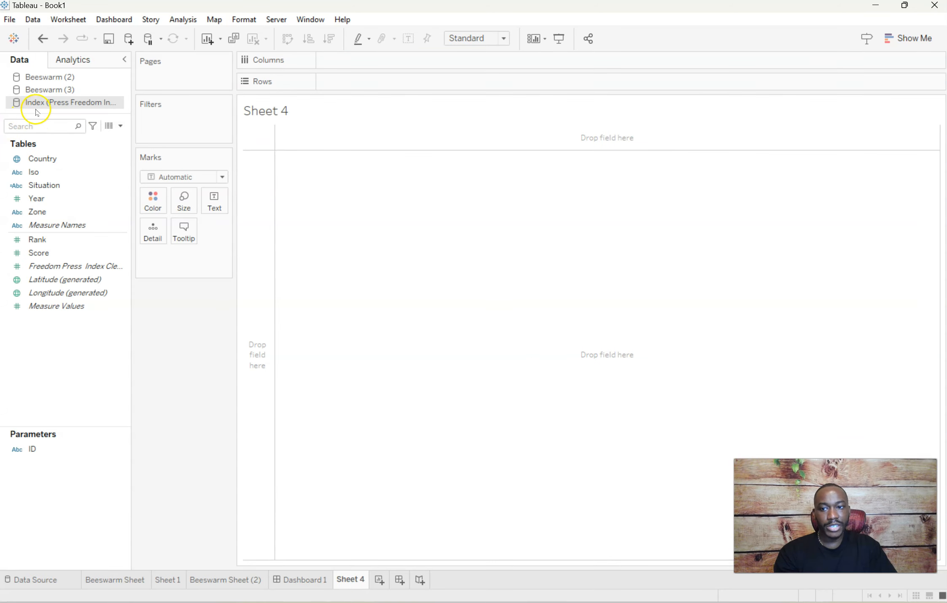
pyautogui.moveTo(43, 213); pyautogui.dragTo(419, 87)
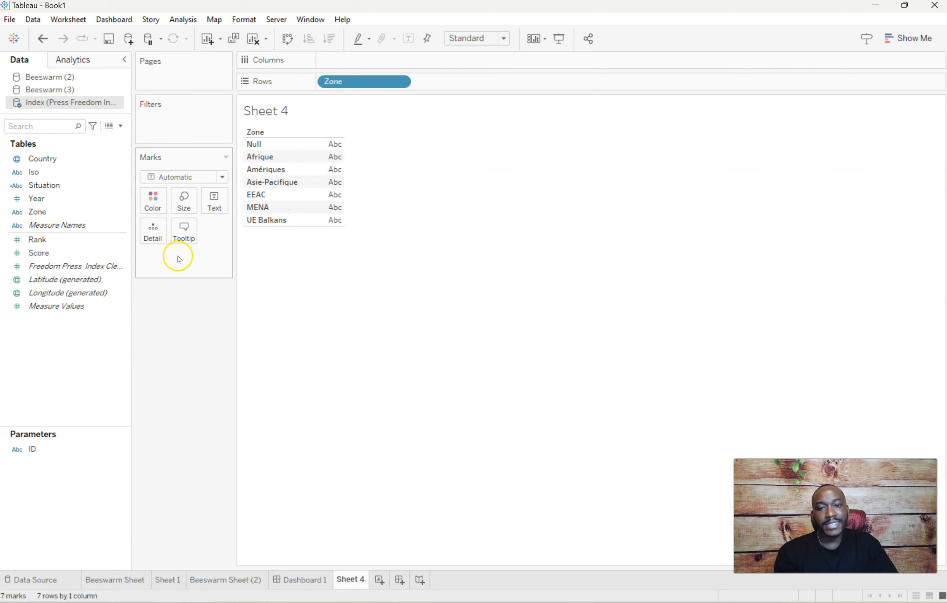
pyautogui.click(304, 191)
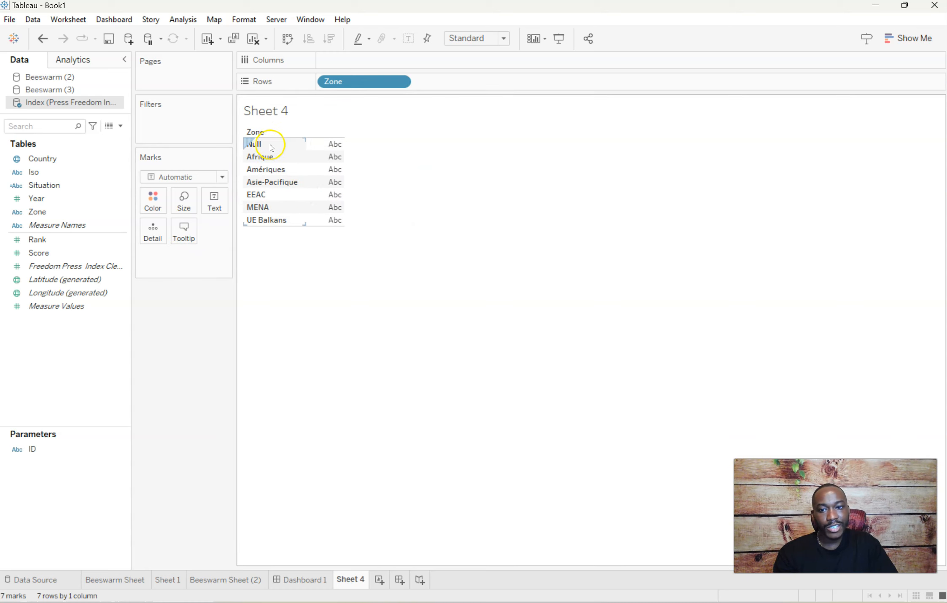
# - Filter the worksheet to exclude the Null zone and restrict Year to the latest year
pyautogui.click(87, 213)
pyautogui.moveTo(63, 210); pyautogui.dragTo(173, 132)
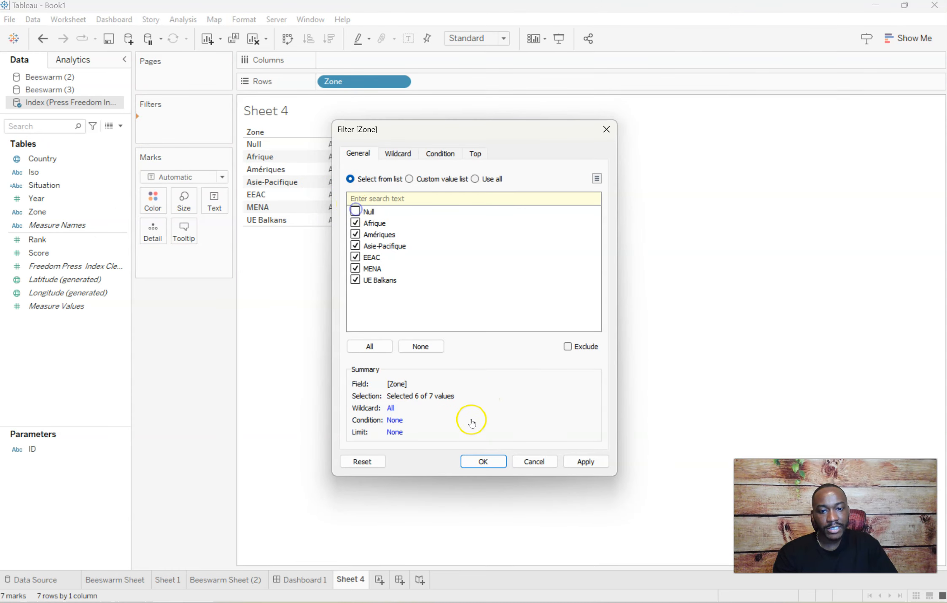
pyautogui.click(483, 461)
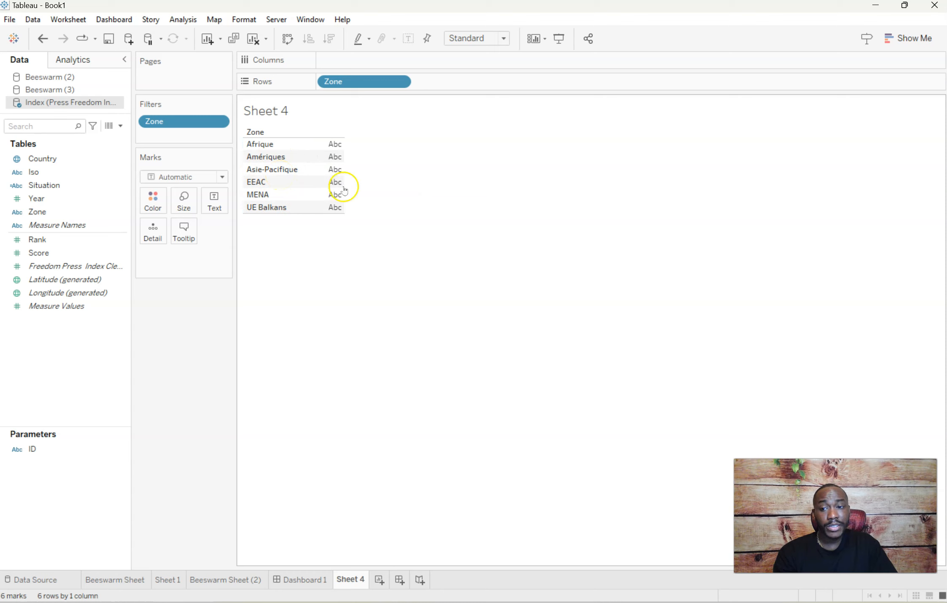
pyautogui.moveTo(47, 199); pyautogui.dragTo(190, 141)
pyautogui.moveTo(335, 318); pyautogui.dragTo(648, 333)
pyautogui.click(504, 395)
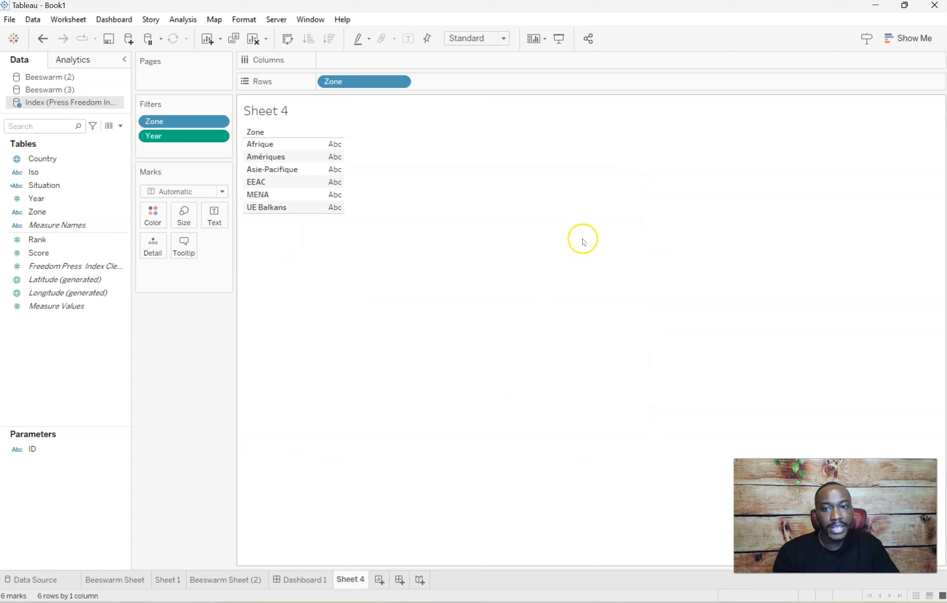
# - Display Zone and the distinct count of Country as text labels, and fit the sheet to Entire View
pyautogui.moveTo(362, 82); pyautogui.dragTo(213, 218)
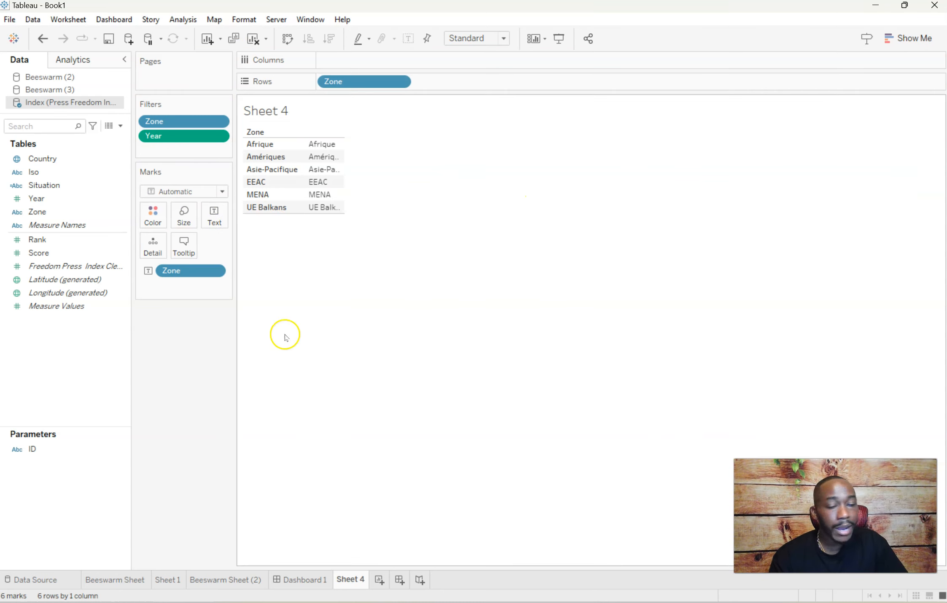
pyautogui.moveTo(59, 160); pyautogui.dragTo(155, 251)
pyautogui.click(215, 272)
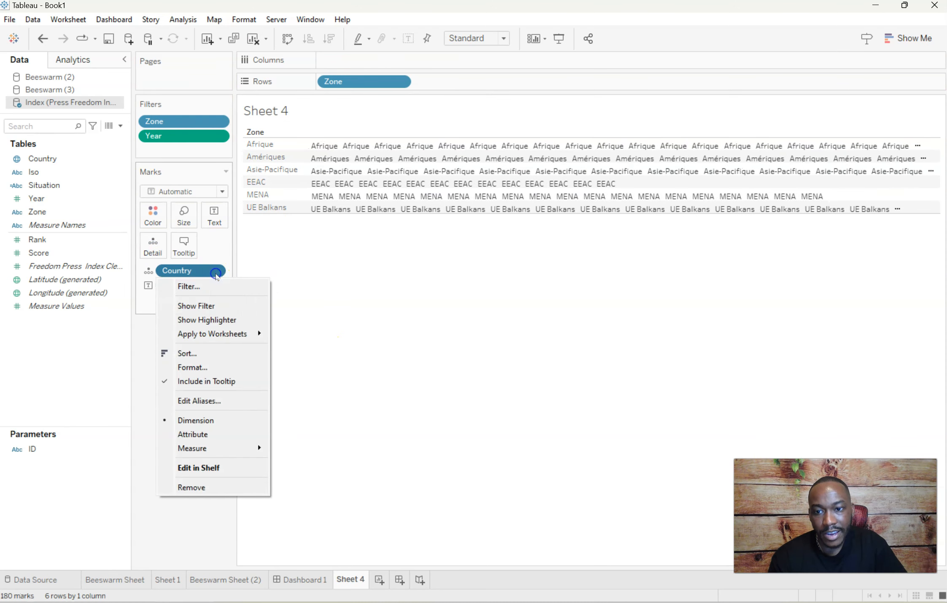
pyautogui.moveTo(235, 453)
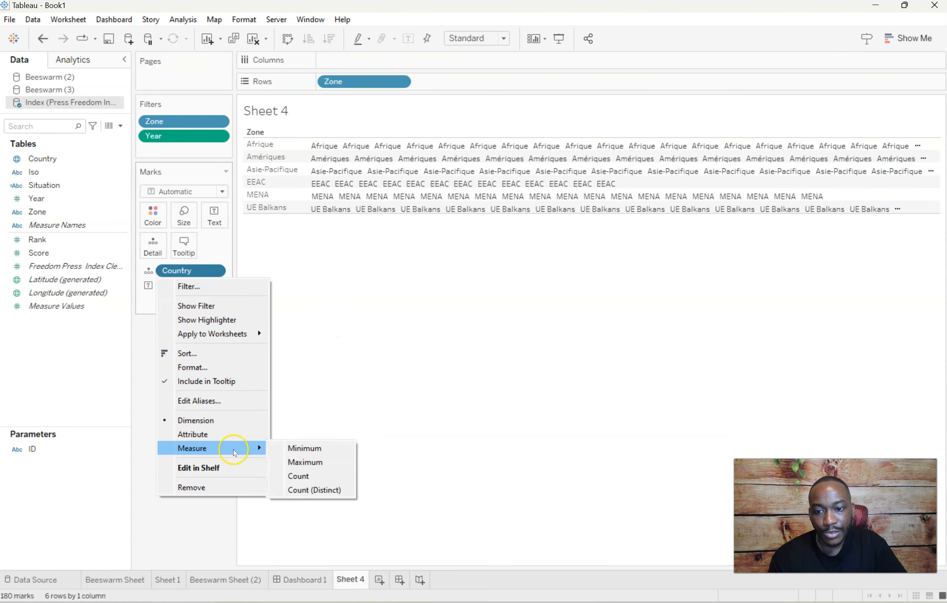
pyautogui.click(330, 489)
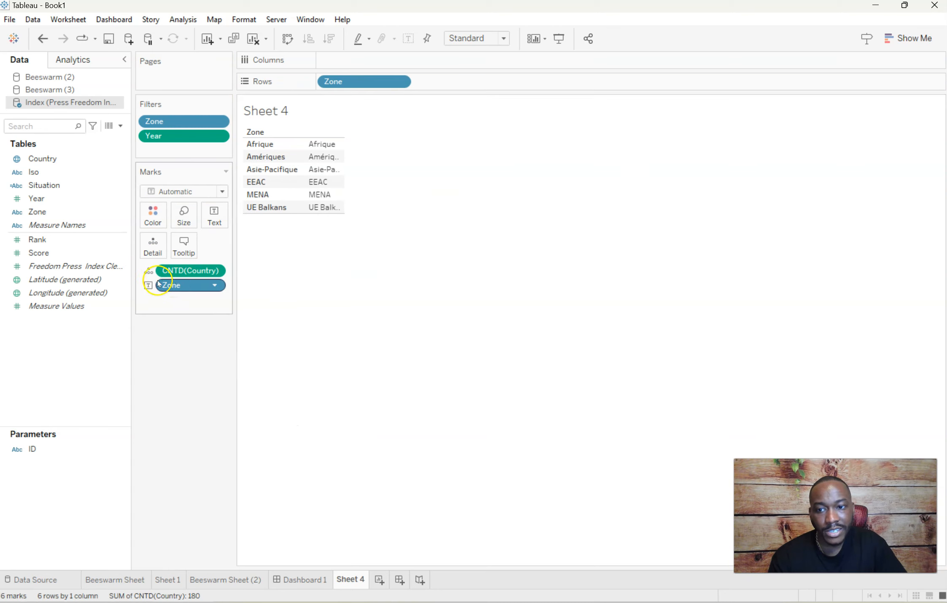
pyautogui.moveTo(166, 271); pyautogui.dragTo(219, 218)
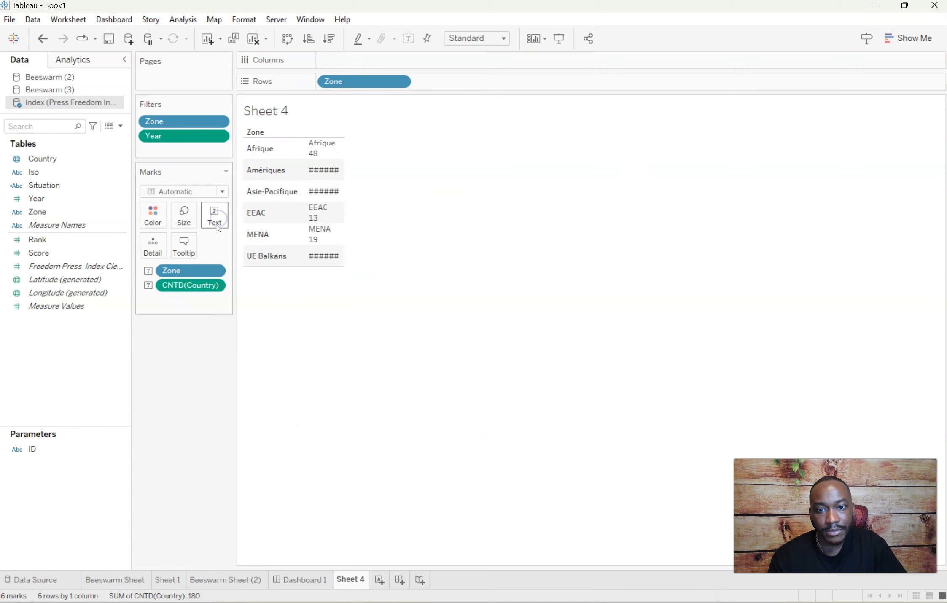
pyautogui.click(470, 39)
pyautogui.click(472, 80)
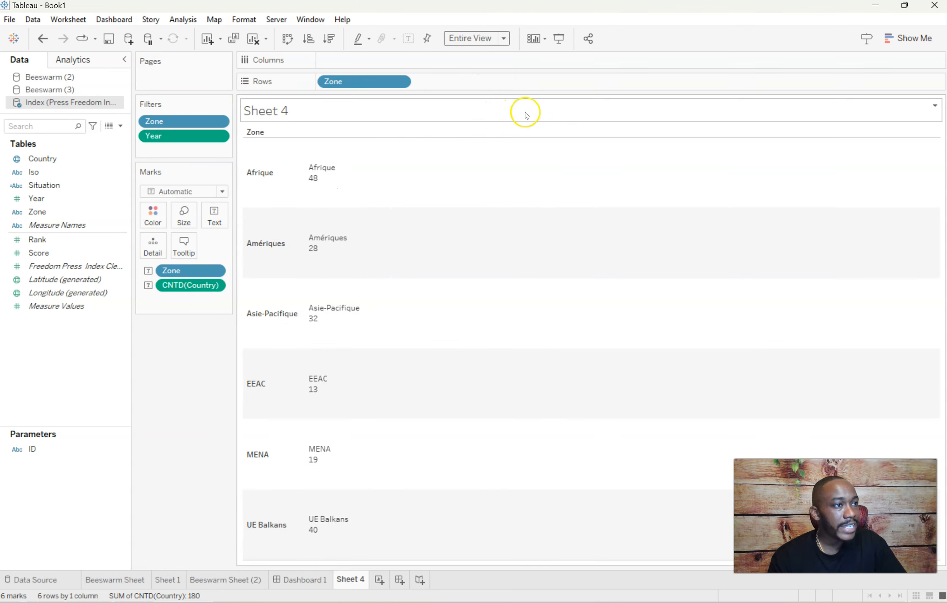
# - Add Score to the text labels and aggregate it as Median
pyautogui.moveTo(38, 253); pyautogui.dragTo(215, 216)
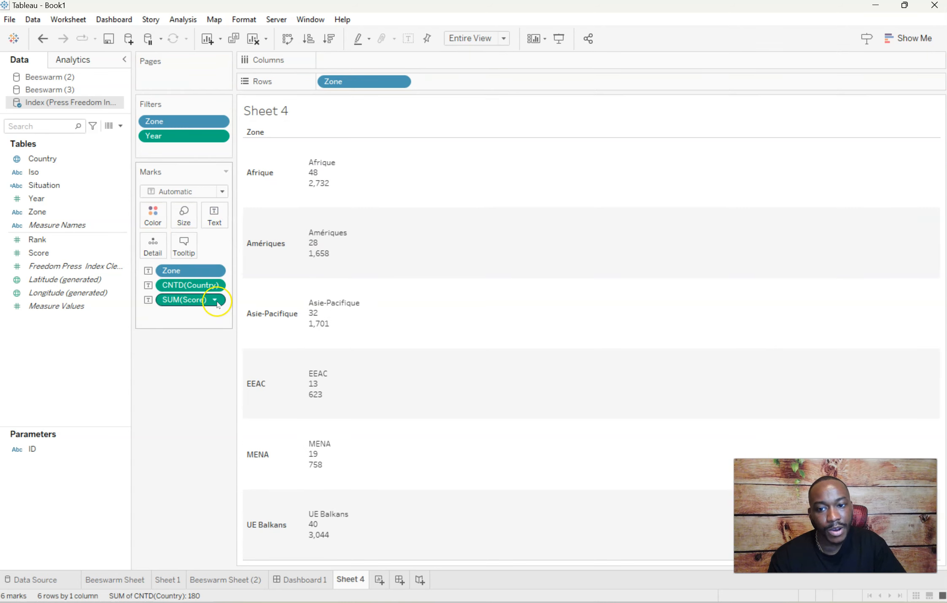
pyautogui.click(216, 301)
pyautogui.moveTo(241, 416)
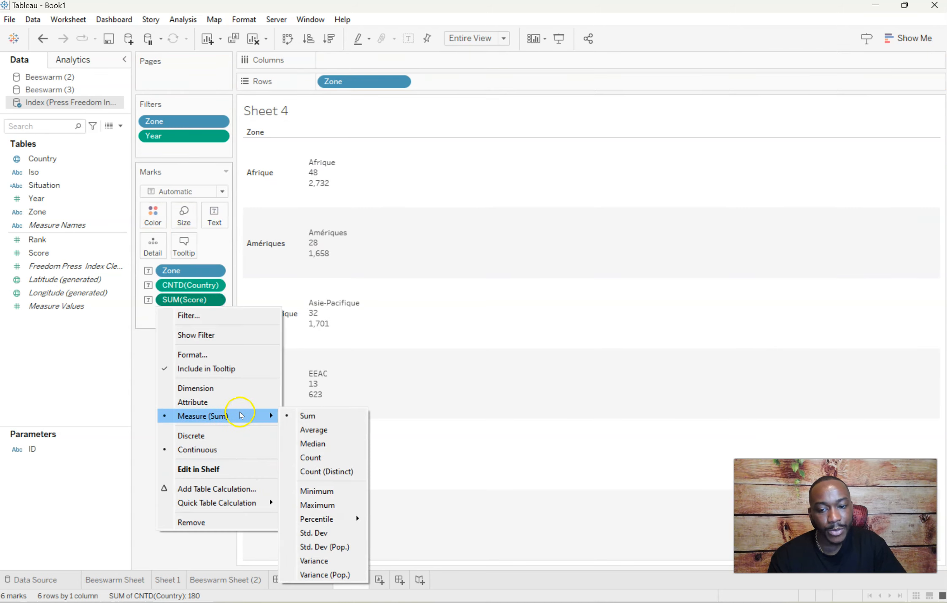
pyautogui.click(333, 444)
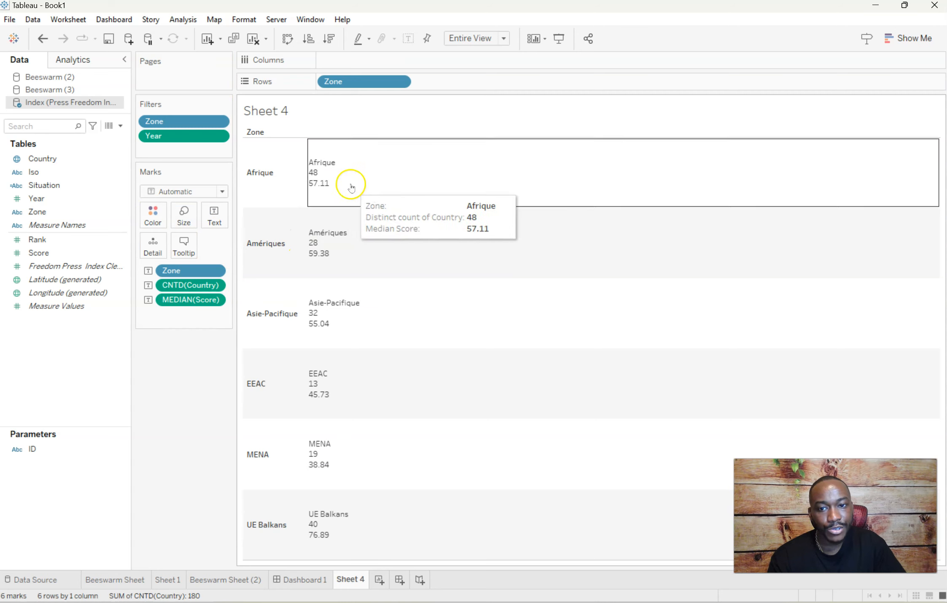
# - Format the median Score labels as Number (Custom) with 1 decimal place
pyautogui.rightClick(179, 300)
pyautogui.click(241, 349)
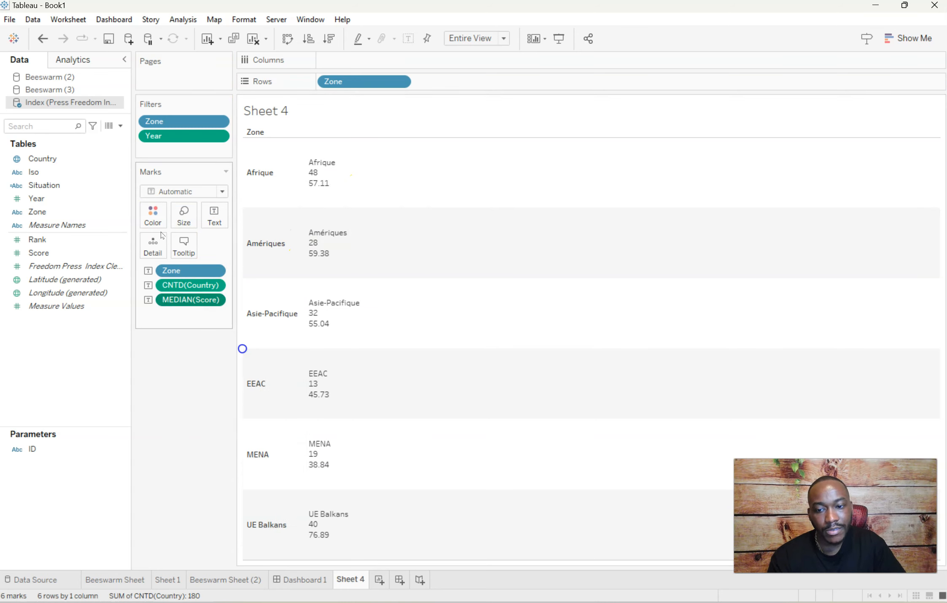
pyautogui.click(87, 176)
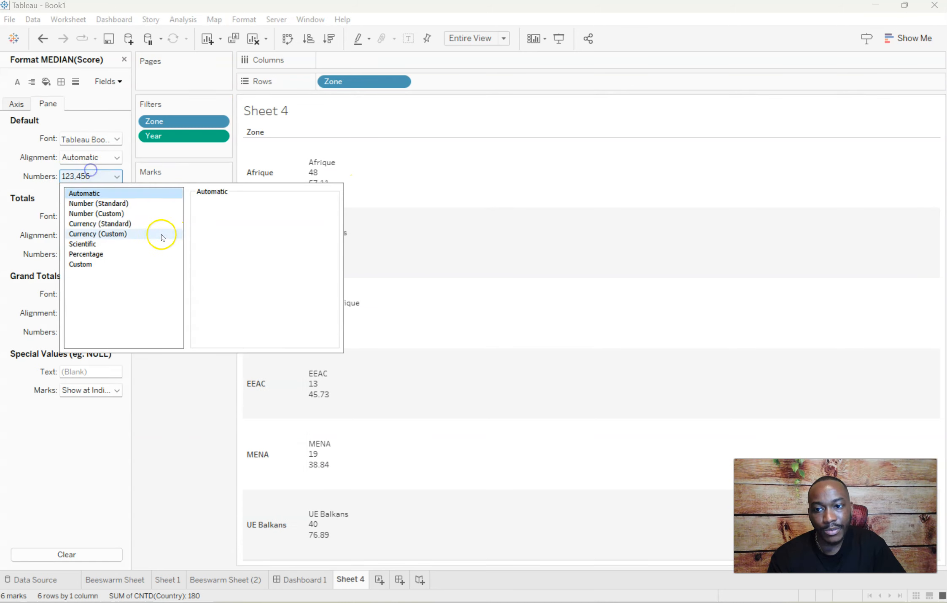
pyautogui.click(111, 212)
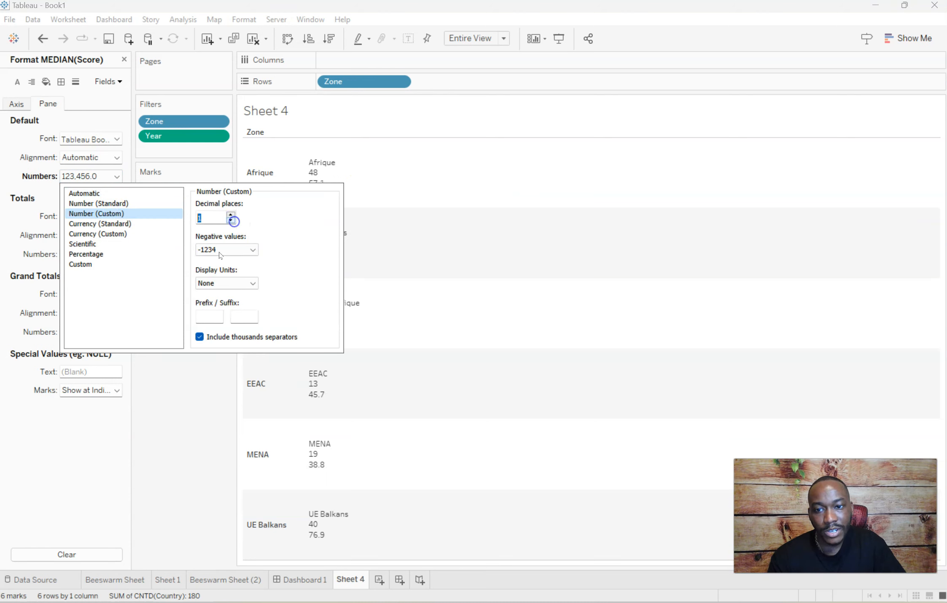
pyautogui.click(205, 393)
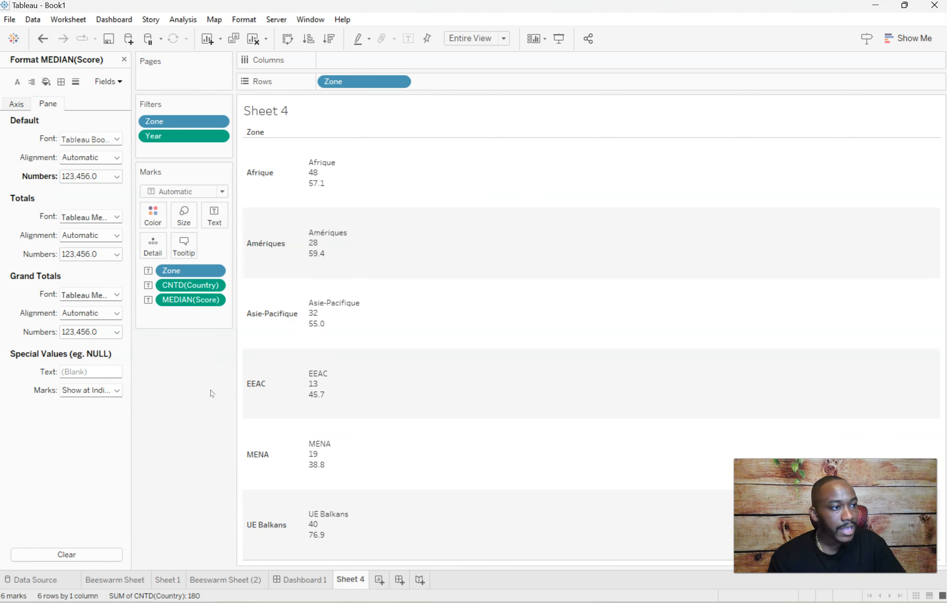
# - Hide the Zone row header so only the text labels remain in the worksheet
pyautogui.click(289, 163)
pyautogui.click(254, 238)
pyautogui.click(295, 169)
pyautogui.click(400, 81)
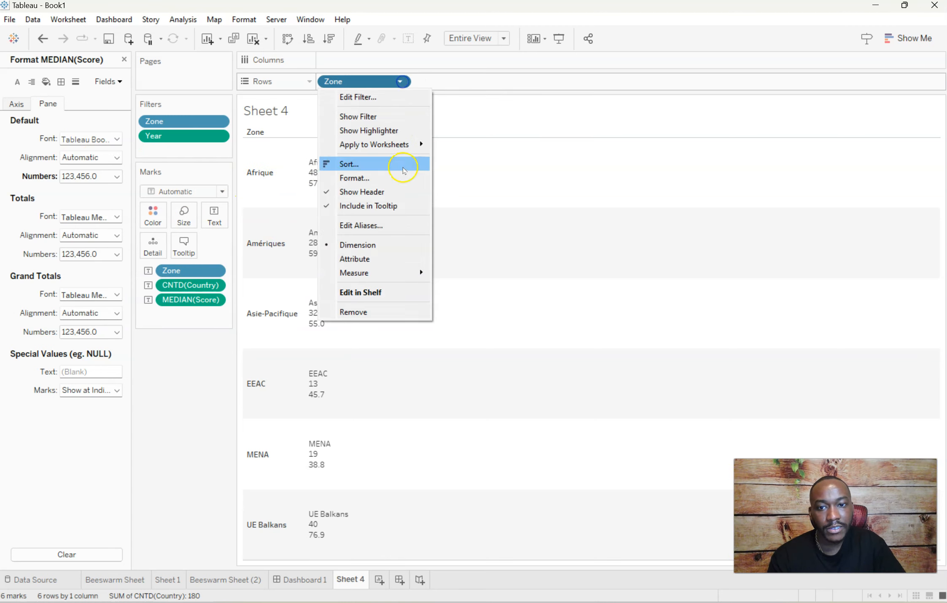
pyautogui.click(359, 192)
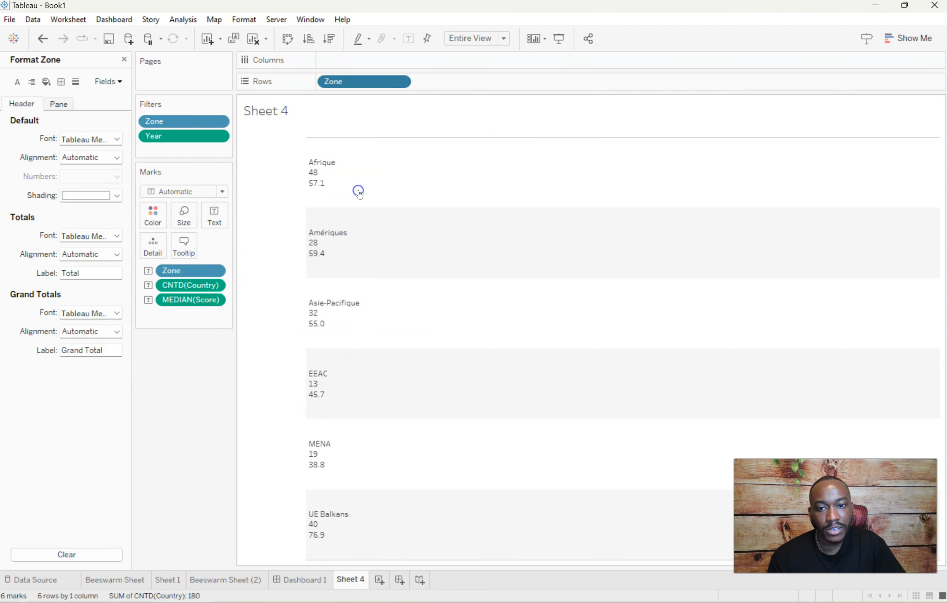
pyautogui.click(222, 225)
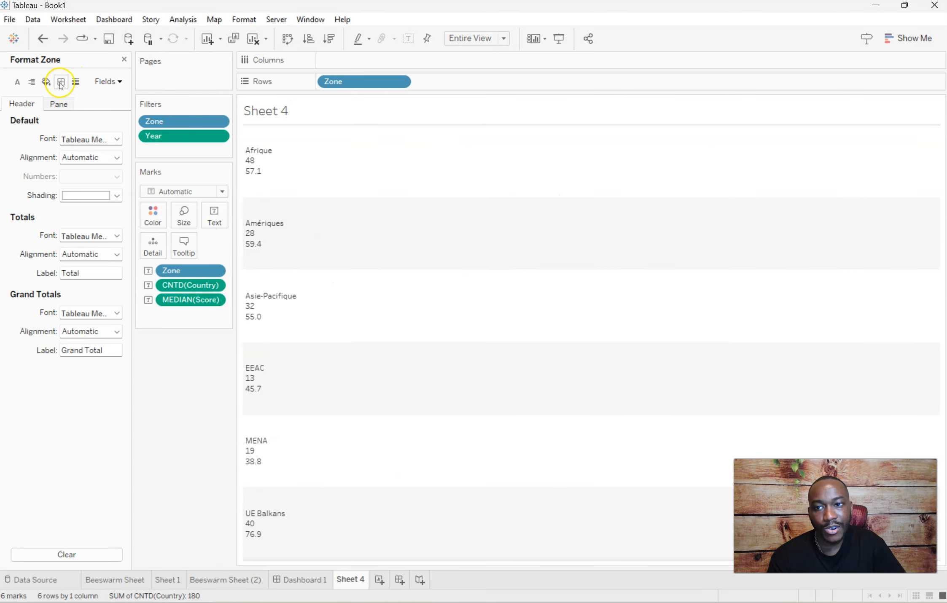
# - Remove the worksheet's row banding by reducing its band size to the minimum
pyautogui.click(239, 19)
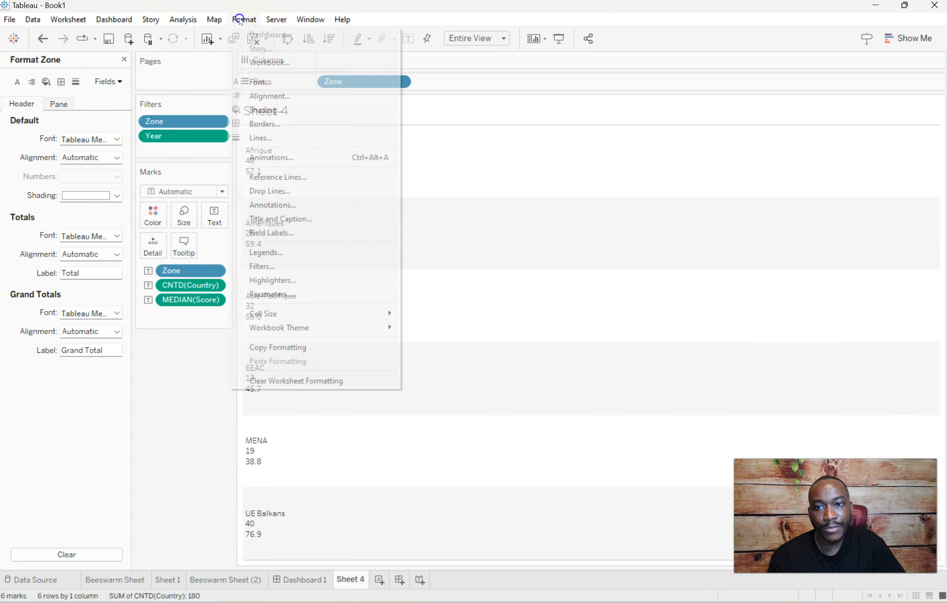
pyautogui.click(261, 108)
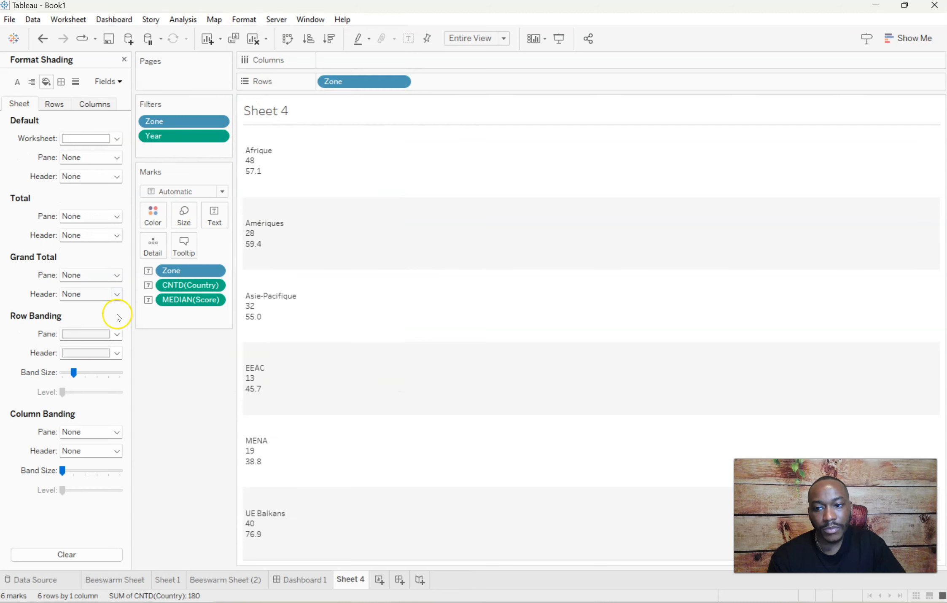
pyautogui.moveTo(73, 372); pyautogui.dragTo(62, 373)
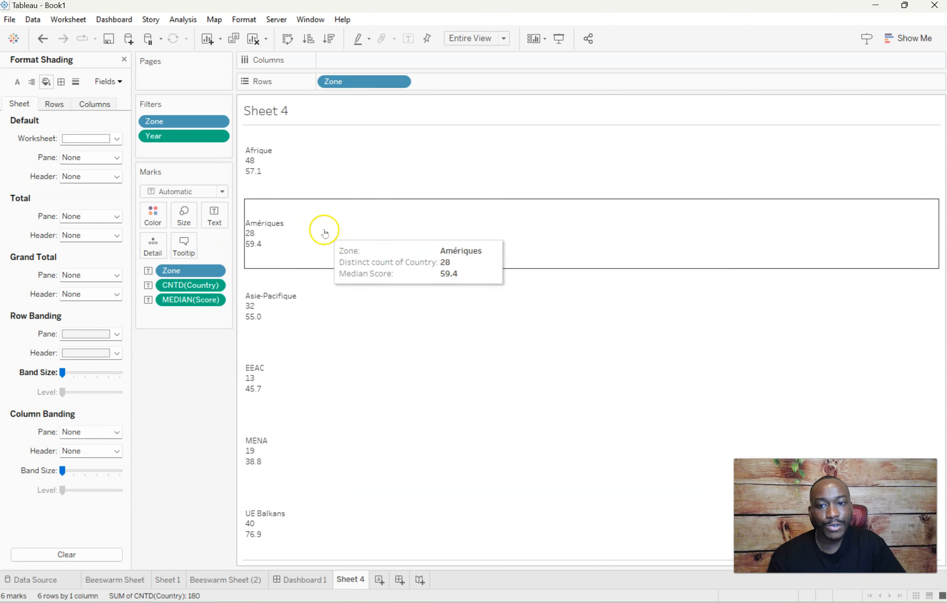
# - Open the worksheet's tooltip for editing and select all of its text
pyautogui.moveTo(328, 181)
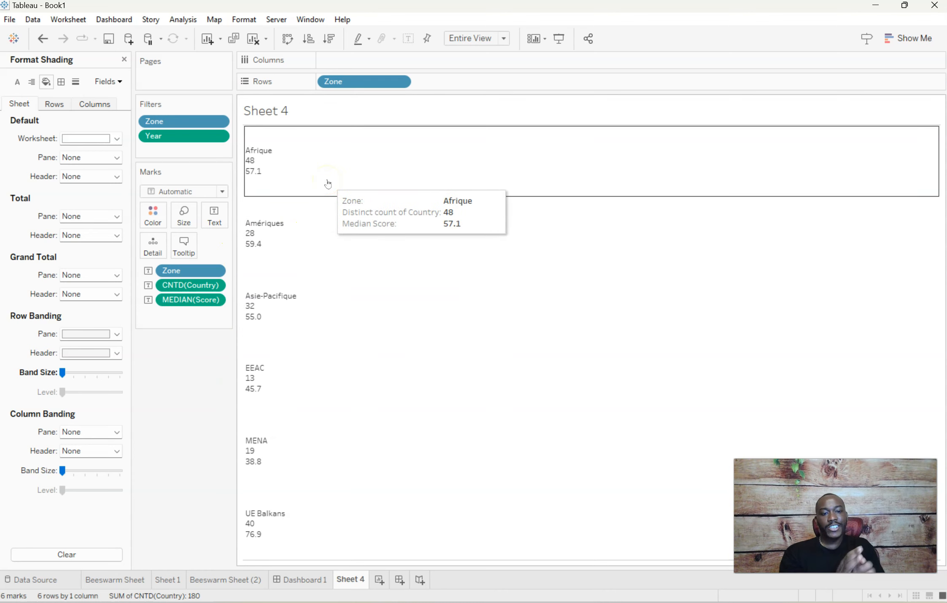
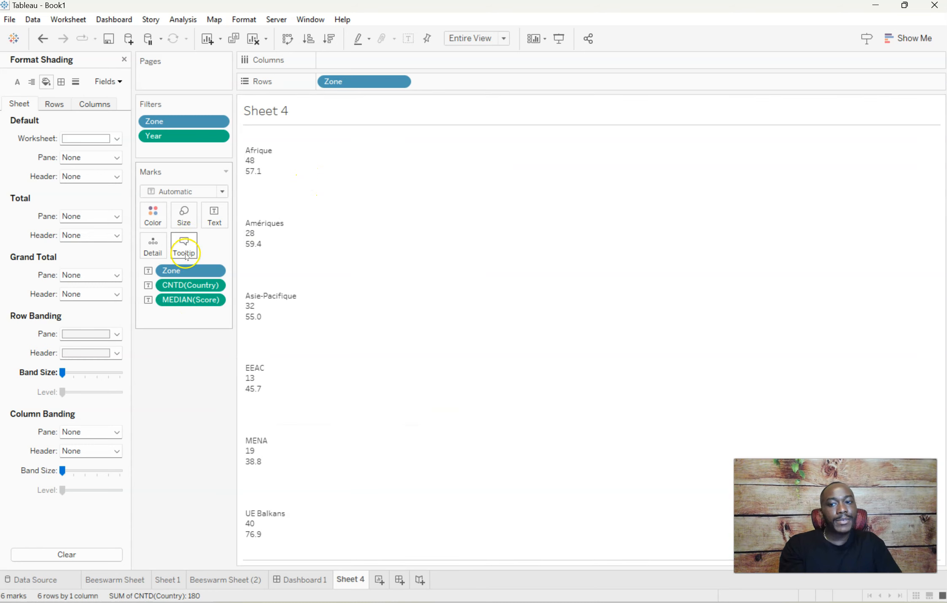
pyautogui.click(185, 248)
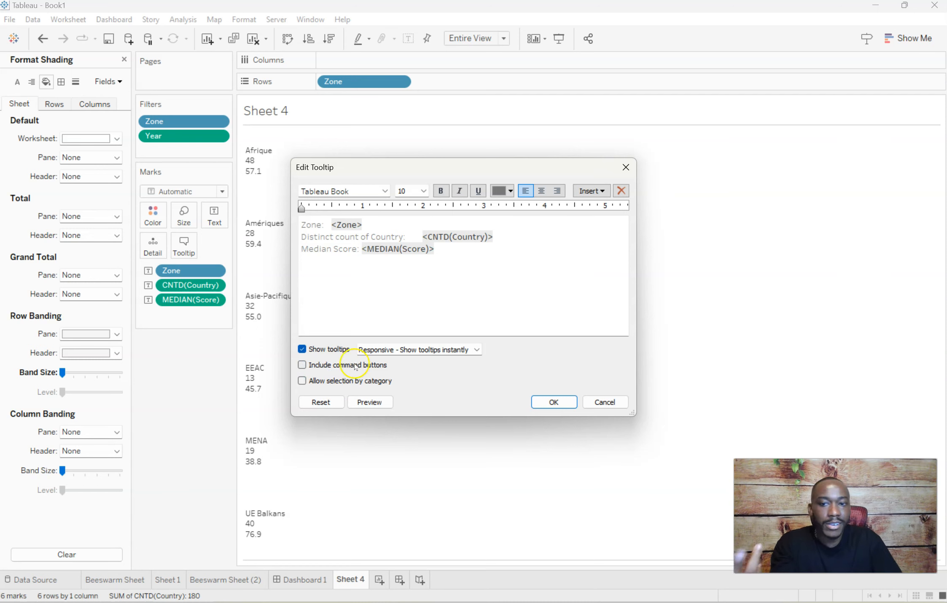
pyautogui.moveTo(484, 254); pyautogui.dragTo(190, 182)
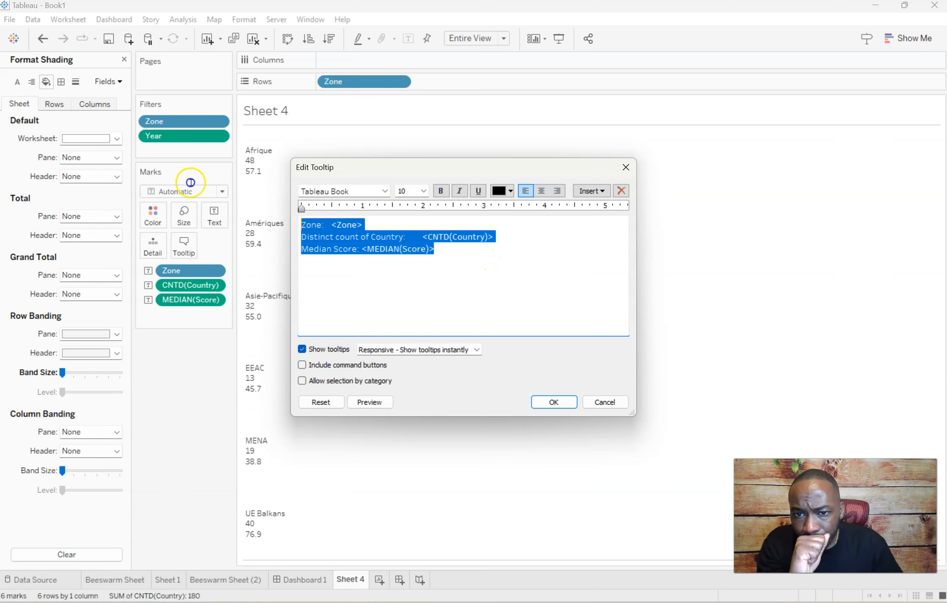
# - Set all the tooltip text to the Arial font and a dark gray color
pyautogui.click(337, 188)
pyautogui.write('arial')
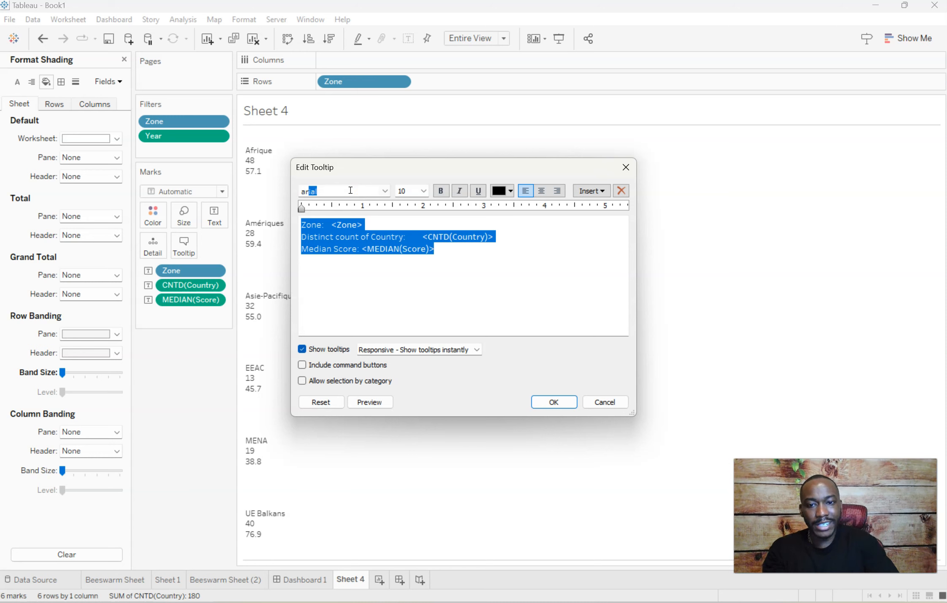
pyautogui.press('Return')
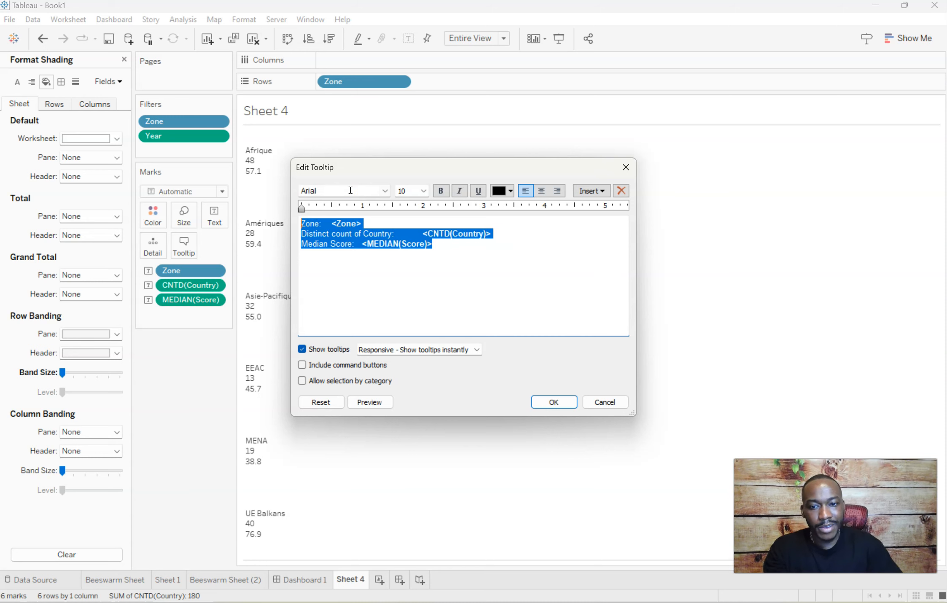
pyautogui.click(502, 195)
pyautogui.click(502, 224)
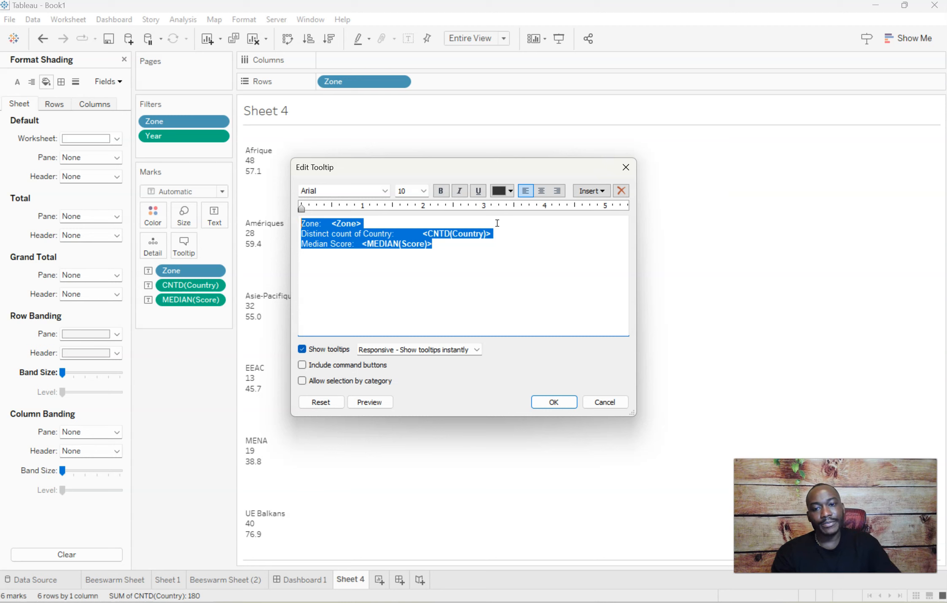
pyautogui.click(484, 292)
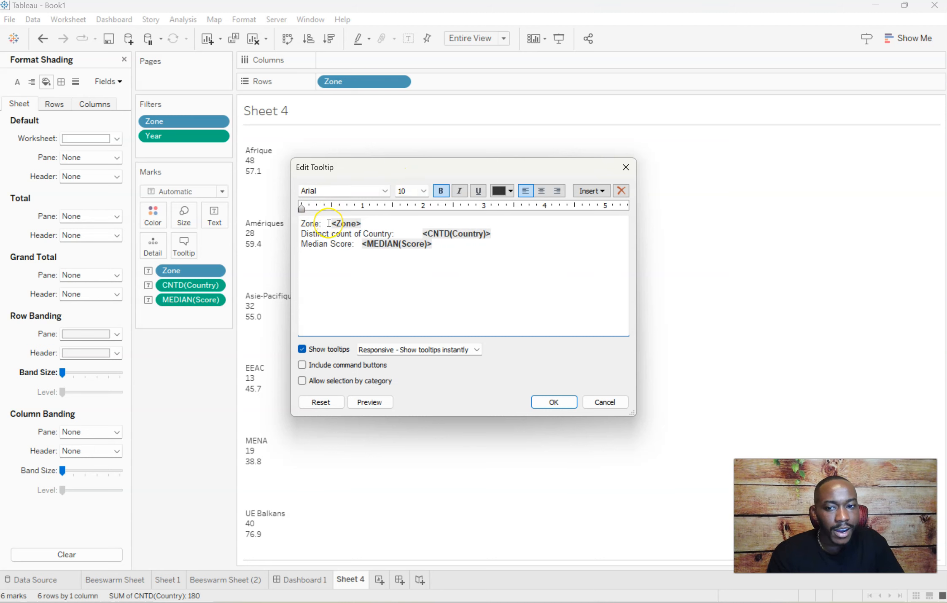
# - Remove the "Zone:" label from the tooltip and format the <Zone> field as size 12 without bold
pyautogui.press('BackSpace')
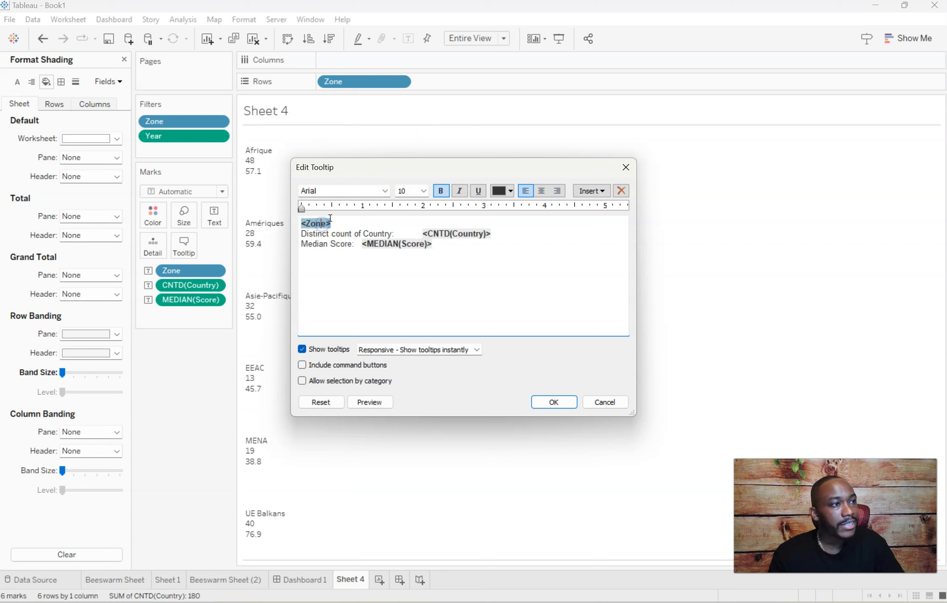
pyautogui.click(423, 192)
pyautogui.click(406, 245)
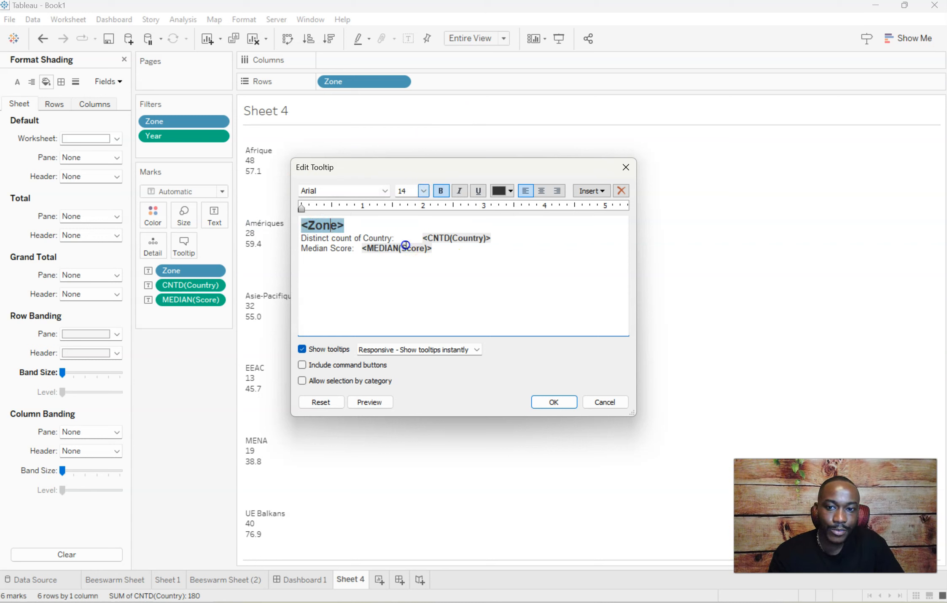
pyautogui.click(423, 192)
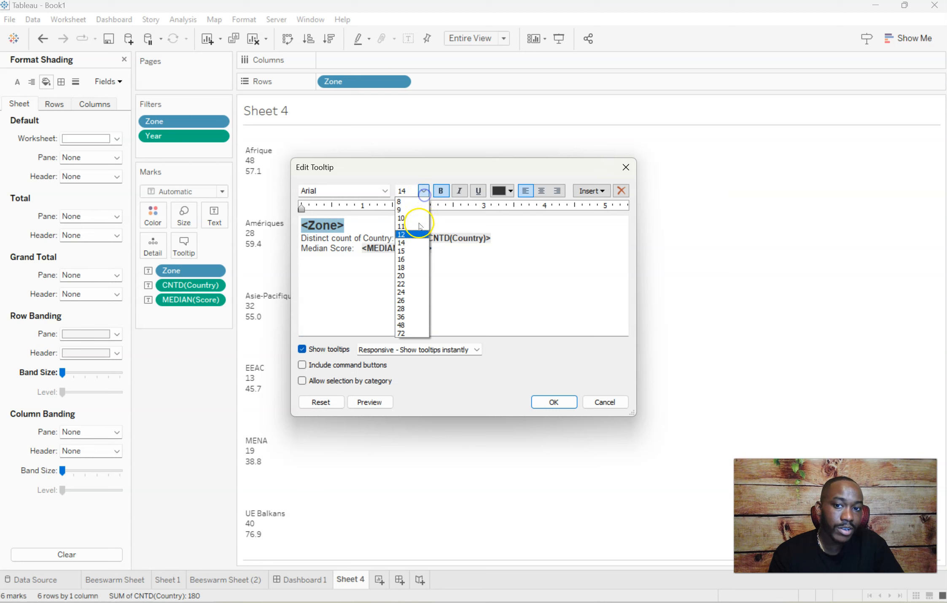
pyautogui.click(414, 235)
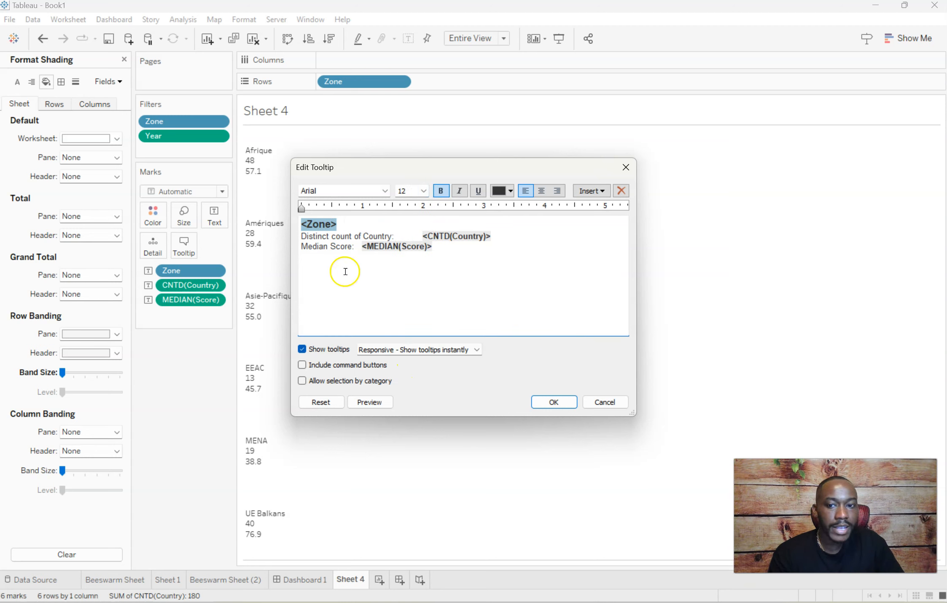
pyautogui.click(440, 193)
pyautogui.click(538, 270)
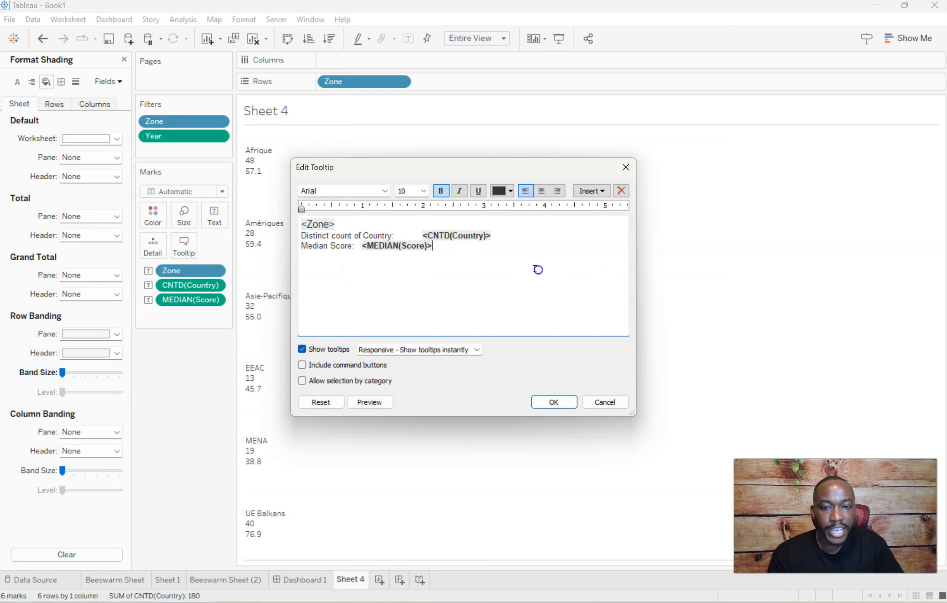
# - Delete the "Distinct count of Country:" label from the tooltip and set the <CNTD(Country)> field to size 12
pyautogui.moveTo(421, 236); pyautogui.dragTo(281, 233)
pyautogui.press('BackSpace')
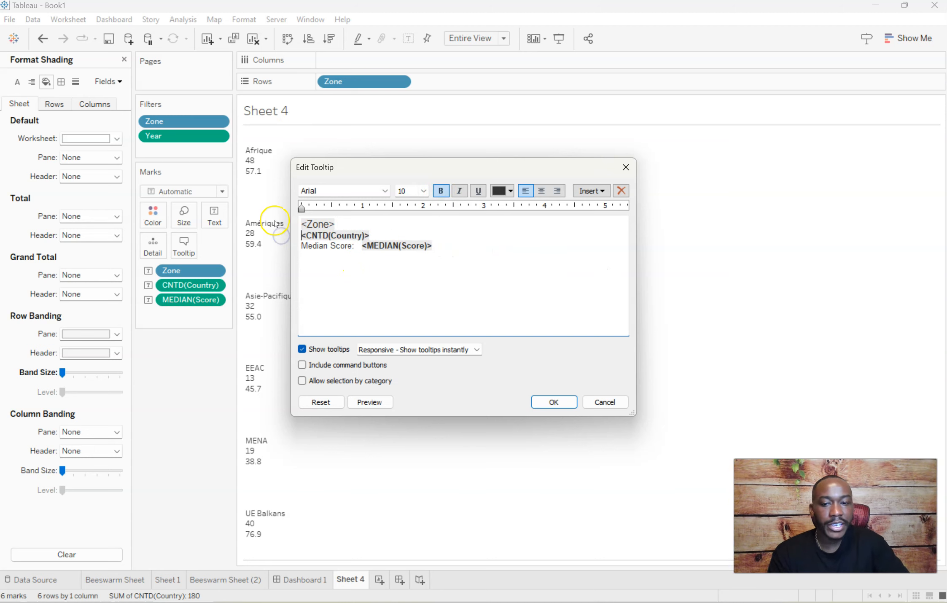
pyautogui.doubleClick(353, 235)
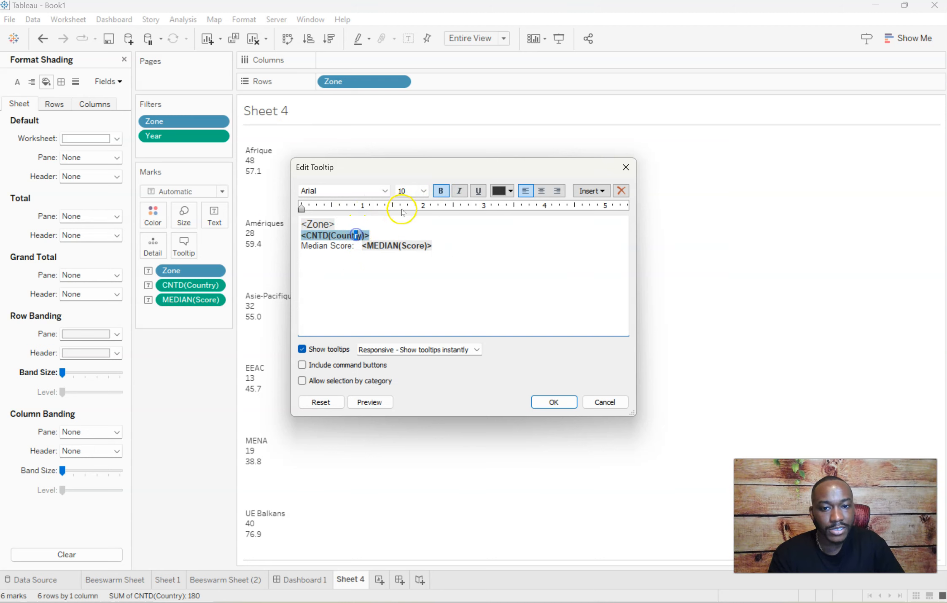
pyautogui.click(424, 192)
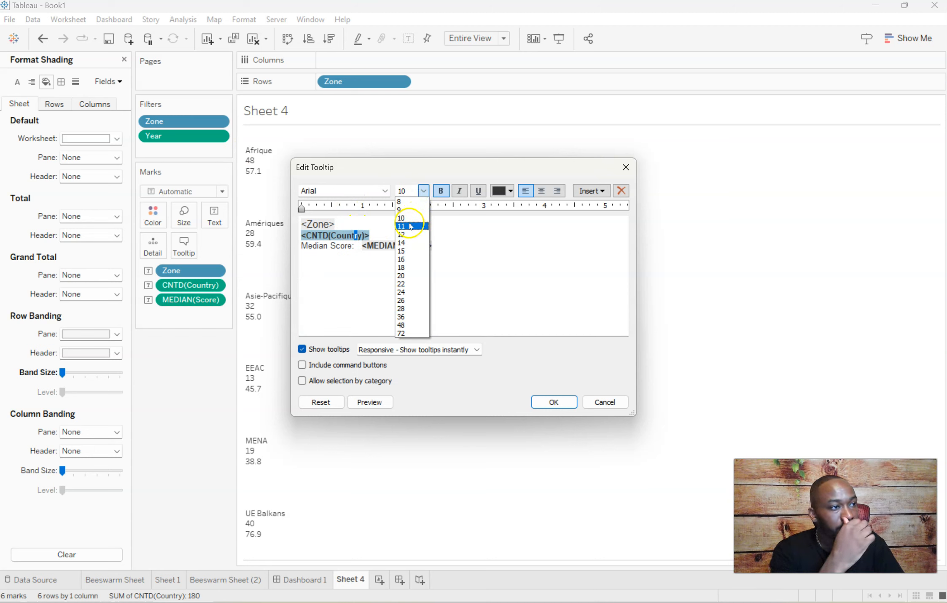
pyautogui.click(412, 234)
# - Add "Locations" after <CNTD(Country)> in the tooltip and format the word as size 9, gray and not bold
pyautogui.click(406, 236)
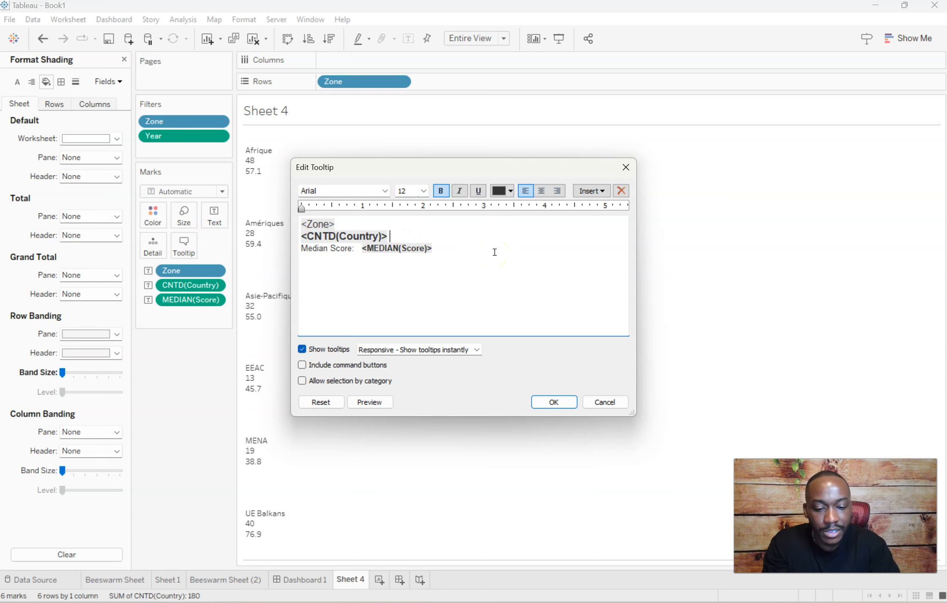
pyautogui.moveTo(495, 252); pyautogui.dragTo(393, 235)
pyautogui.click(472, 258)
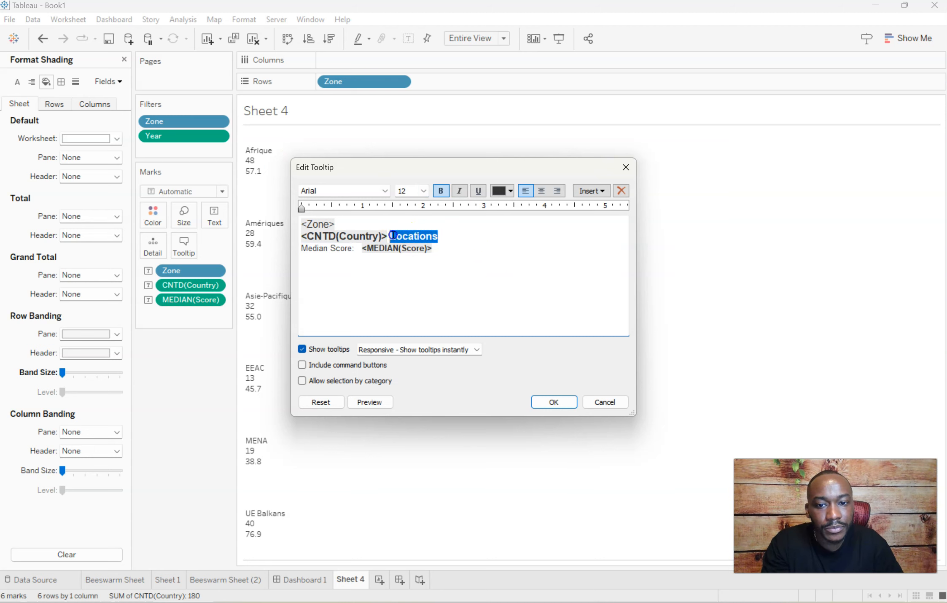
pyautogui.click(423, 191)
pyautogui.click(408, 209)
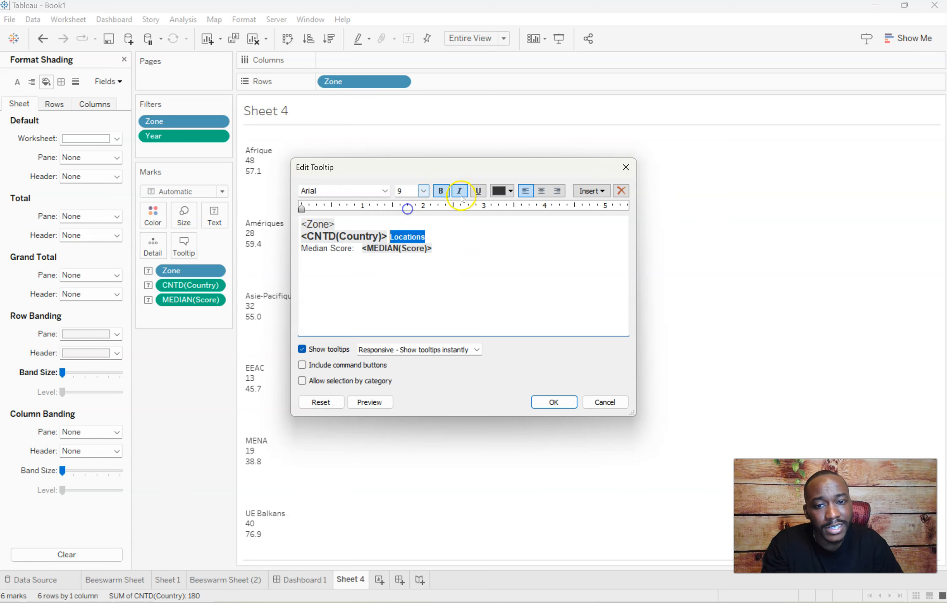
pyautogui.click(508, 191)
pyautogui.click(499, 250)
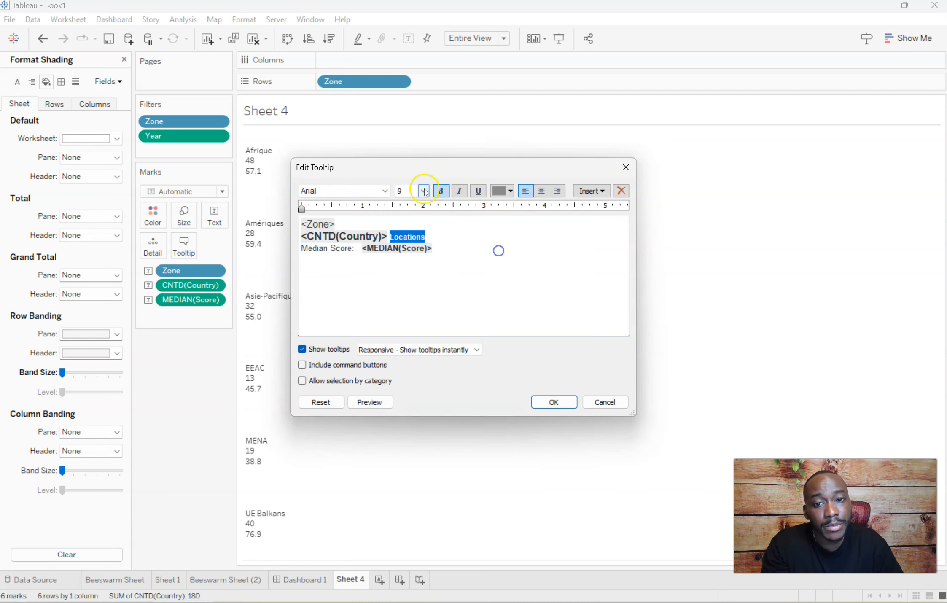
pyautogui.click(446, 236)
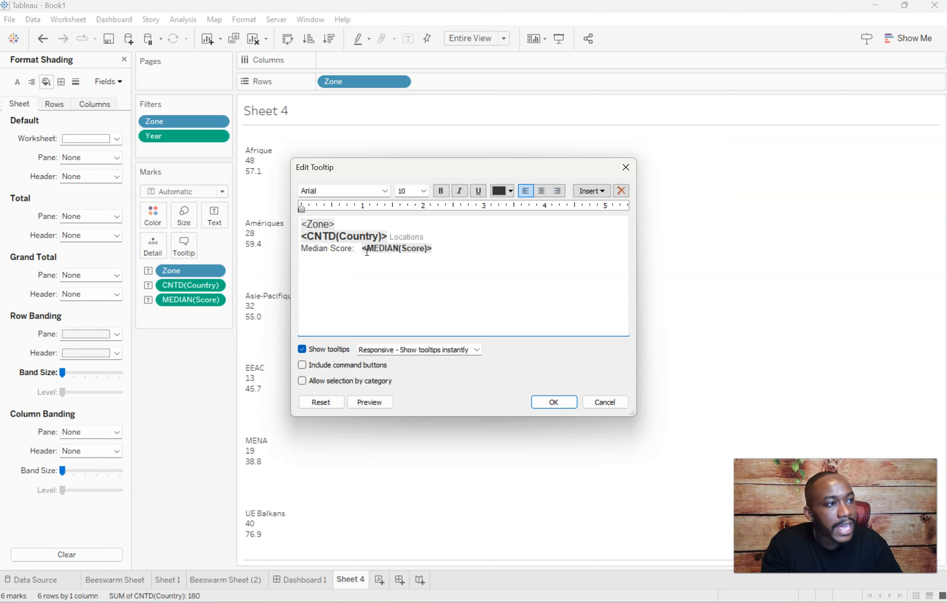
# - Remove the colon and spacing after "Median Score" in the tooltip and put <MEDIAN(Score)> on its own line
pyautogui.press('BackSpace')
pyautogui.press('BackSpace')
pyautogui.press('BackSpace')
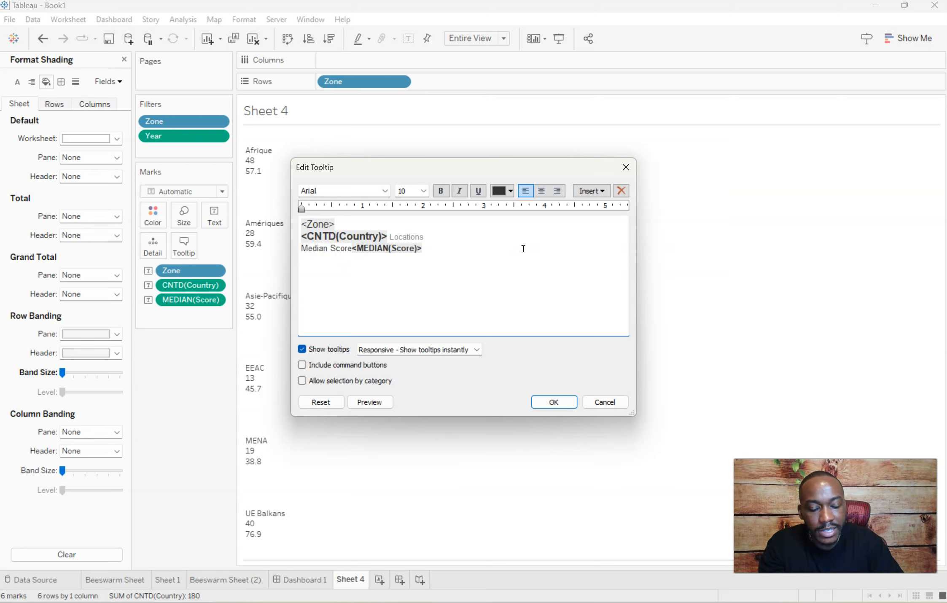
pyautogui.press('Return')
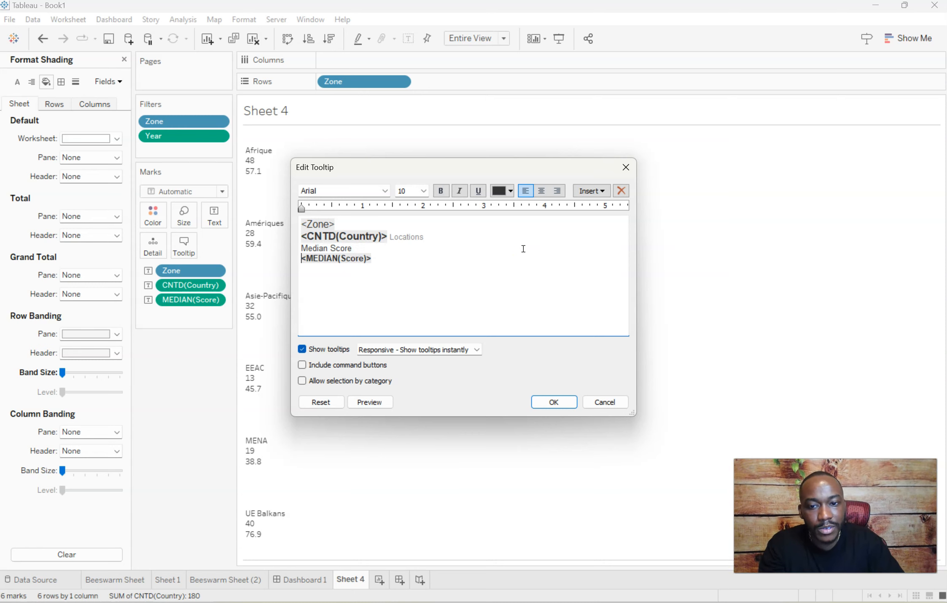
# - Format the tooltip's <MEDIAN(Score)> field as size 15 without bold, preview the tooltip and accept the edits
pyautogui.doubleClick(362, 259)
pyautogui.click(423, 192)
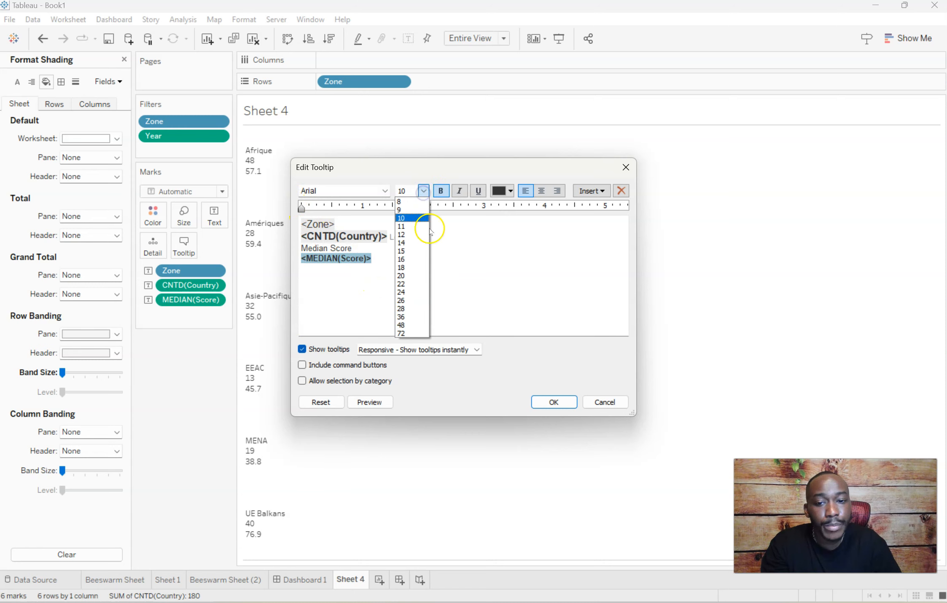
pyautogui.click(411, 251)
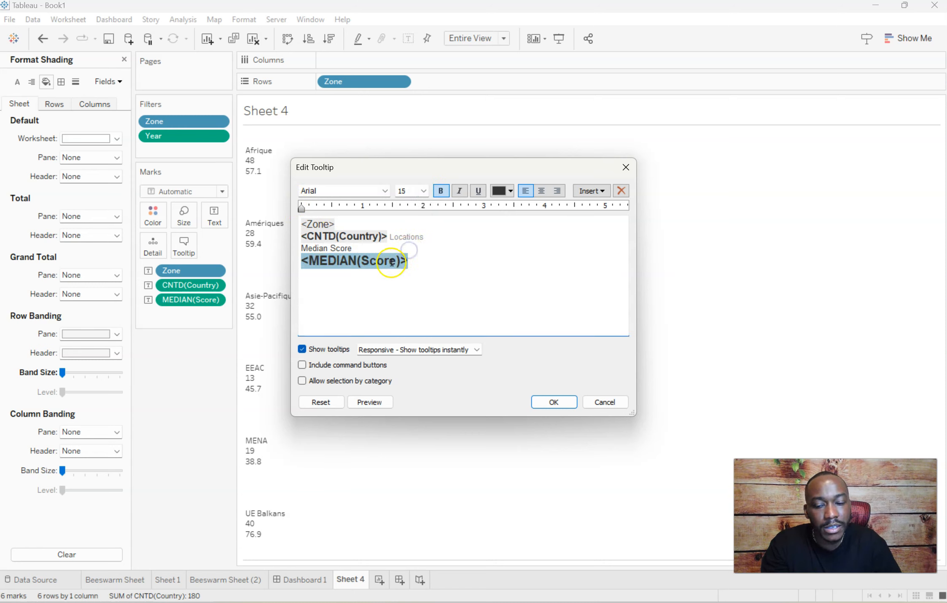
pyautogui.click(441, 190)
pyautogui.click(373, 402)
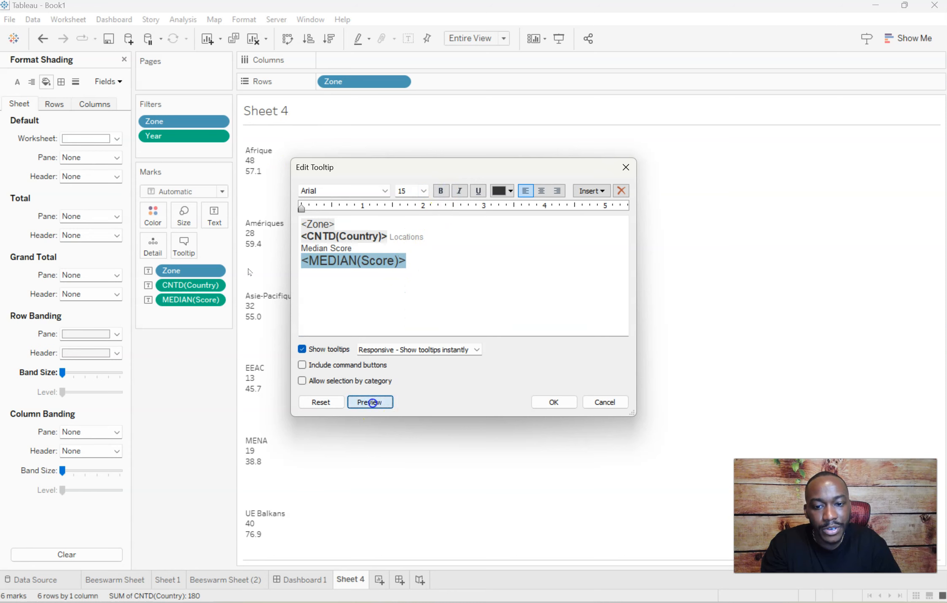
pyautogui.click(552, 402)
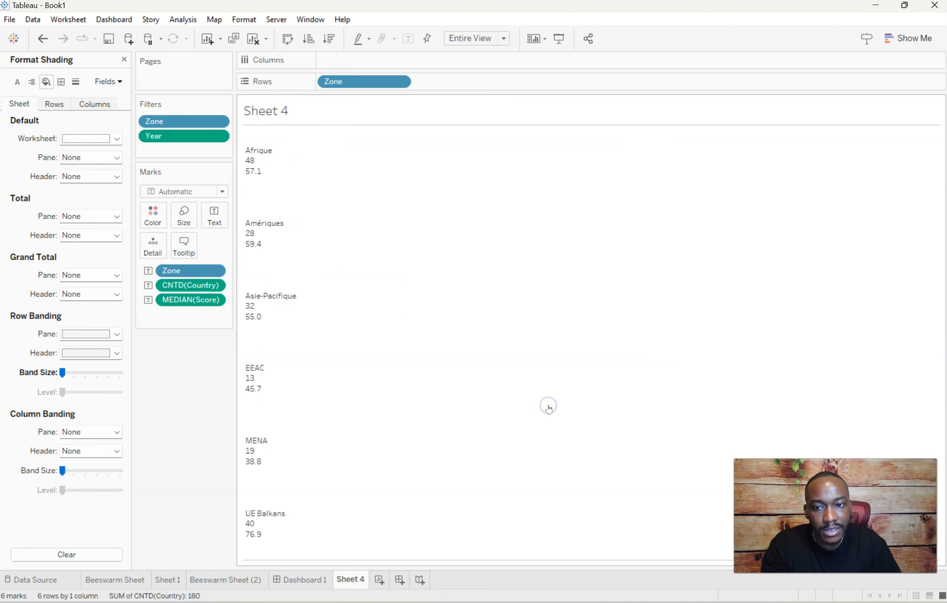
# - Open the text mark's label for editing and left-align all of its fields
pyautogui.click(214, 215)
pyautogui.click(323, 243)
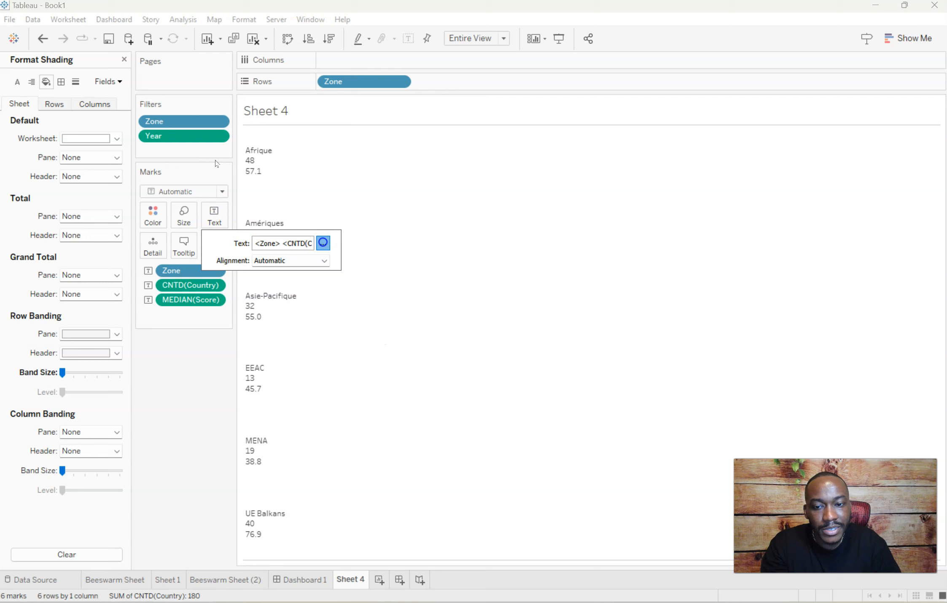
pyautogui.click(769, 393)
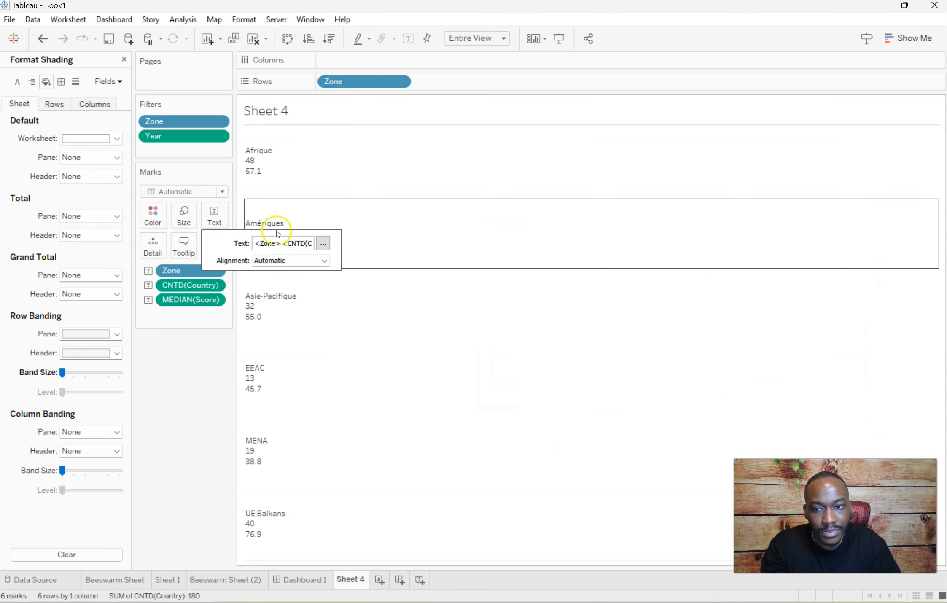
pyautogui.click(322, 243)
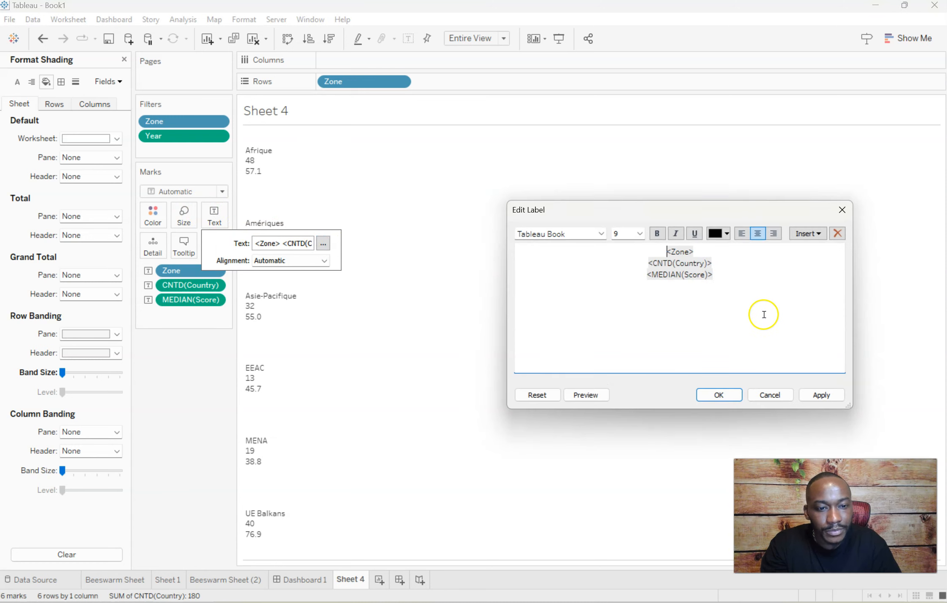
pyautogui.hotkey('ctrl', 'a')
pyautogui.click(742, 234)
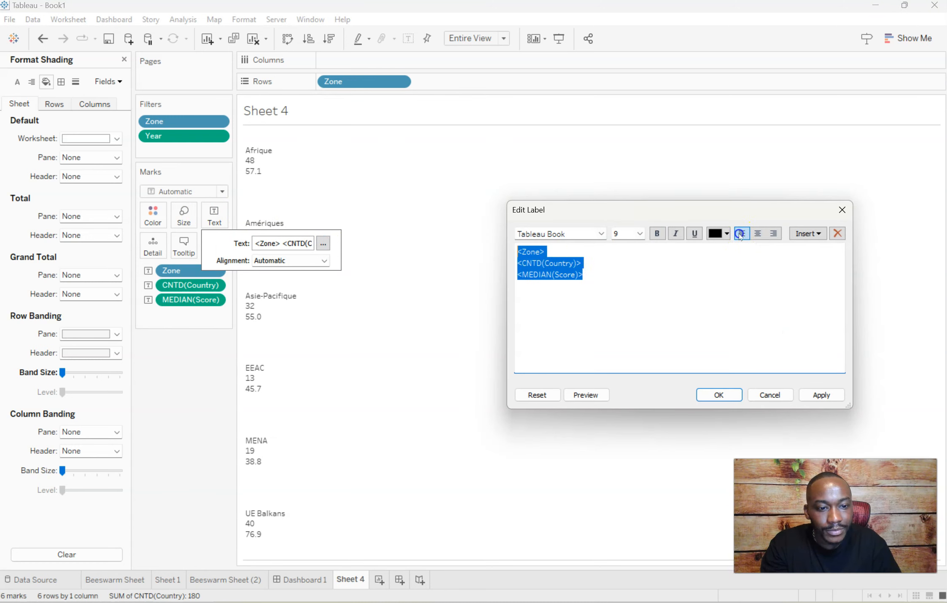
# - Set the <Zone> field in the label to size 11
pyautogui.moveTo(602, 212); pyautogui.dragTo(491, 231)
pyautogui.doubleClick(434, 268)
pyautogui.click(529, 252)
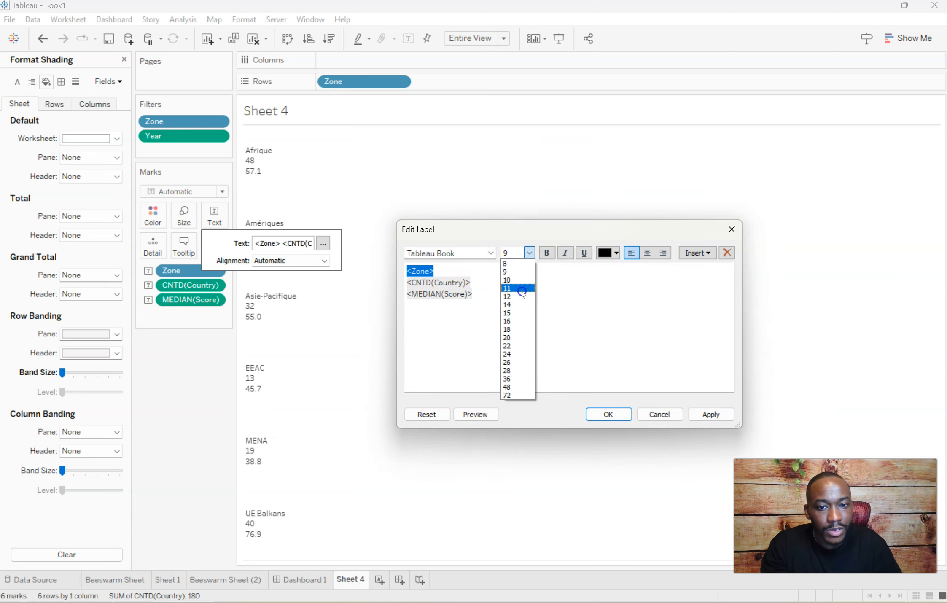
pyautogui.click(523, 290)
# - Add "Locations" after <CNTD(Country)> in the label and color the word gray
pyautogui.click(490, 281)
pyautogui.click(458, 287)
pyautogui.write('Locations')
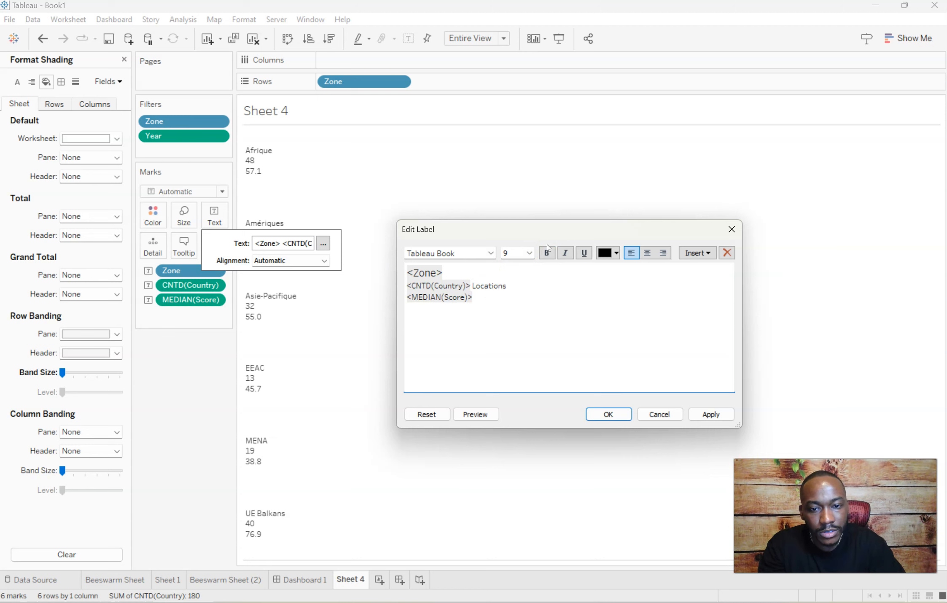
pyautogui.moveTo(513, 290); pyautogui.dragTo(474, 286)
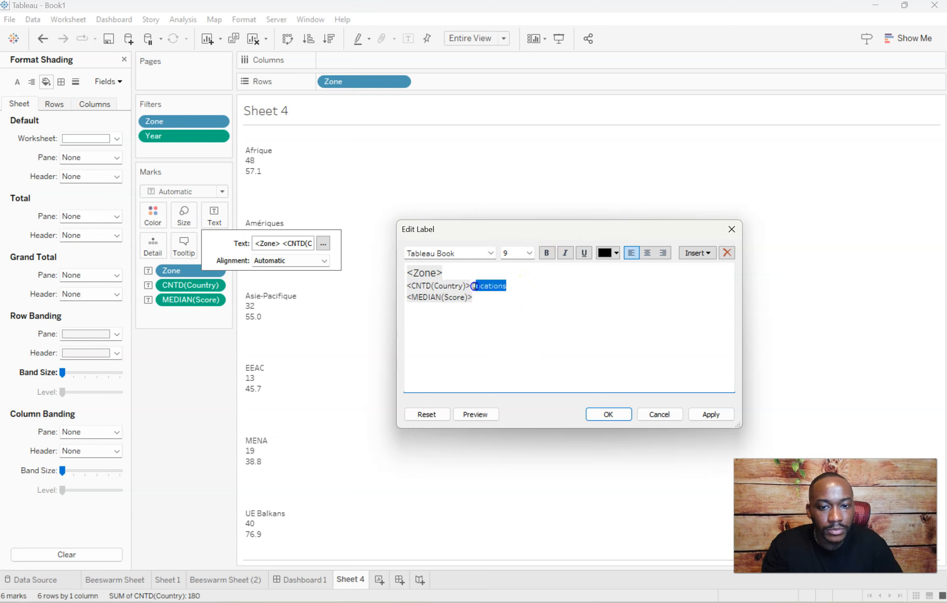
pyautogui.click(606, 253)
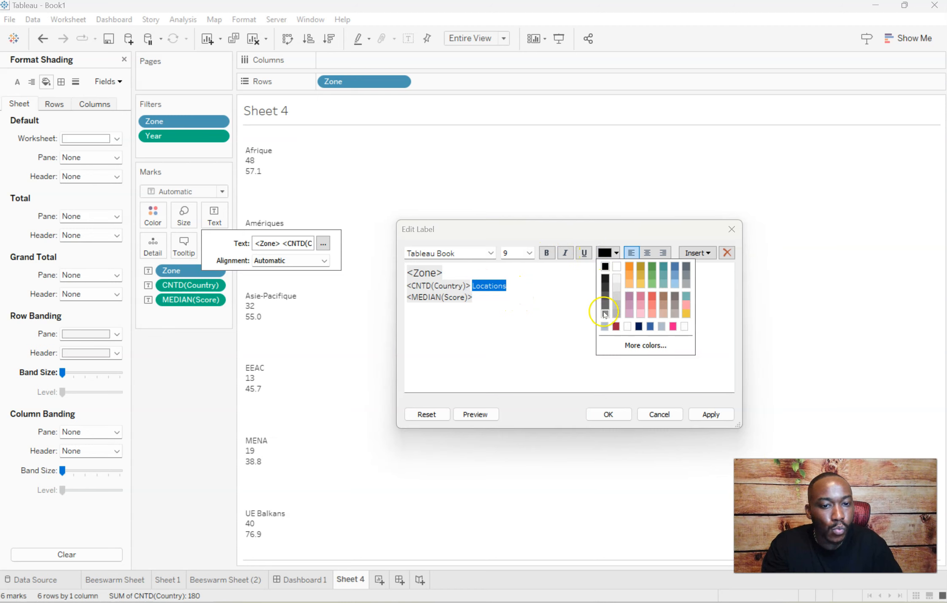
pyautogui.click(604, 311)
pyautogui.click(588, 333)
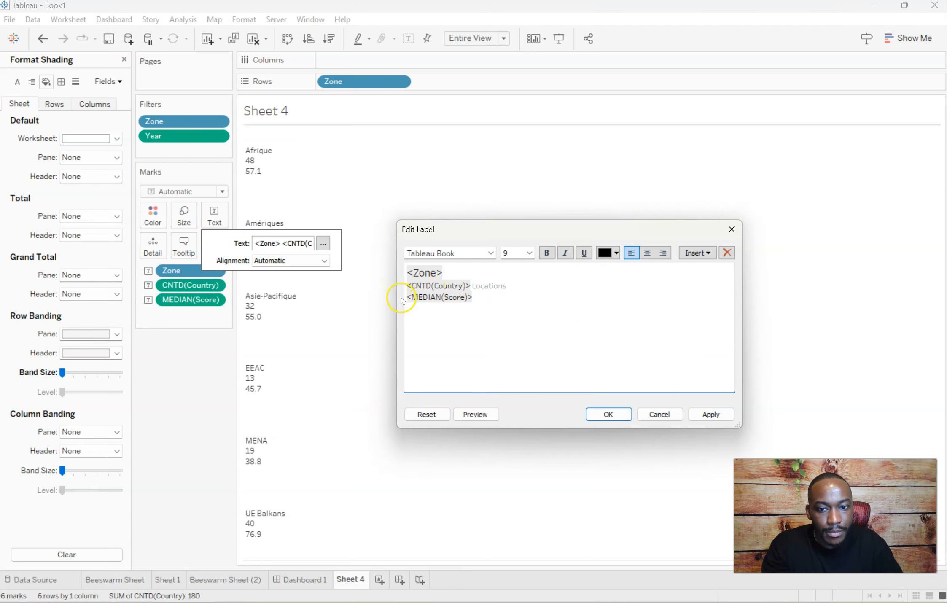
# - Insert a "Median Score" line above the <MEDIAN(Score)> field in the label
pyautogui.click(407, 297)
pyautogui.write('Media')
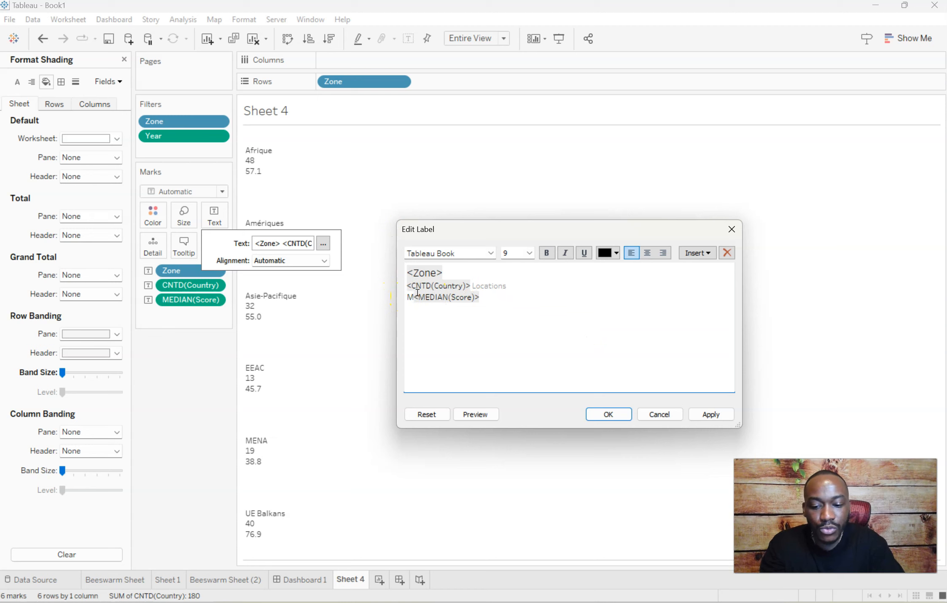
pyautogui.write('n Score')
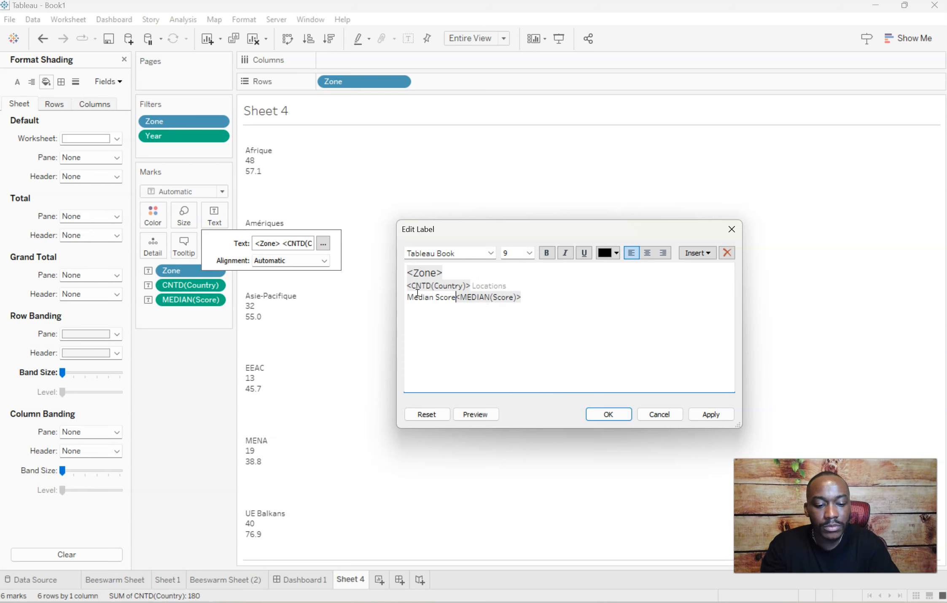
pyautogui.press('Return')
# - Set the <MEDIAN(Score)> field in the label to size 15 and apply it to the sheet
pyautogui.doubleClick(436, 309)
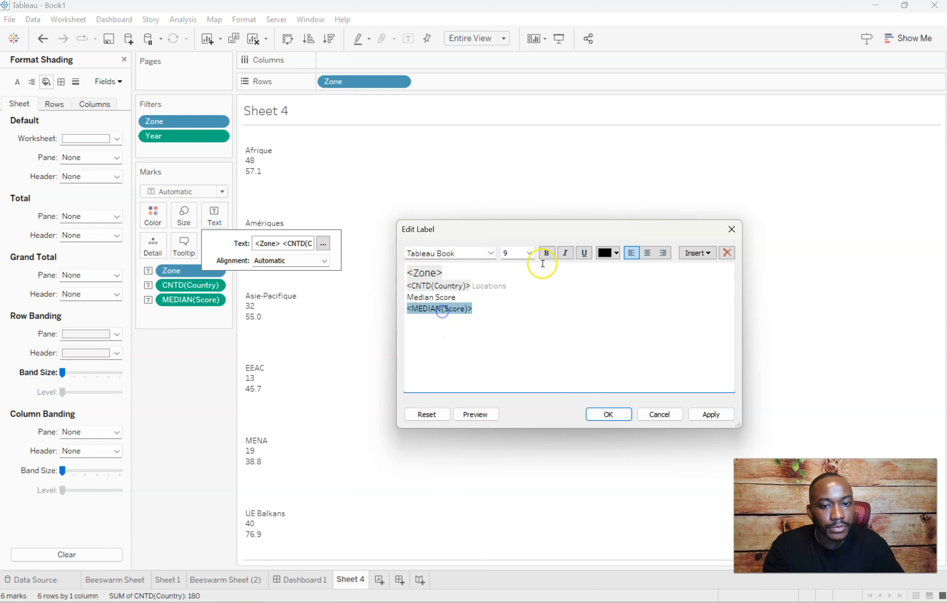
pyautogui.click(529, 253)
pyautogui.click(511, 313)
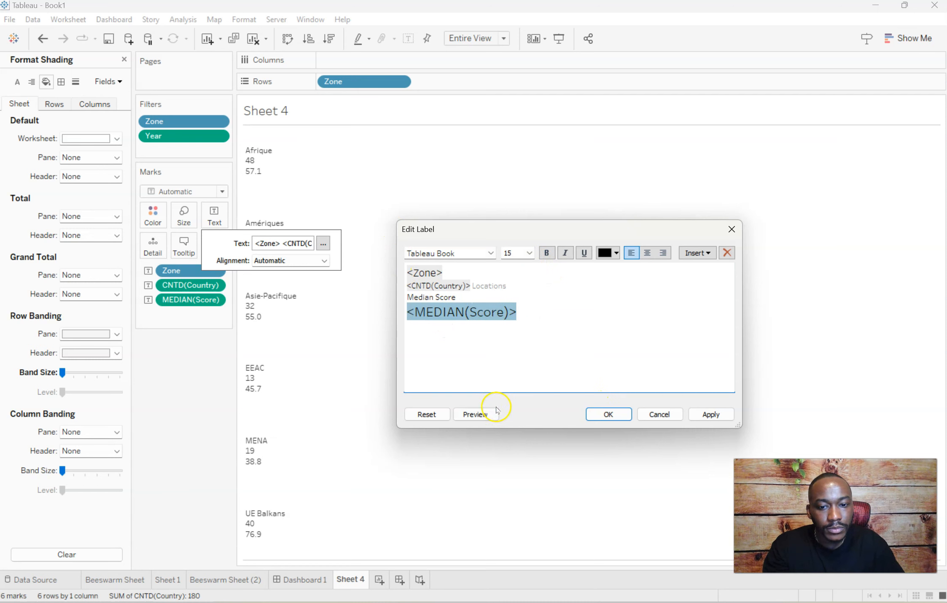
pyautogui.click(713, 416)
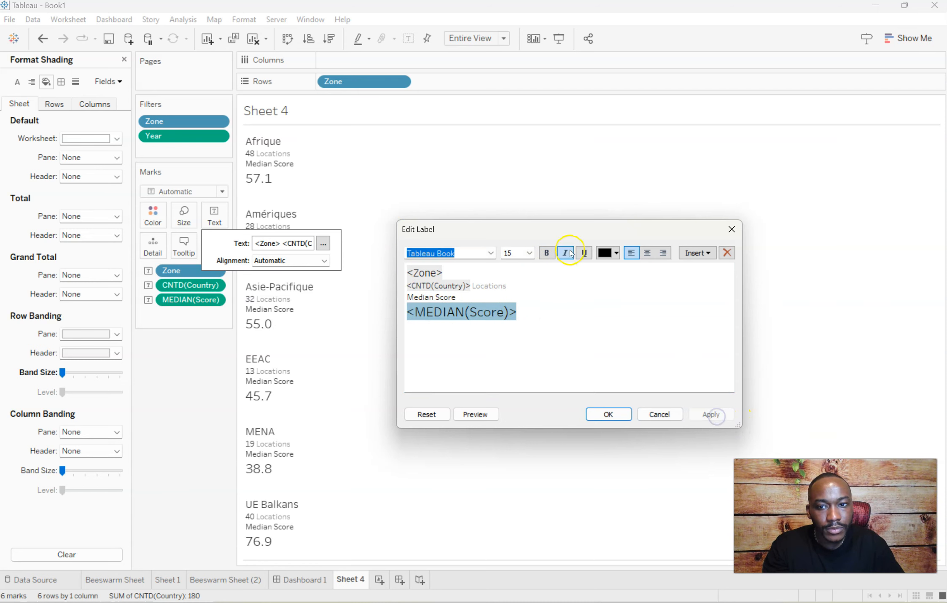
# - Set the font of the entire label text to Arial and apply the change
pyautogui.moveTo(564, 362); pyautogui.dragTo(473, 253)
pyautogui.write('Arial')
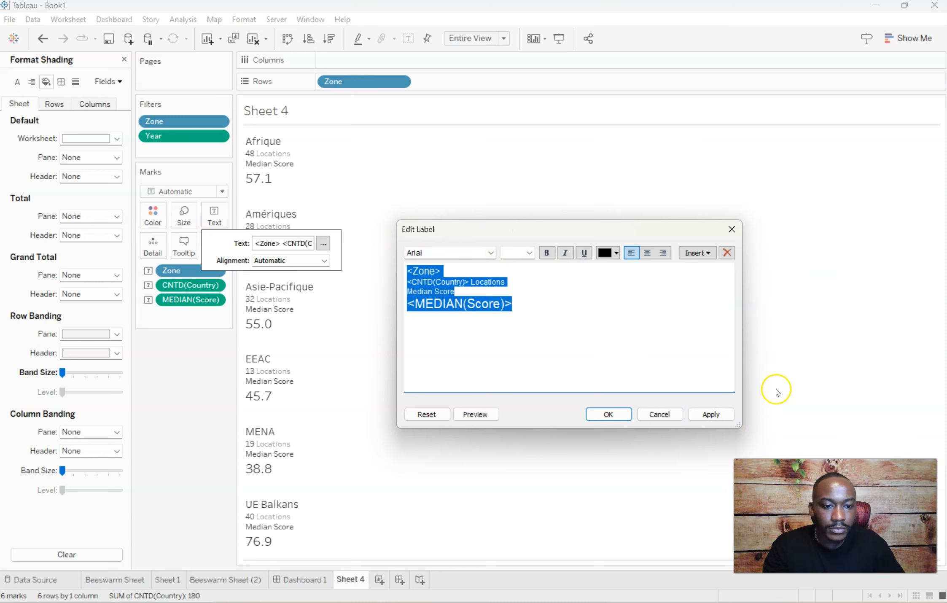
pyautogui.click(711, 414)
pyautogui.click(623, 364)
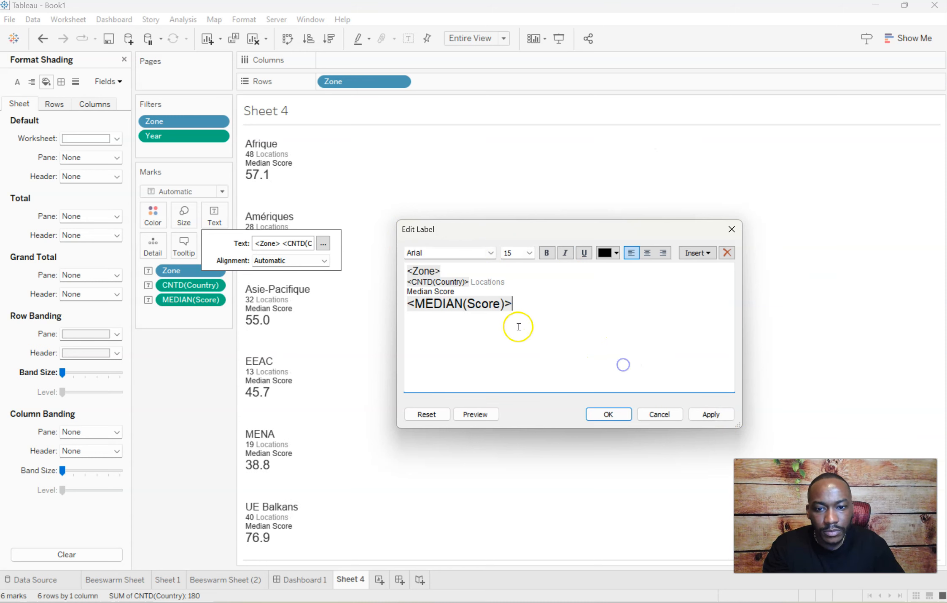
# - Format the label's <CNTD(Country)> field as size 12 bold and apply the change
pyautogui.doubleClick(450, 281)
pyautogui.click(529, 252)
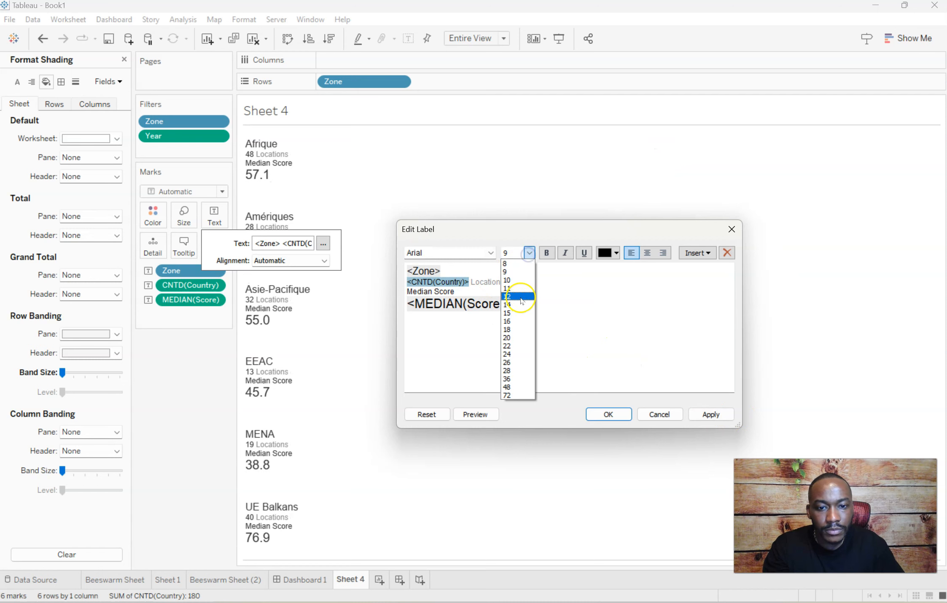
pyautogui.click(521, 297)
pyautogui.click(547, 253)
pyautogui.click(700, 415)
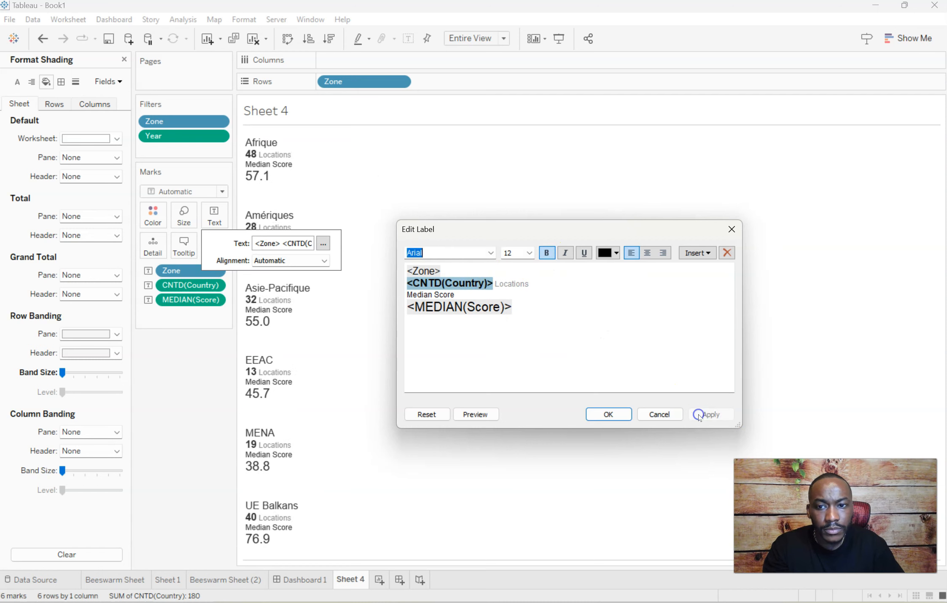
# - Color the "Median Score" text and the <MEDIAN(Score)> field in the label dark gray
pyautogui.doubleClick(470, 300)
pyautogui.moveTo(516, 310); pyautogui.dragTo(395, 295)
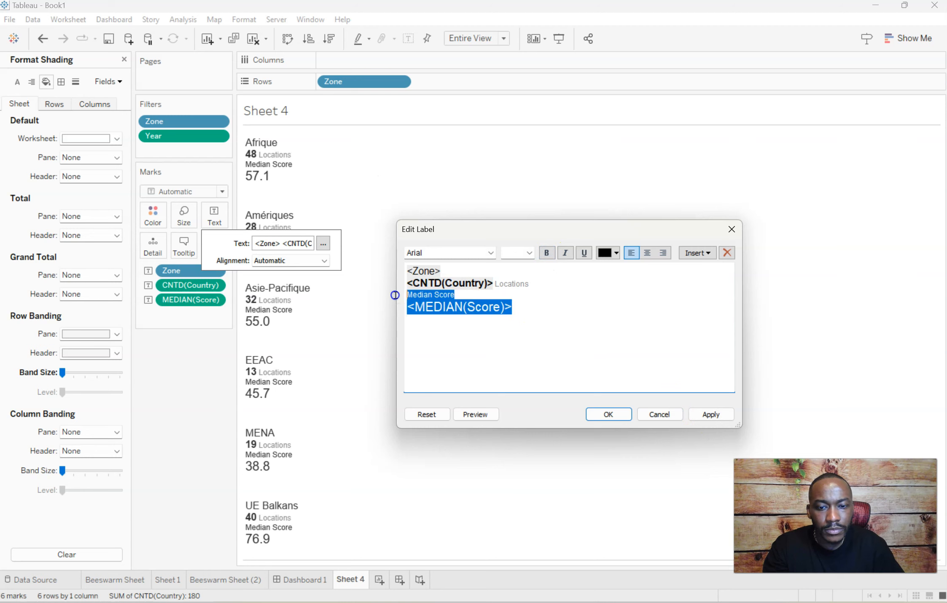
pyautogui.click(607, 252)
pyautogui.click(604, 283)
# - Color the label's <Zone> and <CNTD(Country)> fields dark gray, then apply and accept the label edits
pyautogui.click(497, 284)
pyautogui.moveTo(490, 282); pyautogui.dragTo(374, 267)
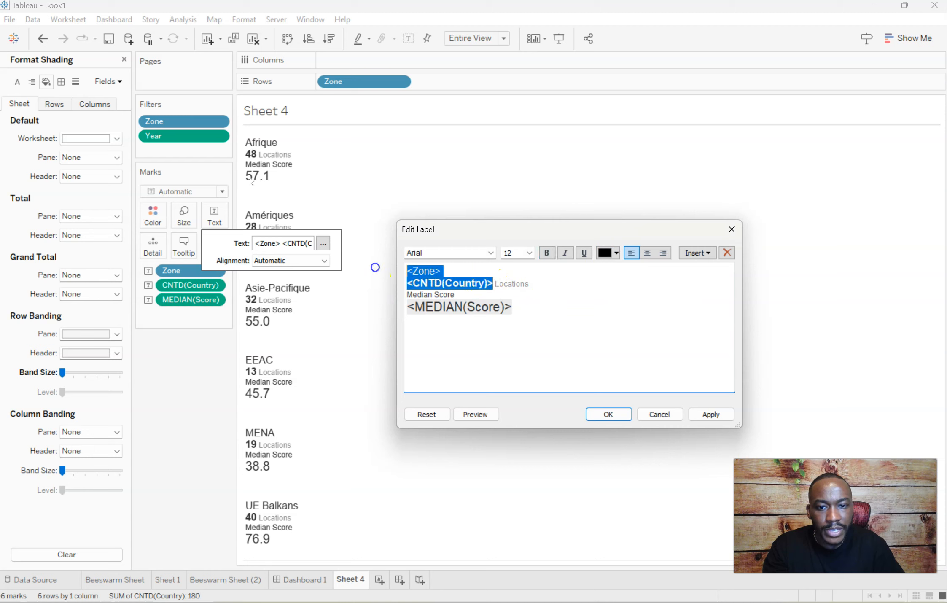
pyautogui.click(606, 253)
pyautogui.click(607, 288)
pyautogui.click(700, 415)
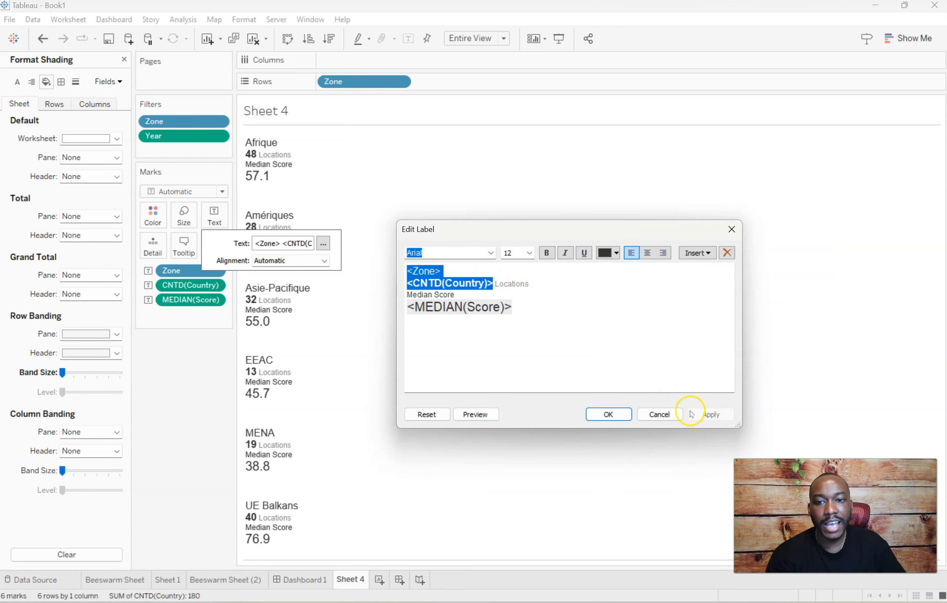
pyautogui.click(610, 414)
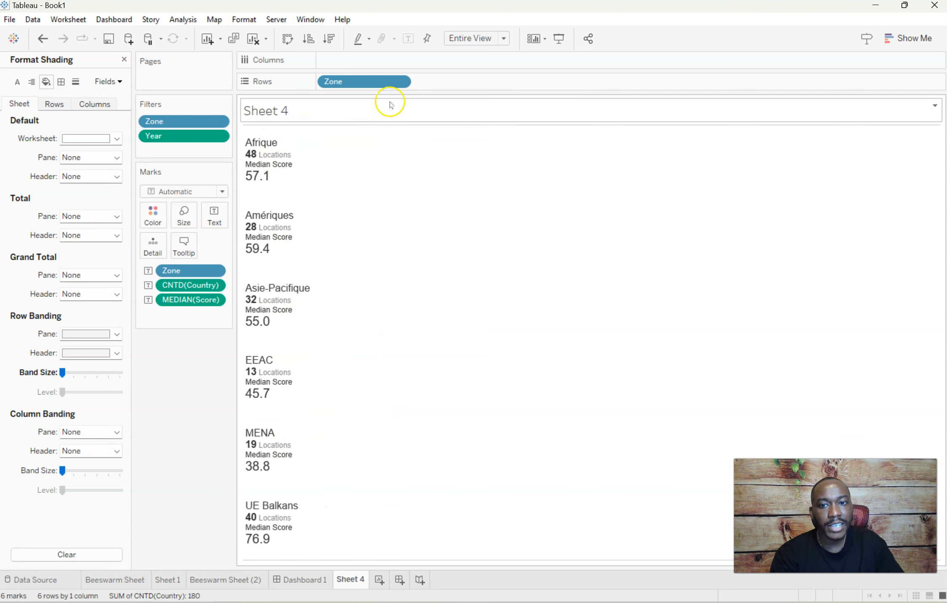
# - Check the beeswarm rows on Dashboard 1 for their zone order and return to Sheet 4
pyautogui.click(399, 81)
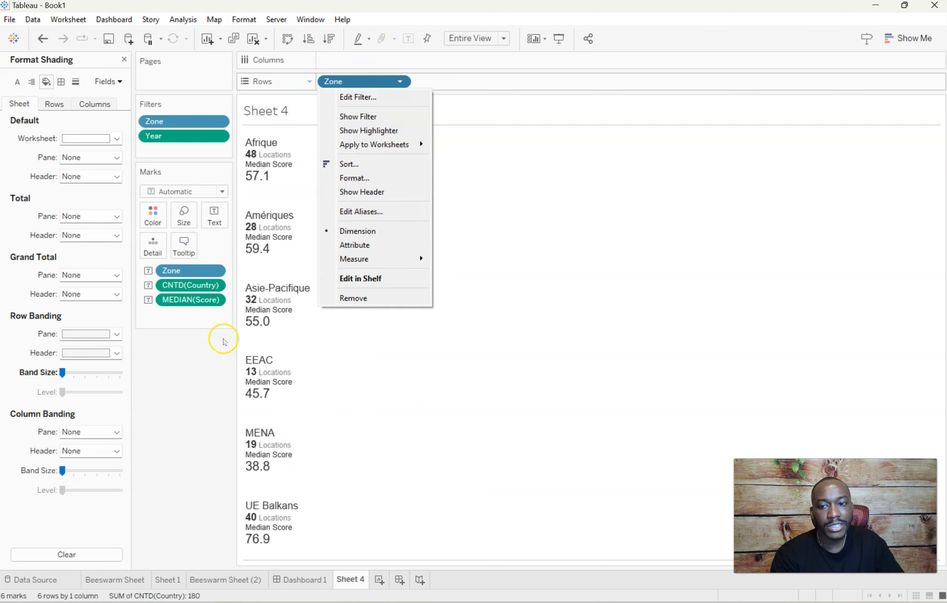
pyautogui.click(119, 271)
pyautogui.click(311, 580)
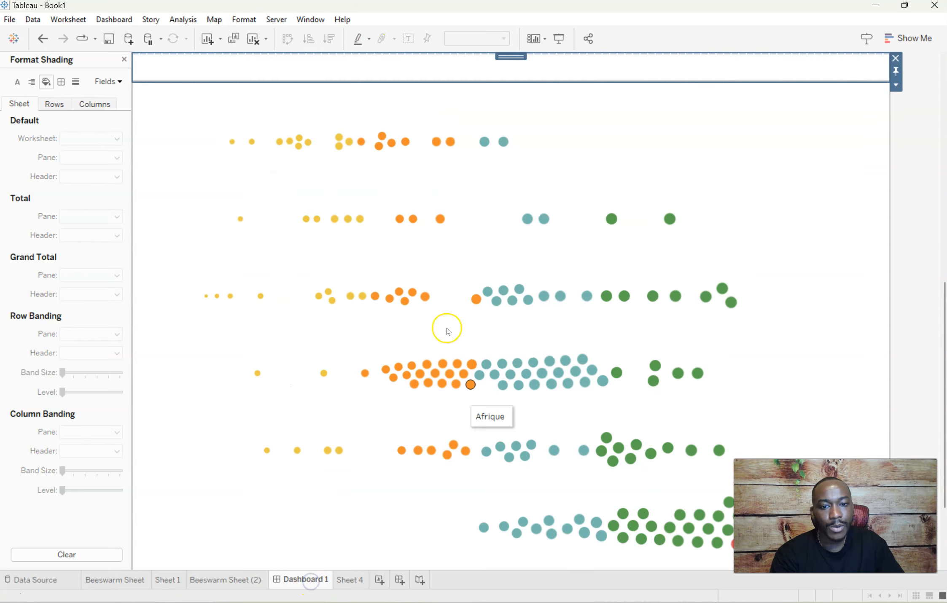
pyautogui.click(358, 581)
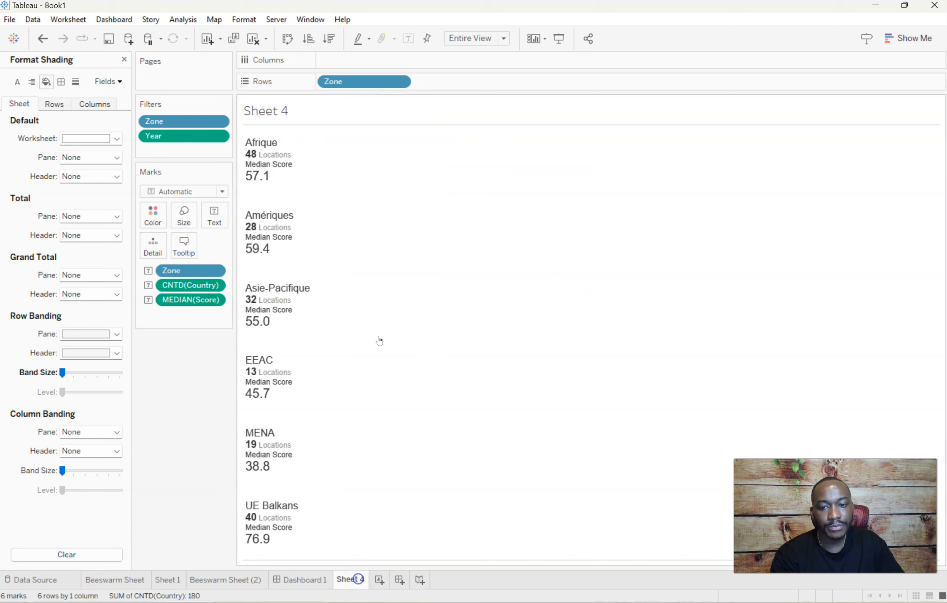
# - Sort the Zone rows by the Score field in ascending order, aggregated as Median
pyautogui.click(399, 81)
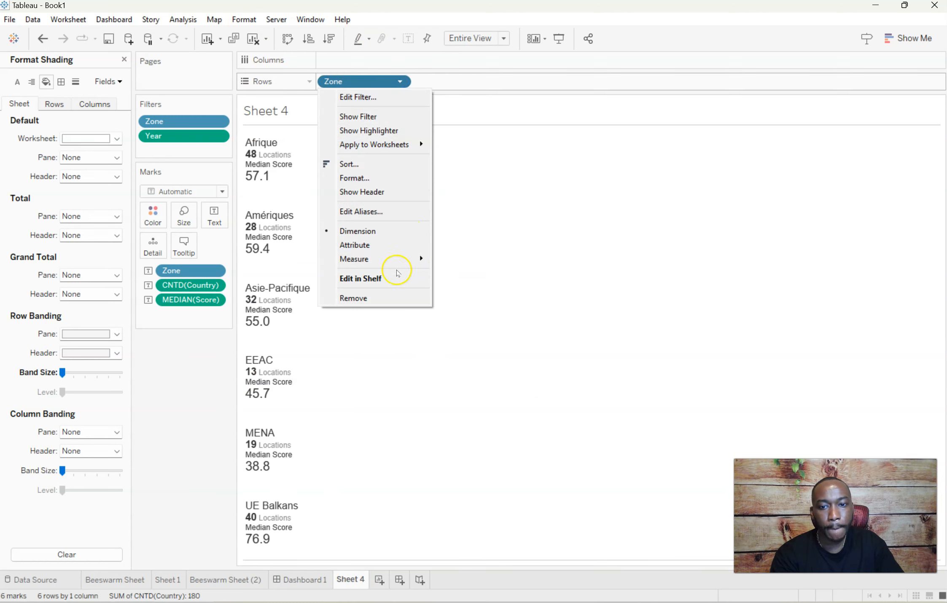
pyautogui.click(361, 162)
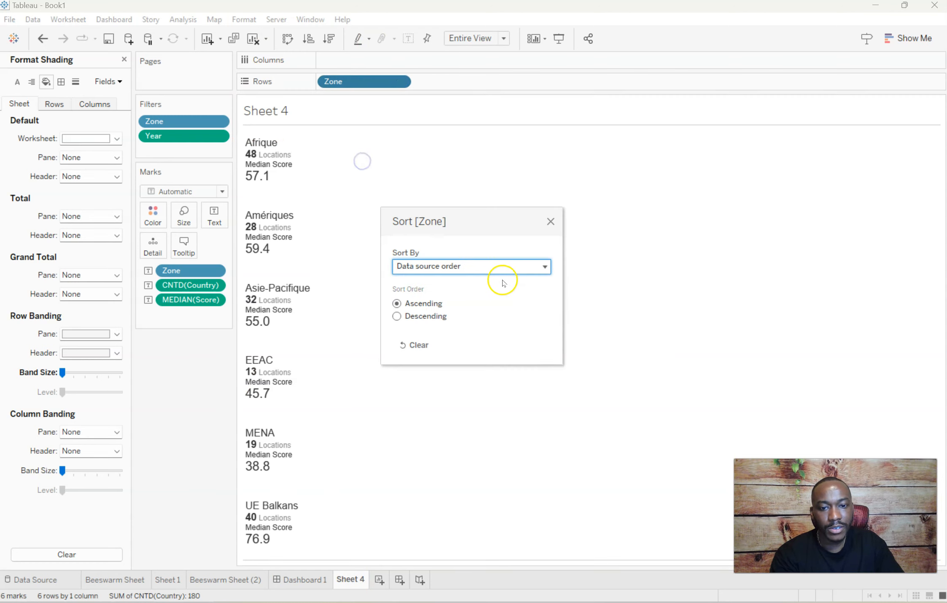
pyautogui.click(463, 262)
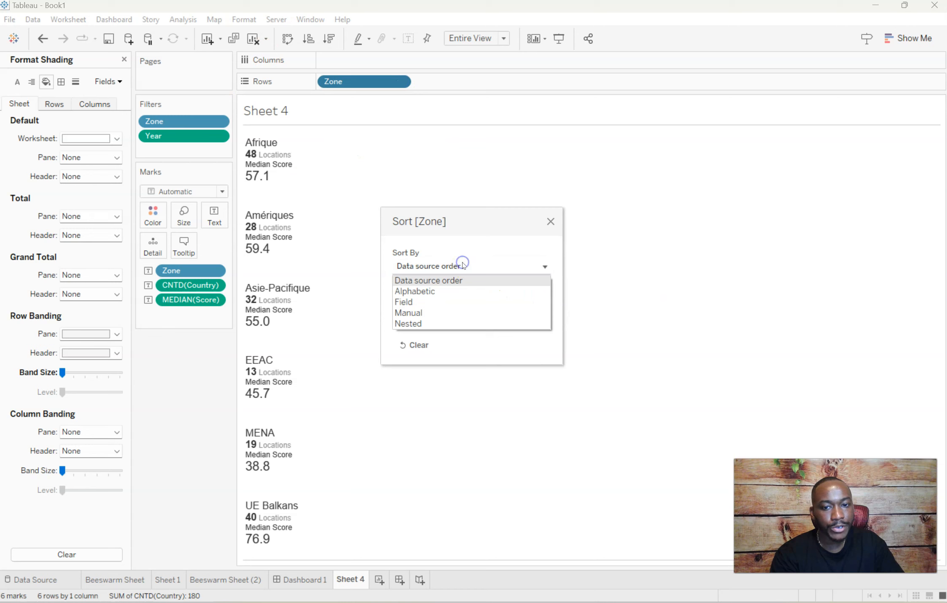
pyautogui.click(430, 303)
pyautogui.click(434, 354)
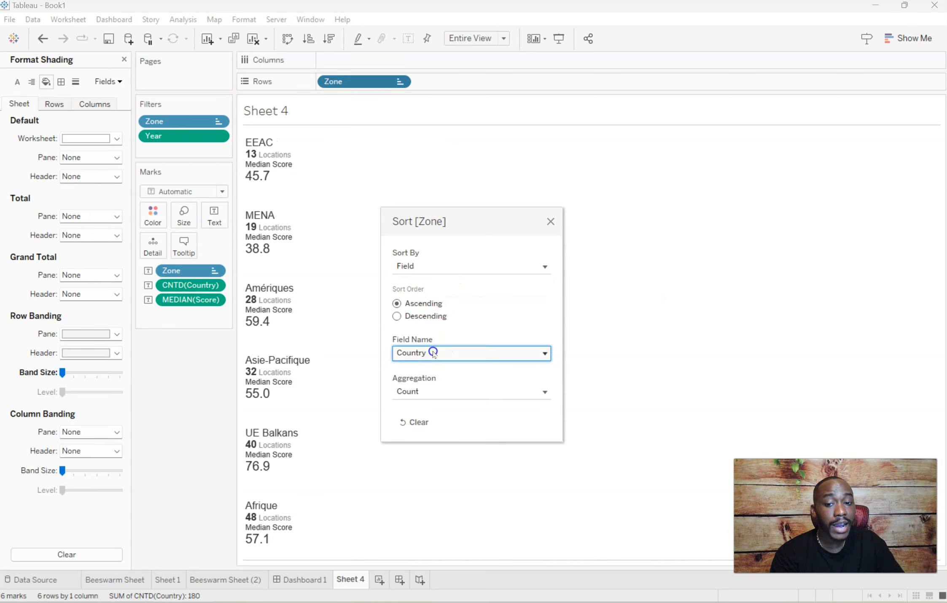
pyautogui.click(451, 434)
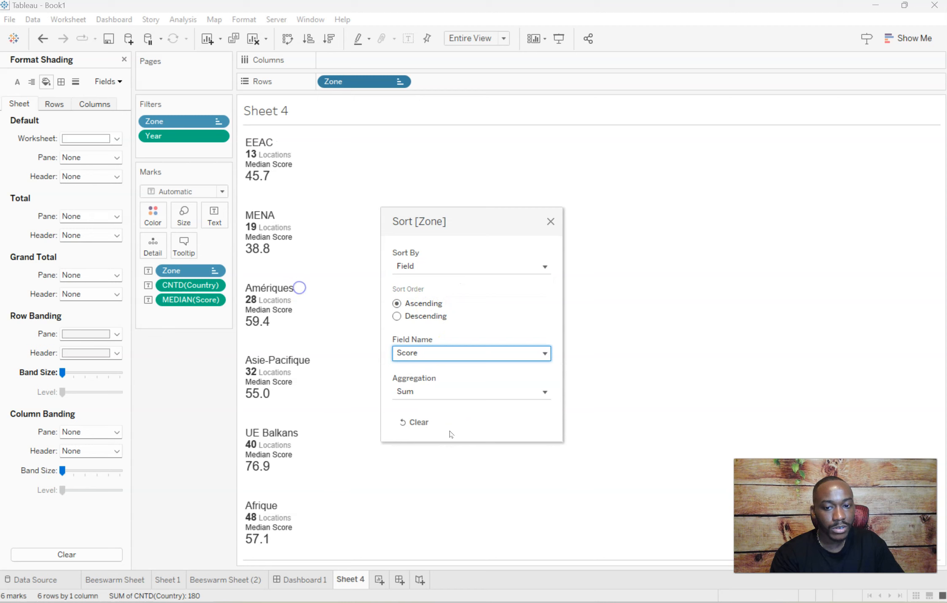
pyautogui.click(431, 390)
pyautogui.click(433, 424)
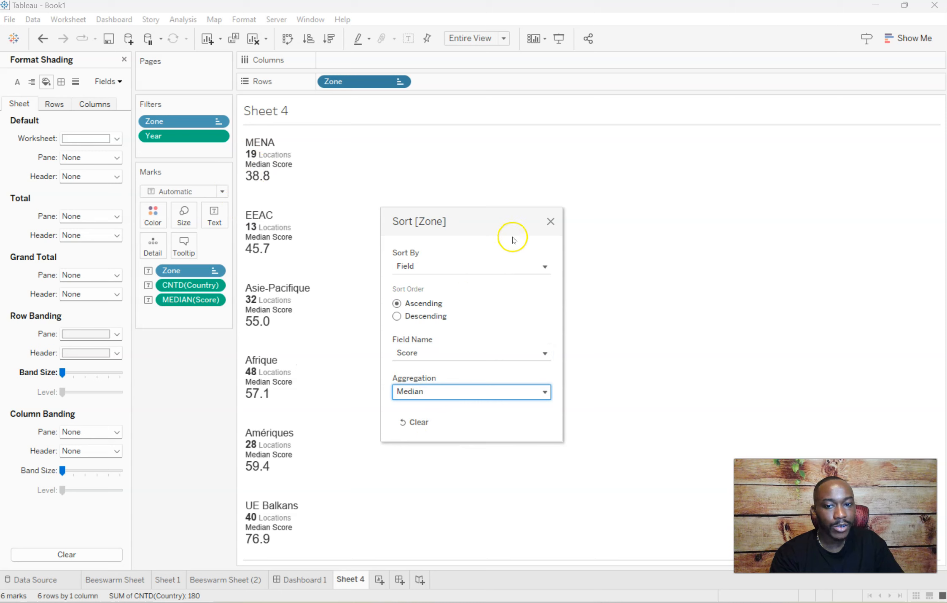
pyautogui.click(551, 223)
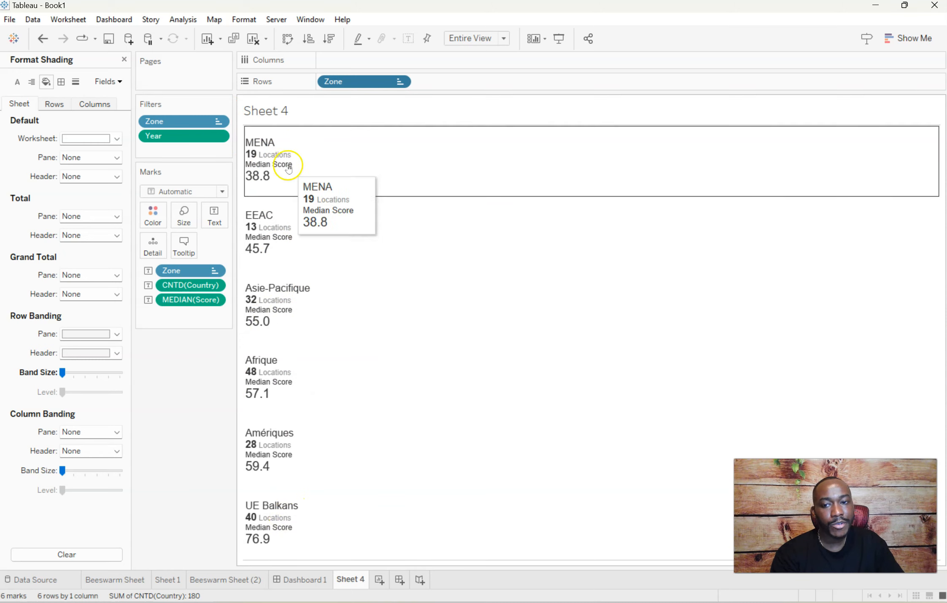
# - Edit the Zone aliases, setting Afrique to "Africas", Amériques to "Americas" and Asie-Pacifique to "Asia Pacfic"
pyautogui.click(401, 83)
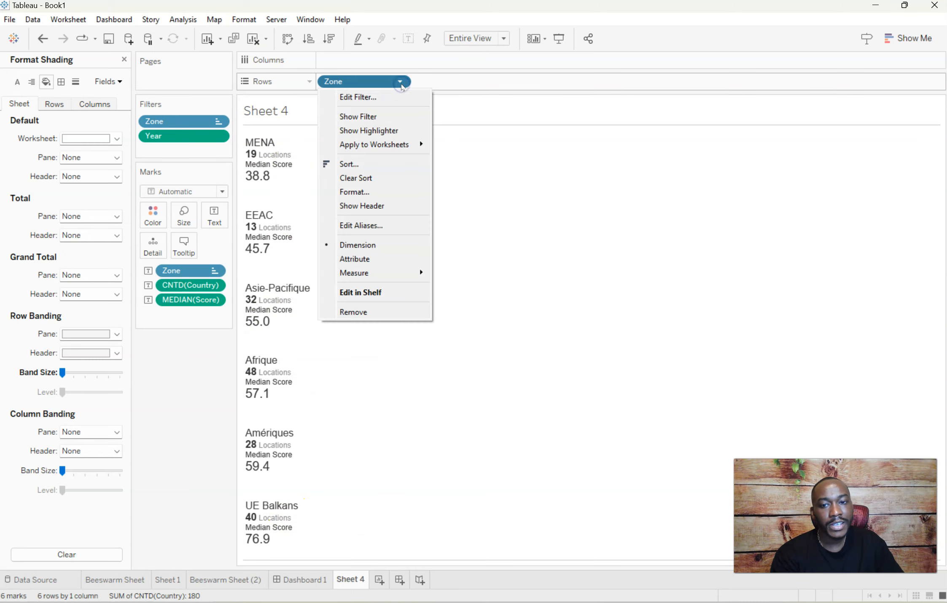
pyautogui.click(390, 225)
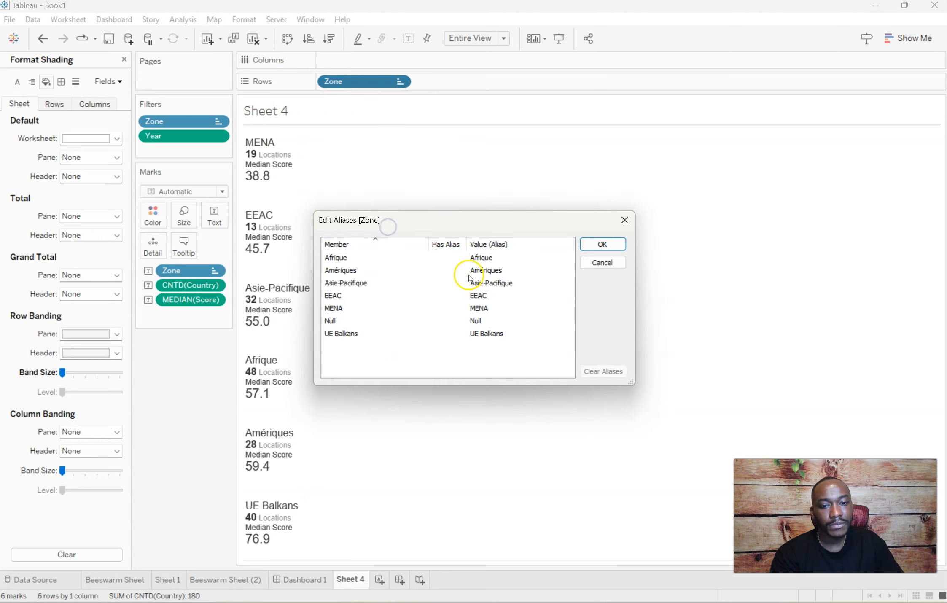
pyautogui.doubleClick(490, 255)
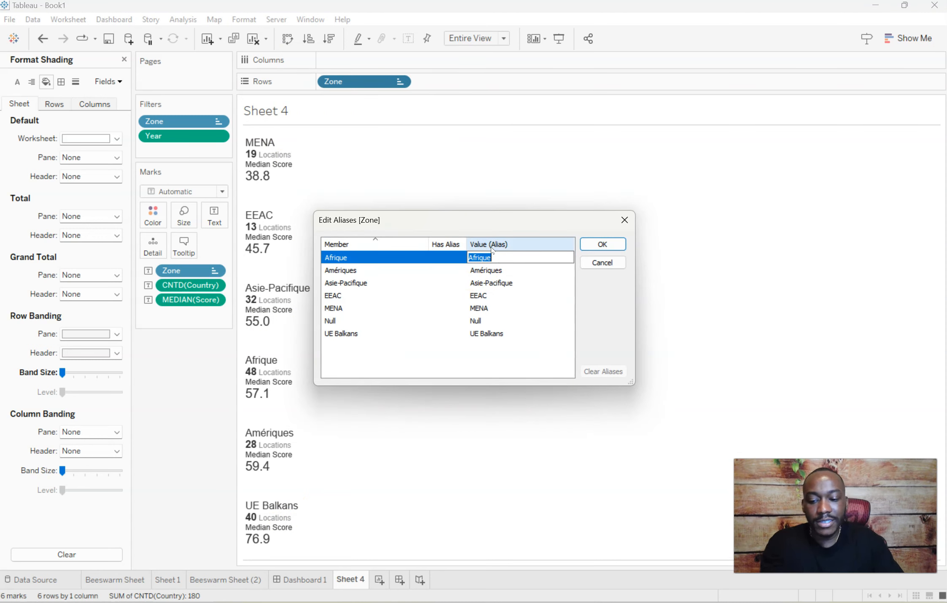
pyautogui.write('Africas')
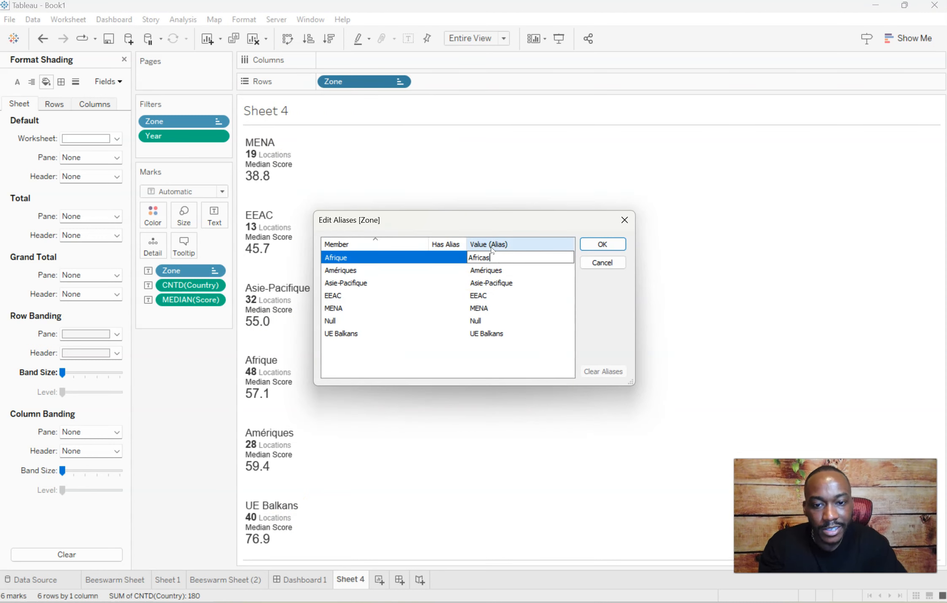
pyautogui.doubleClick(513, 269)
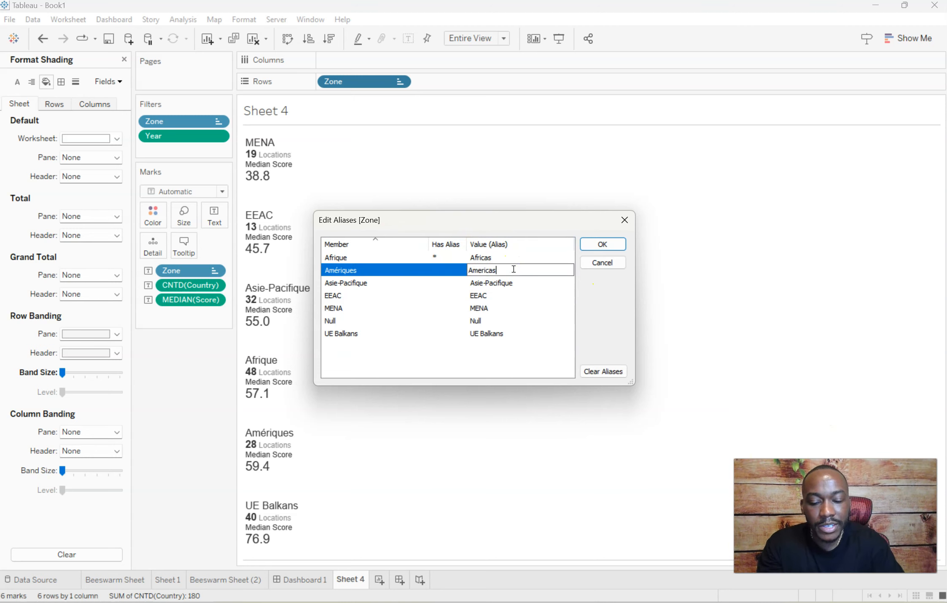
pyautogui.doubleClick(529, 282)
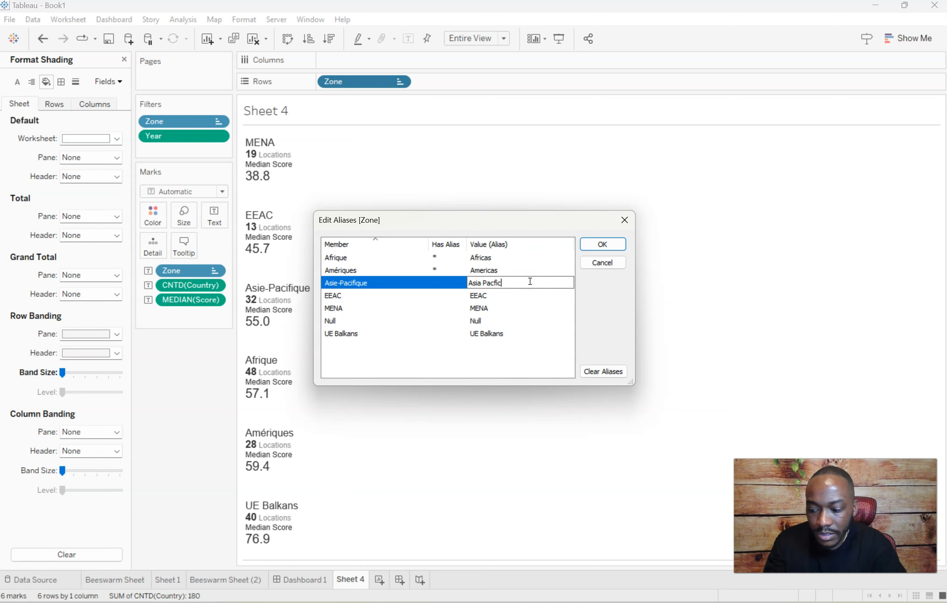
# - Set the aliases of EEAC to "Eastern Europe - Asia Central", MENA to "Middle East - North America" and UE Balkans to "European Union & Balkans", and accept them
pyautogui.doubleClick(526, 298)
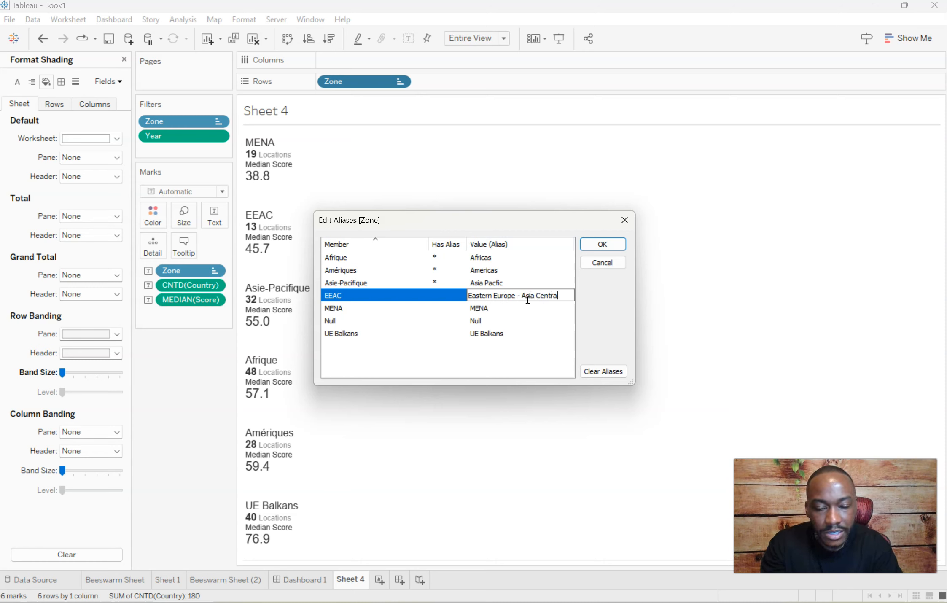
pyautogui.click(508, 311)
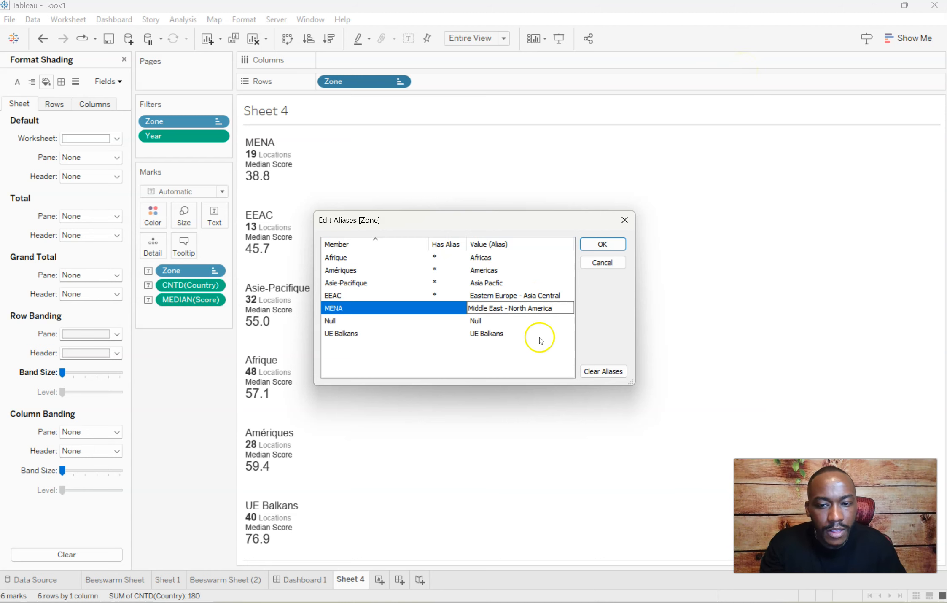
pyautogui.click(495, 334)
pyautogui.moveTo(510, 334); pyautogui.dragTo(479, 334)
pyautogui.click(463, 336)
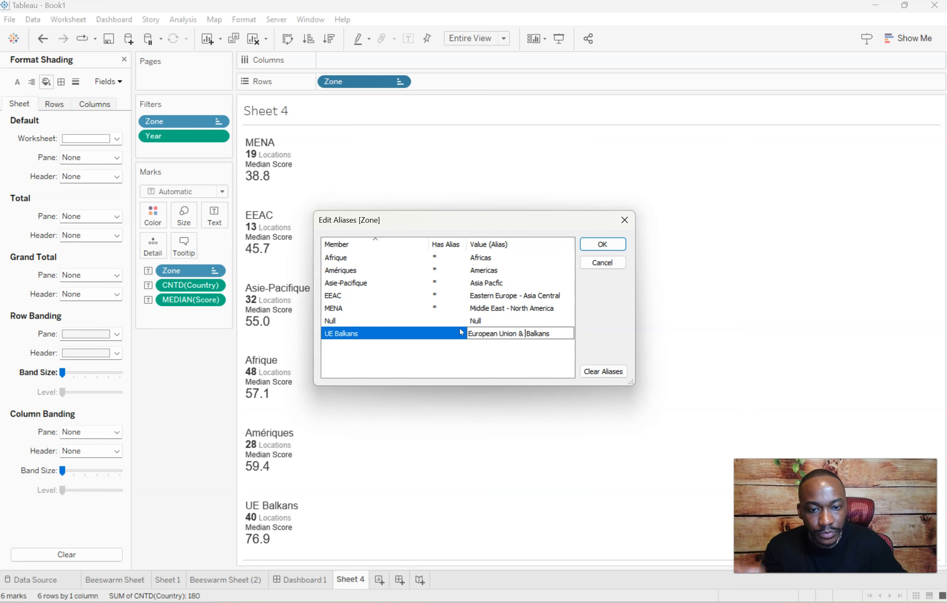
pyautogui.click(602, 245)
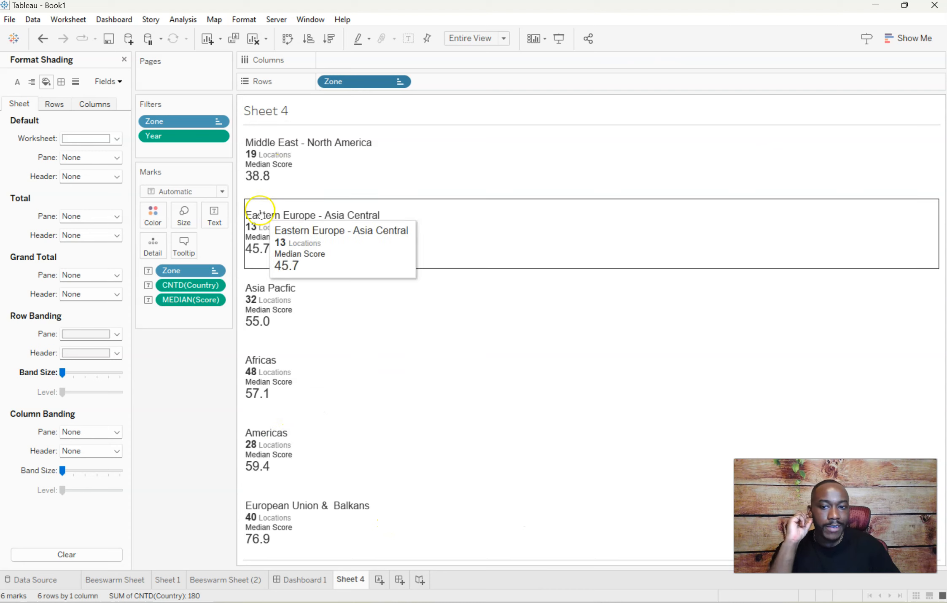
# - Rename Sheet 4 as "Zone BANS" and switch to Dashboard 1
pyautogui.write('Zone BANS')
pyautogui.press('Return')
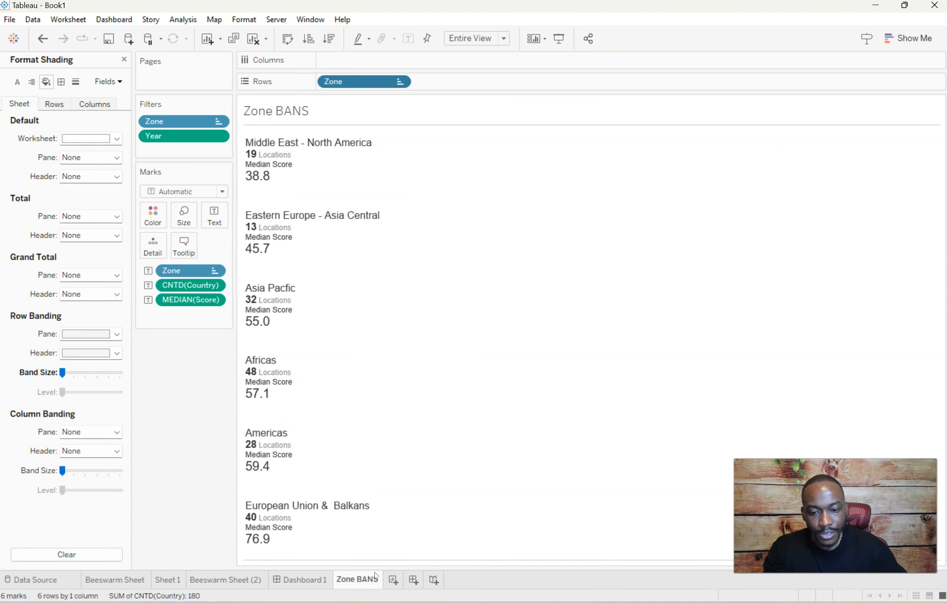
pyautogui.click(304, 580)
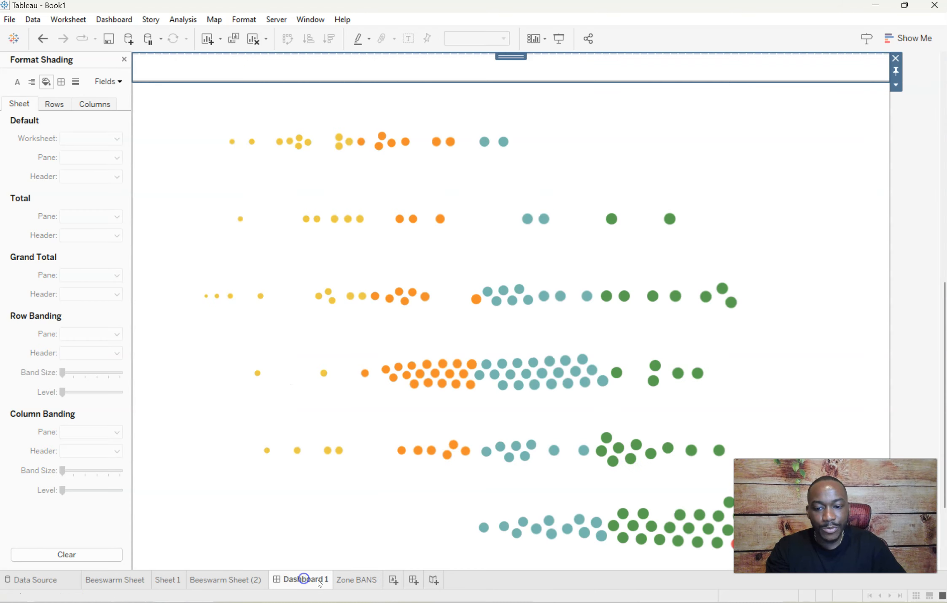
# - Add a horizontal container above the second beeswarm chart on Dashboard 1 and move that chart into it
pyautogui.click(687, 131)
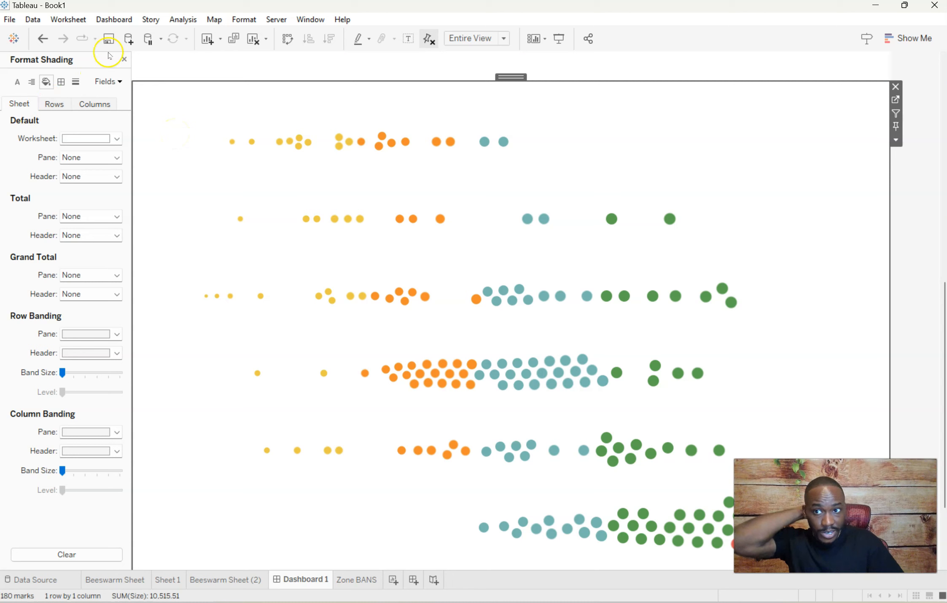
pyautogui.click(124, 60)
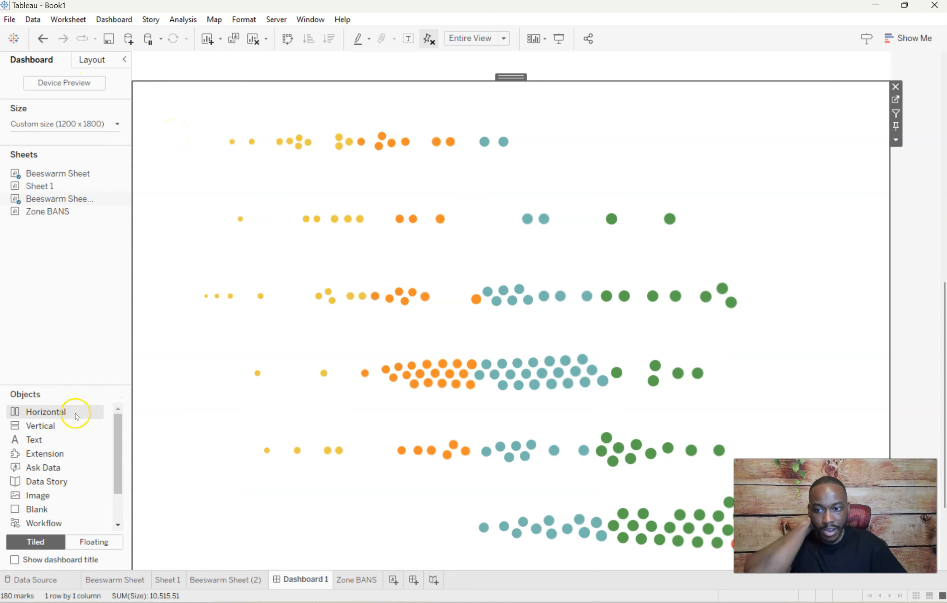
pyautogui.moveTo(77, 415); pyautogui.dragTo(347, 84)
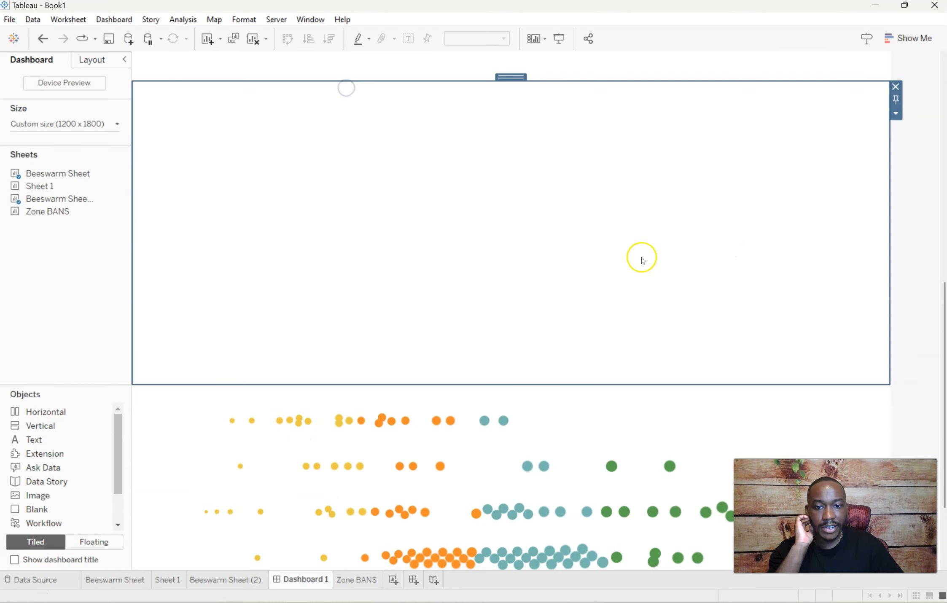
pyautogui.click(631, 423)
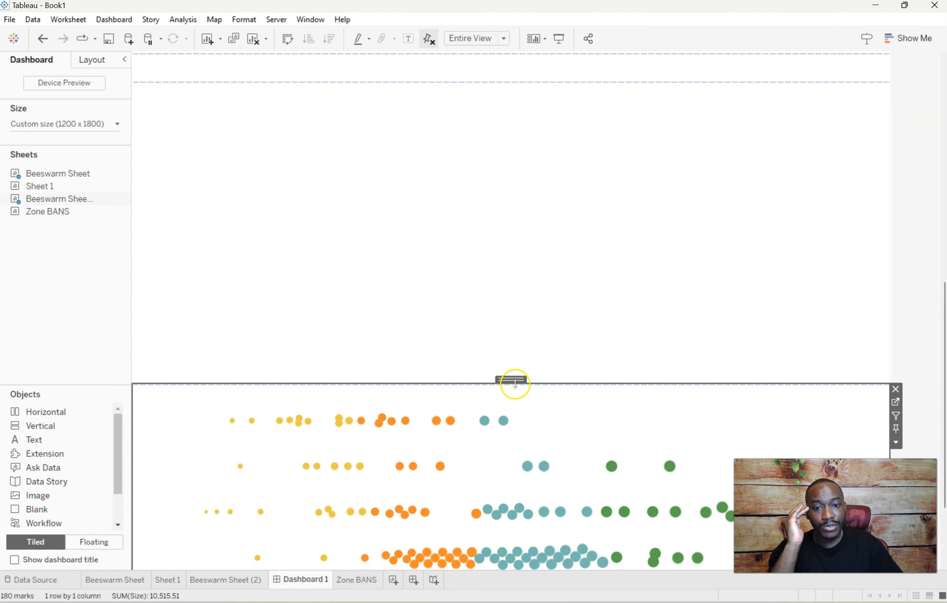
pyautogui.moveTo(514, 384); pyautogui.dragTo(562, 282)
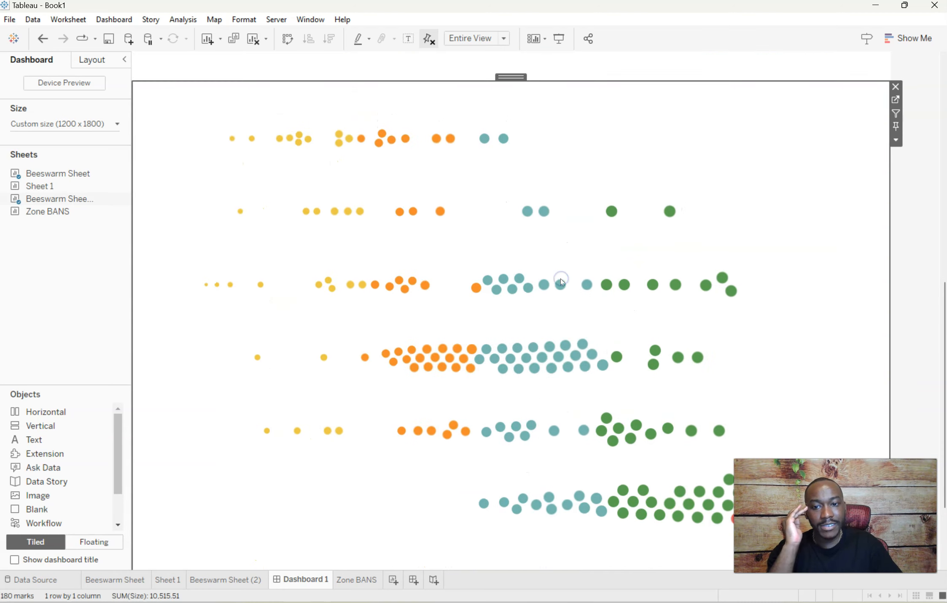
# - Place Zone BANS before the beeswarm chart in the horizontal container, hide its title and narrow it to fit the zone labels
pyautogui.moveTo(49, 211); pyautogui.dragTo(144, 209)
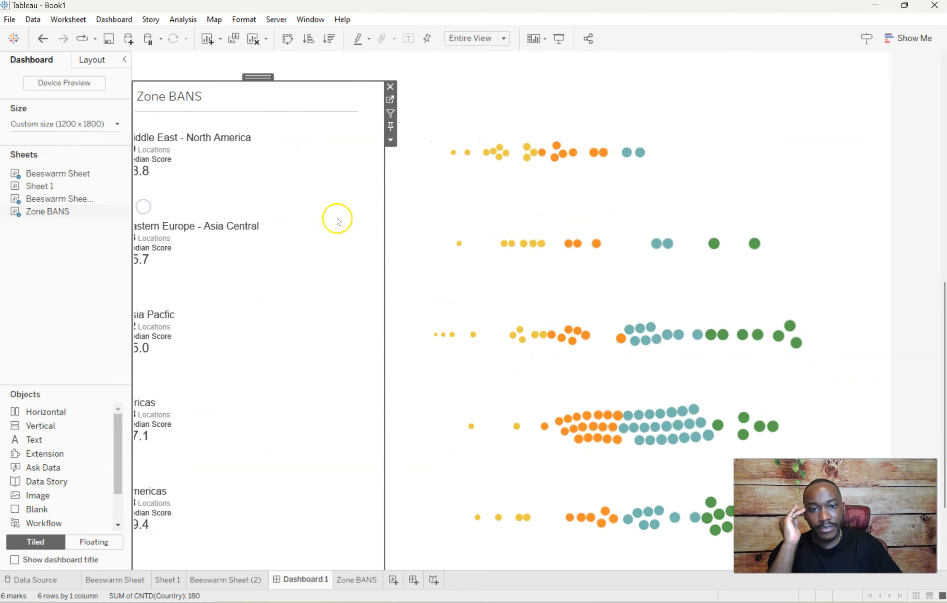
pyautogui.click(391, 140)
pyautogui.click(447, 201)
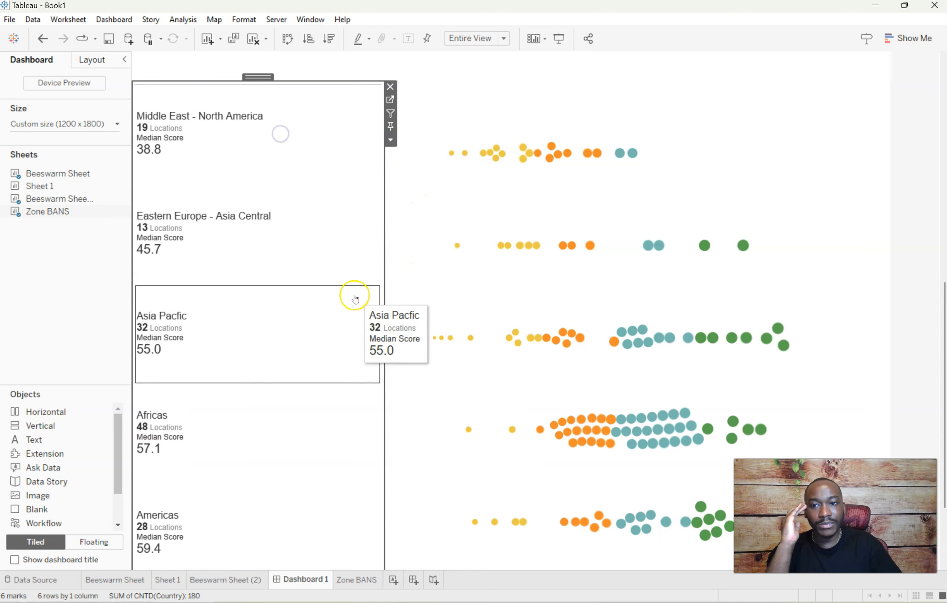
pyautogui.moveTo(383, 266); pyautogui.dragTo(238, 244)
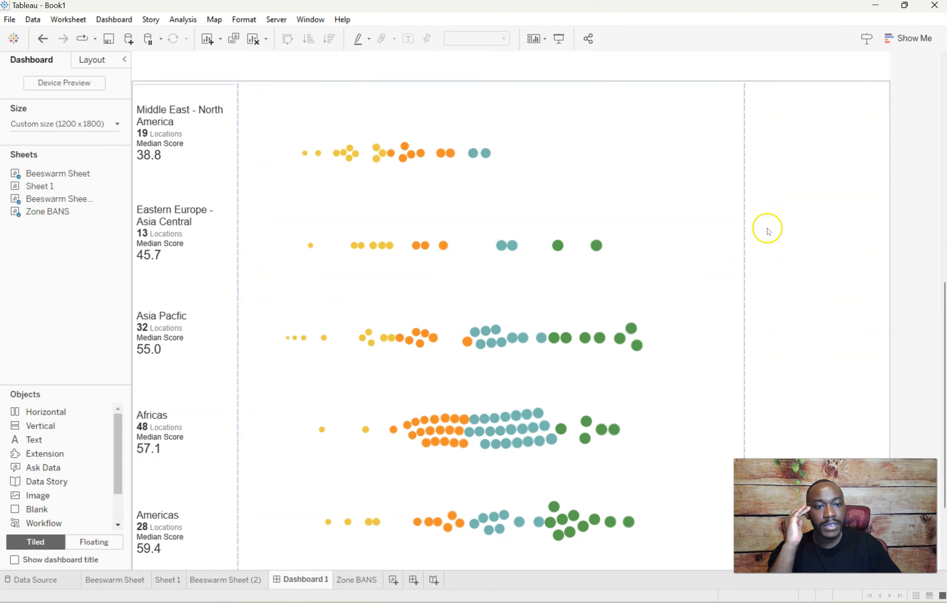
pyautogui.scroll(3, 896, 251)
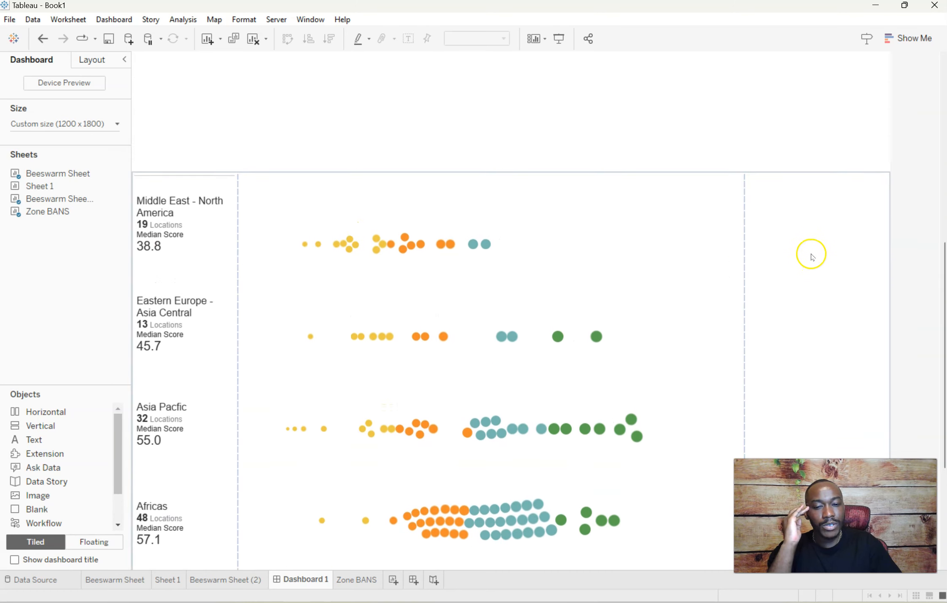
pyautogui.scroll(-2, 813, 253)
pyautogui.scroll(1, 842, 236)
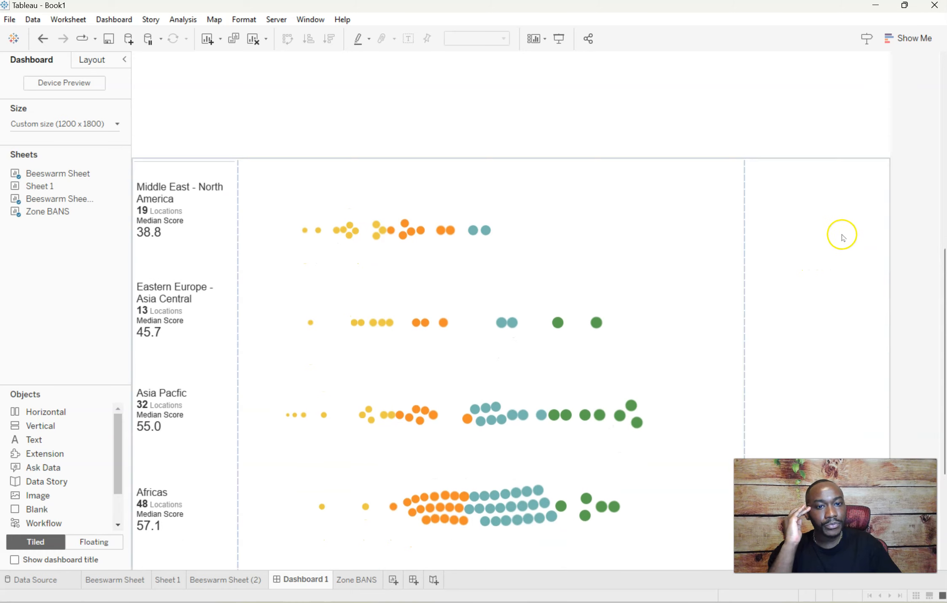
pyautogui.scroll(1, 843, 237)
# - Examine the situation summary and its Situation count per zone worksheet in the Press Freedom Index reference workbook, and return to Book1
pyautogui.moveTo(945, 39); pyautogui.dragTo(223, 18)
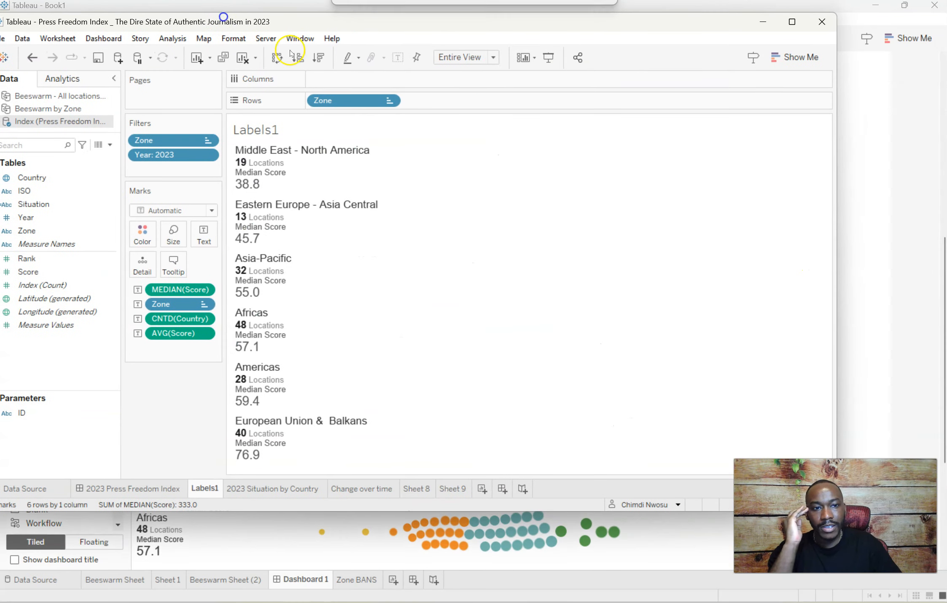
pyautogui.click(791, 22)
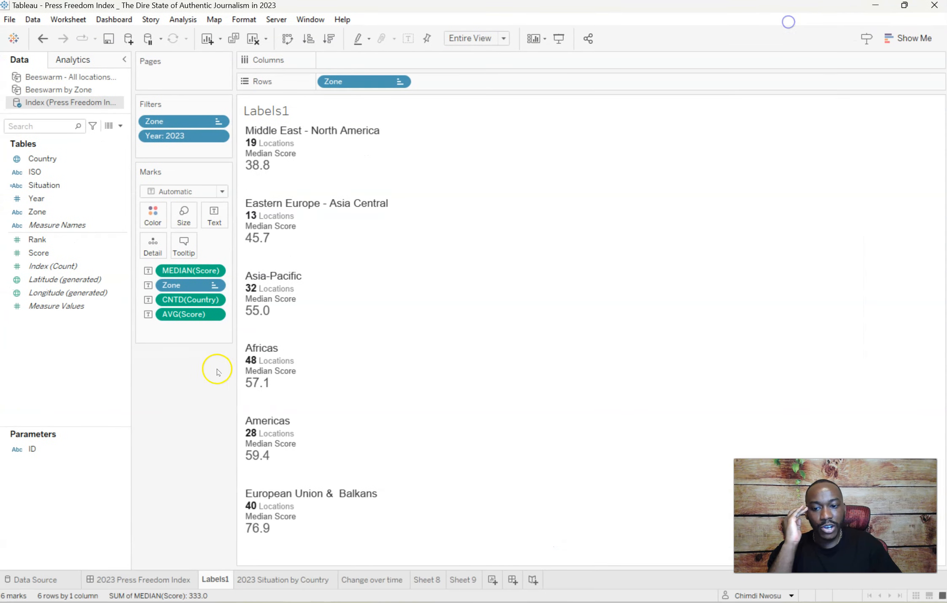
pyautogui.click(163, 582)
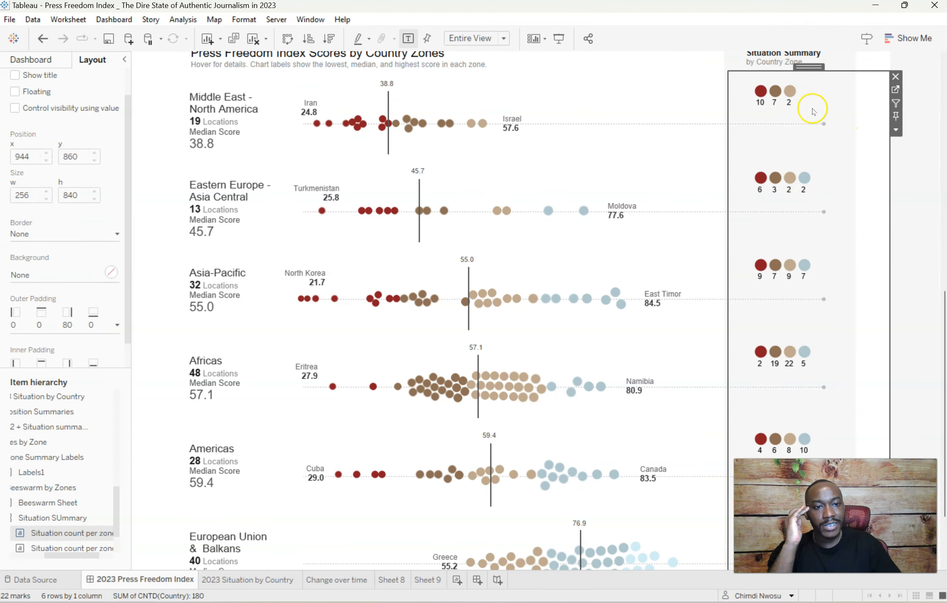
pyautogui.moveTo(446, 121)
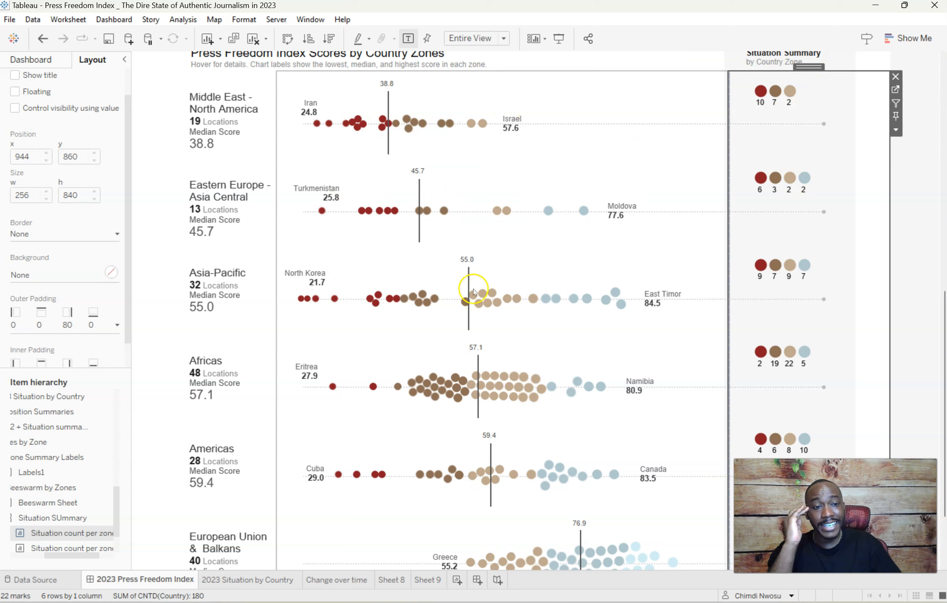
pyautogui.moveTo(759, 92)
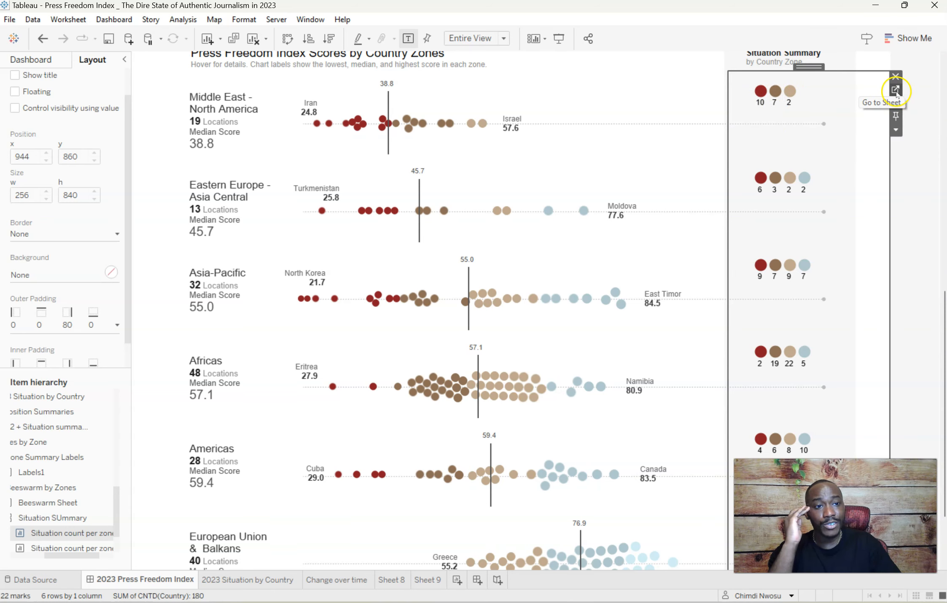
pyautogui.click(897, 90)
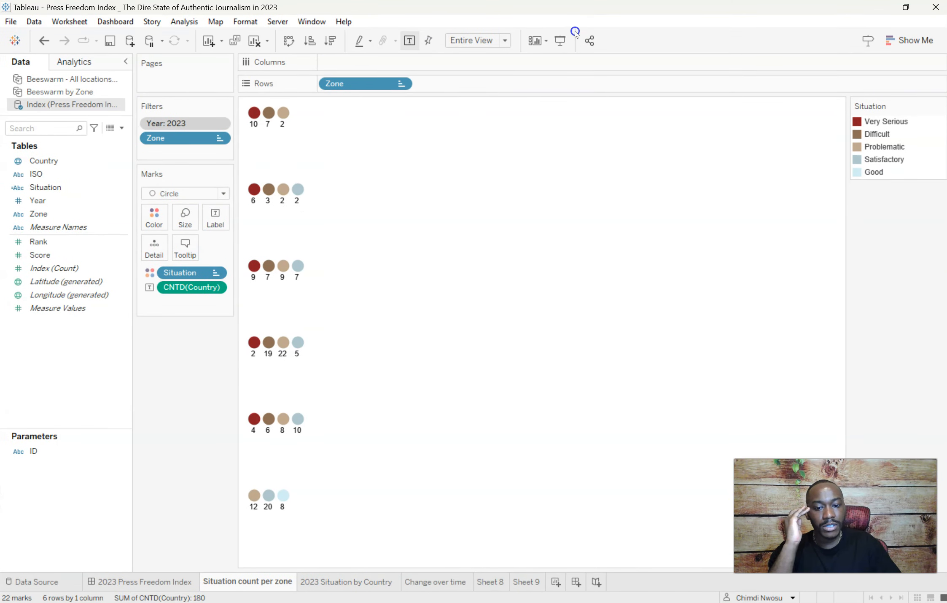
pyautogui.moveTo(380, 6); pyautogui.dragTo(946, 71)
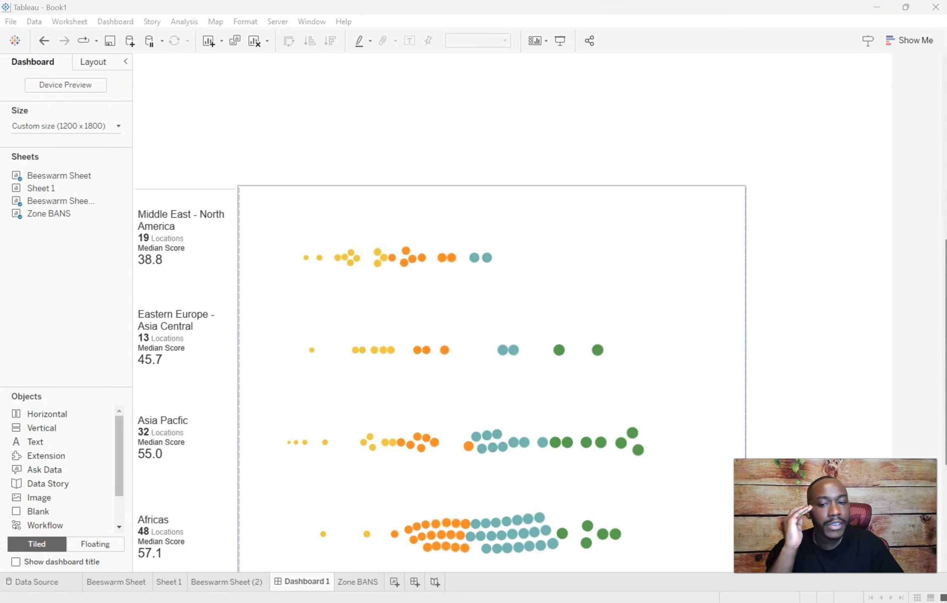
# - Hide all the worksheets that Dashboard 1 uses
pyautogui.click(358, 583)
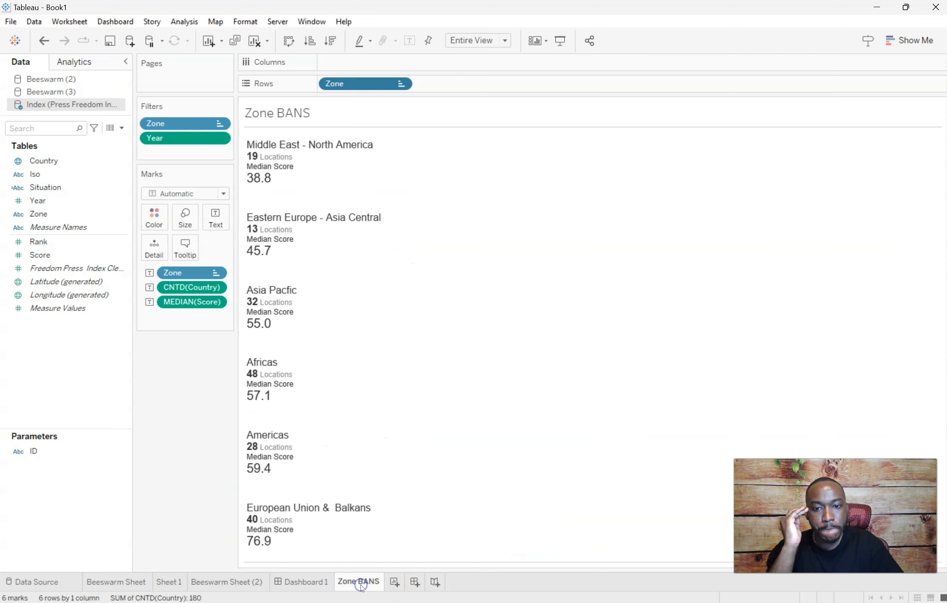
pyautogui.click(299, 584)
pyautogui.rightClick(298, 584)
pyautogui.click(361, 509)
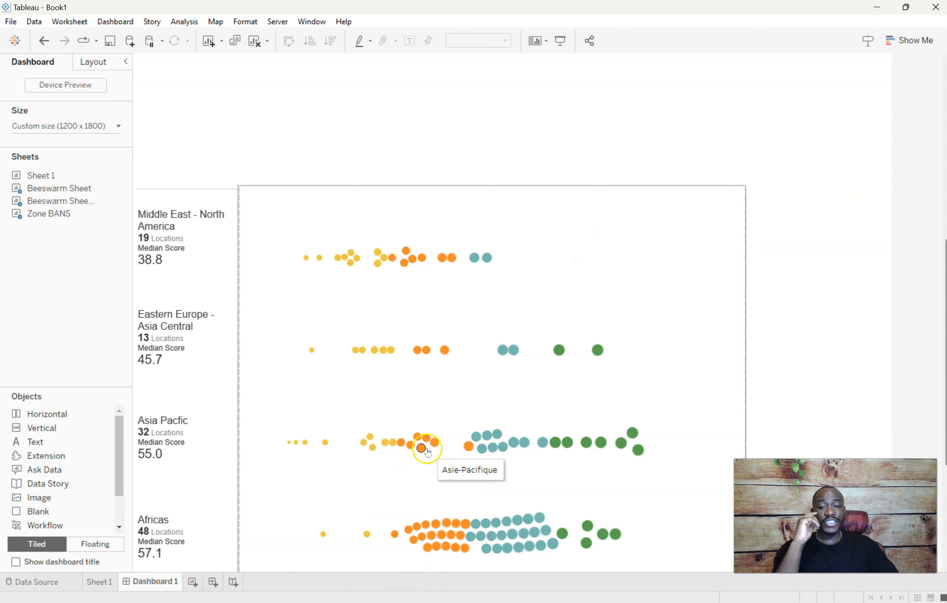
# - Create a new worksheet with Zone as rows and filter it by Year, narrowing the range to its upper end at 2023
pyautogui.click(193, 583)
pyautogui.moveTo(84, 214); pyautogui.dragTo(387, 89)
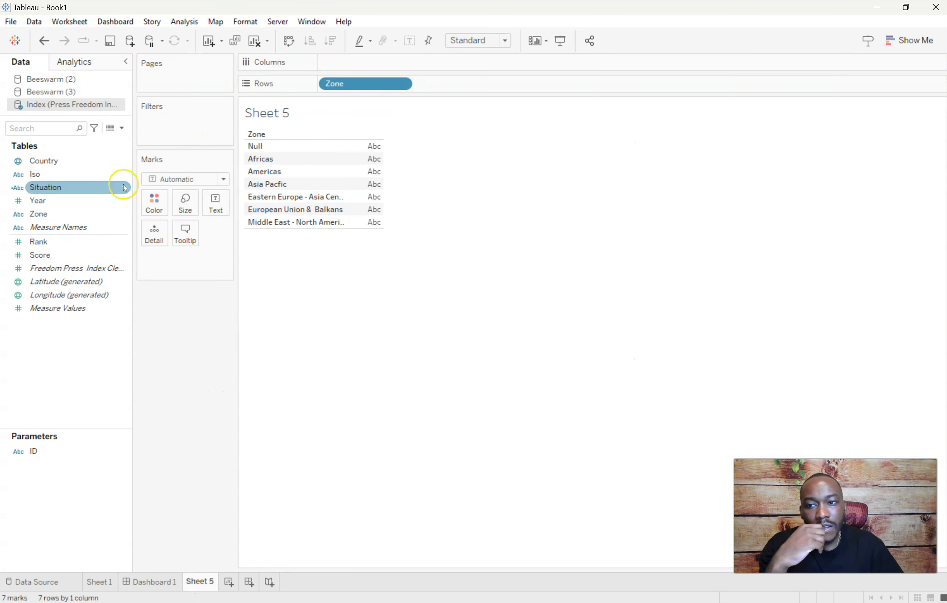
pyautogui.click(69, 200)
pyautogui.moveTo(66, 200); pyautogui.dragTo(188, 127)
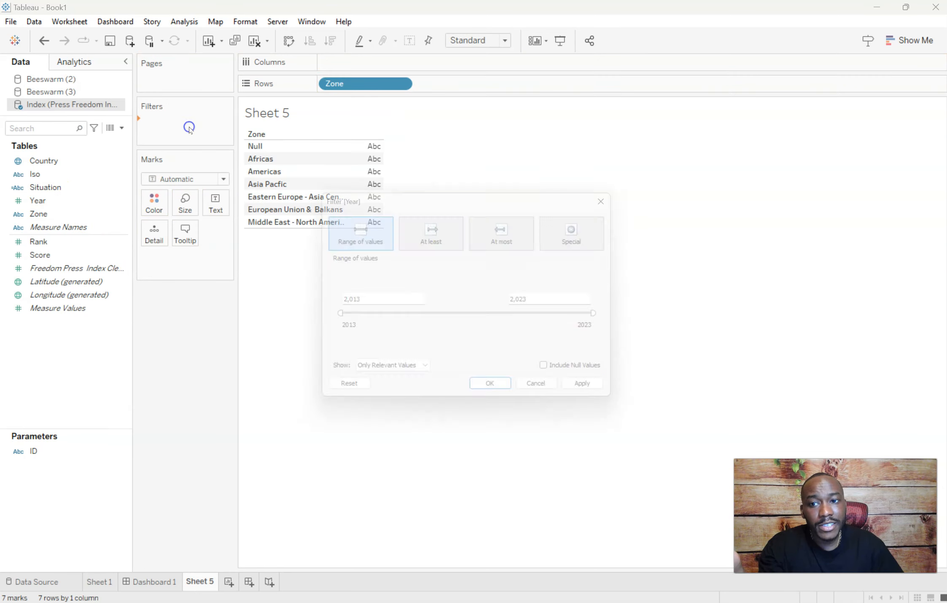
pyautogui.moveTo(337, 321); pyautogui.dragTo(604, 332)
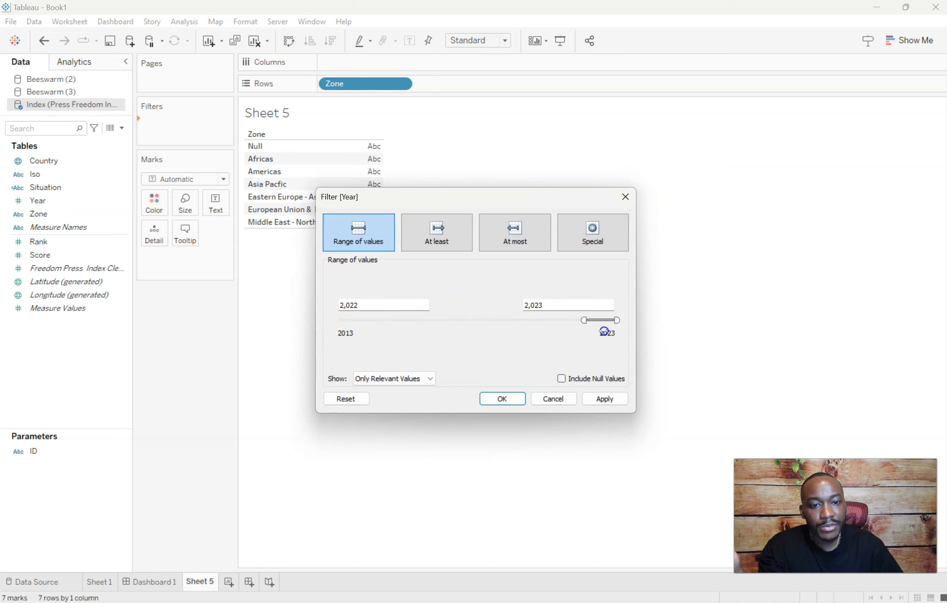
pyautogui.click(502, 398)
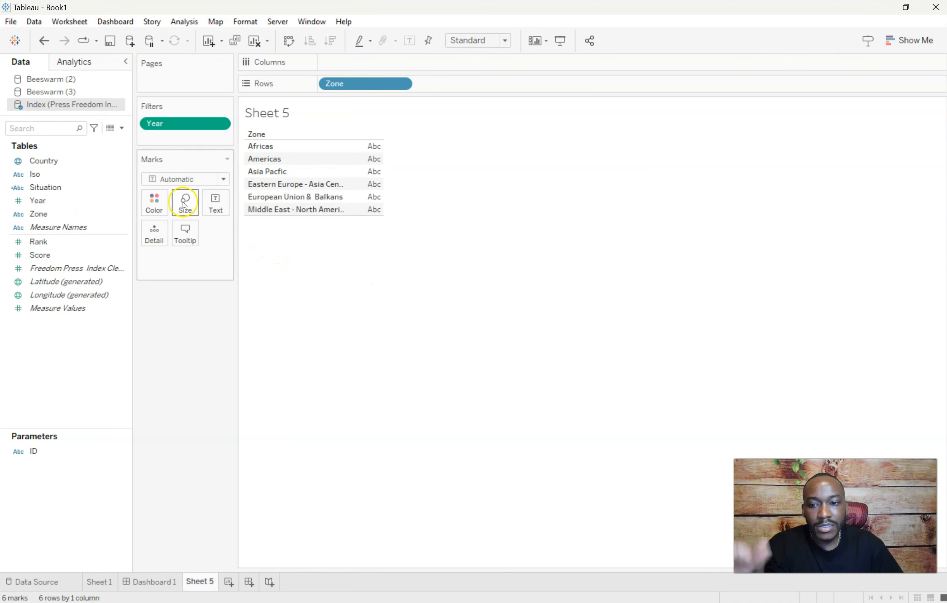
# - Change the mark type to Circle and color the marks by Situation
pyautogui.click(176, 178)
pyautogui.click(191, 269)
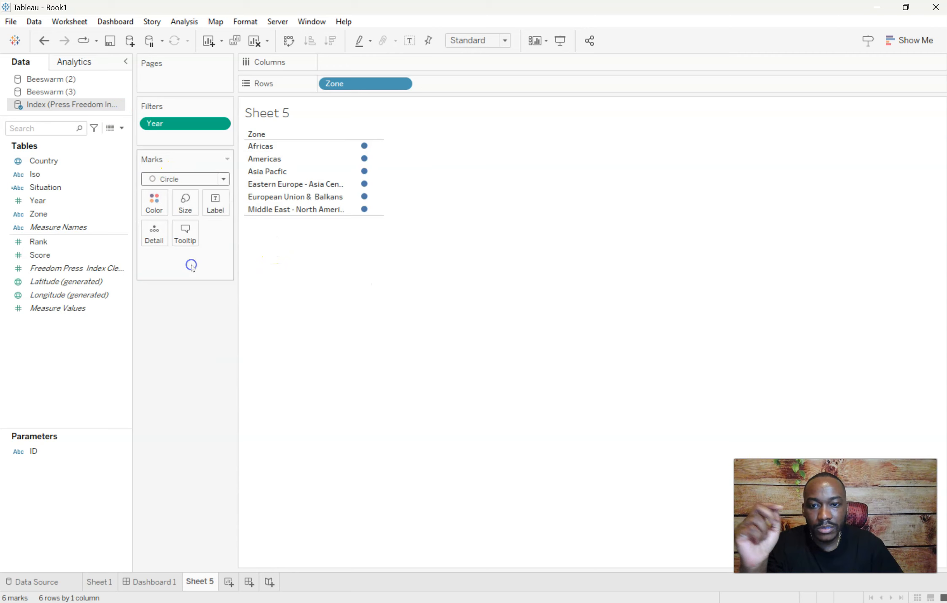
pyautogui.click(38, 214)
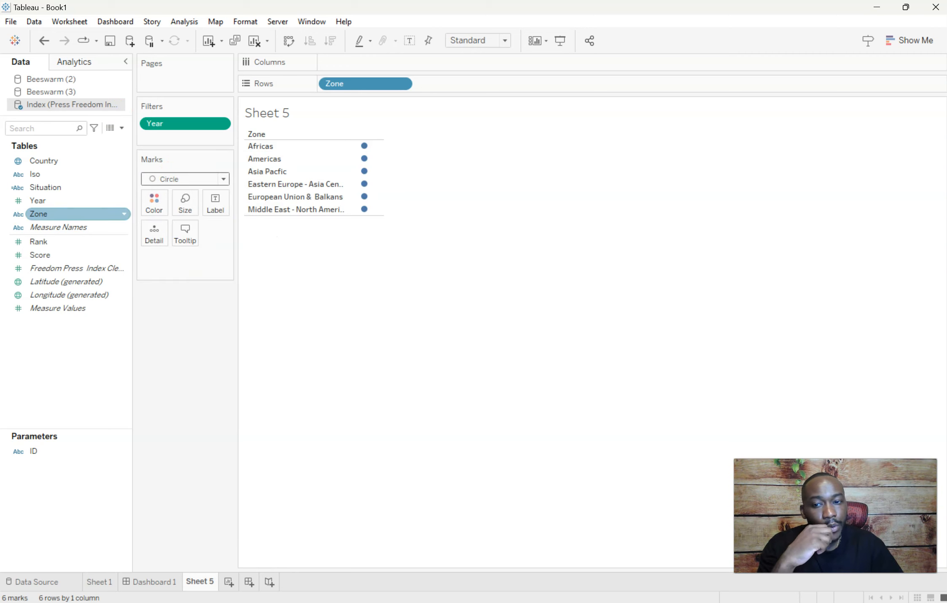
pyautogui.click(390, 165)
pyautogui.click(77, 188)
pyautogui.moveTo(76, 198); pyautogui.dragTo(153, 209)
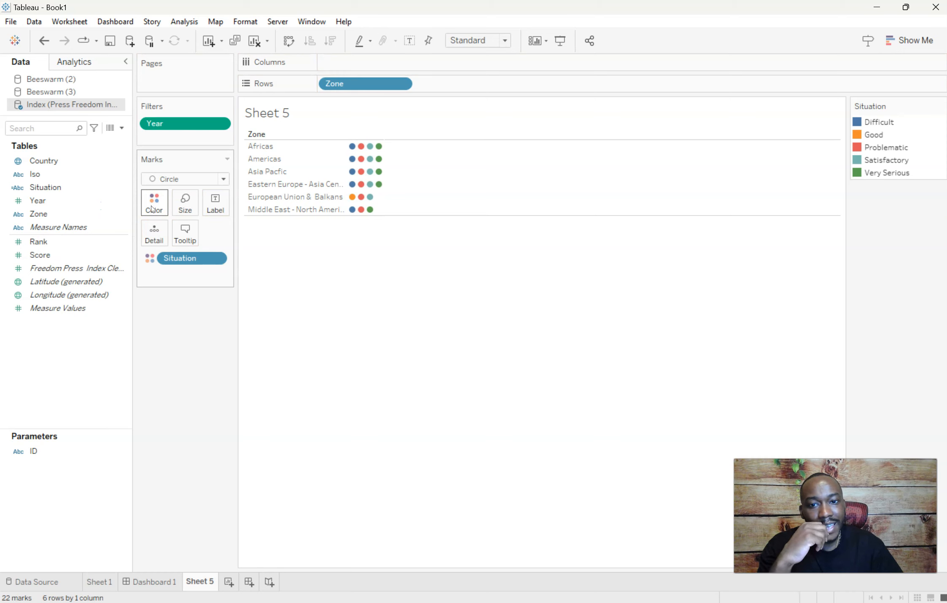
# - Label the circles with Country, aggregated as Count (Distinct)
pyautogui.moveTo(361, 156)
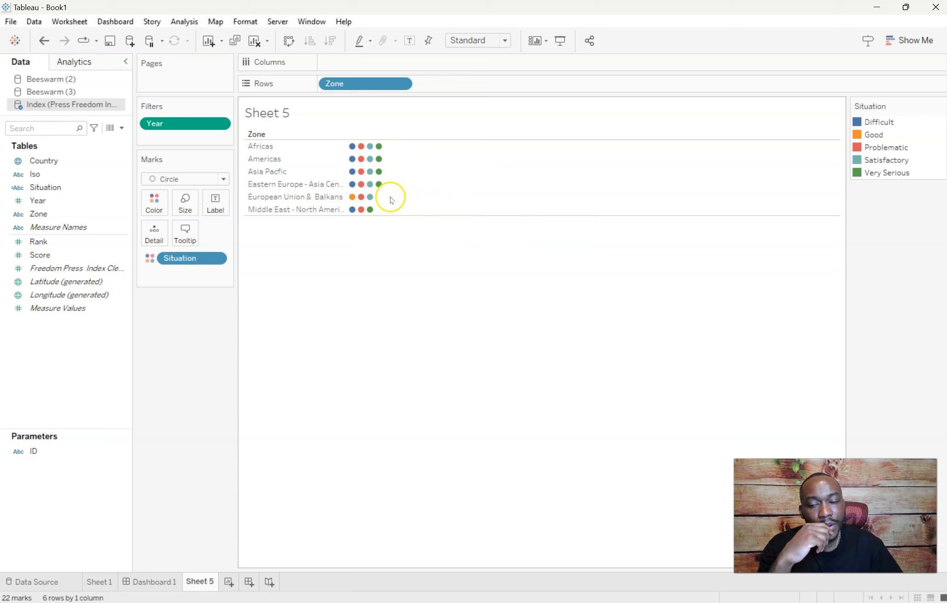
pyautogui.click(63, 199)
pyautogui.click(51, 160)
pyautogui.moveTo(50, 161); pyautogui.dragTo(214, 204)
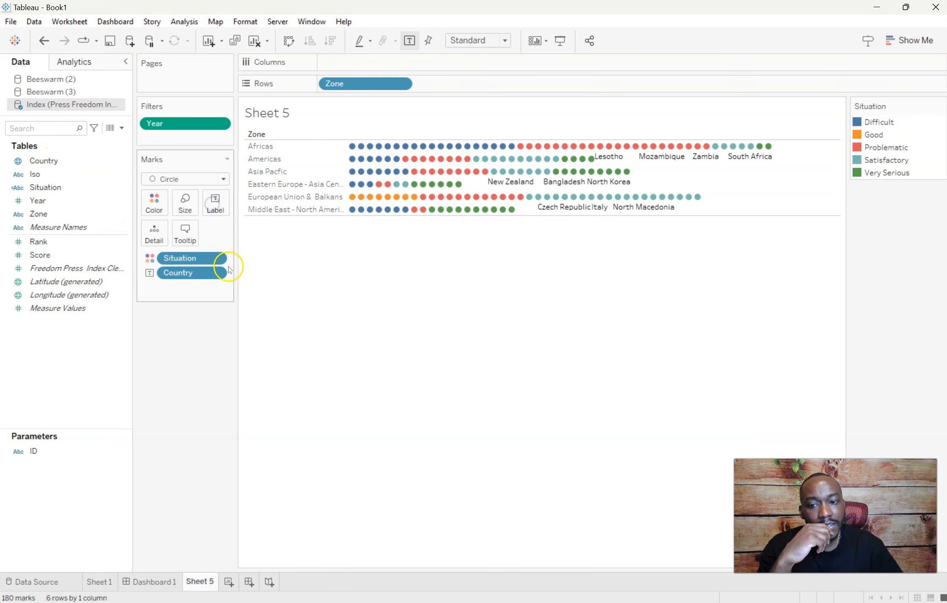
pyautogui.click(216, 275)
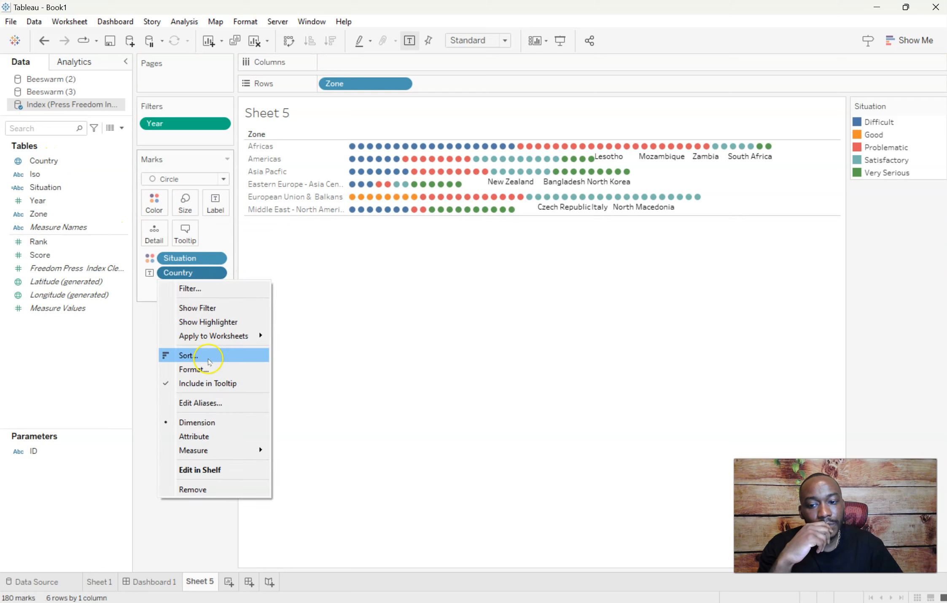
pyautogui.moveTo(232, 450)
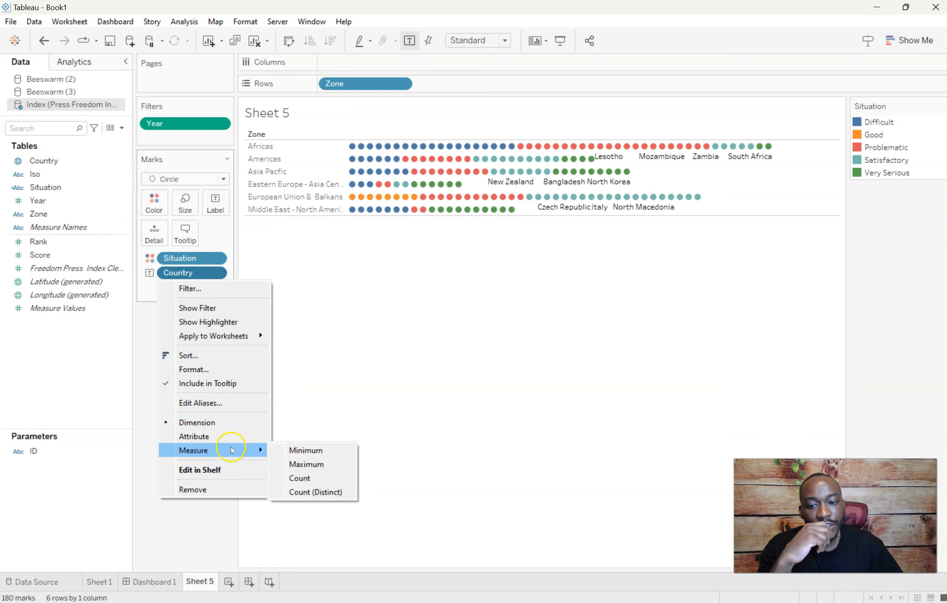
pyautogui.click(304, 492)
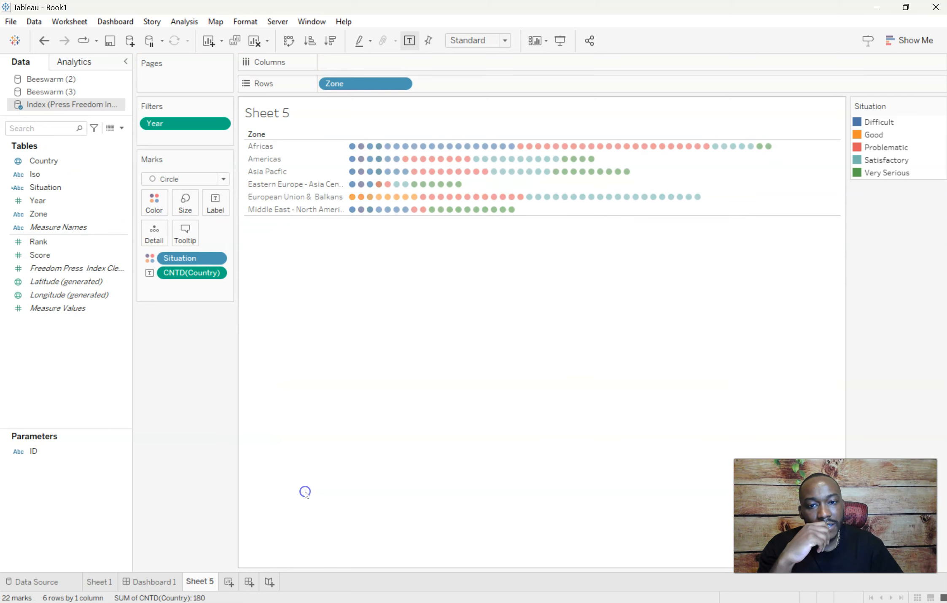
# - Align the mark labels to the bottom and horizontal center, and fit the worksheet to Entire View
pyautogui.click(215, 202)
pyautogui.click(293, 301)
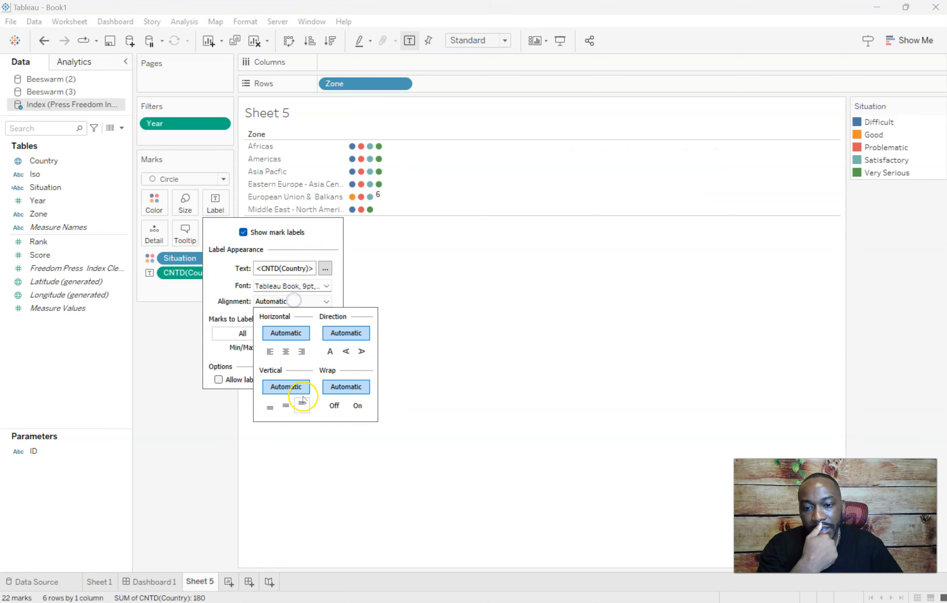
pyautogui.click(269, 407)
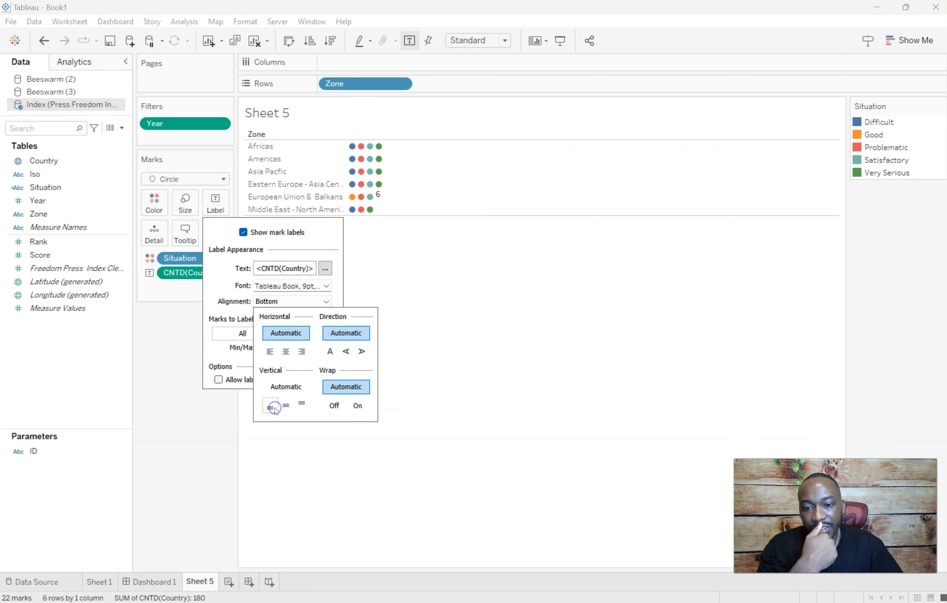
pyautogui.click(285, 352)
pyautogui.click(163, 404)
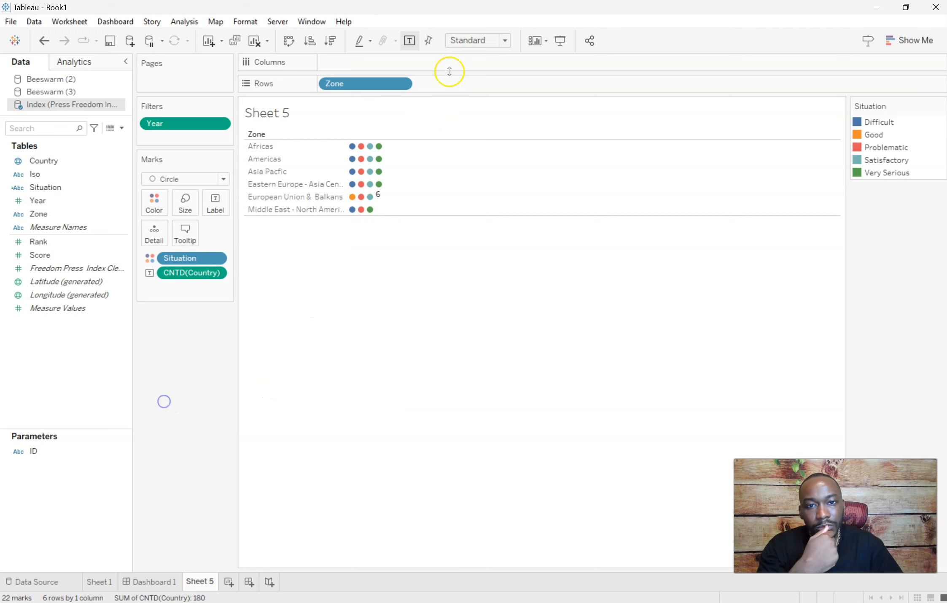
pyautogui.click(481, 40)
pyautogui.click(482, 85)
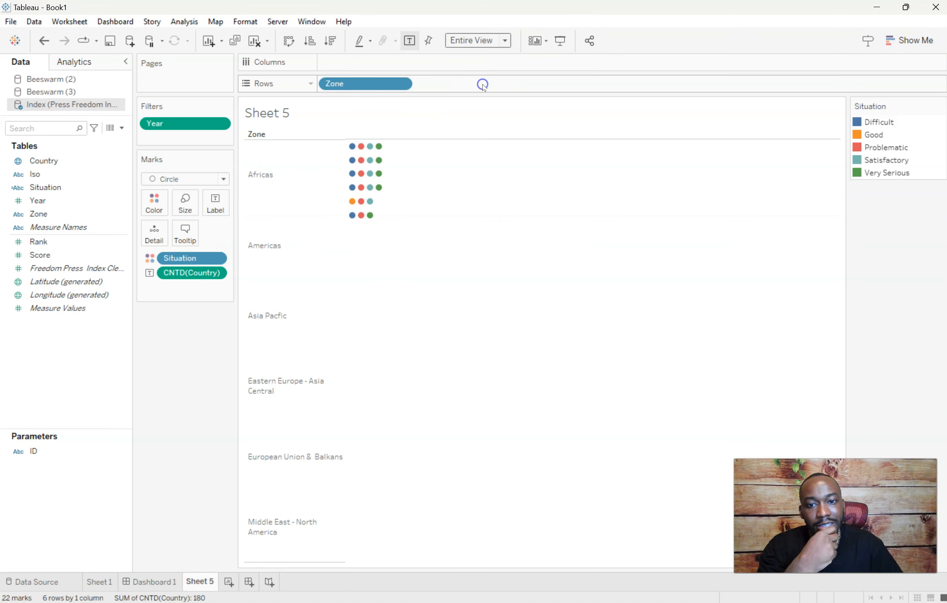
# - Enlarge the circle marks on the zone worksheet and hide the Zone row header
pyautogui.click(179, 210)
pyautogui.moveTo(178, 234); pyautogui.dragTo(227, 236)
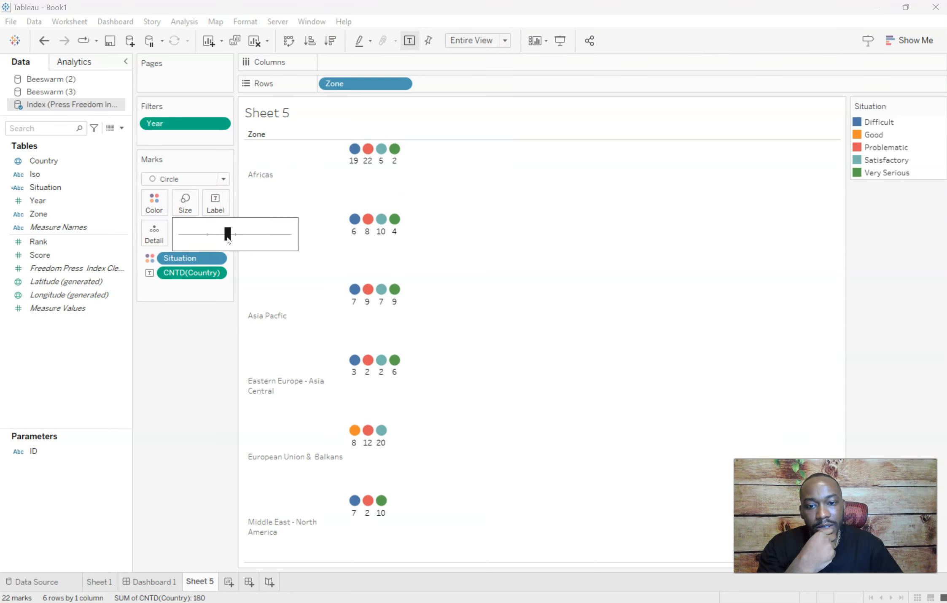
pyautogui.click(271, 154)
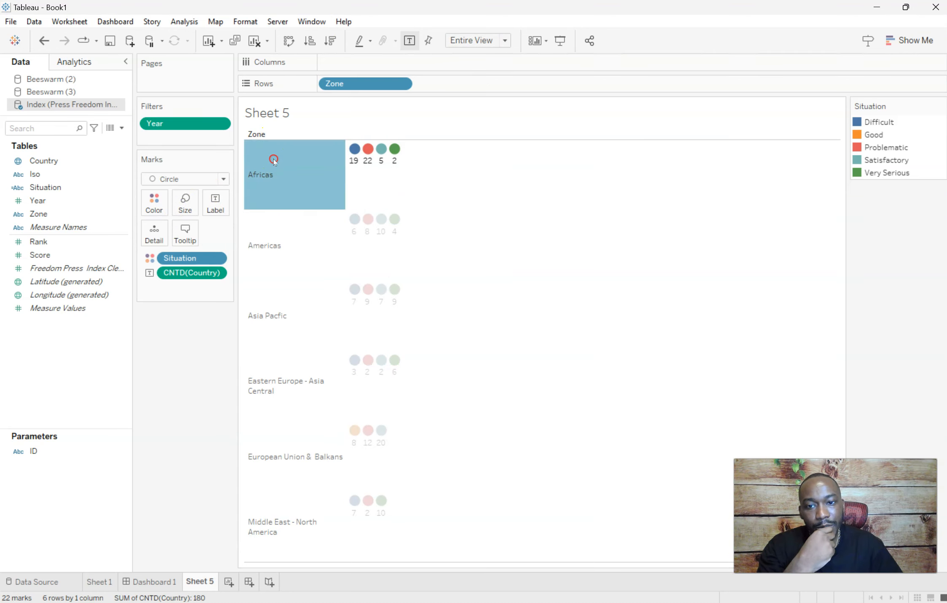
pyautogui.rightClick(273, 158)
pyautogui.click(316, 244)
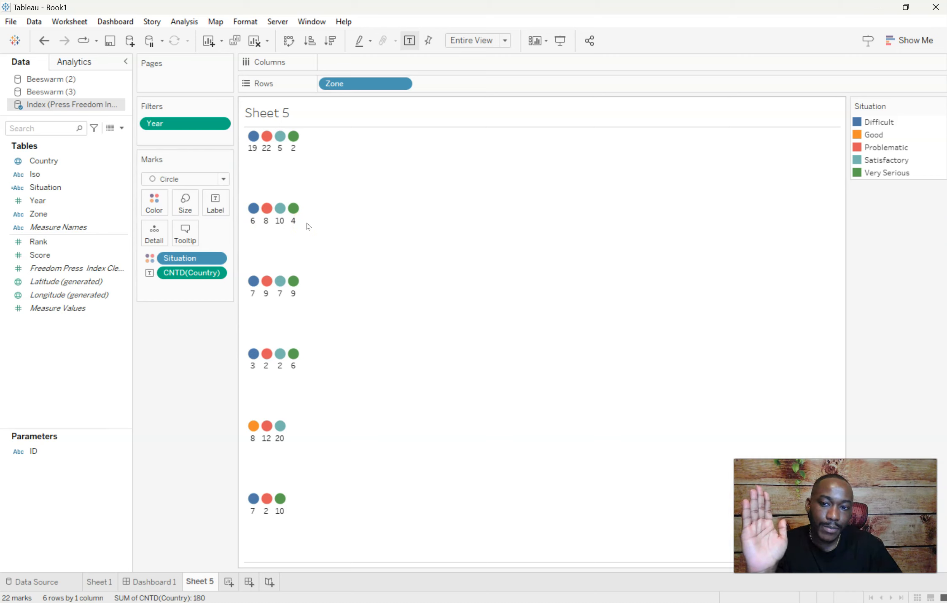
# - Sort Zone by the field Score, aggregated as Median, in ascending order, and check the zone order against Dashboard 1
pyautogui.click(401, 84)
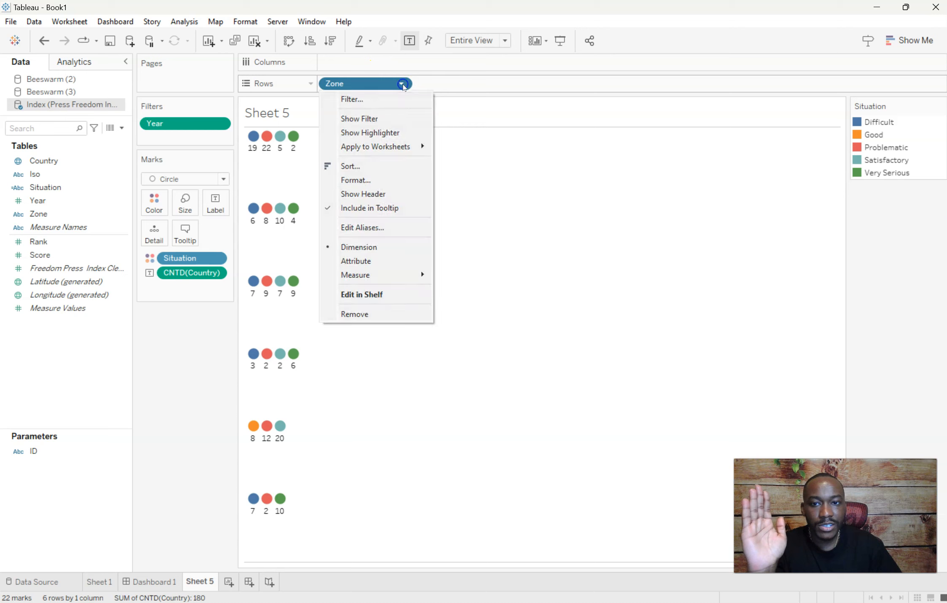
pyautogui.click(351, 167)
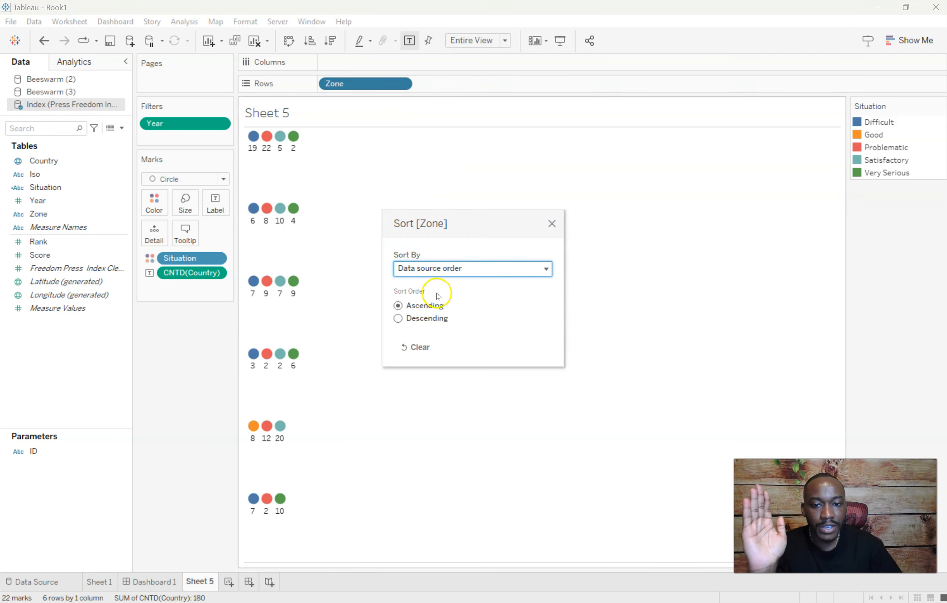
pyautogui.click(444, 270)
pyautogui.click(439, 305)
pyautogui.click(447, 353)
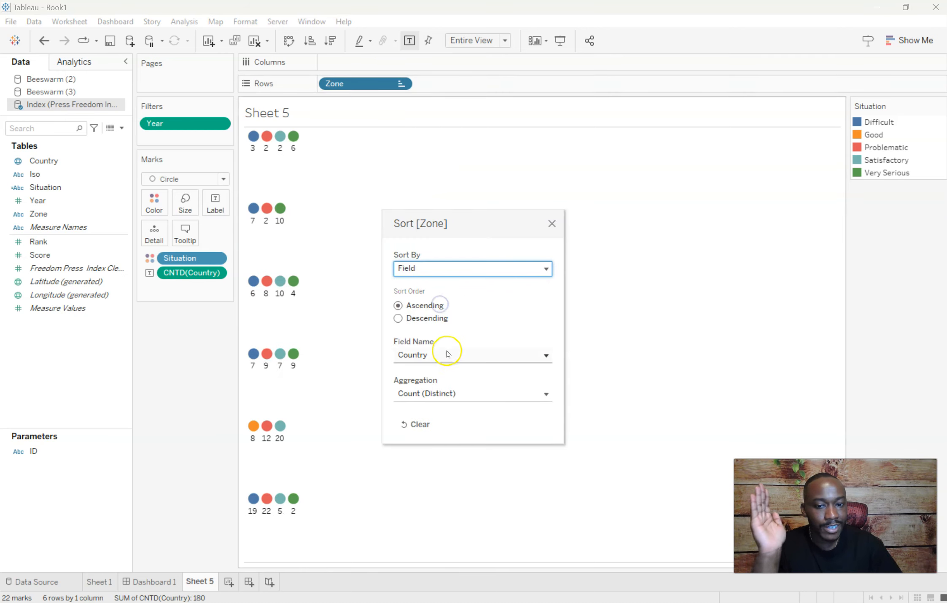
pyautogui.click(474, 435)
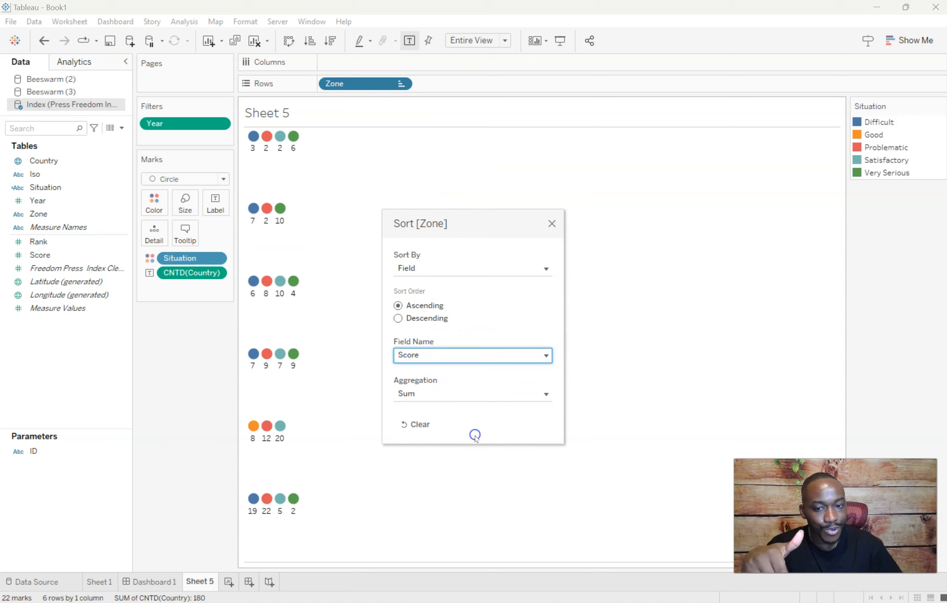
pyautogui.click(445, 394)
pyautogui.click(455, 429)
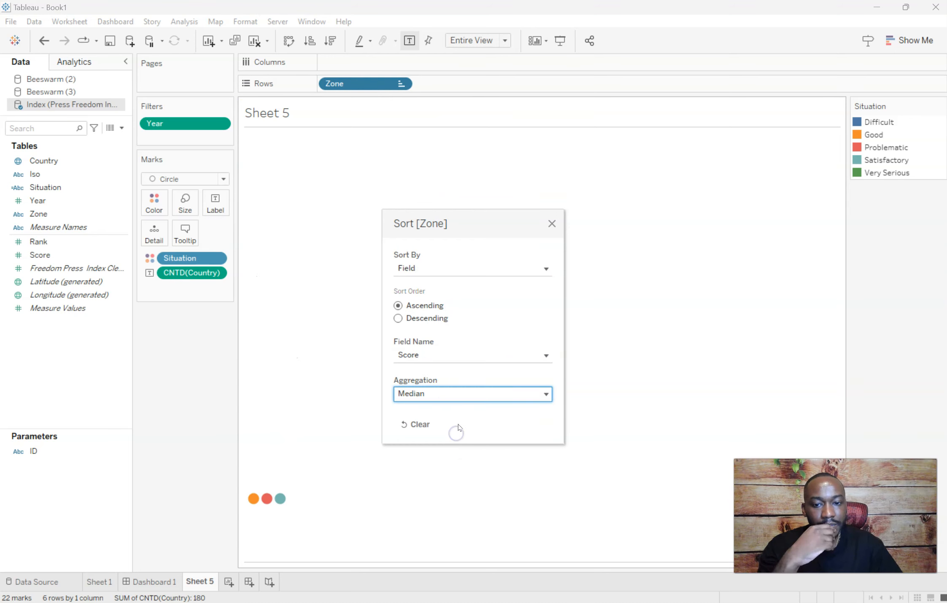
pyautogui.click(551, 223)
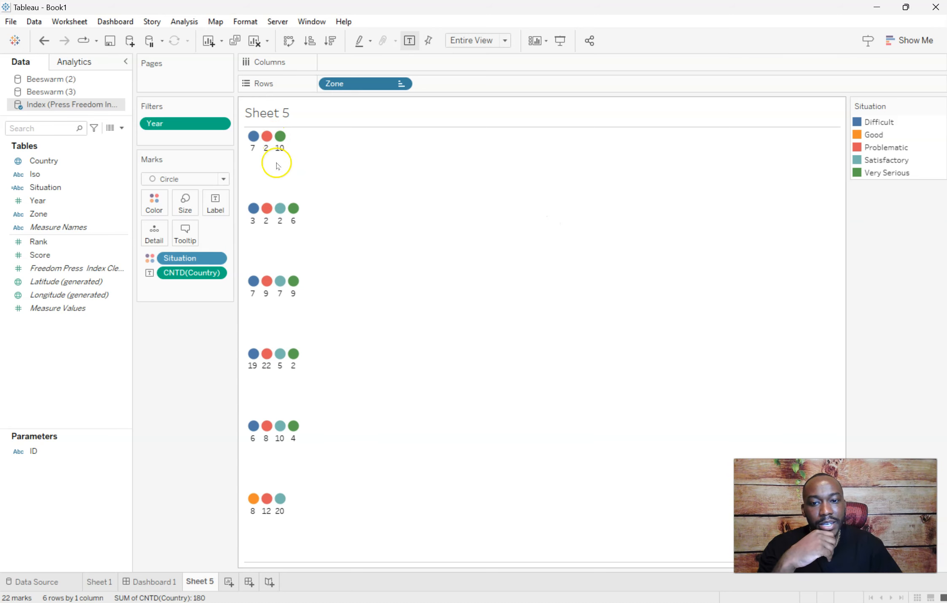
pyautogui.moveTo(271, 212)
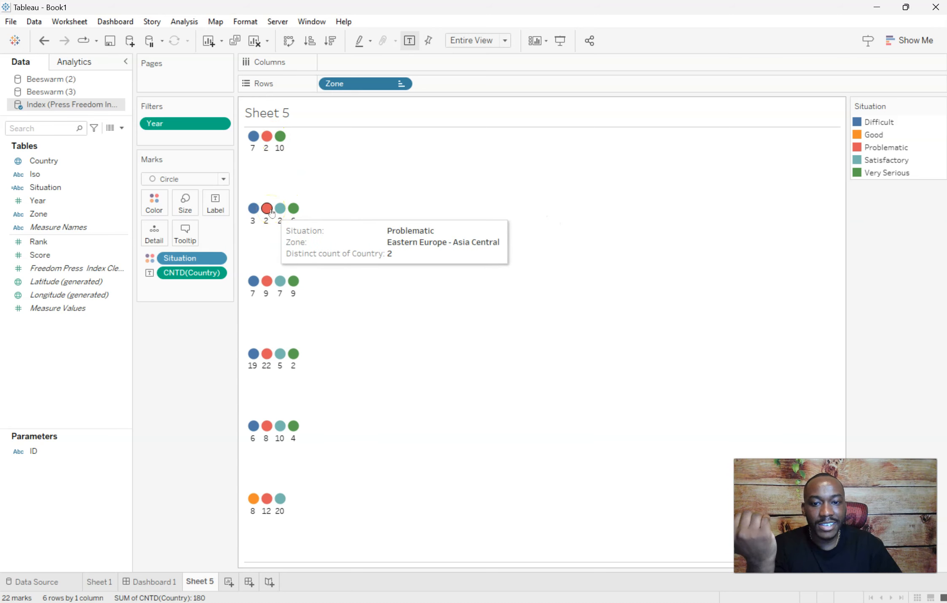
pyautogui.moveTo(279, 283)
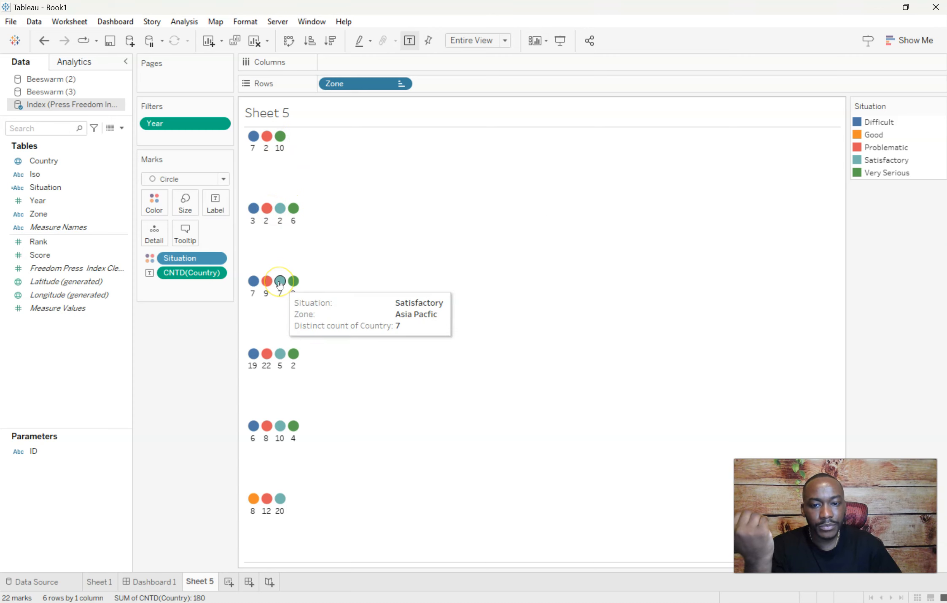
pyautogui.moveTo(283, 422)
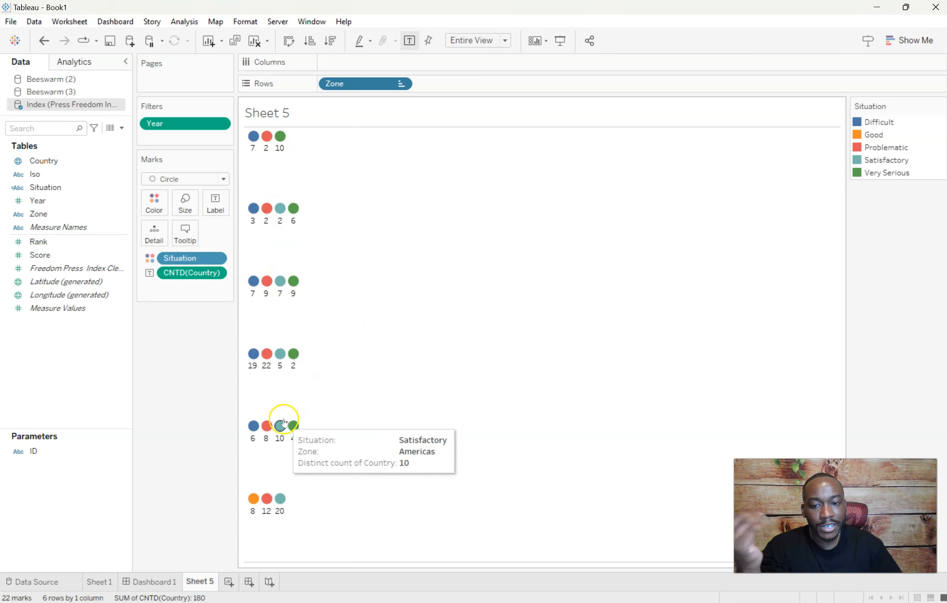
pyautogui.moveTo(279, 499)
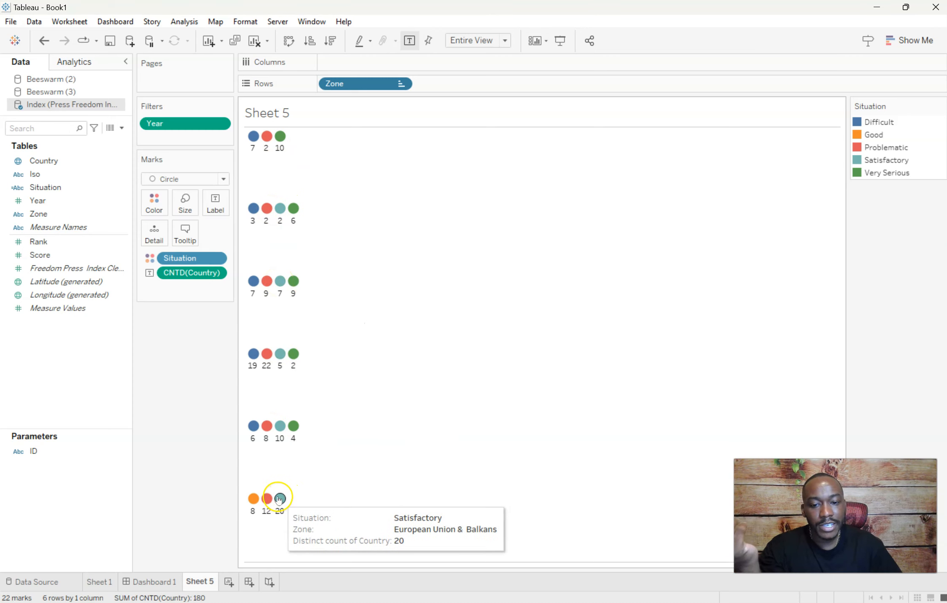
pyautogui.click(163, 582)
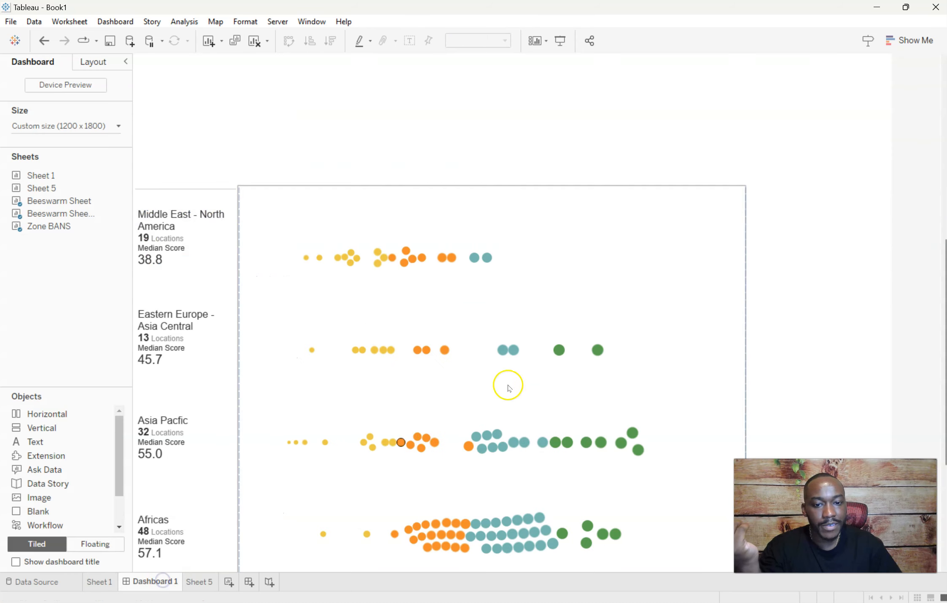
# - Rename Sheet 5 as "Zone SUmmaries"
pyautogui.doubleClick(204, 583)
pyautogui.write('Zone SUmmaries')
pyautogui.press('Return')
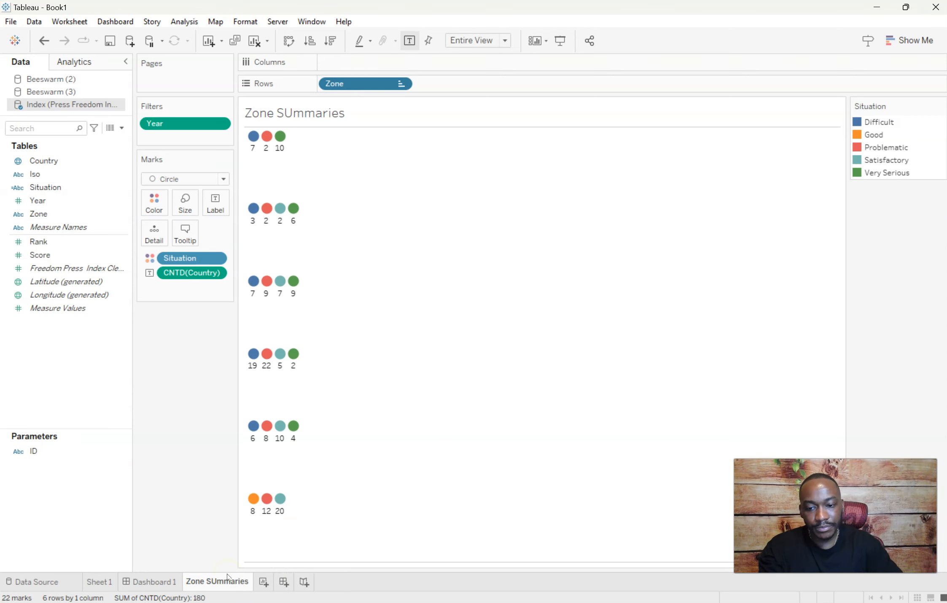
# - Place the Zone SUmmaries worksheet beside the zone beeswarm chart on Dashboard 1 and hide its title
pyautogui.click(160, 586)
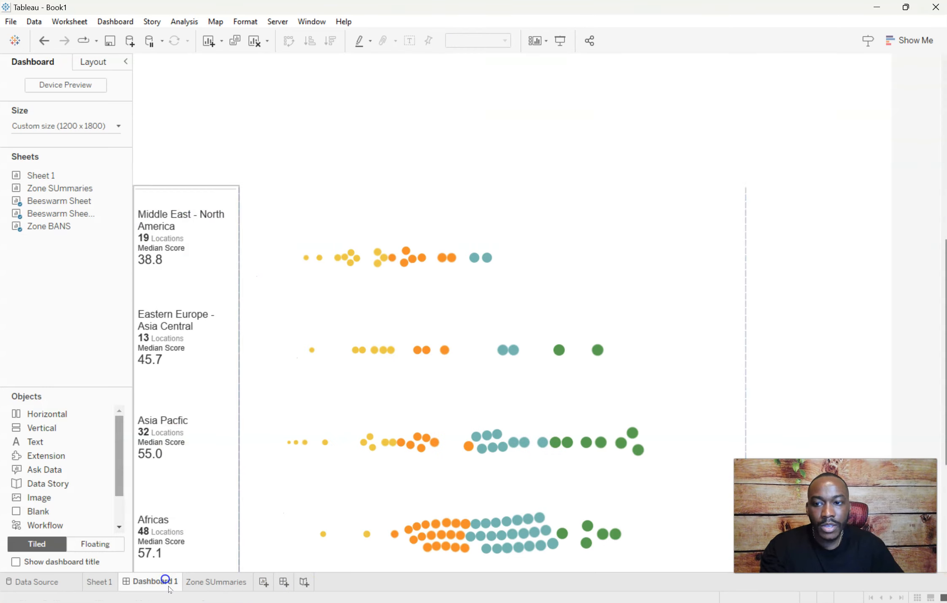
pyautogui.moveTo(57, 188); pyautogui.dragTo(574, 285)
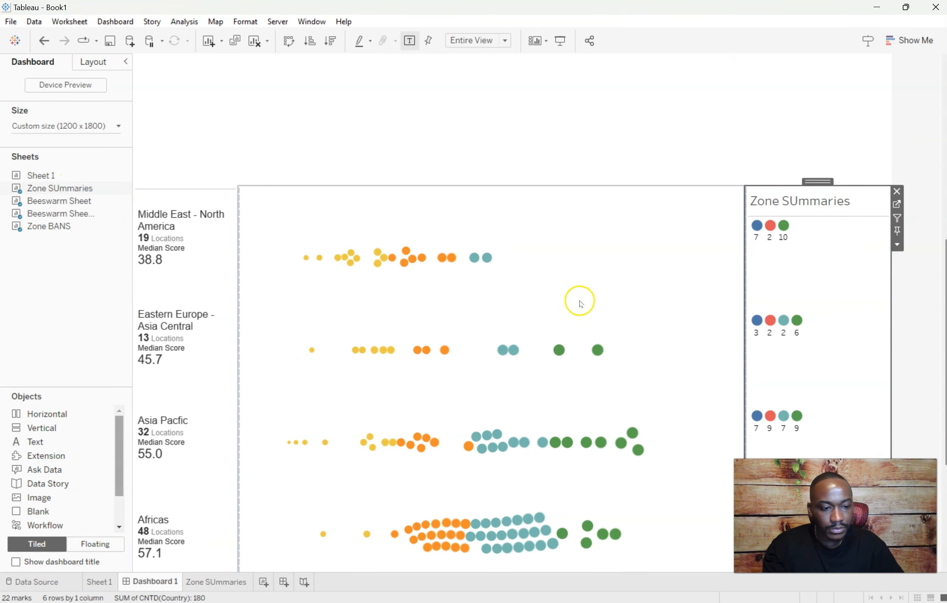
pyautogui.click(897, 245)
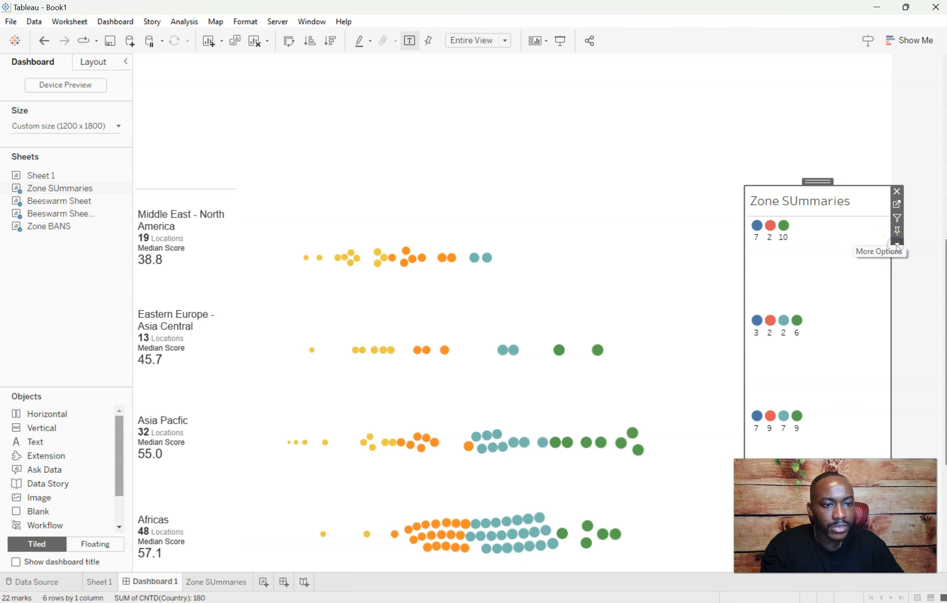
pyautogui.click(896, 245)
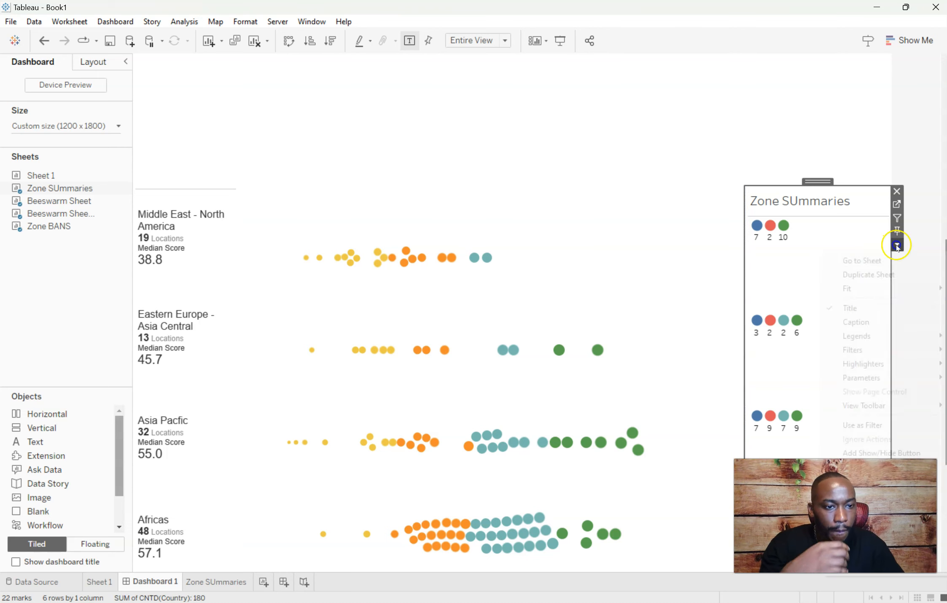
pyautogui.click(884, 303)
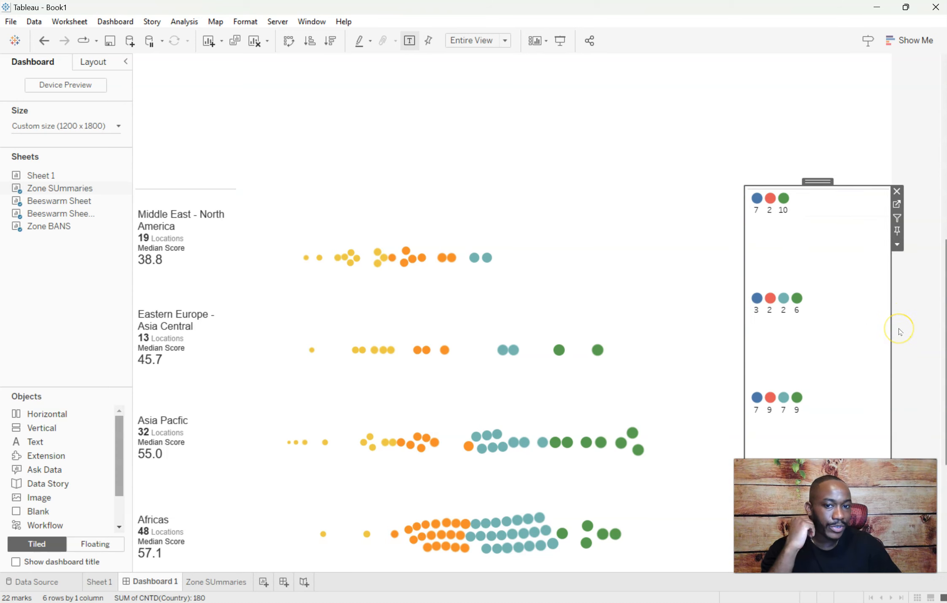
# - Remove the Situation color legend next to the country highlighter from the dashboard
pyautogui.scroll(-5, 900, 331)
pyautogui.scroll(-4, 896, 332)
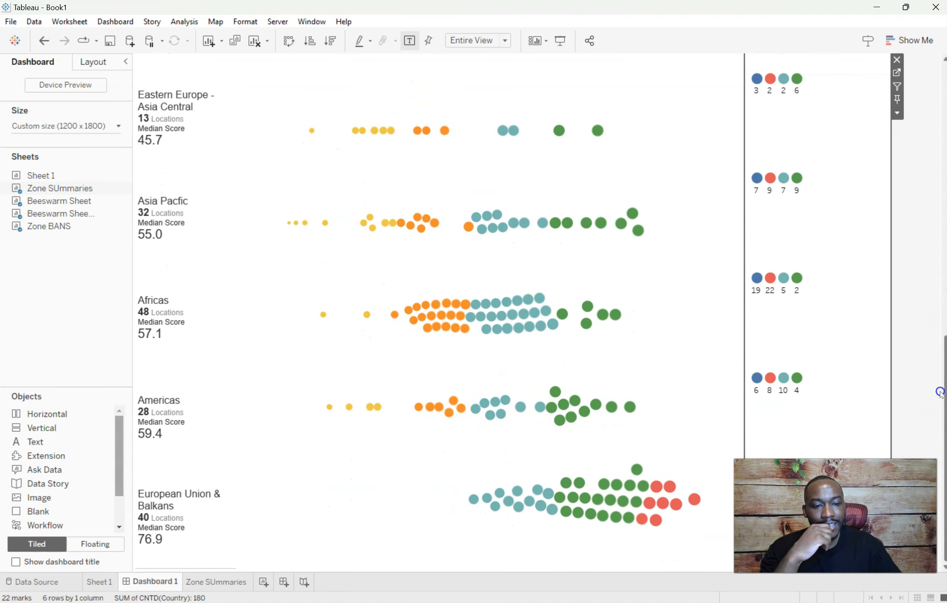
pyautogui.moveTo(941, 358); pyautogui.dragTo(933, 57)
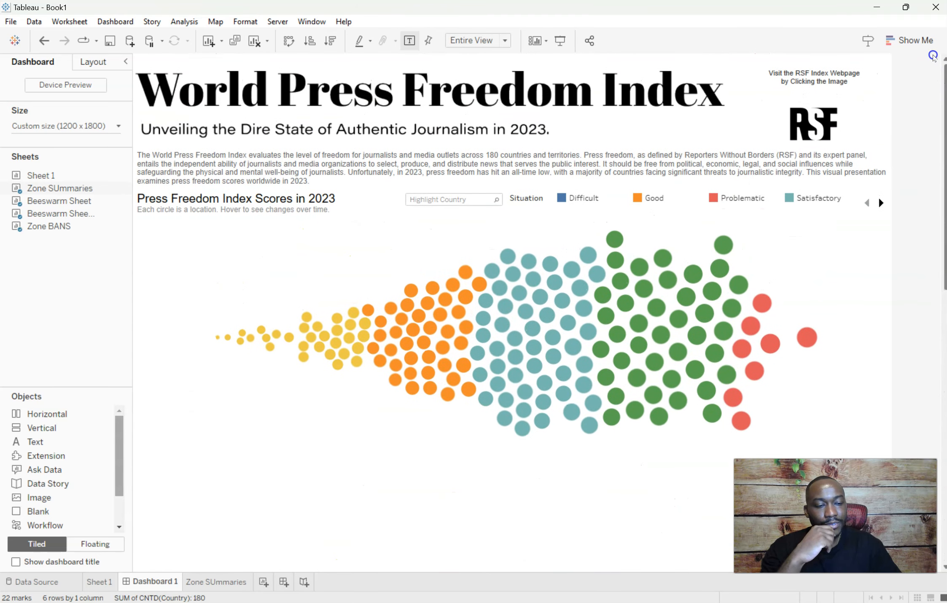
pyautogui.click(832, 199)
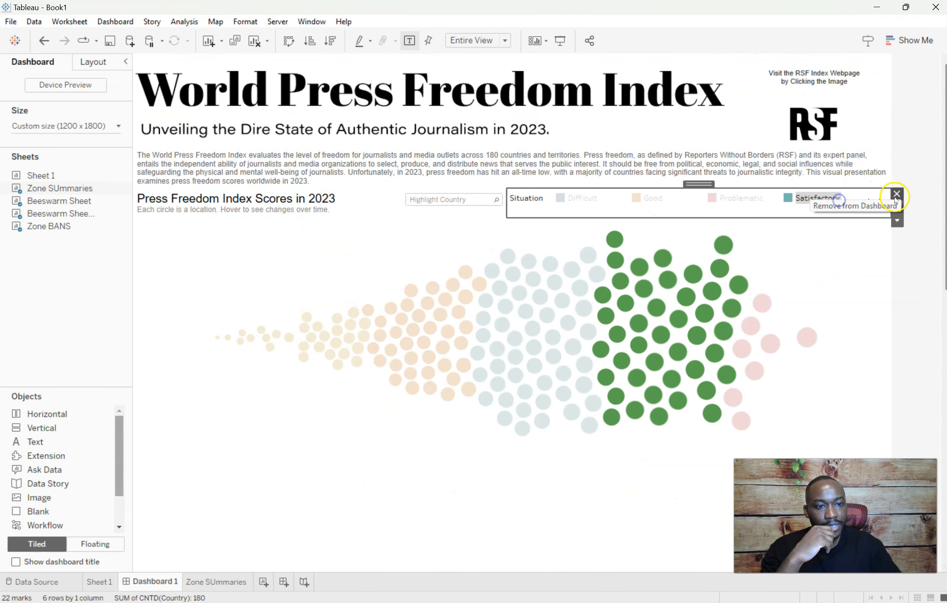
pyautogui.click(784, 215)
pyautogui.click(896, 194)
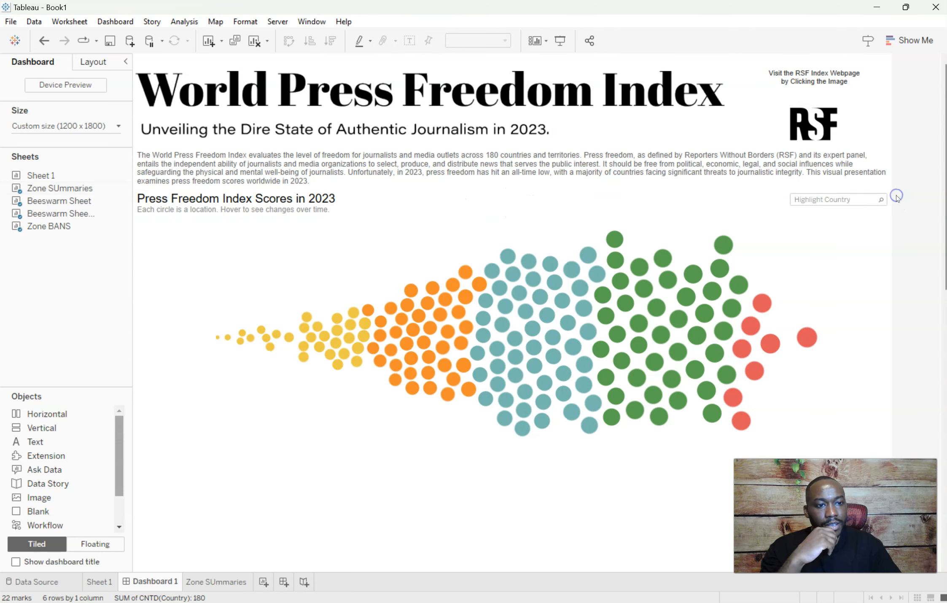
pyautogui.click(476, 157)
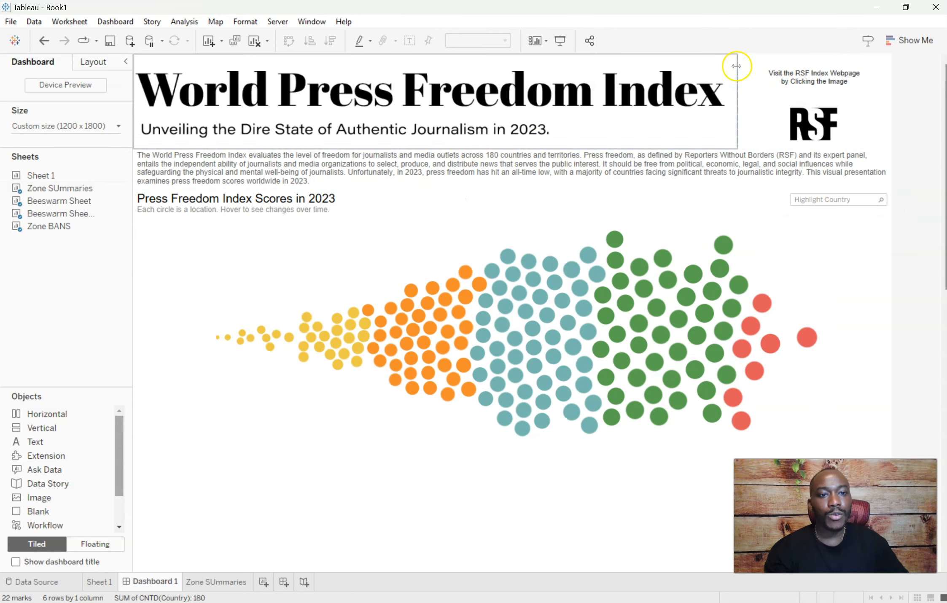
# - Turn off equal sides for the title image's inner padding and set its left padding to 85
pyautogui.hotkey('alt', 'Tab')
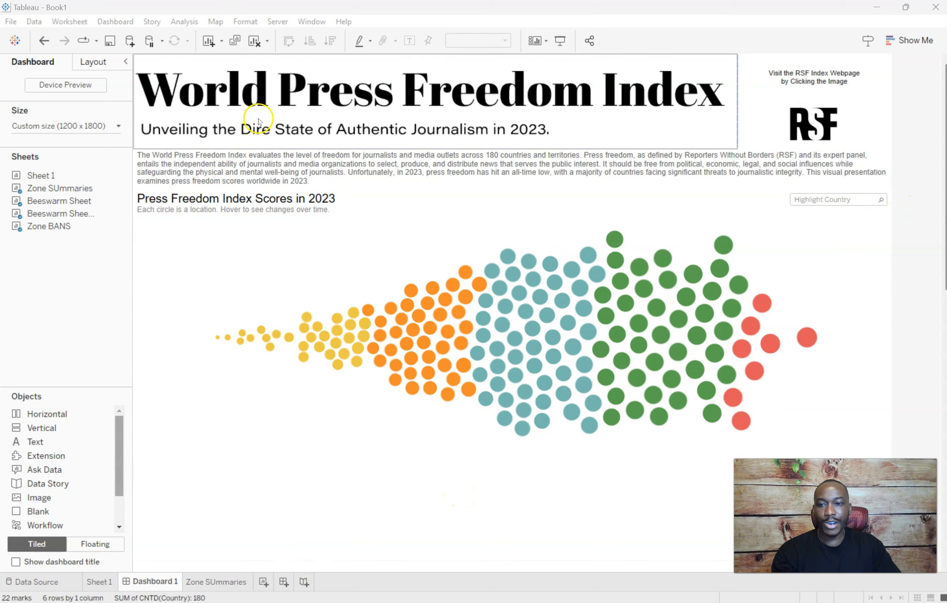
pyautogui.click(259, 110)
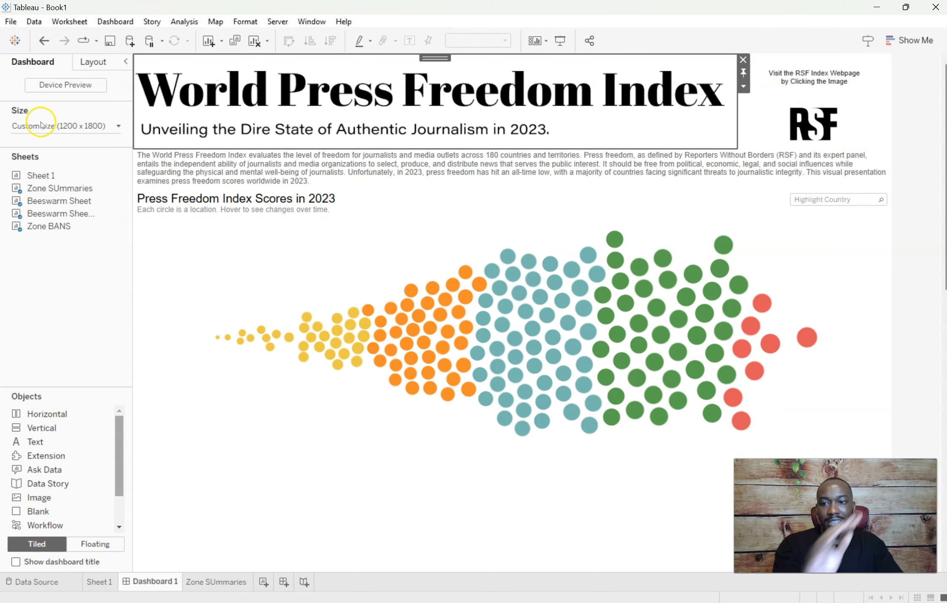
pyautogui.click(91, 64)
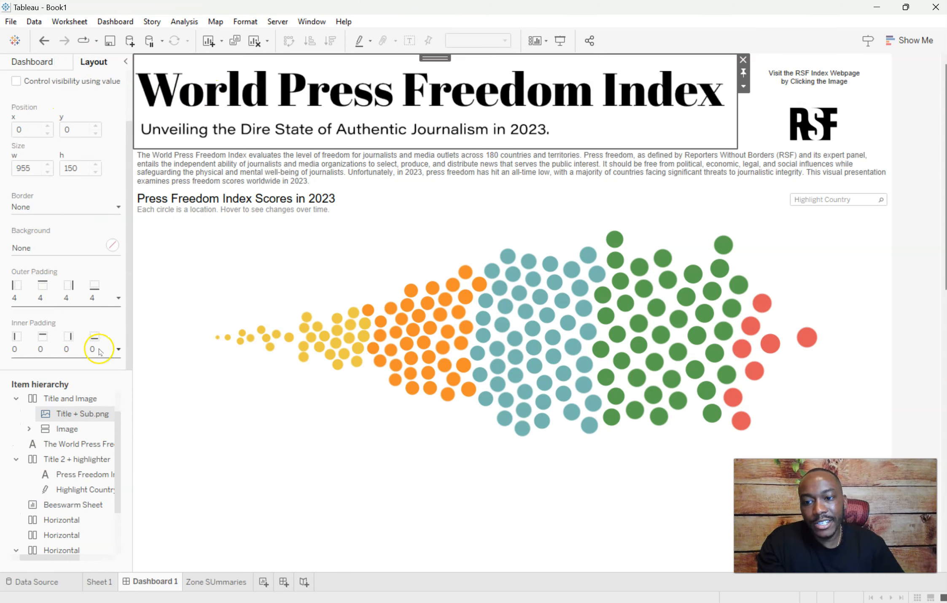
pyautogui.click(117, 350)
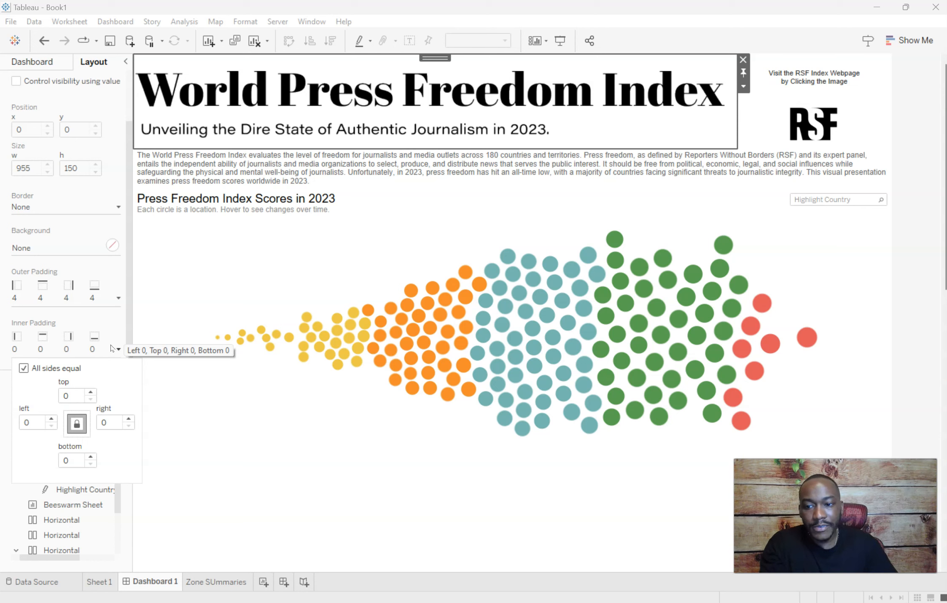
pyautogui.click(76, 388)
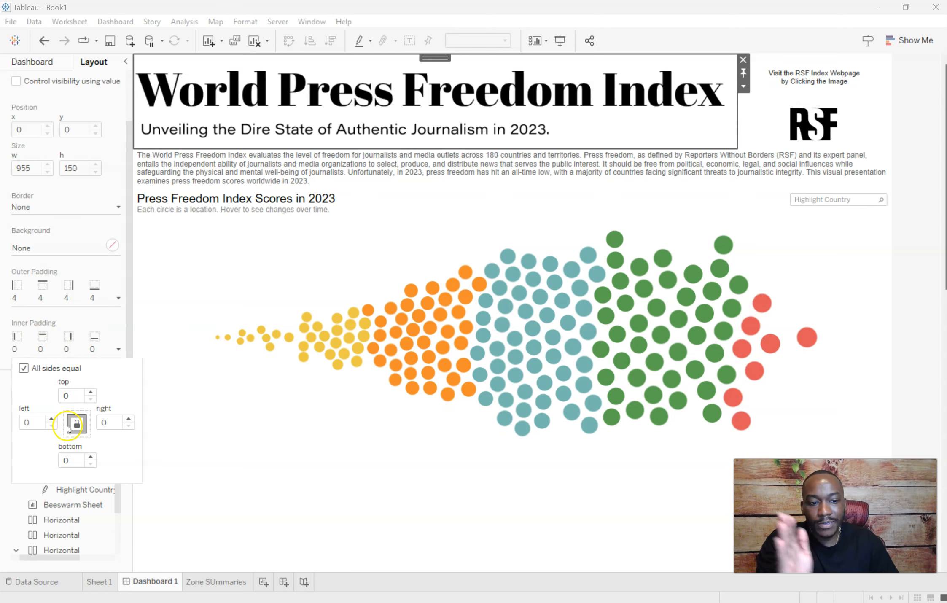
pyautogui.click(24, 368)
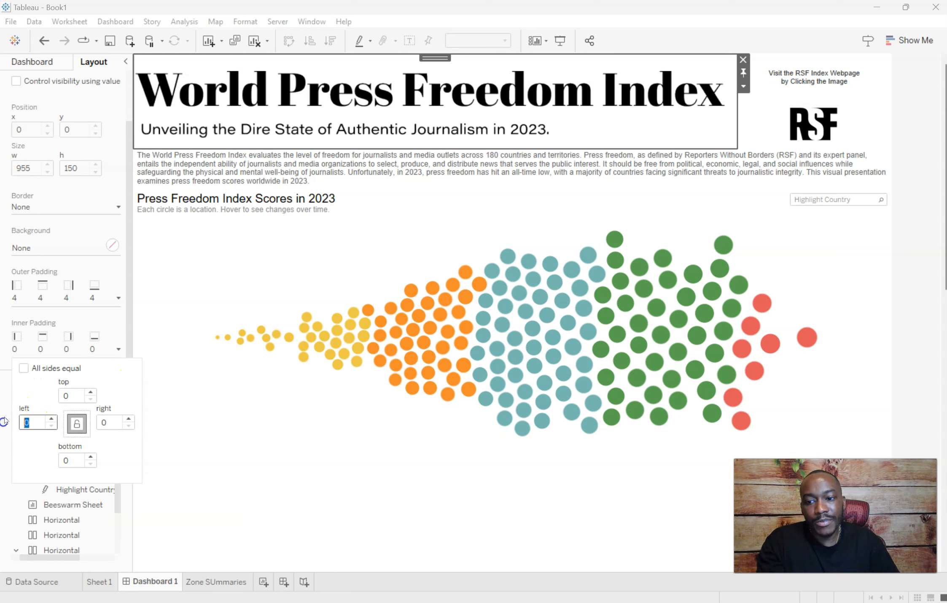
pyautogui.write('85')
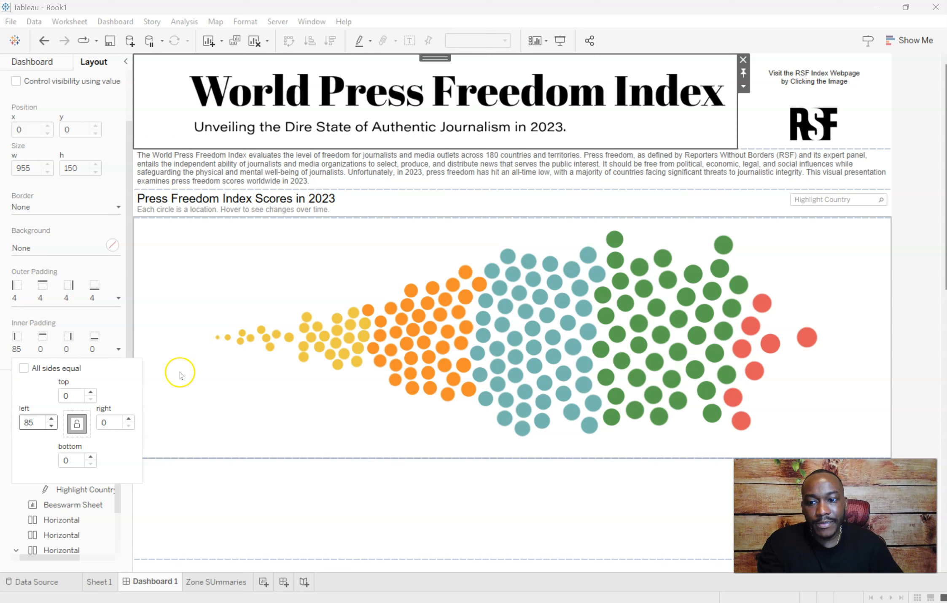
pyautogui.press('Escape')
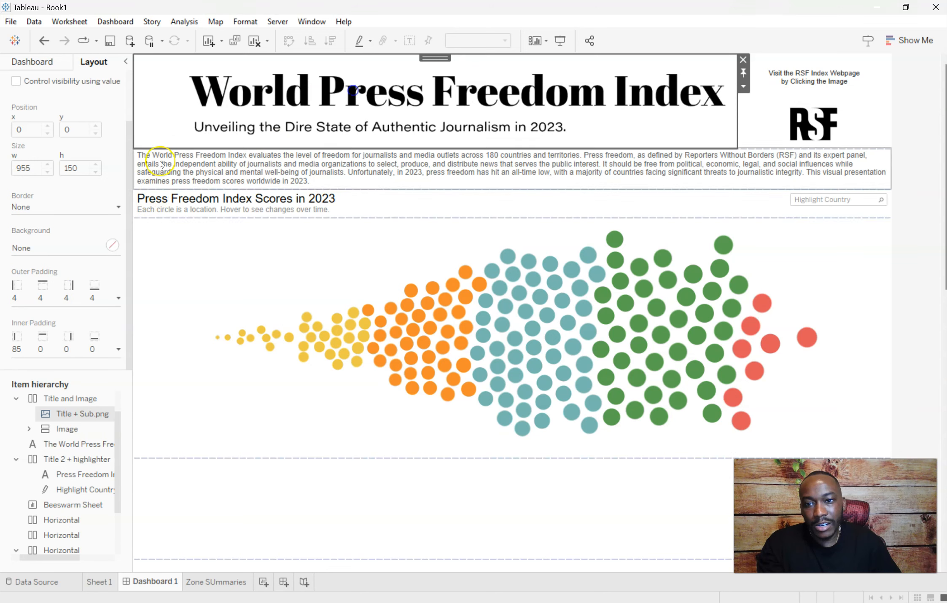
# - Set the top inner padding of the World Press Freedom Index title image to 40
pyautogui.click(118, 349)
pyautogui.click(63, 398)
pyautogui.write('40')
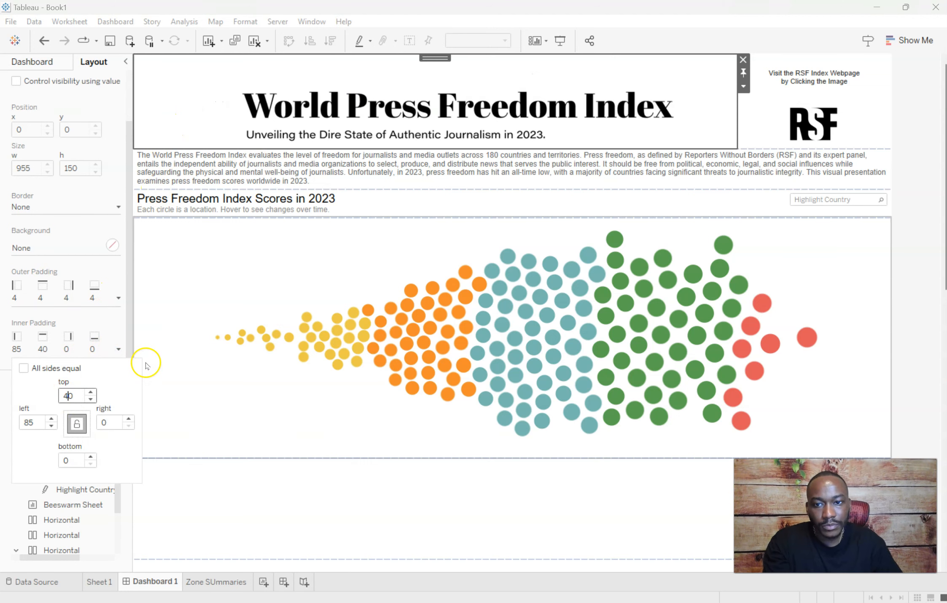
pyautogui.click(735, 116)
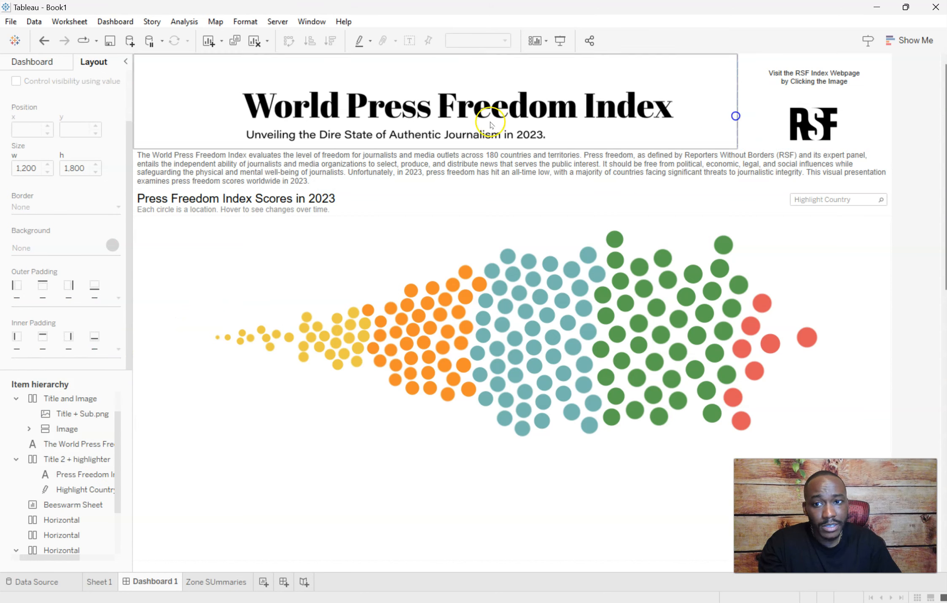
# - Narrow the World Press Freedom Index title image to a width of 800
pyautogui.click(382, 115)
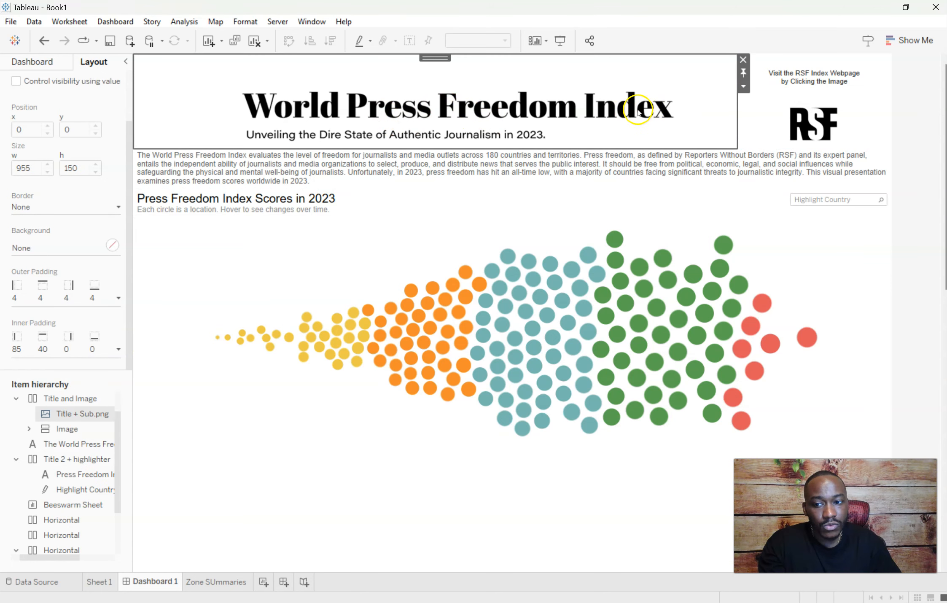
pyautogui.moveTo(734, 115); pyautogui.dragTo(637, 119)
pyautogui.click(416, 81)
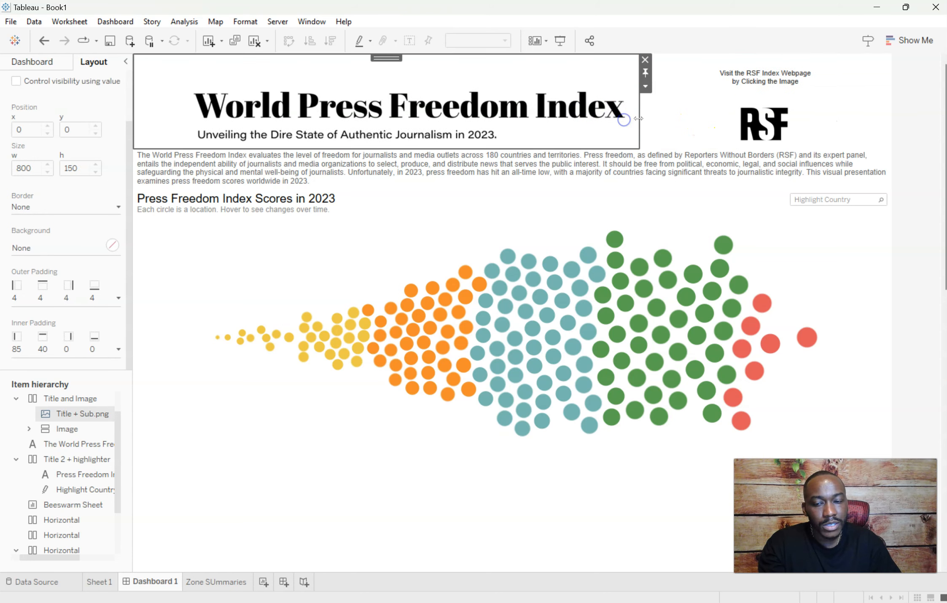
# - Show the grid on the dashboard
pyautogui.click(771, 84)
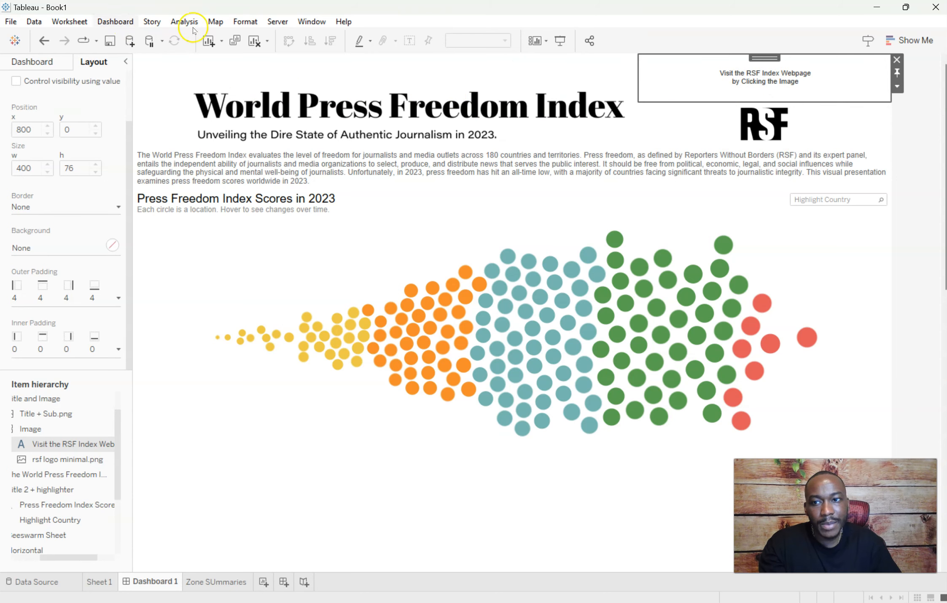
pyautogui.click(127, 21)
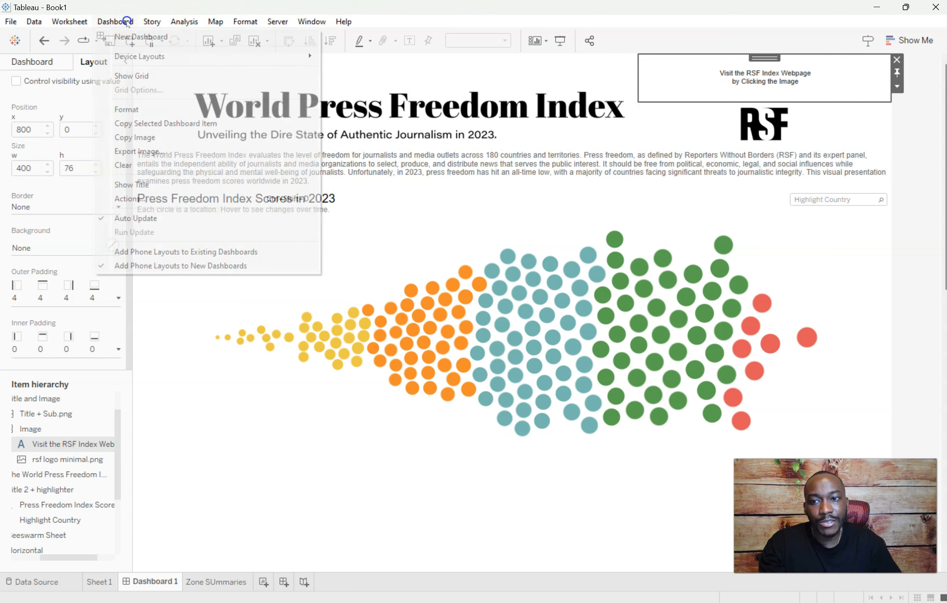
pyautogui.click(128, 76)
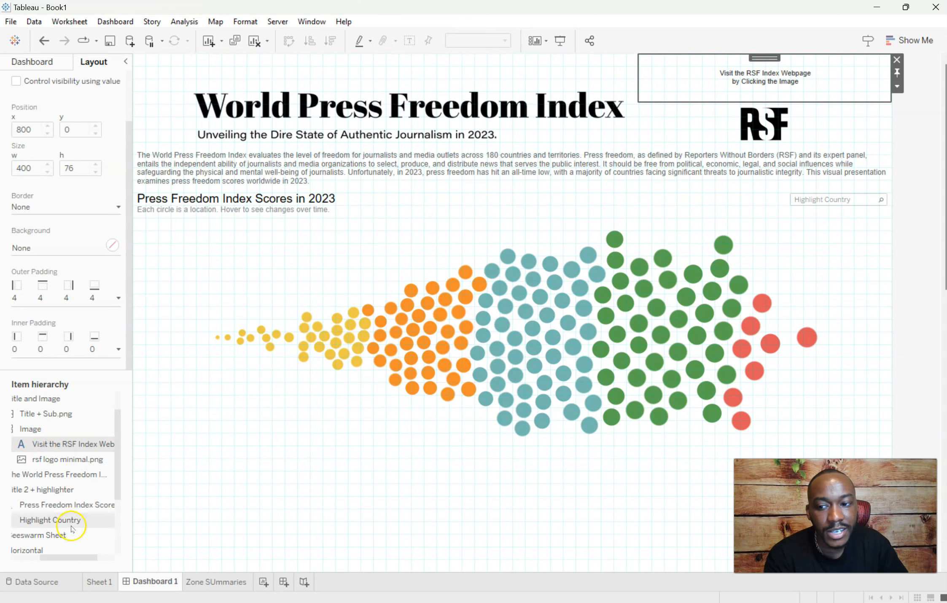
# - Set only the top inner padding of the Image container holding the RSF text and logo to 40
pyautogui.moveTo(58, 558); pyautogui.dragTo(49, 559)
pyautogui.click(50, 429)
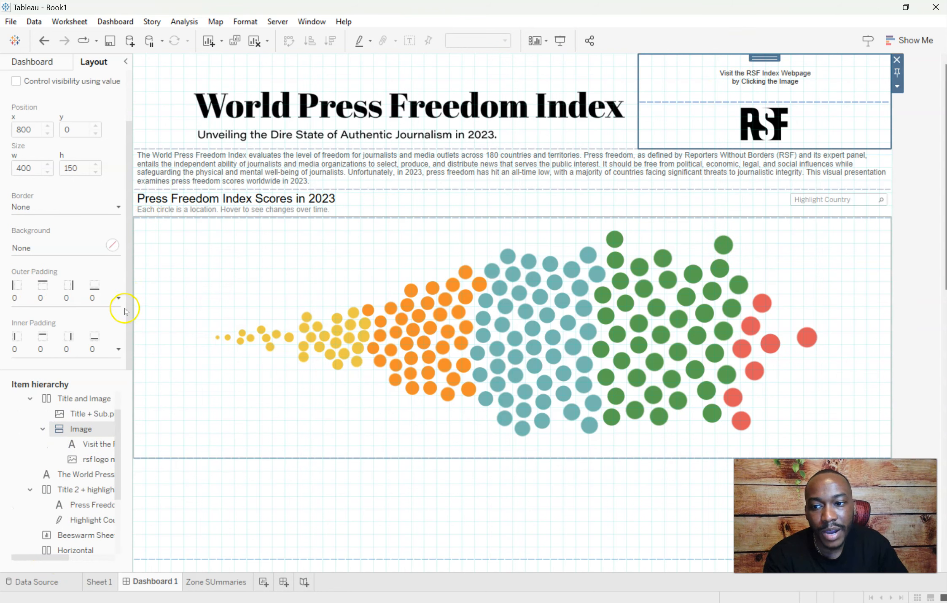
pyautogui.click(116, 351)
pyautogui.click(63, 394)
pyautogui.write('40')
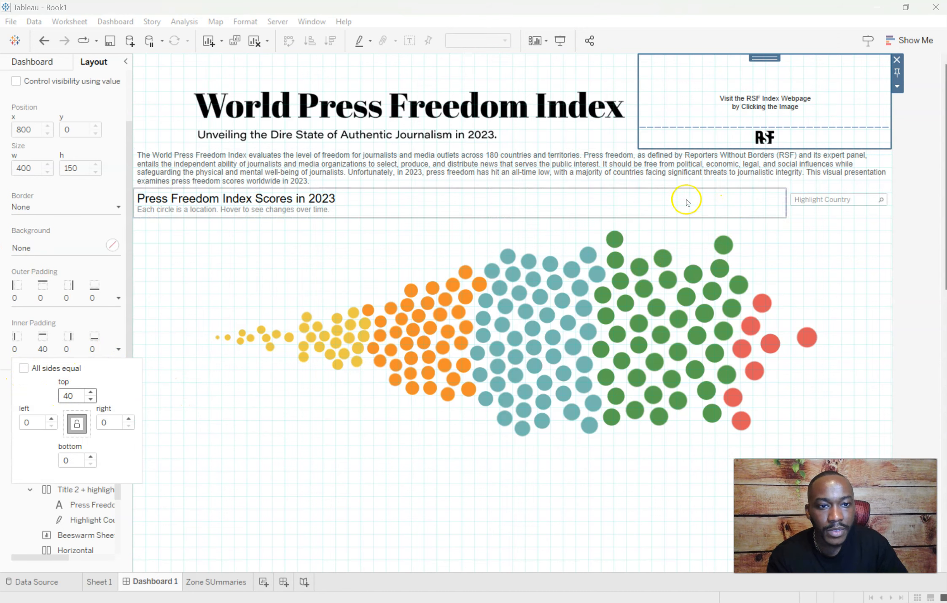
# - Shorten the RSF webpage text object so the RSF logo beneath it gets a height of 50
pyautogui.click(777, 92)
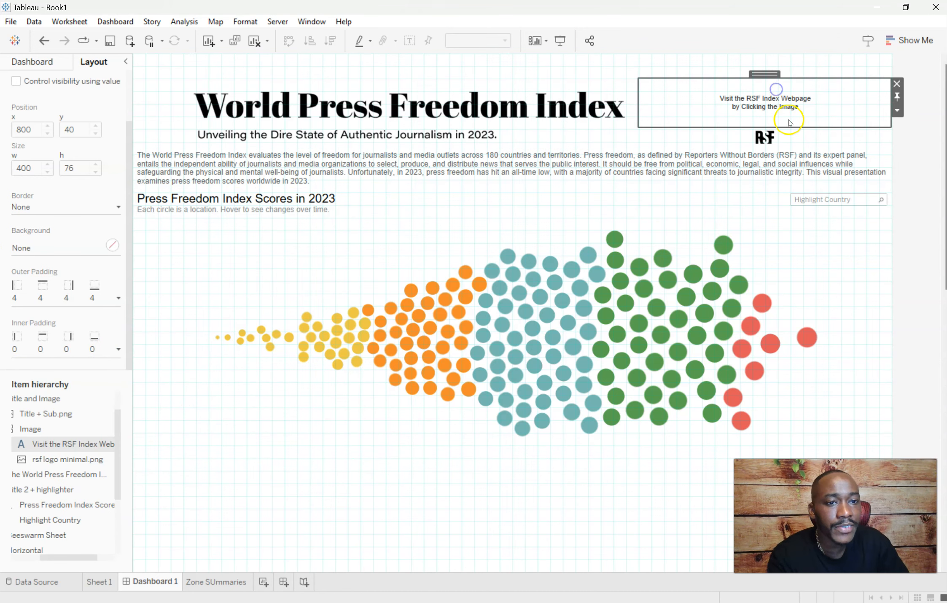
pyautogui.moveTo(839, 127); pyautogui.dragTo(839, 115)
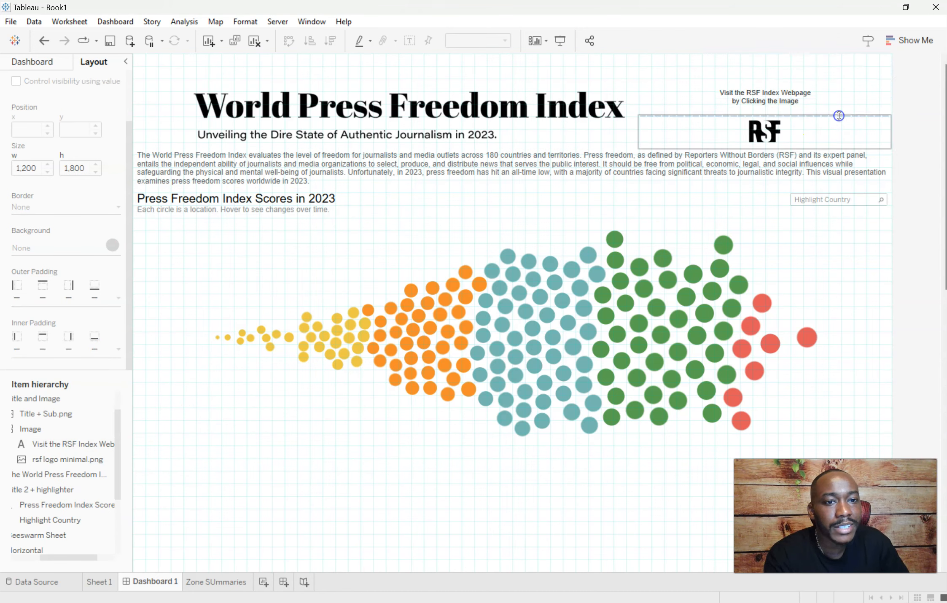
pyautogui.click(805, 102)
pyautogui.click(812, 112)
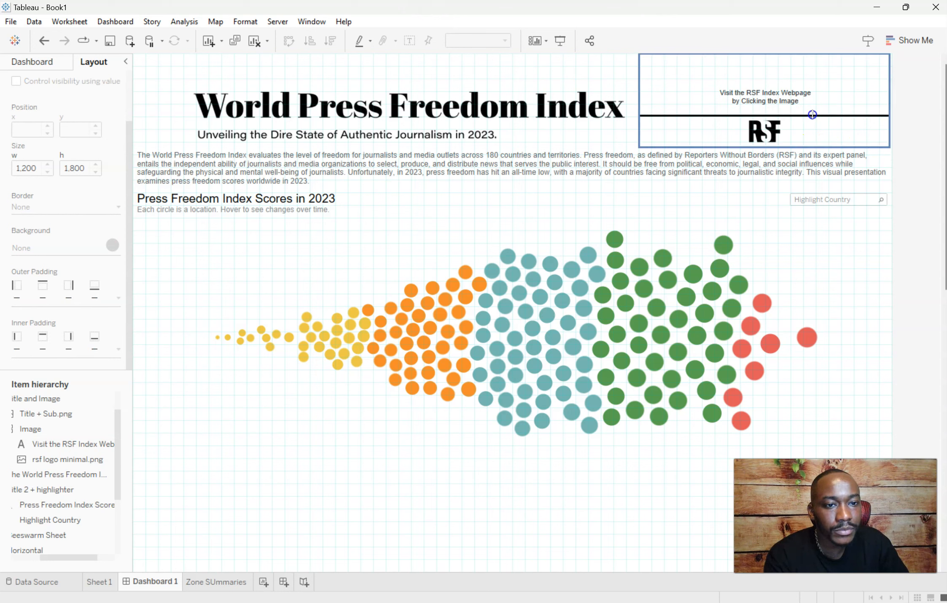
pyautogui.click(800, 96)
pyautogui.click(819, 123)
pyautogui.click(818, 126)
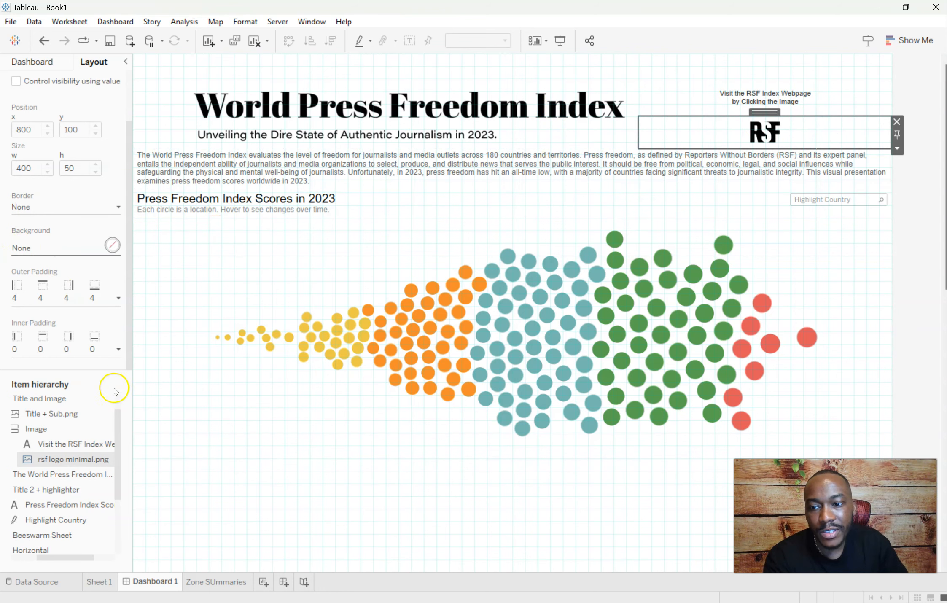
# - Try a bottom inner padding of 20 on the RSF logo image, then set it to 10
pyautogui.click(116, 350)
pyautogui.write('20')
pyautogui.click(101, 448)
pyautogui.click(174, 446)
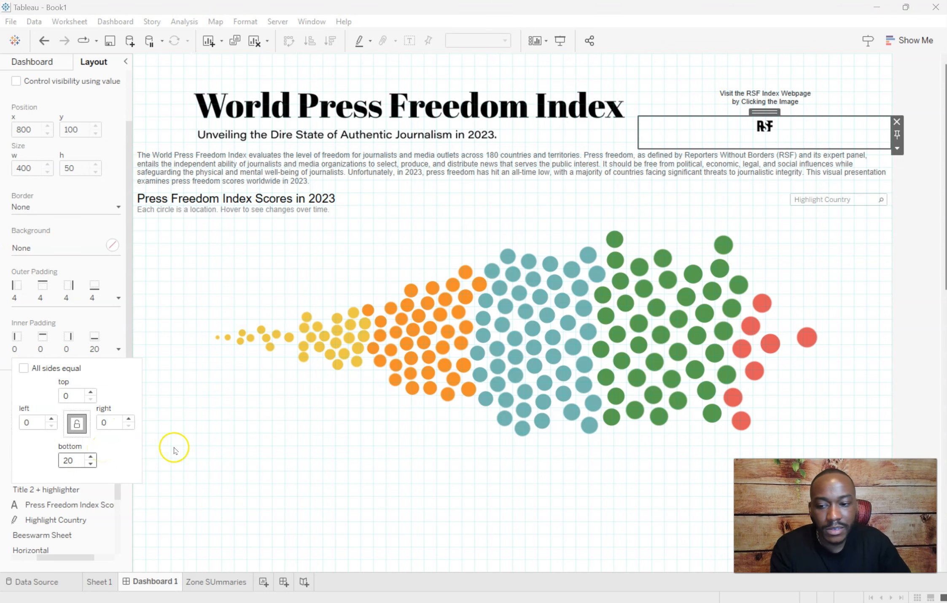
pyautogui.press('BackSpace')
pyautogui.press('BackSpace')
pyautogui.write('10')
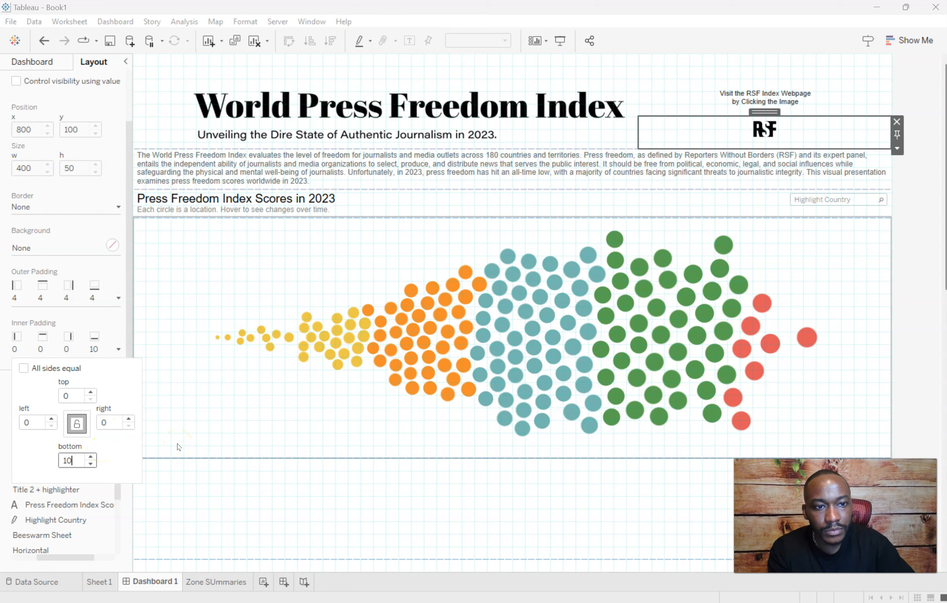
pyautogui.click(780, 182)
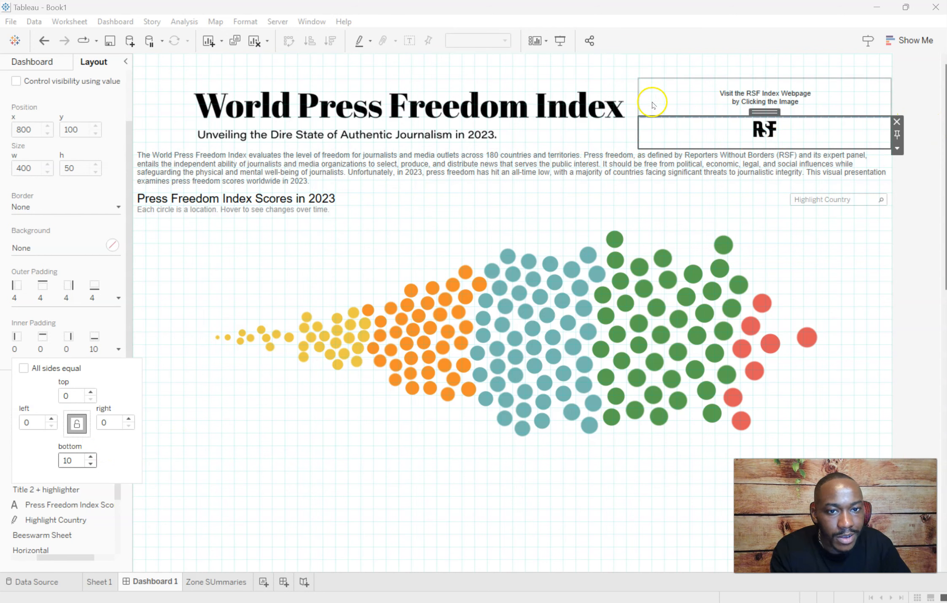
pyautogui.click(926, 112)
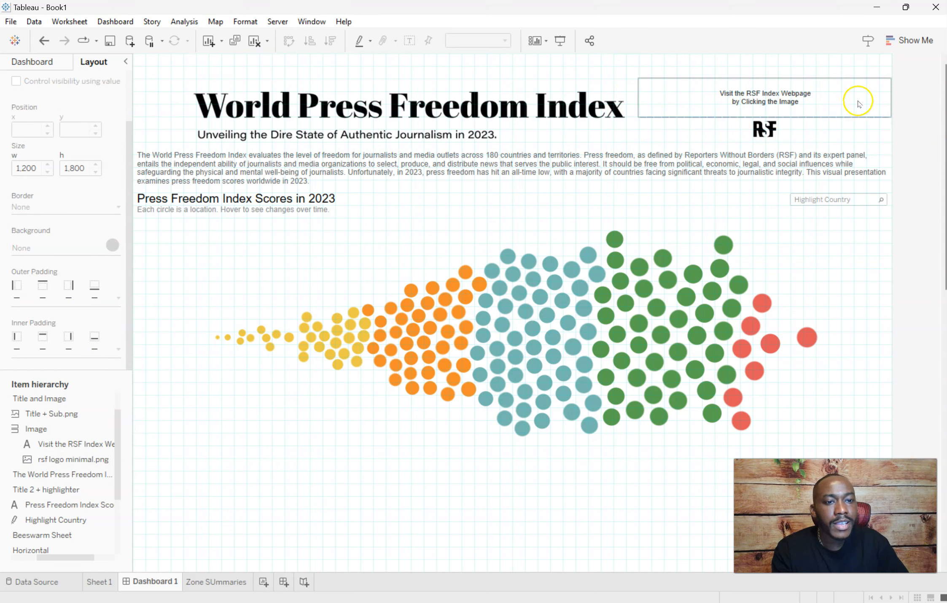
# - Set the right inner padding of the Image container holding the RSF text and logo to 85
pyautogui.click(857, 101)
pyautogui.click(42, 427)
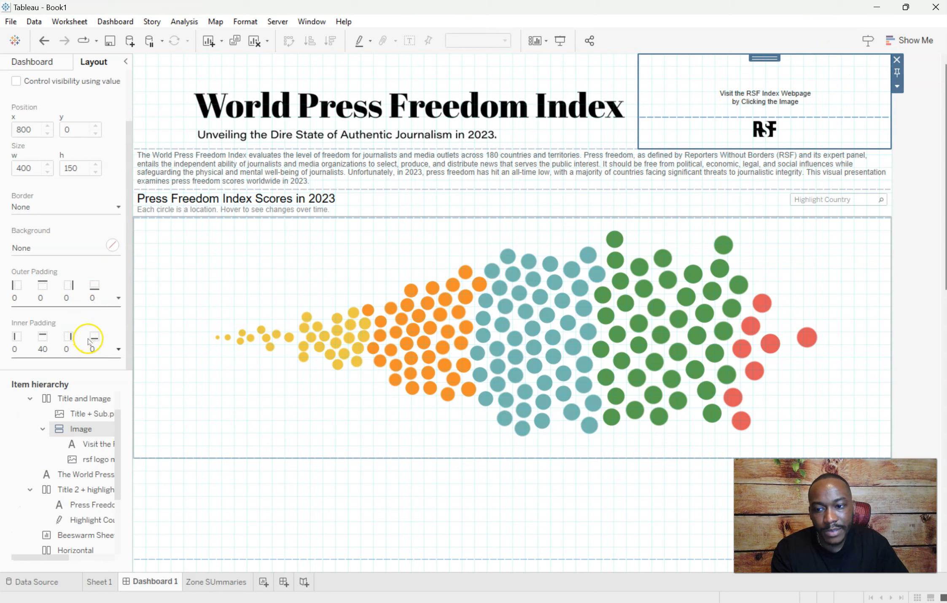
pyautogui.click(117, 349)
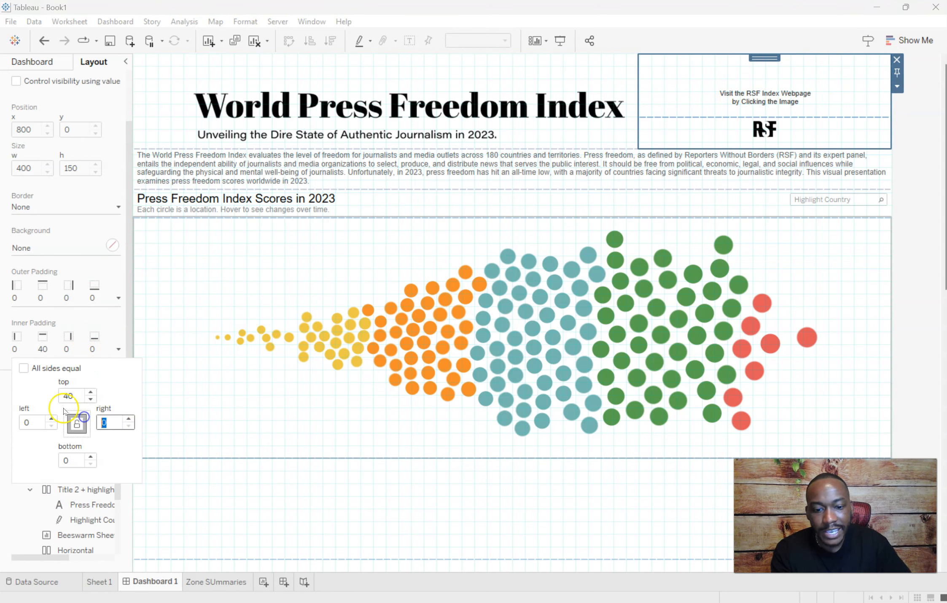
pyautogui.write('85')
pyautogui.press('Tab')
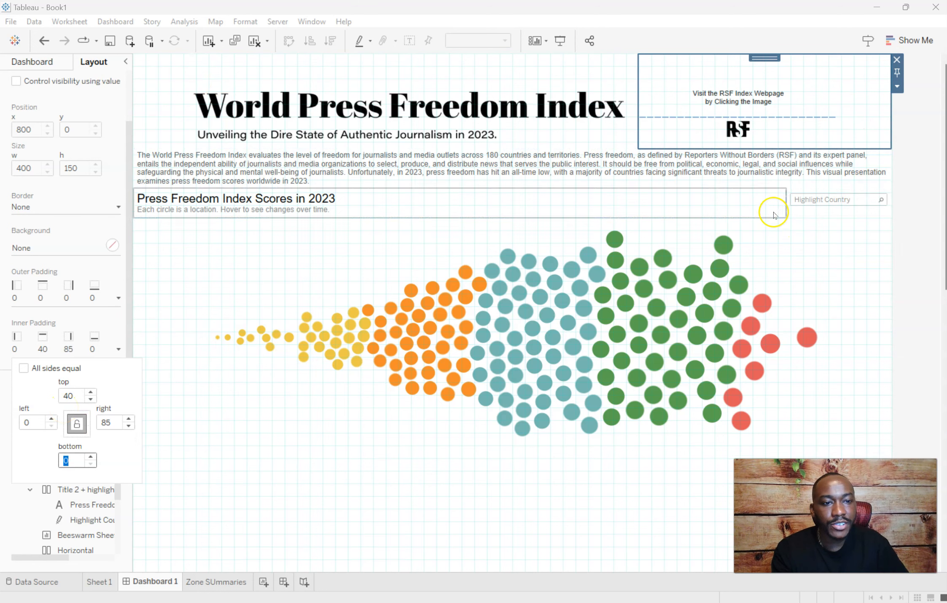
pyautogui.click(917, 198)
pyautogui.click(917, 198)
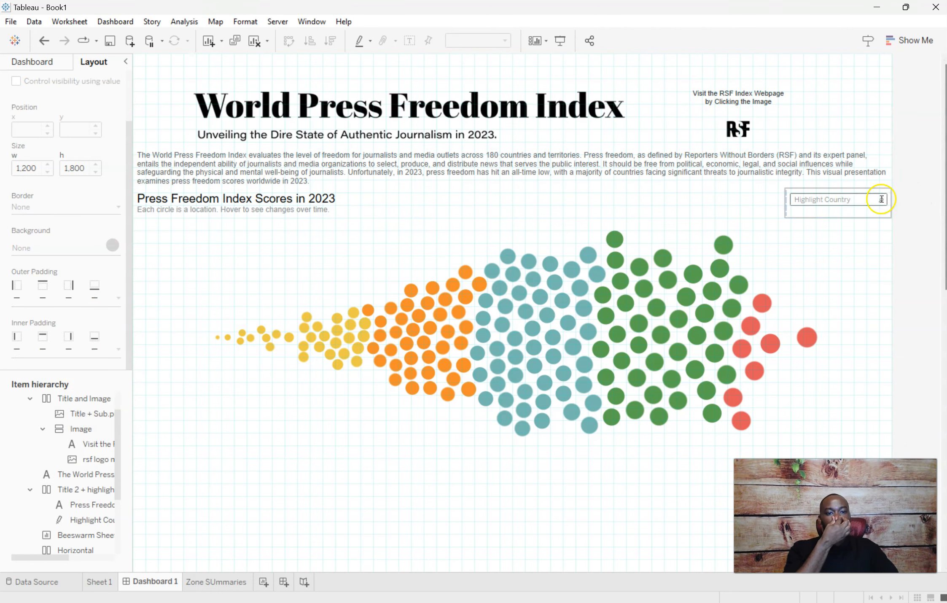
# - Turn off equal sides for the introductory paragraph's inner padding and set its left and right padding to 85
pyautogui.click(230, 177)
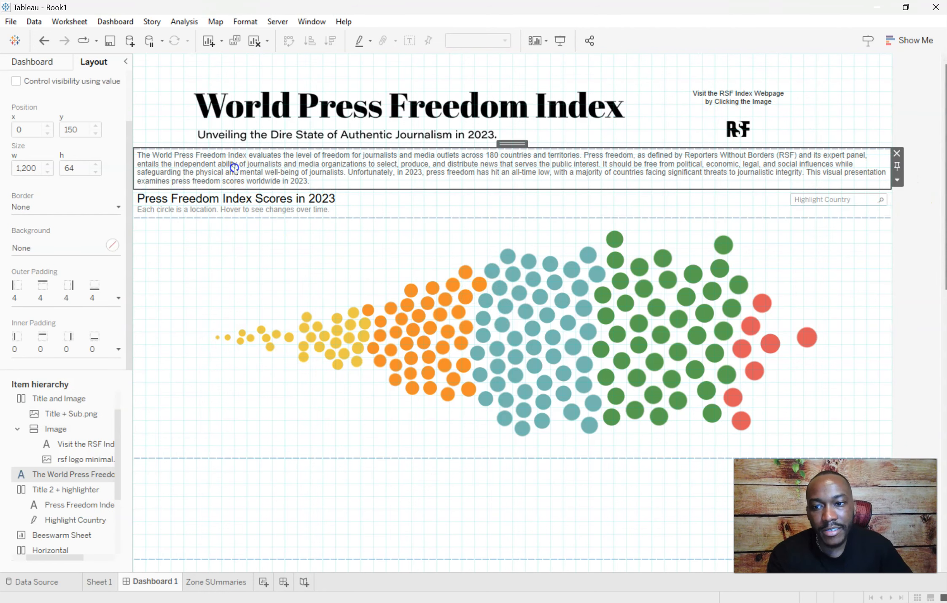
pyautogui.click(118, 350)
pyautogui.click(24, 369)
pyautogui.click(26, 422)
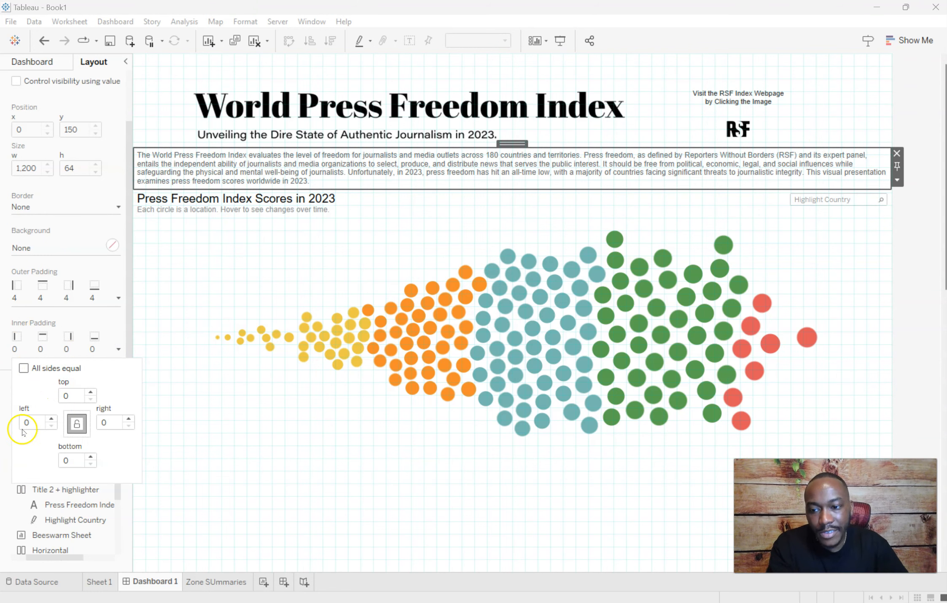
pyautogui.write('85')
pyautogui.press('Tab')
pyautogui.write('85')
pyautogui.press('Tab')
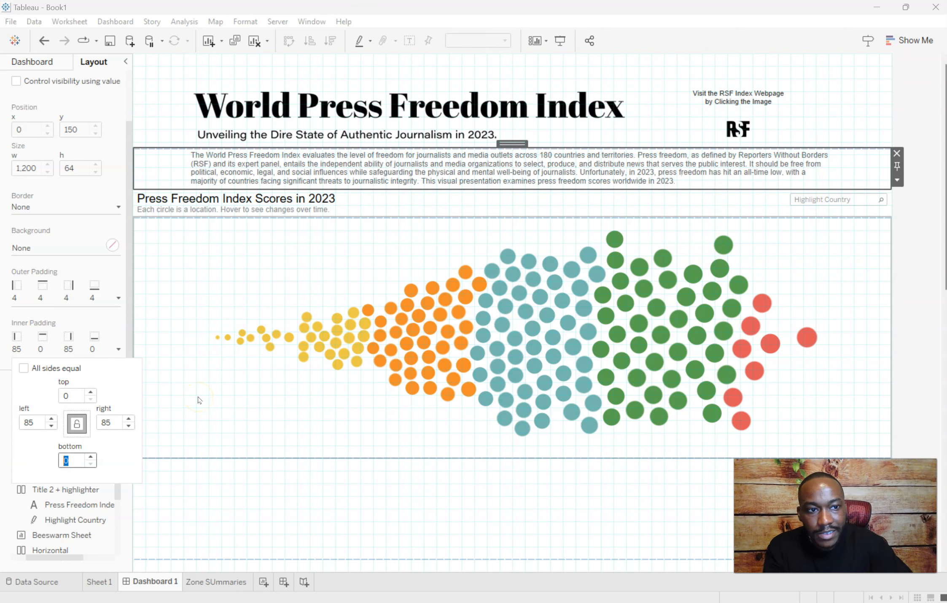
pyautogui.click(907, 229)
# - Set the left and right inner padding of the Title 2 + highlighter container to 85 with equal sides off
pyautogui.scroll(-1, 908, 229)
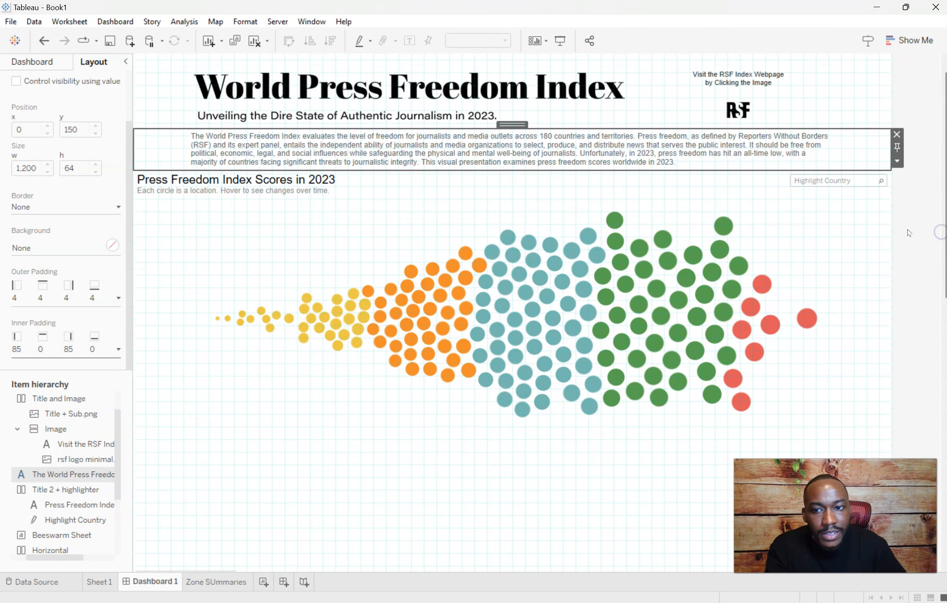
pyautogui.click(314, 180)
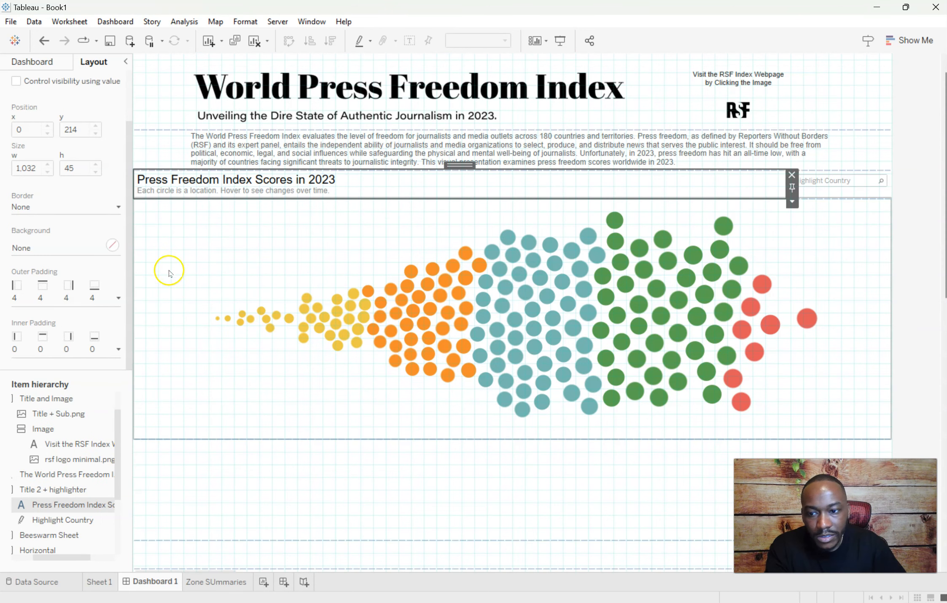
pyautogui.click(38, 490)
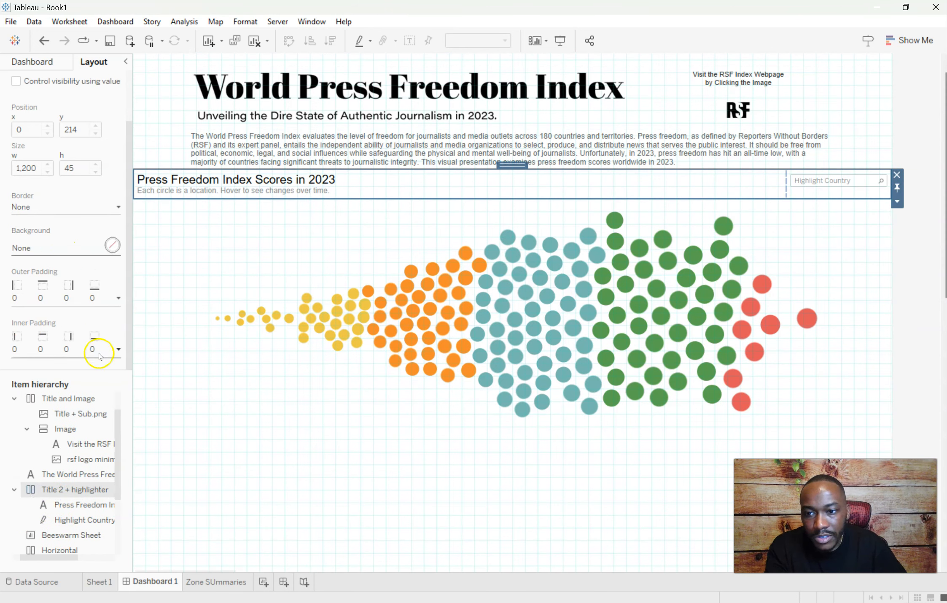
pyautogui.click(118, 349)
pyautogui.click(37, 423)
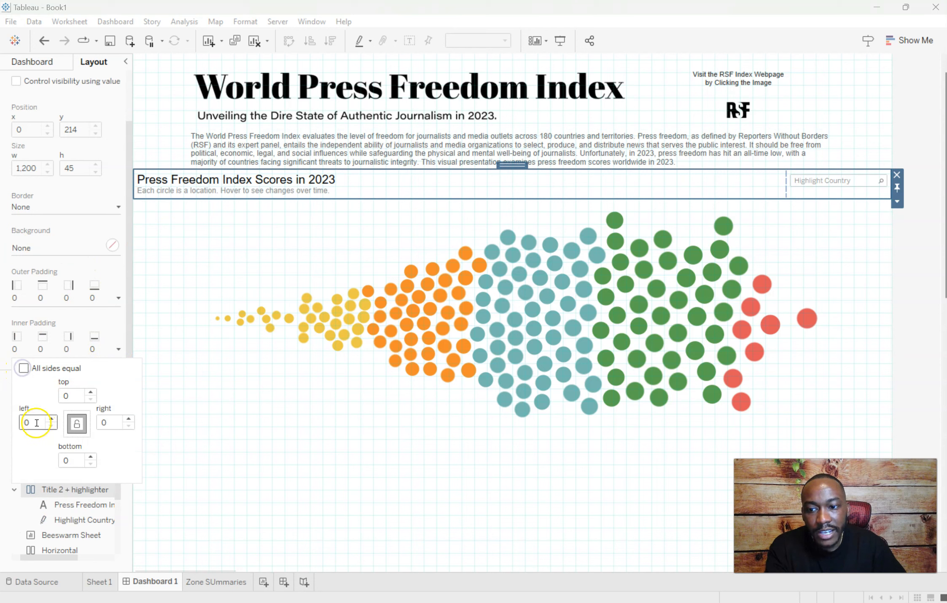
pyautogui.write('85')
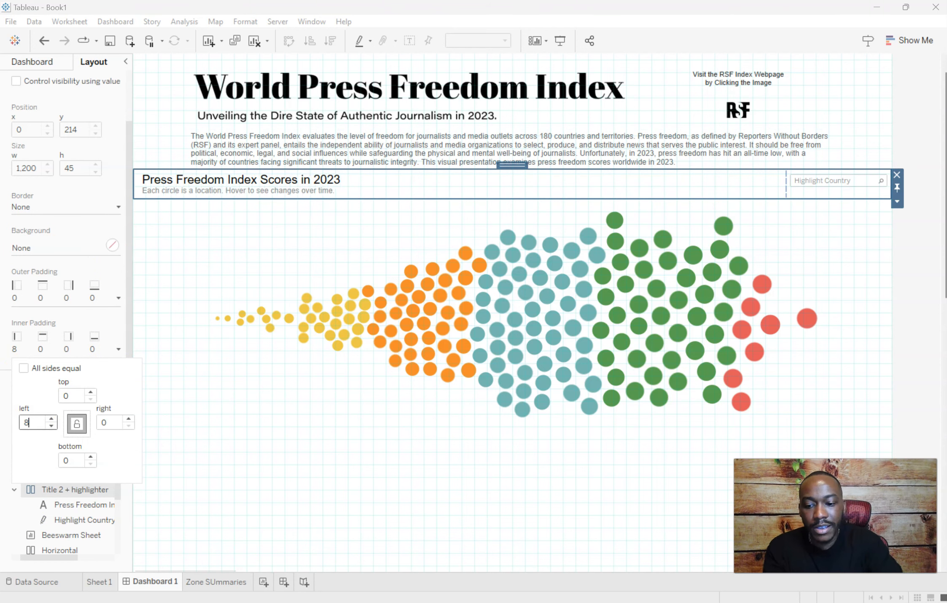
pyautogui.write('85')
pyautogui.press('Return')
pyautogui.press('Tab')
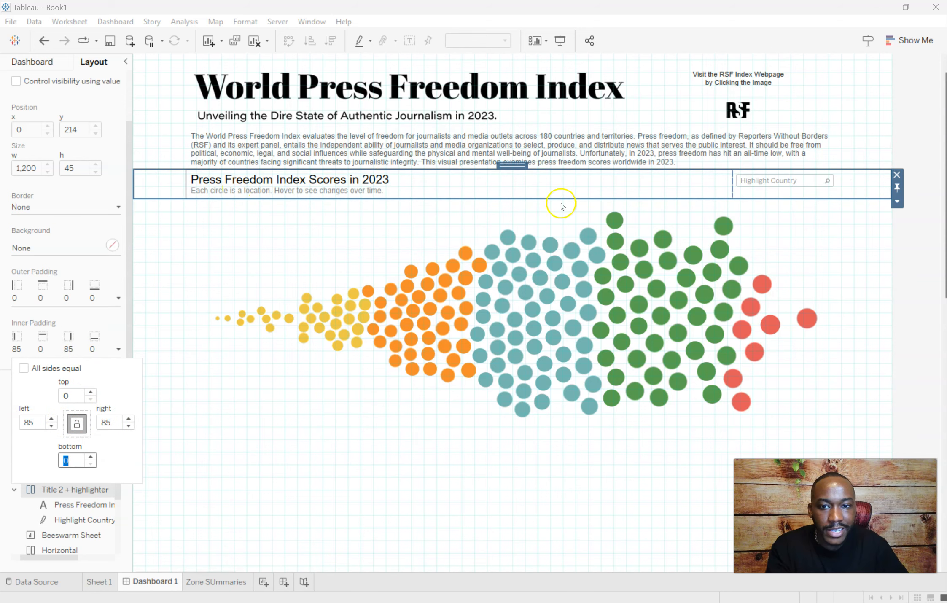
pyautogui.click(914, 148)
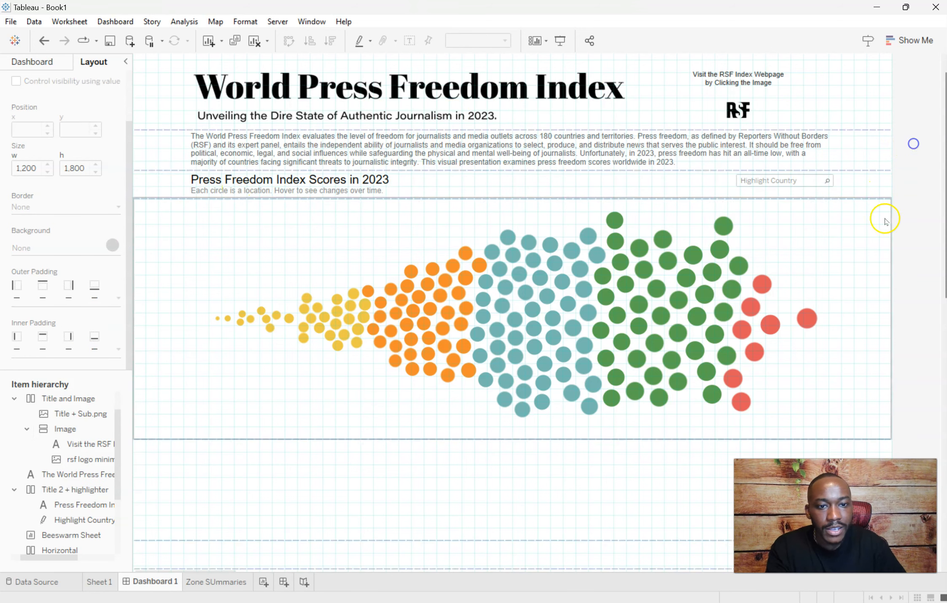
# - Switch to the finished Press Freedom Index workbook and examine the floating Situation count total summary beside the beeswarm
pyautogui.scroll(-1, 862, 250)
pyautogui.click(859, 243)
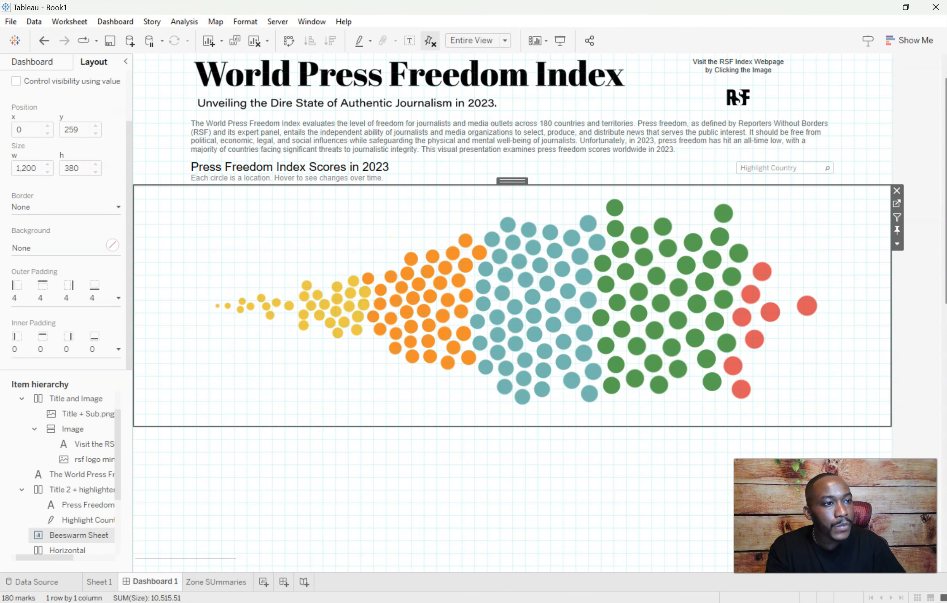
pyautogui.moveTo(946, 97); pyautogui.dragTo(514, 37)
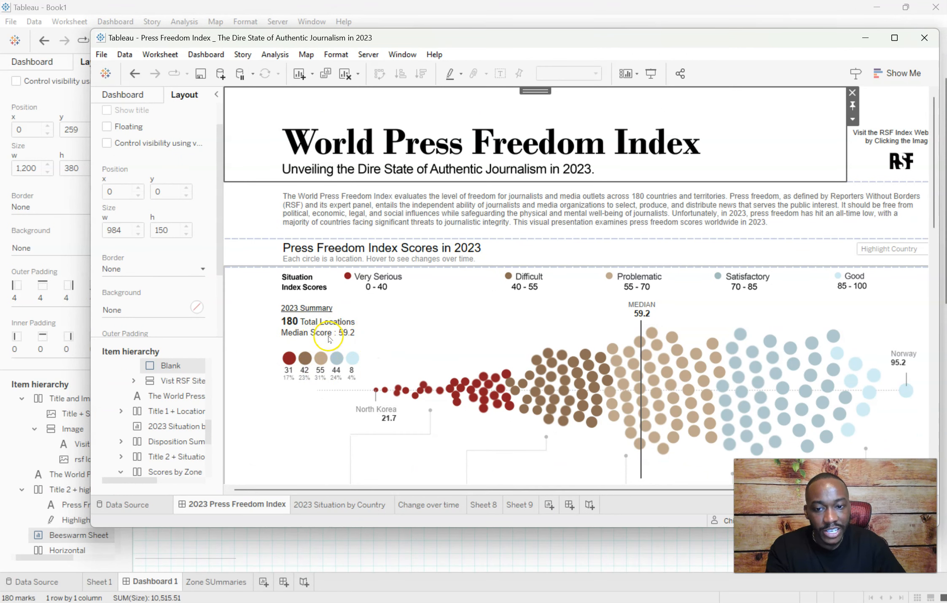
pyautogui.click(308, 356)
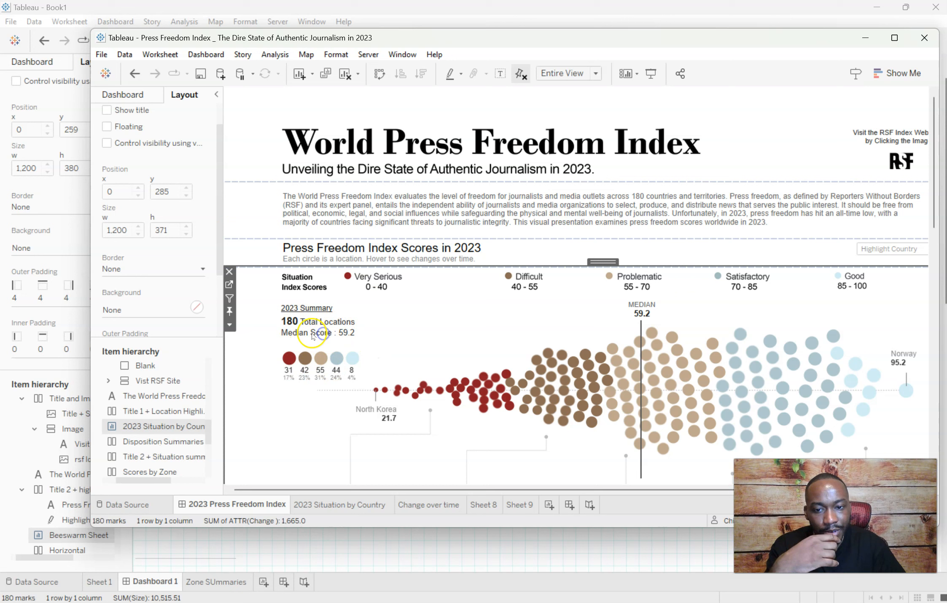
pyautogui.scroll(-5, 154, 394)
pyautogui.moveTo(158, 482); pyautogui.dragTo(147, 481)
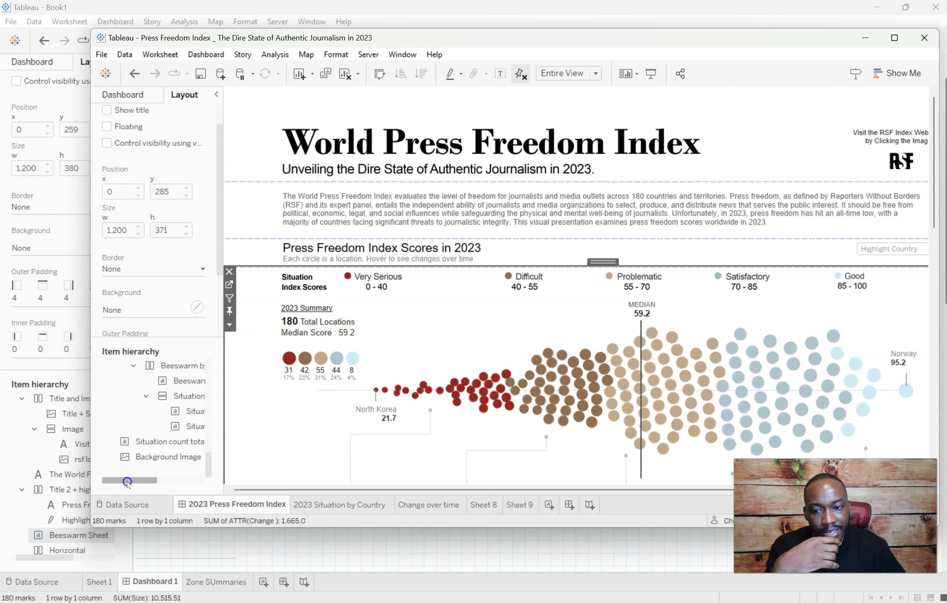
pyautogui.click(166, 441)
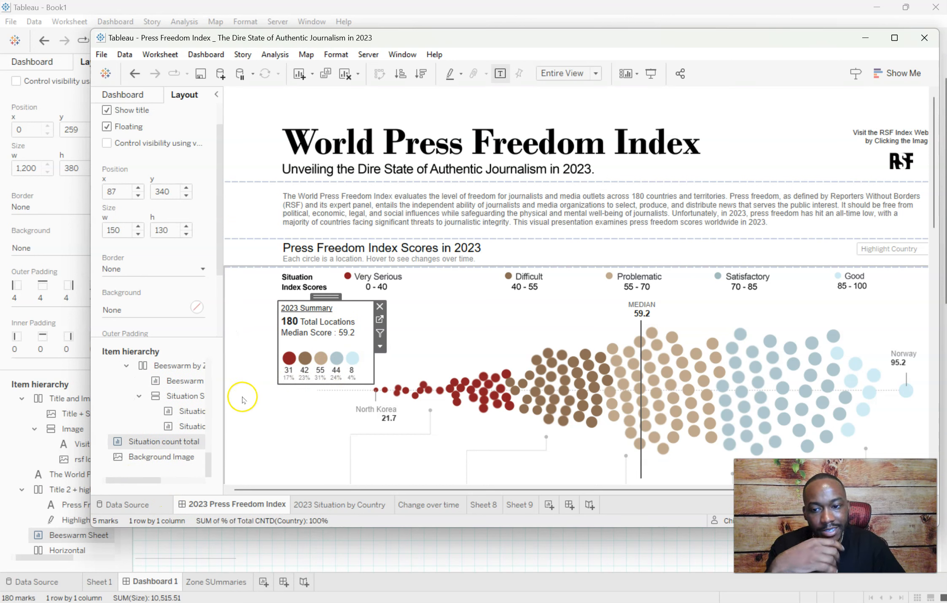
# - Bring the reference Situation count total summary to the front, open its worksheet to view the setup, and return to Book1
pyautogui.click(380, 346)
pyautogui.moveTo(453, 572)
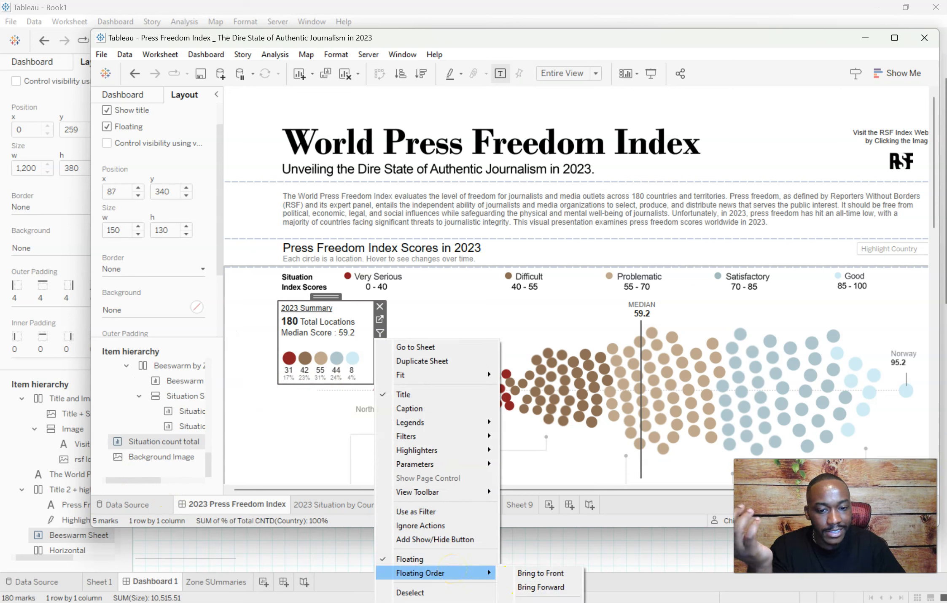
pyautogui.click(536, 574)
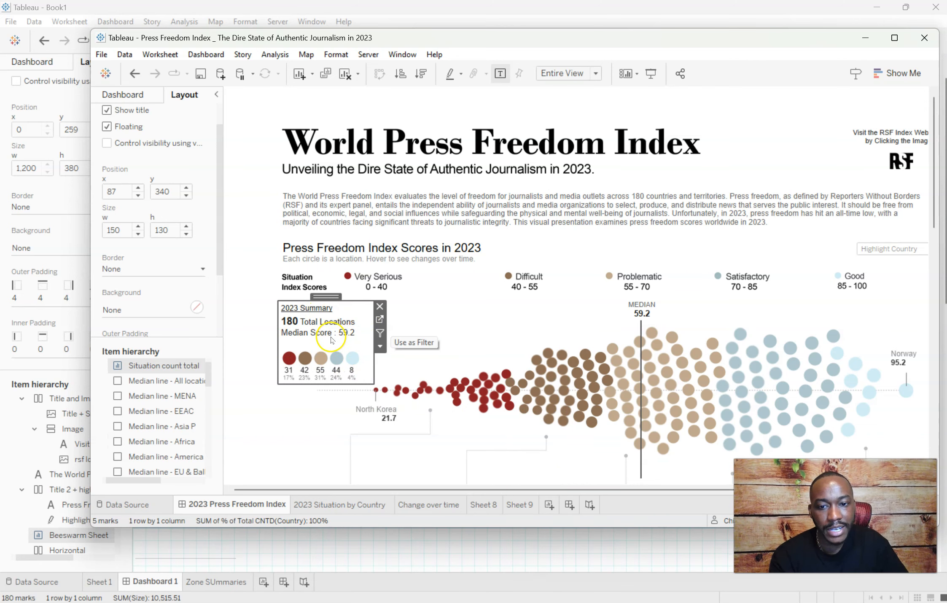
pyautogui.click(380, 322)
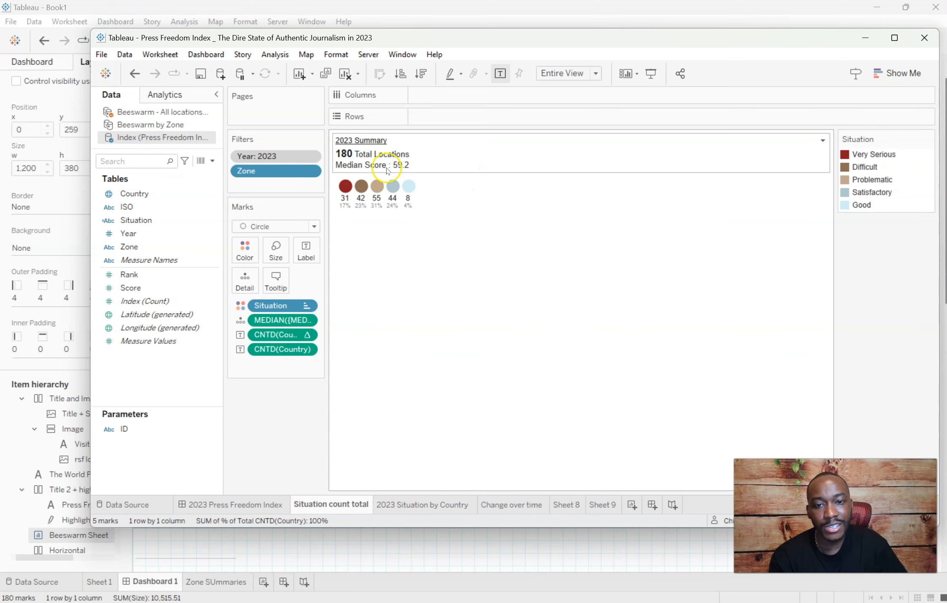
pyautogui.moveTo(439, 38); pyautogui.dragTo(946, 50)
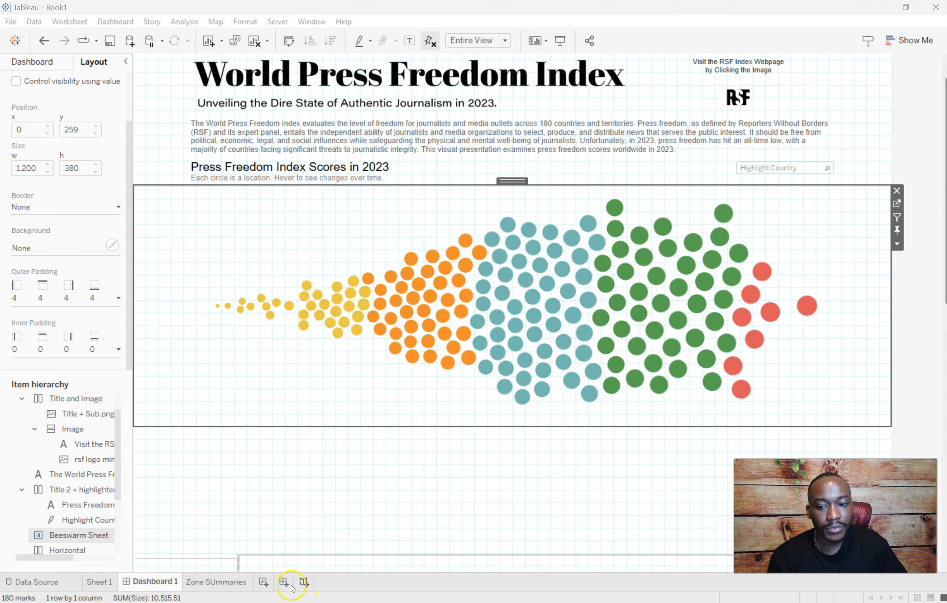
# - Duplicate the Zone SUmmaries worksheet and hide the sheets used in Dashboard 1
pyautogui.click(236, 582)
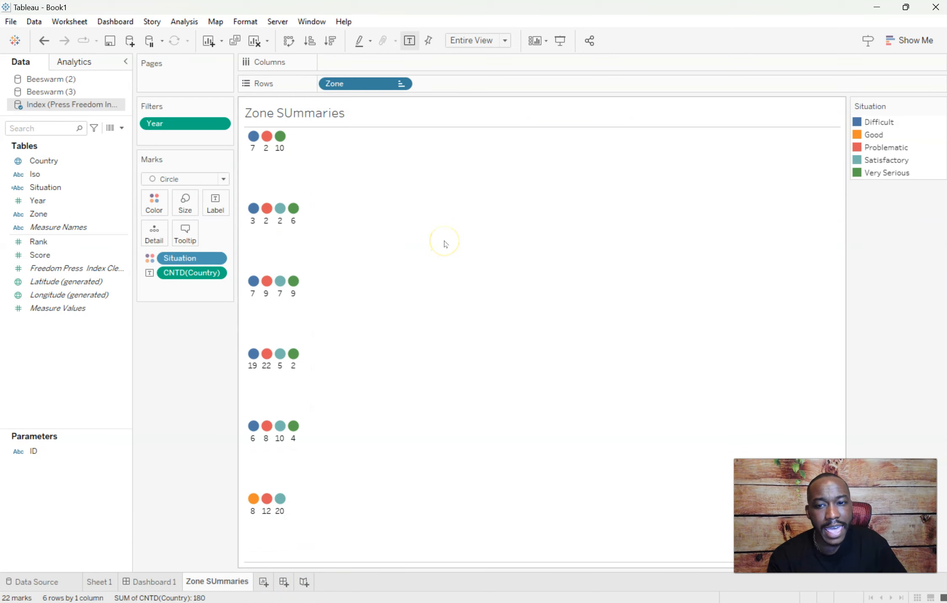
pyautogui.rightClick(232, 583)
pyautogui.click(291, 436)
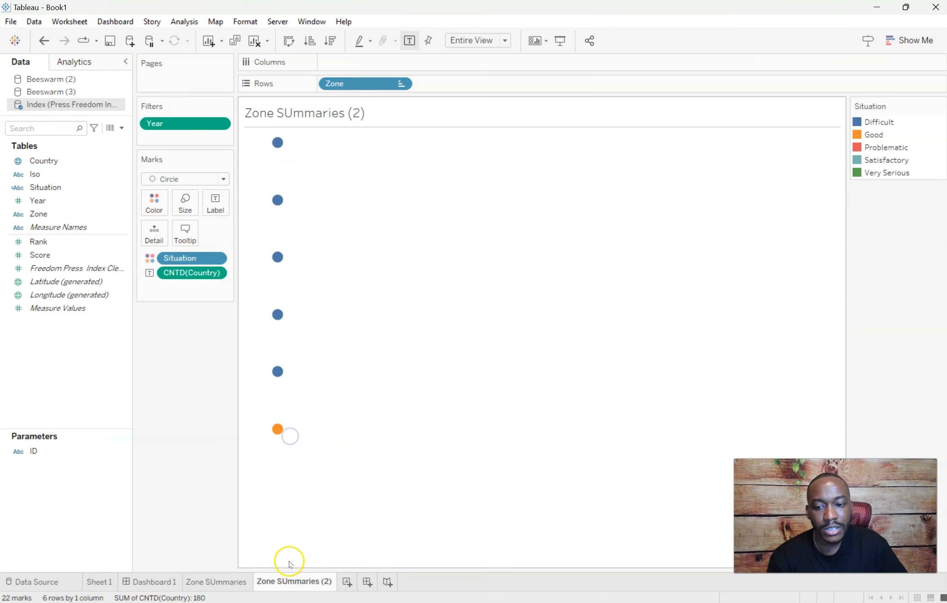
pyautogui.rightClick(150, 582)
pyautogui.click(228, 502)
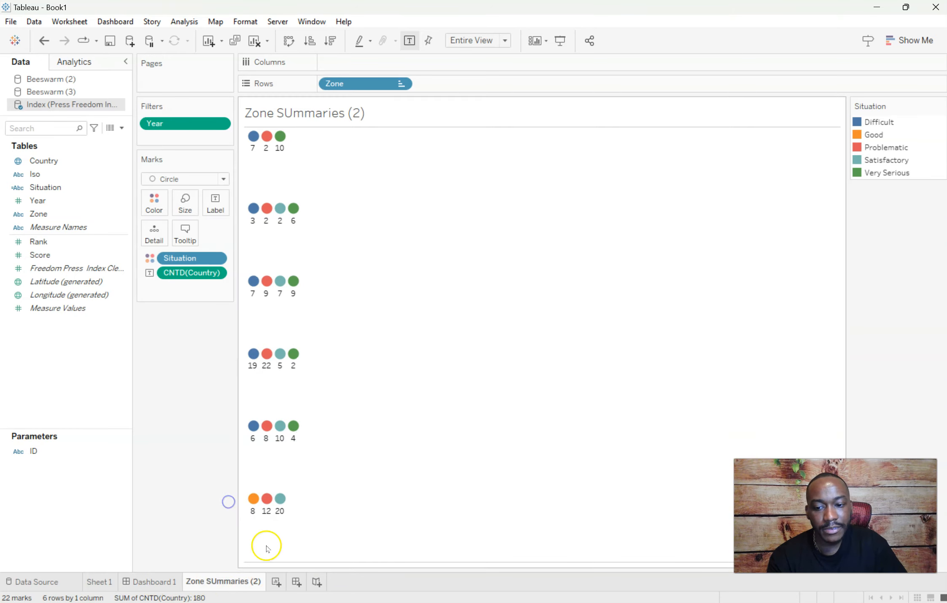
# - Rename the duplicated worksheet as Zone SUmmary total
pyautogui.doubleClick(223, 582)
pyautogui.click(259, 582)
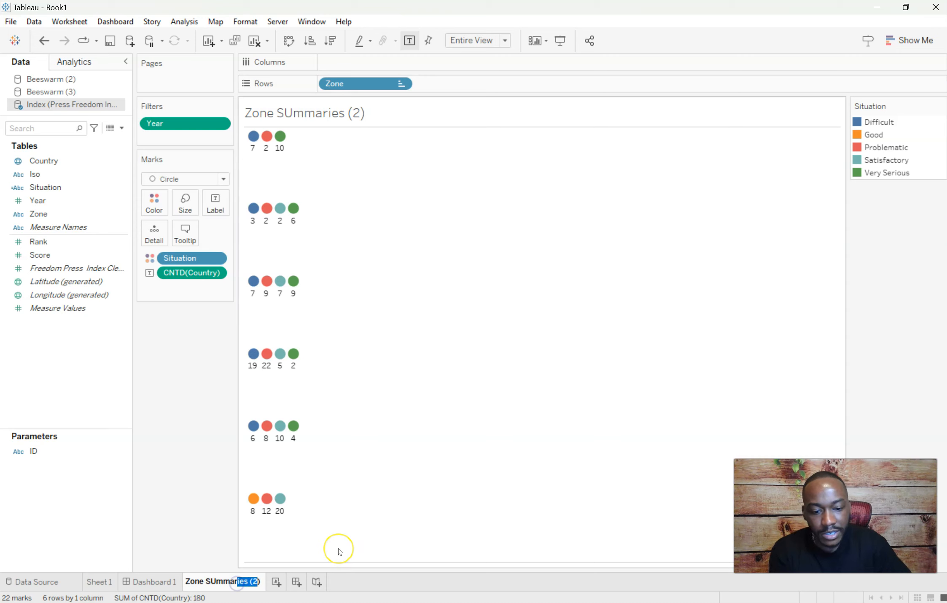
pyautogui.write('y')
pyautogui.press('BackSpace')
pyautogui.write('t')
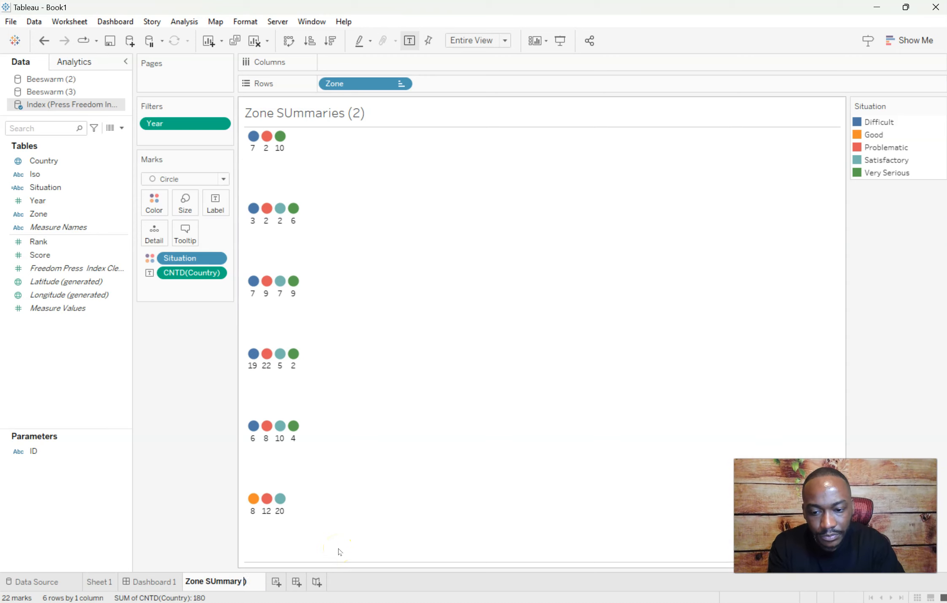
pyautogui.write('otal')
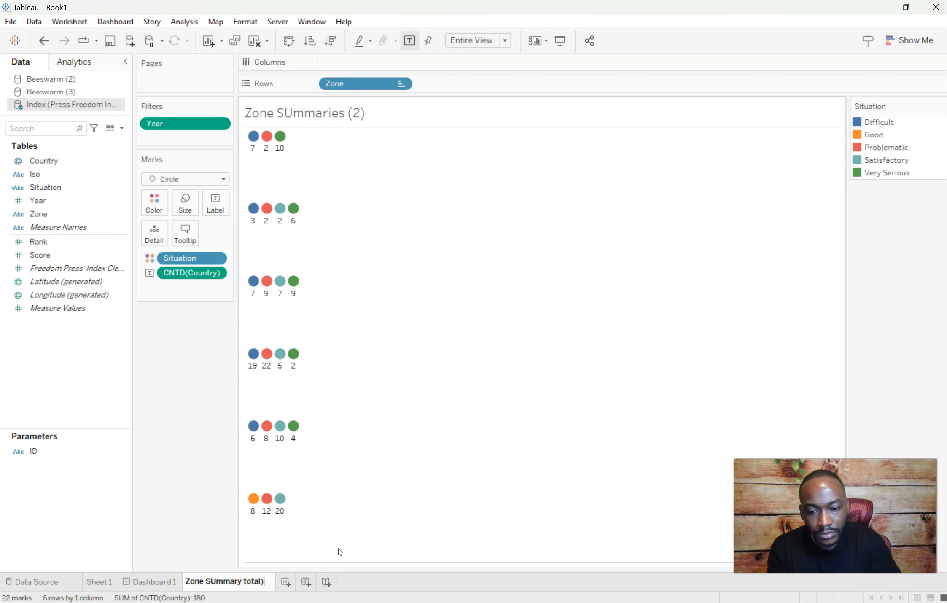
pyautogui.press('Return')
pyautogui.click(406, 220)
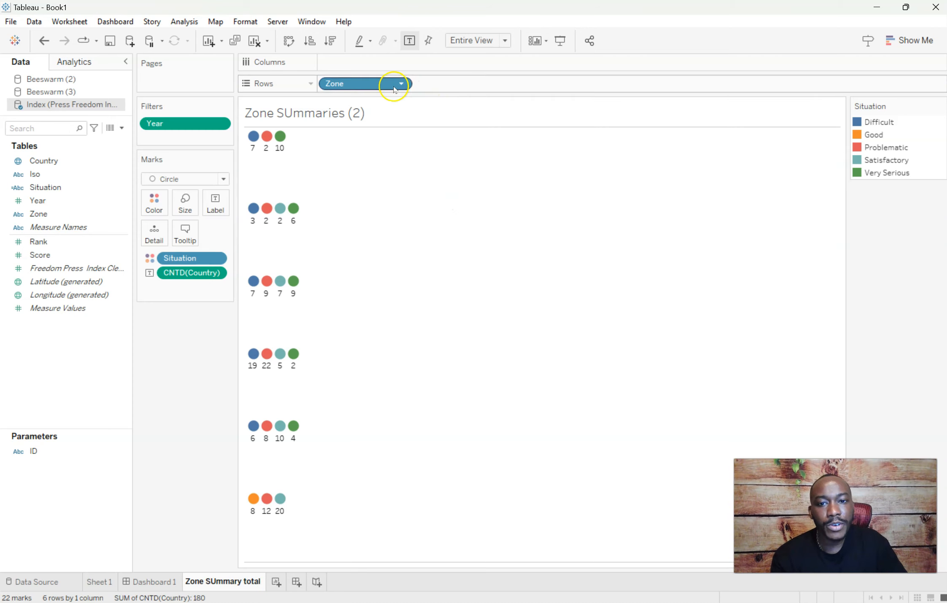
# - Remove Zone from the rows of the Zone SUmmary total sheet and slightly enlarge the circles
pyautogui.click(398, 108)
pyautogui.click(407, 84)
pyautogui.click(370, 331)
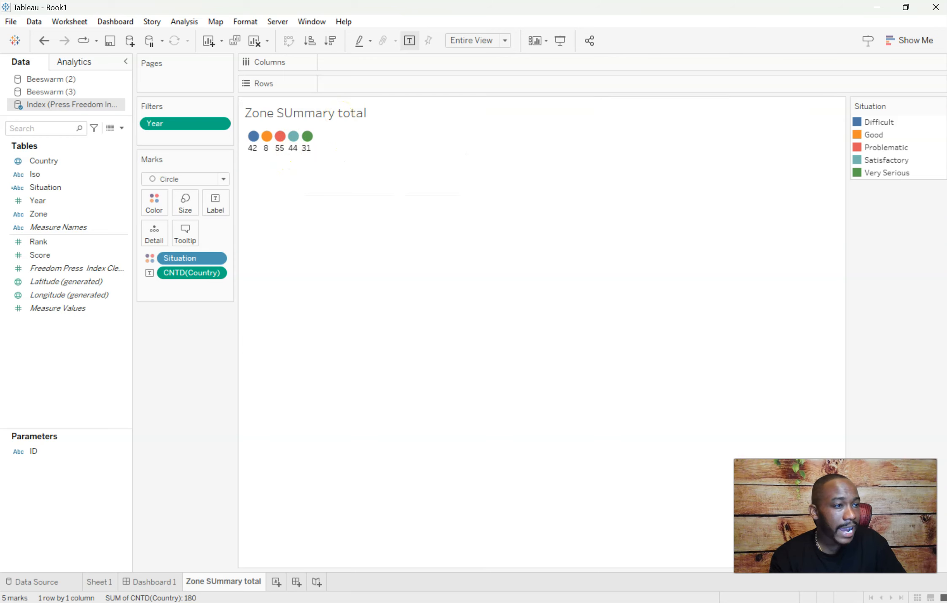
pyautogui.click(177, 201)
pyautogui.moveTo(228, 234); pyautogui.dragTo(235, 234)
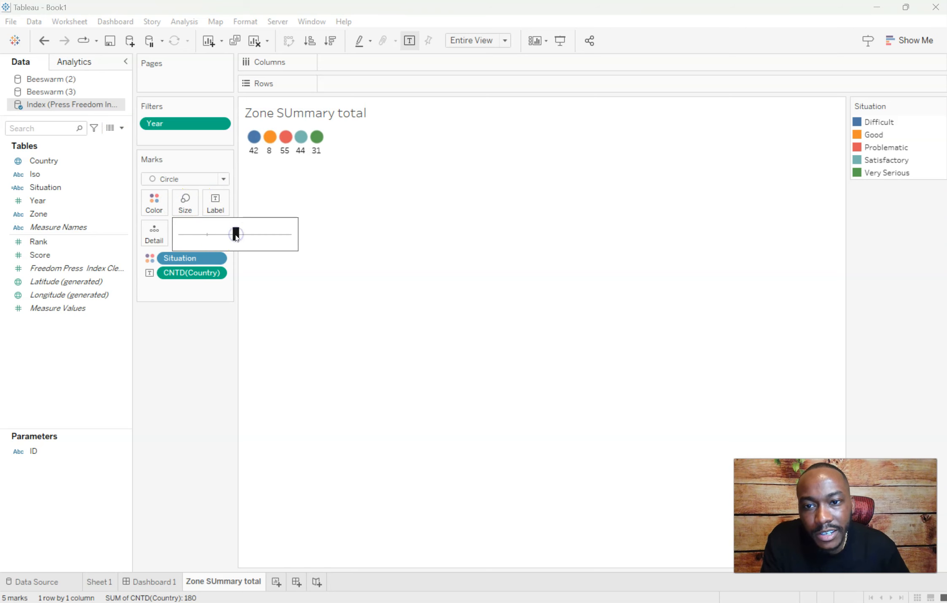
pyautogui.click(199, 332)
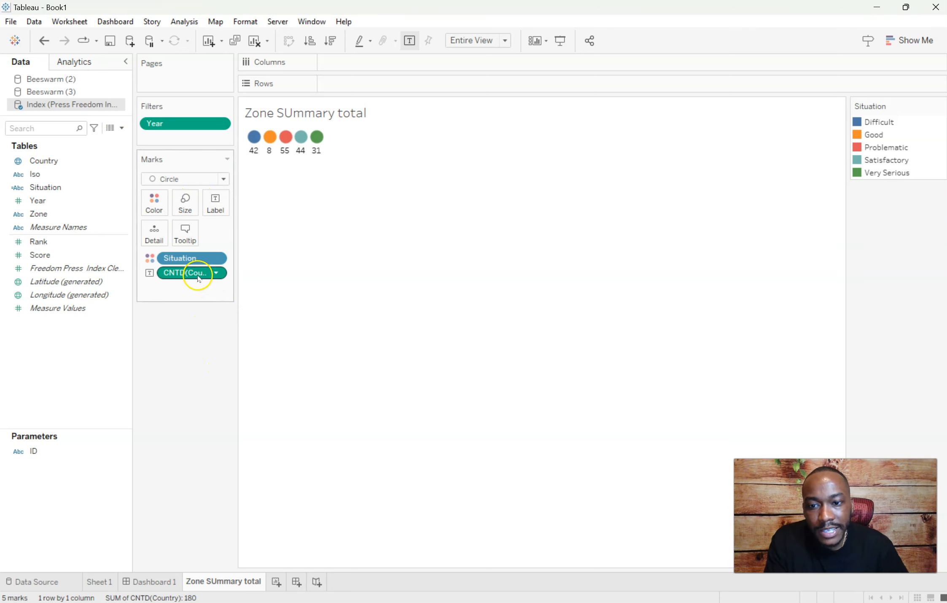
# - Duplicate CNTD(Country) onto Detail and make the copy a Percent of Total table calculation computed over the specific dimension Situation
pyautogui.moveTo(198, 276); pyautogui.dragTo(159, 240)
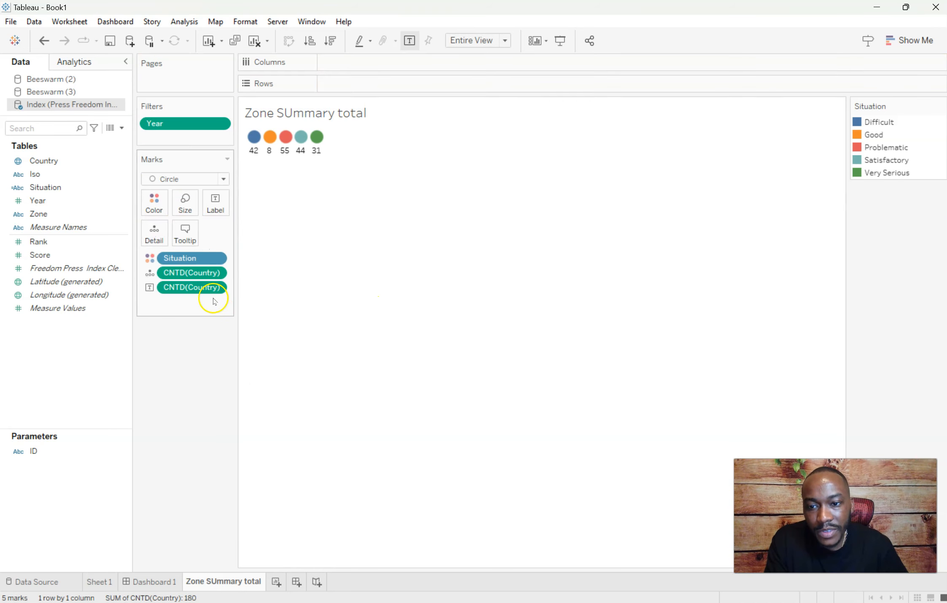
pyautogui.rightClick(201, 270)
pyautogui.click(274, 461)
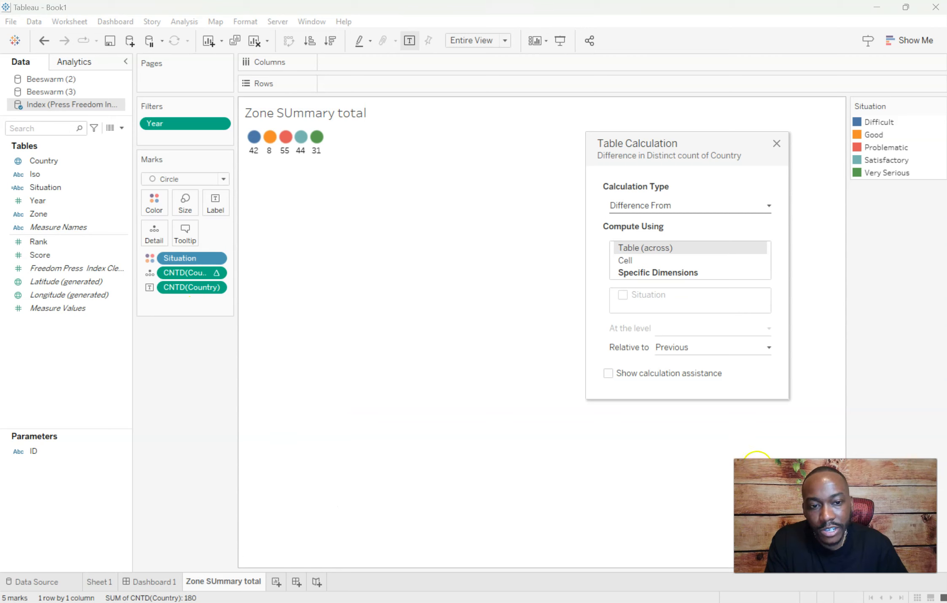
pyautogui.click(674, 272)
pyautogui.click(623, 295)
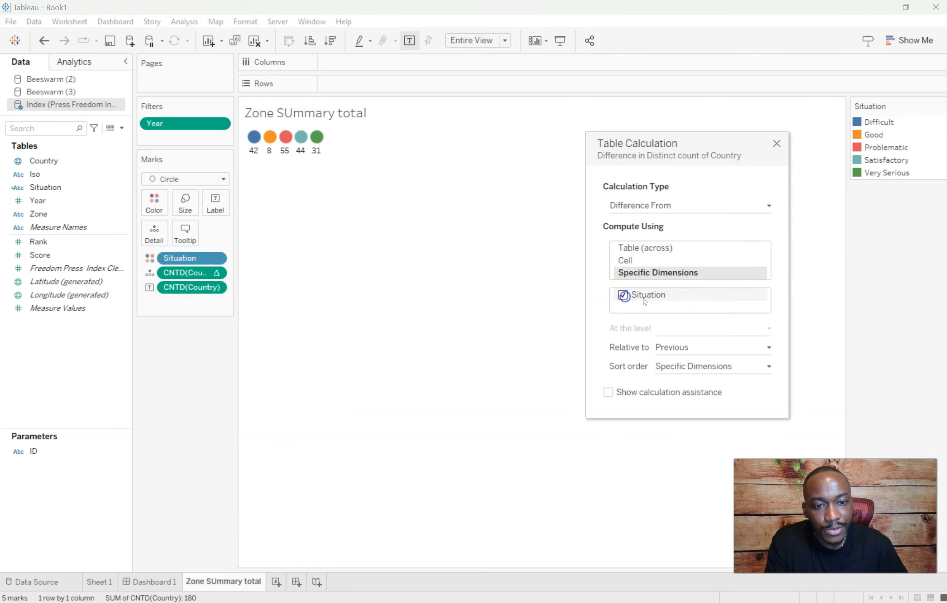
pyautogui.click(681, 205)
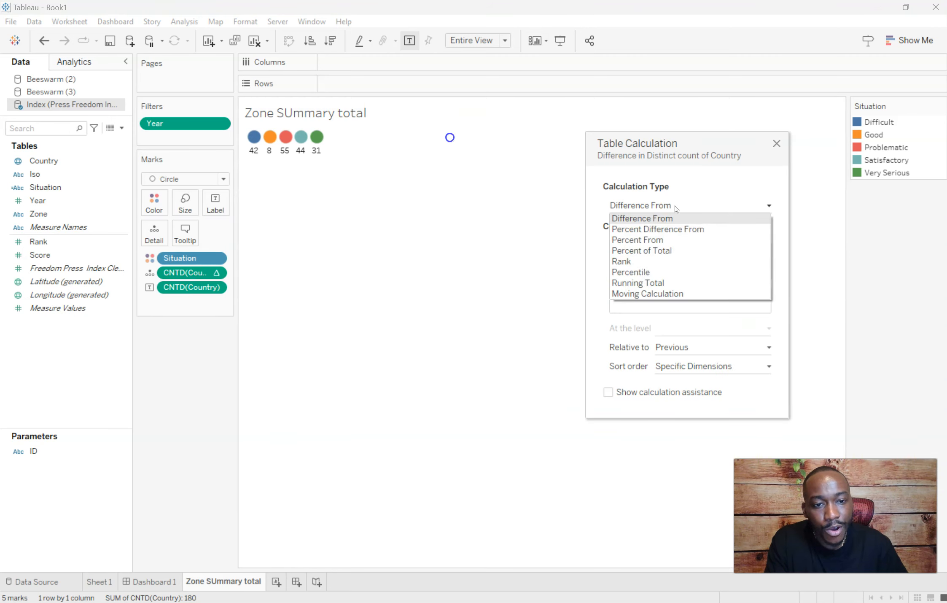
pyautogui.click(667, 250)
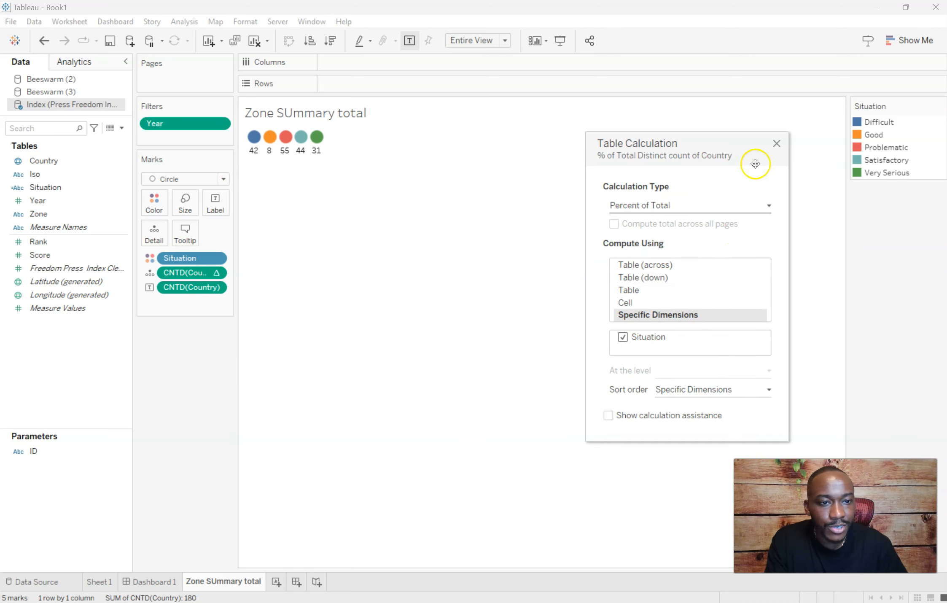
pyautogui.click(776, 144)
# - Show the percent-of-total CNTD(Country) as a label and place it beneath the country count
pyautogui.click(149, 274)
pyautogui.click(199, 311)
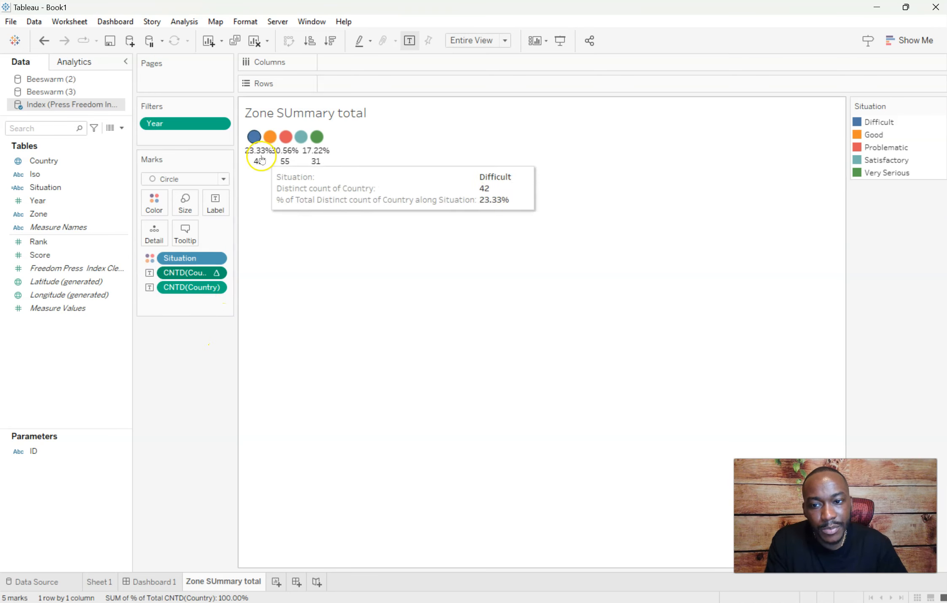
pyautogui.click(218, 209)
pyautogui.click(164, 395)
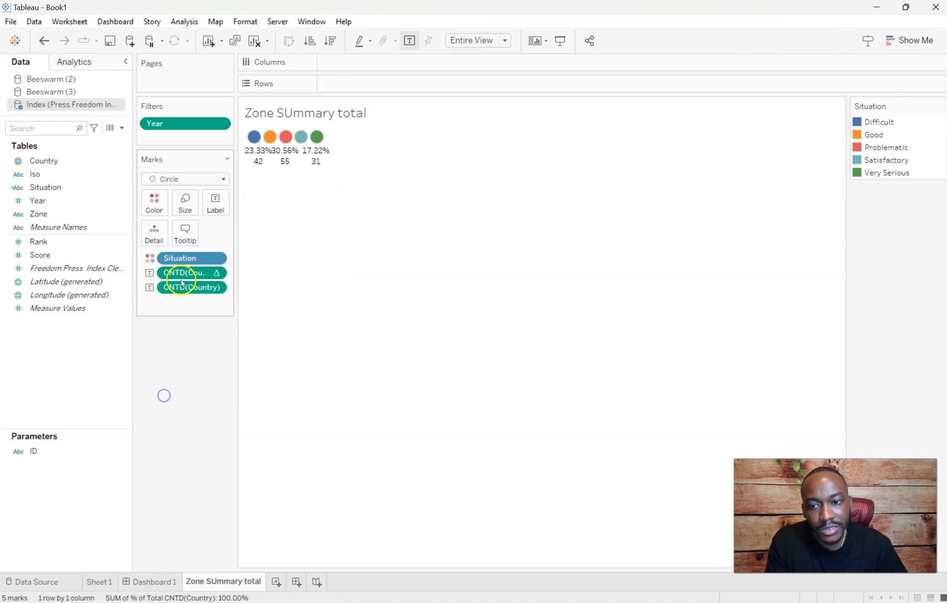
pyautogui.moveTo(180, 279); pyautogui.dragTo(176, 302)
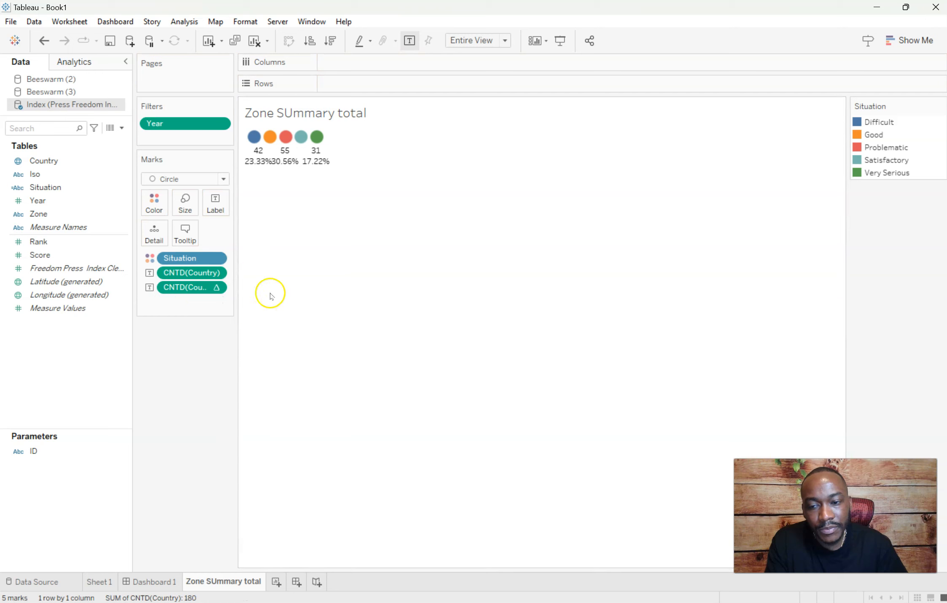
# - Format the percent-of-total labels as Percentage with 0 decimal places
pyautogui.rightClick(189, 288)
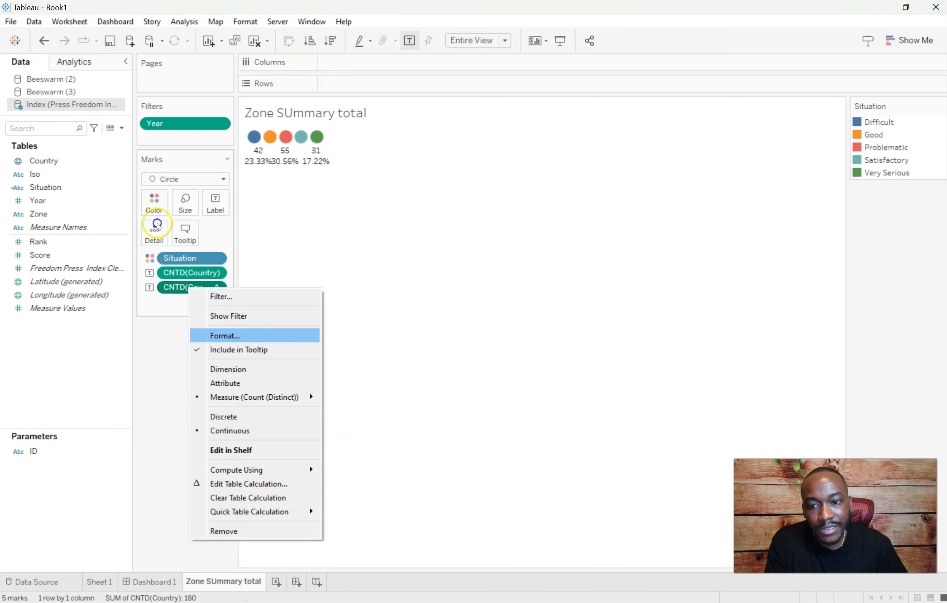
pyautogui.click(228, 334)
pyautogui.click(90, 179)
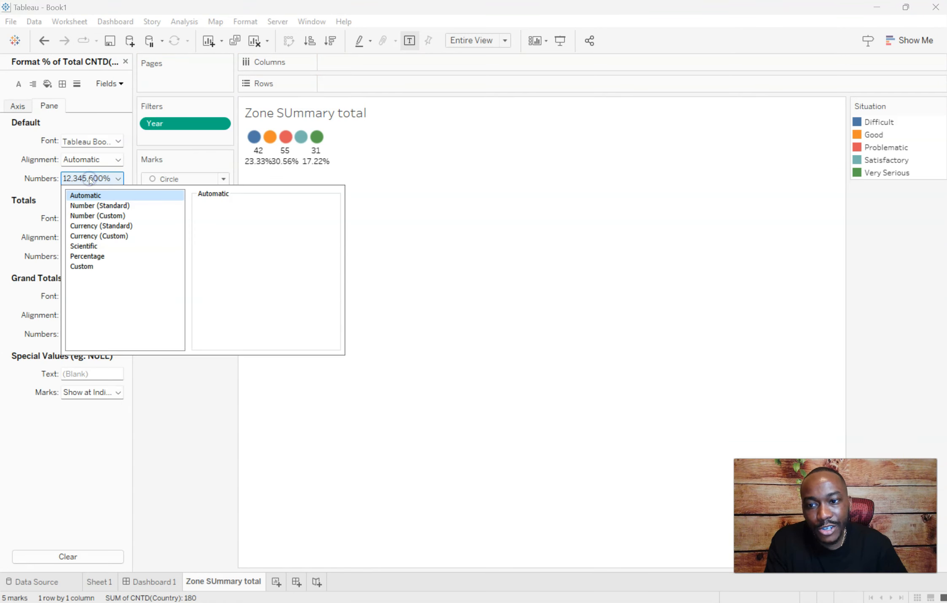
pyautogui.click(108, 256)
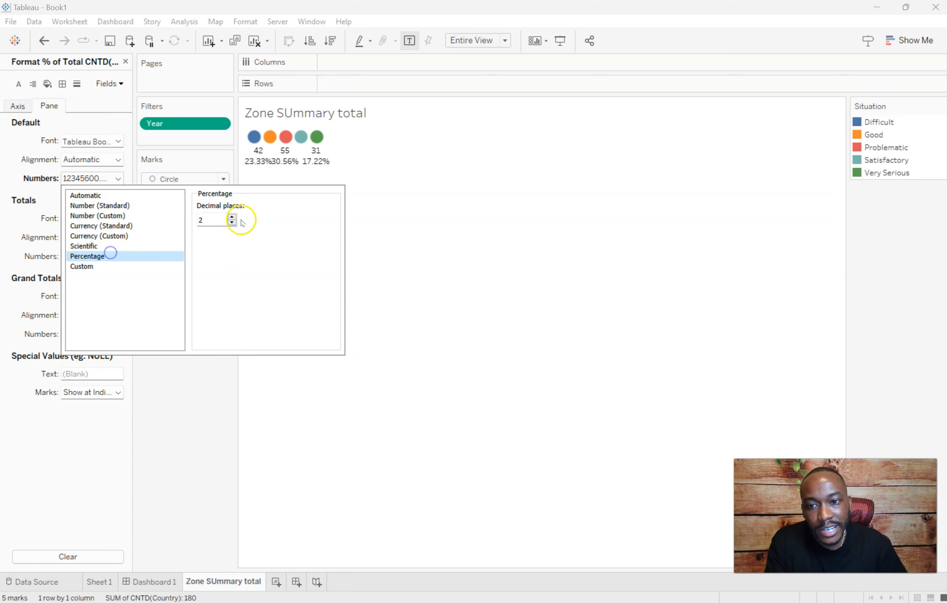
pyautogui.click(232, 222)
pyautogui.click(231, 222)
pyautogui.click(231, 387)
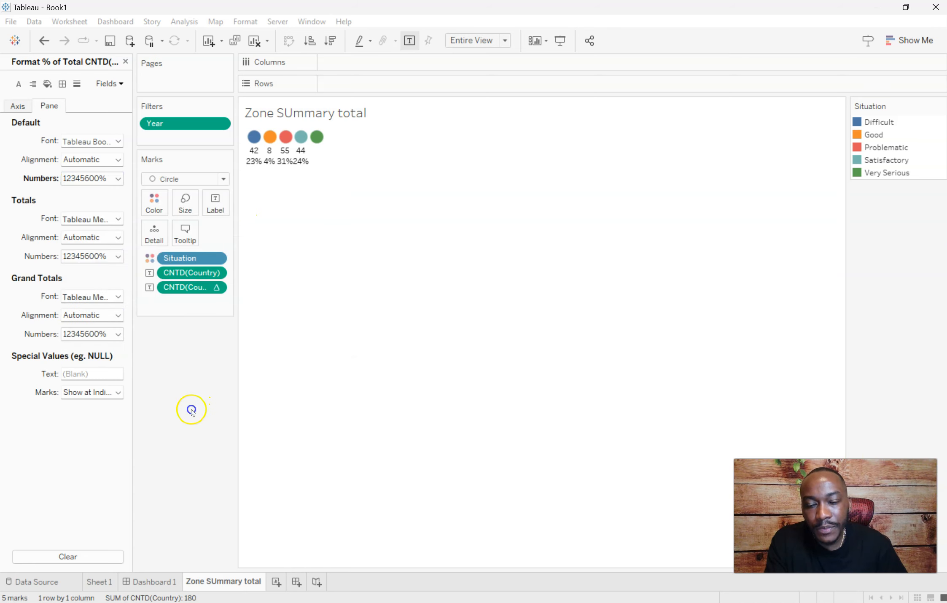
pyautogui.click(215, 203)
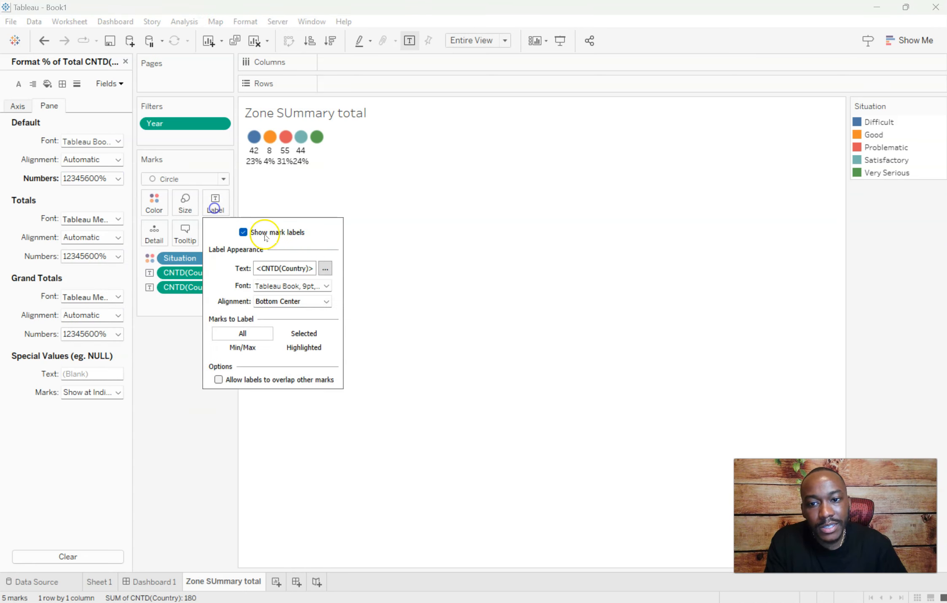
pyautogui.click(326, 268)
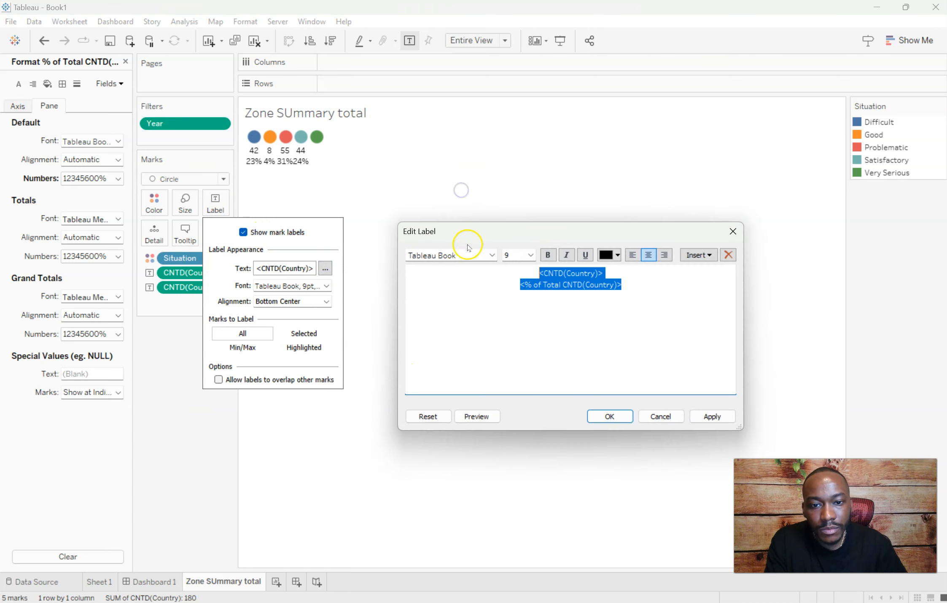
pyautogui.click(660, 416)
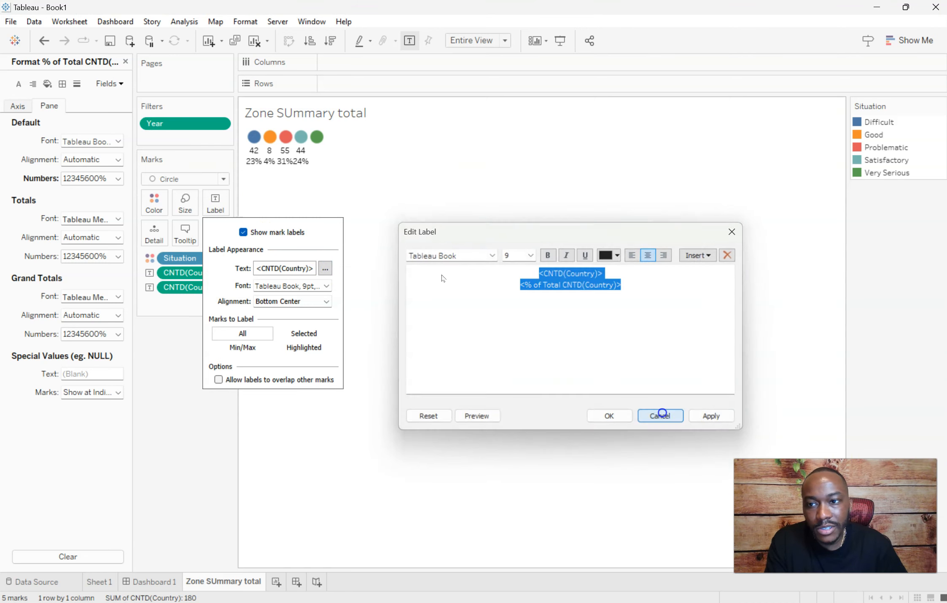
# - Set the whole worksheet's font to Arial in the font formatting
pyautogui.click(247, 21)
pyautogui.click(270, 82)
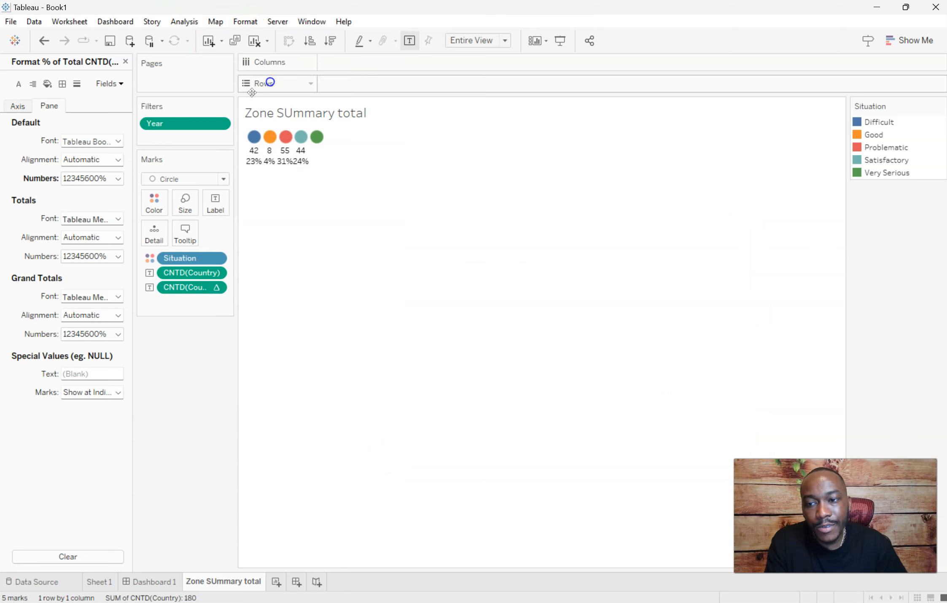
pyautogui.click(94, 141)
pyautogui.write('a')
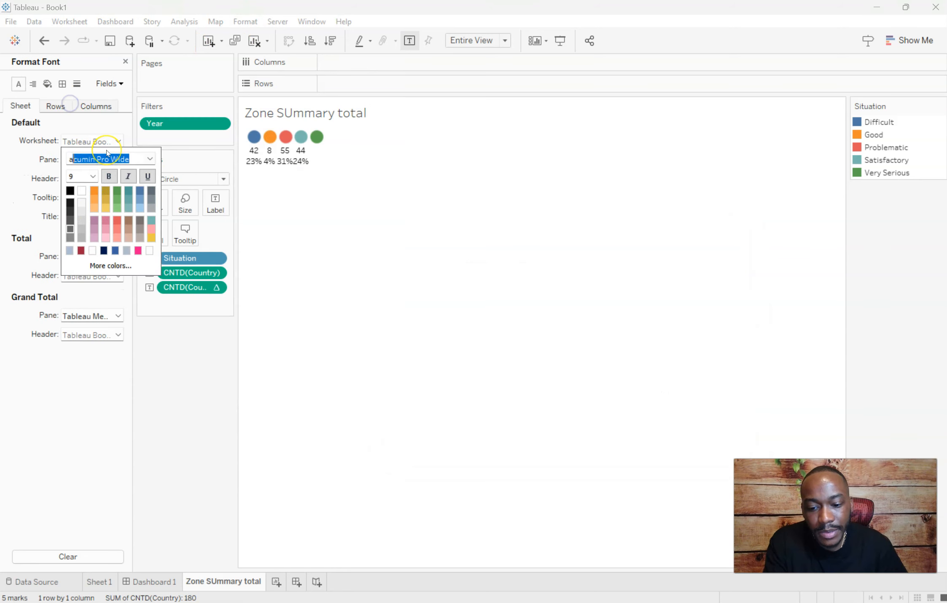
pyautogui.write('rial')
pyautogui.press('Tab')
pyautogui.click(185, 371)
# - Format the percent-of-total line of the mark label at size 8 in gray
pyautogui.click(219, 204)
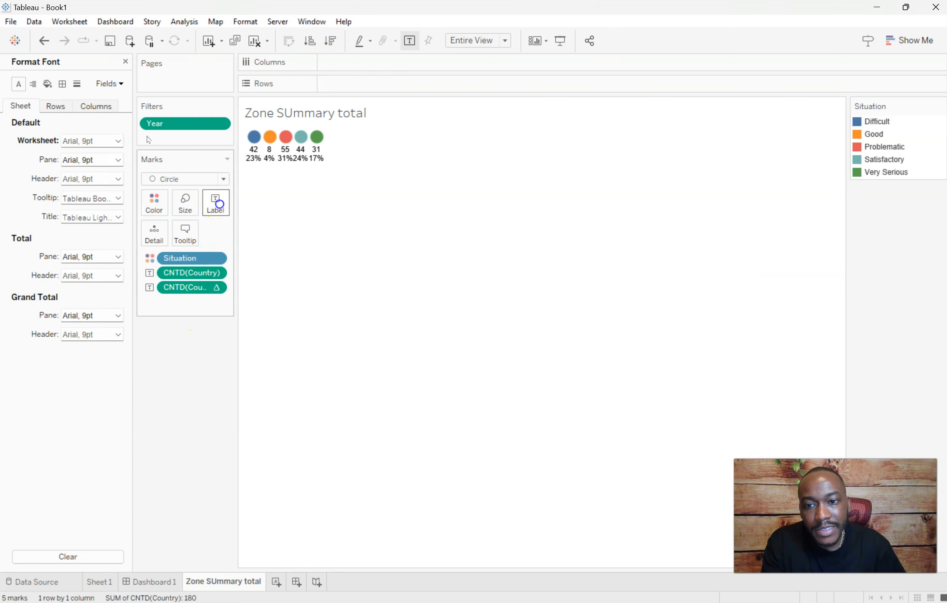
pyautogui.click(325, 268)
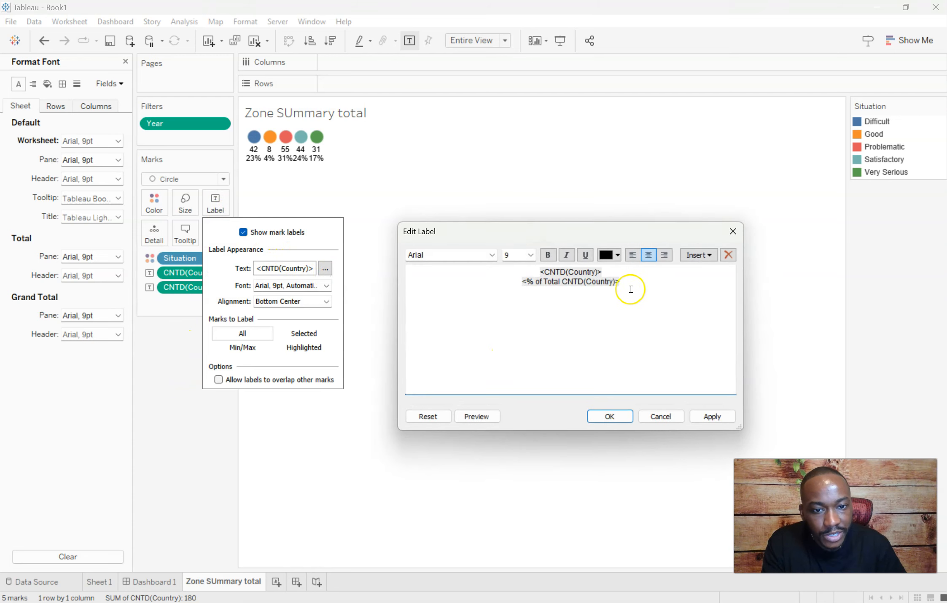
pyautogui.moveTo(631, 290); pyautogui.dragTo(511, 282)
pyautogui.click(531, 255)
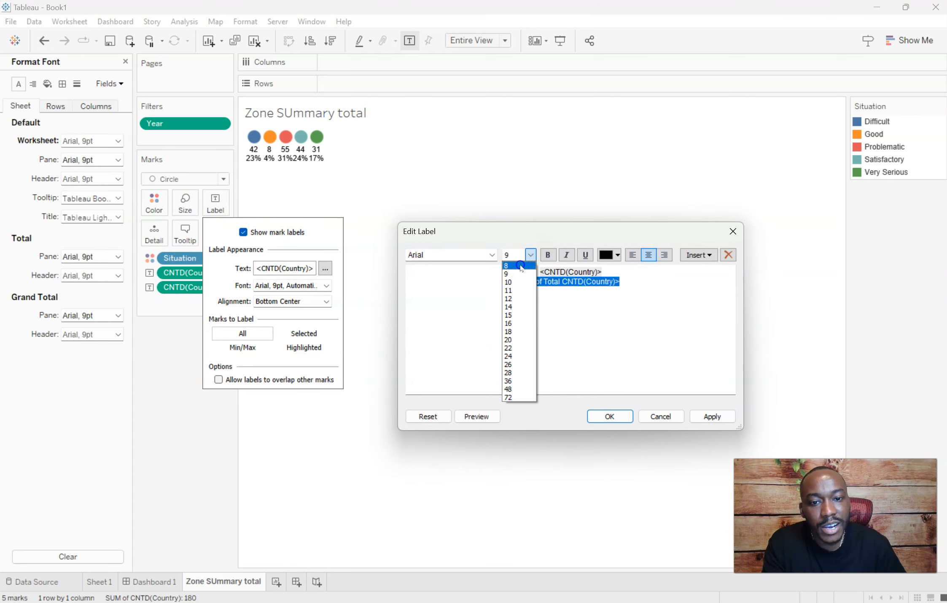
pyautogui.click(516, 269)
pyautogui.click(607, 255)
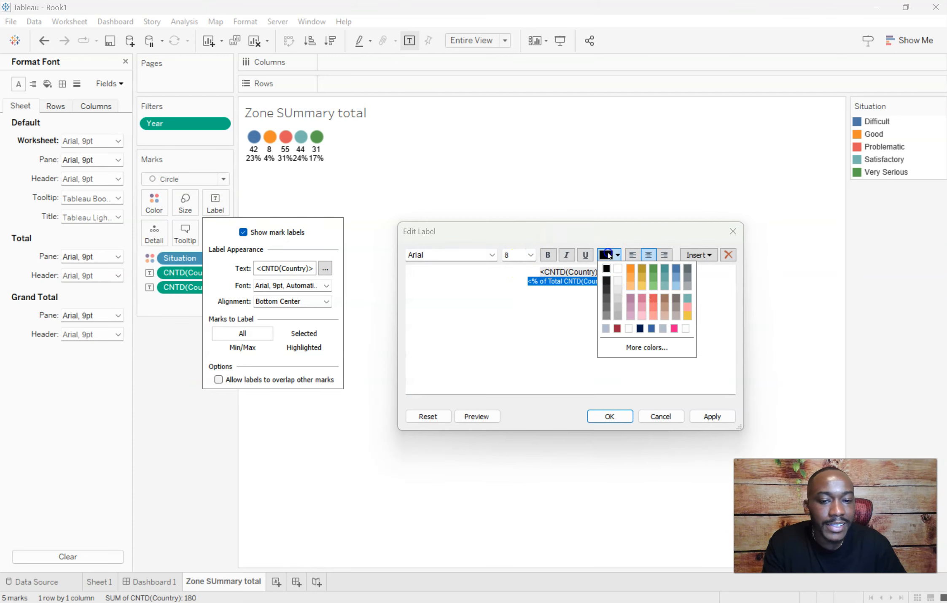
pyautogui.click(613, 319)
pyautogui.click(705, 416)
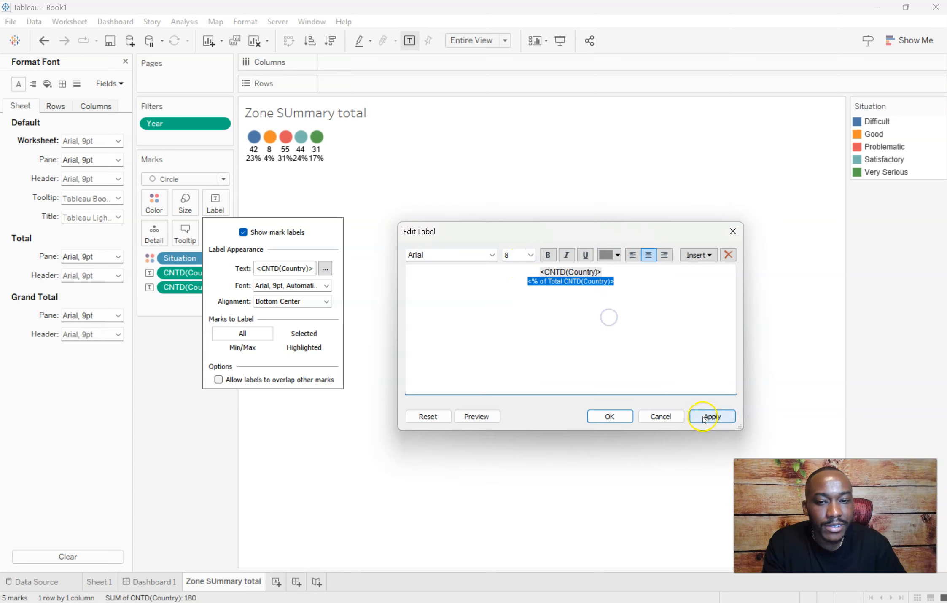
pyautogui.click(610, 416)
pyautogui.click(93, 380)
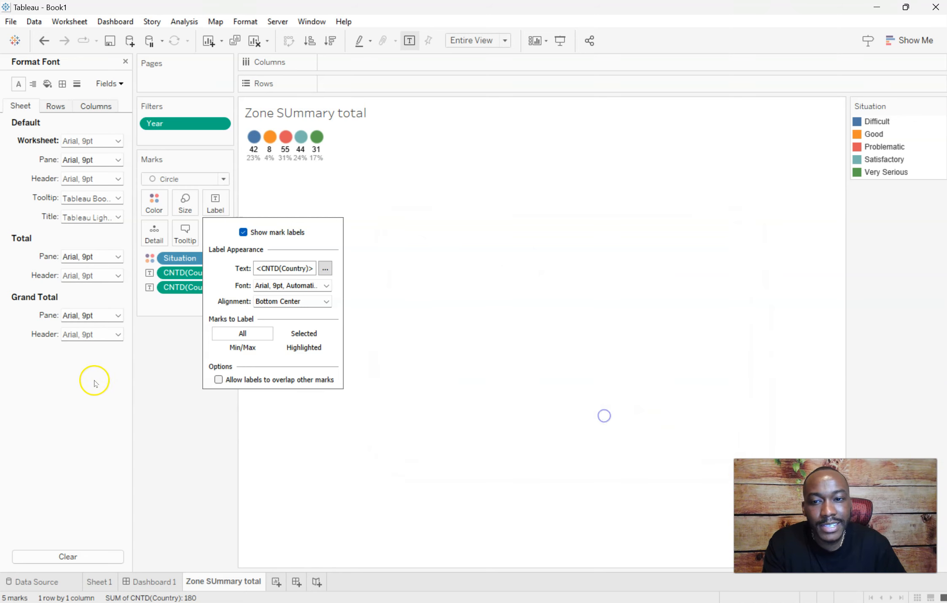
# - Enlarge the situation circles slightly
pyautogui.click(185, 202)
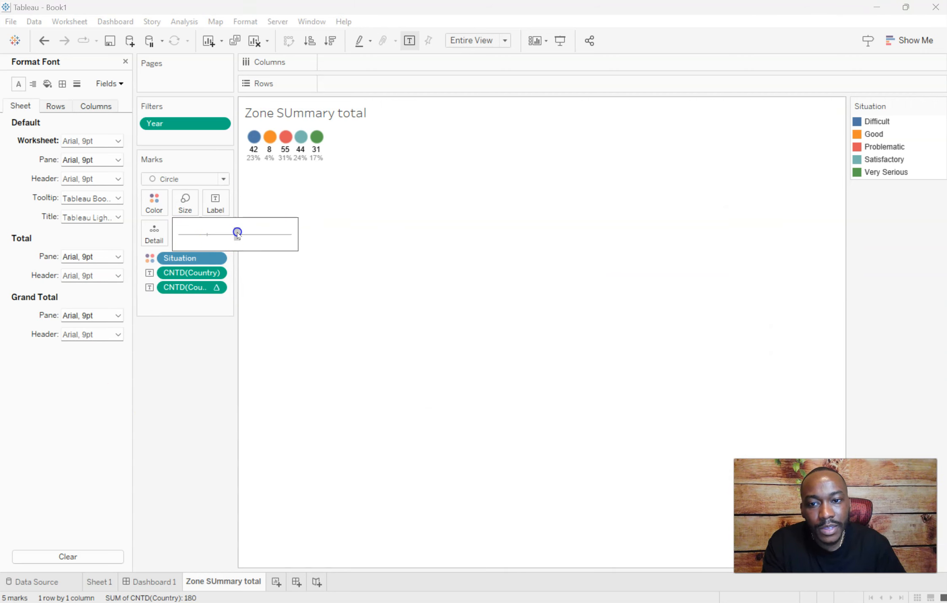
pyautogui.click(201, 404)
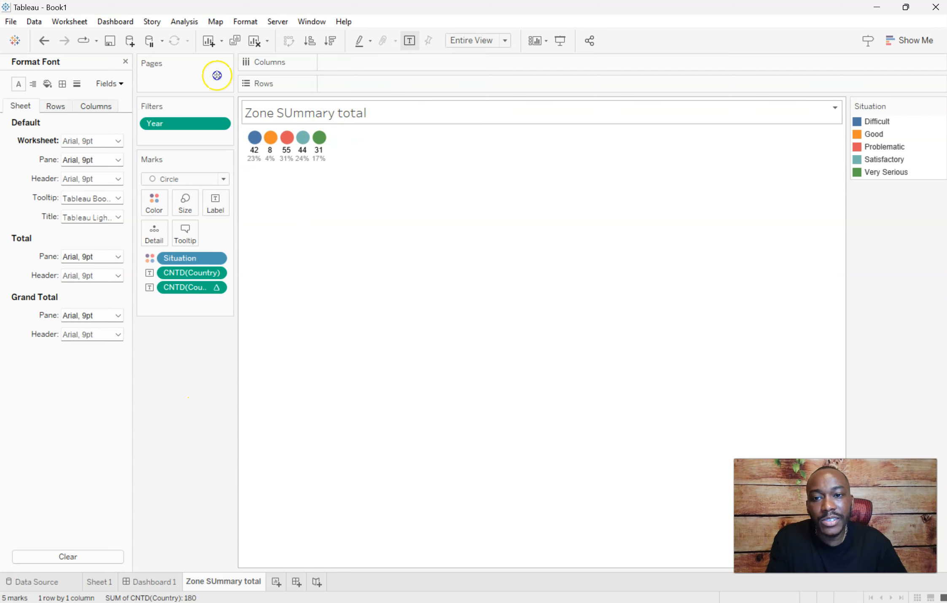
# - Replace the sheet title with "2023 Summary" and a second line reading "180", and close the font formatting
pyautogui.doubleClick(326, 113)
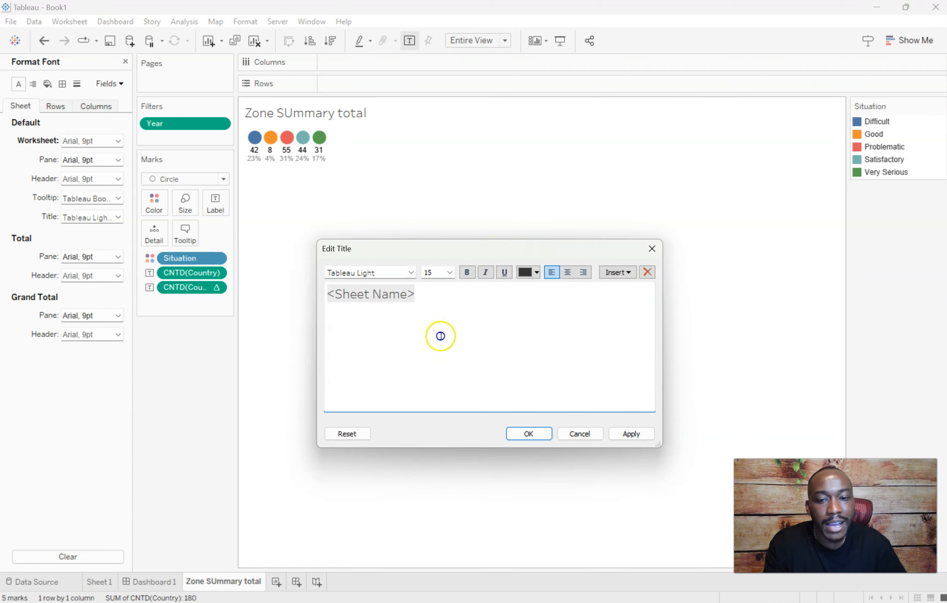
pyautogui.hotkey('ctrl', 'a')
pyautogui.write('2023 Summar')
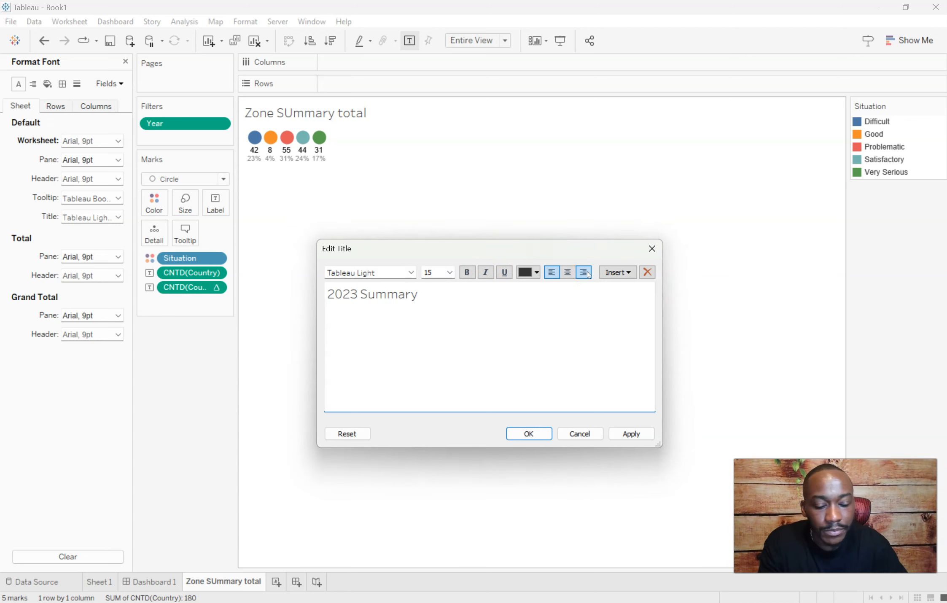
pyautogui.press('Return')
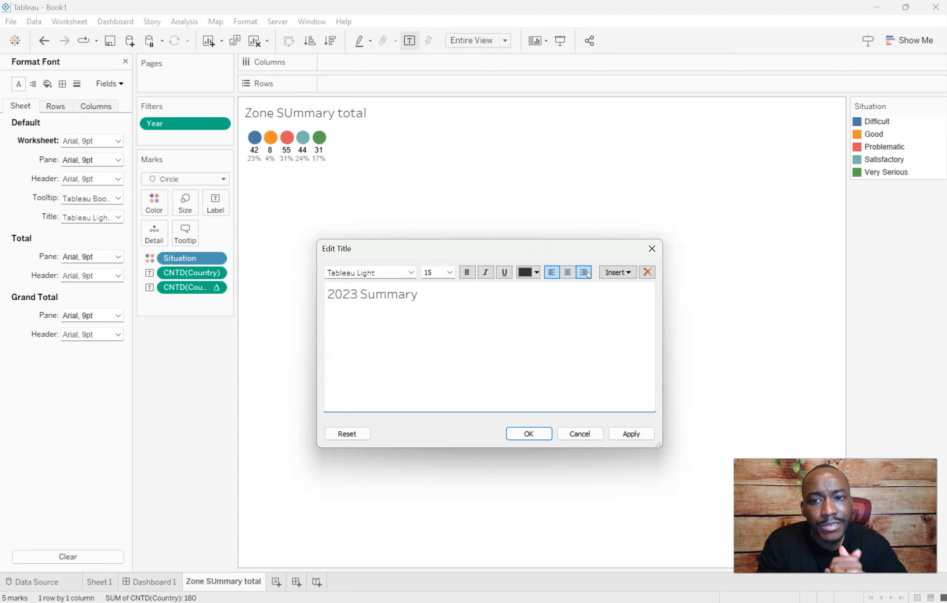
pyautogui.write('180')
pyautogui.press('BackSpace')
pyautogui.write('180')
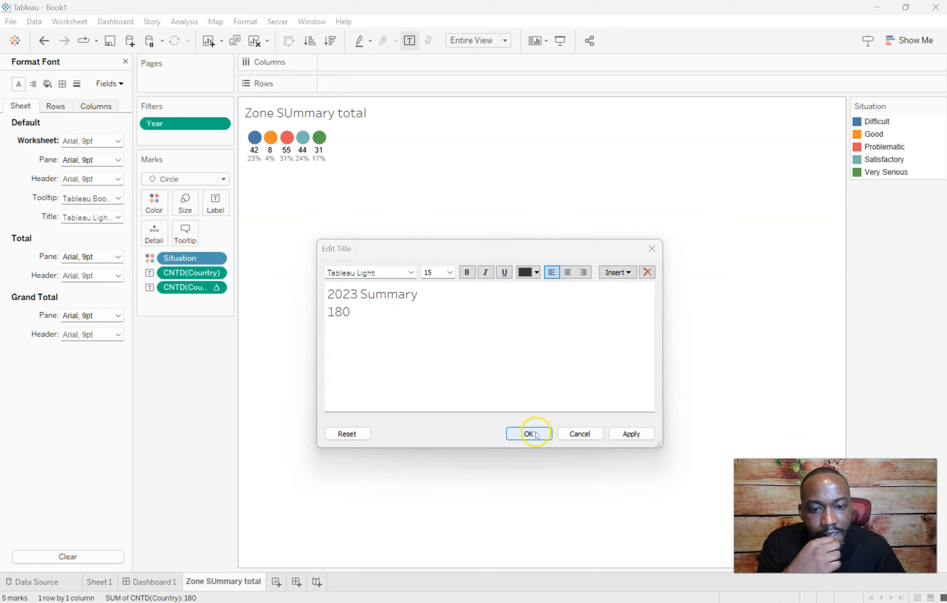
pyautogui.click(534, 434)
pyautogui.click(126, 62)
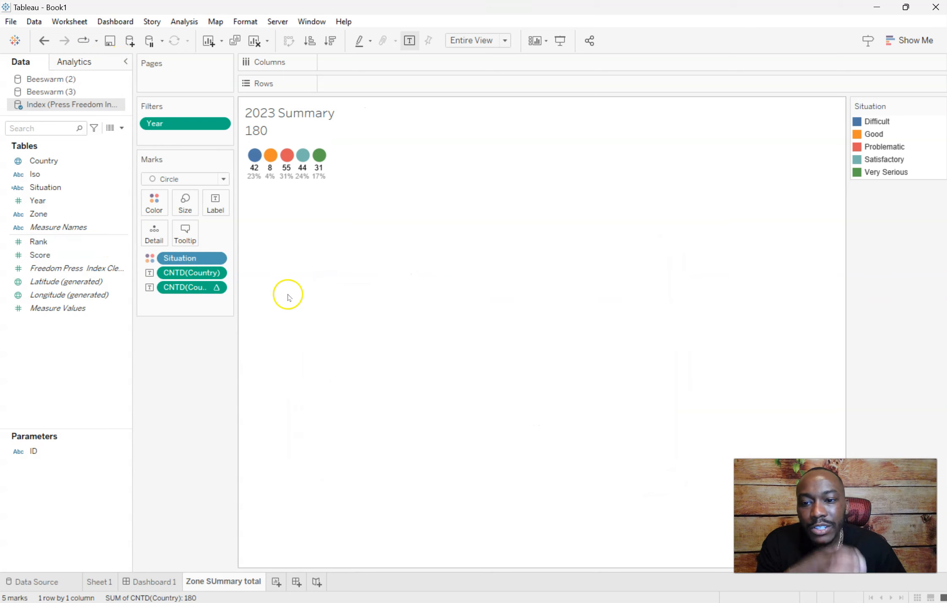
# - Duplicate CNTD(Country) onto Detail and rewrite the copy as the level-of-detail expression {COUNTD([Country])}
pyautogui.moveTo(192, 272); pyautogui.dragTo(162, 235)
pyautogui.click(193, 275)
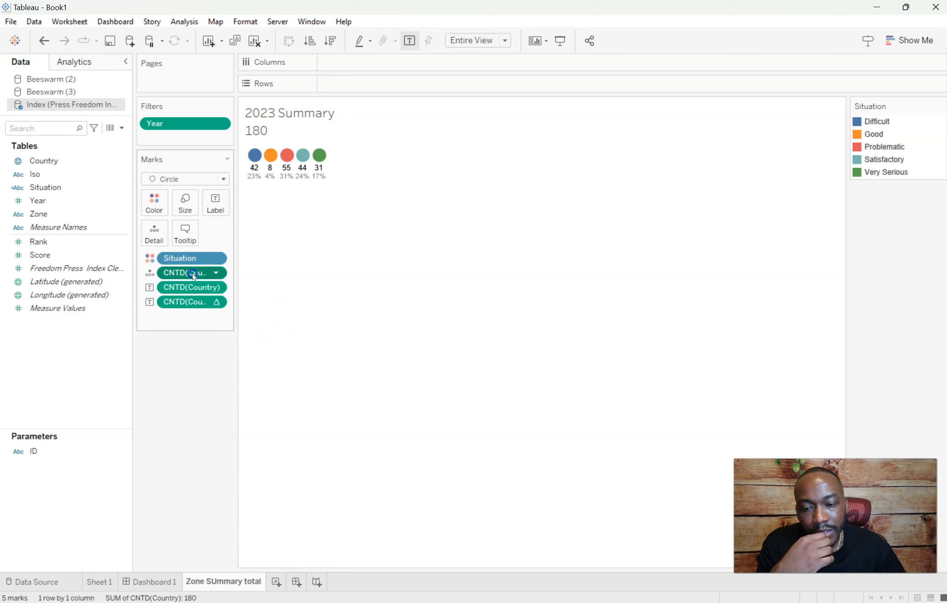
pyautogui.doubleClick(194, 275)
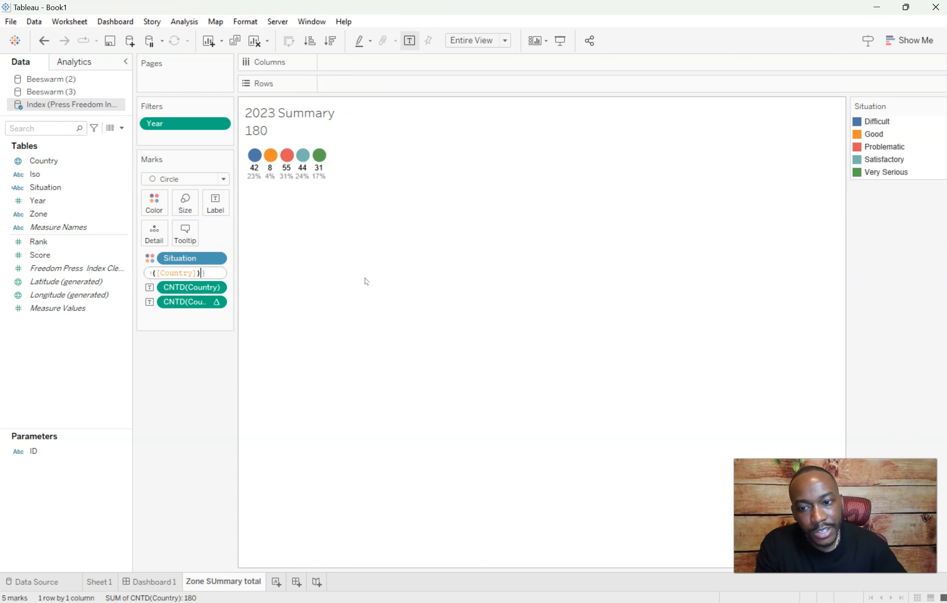
pyautogui.press('Home')
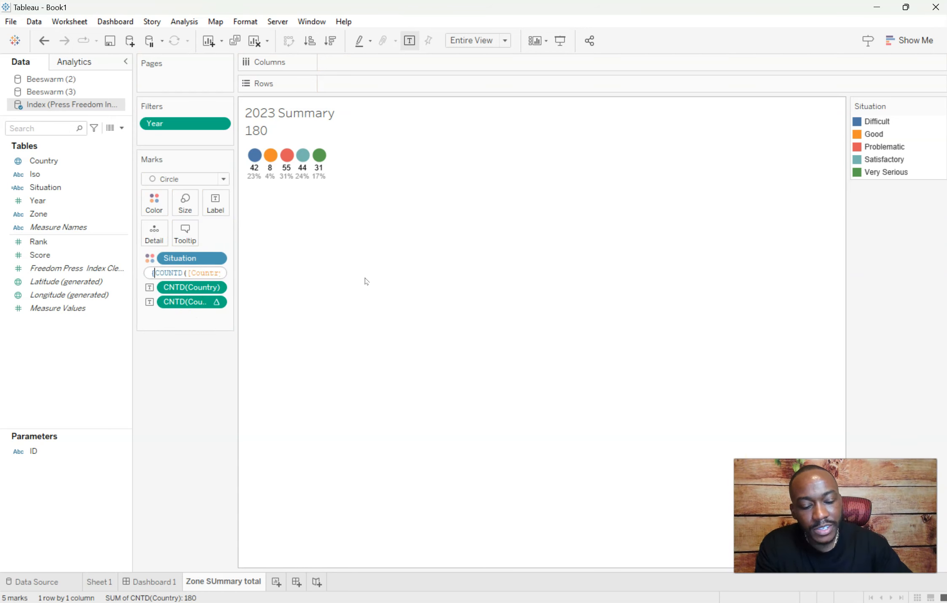
pyautogui.press('Return')
pyautogui.click(313, 269)
pyautogui.click(259, 188)
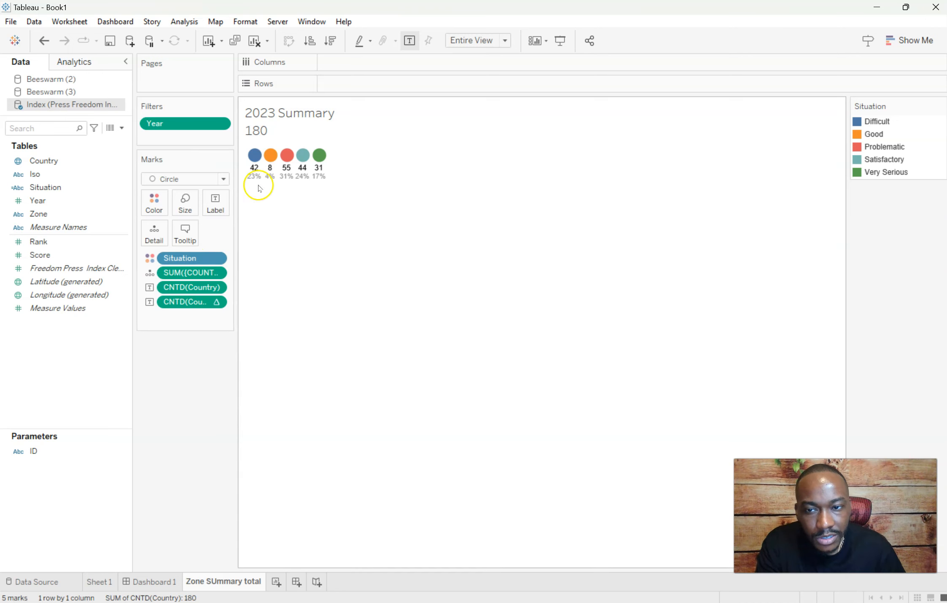
# - In the title, replace the typed 180 with the SUM({COUNTD([Country])}) field followed by "Total Locations", and add a "Median Score:" line
pyautogui.doubleClick(263, 132)
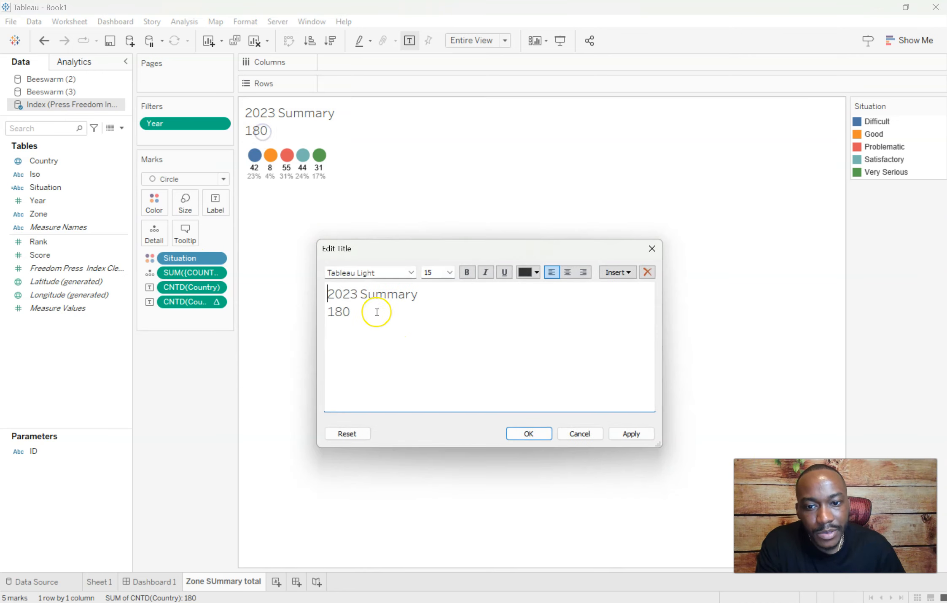
pyautogui.click(372, 312)
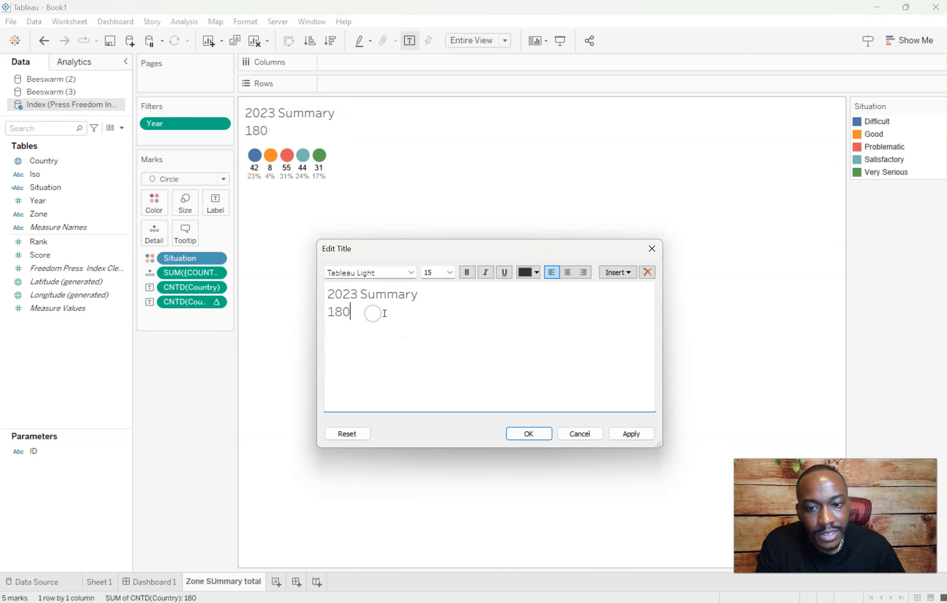
pyautogui.click(616, 272)
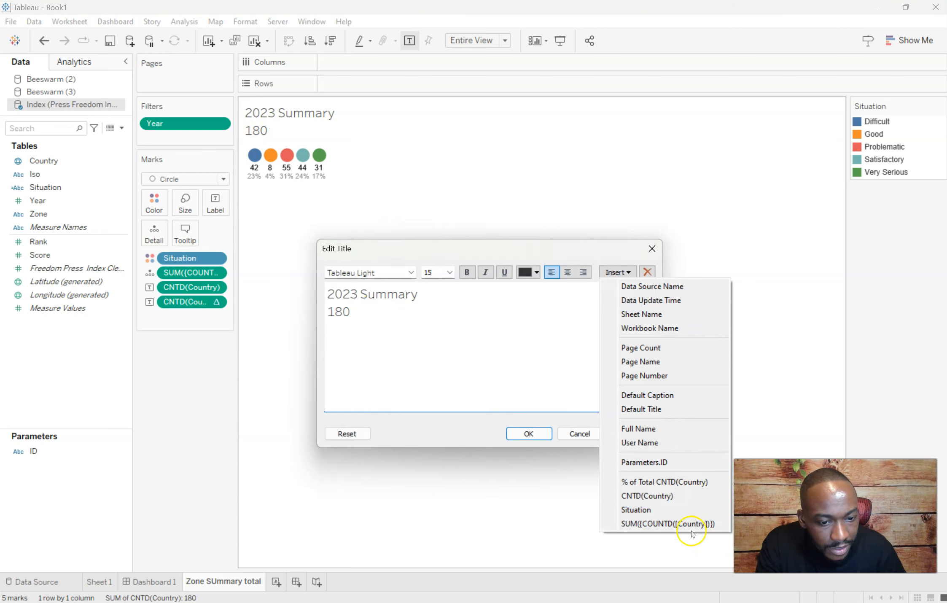
pyautogui.click(668, 524)
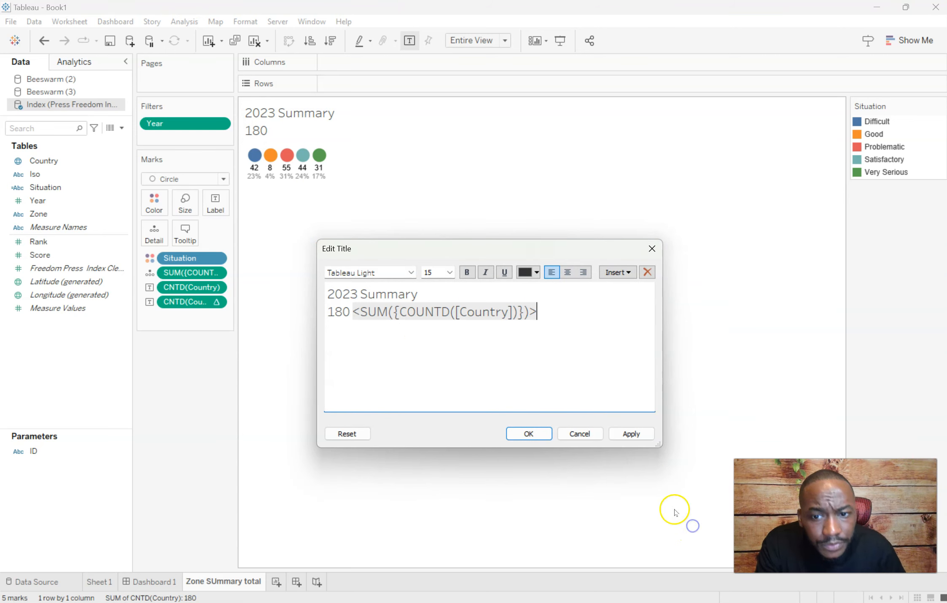
pyautogui.click(625, 433)
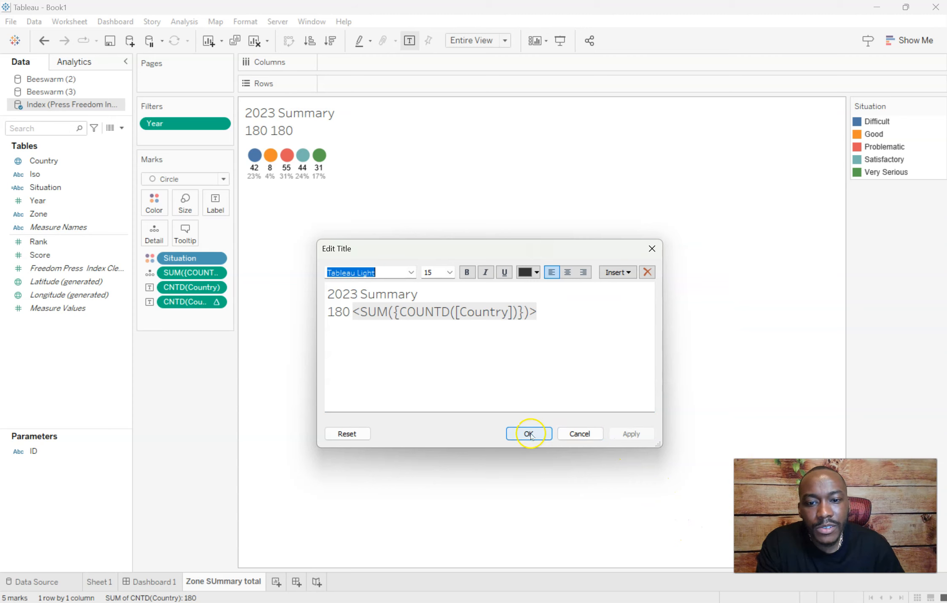
pyautogui.moveTo(353, 312); pyautogui.dragTo(310, 302)
pyautogui.press('BackSpace')
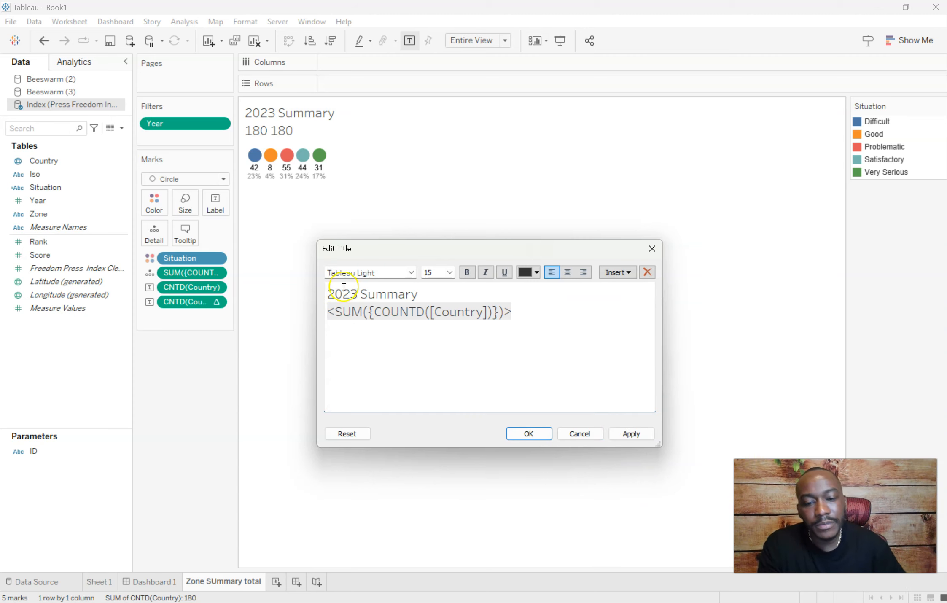
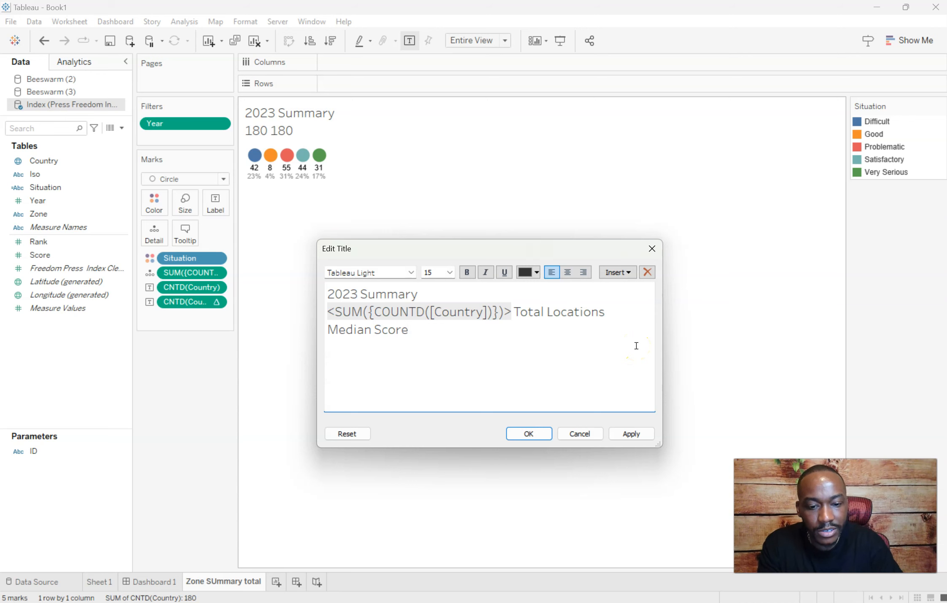
pyautogui.click(527, 433)
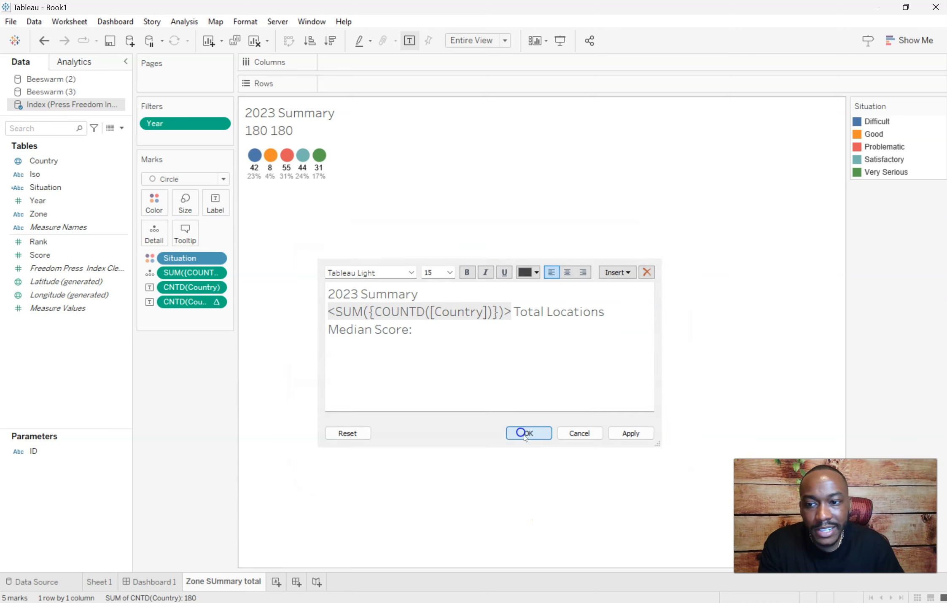
# - Add Score to Detail and aggregate it as Median
pyautogui.moveTo(59, 254); pyautogui.dragTo(149, 234)
pyautogui.click(289, 117)
pyautogui.rightClick(218, 288)
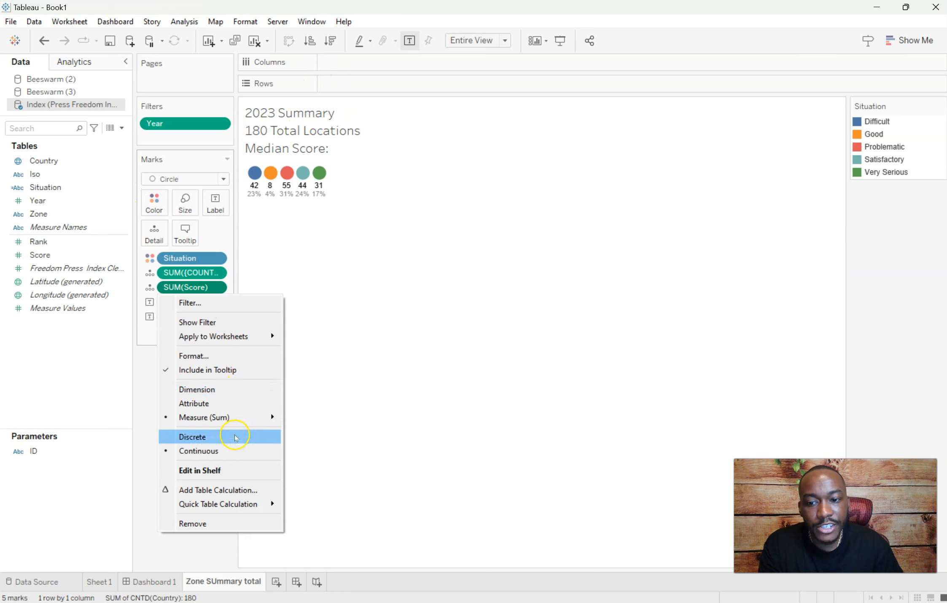
pyautogui.moveTo(237, 416)
pyautogui.click(344, 445)
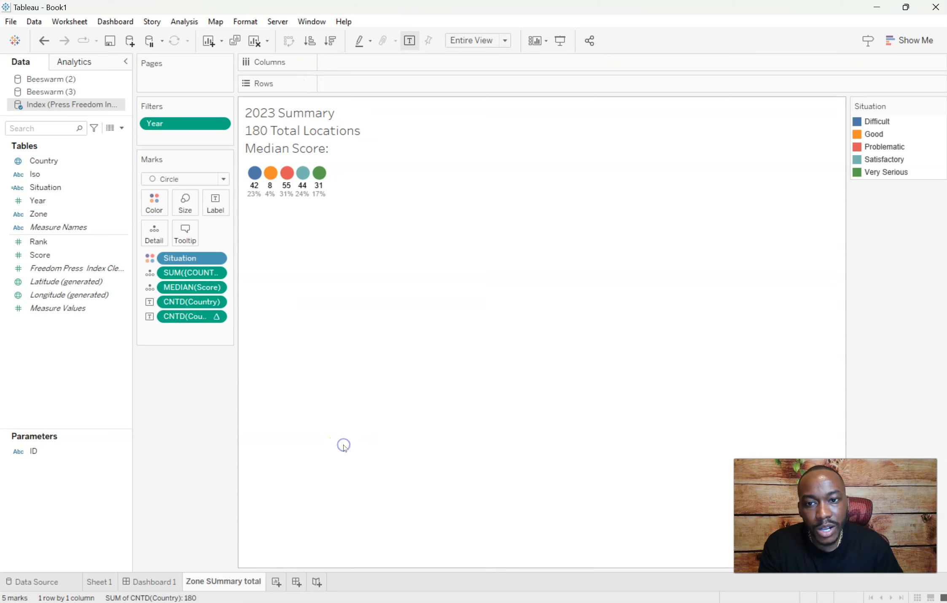
# - Insert the MEDIAN(Score) field after "Median Score:" in the sheet title
pyautogui.doubleClick(317, 148)
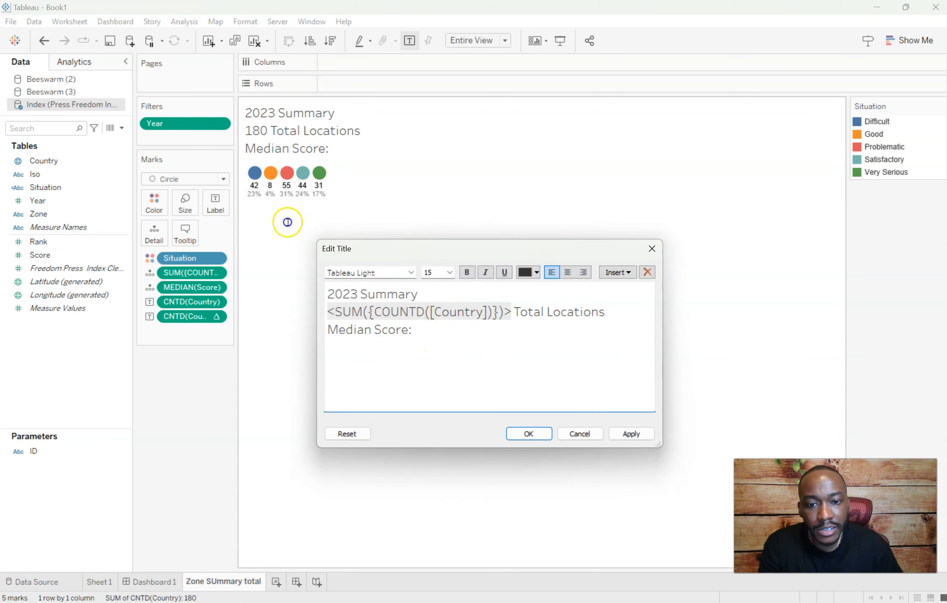
pyautogui.click(619, 272)
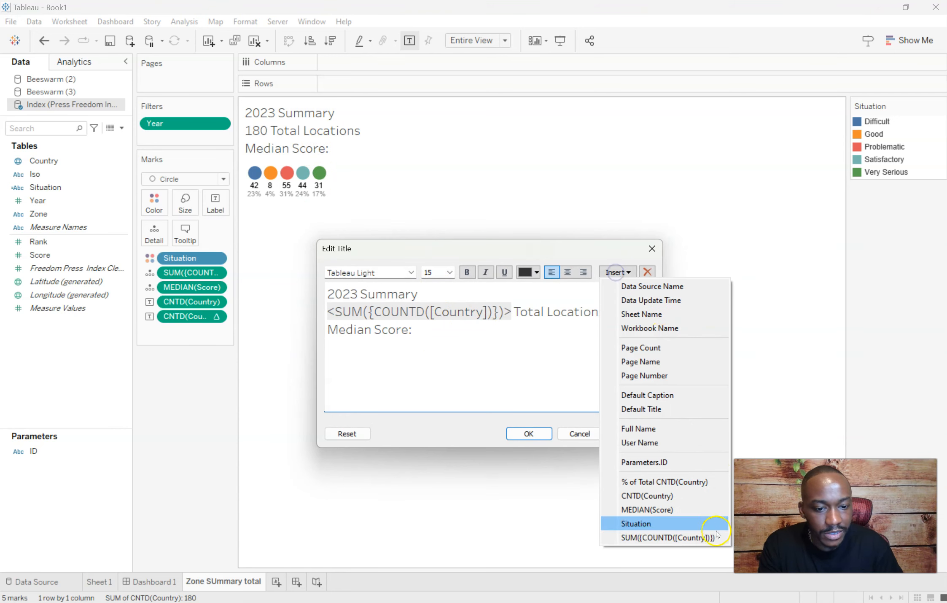
pyautogui.click(682, 509)
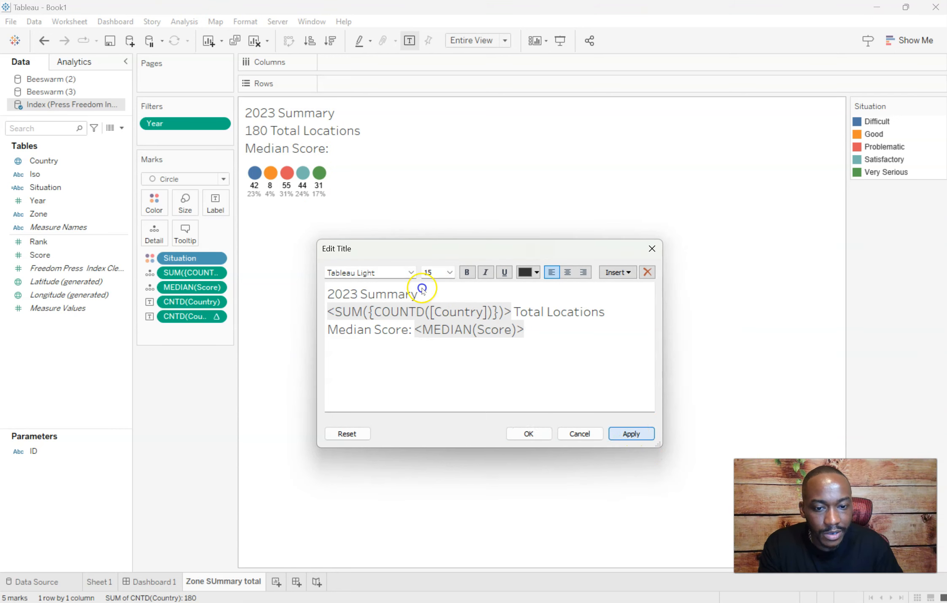
pyautogui.click(633, 434)
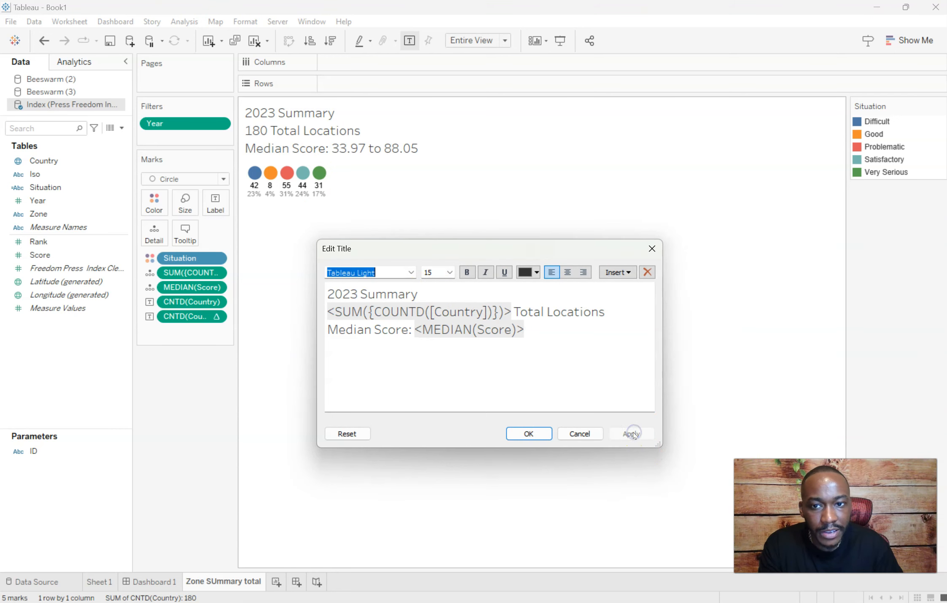
pyautogui.click(532, 435)
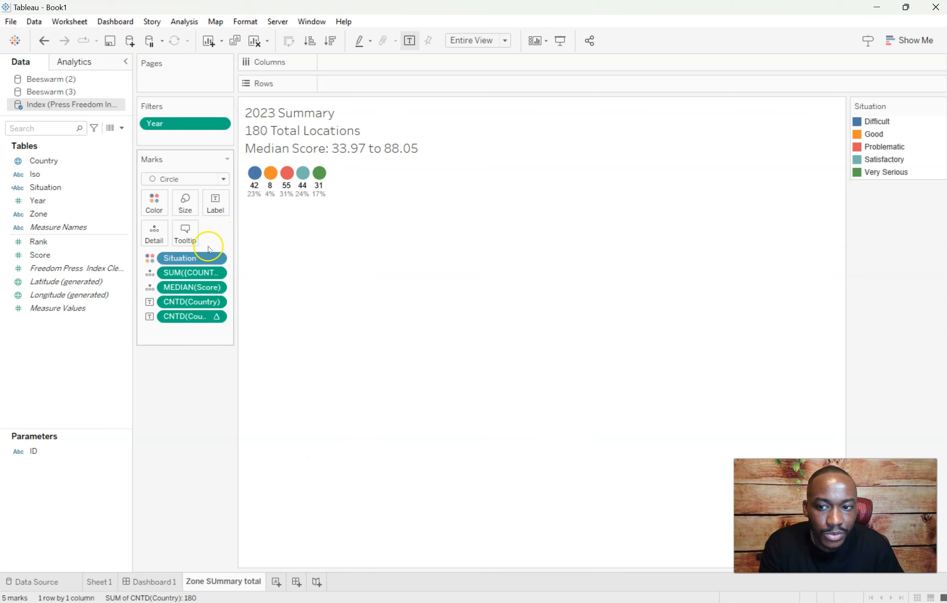
# - Rewrite the MEDIAN(Score) field on Detail as the level-of-detail expression {MEDIAN([Score])}
pyautogui.doubleClick(195, 272)
pyautogui.click(214, 384)
pyautogui.doubleClick(192, 289)
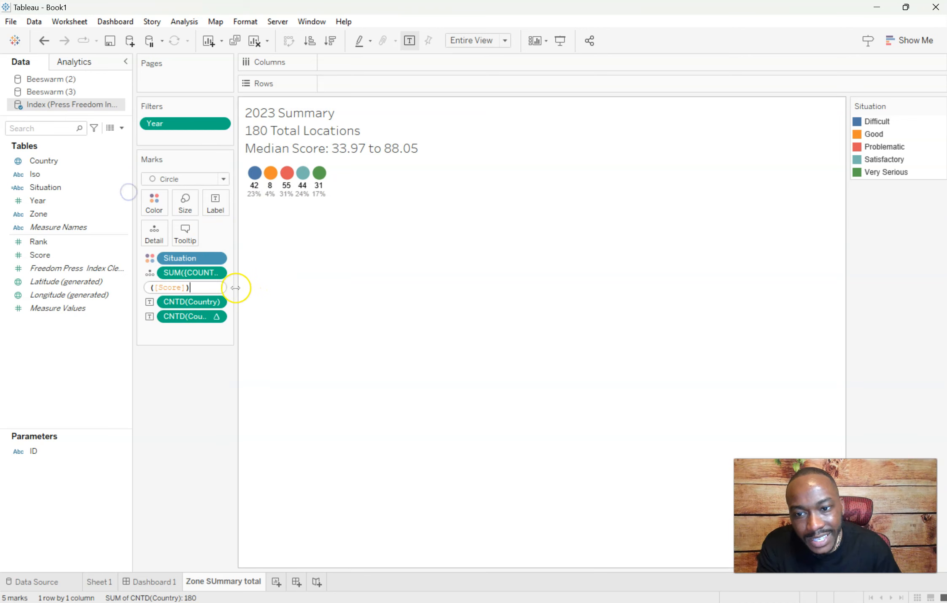
pyautogui.write('}')
pyautogui.press('Left')
pyautogui.press('Left')
pyautogui.press('Left')
pyautogui.press('Left')
pyautogui.press('Left')
pyautogui.press('Left')
pyautogui.press('Left')
pyautogui.press('Left')
pyautogui.press('Left')
pyautogui.press('Left')
pyautogui.press('Left')
pyautogui.press('Left')
pyautogui.press('Left')
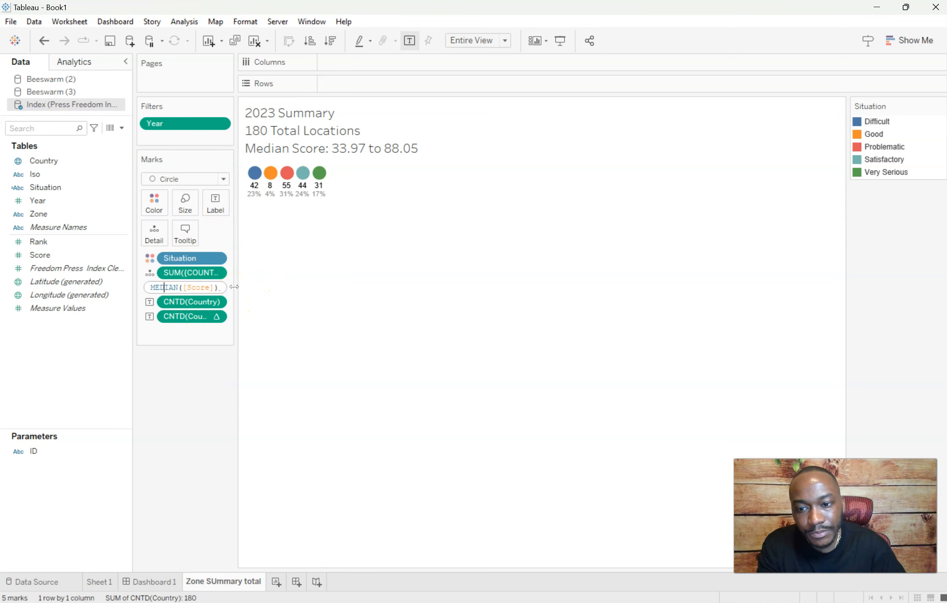
pyautogui.write('{')
pyautogui.press('Return')
# - Replace the missing field after "Median Score:" in the sheet title with MEDIAN({MEDIAN([Score])})
pyautogui.click(325, 147)
pyautogui.doubleClick(346, 141)
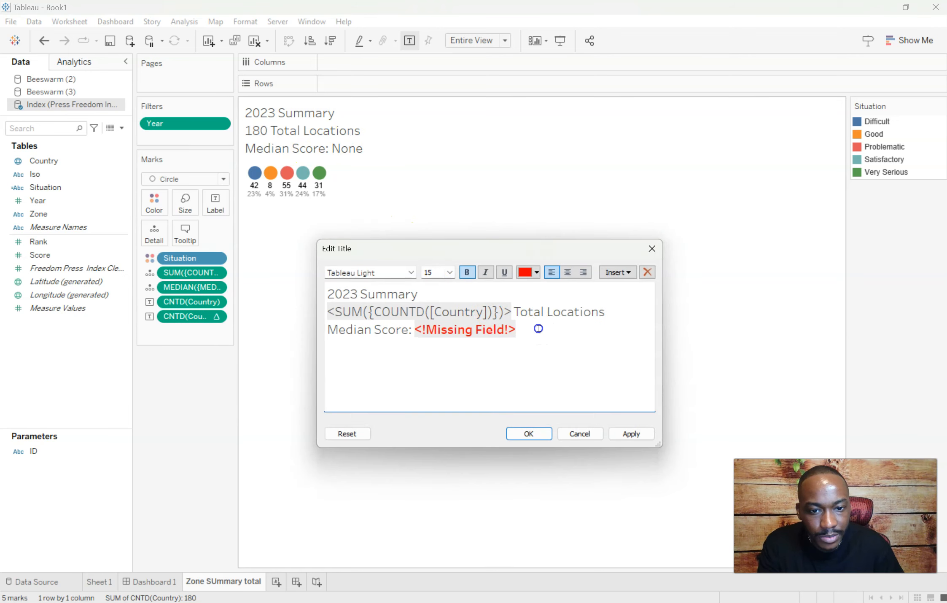
pyautogui.moveTo(538, 328); pyautogui.dragTo(422, 324)
pyautogui.click(617, 272)
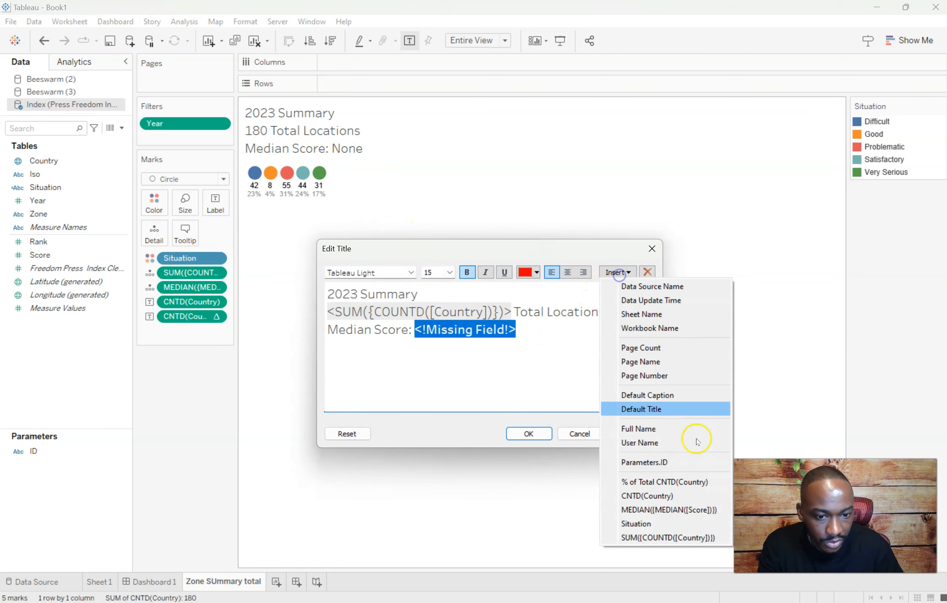
pyautogui.click(679, 509)
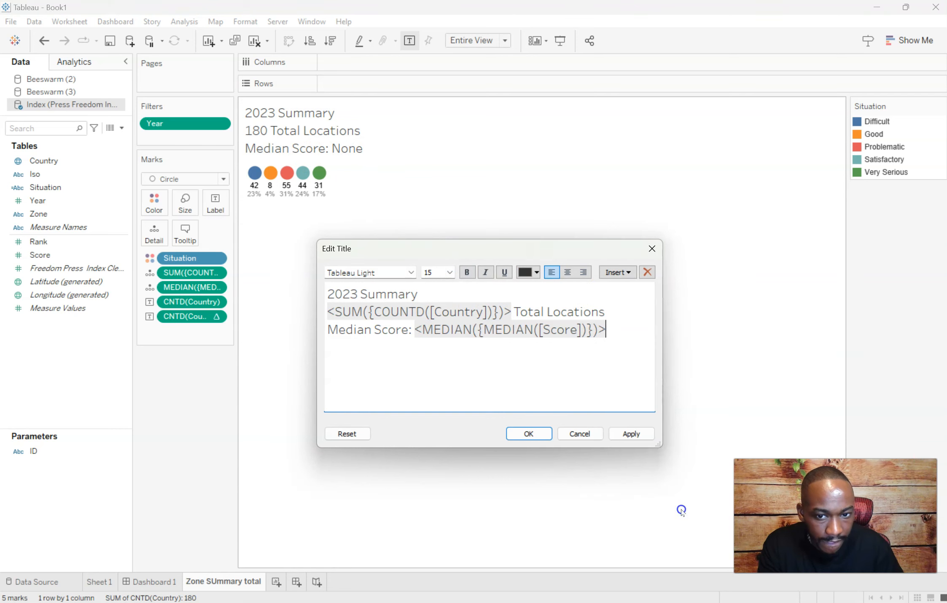
pyautogui.click(631, 434)
pyautogui.click(534, 433)
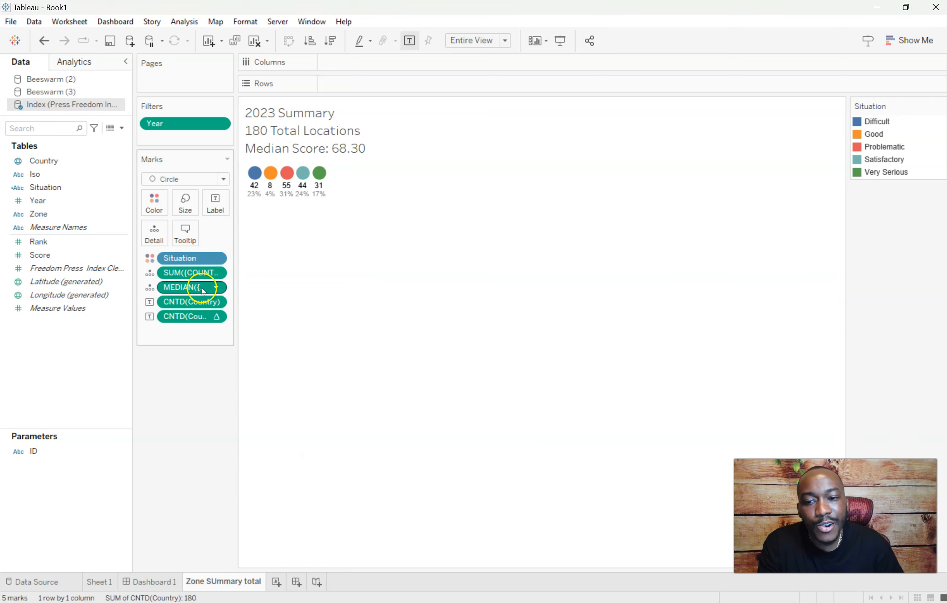
# - Widen the Marks card and add the Year filter to context
pyautogui.moveTo(237, 287); pyautogui.dragTo(273, 289)
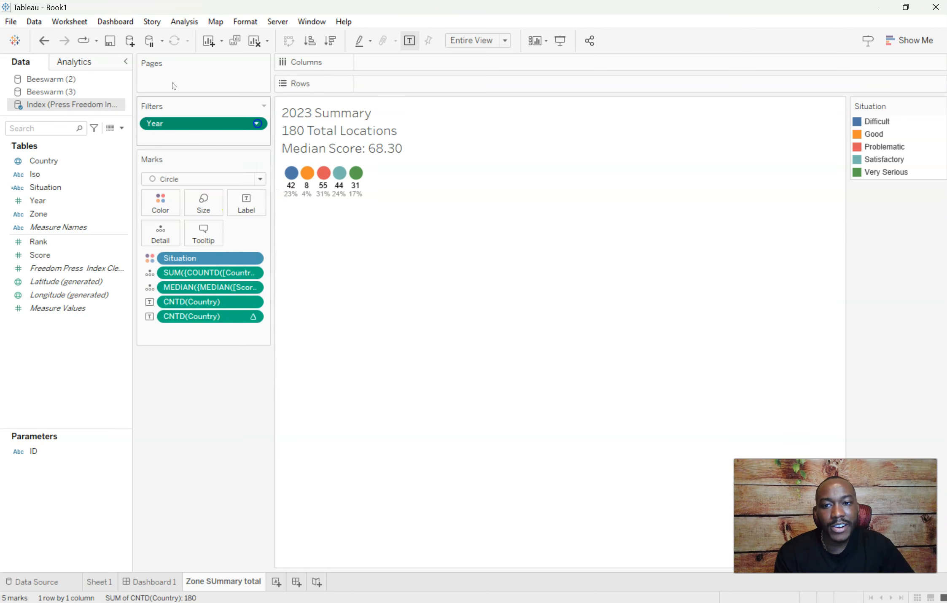
pyautogui.click(256, 124)
pyautogui.click(200, 187)
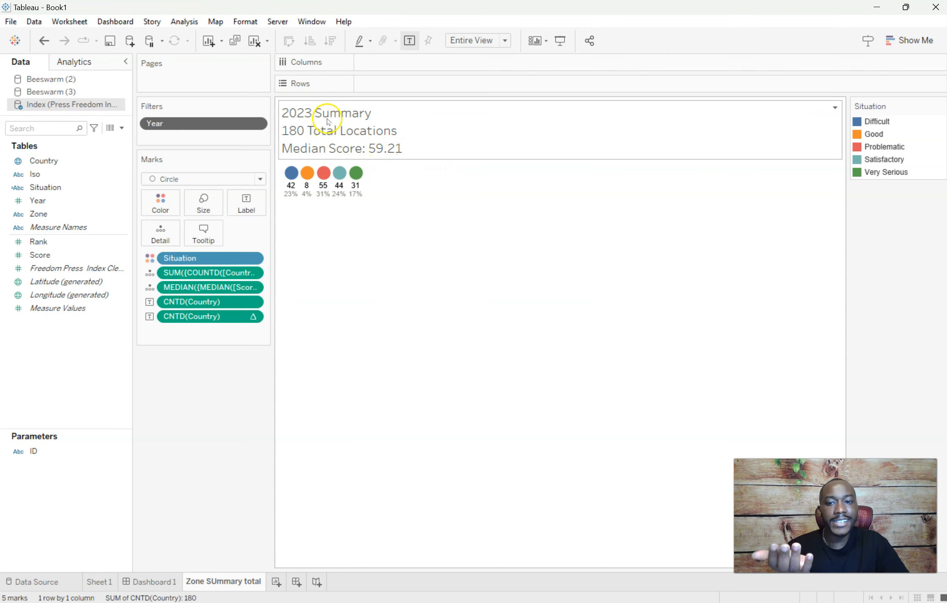
pyautogui.doubleClick(356, 133)
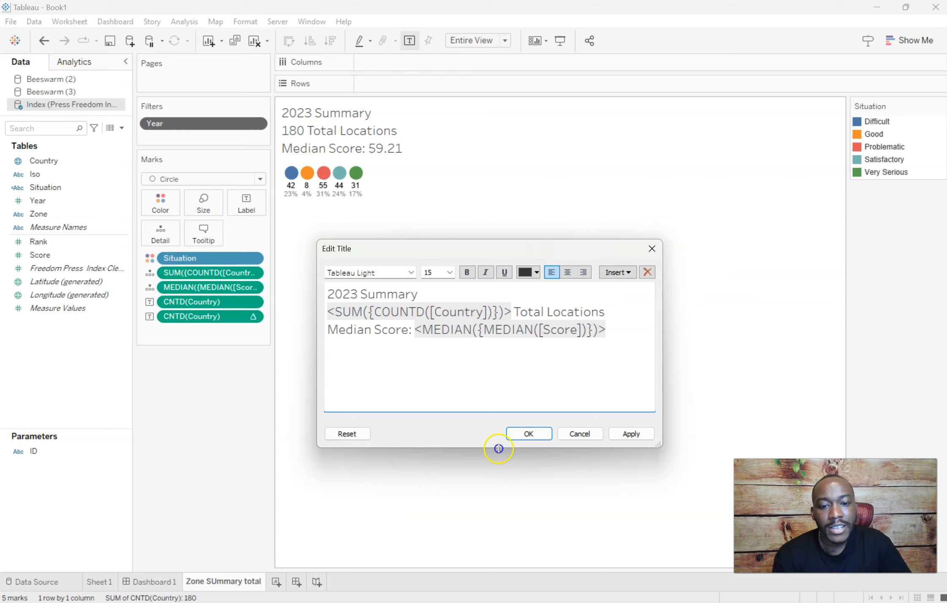
pyautogui.click(527, 434)
# - Format the pane numbers of the median score field as Number (Custom) with 1 decimal place
pyautogui.rightClick(205, 286)
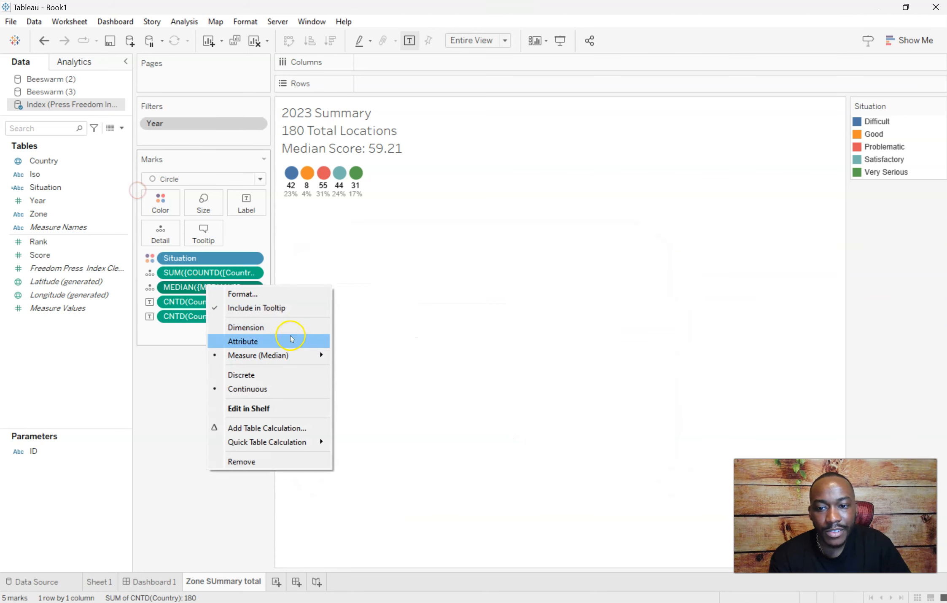
pyautogui.click(247, 294)
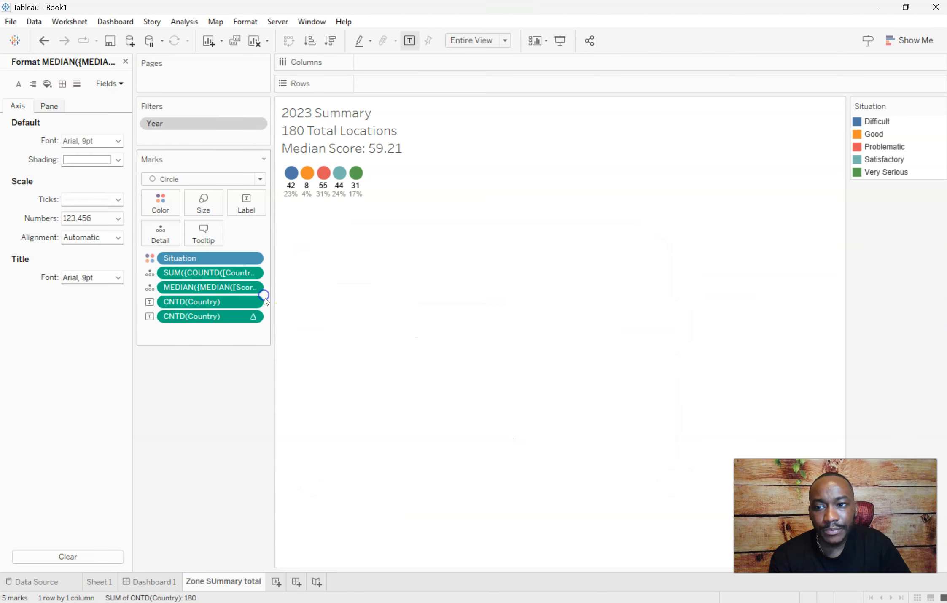
pyautogui.click(50, 106)
pyautogui.click(119, 178)
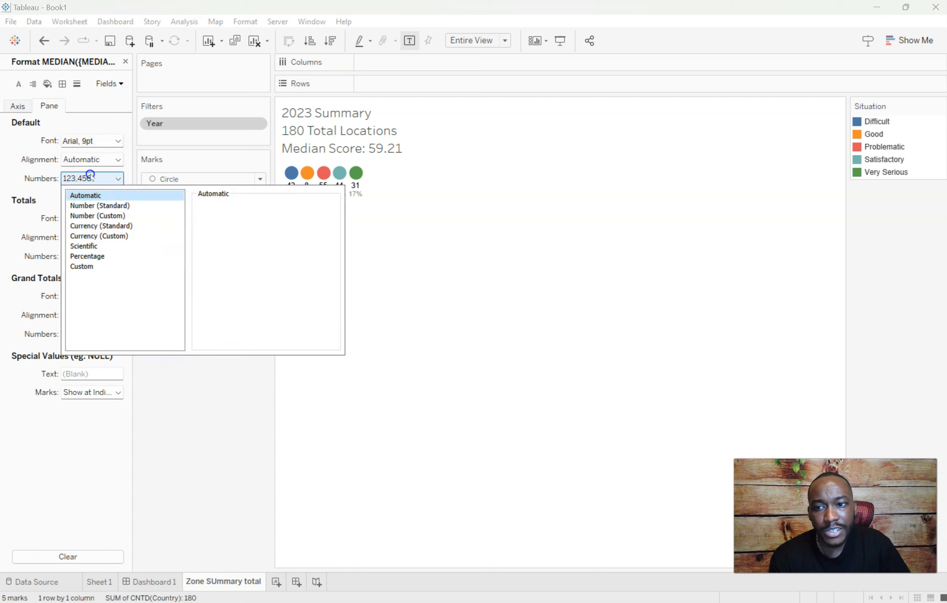
pyautogui.click(122, 214)
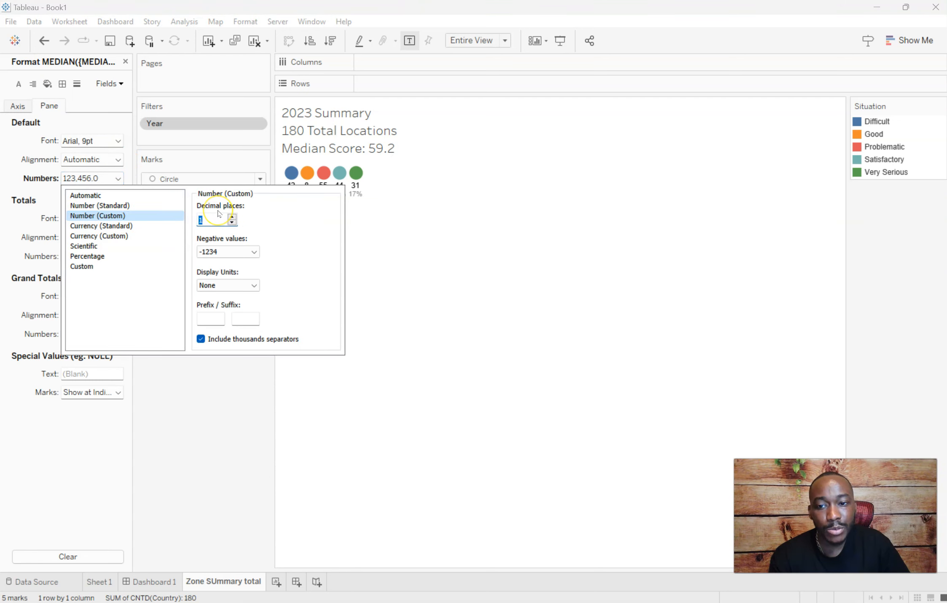
pyautogui.click(216, 418)
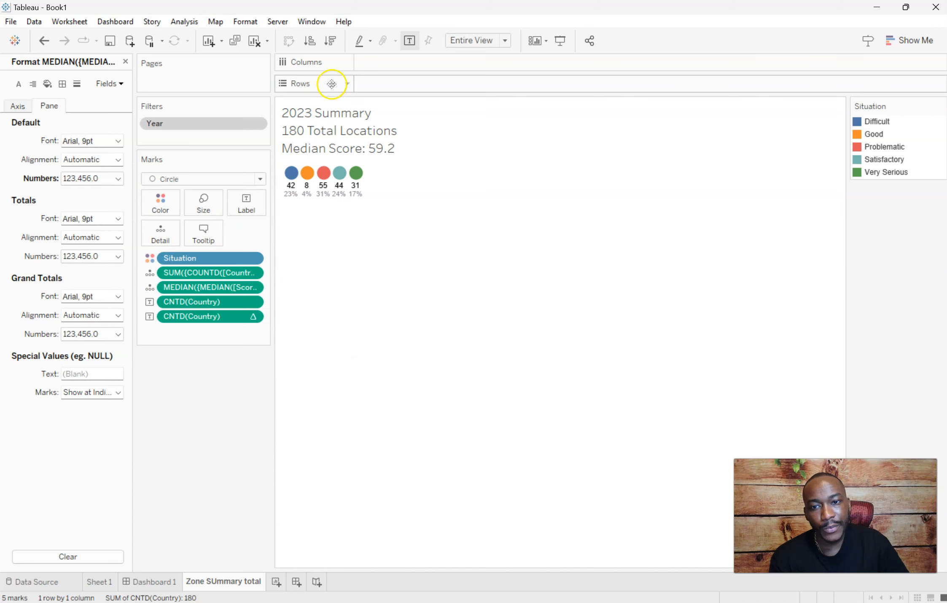
# - Change all of the sheet title text to Arial, size 10
pyautogui.doubleClick(339, 133)
pyautogui.click(484, 331)
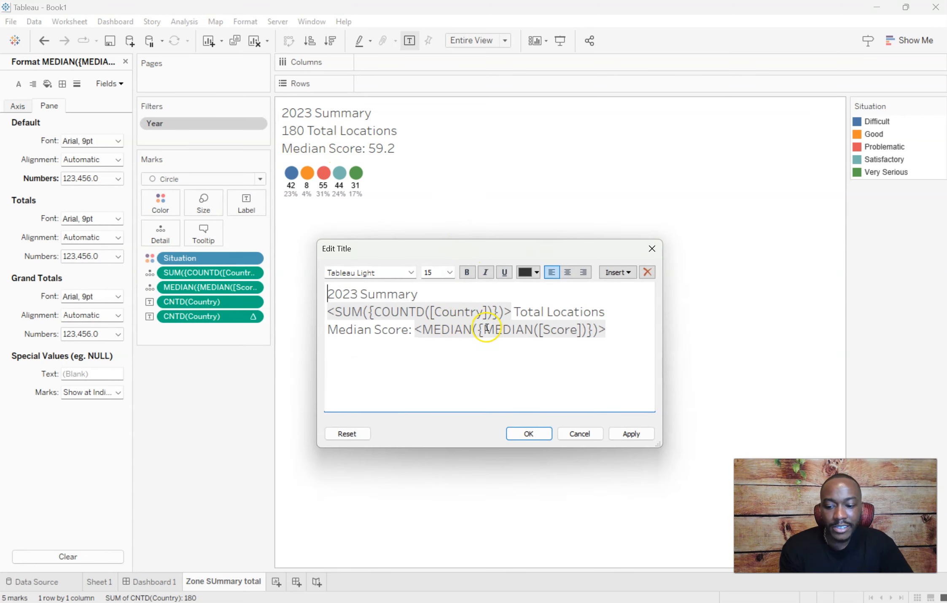
pyautogui.hotkey('ctrl', 'a')
pyautogui.click(403, 271)
pyautogui.write('ar')
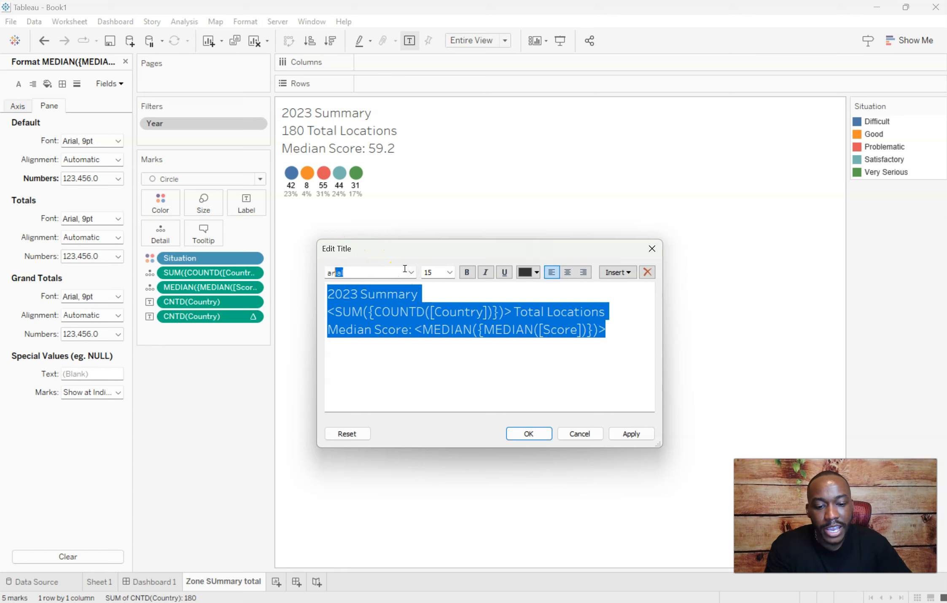
pyautogui.press('Return')
pyautogui.click(506, 391)
pyautogui.click(613, 330)
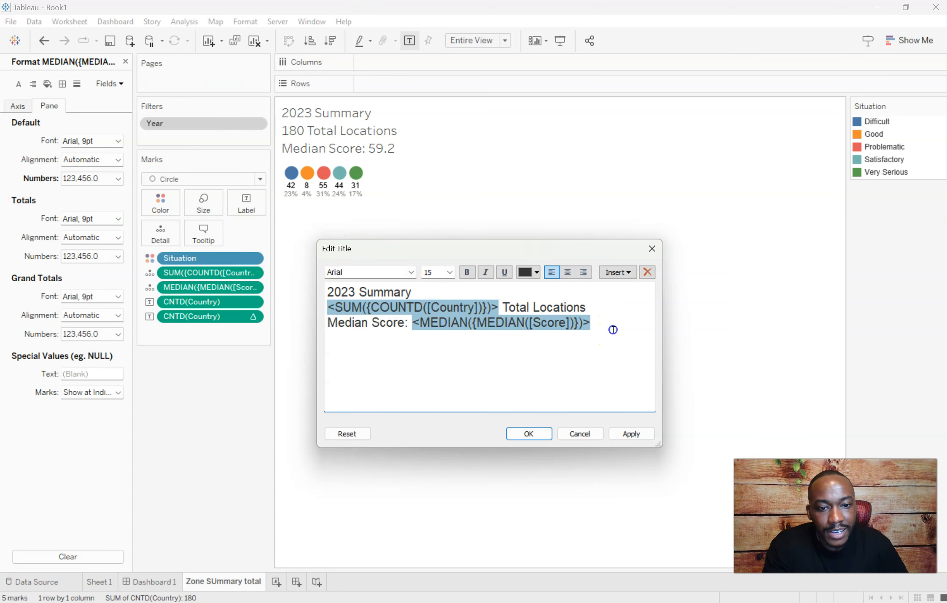
pyautogui.moveTo(615, 324); pyautogui.dragTo(326, 283)
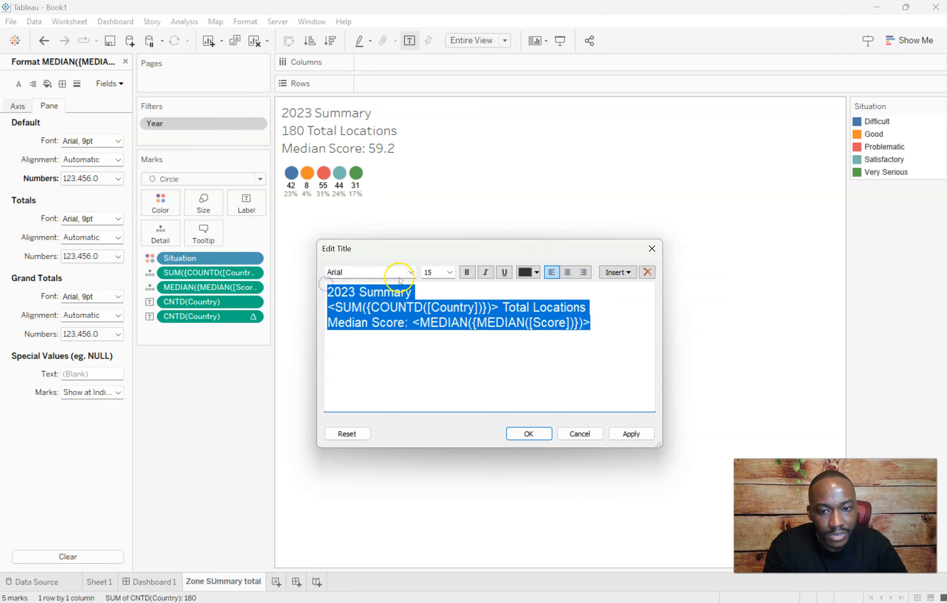
pyautogui.click(449, 273)
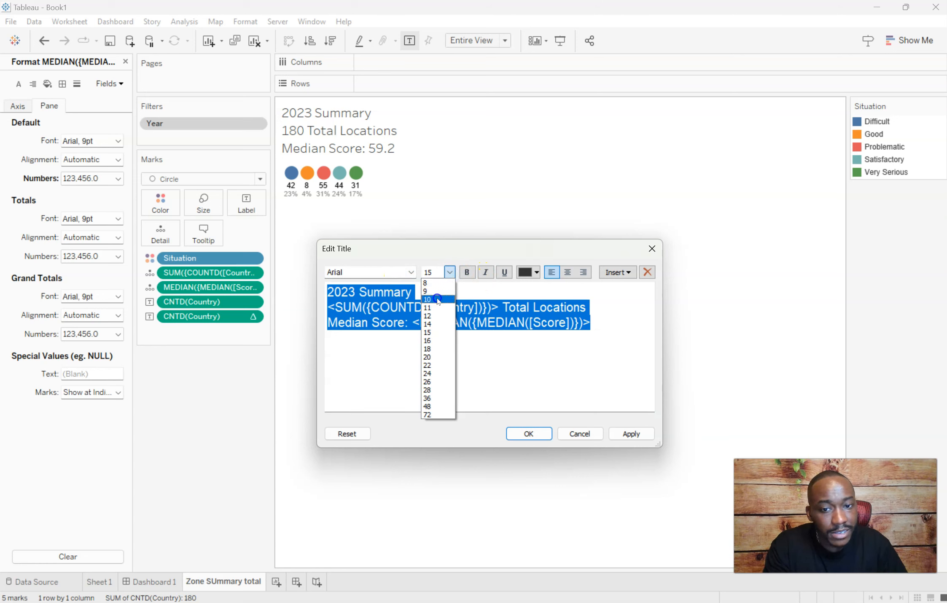
pyautogui.click(438, 297)
pyautogui.click(535, 366)
# - Underline "2023 Summary" in the sheet title
pyautogui.moveTo(407, 290); pyautogui.dragTo(327, 283)
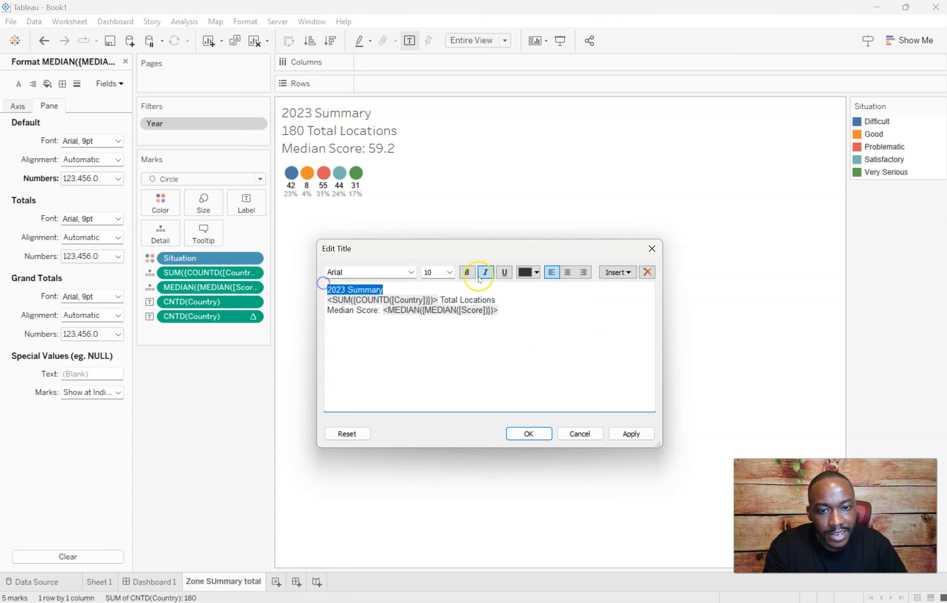
pyautogui.click(504, 273)
pyautogui.click(515, 356)
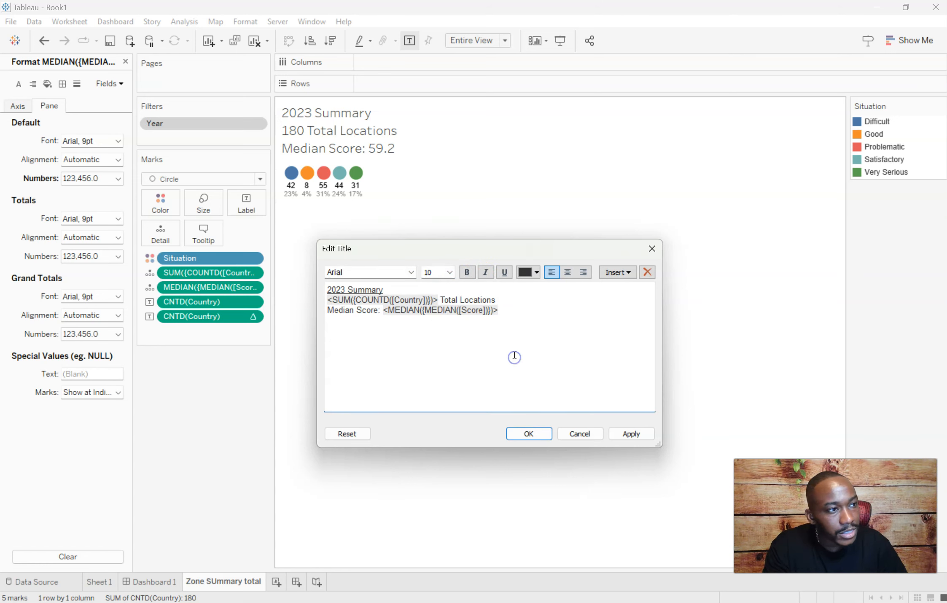
# - Make the SUM({COUNTD([Country])}) field in the title bold and slightly larger than the surrounding text
pyautogui.doubleClick(388, 300)
pyautogui.click(450, 274)
pyautogui.click(434, 307)
pyautogui.click(466, 272)
pyautogui.click(543, 298)
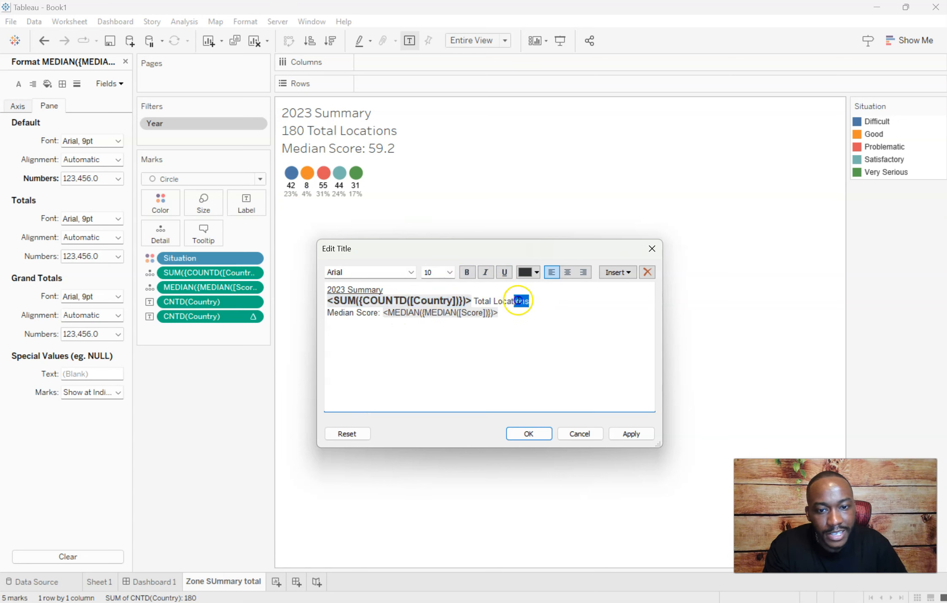
# - Color the "Total Locations" text in the title medium grey and apply the title changes
pyautogui.moveTo(518, 301); pyautogui.dragTo(475, 299)
pyautogui.click(533, 272)
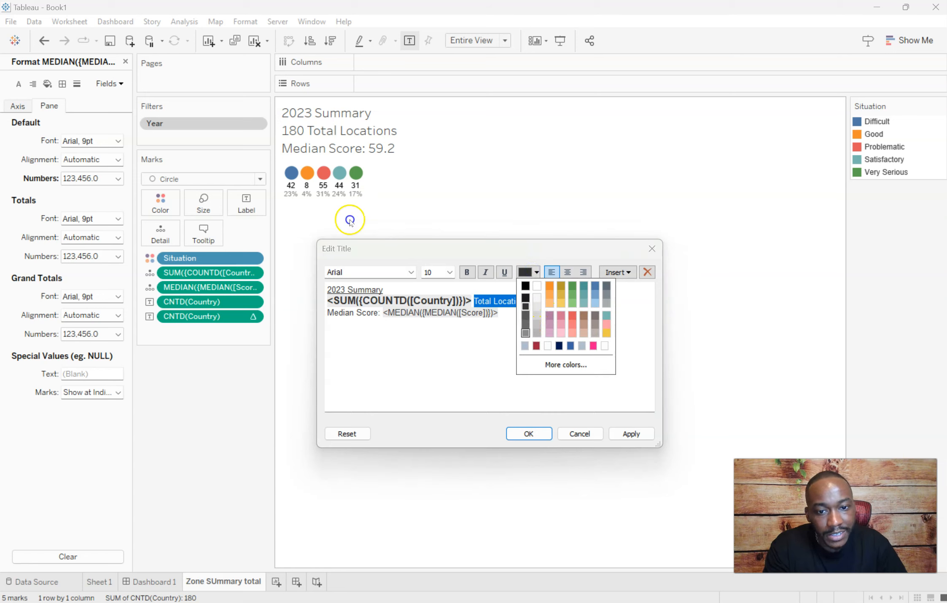
pyautogui.click(526, 328)
pyautogui.click(633, 433)
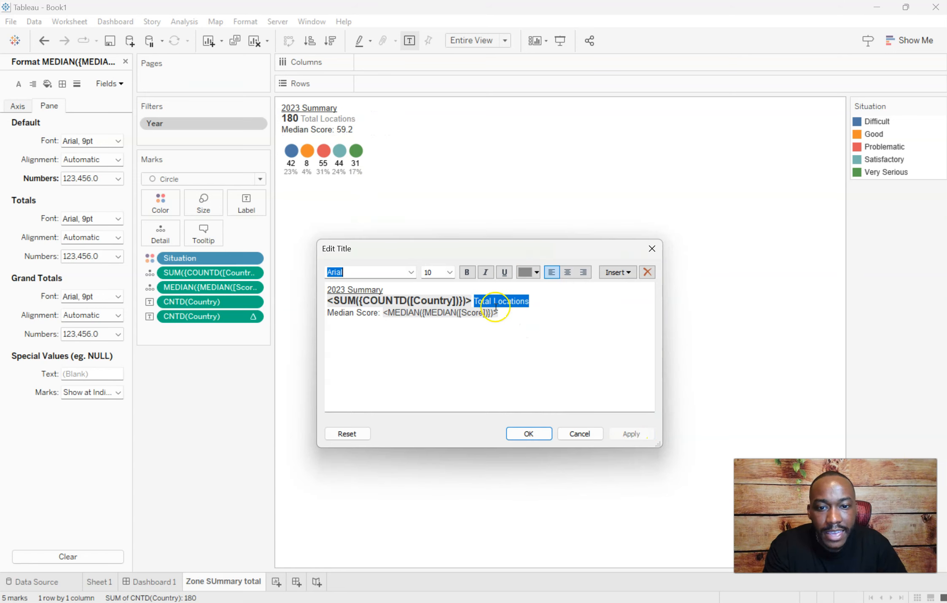
pyautogui.moveTo(510, 313); pyautogui.dragTo(346, 312)
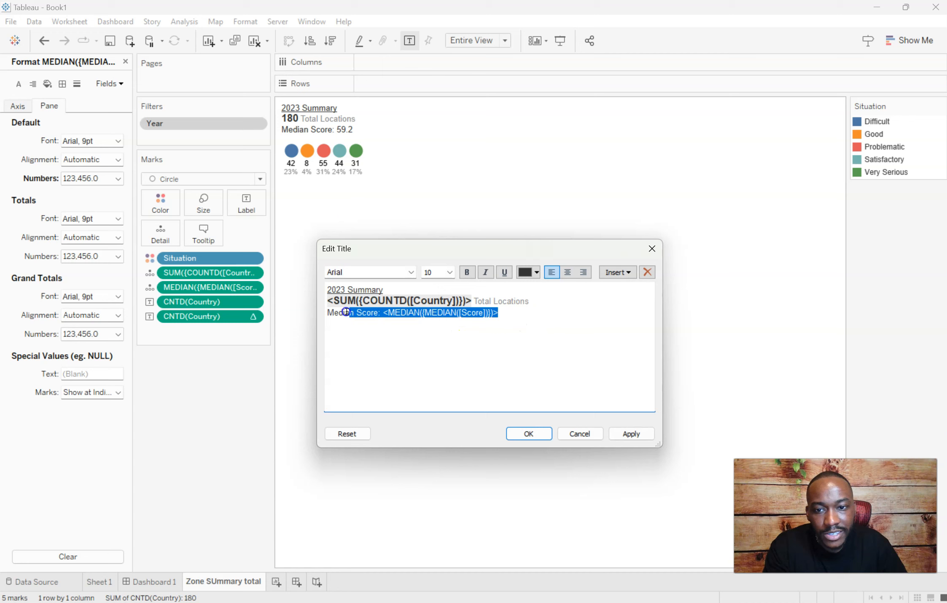
pyautogui.click(530, 433)
pyautogui.click(190, 452)
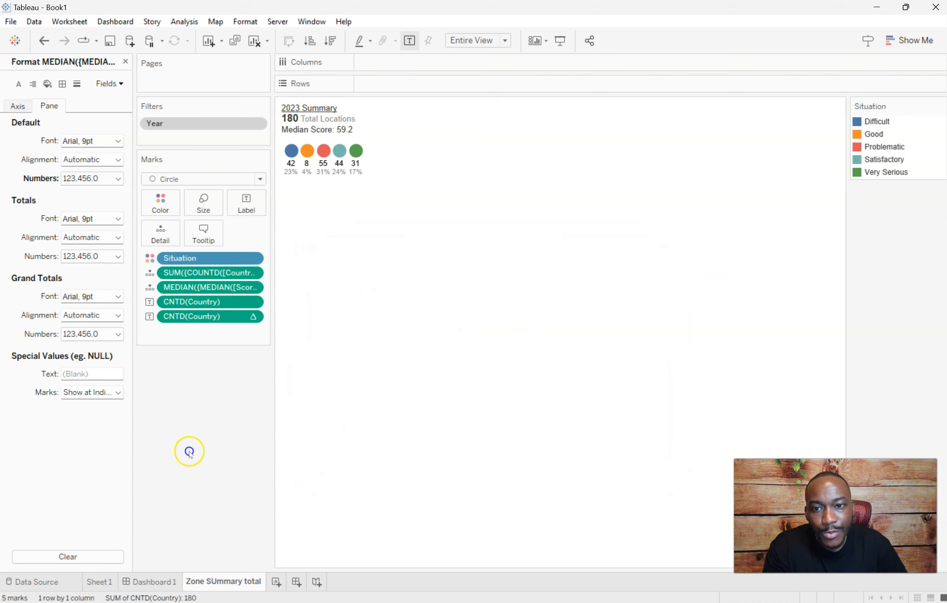
# - Place the Zone SUmmary total sheet on Dashboard 1 directly above the beeswarm chart
pyautogui.click(156, 583)
pyautogui.click(125, 63)
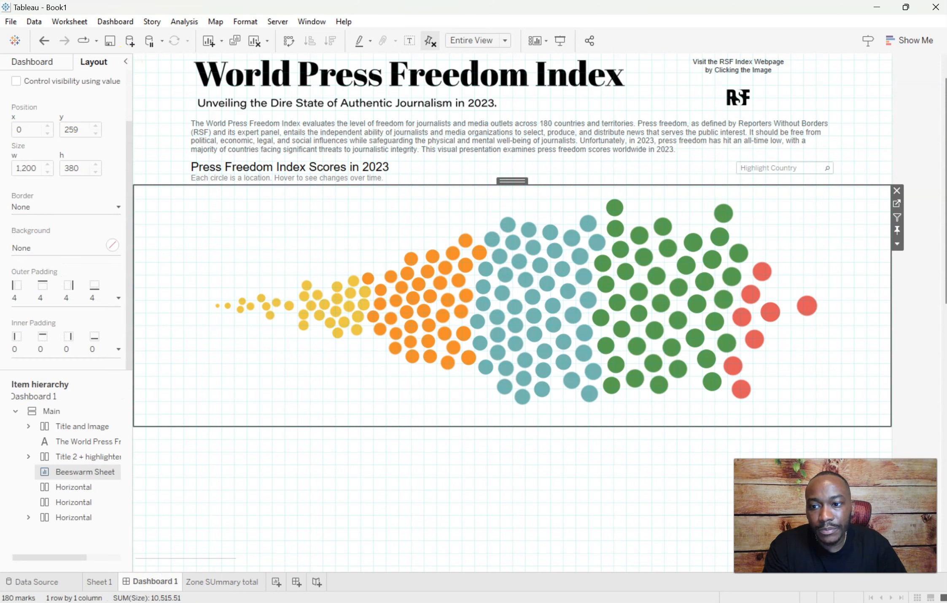
pyautogui.click(28, 63)
pyautogui.moveTo(59, 223); pyautogui.dragTo(58, 222)
pyautogui.click(38, 194)
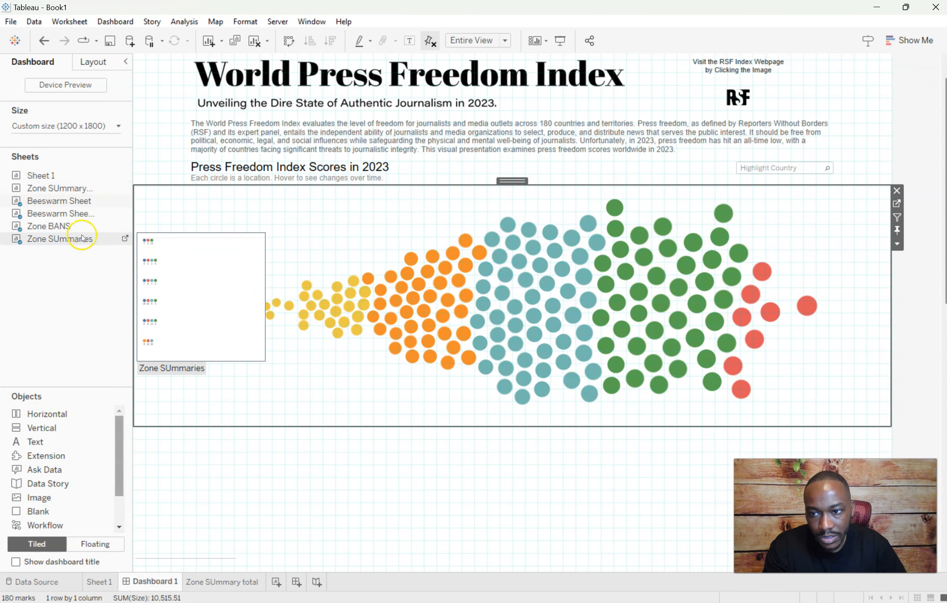
pyautogui.moveTo(40, 185); pyautogui.dragTo(173, 221)
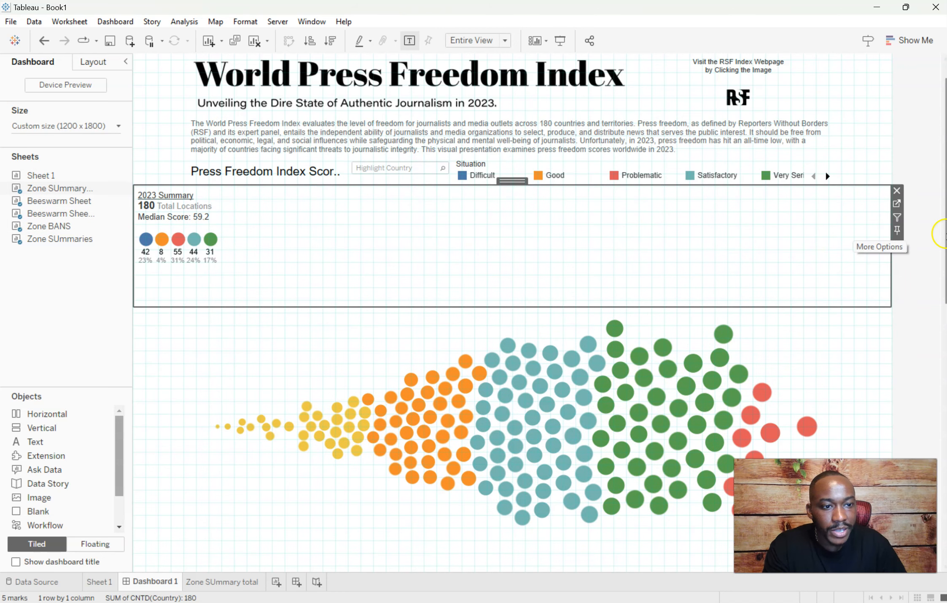
# - Make the 2023 Summary sheet floating on the dashboard and remove its Situation legend
pyautogui.click(897, 247)
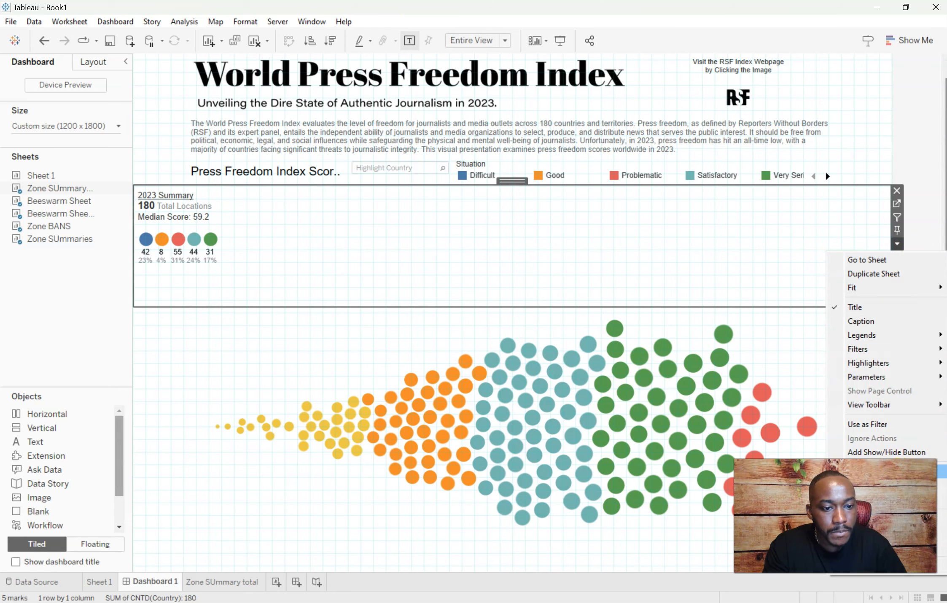
pyautogui.click(890, 470)
pyautogui.click(504, 162)
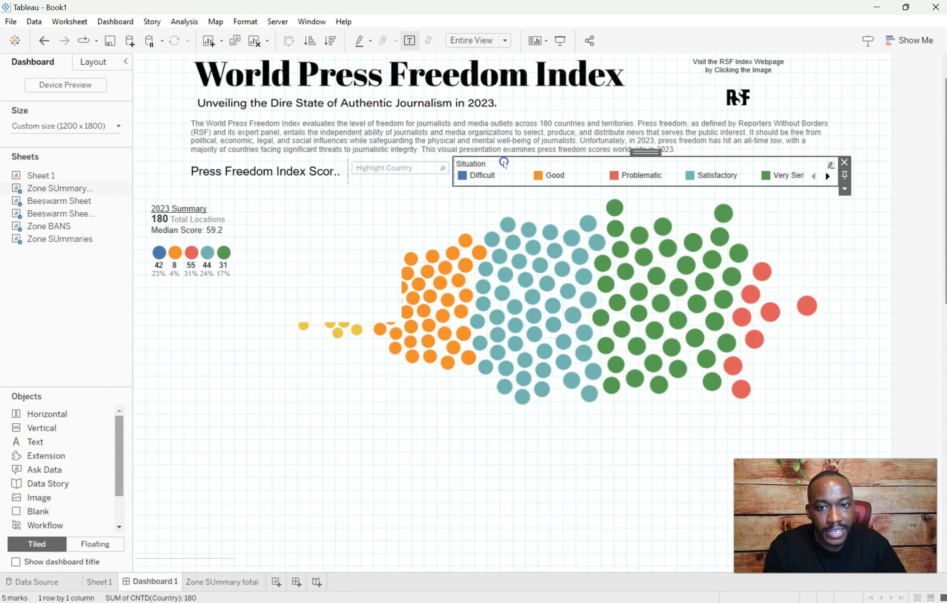
pyautogui.click(845, 162)
# - Narrow the floating 2023 Summary sheet so it fits beside the small end of the beeswarm
pyautogui.click(247, 209)
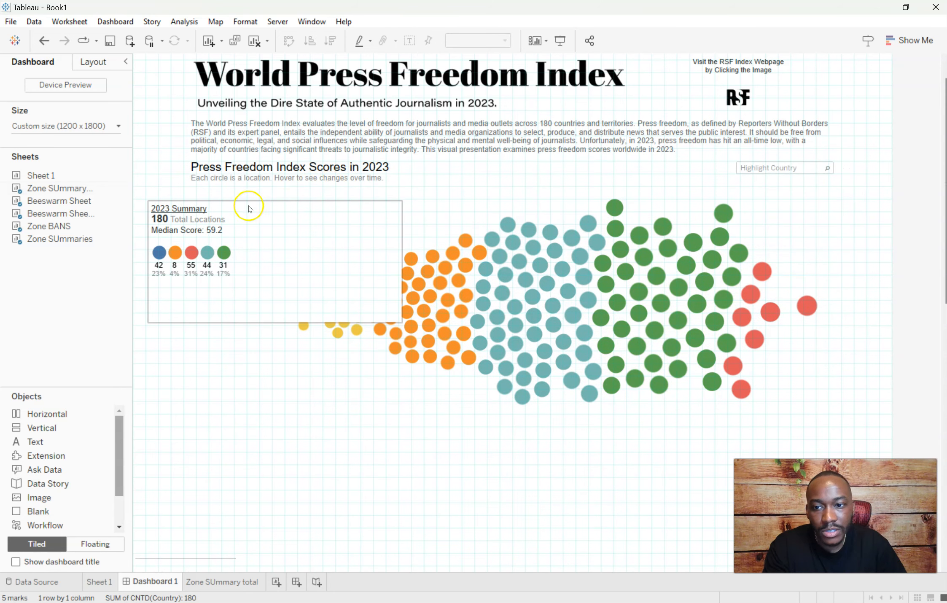
pyautogui.click(409, 246)
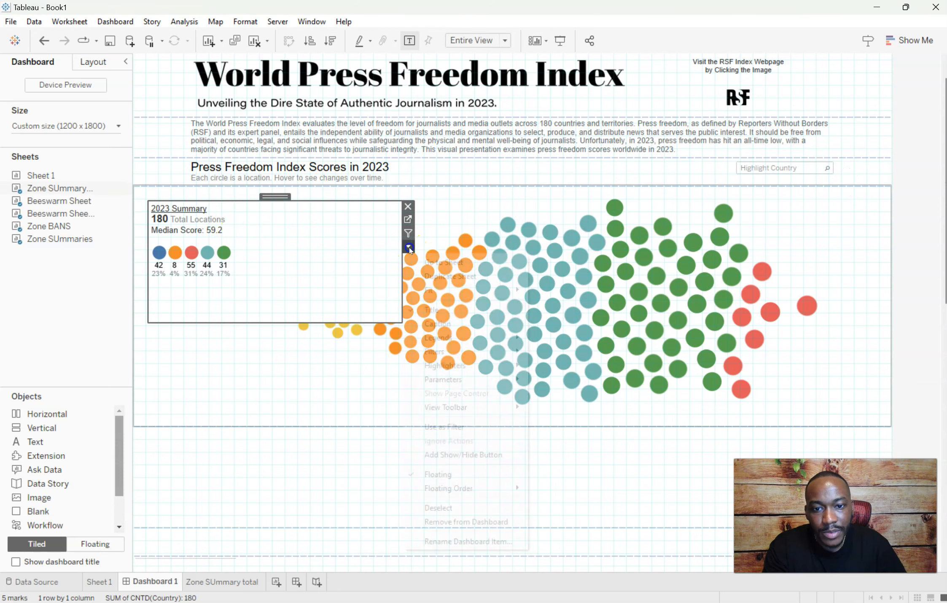
pyautogui.press('Escape')
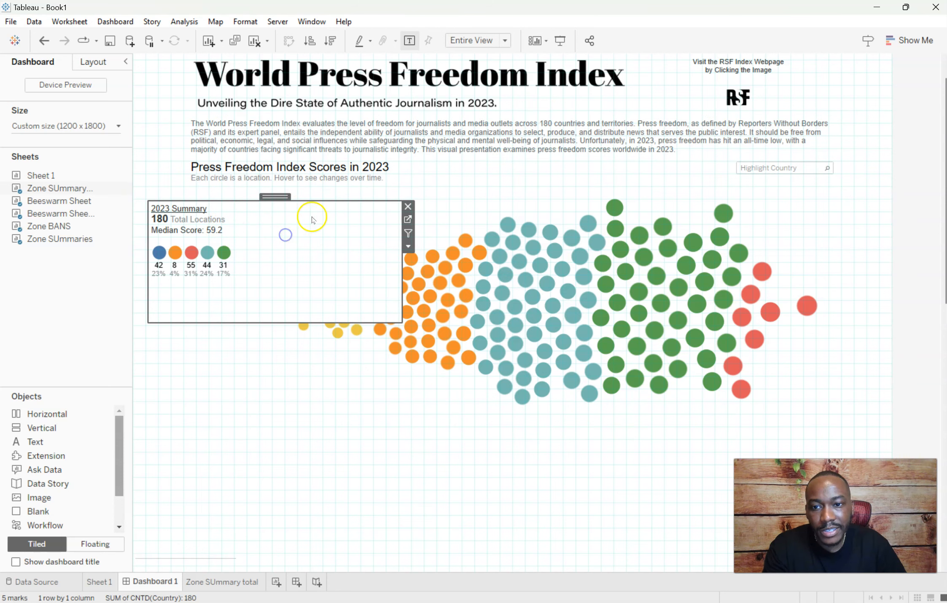
pyautogui.moveTo(402, 257); pyautogui.dragTo(254, 253)
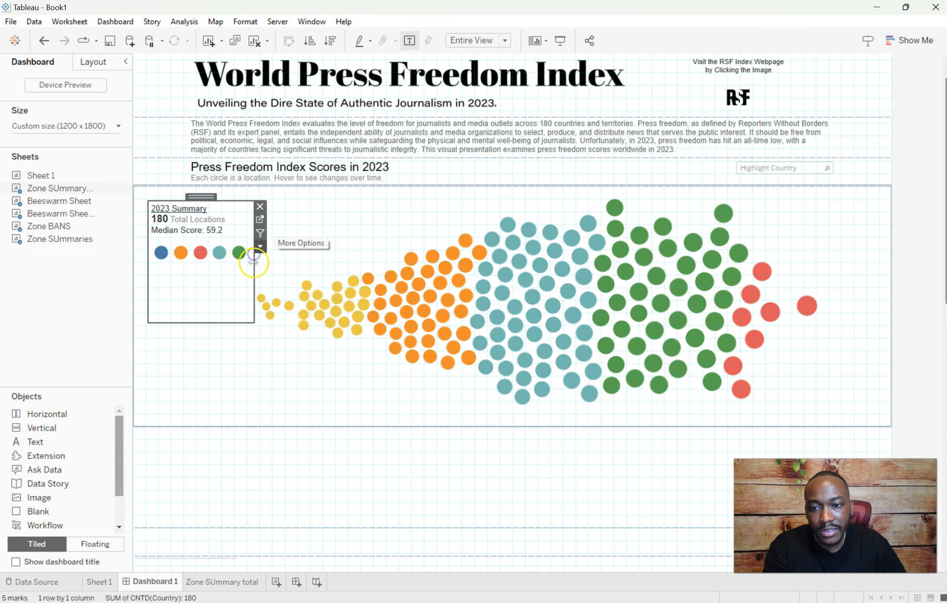
# - Shorten the floating 2023 Summary sheet to a height of 138 and position it at x 85, y 274
pyautogui.moveTo(207, 323); pyautogui.dragTo(211, 289)
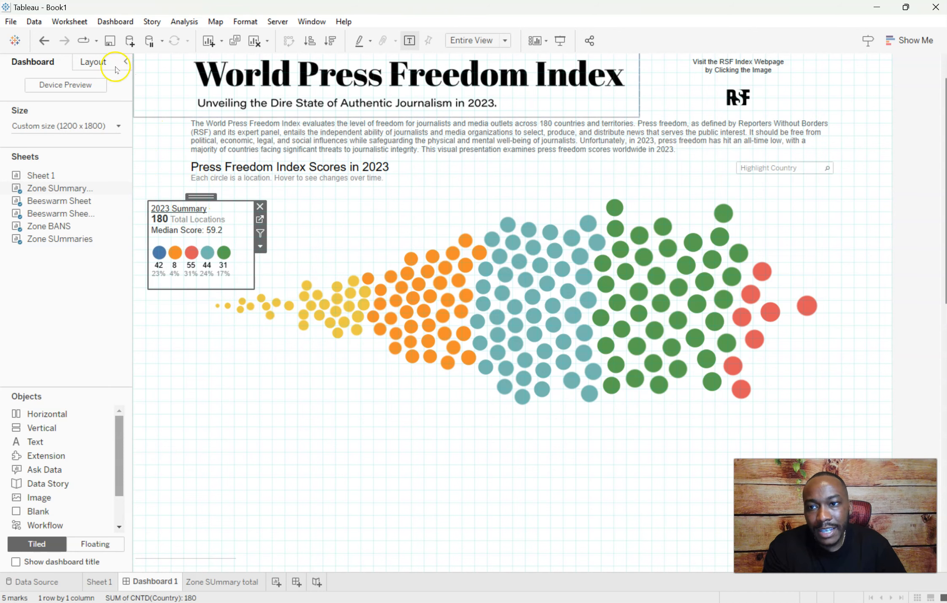
pyautogui.click(91, 60)
pyautogui.click(191, 221)
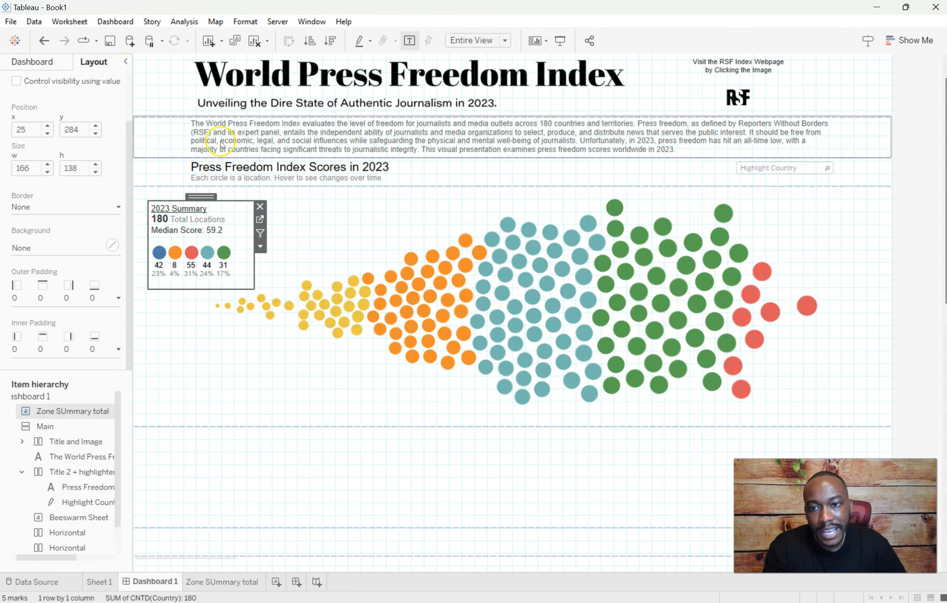
pyautogui.click(28, 129)
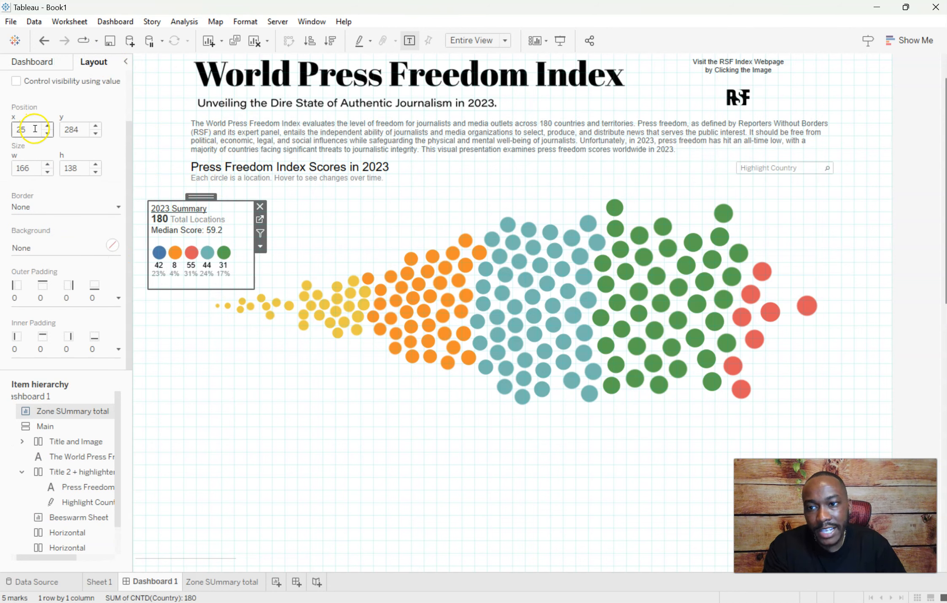
pyautogui.write('85')
pyautogui.press('Tab')
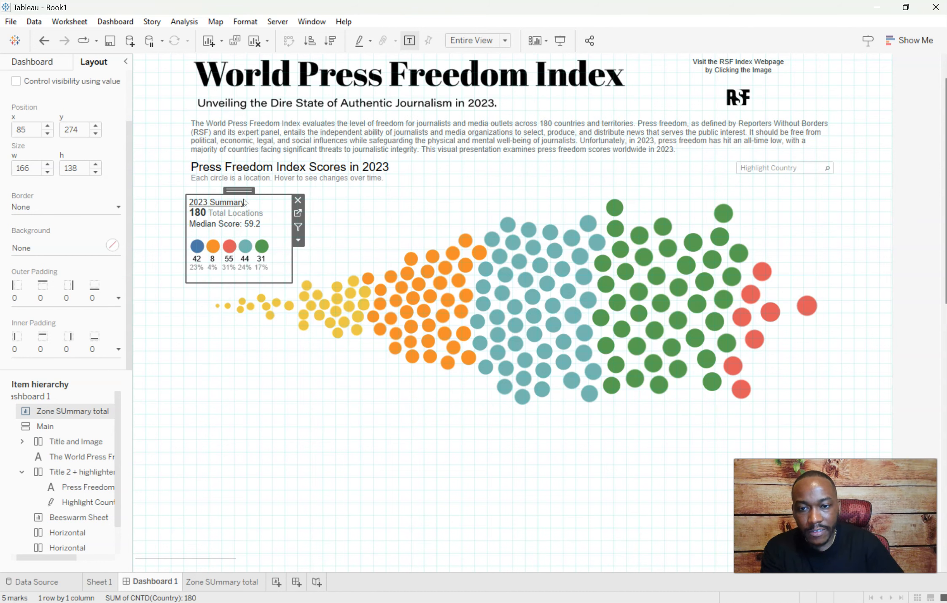
pyautogui.click(901, 272)
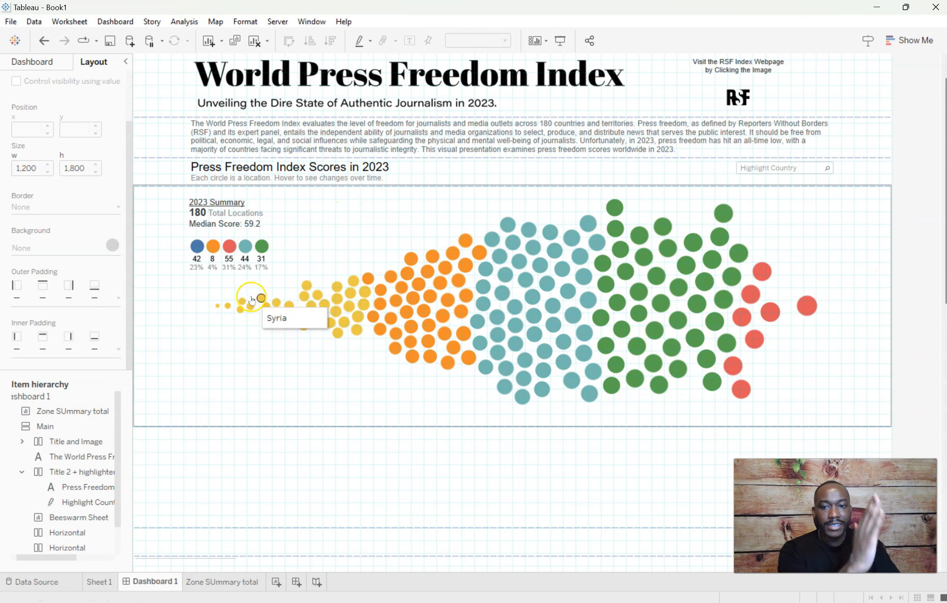
# - Unlink the Beeswarm Sheet's inner padding sides and set its left inner padding to 120
pyautogui.click(350, 224)
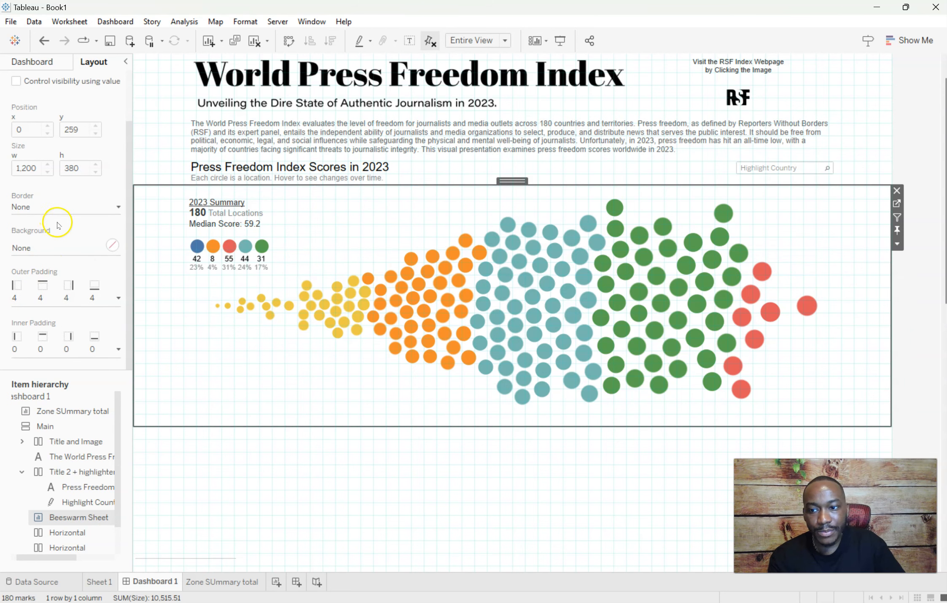
pyautogui.click(118, 348)
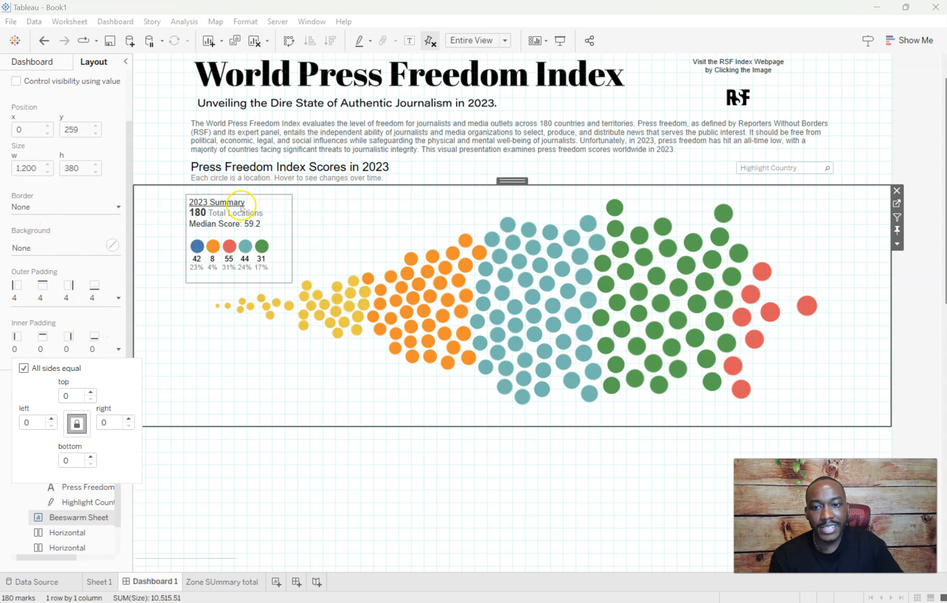
pyautogui.click(23, 368)
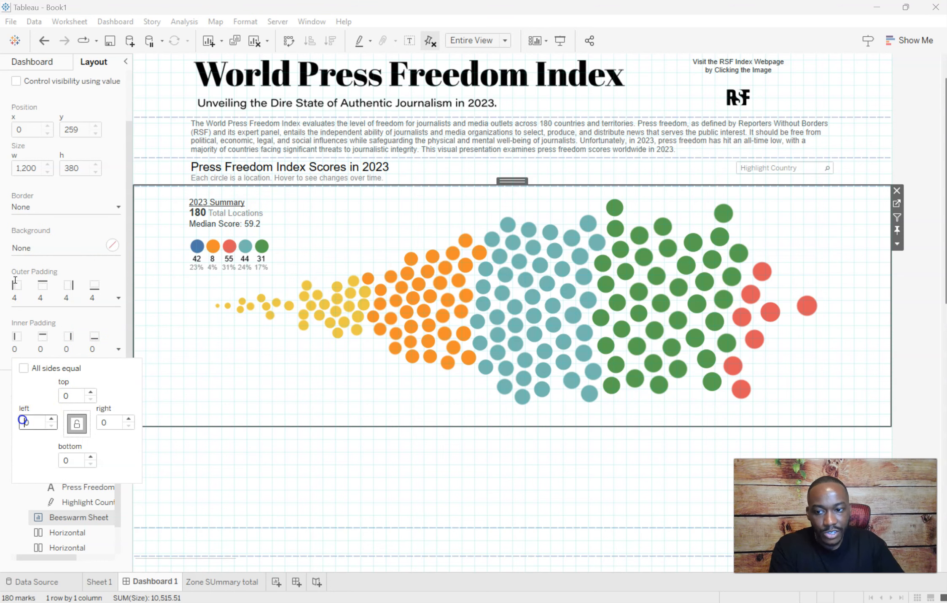
pyautogui.write('100')
pyautogui.press('Return')
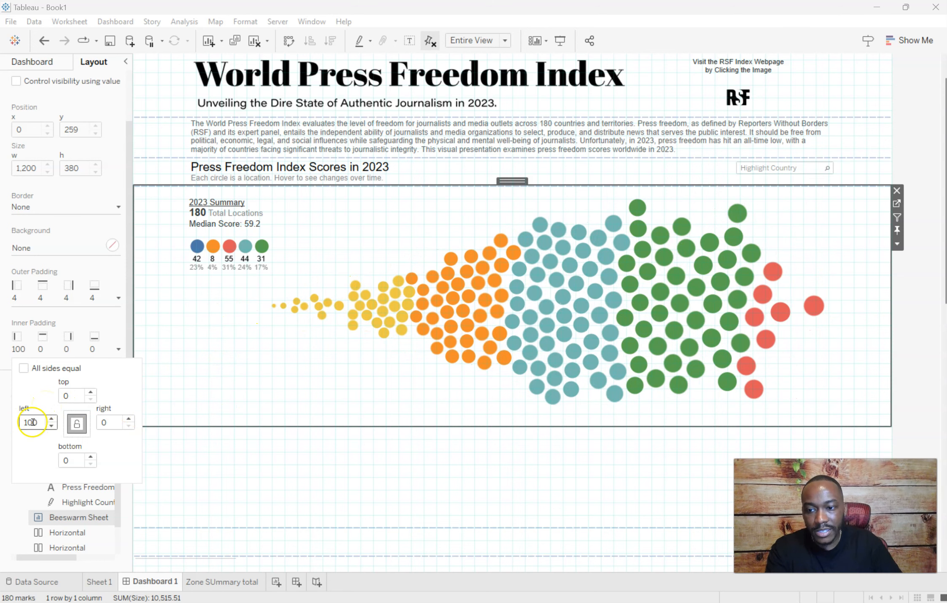
pyautogui.write('1')
pyautogui.press('Return')
pyautogui.press('BackSpace')
pyautogui.write('2')
pyautogui.press('Return')
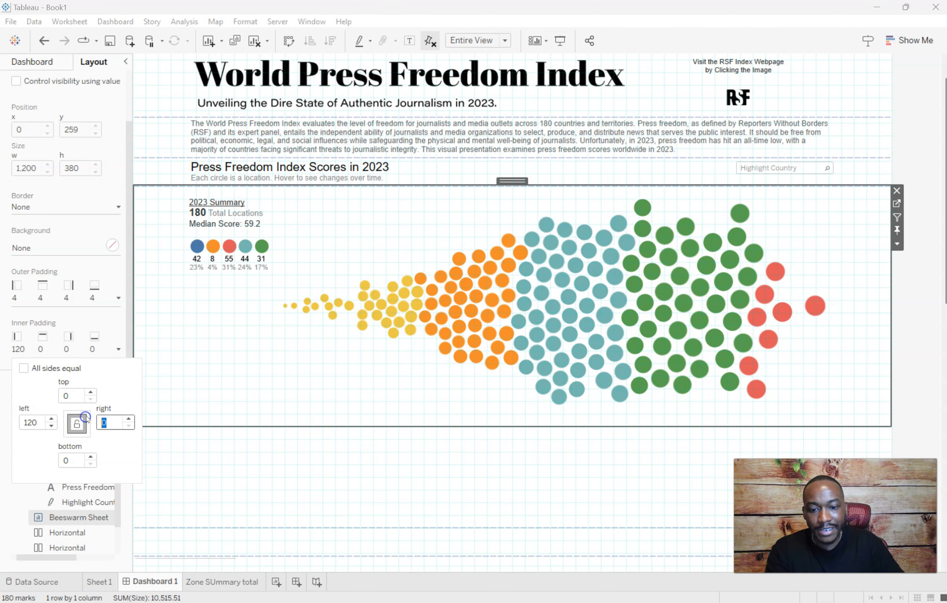
# - Try right inner paddings of 85 and 50 on the Beeswarm Sheet and return the value to 0
pyautogui.write('85')
pyautogui.press('Tab')
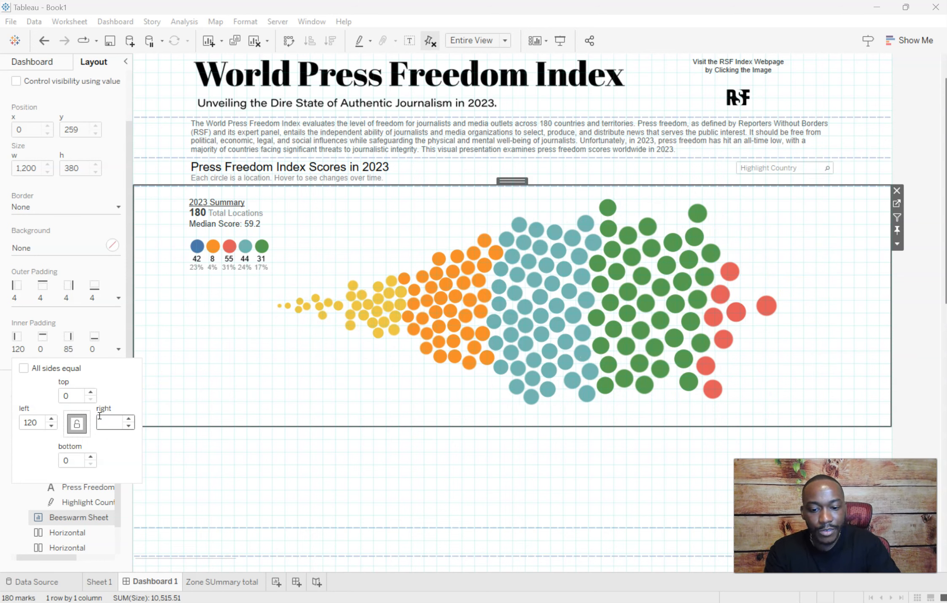
pyautogui.write('50')
pyautogui.click(400, 407)
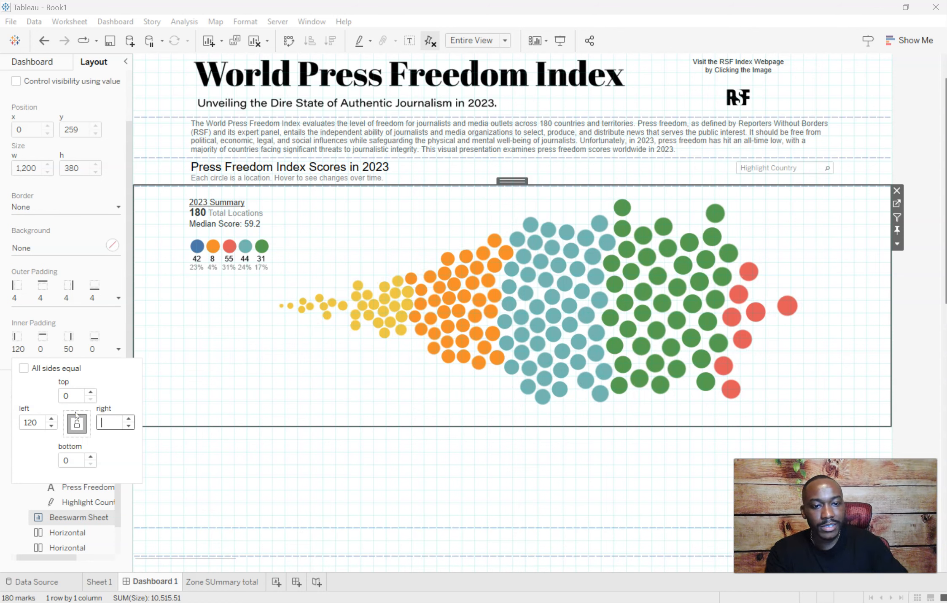
pyautogui.click(110, 422)
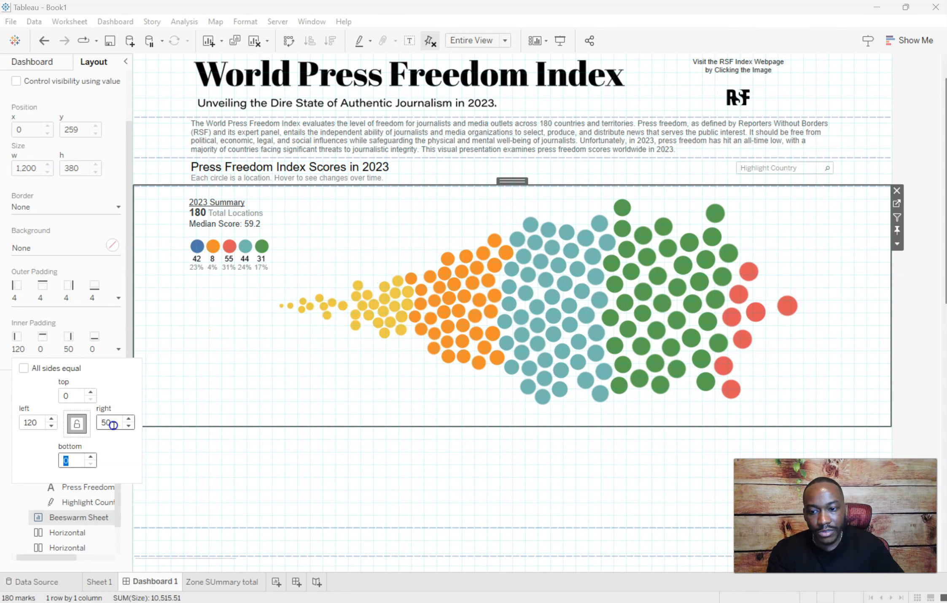
pyautogui.press('Tab')
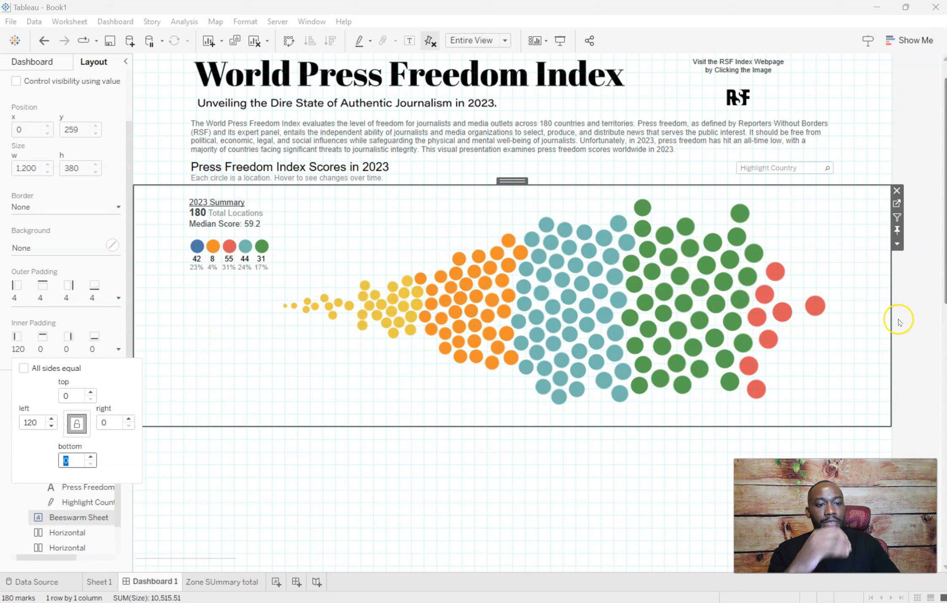
pyautogui.click(898, 319)
# - Switch to the finished Press Freedom Index workbook and examine how the legend, summary and beeswarm chart are laid out
pyautogui.click(847, 286)
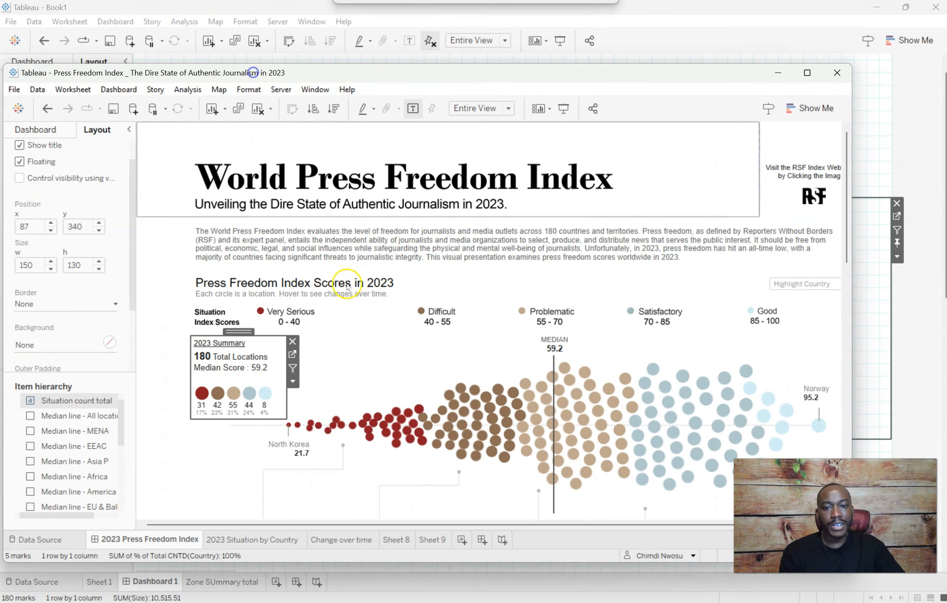
pyautogui.click(807, 73)
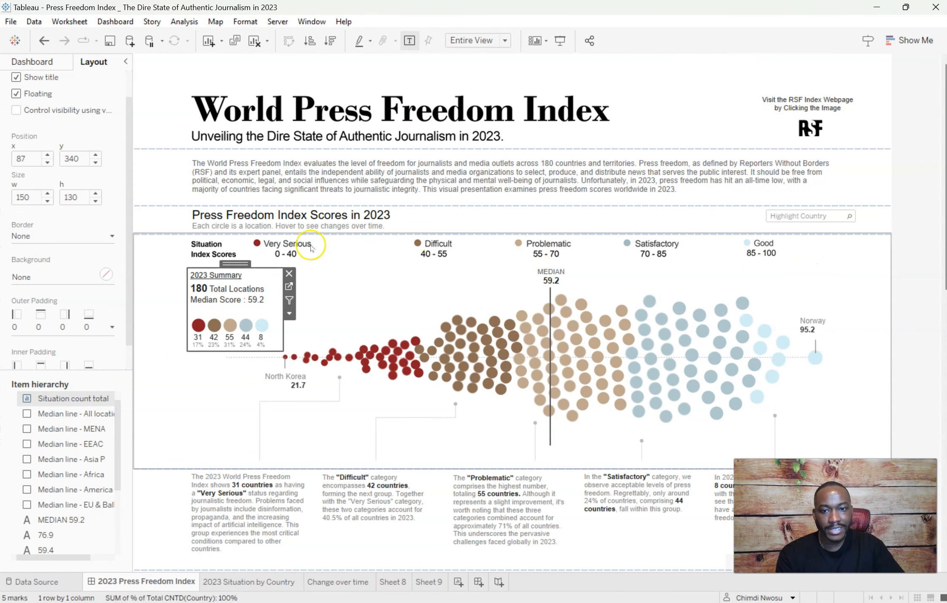
pyautogui.click(619, 253)
pyautogui.moveTo(616, 384)
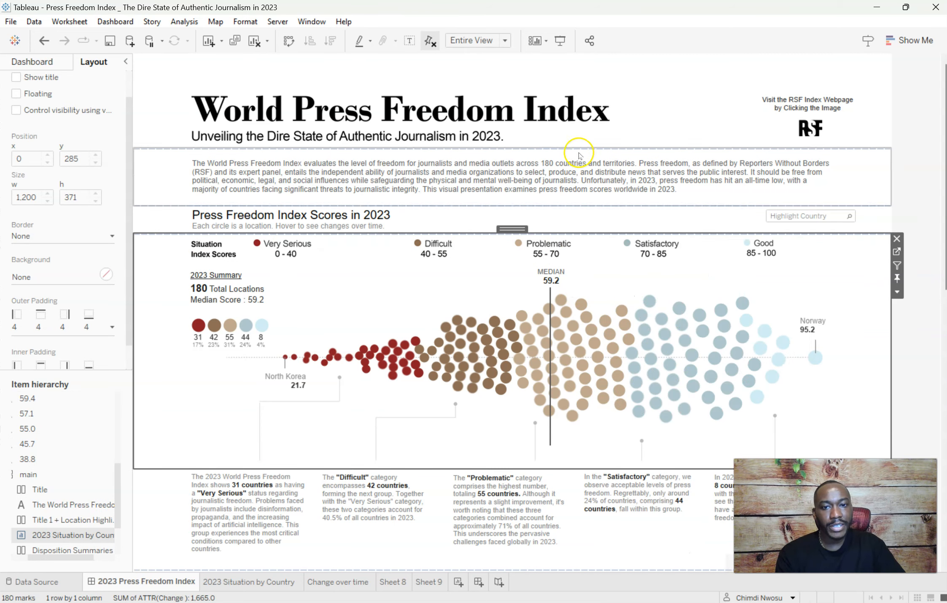
pyautogui.moveTo(472, 10); pyautogui.dragTo(946, 134)
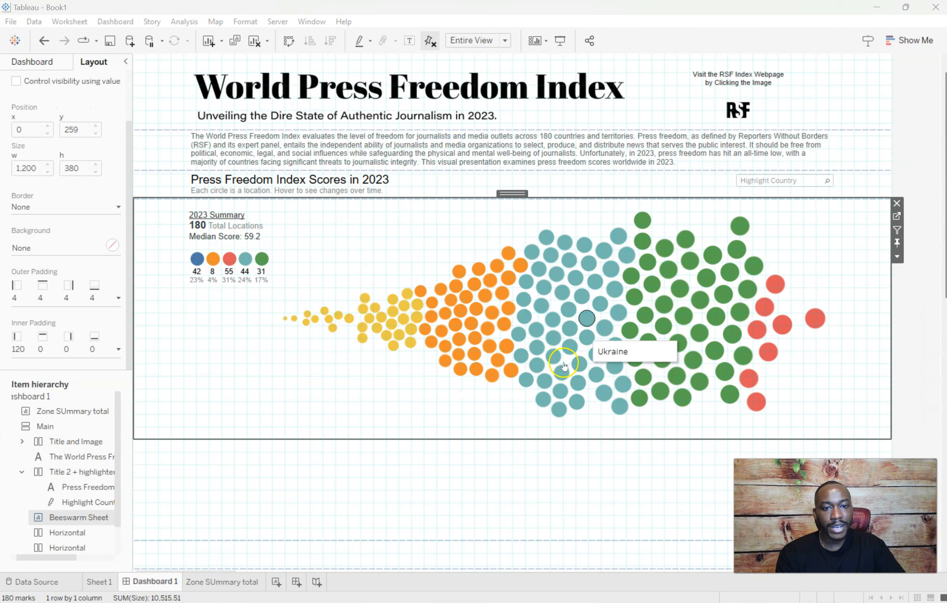
# - Set the Beeswarm Sheet's top inner padding to 50 to leave room above the chart
pyautogui.click(119, 349)
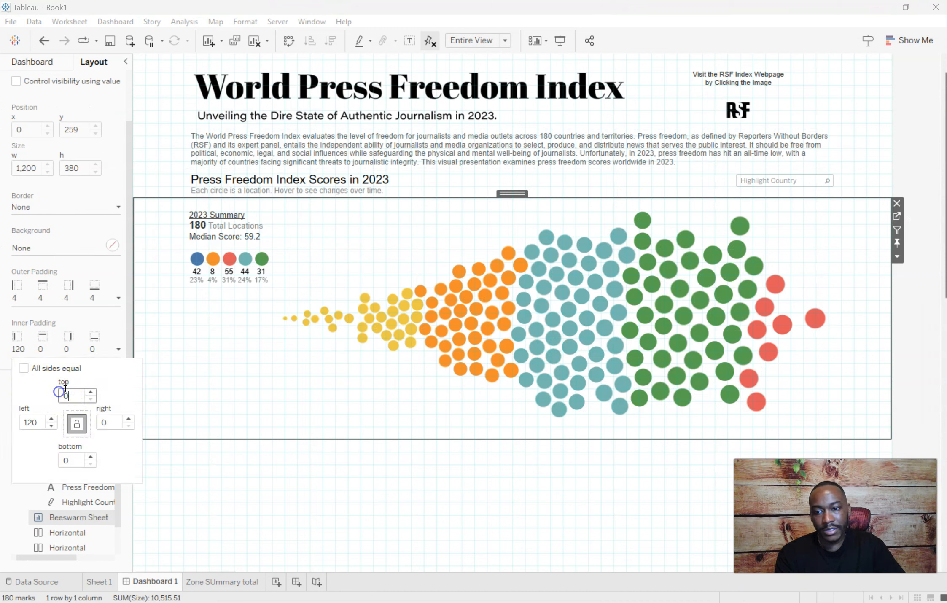
pyautogui.write('3')
pyautogui.press('Return')
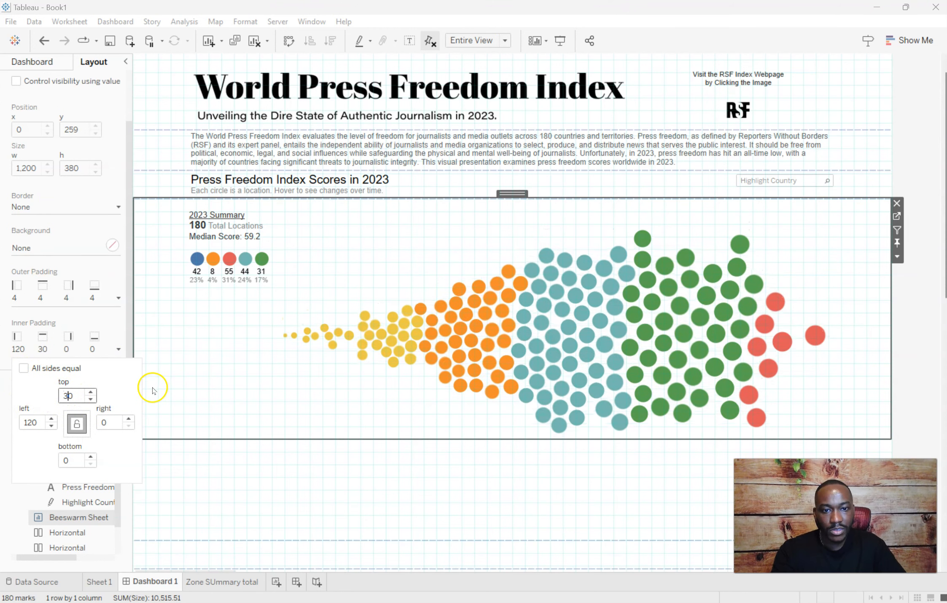
pyautogui.press('BackSpace')
pyautogui.write('4')
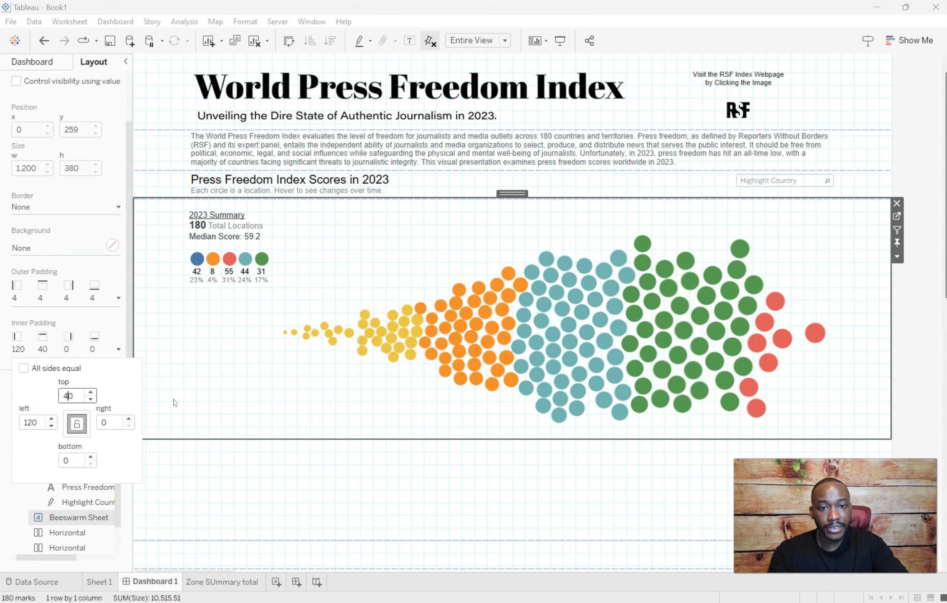
pyautogui.press('BackSpace')
pyautogui.write('5')
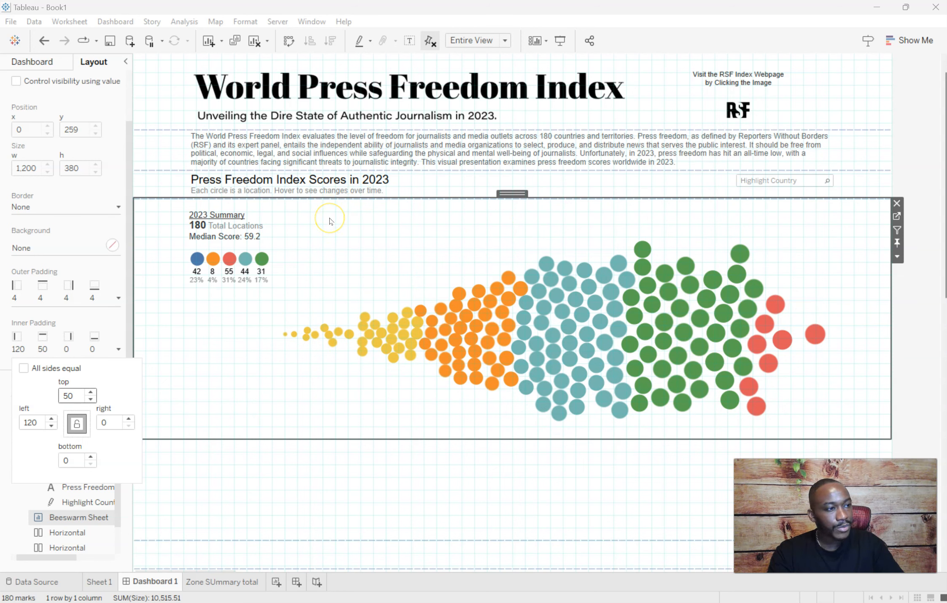
# - Nudge the floating 2023 Summary sheet down to y 321, keeping x at 85
pyautogui.click(267, 221)
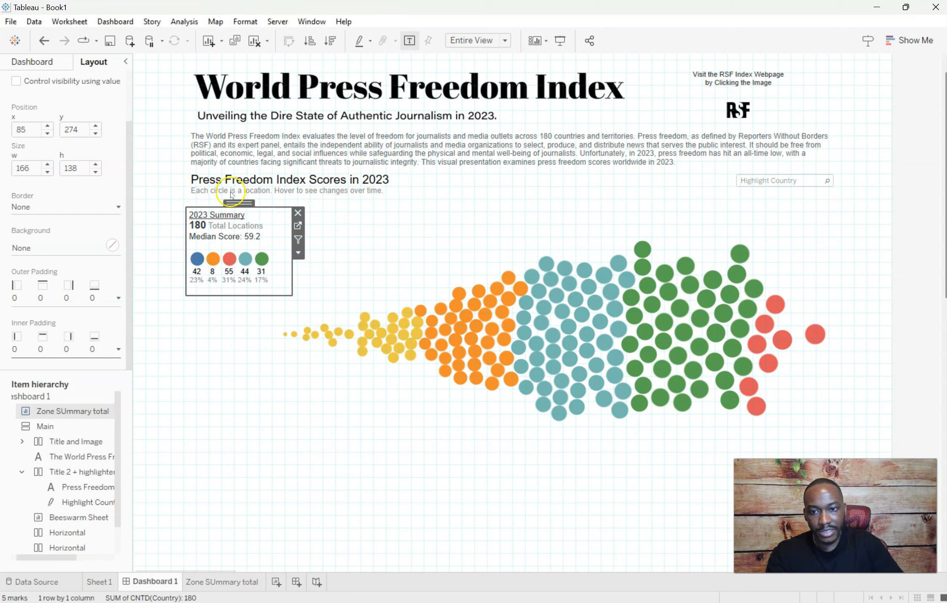
pyautogui.press('Down')
pyautogui.press('Down')
pyautogui.press('Down')
pyautogui.press('Down')
pyautogui.press('Down')
pyautogui.press('Down')
pyautogui.press('Down')
pyautogui.press('Down')
pyautogui.press('Down')
pyautogui.press('Down')
pyautogui.press('Down')
pyautogui.press('Down')
pyautogui.press('Down')
pyautogui.press('Down')
pyautogui.press('Down')
pyautogui.press('Down')
pyautogui.press('Down')
pyautogui.press('Down')
pyautogui.press('Down')
pyautogui.press('Down')
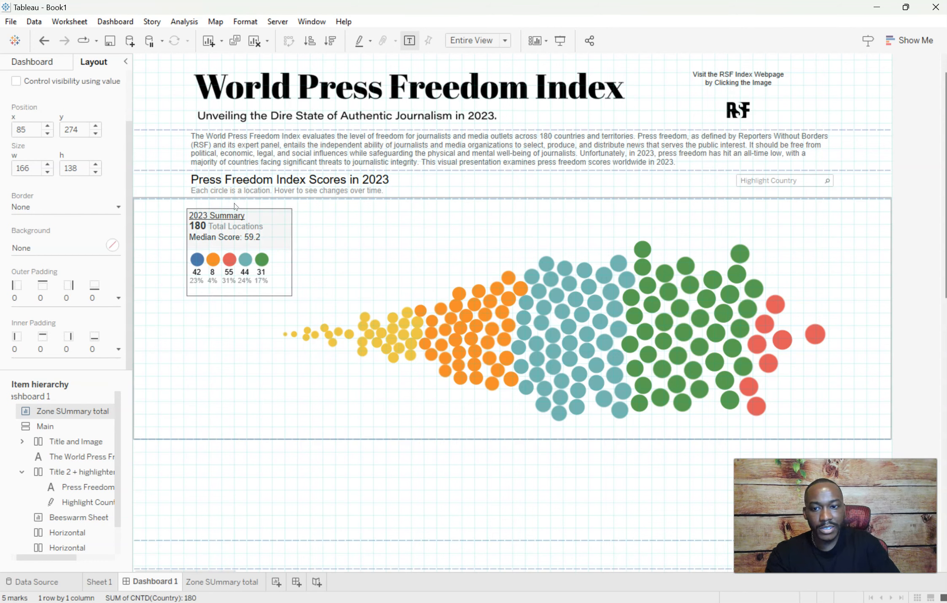
pyautogui.press('Down')
pyautogui.press('Down')
pyautogui.press('Down')
pyautogui.press('Down')
pyautogui.press('Down')
pyautogui.press('Down')
pyautogui.press('Down')
pyautogui.press('Down')
pyautogui.press('Down')
pyautogui.press('Down')
pyautogui.press('Down')
pyautogui.press('Down')
pyautogui.press('Down')
pyautogui.press('Down')
pyautogui.press('Down')
pyautogui.press('Down')
pyautogui.press('Down')
pyautogui.press('Down')
pyautogui.press('Down')
pyautogui.press('Down')
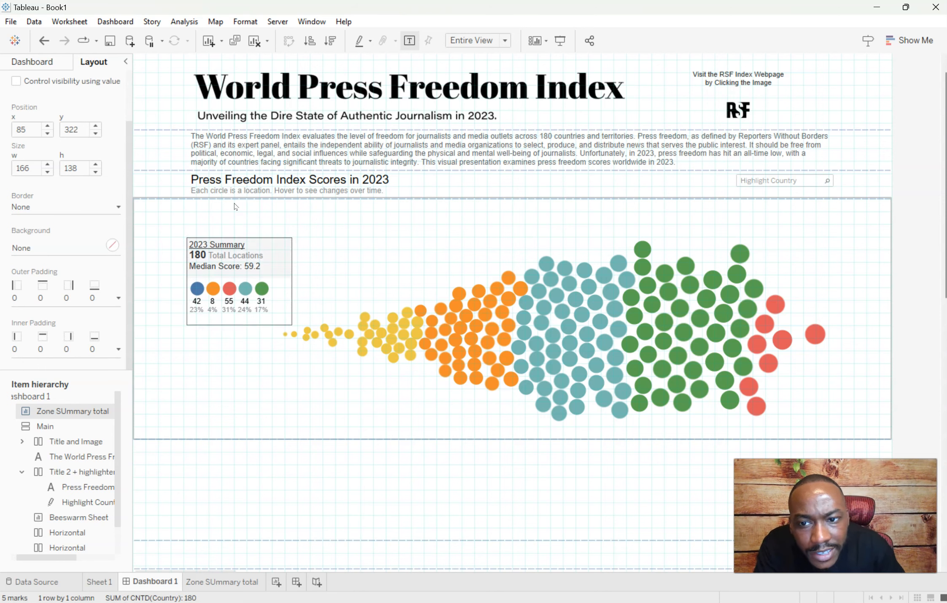
pyautogui.press('Up')
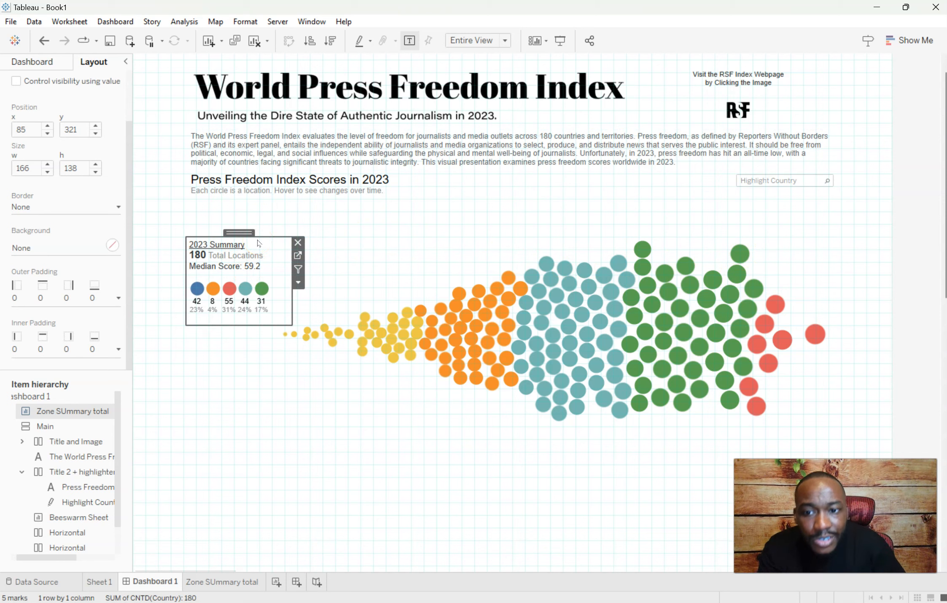
pyautogui.click(237, 401)
pyautogui.click(228, 250)
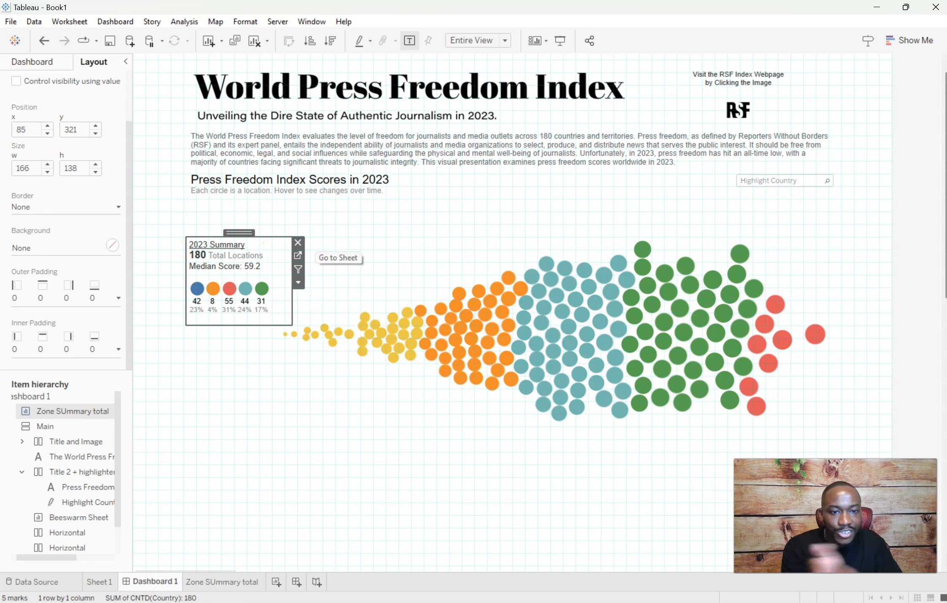
pyautogui.click(915, 274)
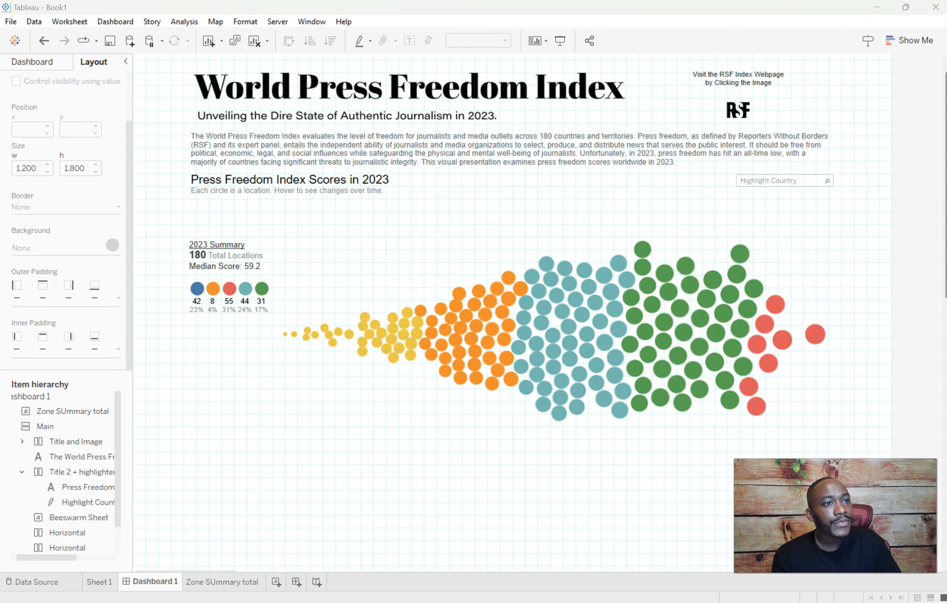
# - Check the beeswarm chart's inner padding settings in the finished Press Freedom Index workbook
pyautogui.moveTo(946, 99); pyautogui.dragTo(229, 50)
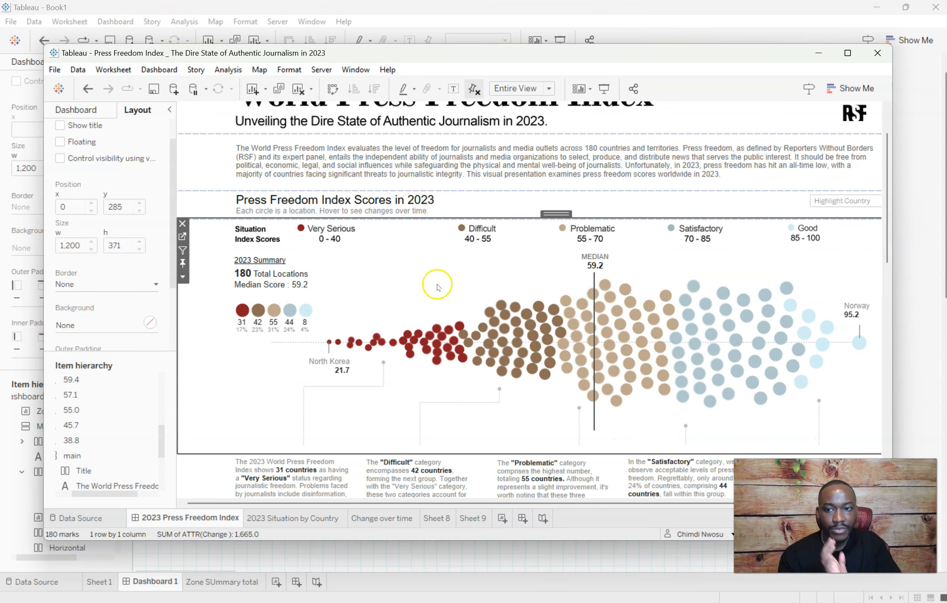
pyautogui.scroll(-3, 127, 257)
pyautogui.moveTo(290, 300)
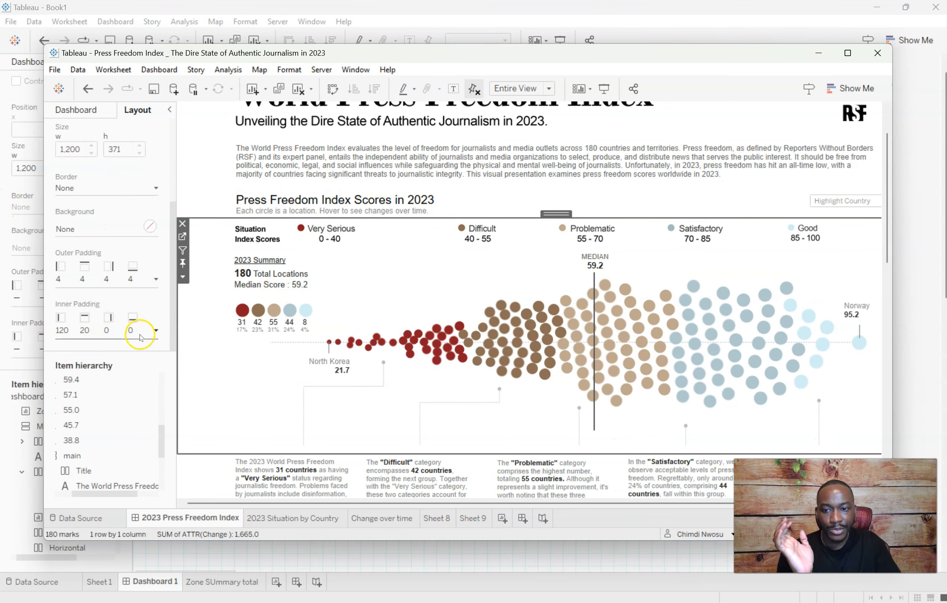
pyautogui.click(155, 330)
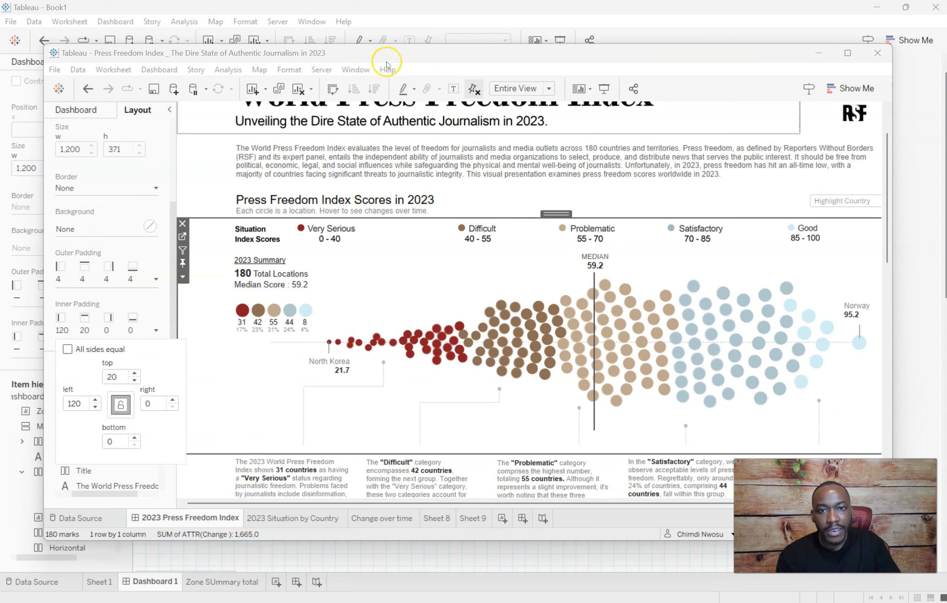
pyautogui.moveTo(371, 54); pyautogui.dragTo(946, 42)
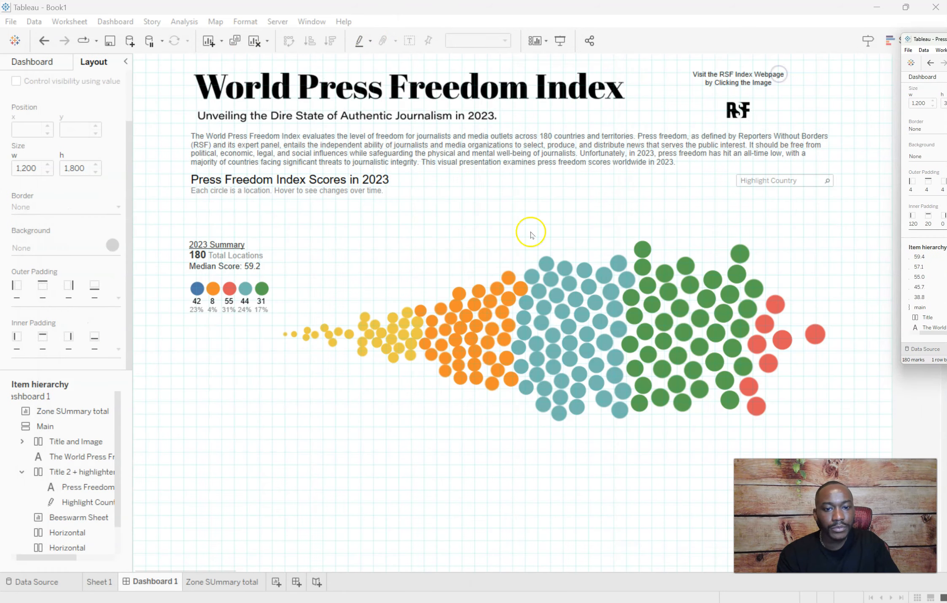
# - Set the Beeswarm Sheet's bottom inner padding to 30
pyautogui.click(395, 229)
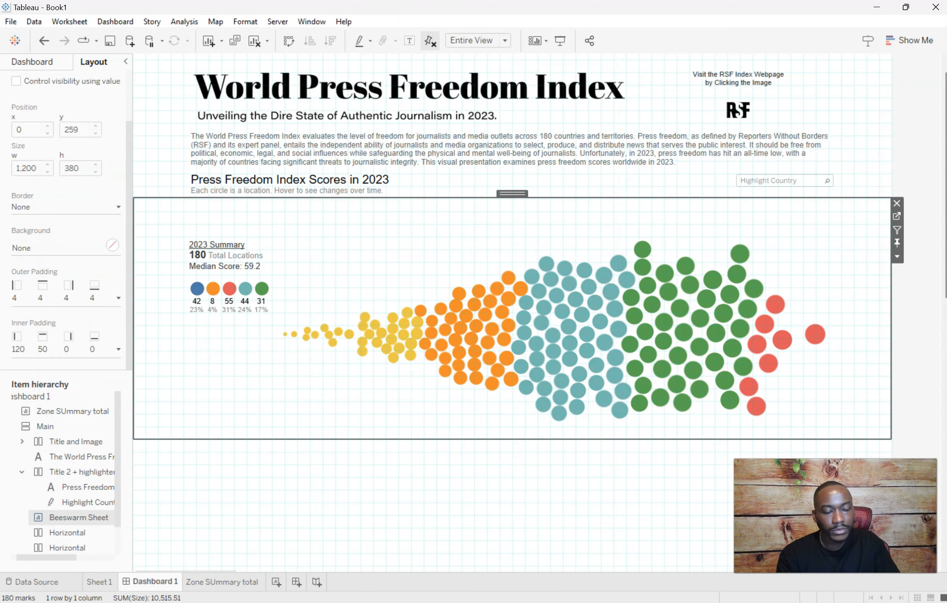
pyautogui.click(117, 349)
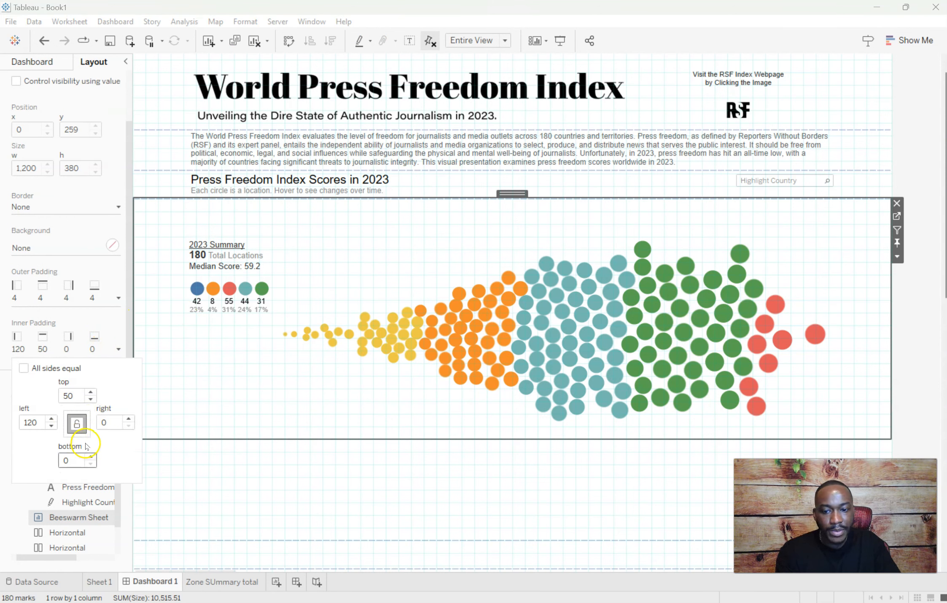
pyautogui.write('3')
pyautogui.press('Return')
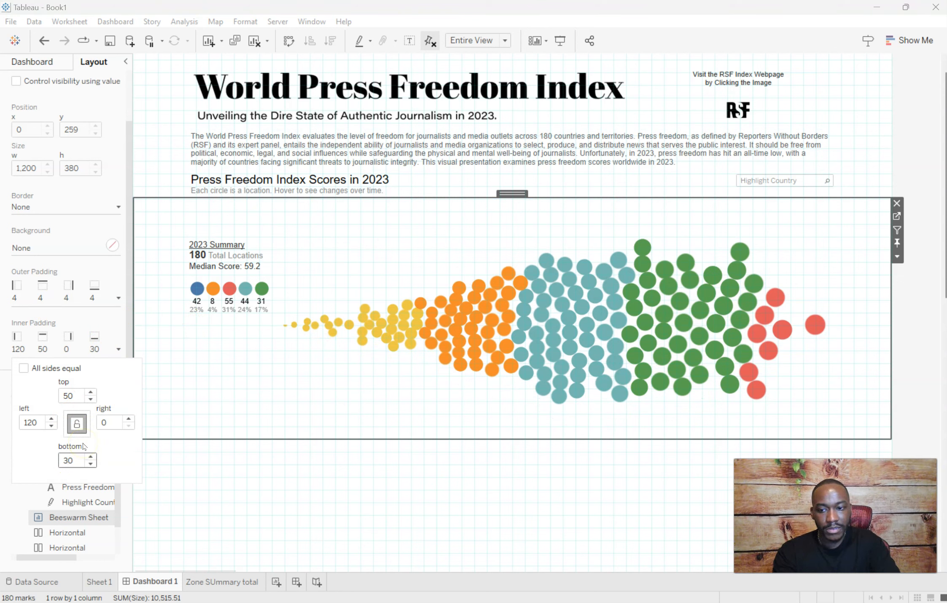
# - Try a bottom inner padding of 40 on the Beeswarm Sheet, then restore it to 30
pyautogui.write('4')
pyautogui.press('Return')
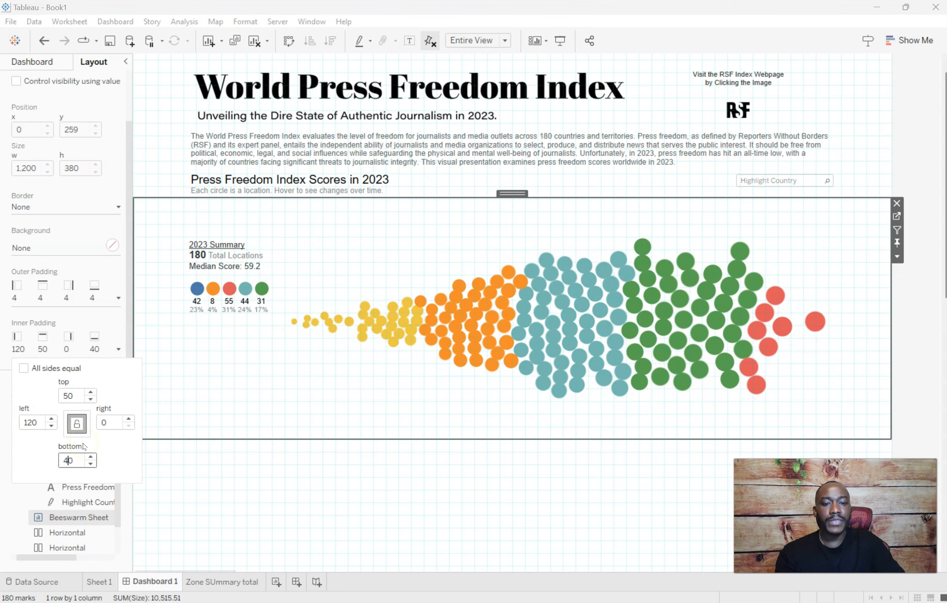
pyautogui.press('BackSpace')
pyautogui.write('3')
pyautogui.press('Return')
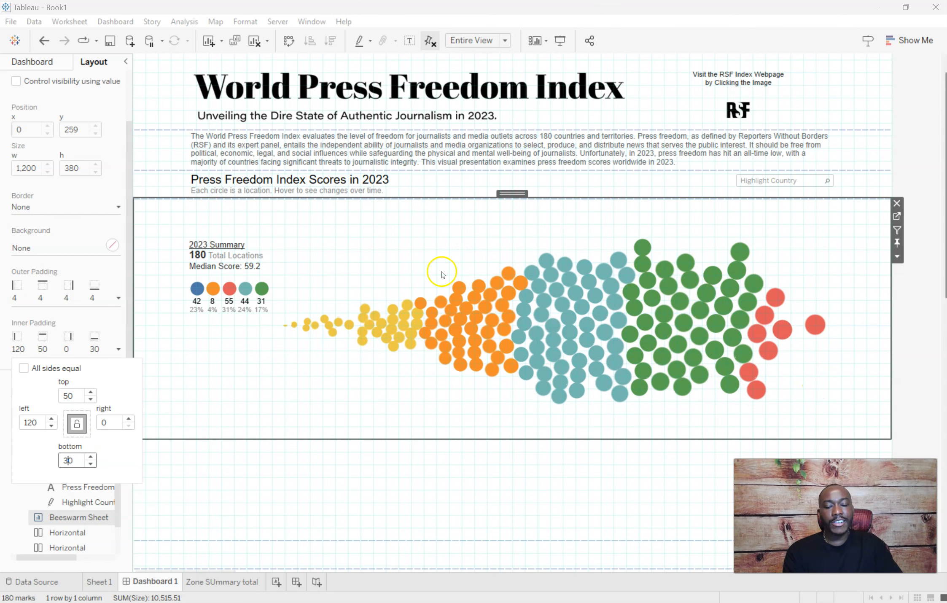
# - Reduce the circle size slightly on the Beeswarm Sheet and return to Dashboard 1
pyautogui.click(900, 217)
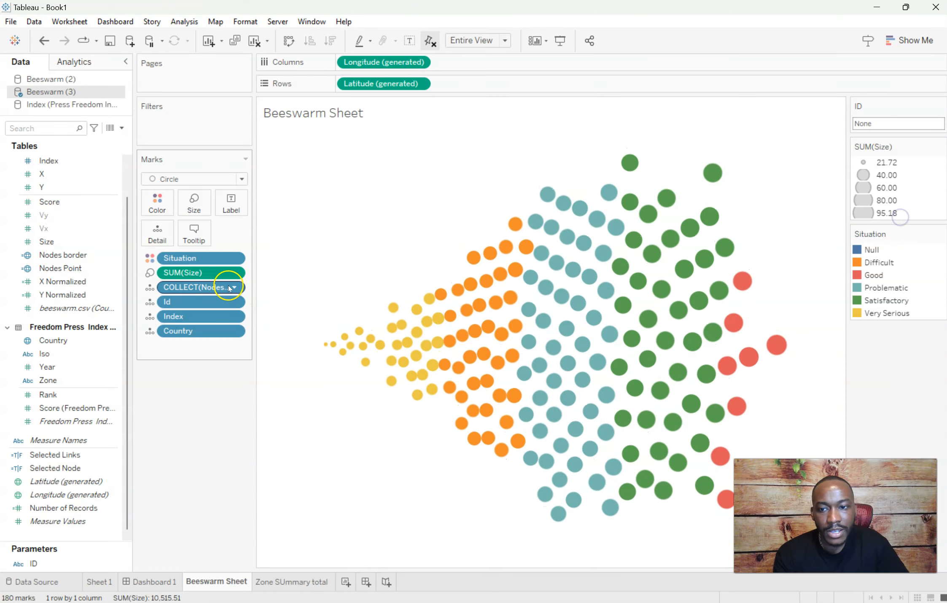
pyautogui.click(194, 204)
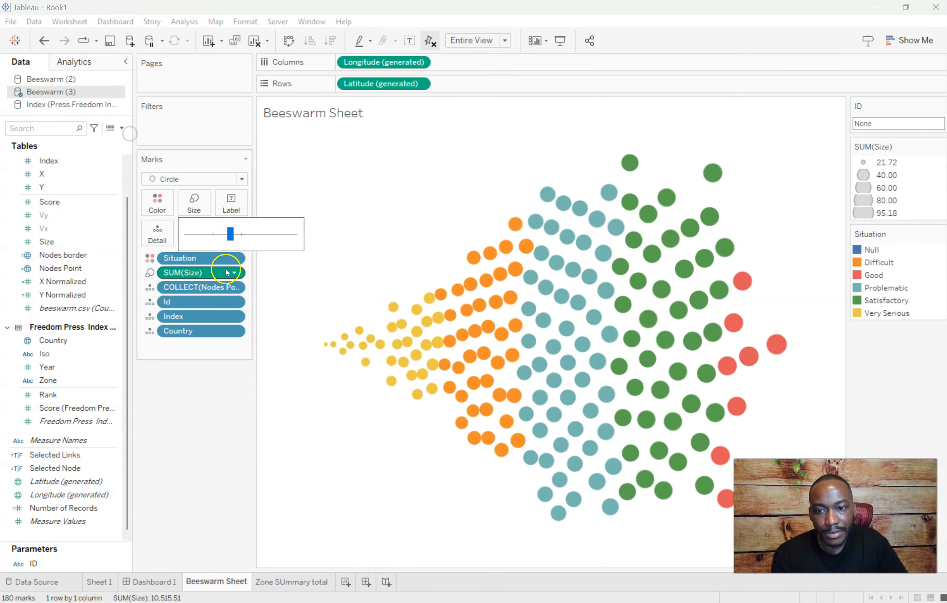
pyautogui.click(225, 234)
pyautogui.click(159, 575)
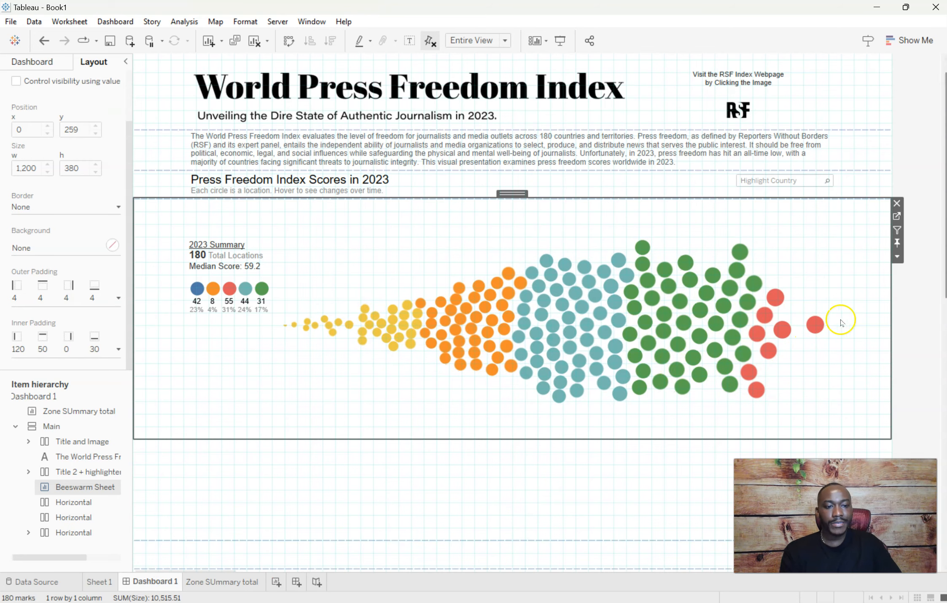
# - Remove the pane row divider from the Zone BANS sheet by setting it to None, and close the border formatting
pyautogui.click(912, 327)
pyautogui.moveTo(941, 265); pyautogui.dragTo(929, 464)
pyautogui.click(238, 220)
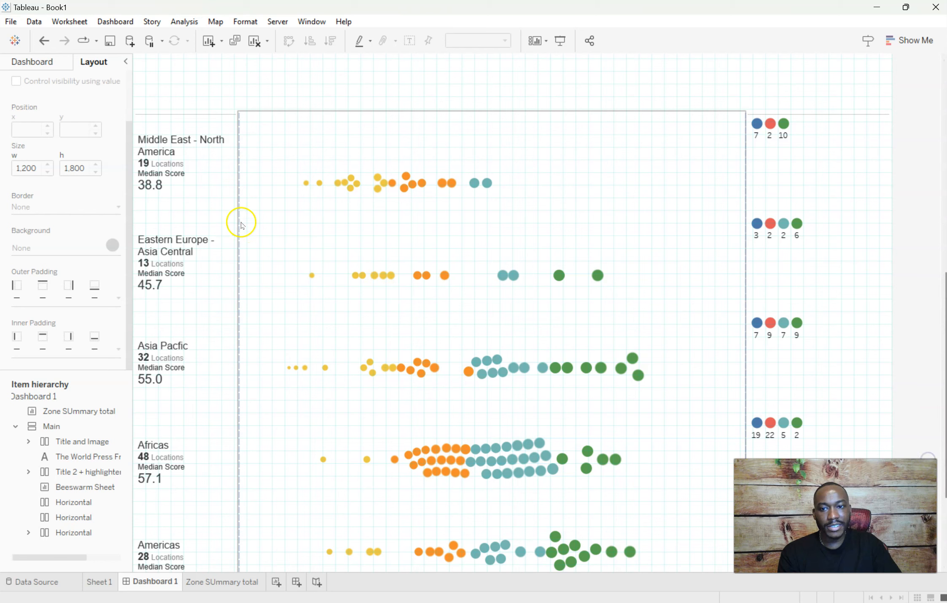
pyautogui.click(222, 129)
pyautogui.click(222, 129)
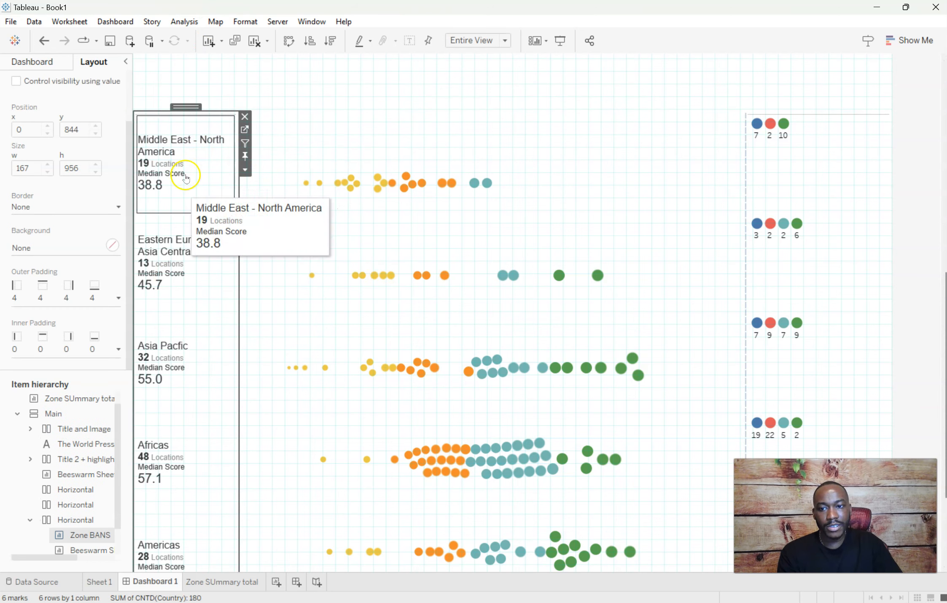
pyautogui.click(245, 22)
pyautogui.click(295, 125)
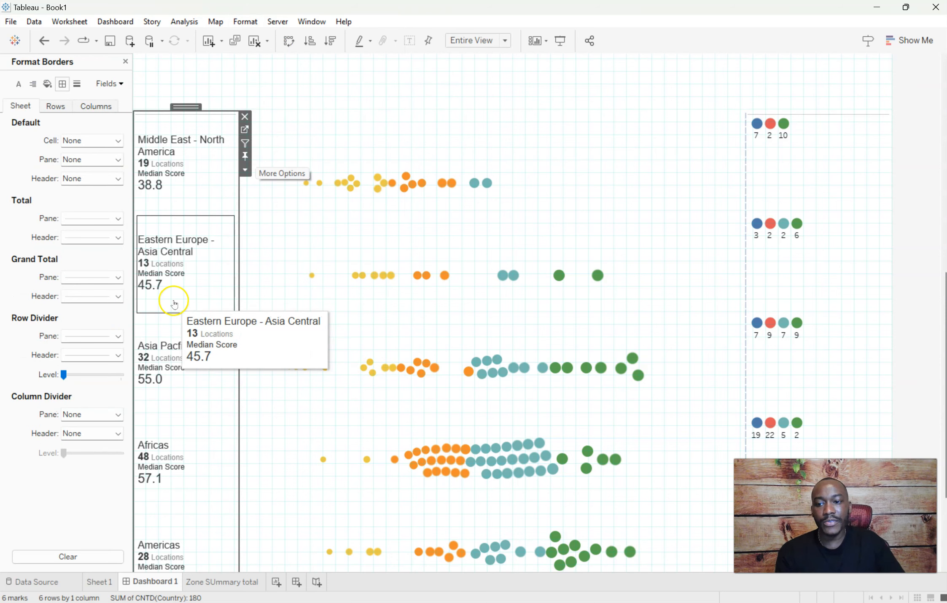
pyautogui.click(88, 340)
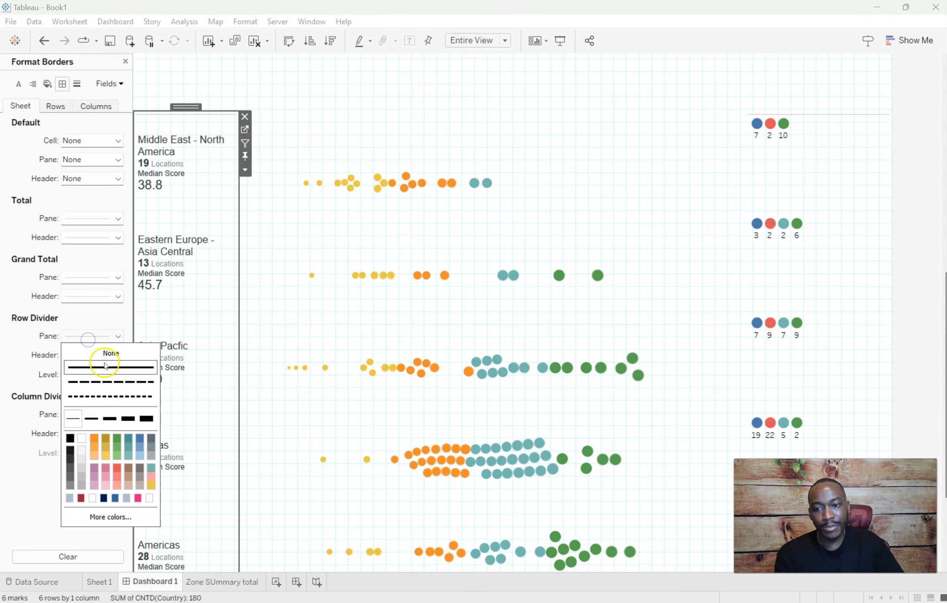
pyautogui.click(97, 353)
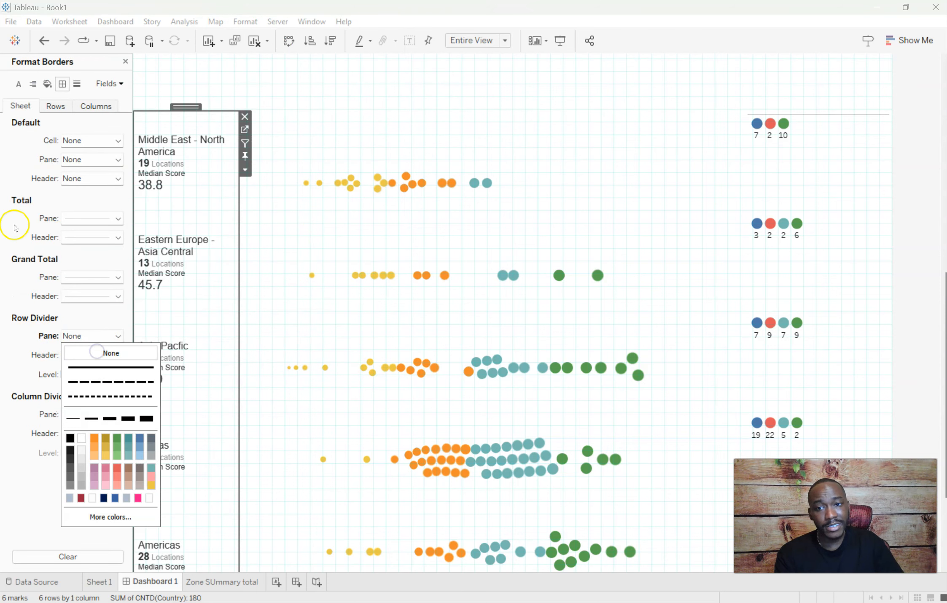
pyautogui.click(909, 224)
pyautogui.click(205, 131)
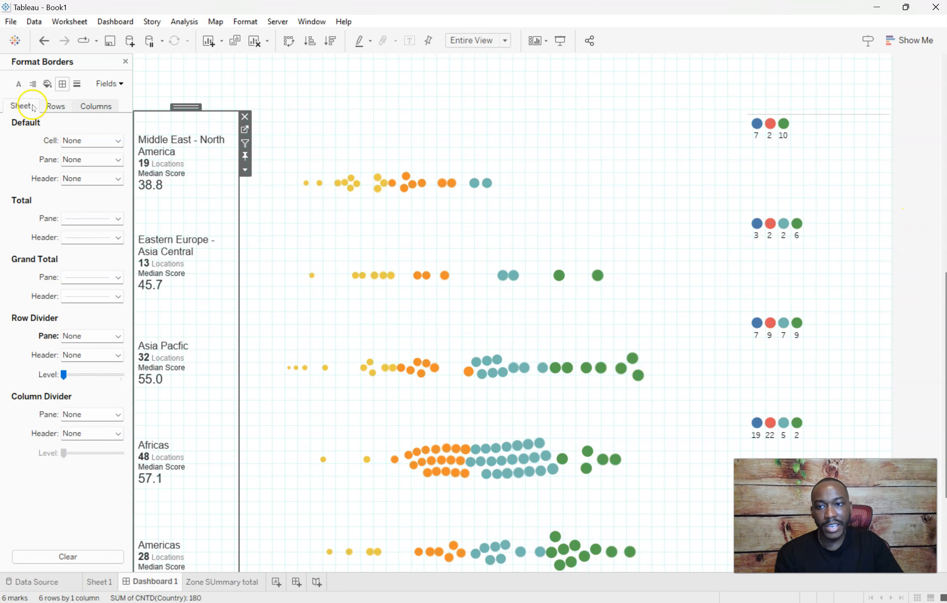
pyautogui.click(125, 61)
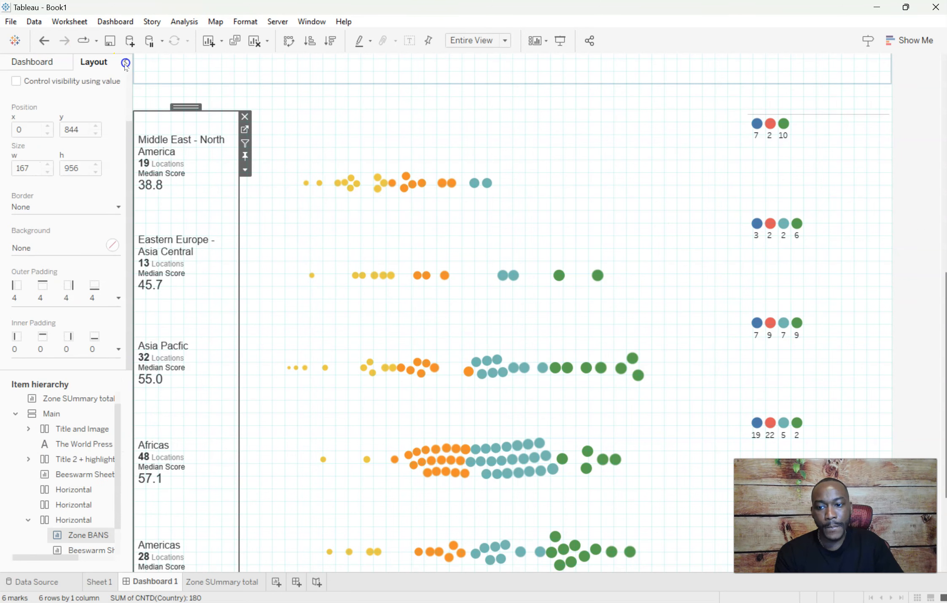
# - Rename the horizontal container holding the zone sheets as Bottom container
pyautogui.rightClick(75, 520)
pyautogui.click(107, 512)
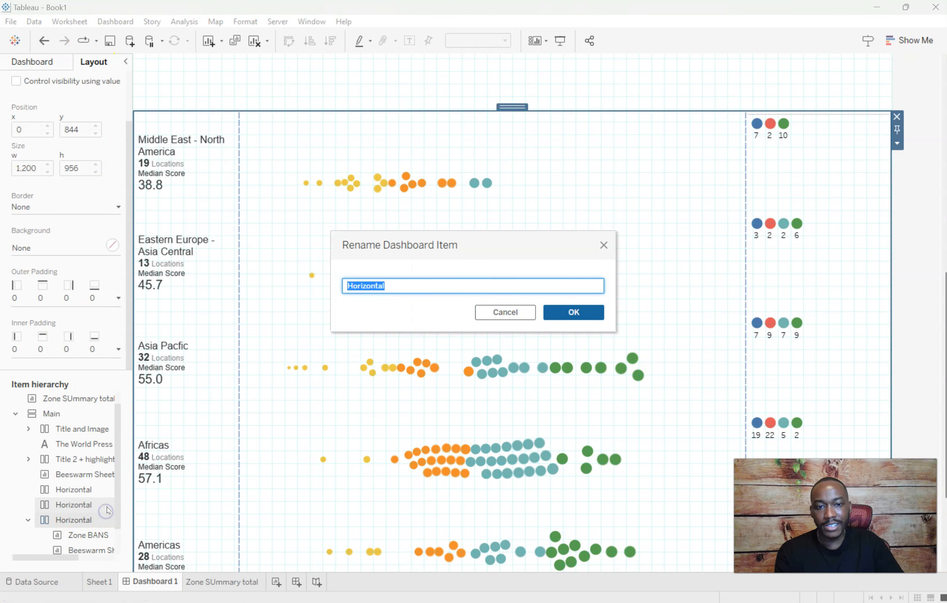
pyautogui.write('Bottom c')
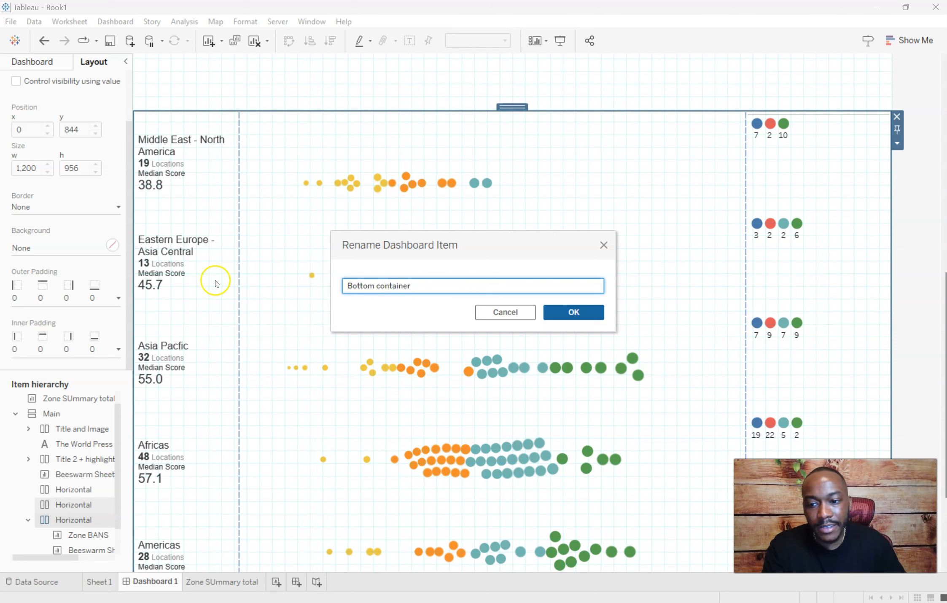
pyautogui.write('ontainer')
pyautogui.click(574, 312)
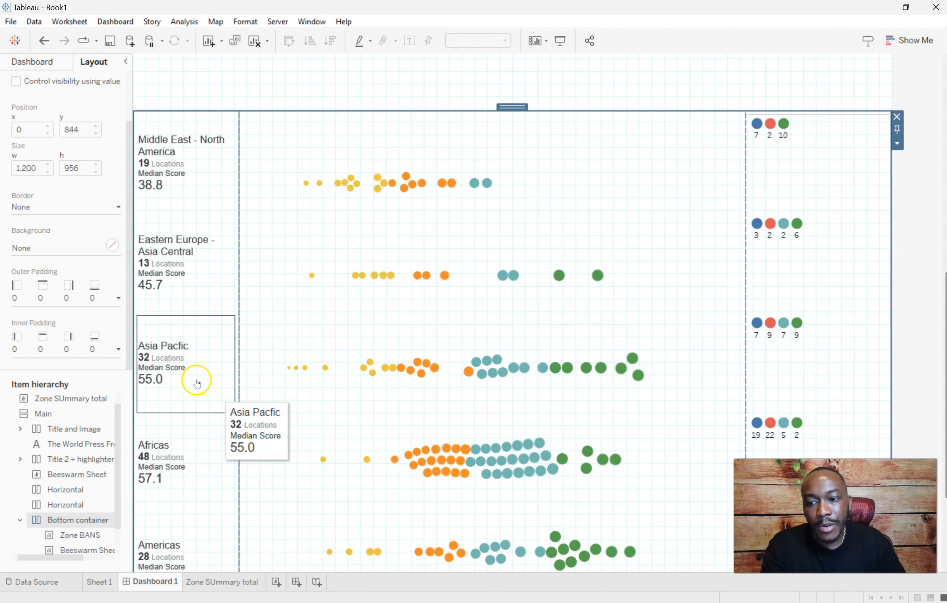
# - Set the Bottom container's left and right inner padding to 85 each, with unequal sides allowed
pyautogui.click(98, 347)
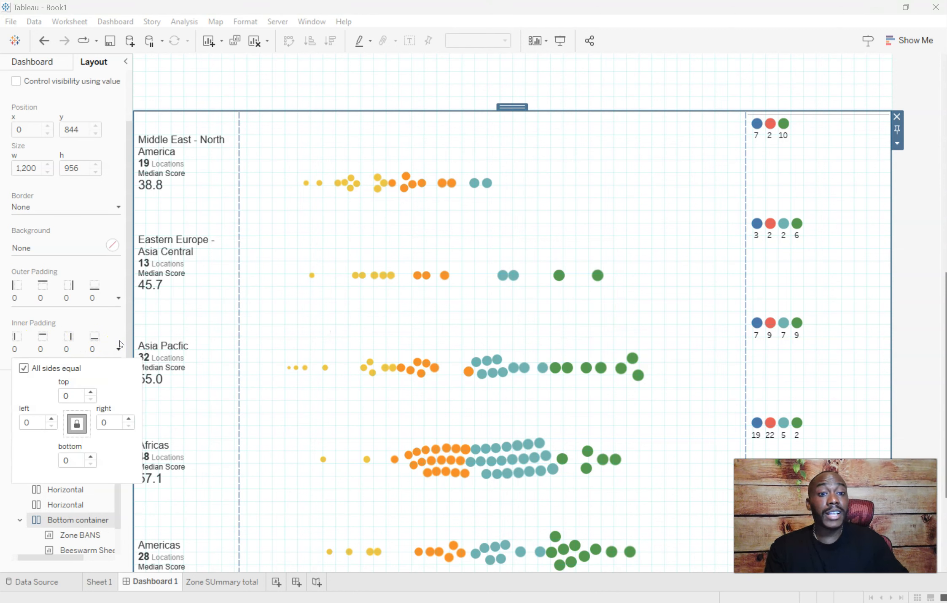
pyautogui.click(24, 368)
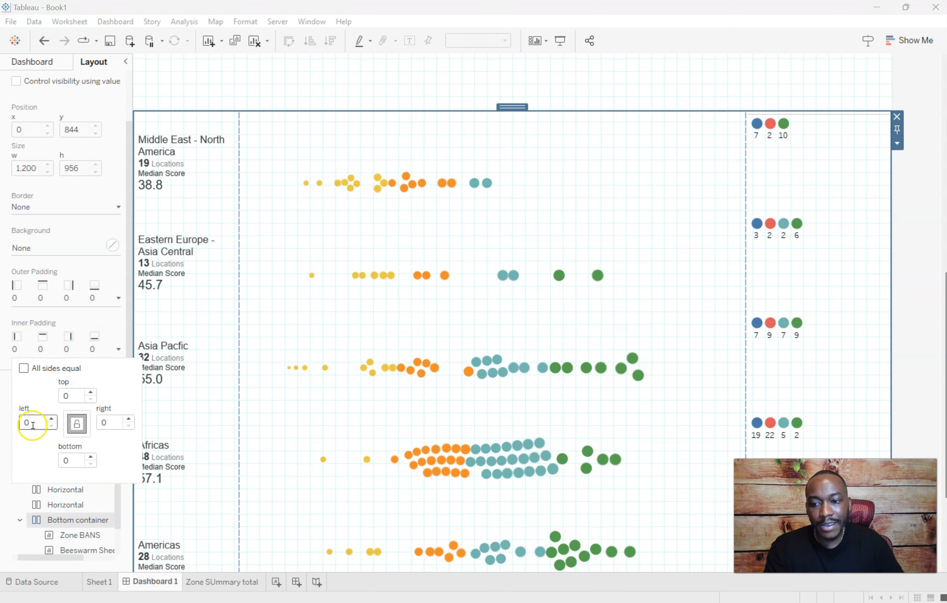
pyautogui.write('85')
pyautogui.click(81, 379)
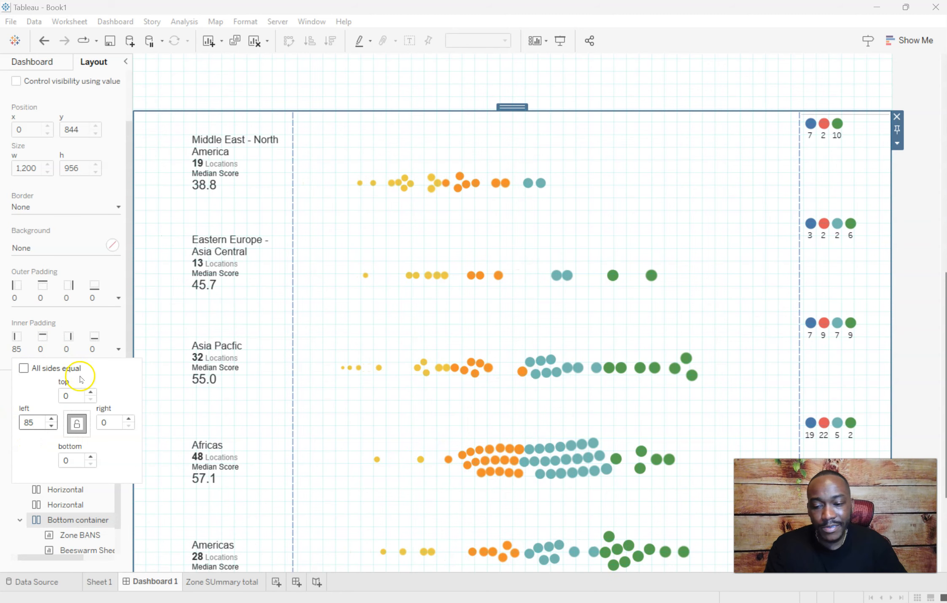
pyautogui.write('85')
pyautogui.press('Tab')
pyautogui.moveTo(830, 129)
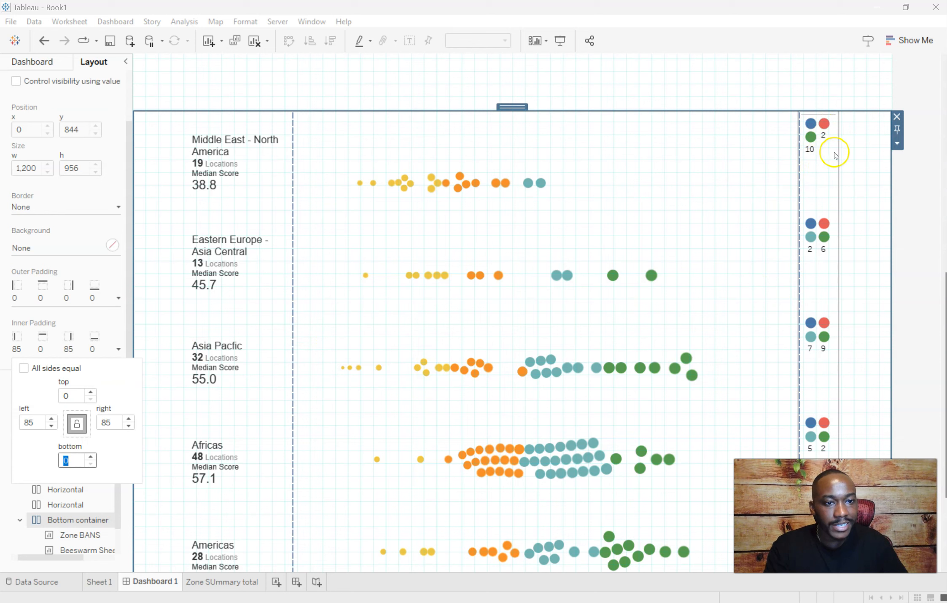
# - Narrow Beeswarm Sheet (2) from its right edge so that the zone summaries sheet becomes about 118 wide
pyautogui.click(730, 168)
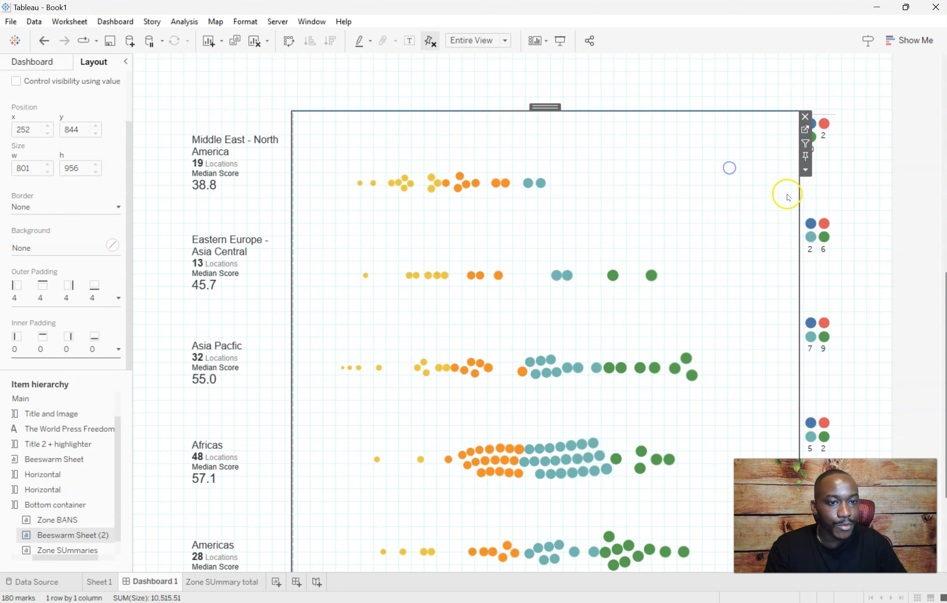
pyautogui.moveTo(796, 200); pyautogui.dragTo(764, 201)
pyautogui.click(753, 200)
pyautogui.scroll(-2, 871, 215)
pyautogui.scroll(2, 862, 216)
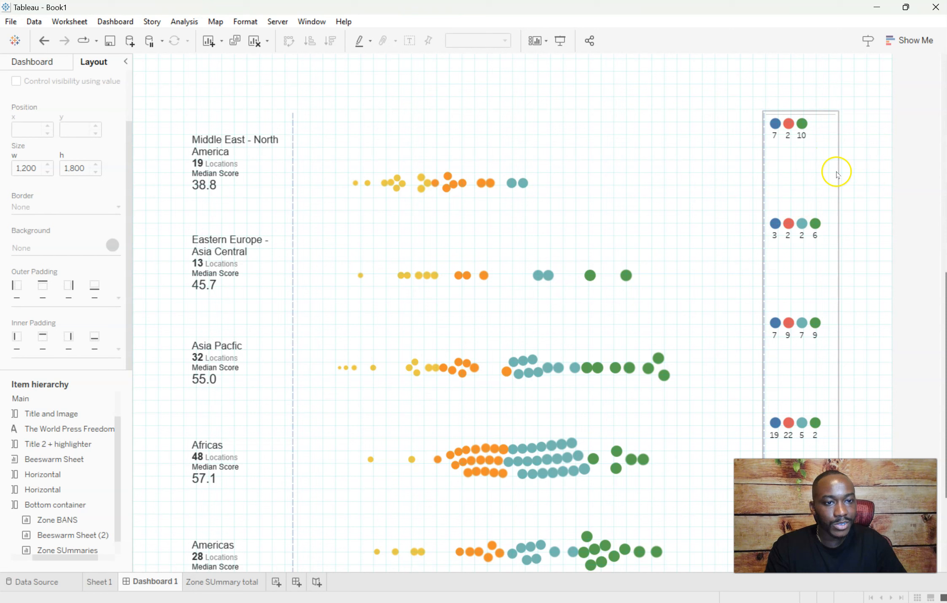
# - Set the pane row divider of the zone summaries sheet to None
pyautogui.click(813, 184)
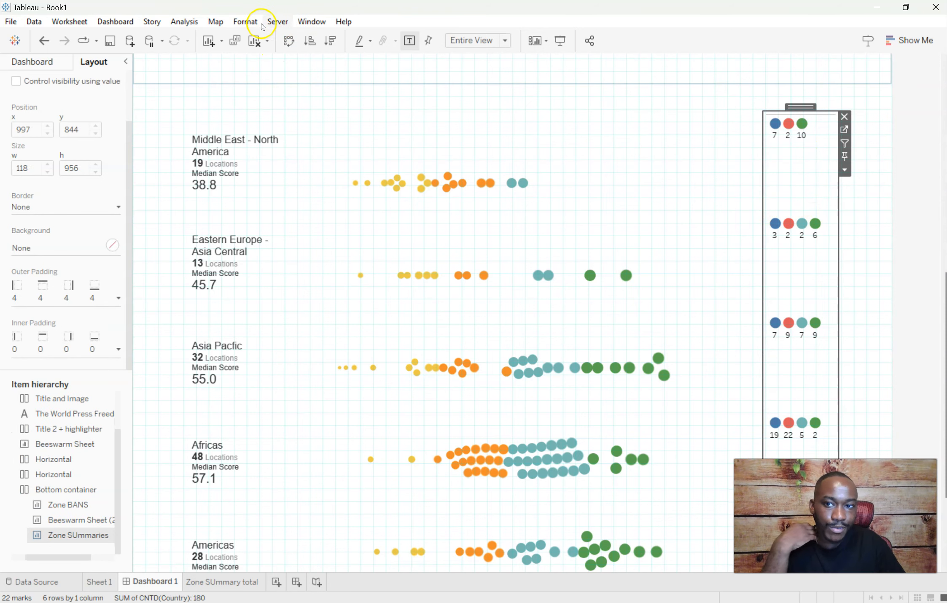
pyautogui.click(247, 22)
pyautogui.click(289, 125)
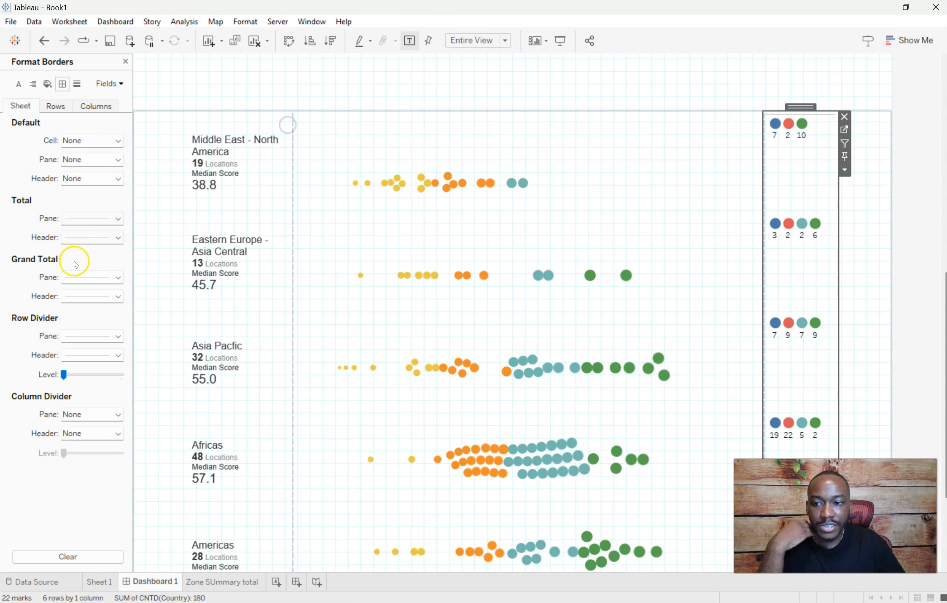
pyautogui.click(72, 337)
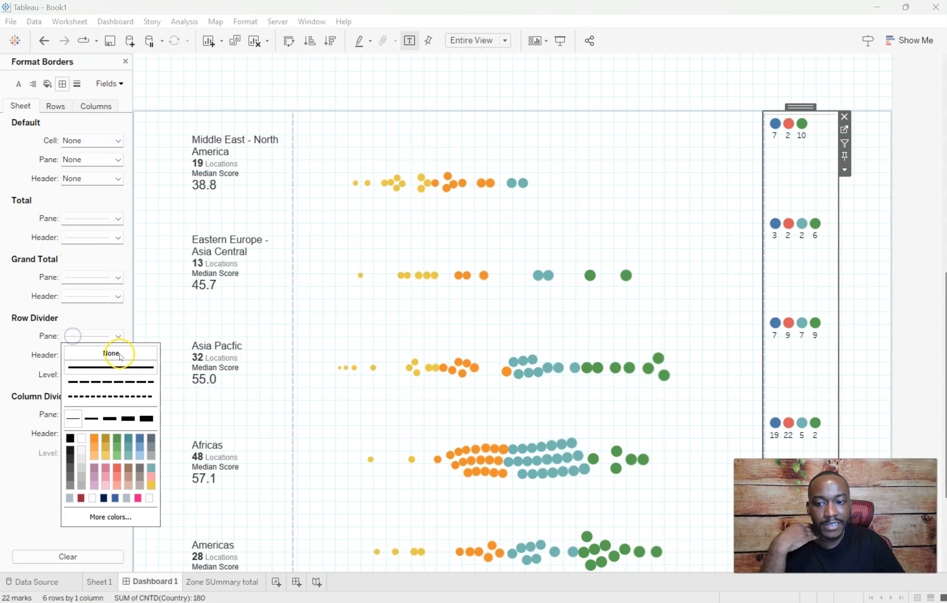
pyautogui.click(921, 245)
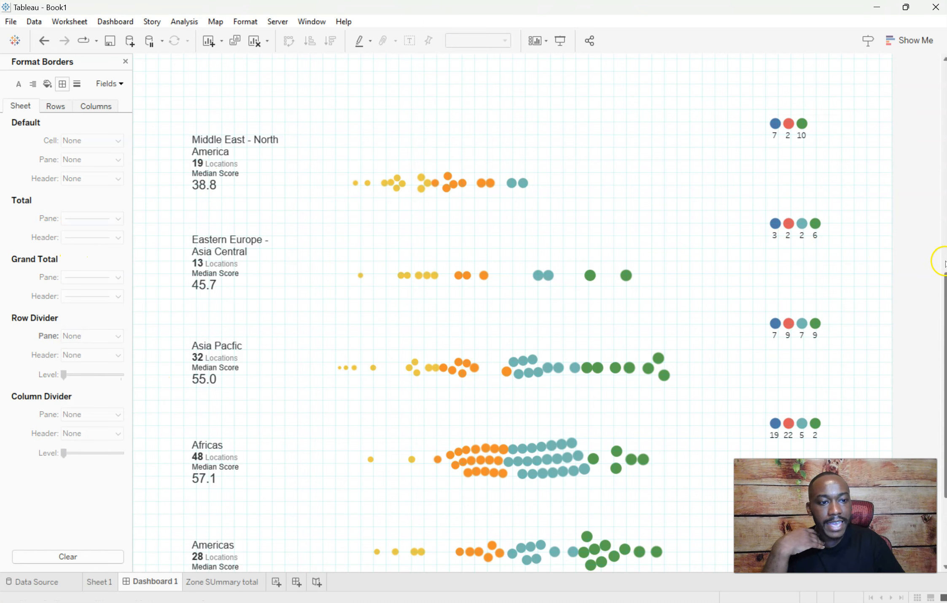
# - Review the dashboard from top to bottom and compare its regional section with the finished Press Freedom Index workbook
pyautogui.click(944, 274)
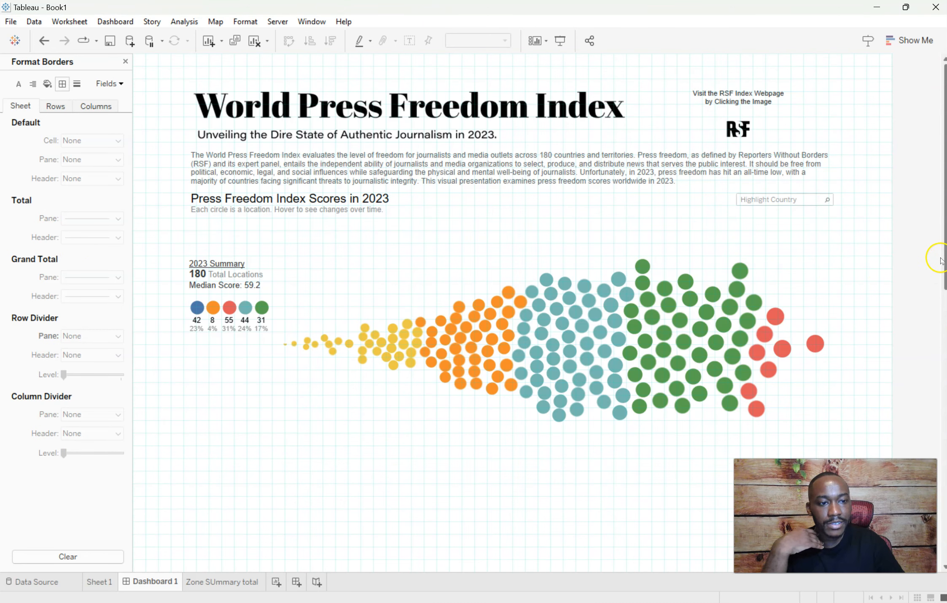
pyautogui.scroll(-1, 940, 283)
pyautogui.scroll(-15, 939, 284)
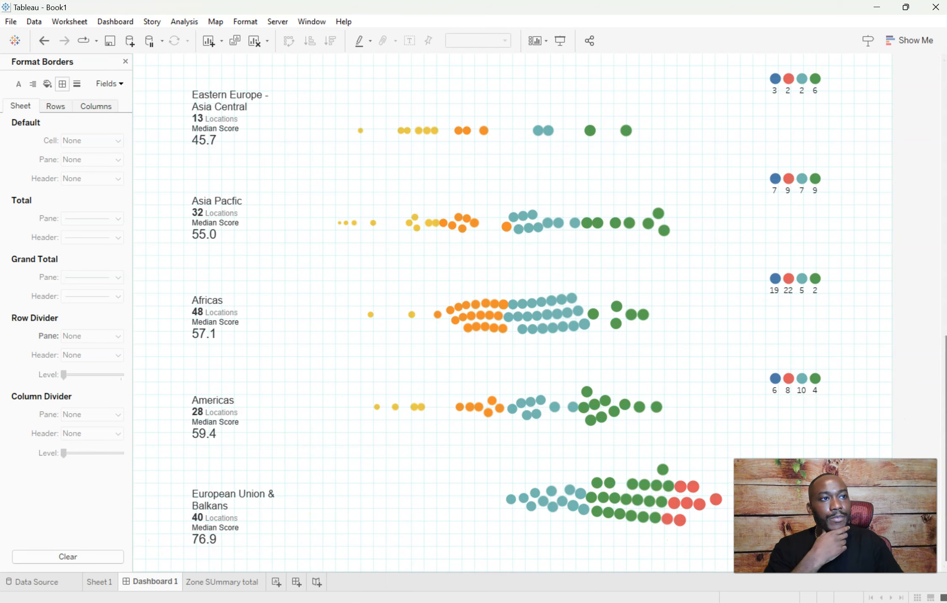
pyautogui.hotkey('alt', 'Tab')
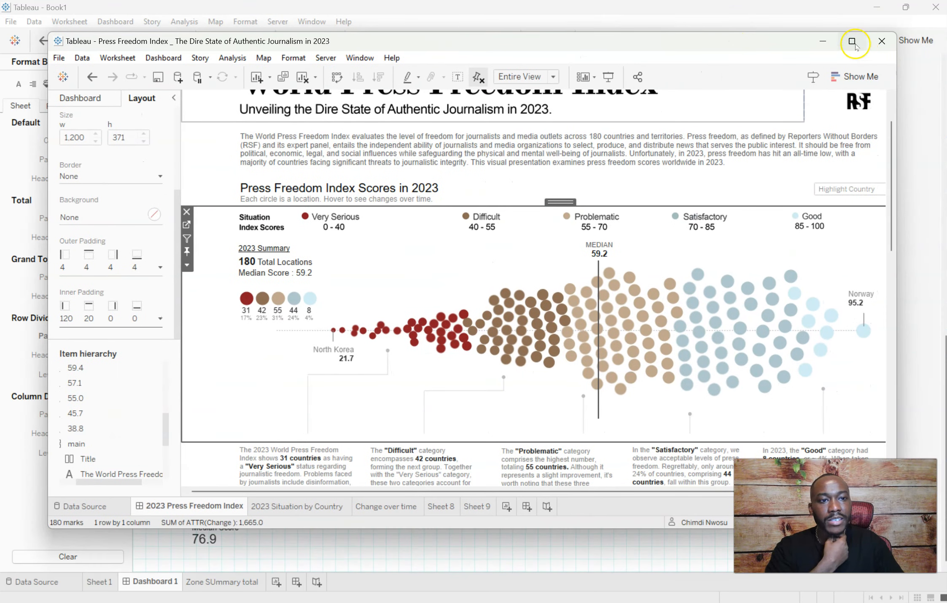
pyautogui.click(854, 43)
pyautogui.moveTo(942, 249); pyautogui.dragTo(916, 561)
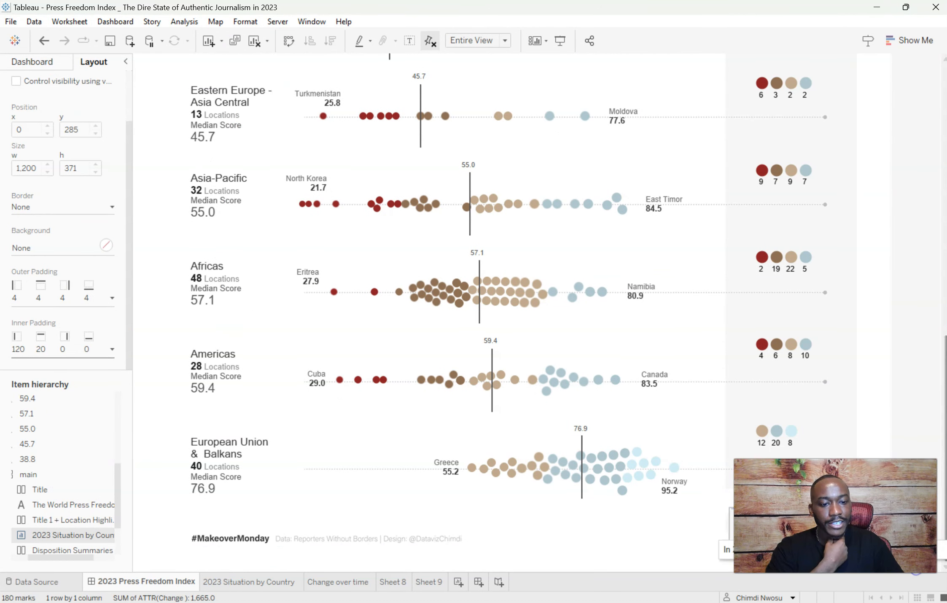
pyautogui.click(492, 292)
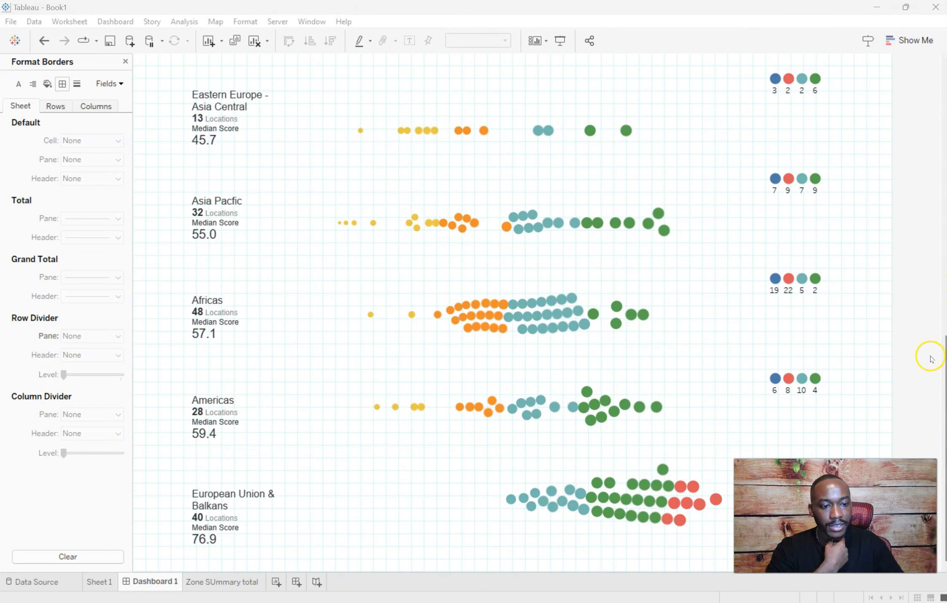
# - Set the Zone BANS sheet's bottom inner padding to 90 to line its labels up with the regional beeswarms
pyautogui.click(169, 359)
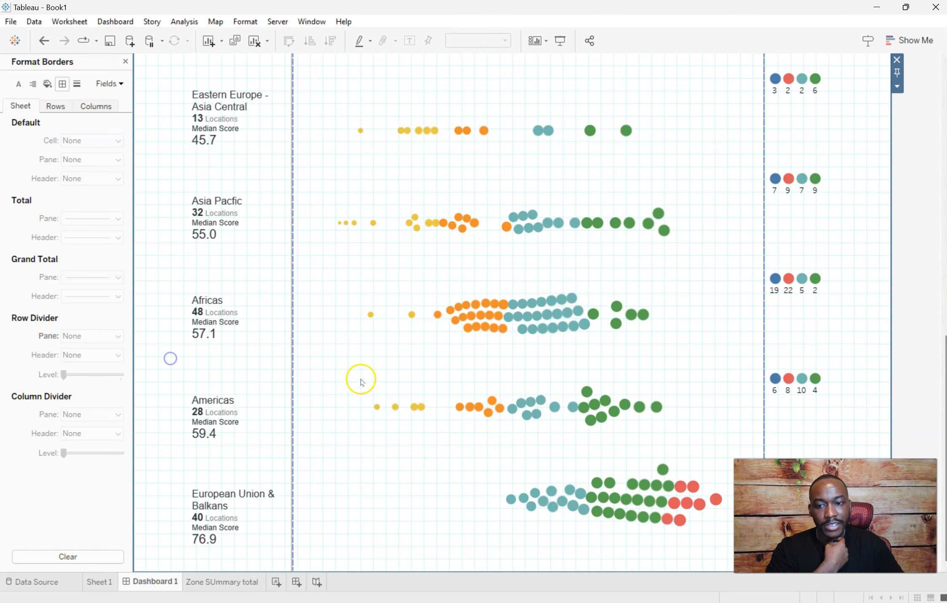
pyautogui.click(252, 334)
pyautogui.click(252, 334)
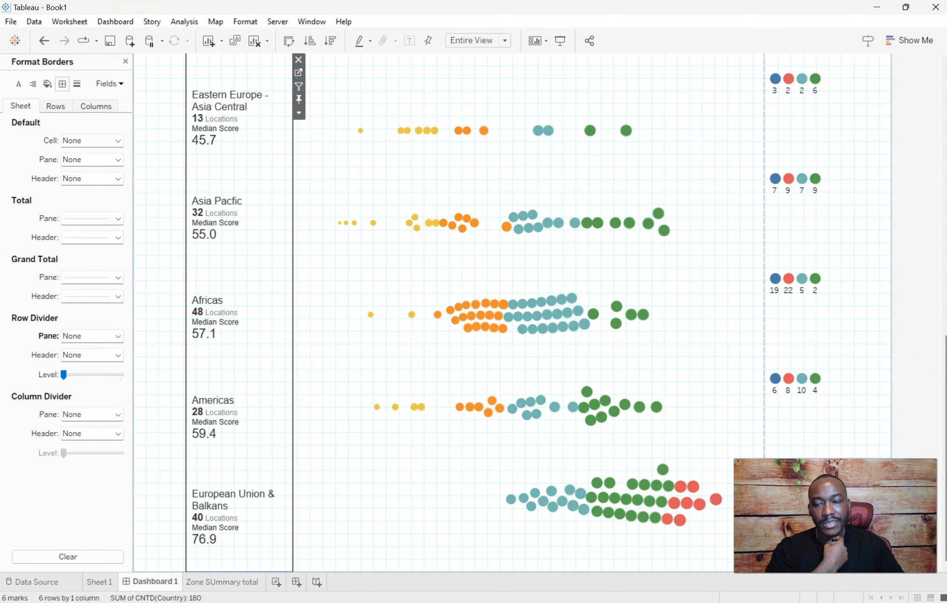
pyautogui.click(126, 61)
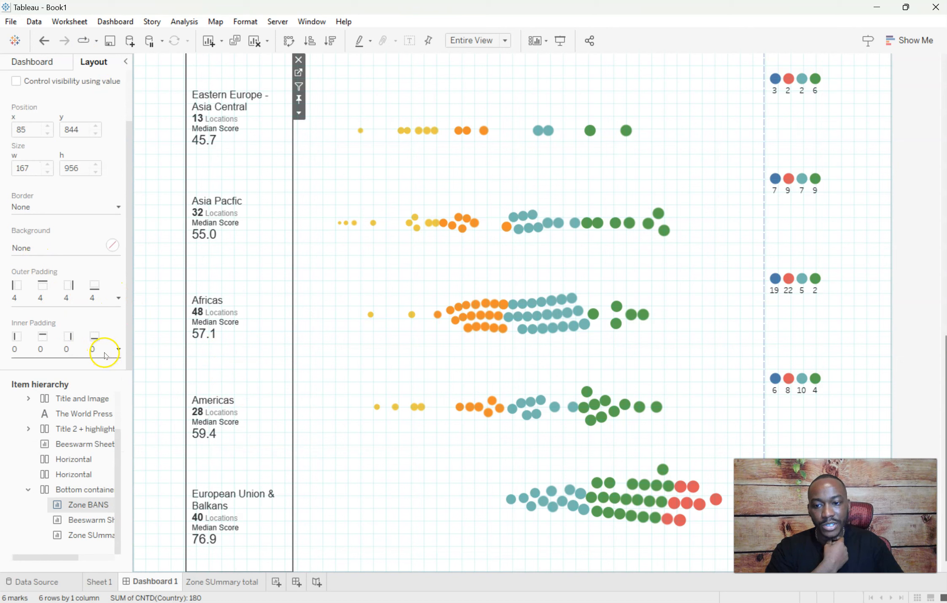
pyautogui.click(118, 350)
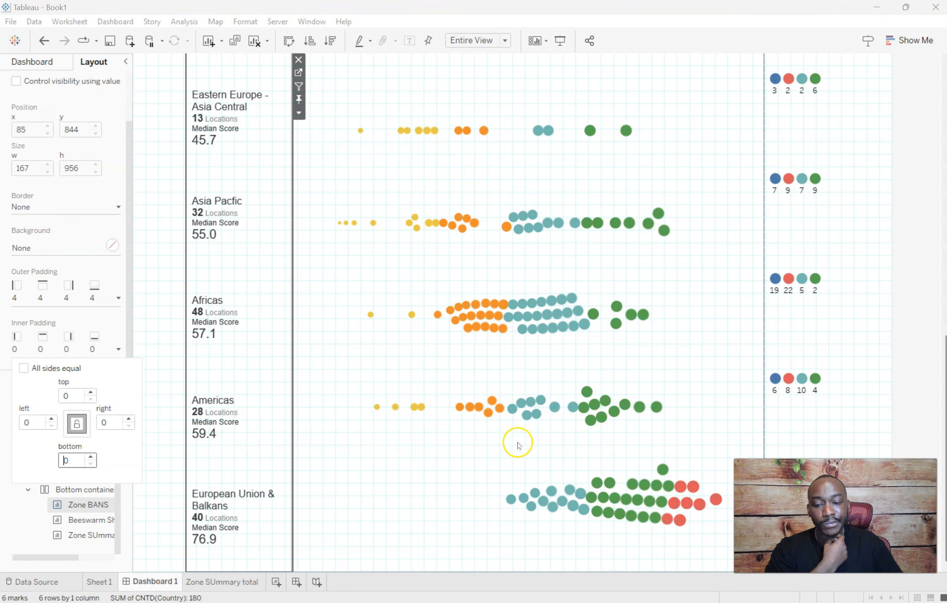
pyautogui.write('90')
pyautogui.press('Return')
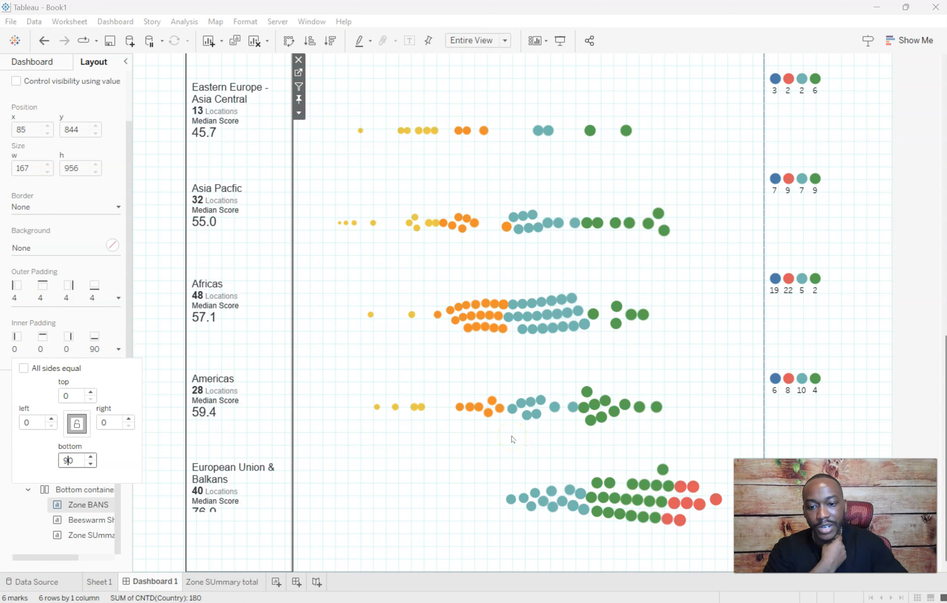
# - Set Beeswarm Sheet (2)'s bottom inner padding to 90
pyautogui.click(374, 463)
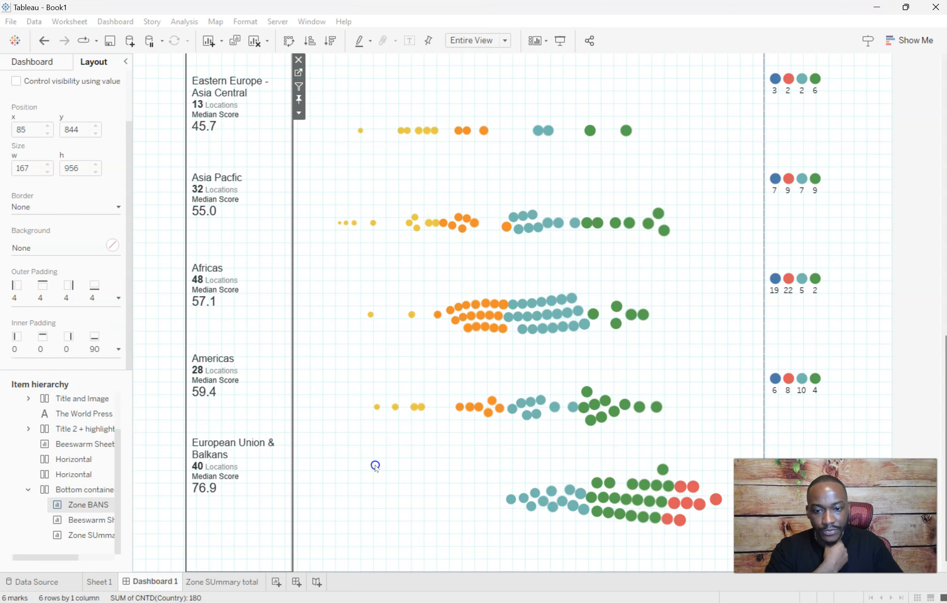
pyautogui.click(374, 463)
pyautogui.click(118, 349)
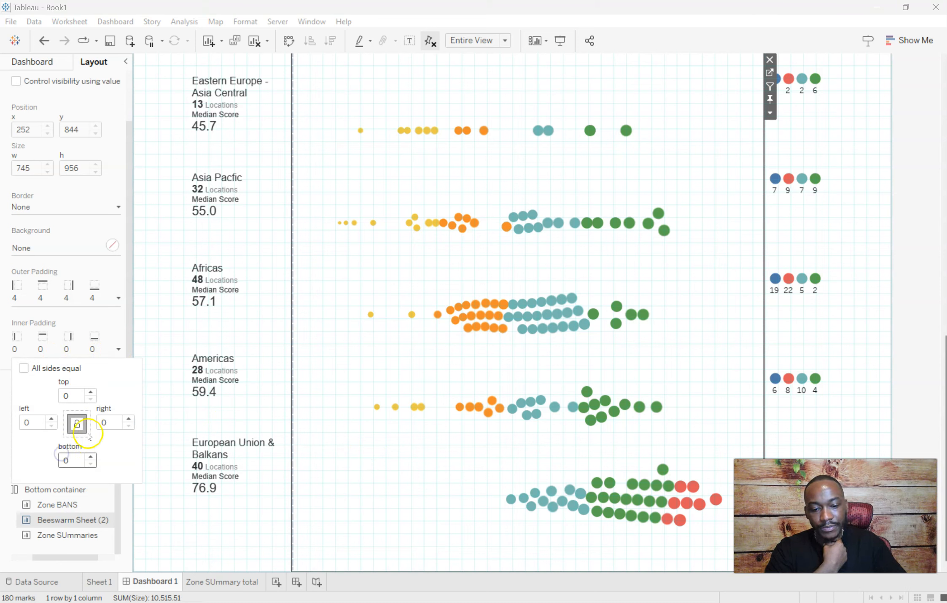
pyautogui.write('9')
pyautogui.press('Return')
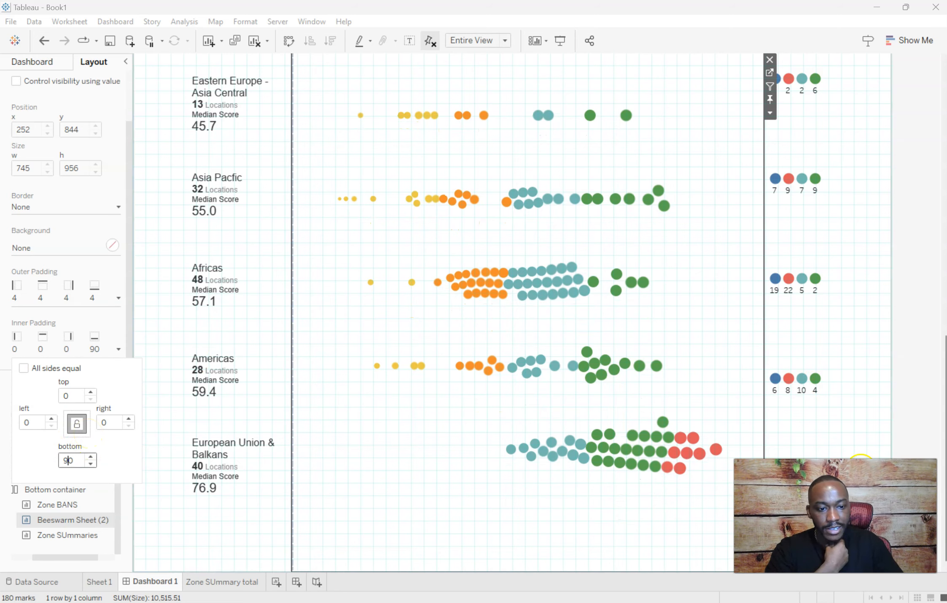
# - Check the zone summaries against the finished Press Freedom Index workbook and set the sheet's bottom inner padding to 120
pyautogui.click(815, 448)
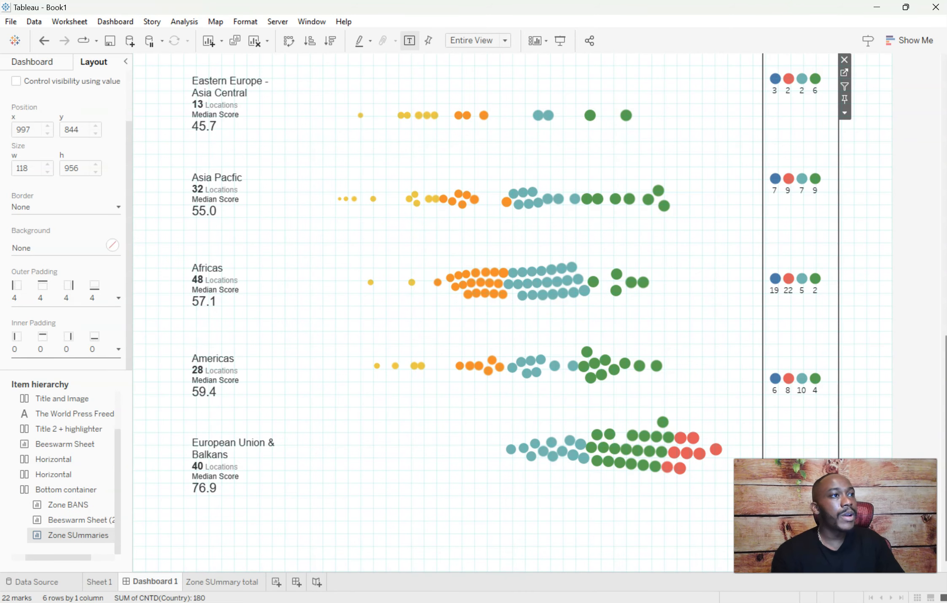
pyautogui.moveTo(822, 46); pyautogui.dragTo(143, 68)
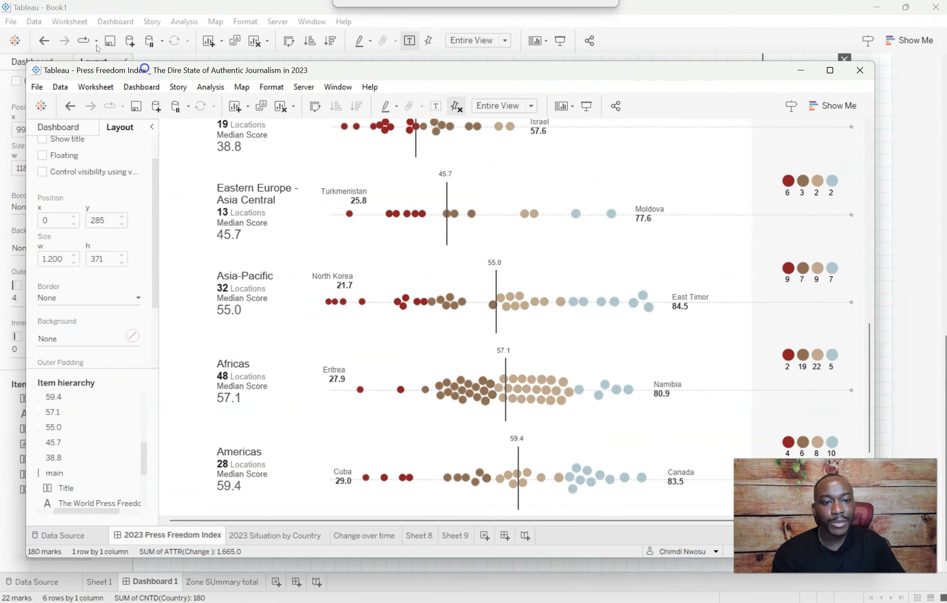
pyautogui.moveTo(614, 81); pyautogui.dragTo(946, 160)
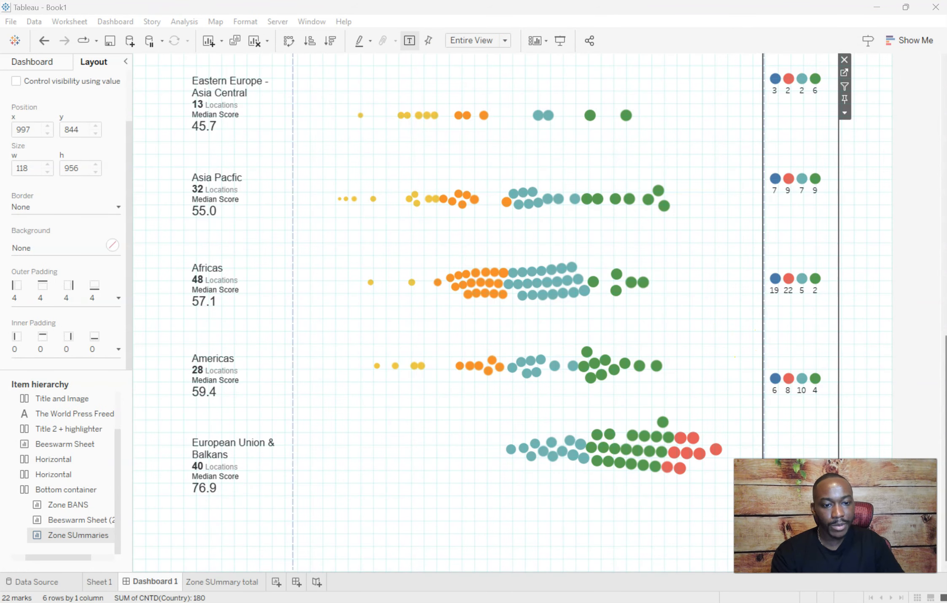
pyautogui.click(118, 350)
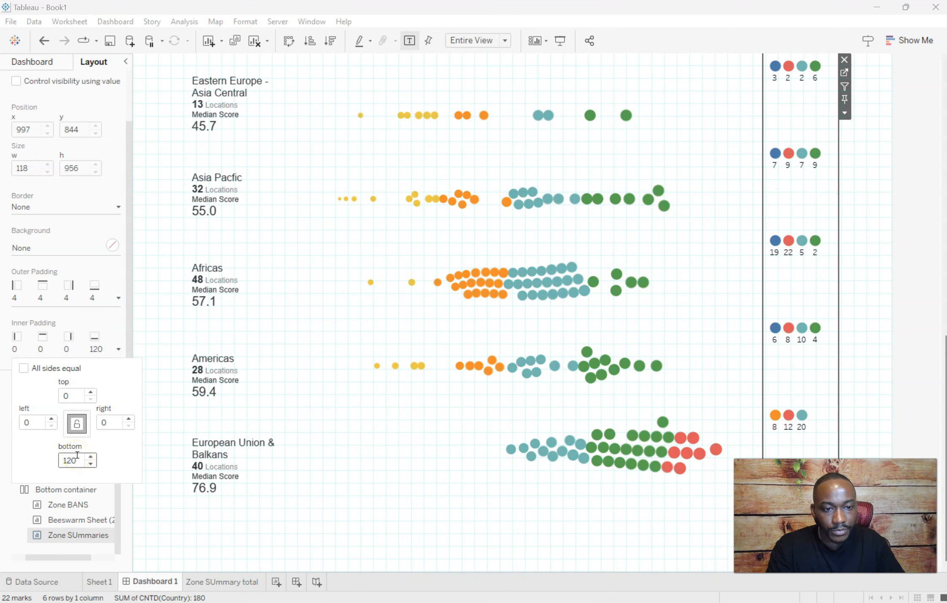
# - Set the zone summaries sheet's top inner padding to 20
pyautogui.scroll(3, 912, 411)
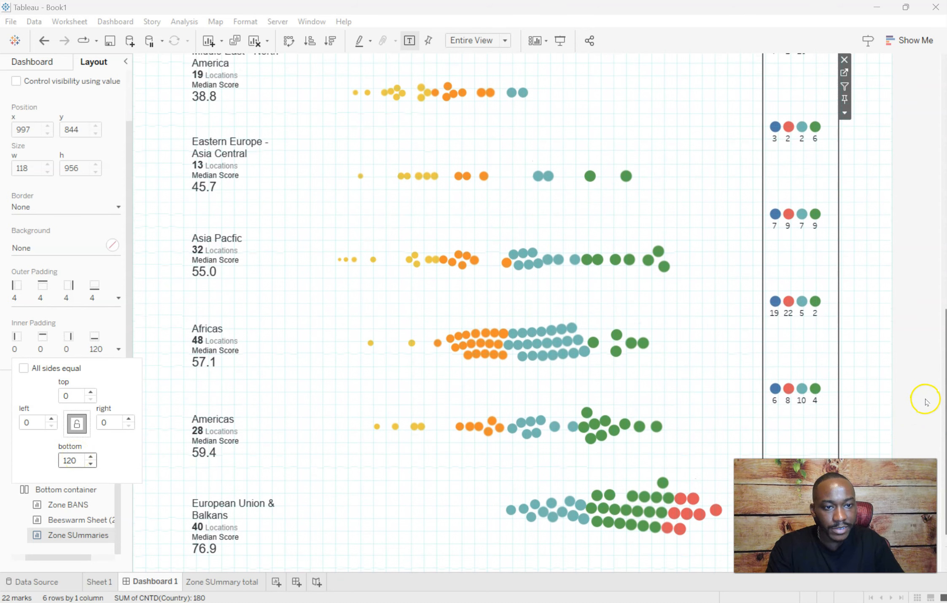
pyautogui.scroll(3, 923, 403)
pyautogui.moveTo(785, 158)
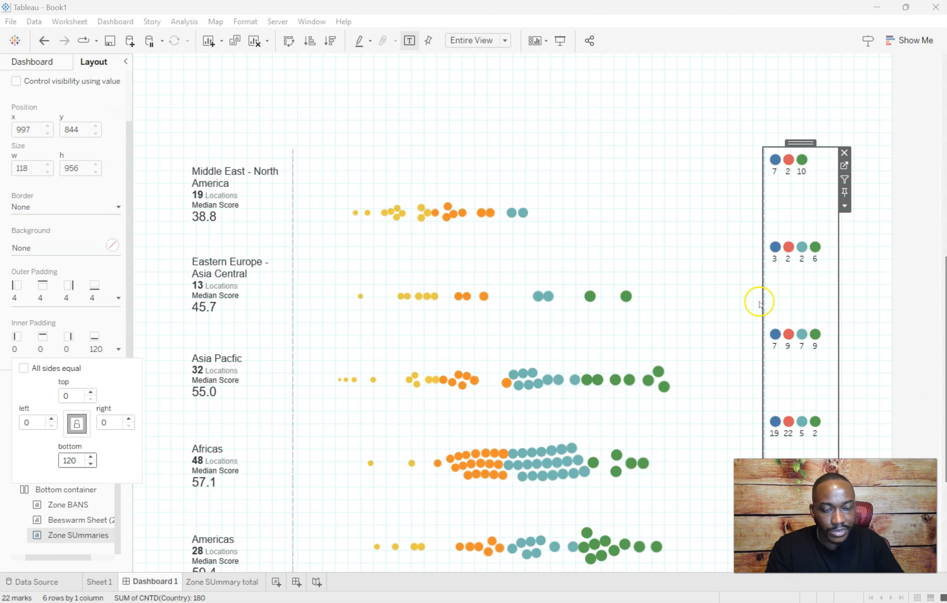
pyautogui.click(60, 395)
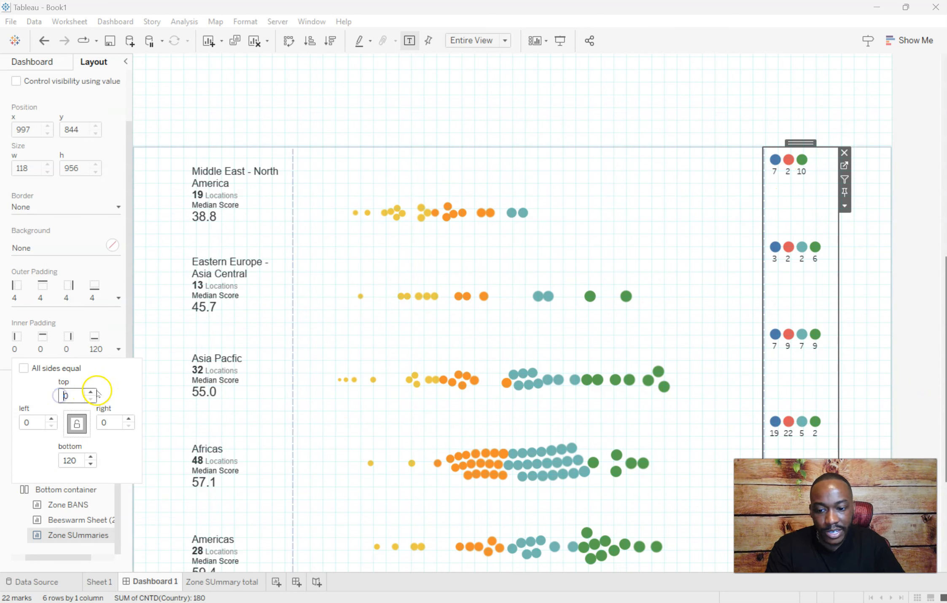
pyautogui.write('2')
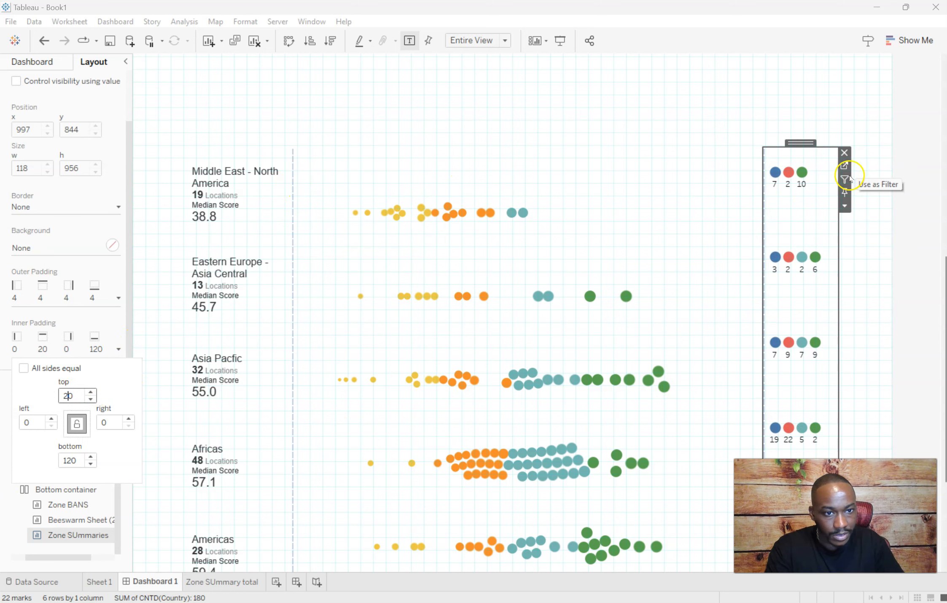
pyautogui.click(907, 229)
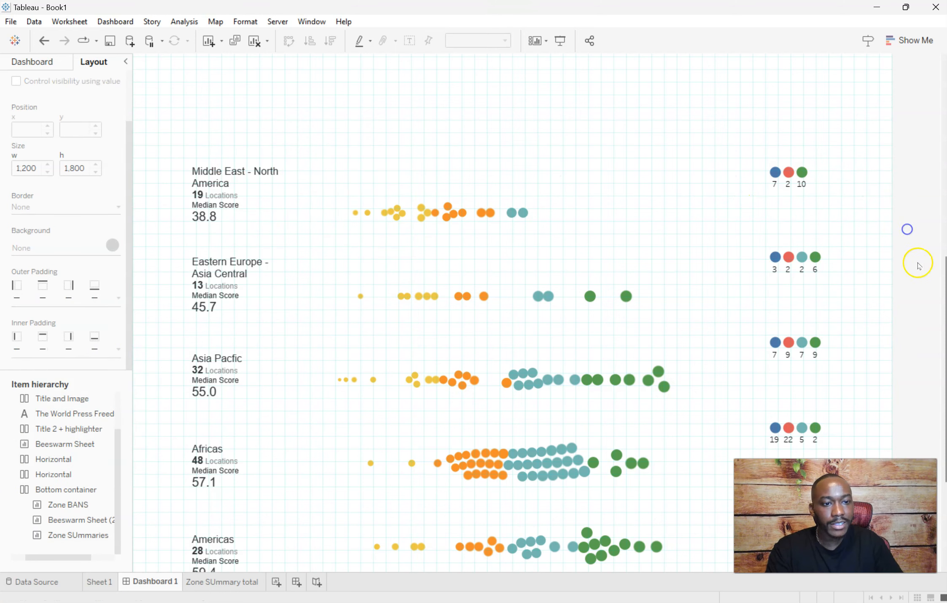
# - Hide the dashboard's layout grid
pyautogui.moveTo(943, 302); pyautogui.dragTo(934, 396)
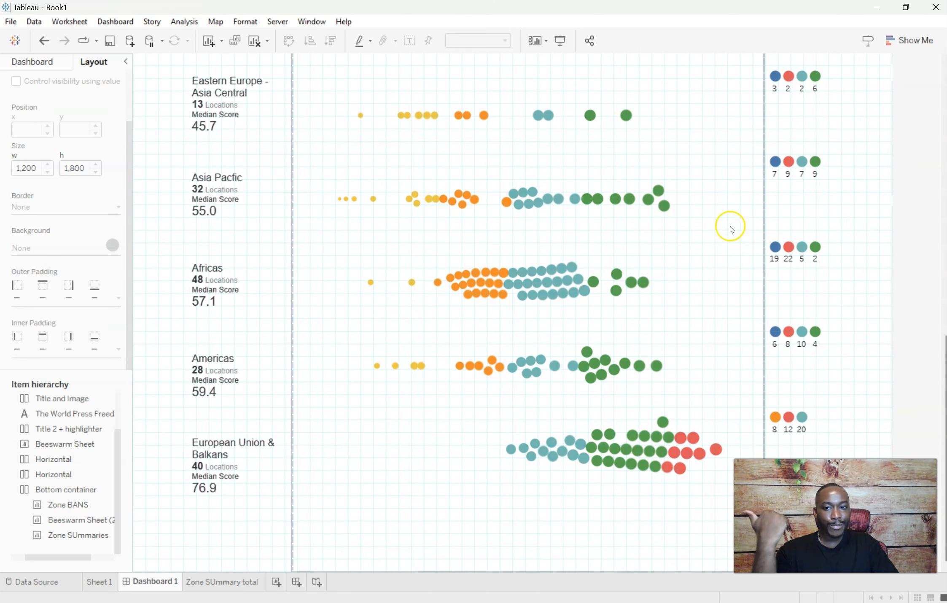
pyautogui.click(118, 21)
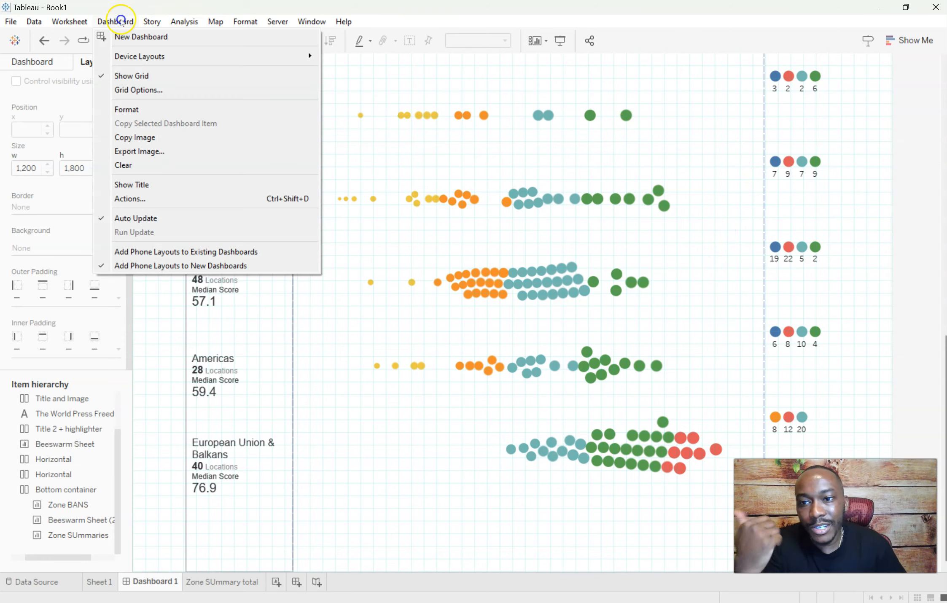
pyautogui.click(143, 77)
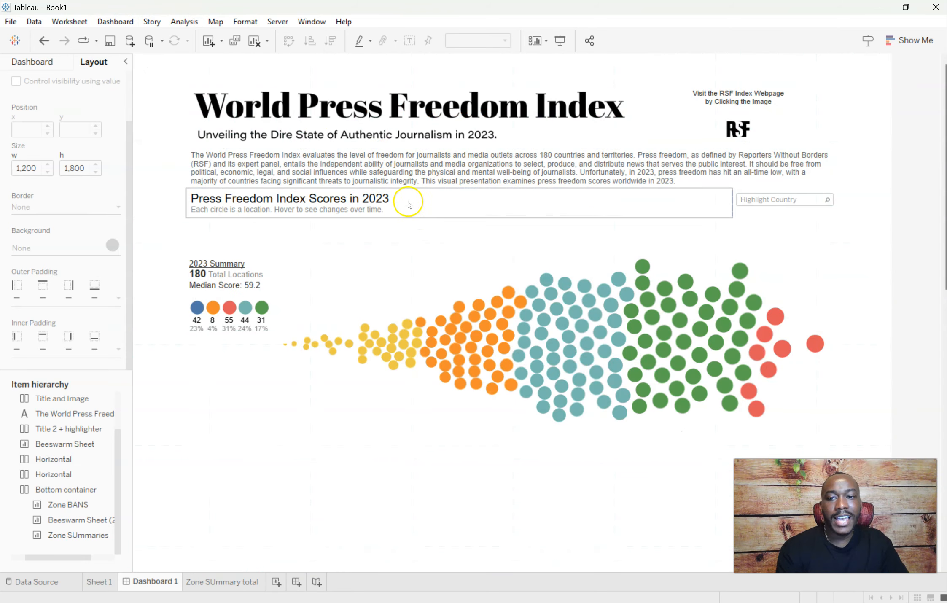
# - Preview the whole dashboard in presentation mode, checking the Highlight Country list and the regional section, and return to editing
pyautogui.click(311, 21)
pyautogui.click(314, 37)
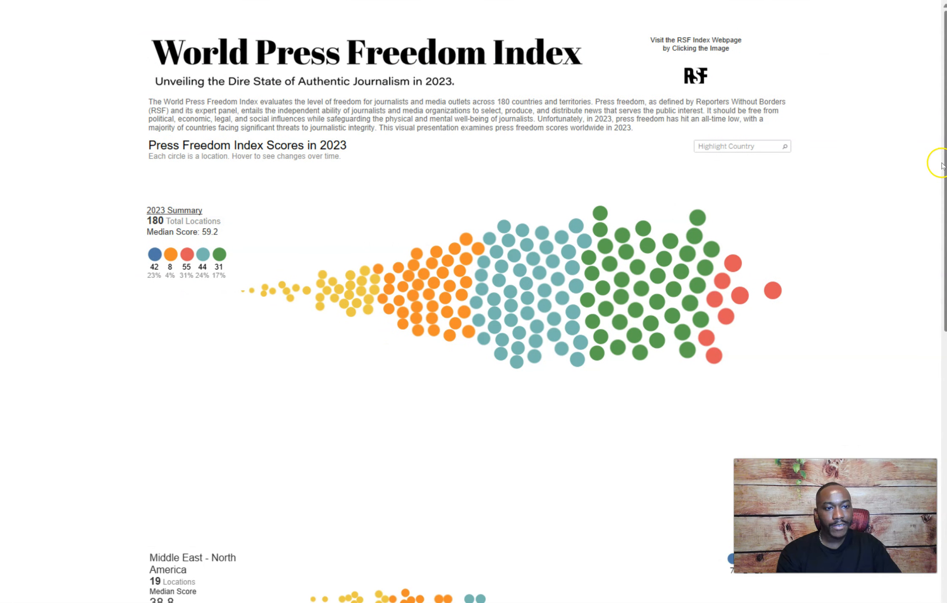
pyautogui.moveTo(944, 167); pyautogui.dragTo(933, 211)
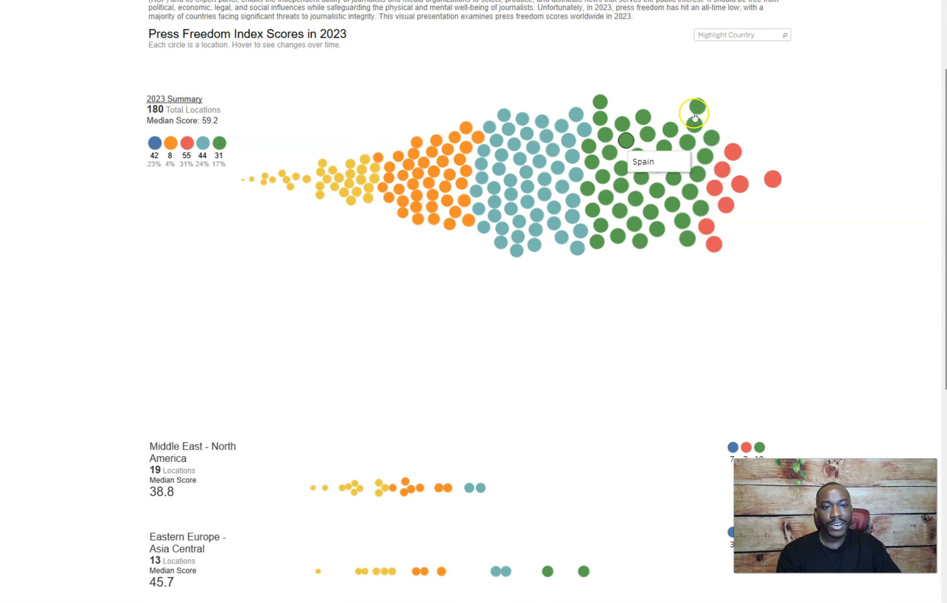
pyautogui.click(763, 35)
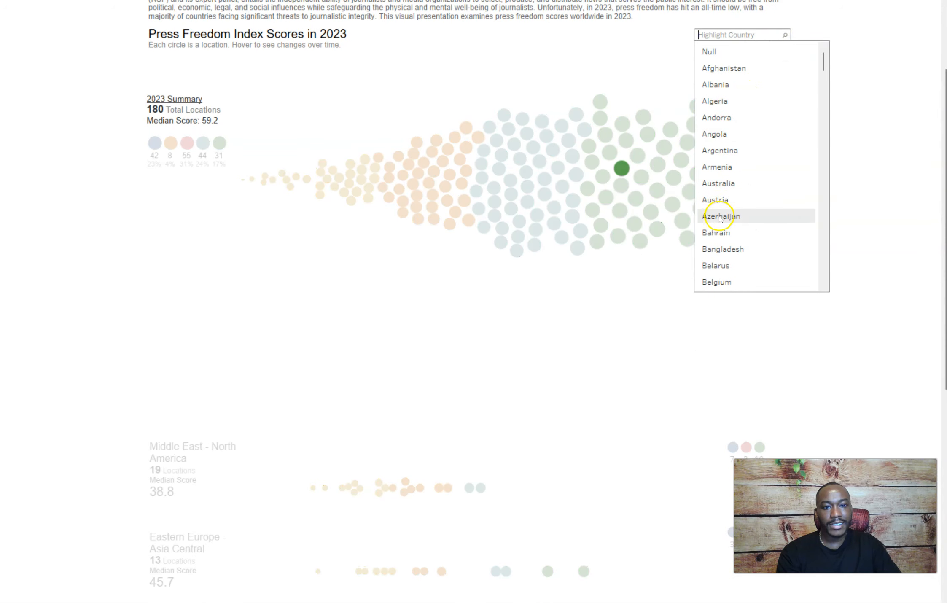
pyautogui.click(890, 155)
pyautogui.moveTo(943, 167); pyautogui.dragTo(877, 381)
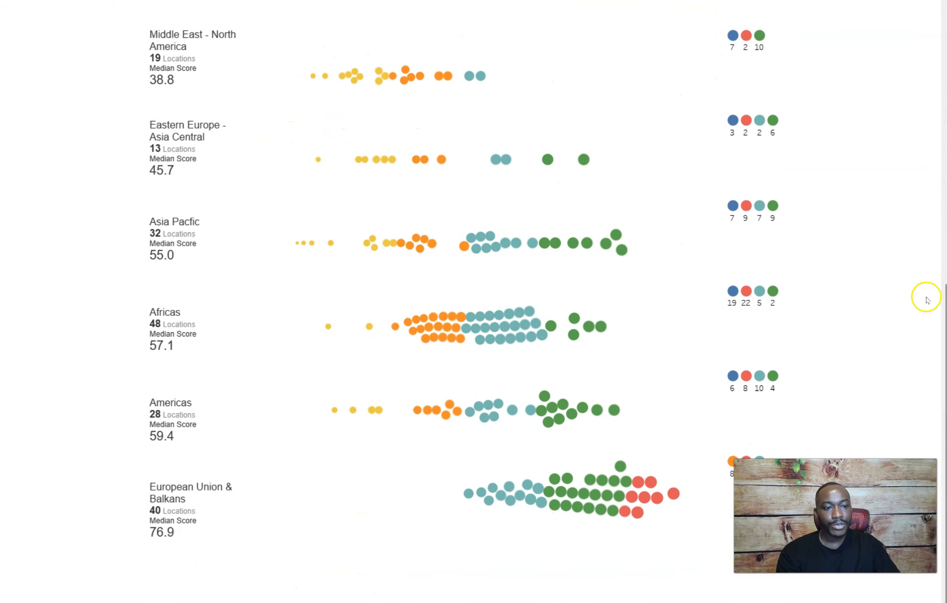
pyautogui.scroll(12, 931, 337)
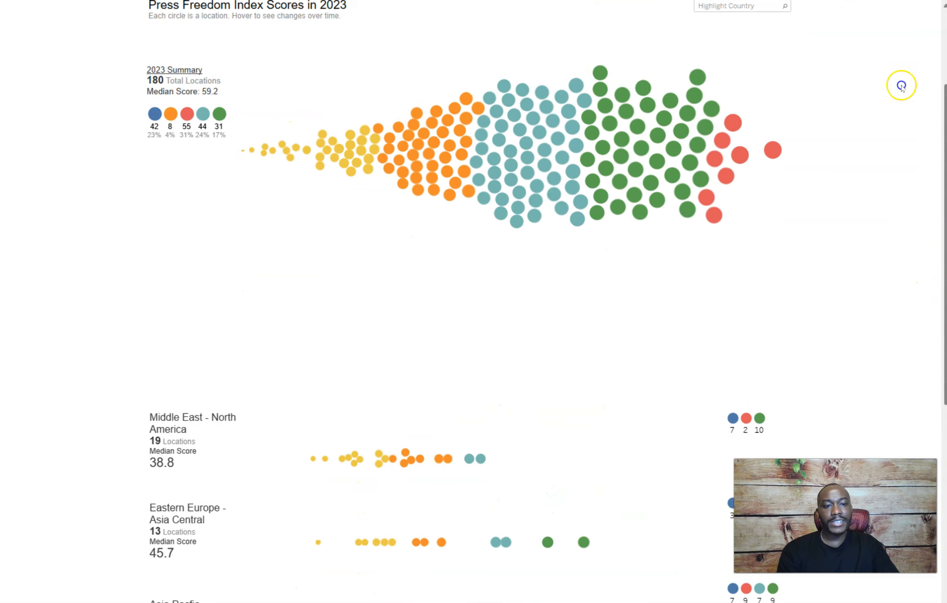
pyautogui.click(583, 58)
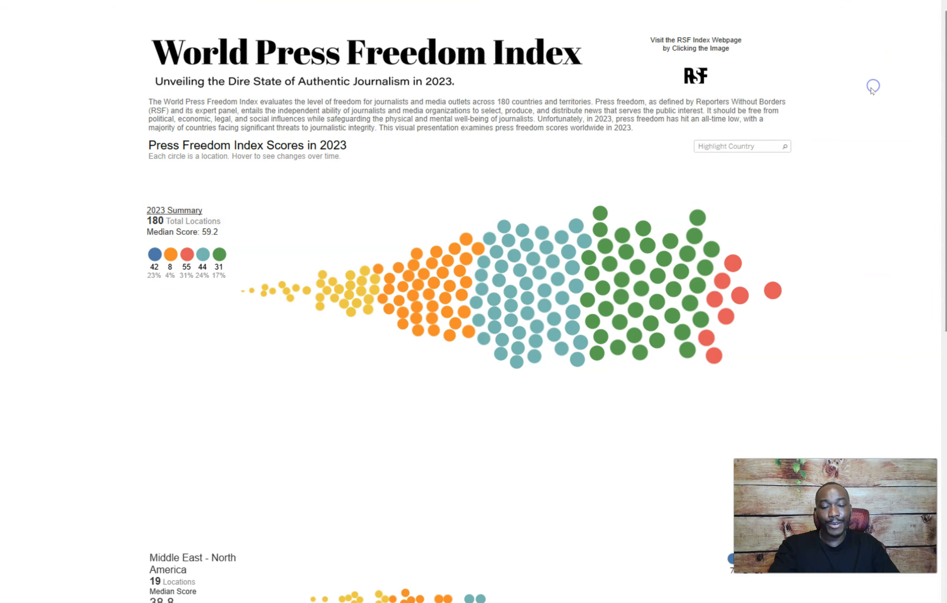
pyautogui.press('Escape')
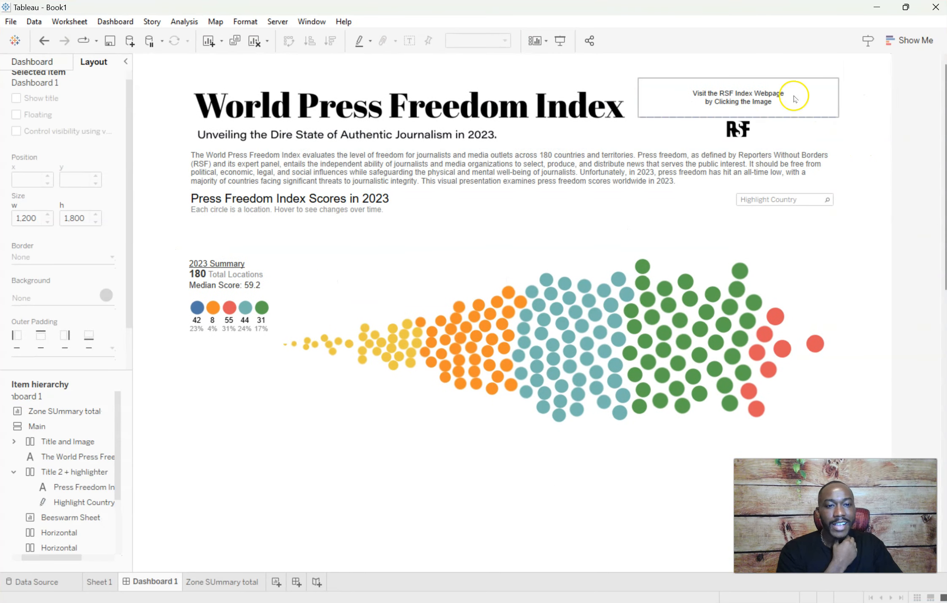
# - Set the right inner padding of the Image container holding the RSF logo to 0
pyautogui.click(842, 106)
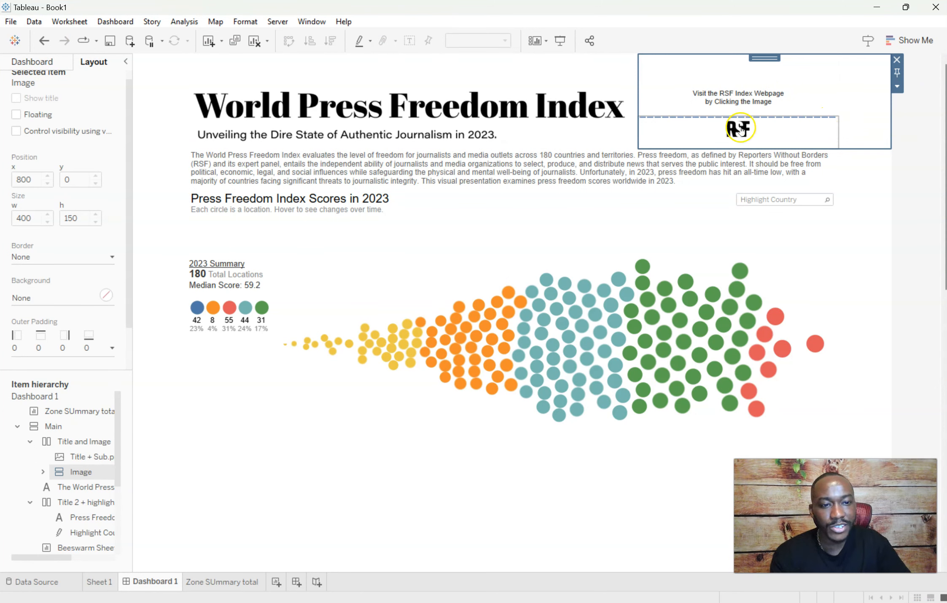
pyautogui.scroll(-2, 25, 233)
pyautogui.click(112, 349)
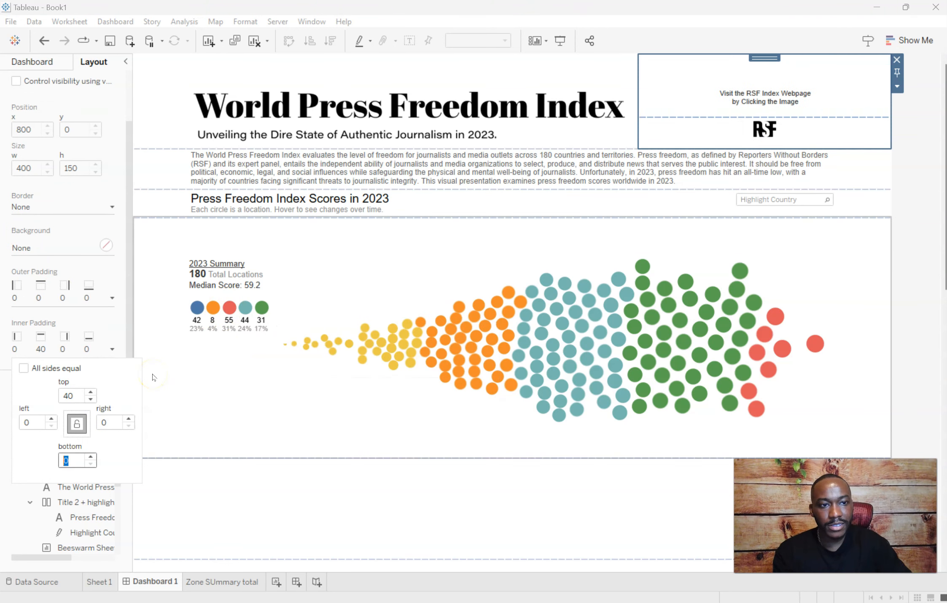
pyautogui.click(919, 144)
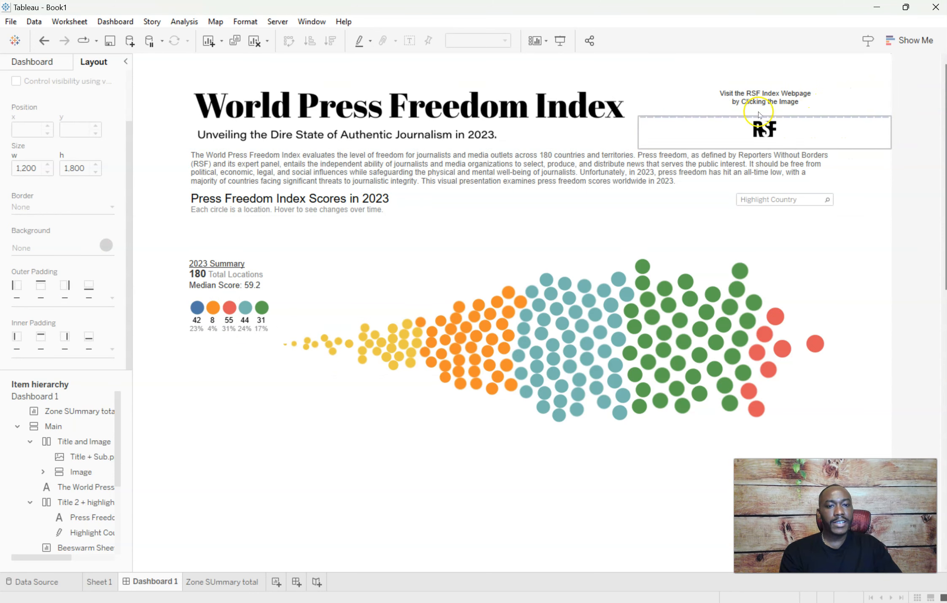
# - Widen the World Press Freedom Index title image to about 828 by moving its border with the RSF logo container
pyautogui.click(611, 79)
pyautogui.moveTo(640, 113); pyautogui.dragTo(656, 110)
pyautogui.click(617, 81)
pyautogui.click(628, 100)
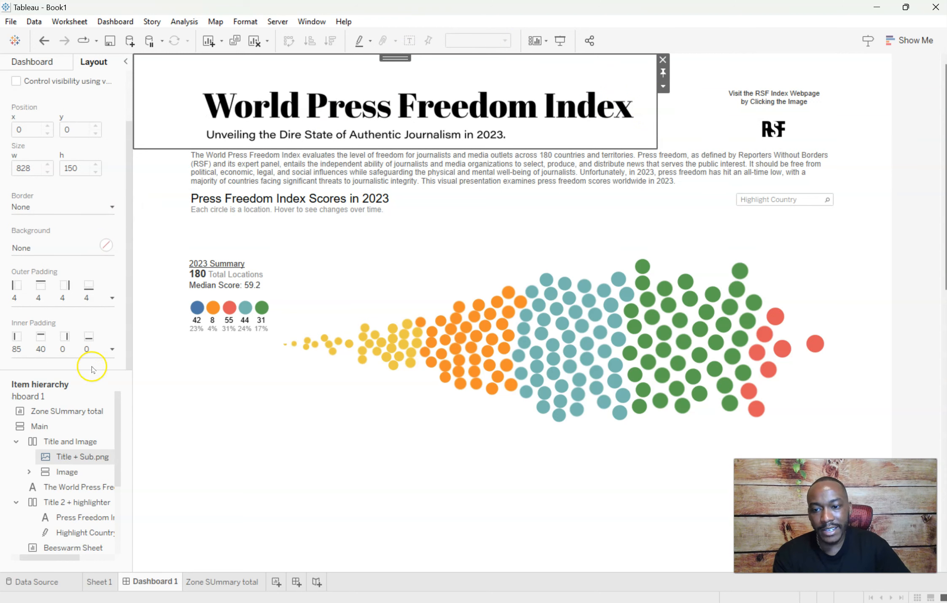
# - Set the title image's right inner padding to 40 to line the title up with the description text
pyautogui.click(112, 349)
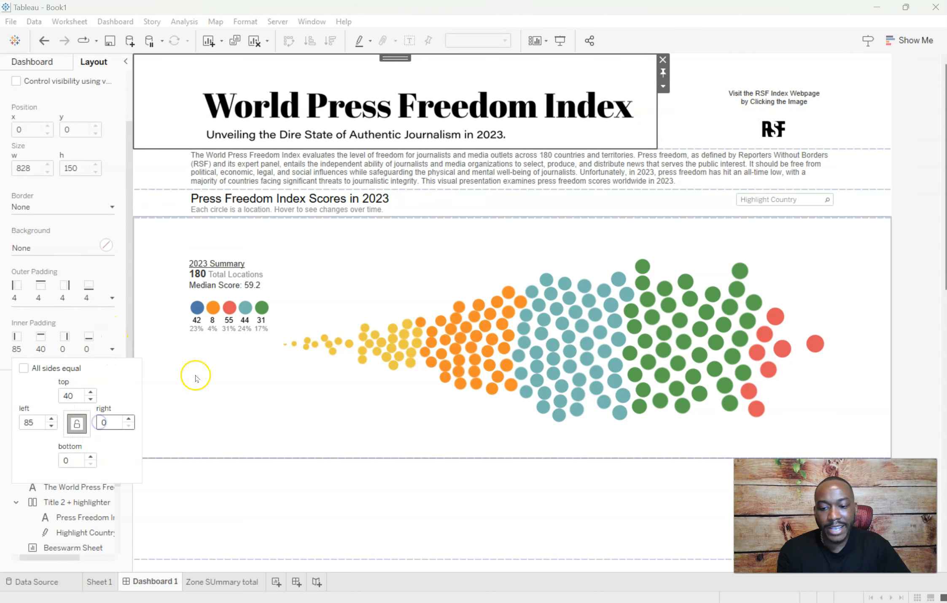
pyautogui.write('3')
pyautogui.press('BackSpace')
pyautogui.write('4')
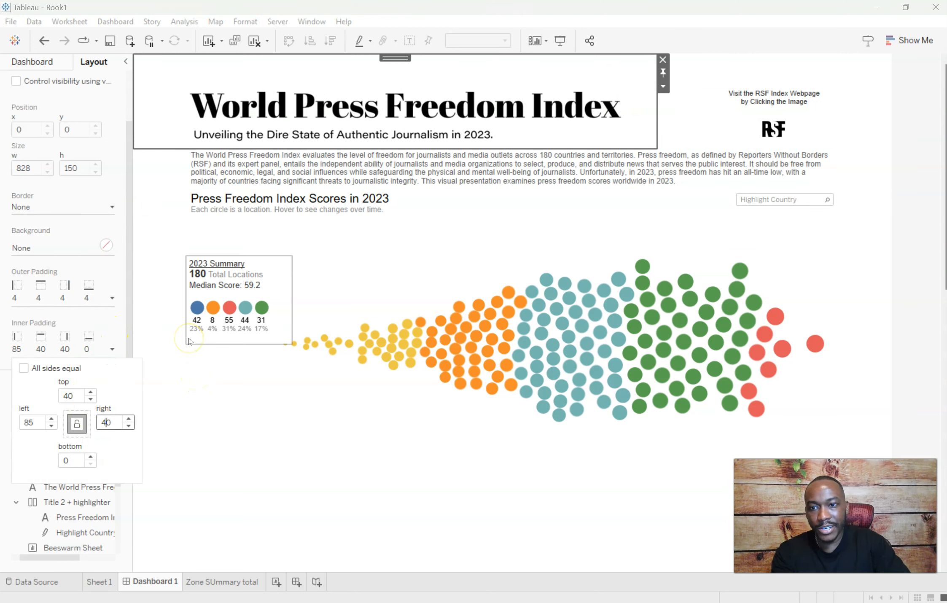
pyautogui.click(251, 269)
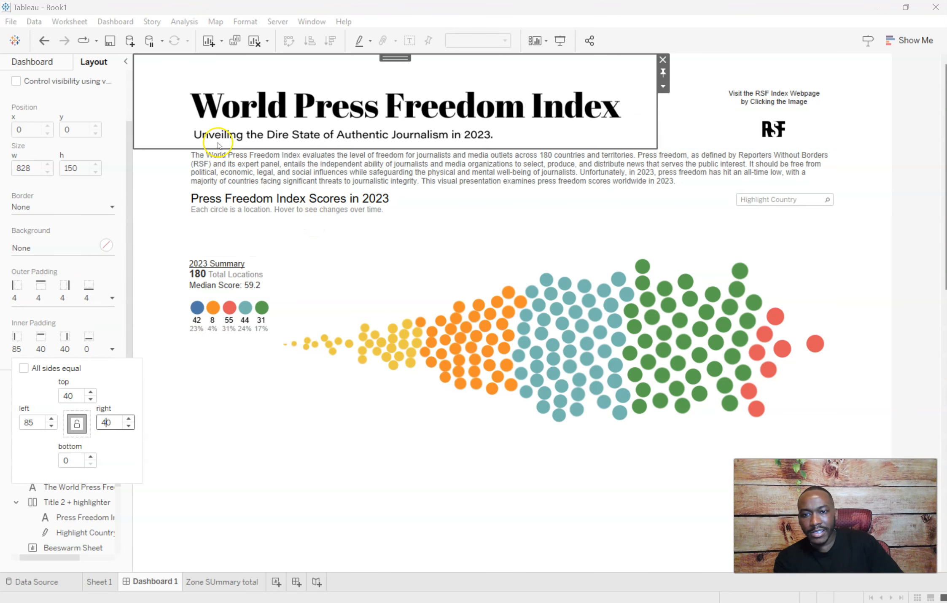
# - Show the dashboard grid briefly to check the title's alignment with the text beneath it, and hide the grid again
pyautogui.click(122, 25)
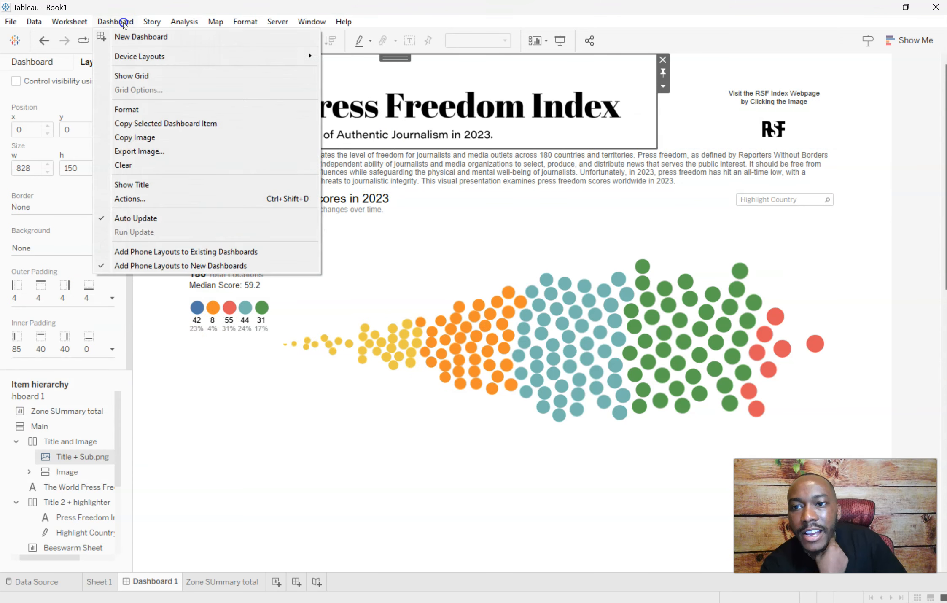
pyautogui.click(164, 73)
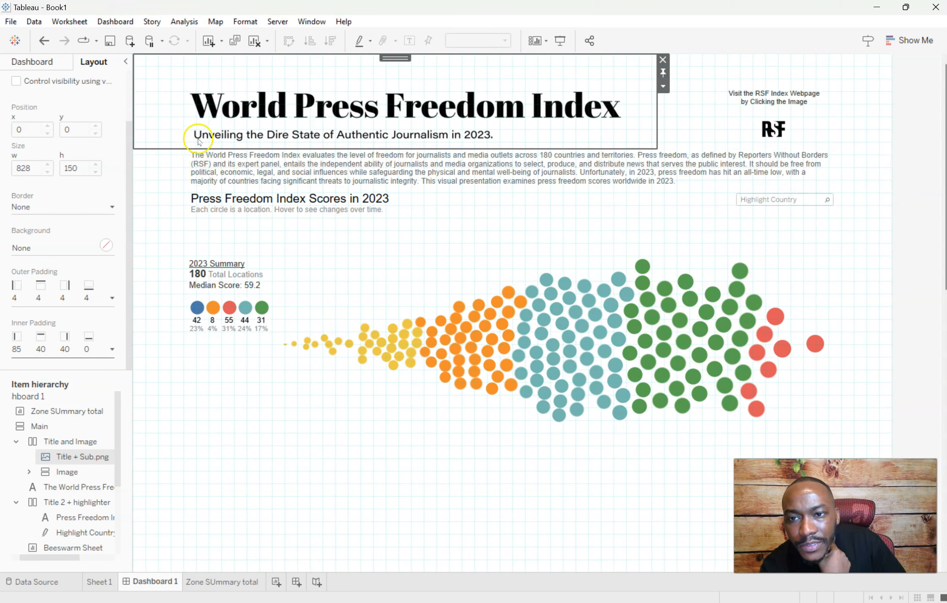
pyautogui.click(123, 21)
pyautogui.click(161, 75)
pyautogui.scroll(-1, 793, 269)
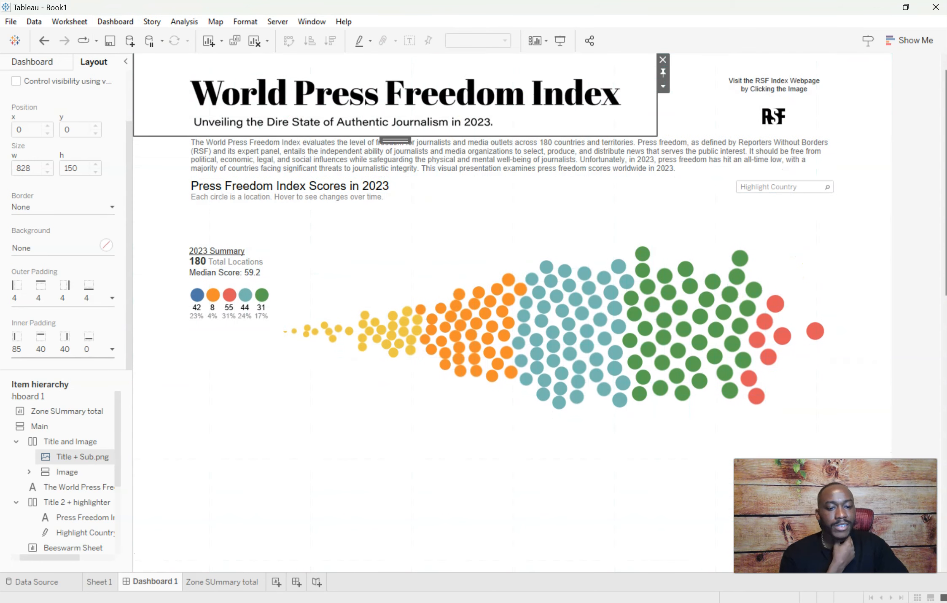
pyautogui.scroll(1, 924, 353)
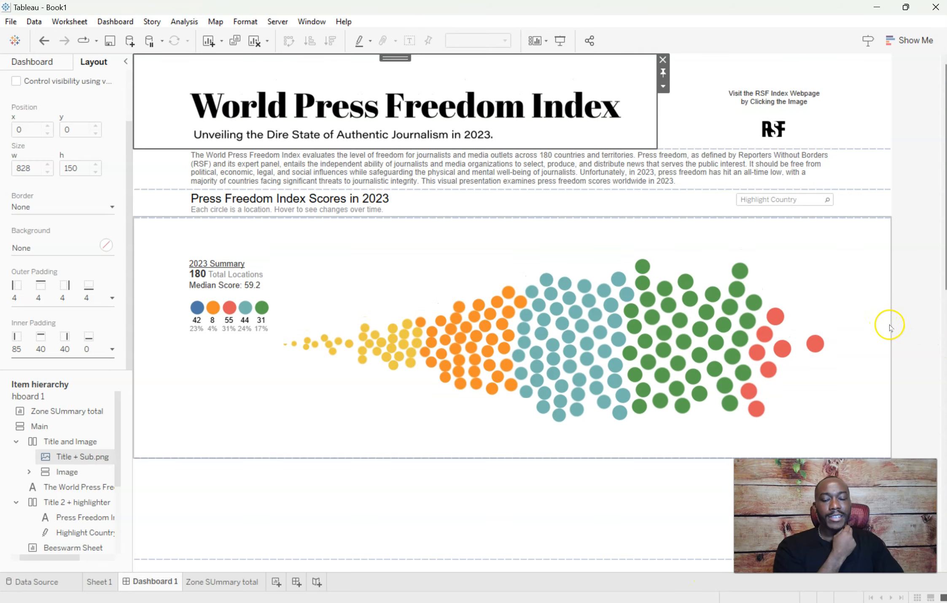